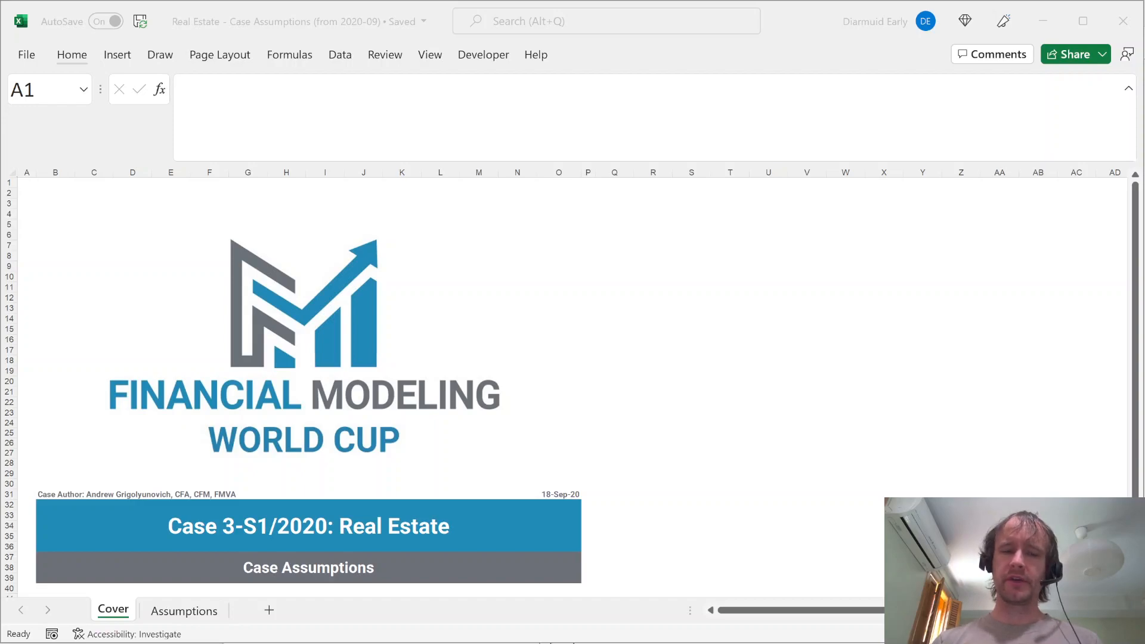
Review the cover sheet and the construction budget's land acquisition, soft cost and hard cost inputs on the Assumptions sheet
click(467, 527)
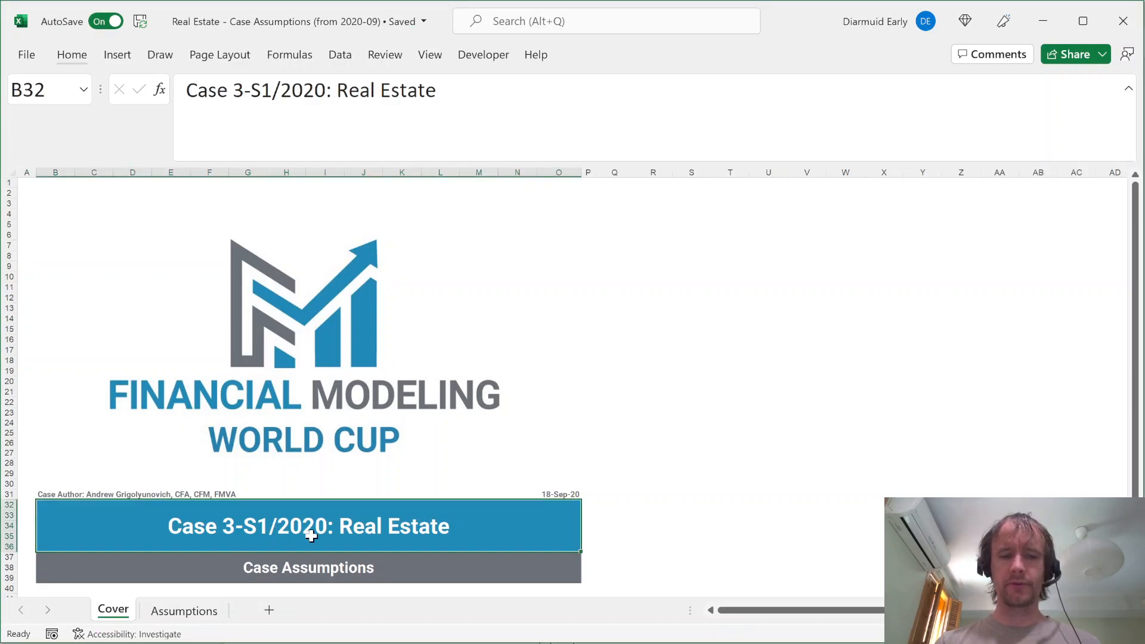
key(ctrl+Home)
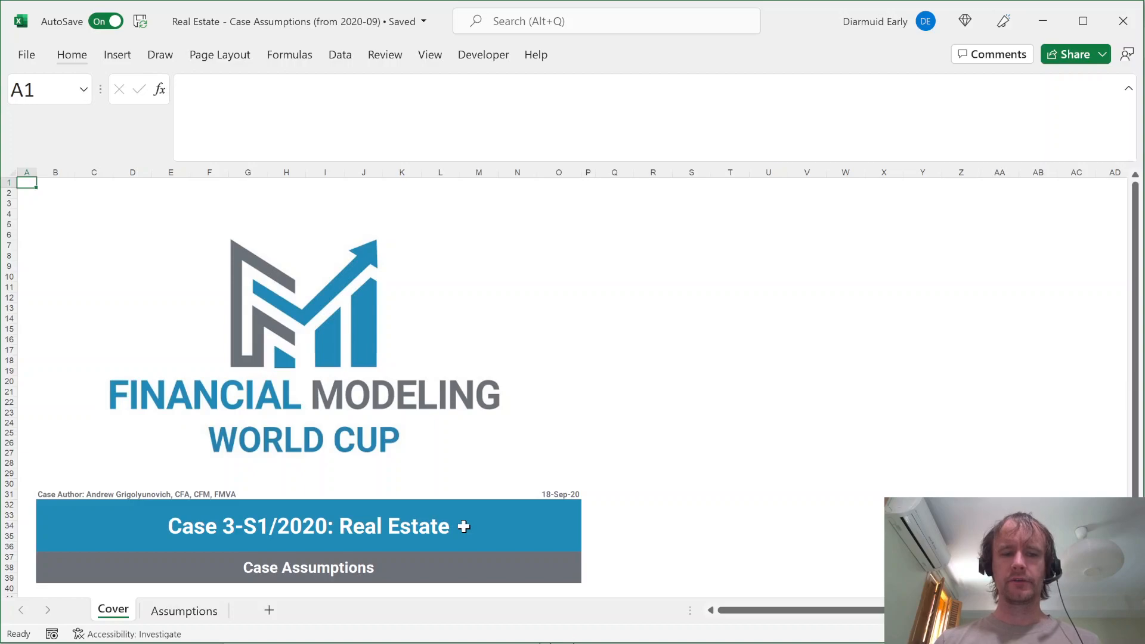
key(ctrl+Page_Down)
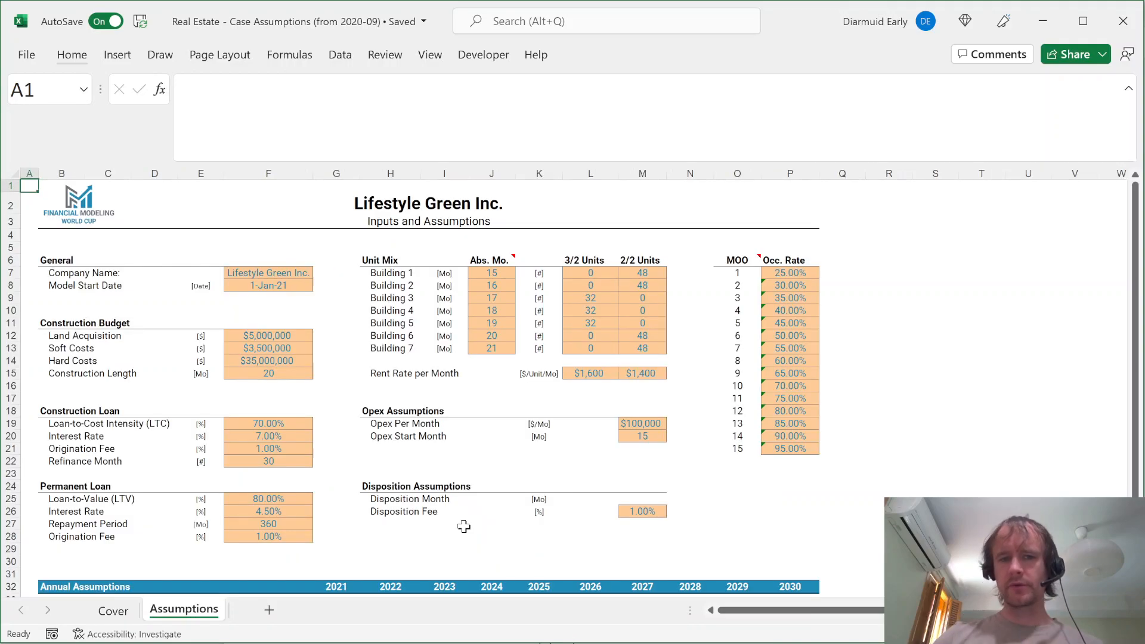
click(237, 336)
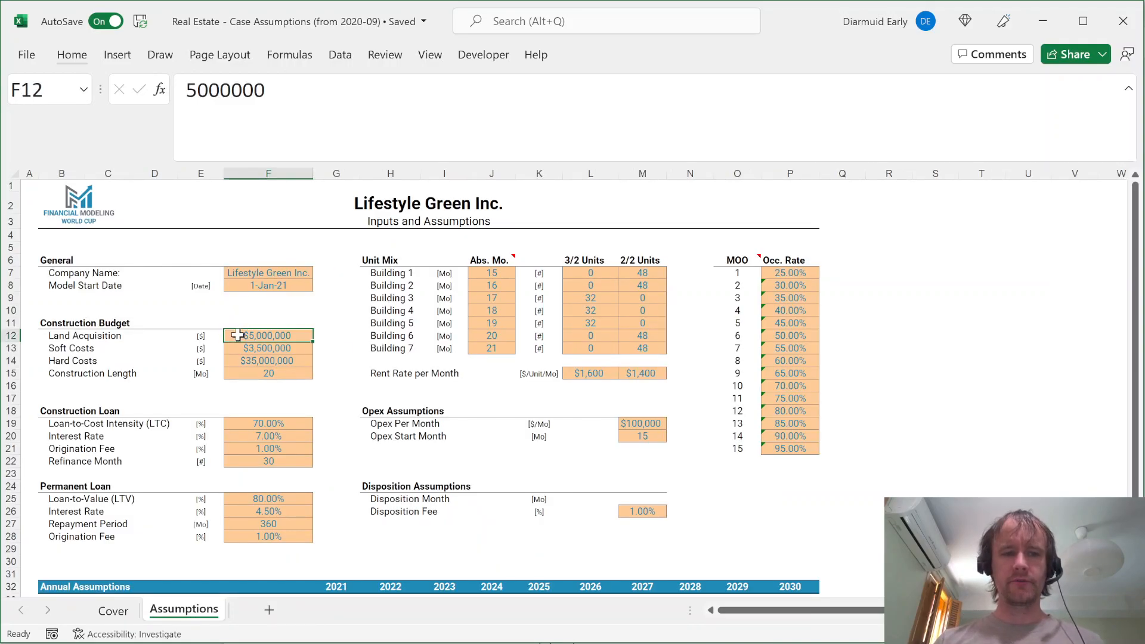
key(Down)
key(shift+Down)
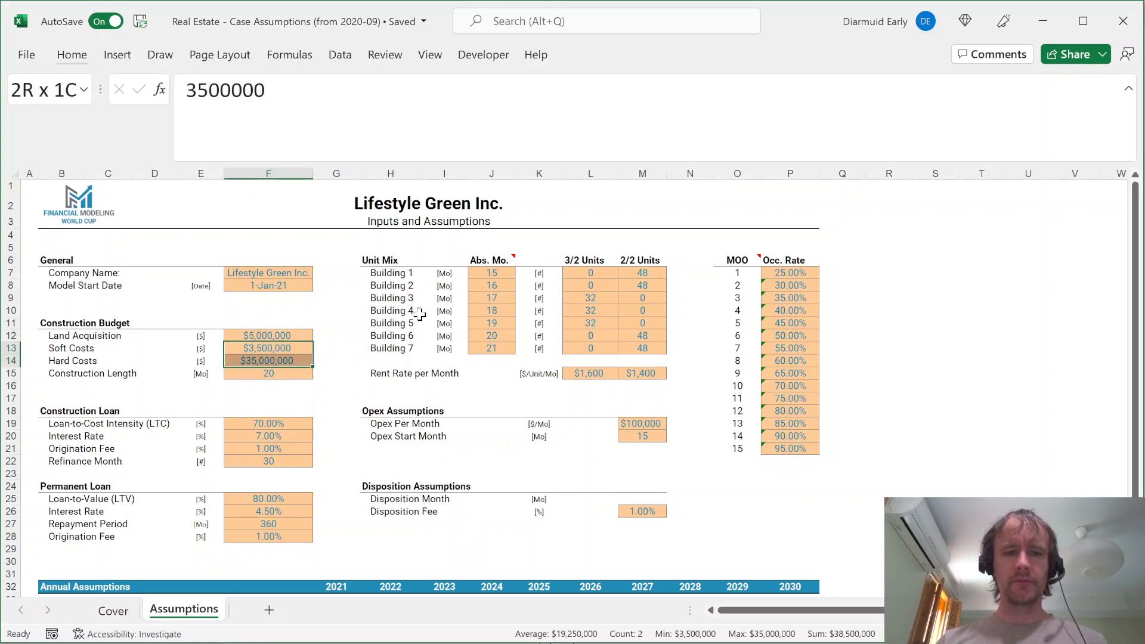
Review the unit mix assumptions: the building list, absorption months and unit numbers of each type
click(393, 272)
key(ctrl+shift+Down)
key(Right)
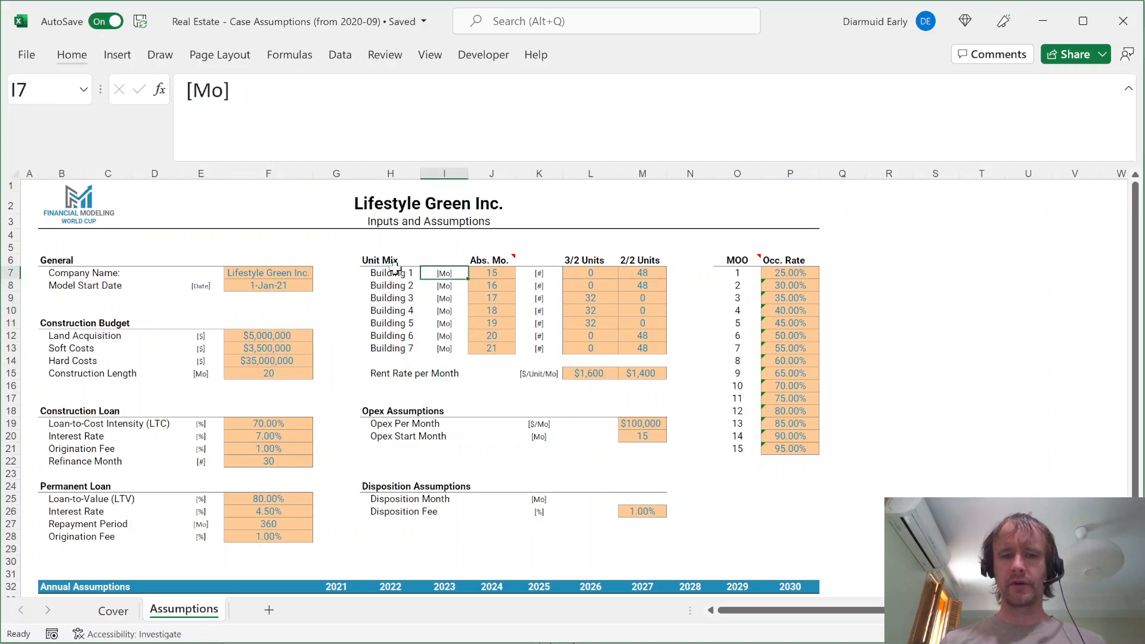
key(Right)
key(Right)
key(Right)
click(634, 274)
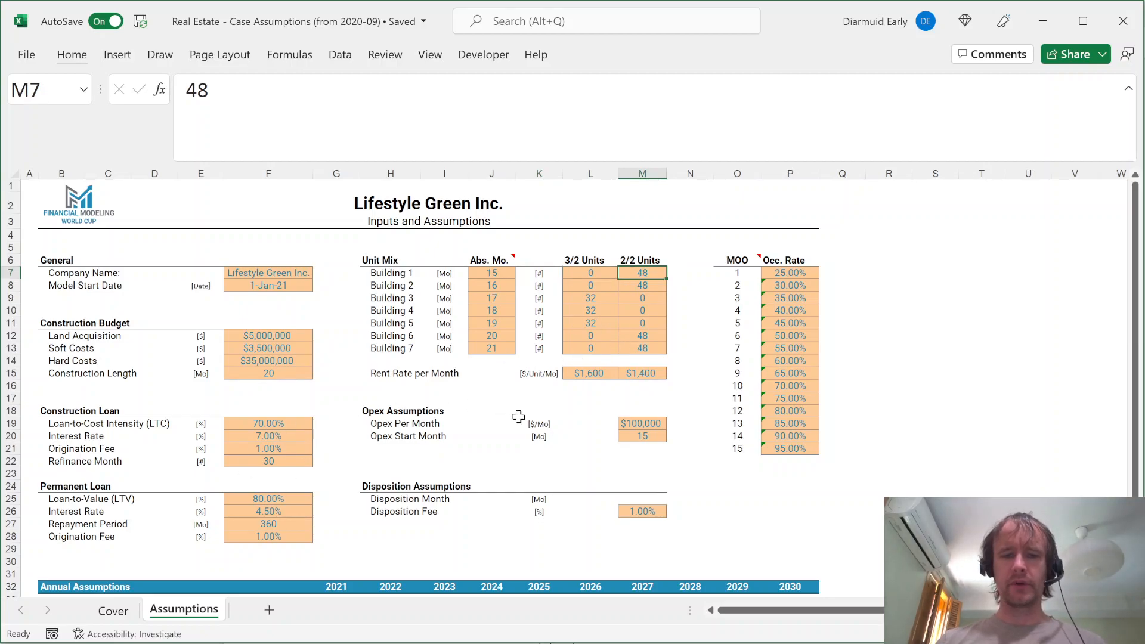
Review the loan, opex and disposition assumption blocks
drag(103, 427, 65, 537)
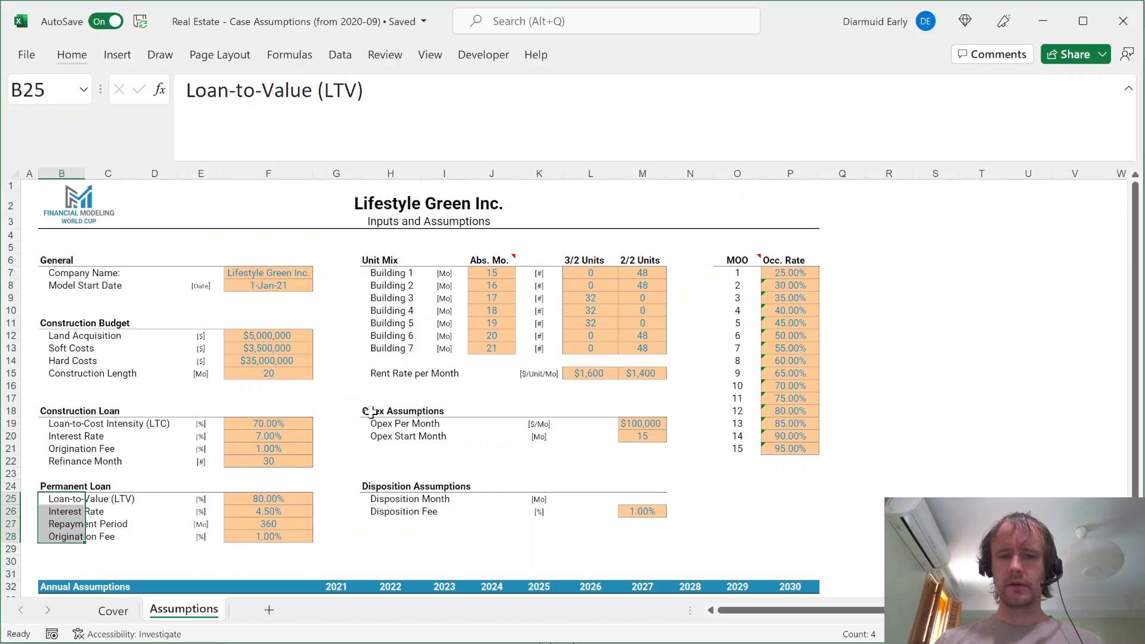
drag(368, 411, 460, 435)
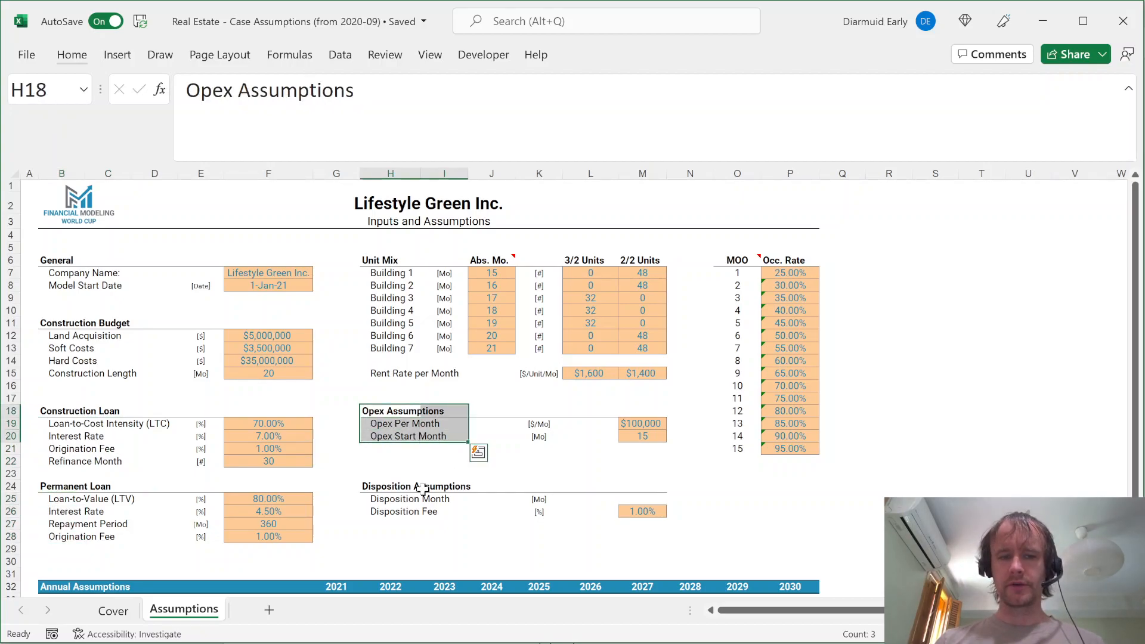
drag(379, 488, 468, 511)
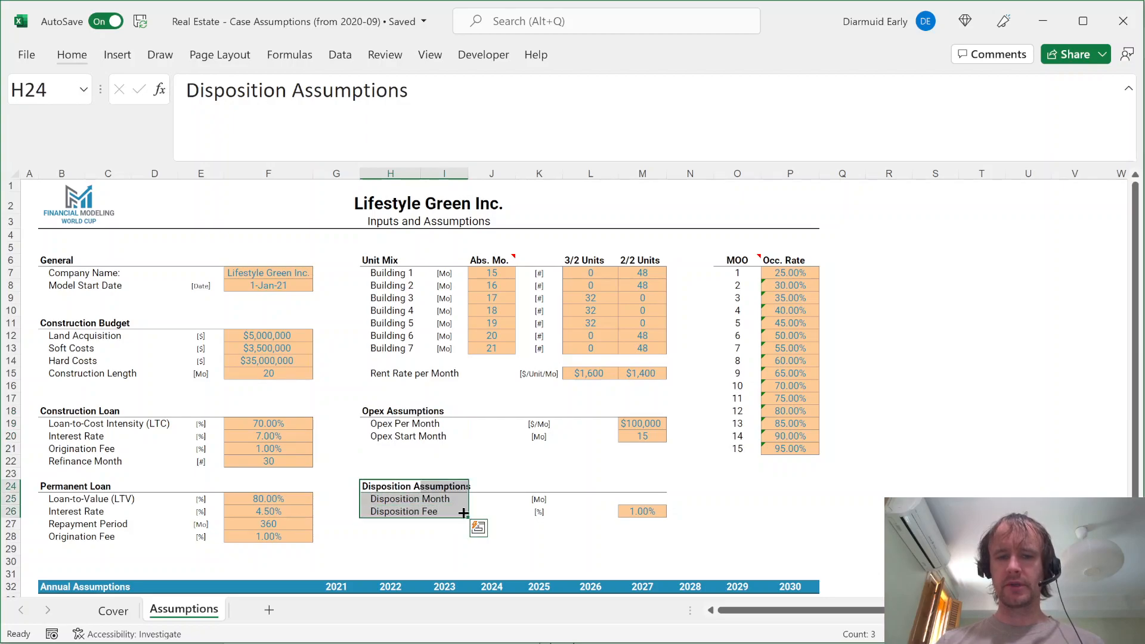
Copy the Opex Start Month input cell onto the empty Disposition Month cell M25 to carry over its input formatting
click(657, 499)
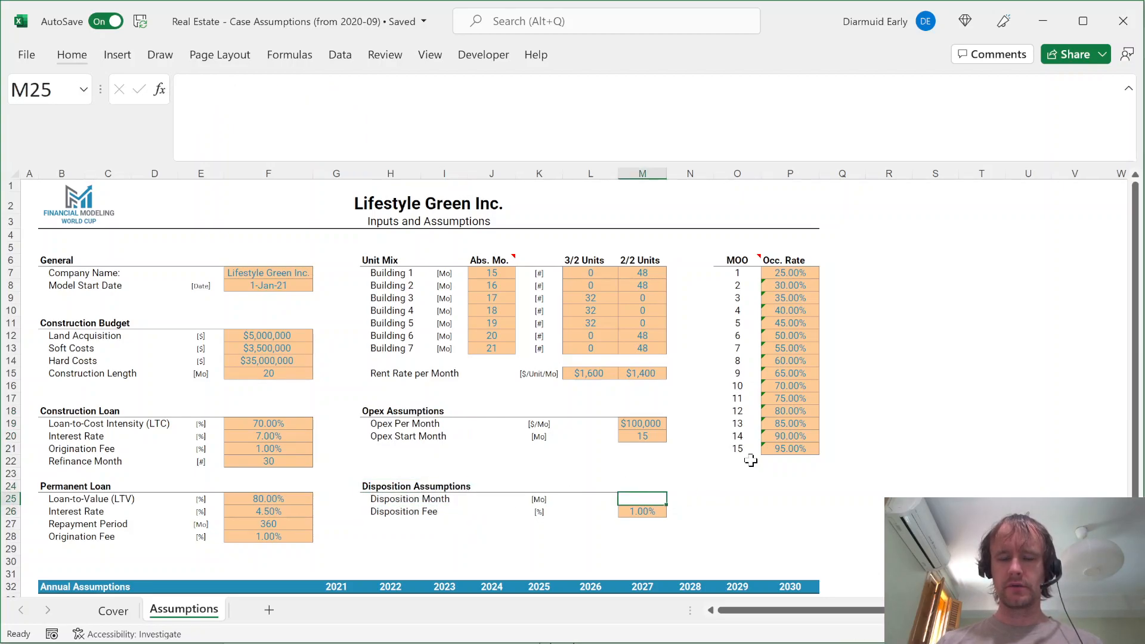
key(Up)
key(Up)
key(Up)
key(Up)
key(Up)
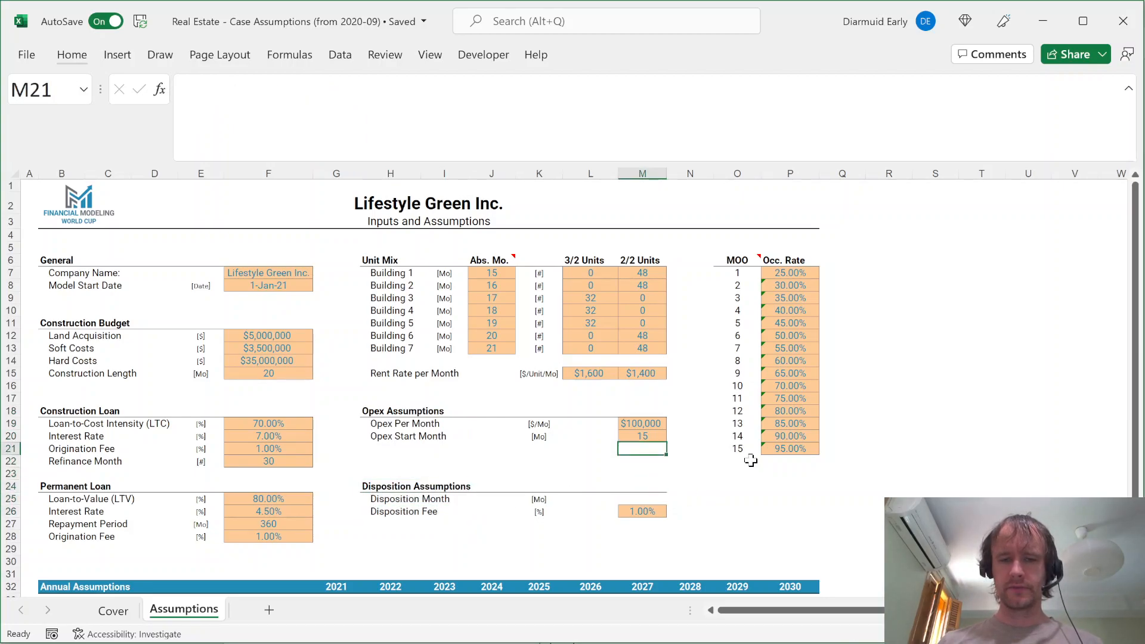
key(ctrl+c)
key(Down)
key(Down)
key(Down)
key(Down)
key(Down)
key(Down)
key(Up)
key(ctrl+v)
Set the Disposition Month in M25 to 84
text(84)
key(Return)
key(Up)
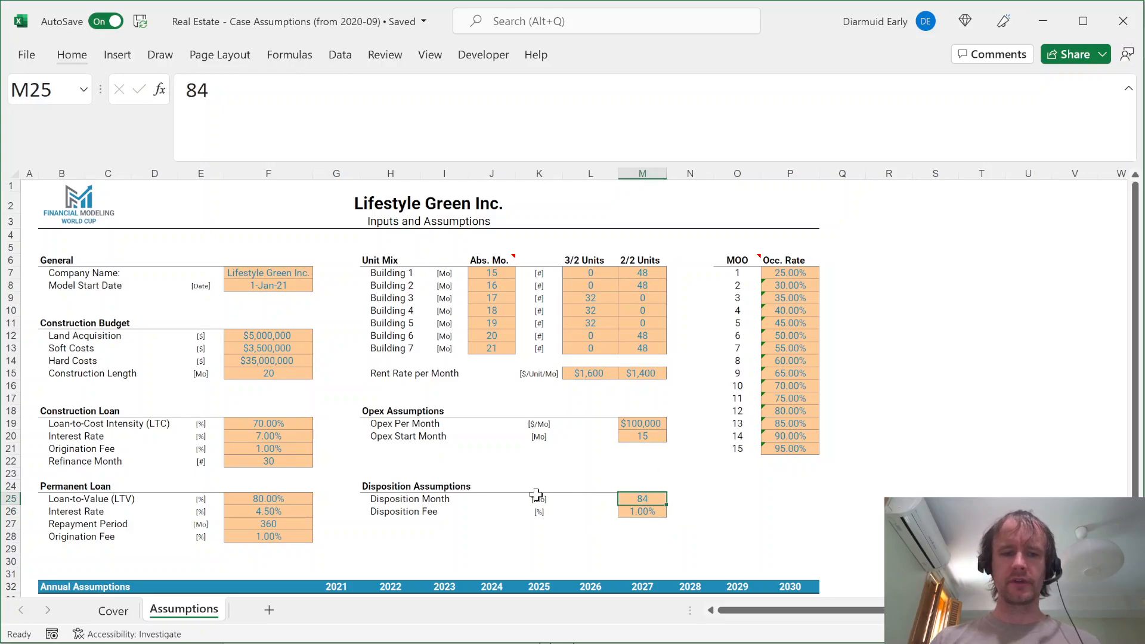
Review the annual rent increase, cost inflation and cap rate assumptions for 2021 to 2030
scroll(535, 495, down, 3)
click(341, 526)
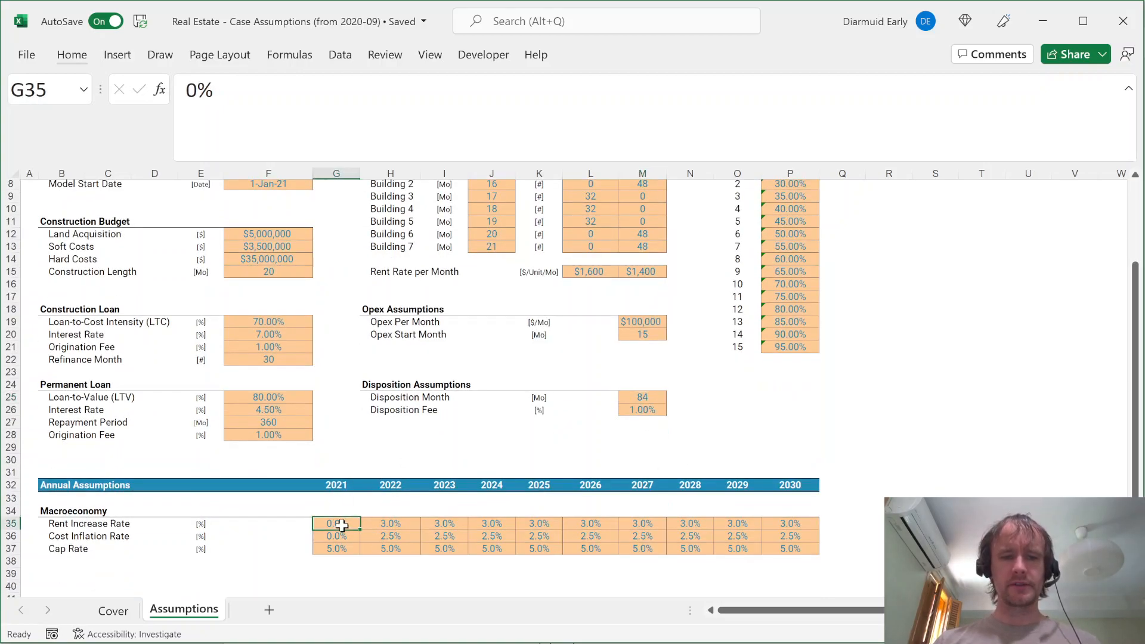
drag(338, 525, 791, 524)
key(Down)
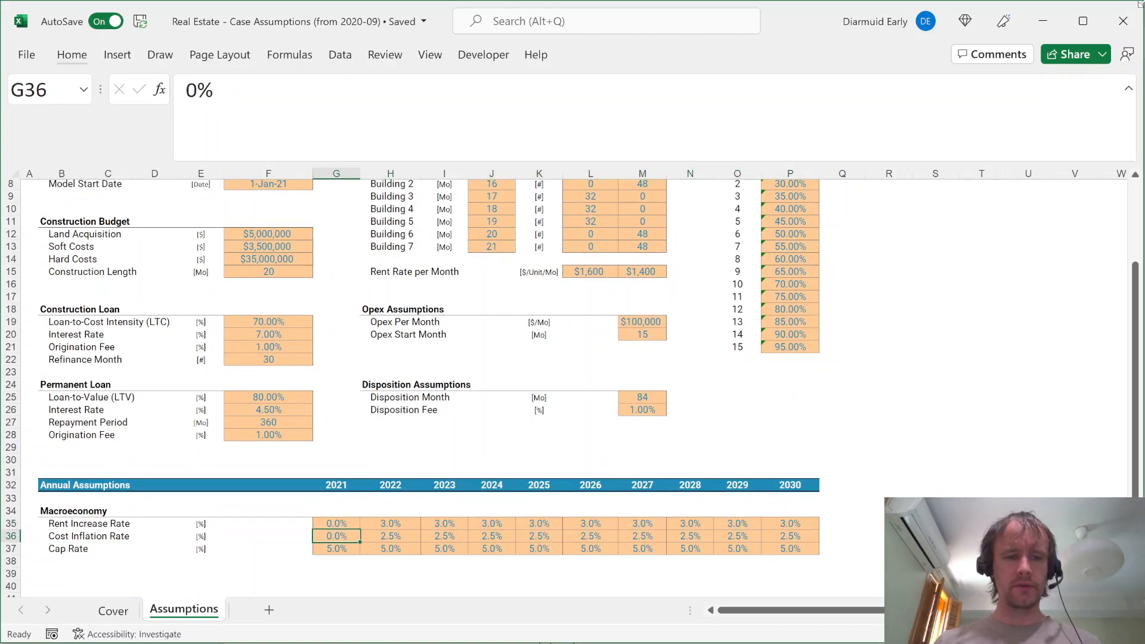
key(Down)
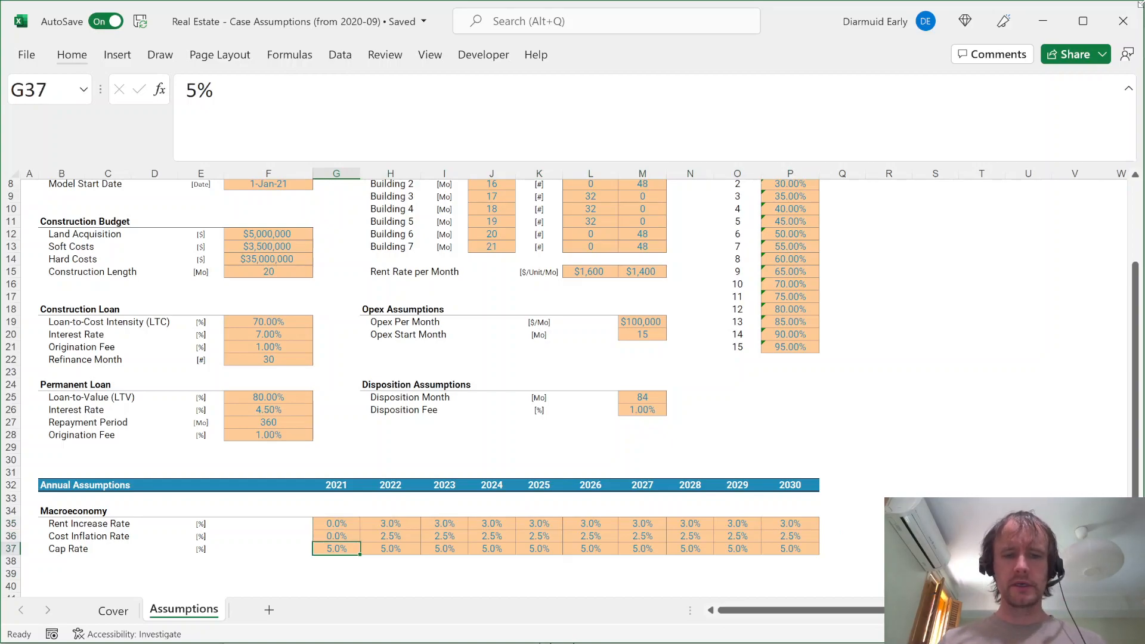
key(ctrl+Right)
key(ctrl+Home)
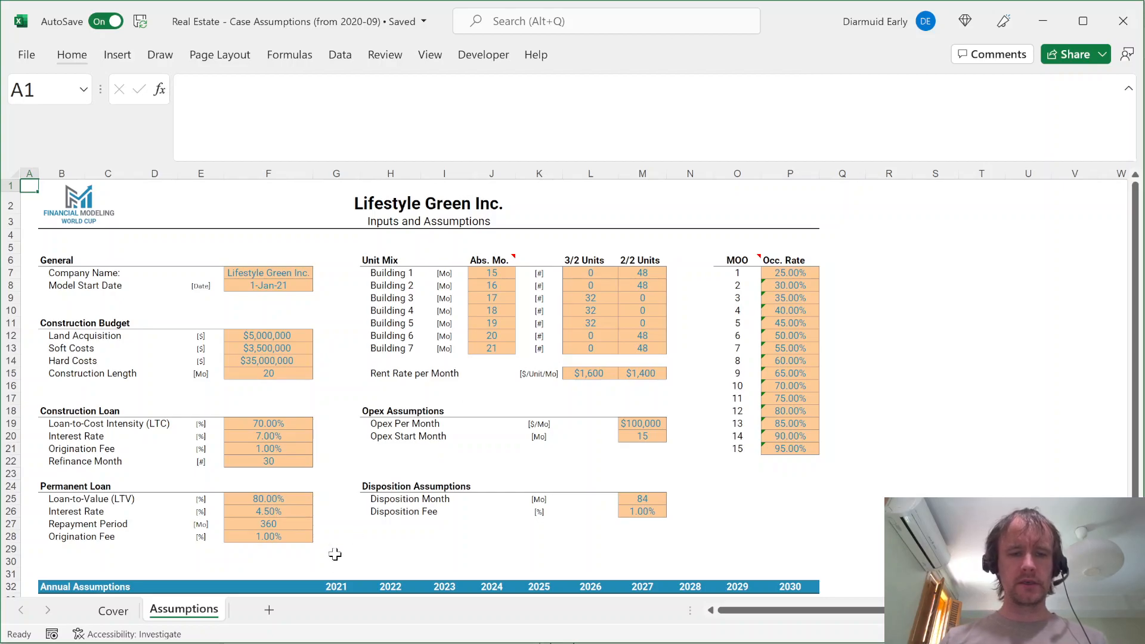
Add a new worksheet after Assumptions and name it Model
click(269, 609)
text(Modle)
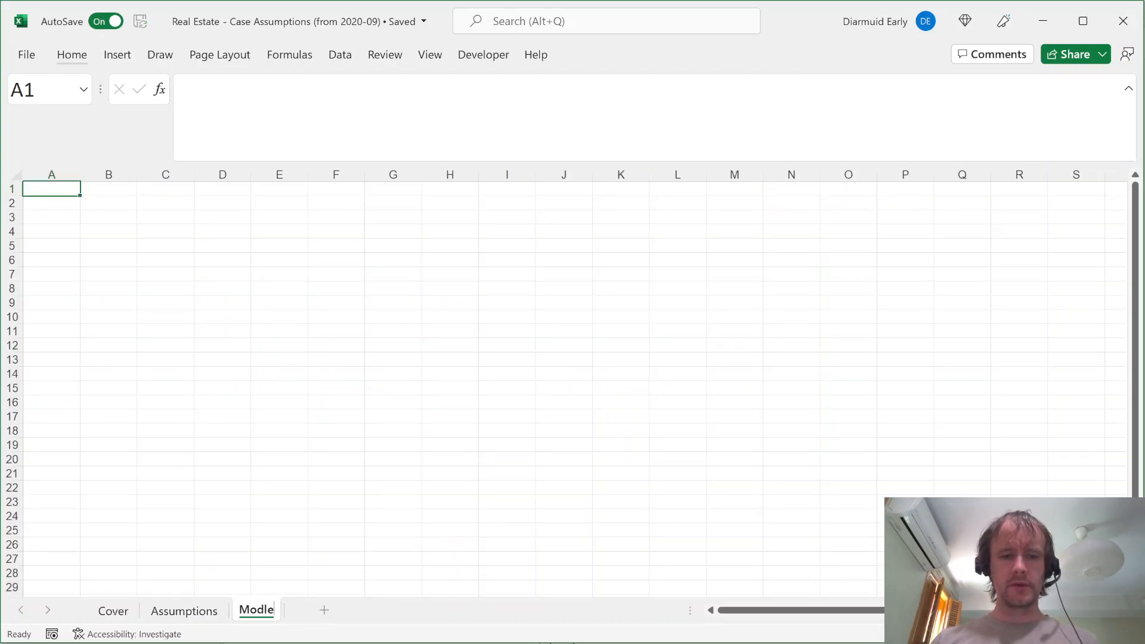
key(Return)
double_click(257, 609)
text(Model)
key(Return)
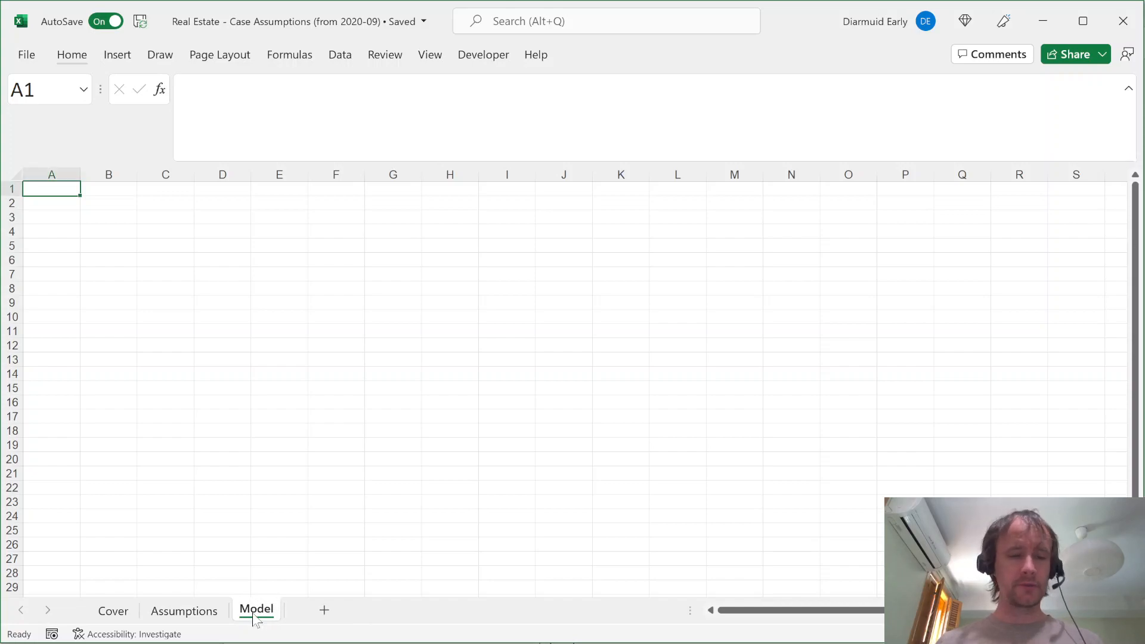
Hide the gridlines on the Model sheet
key(alt)
key(w)
key(v)
key(g)
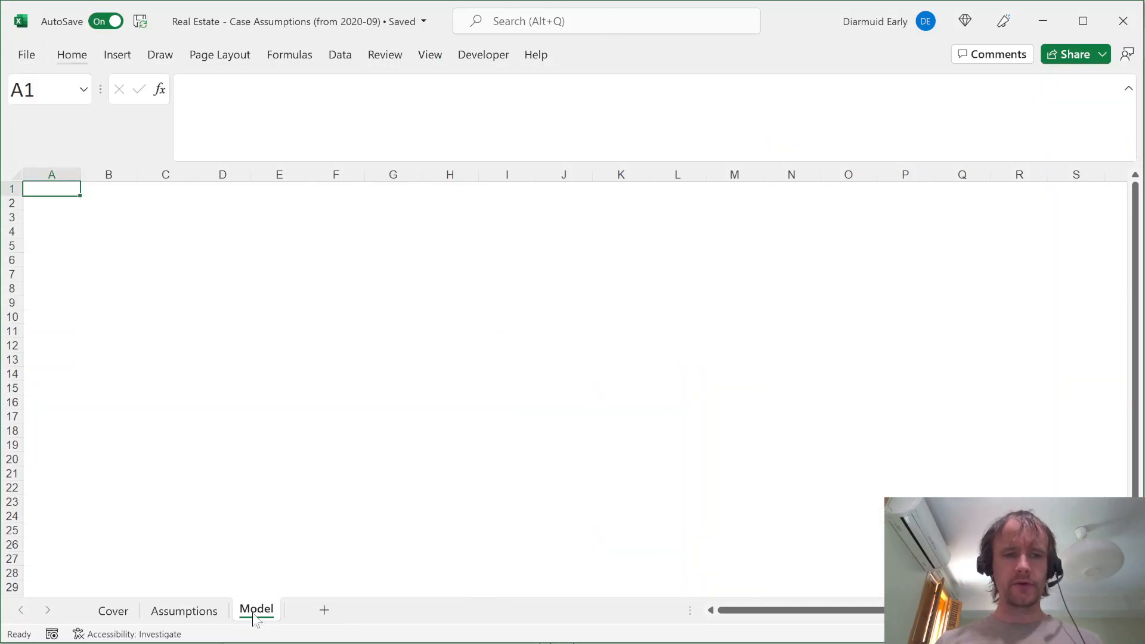
key(Right)
key(Right)
key(Down)
key(Down)
key(ctrl+Page_Up)
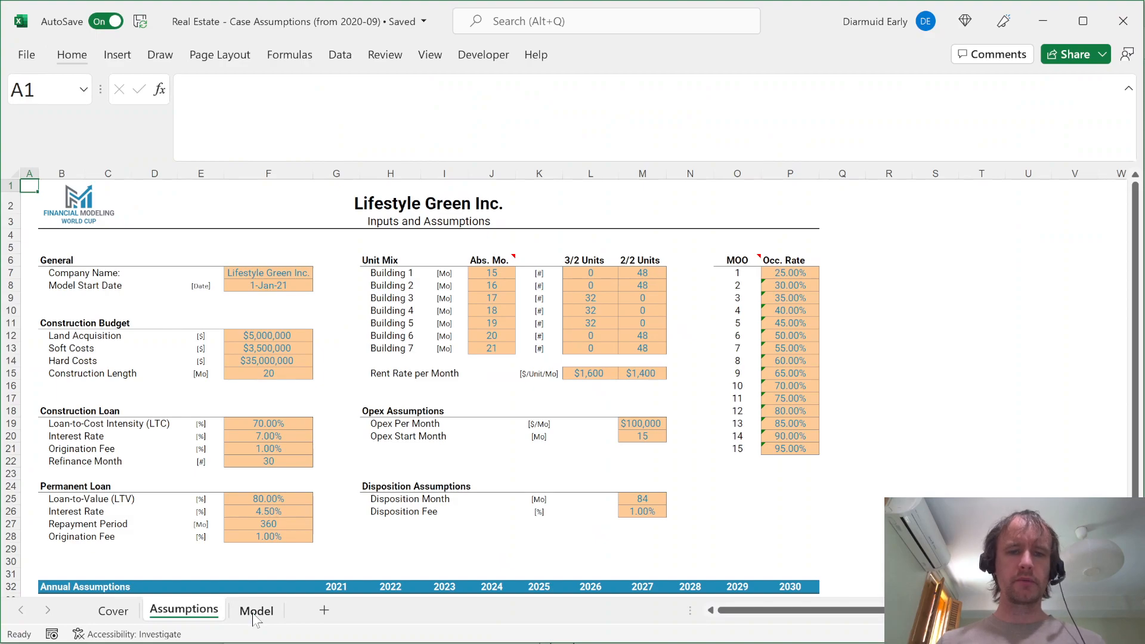
click(258, 287)
key(ctrl+Page_Down)
key(Right)
text(=)
key(Escape)
key(Right)
key(Right)
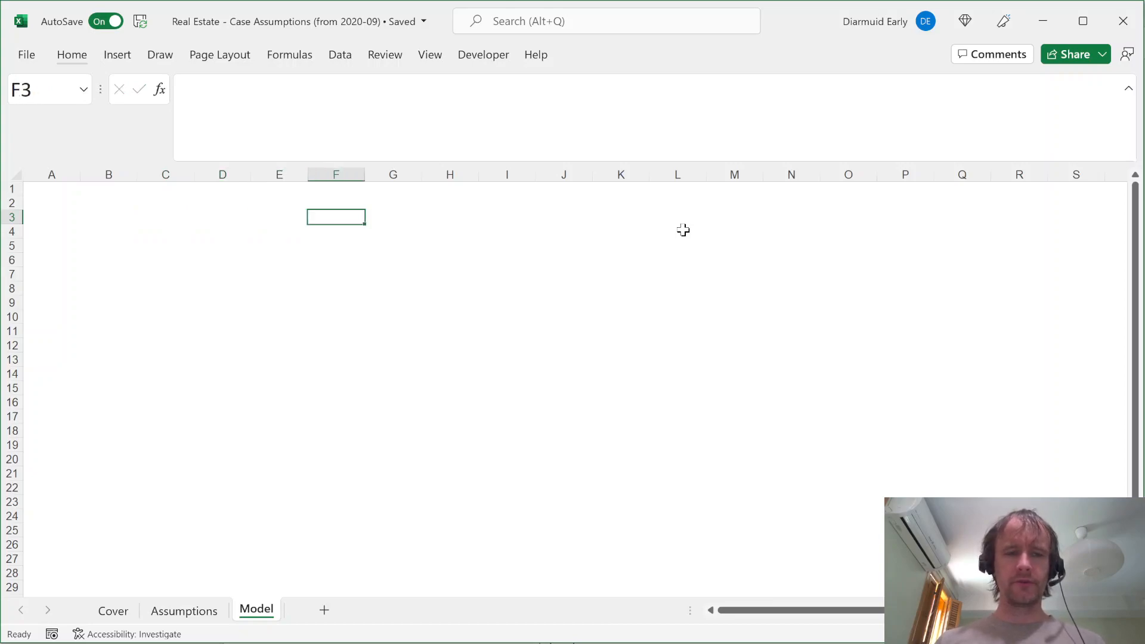
key(Left)
key(Left)
key(Left)
key(Left)
key(Left)
key(Right)
key(ctrl+space)
key(Right)
key(Right)
key(ctrl+space)
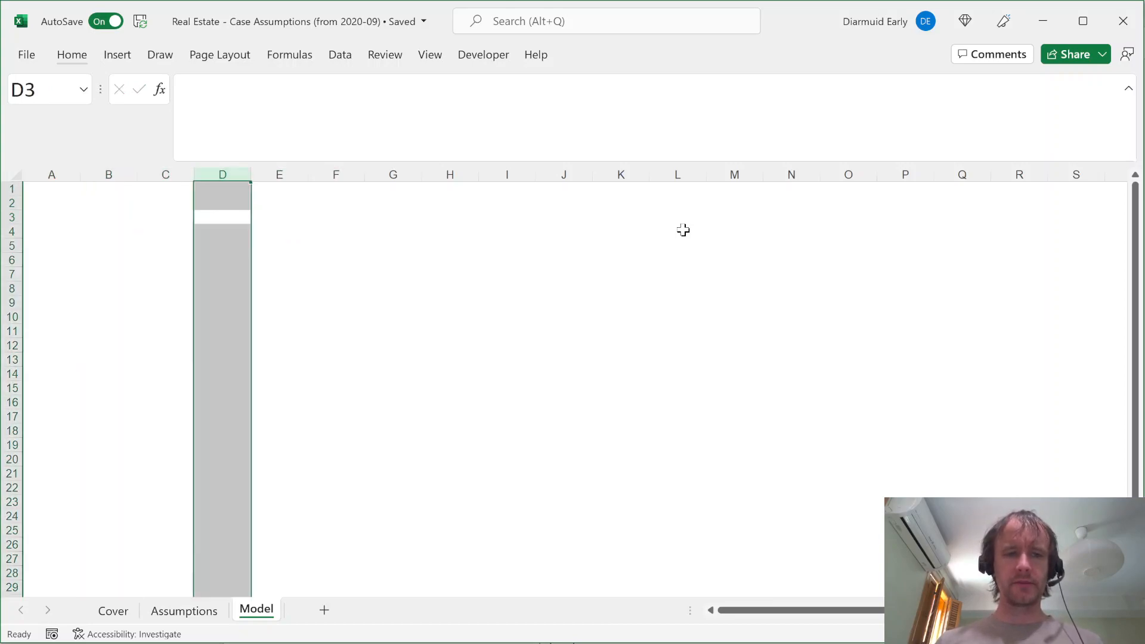
key(Right)
key(Right)
key(Left)
key(ctrl+space)
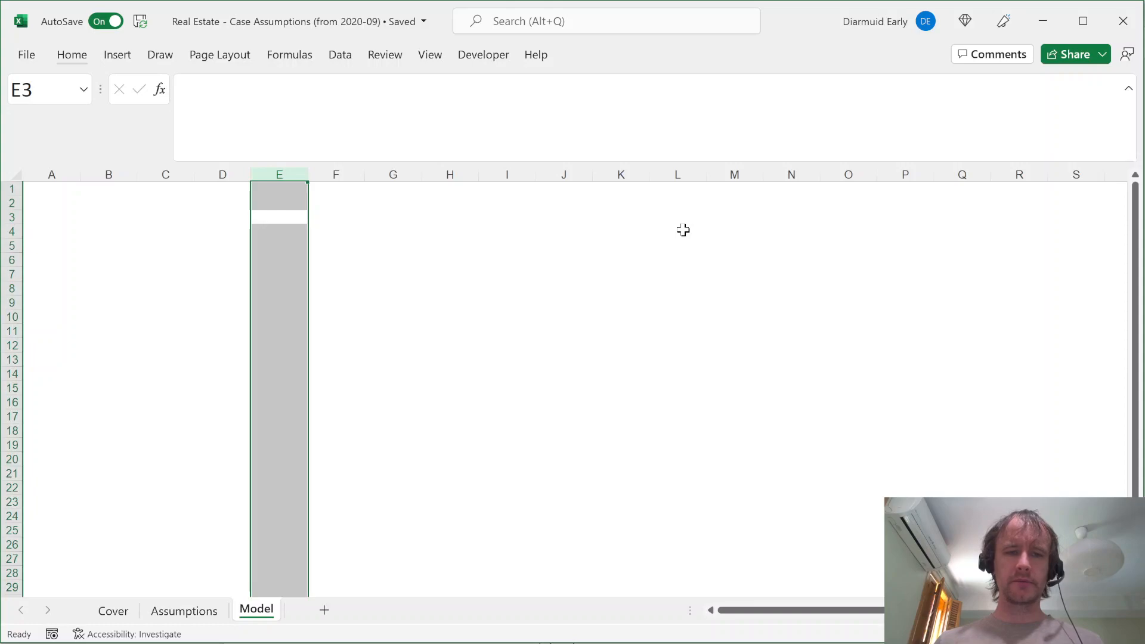
Link cell G3 of the Model sheet to the model start date with the formula =Assumptions!F8
key(Right)
key(Right)
key(Left)
key(Right)
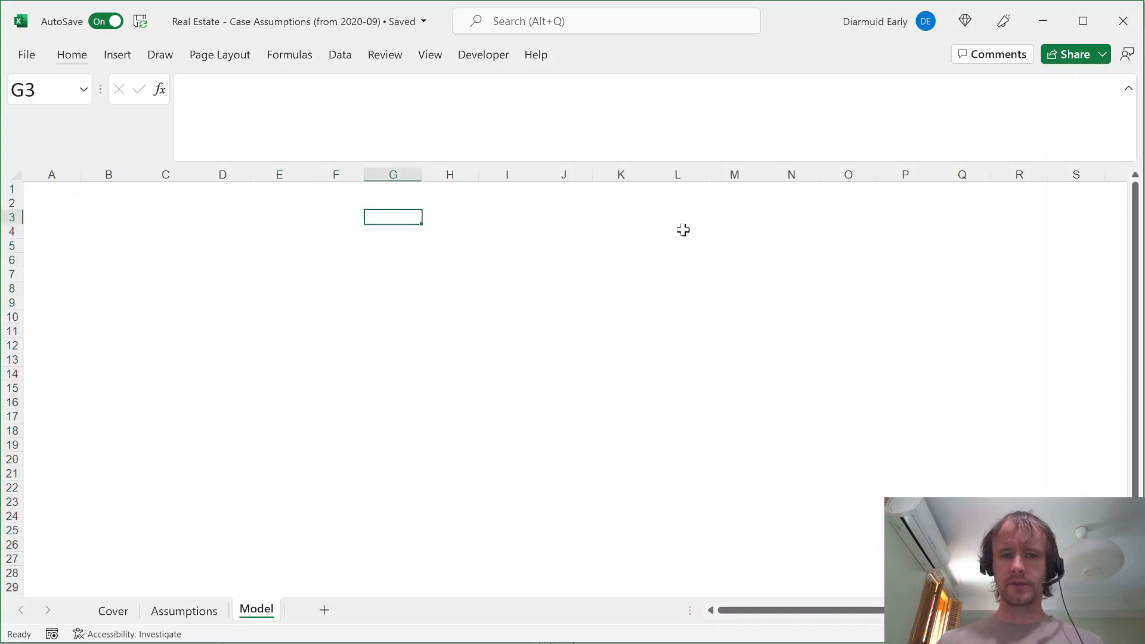
text(=)
key(ctrl+Page_Up)
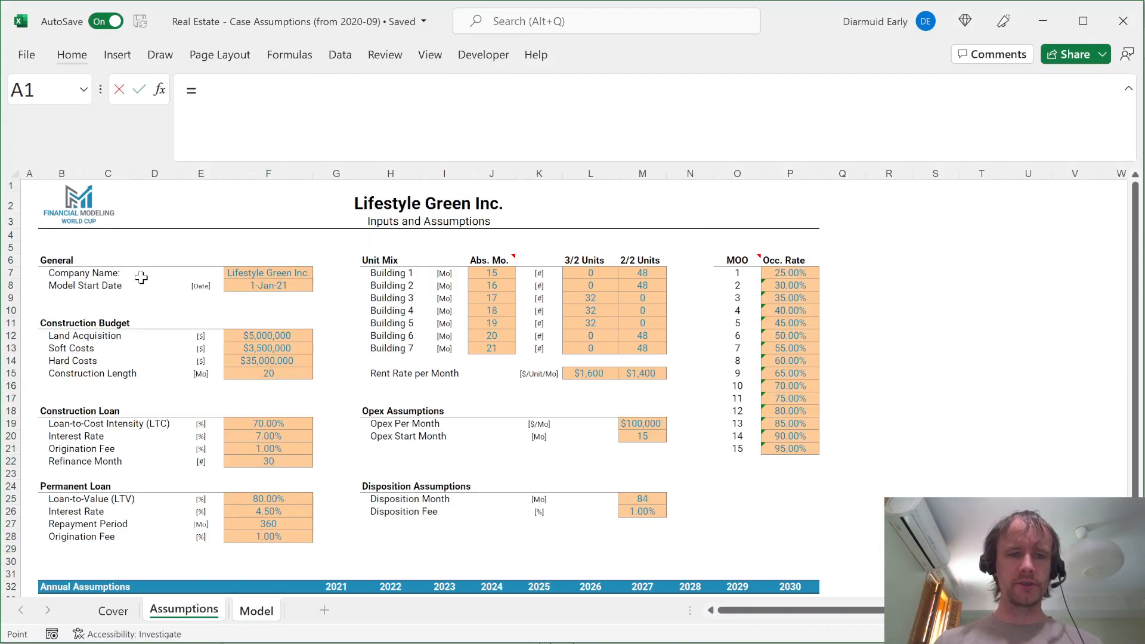
click(258, 285)
key(Return)
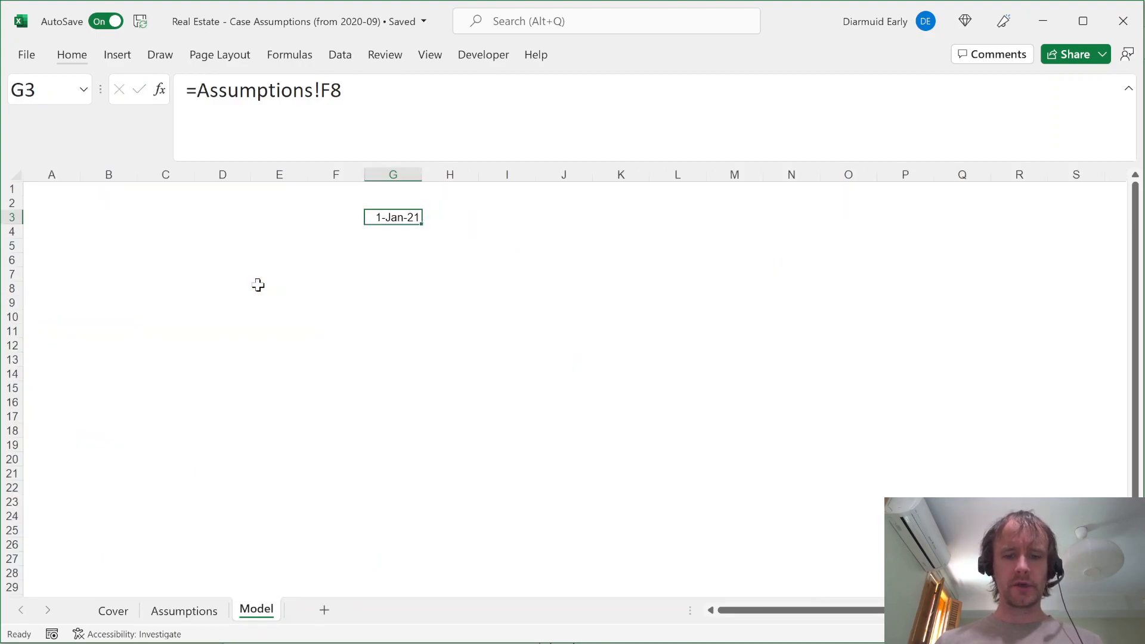
Color the linked start date in G3 red to mark it as a reference to another sheet
key(alt+h)
key(f)
key(c)
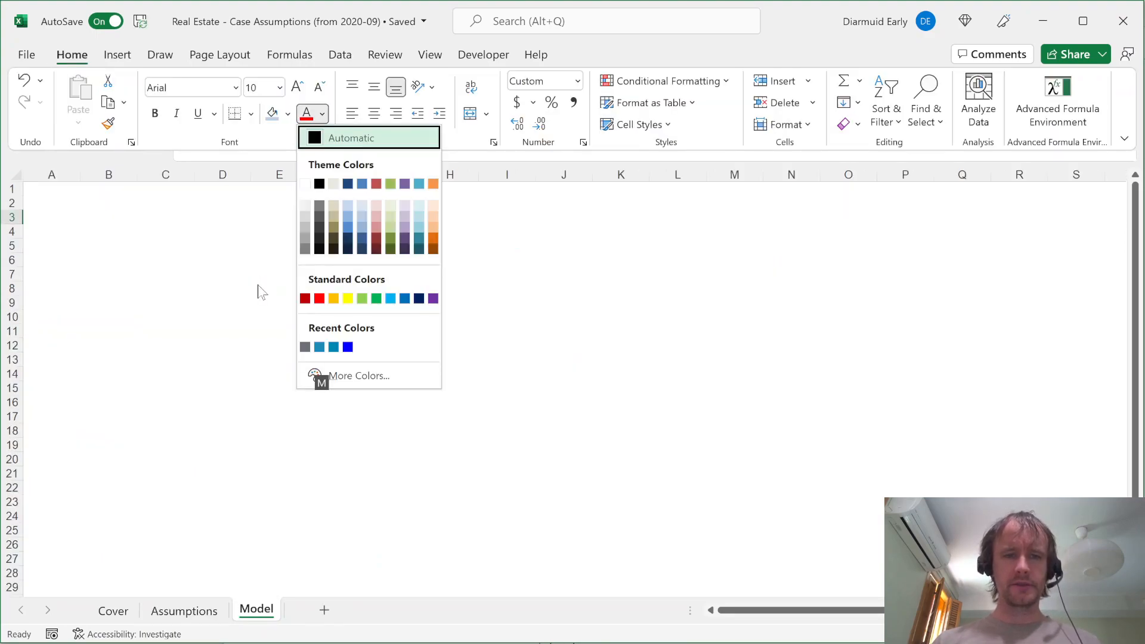
click(319, 298)
Enter the row label "Month #" in cell F2, above and left of the start date
click(423, 225)
key(Up)
key(Left)
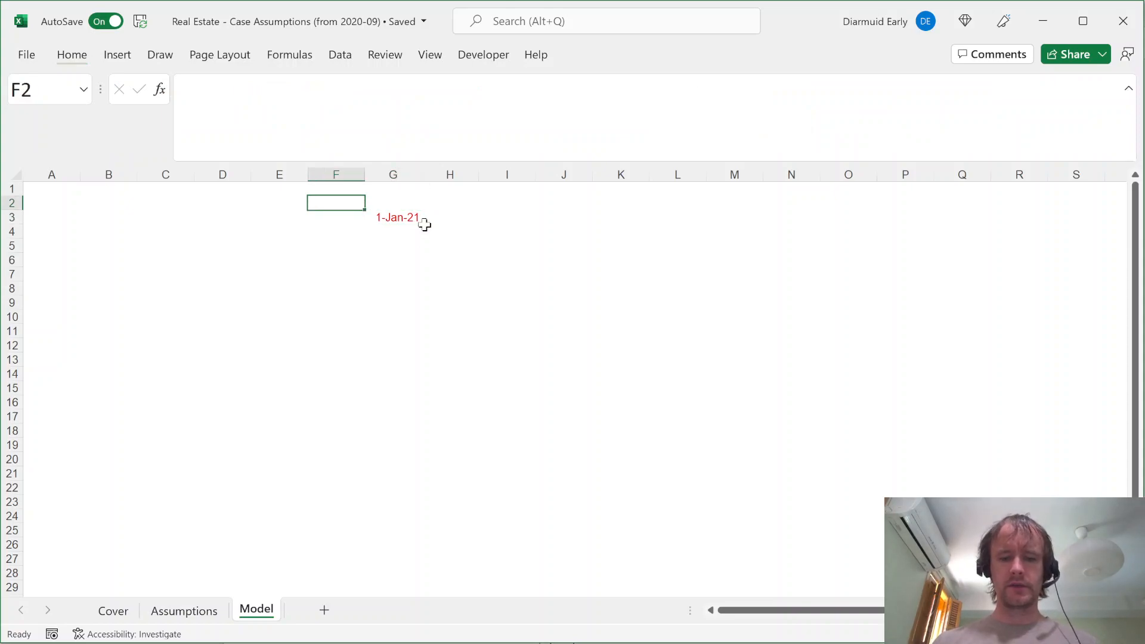
text(Mo #)
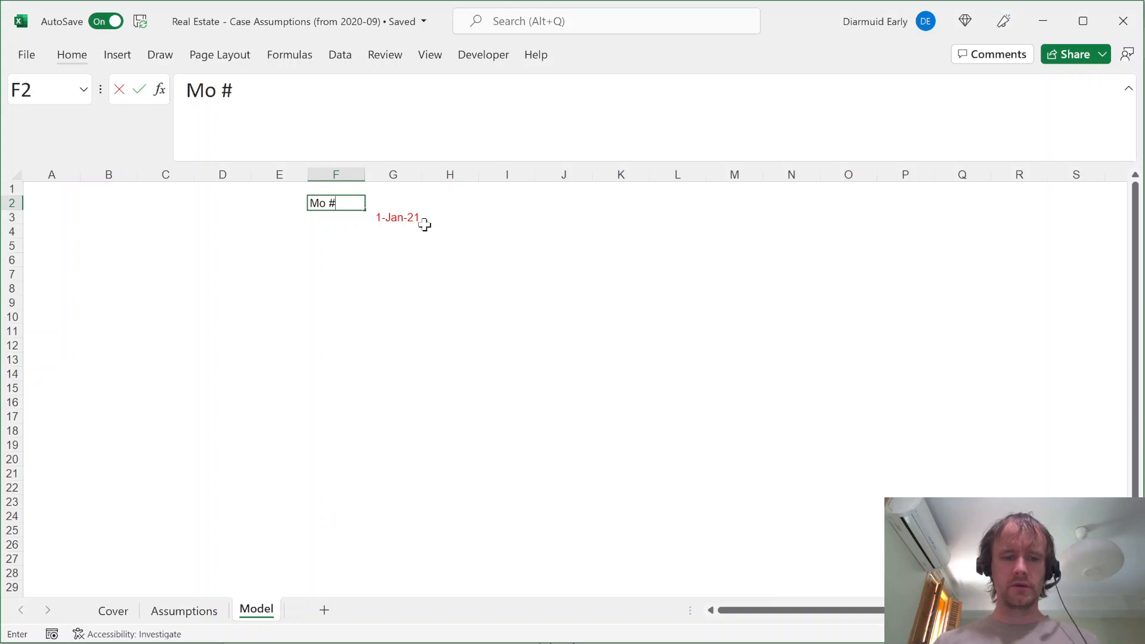
text(nth)
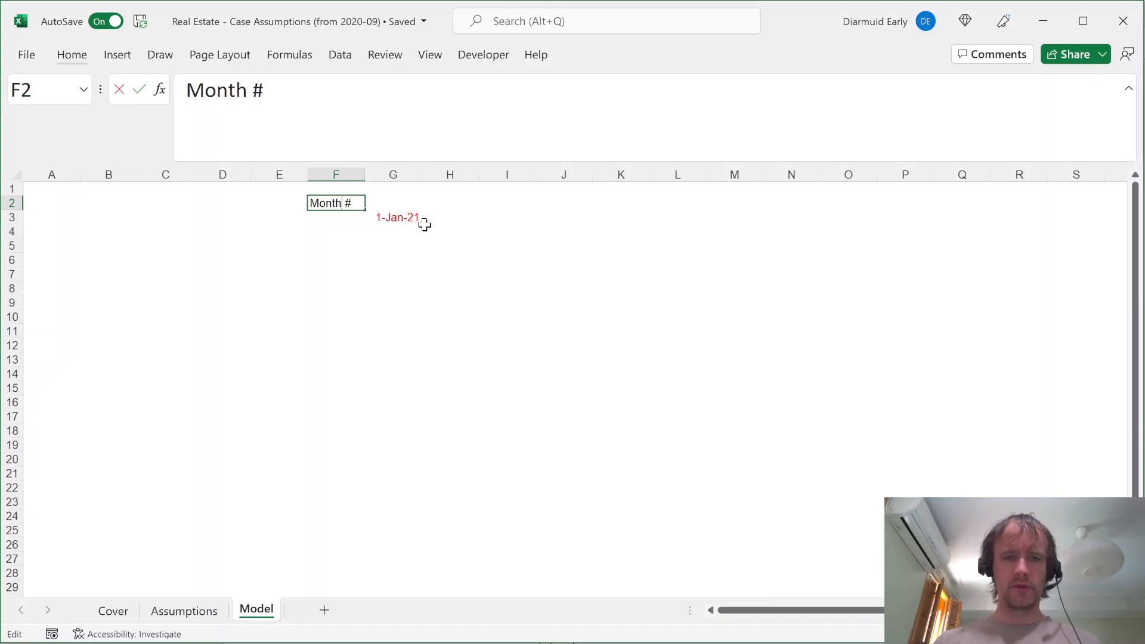
Enter the month counter formula =SEQUENCE(120) in cell G2
key(Tab)
text(=seq)
key(Tab)
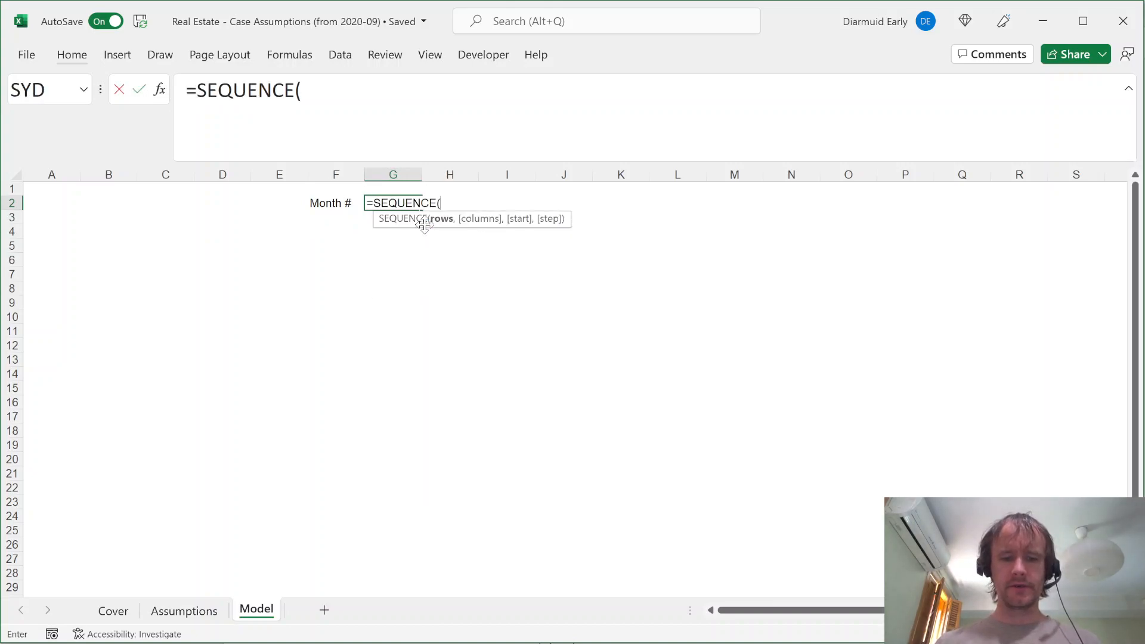
text(120)
key(Return)
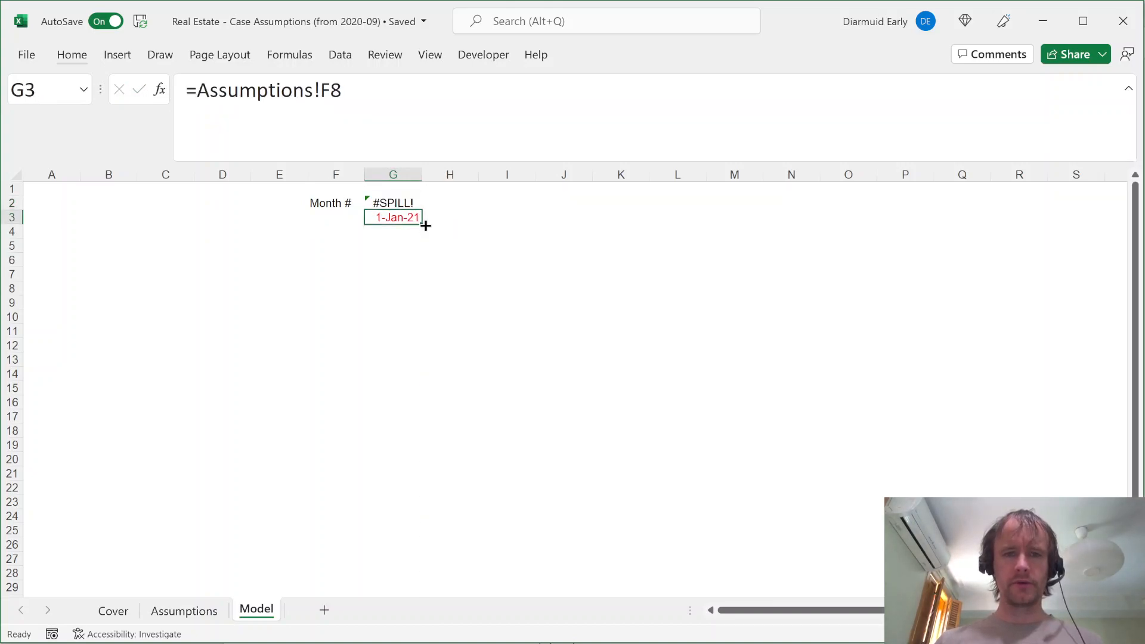
Change the formula in G2 to =SEQUENCE(,120) so the month numbers run across the columns
key(Up)
key(F2)
key(Left)
key(Left)
key(Left)
key(Left)
text(,)
key(Return)
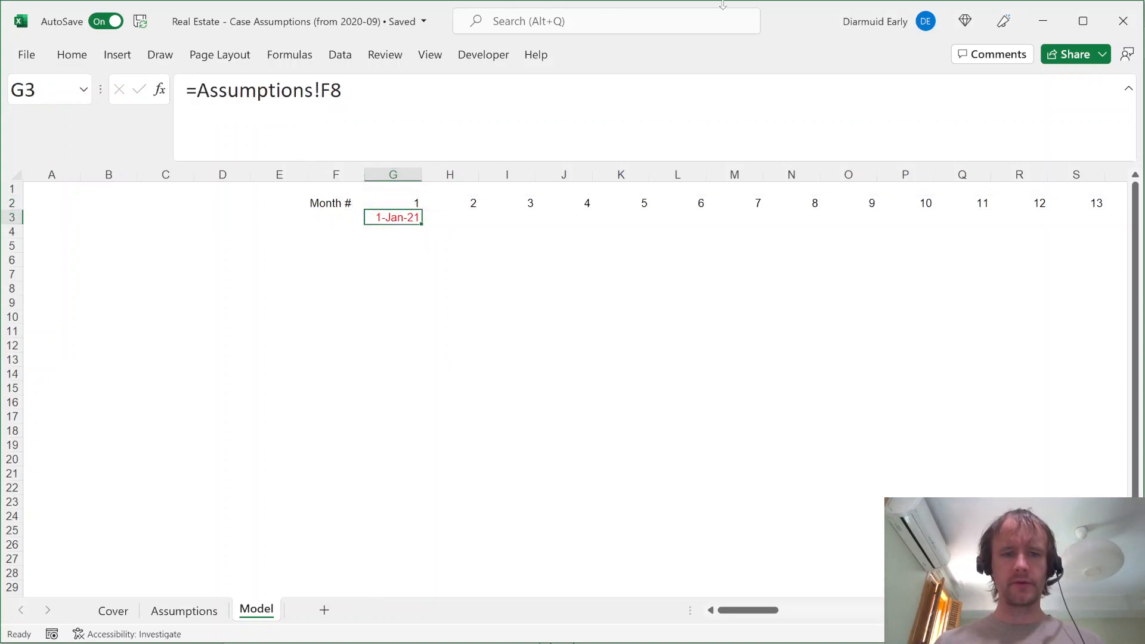
Check the start date's source on the Assumptions sheet and return, and enter =EDATE(G3,1) in cell H3 for the second month
key(ctrl+bracketleft)
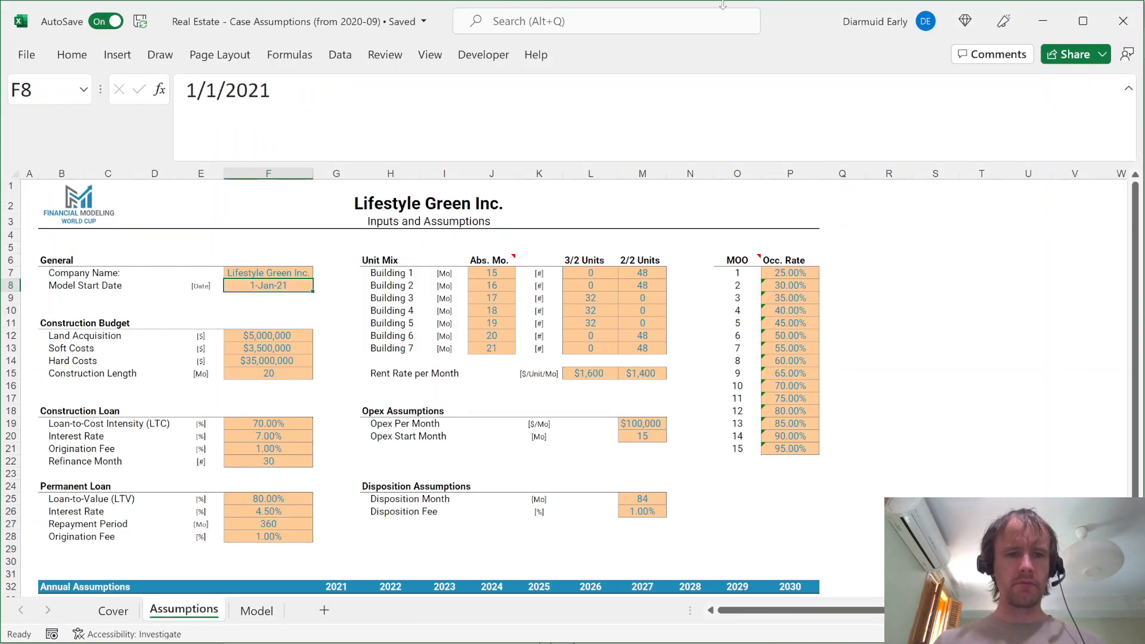
key(F5)
key(Return)
key(Right)
text(=)
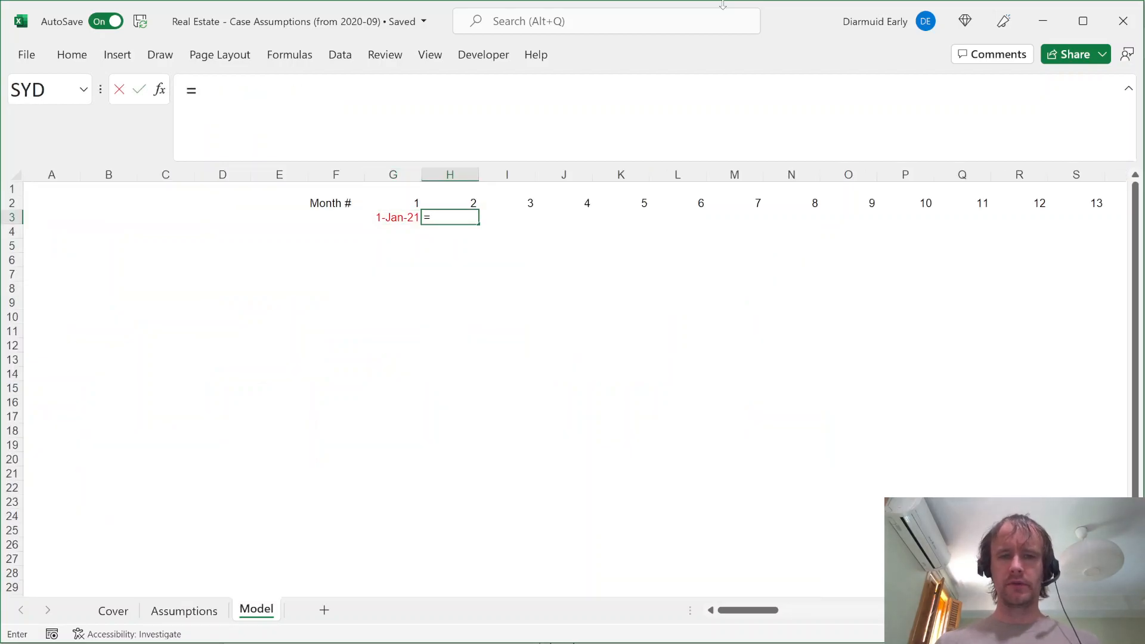
text(ed)
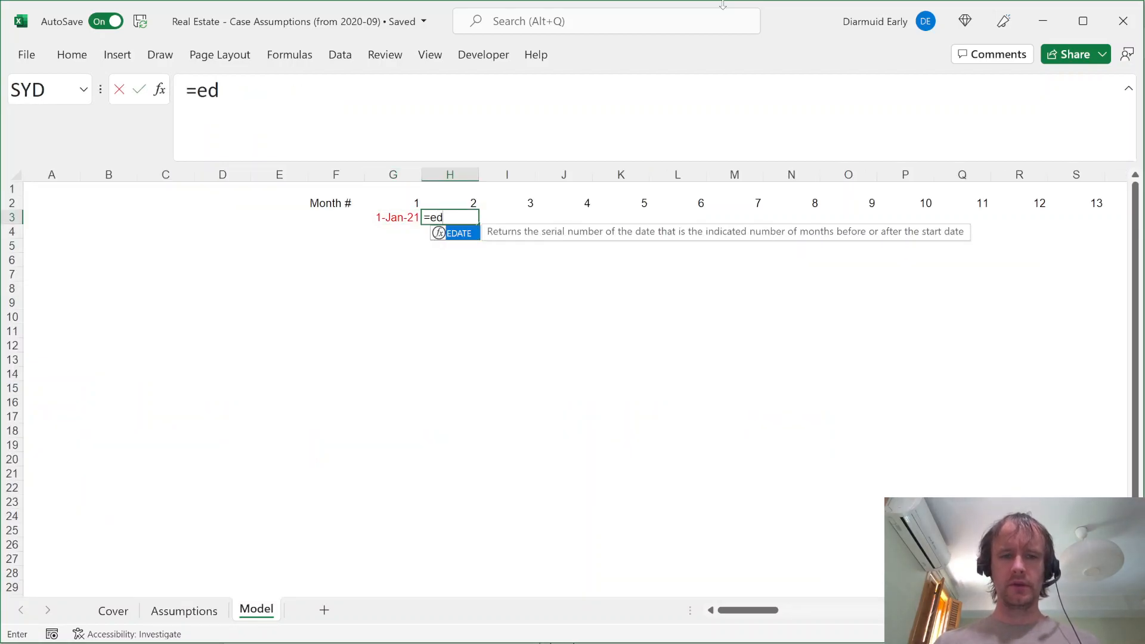
key(Tab)
key(Left)
text(,1)
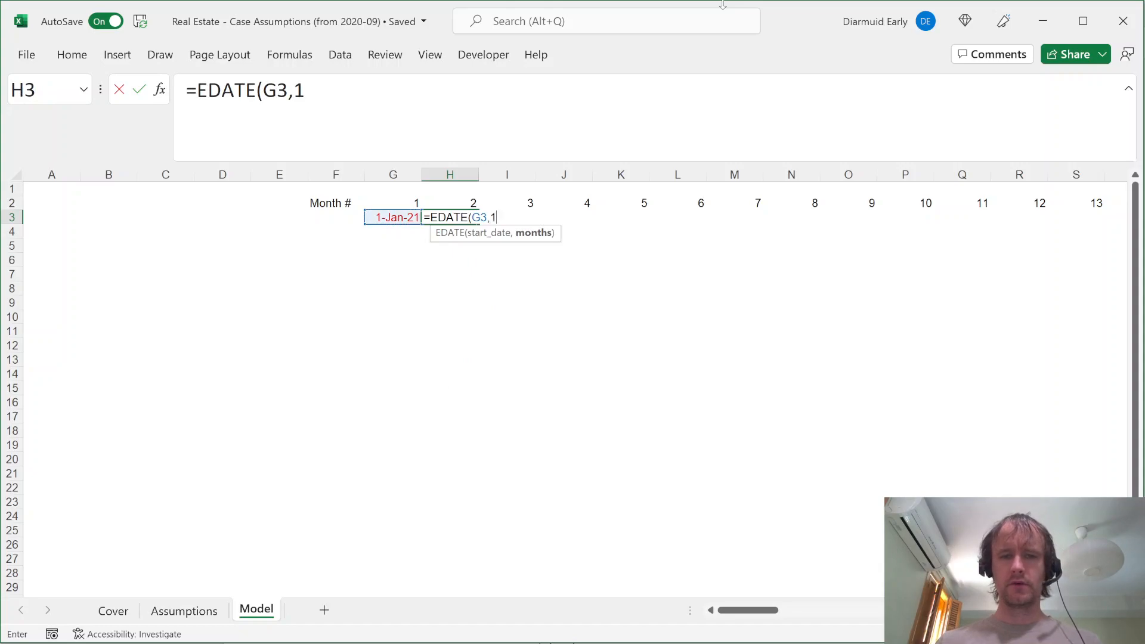
text())
key(Return)
key(Up)
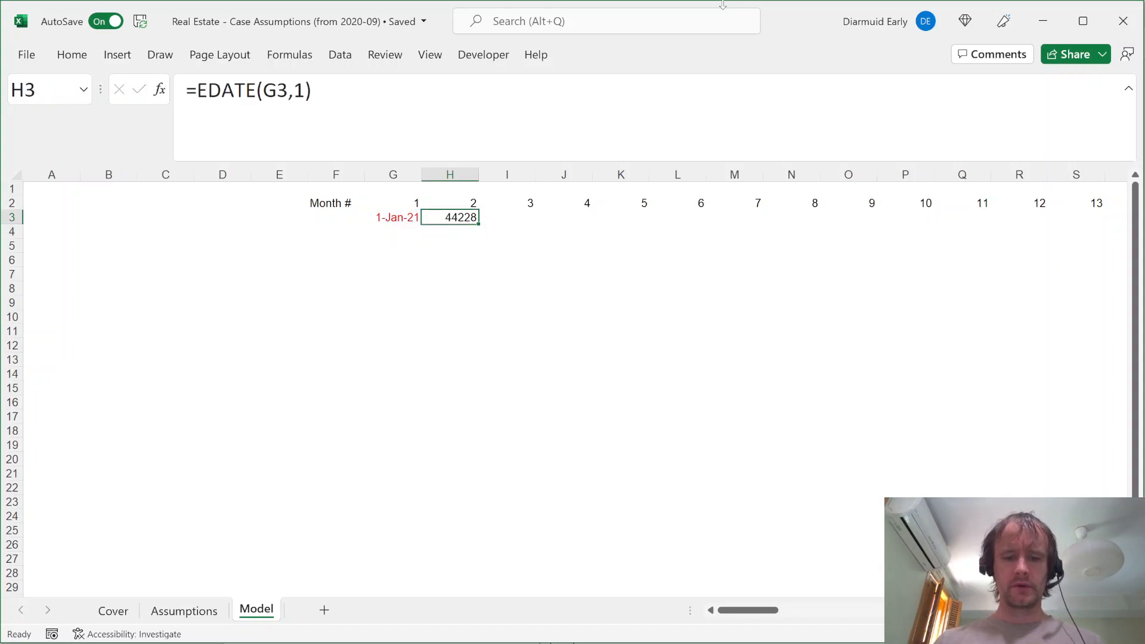
Format H3 as a date in the same day-month-year style as the start date in G3
key(ctrl+1)
click(556, 147)
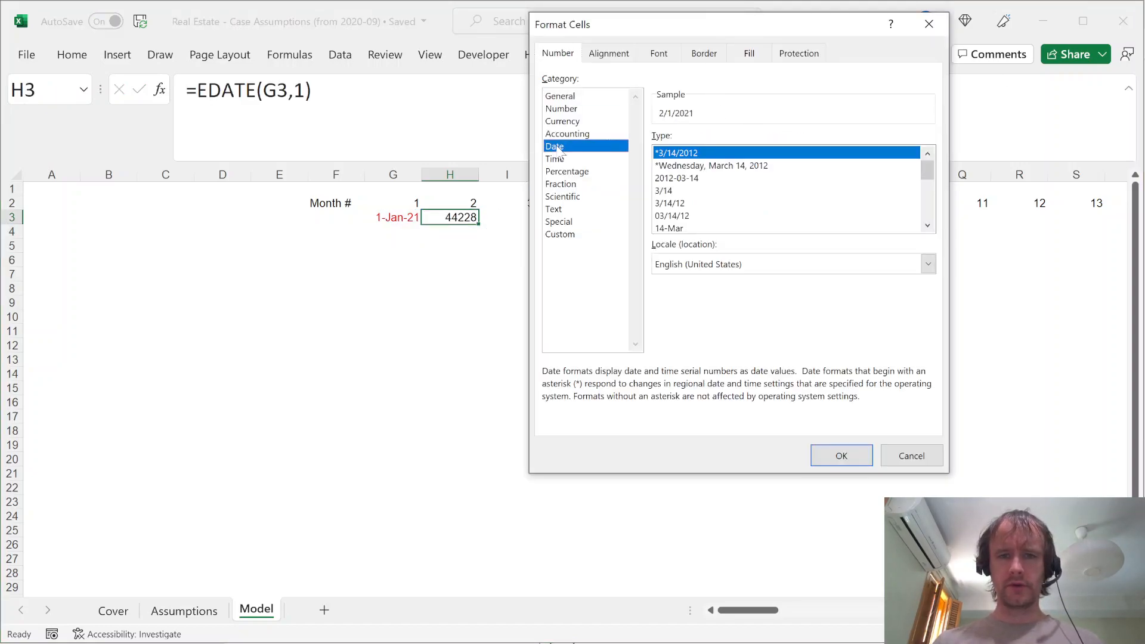
click(672, 229)
key(Return)
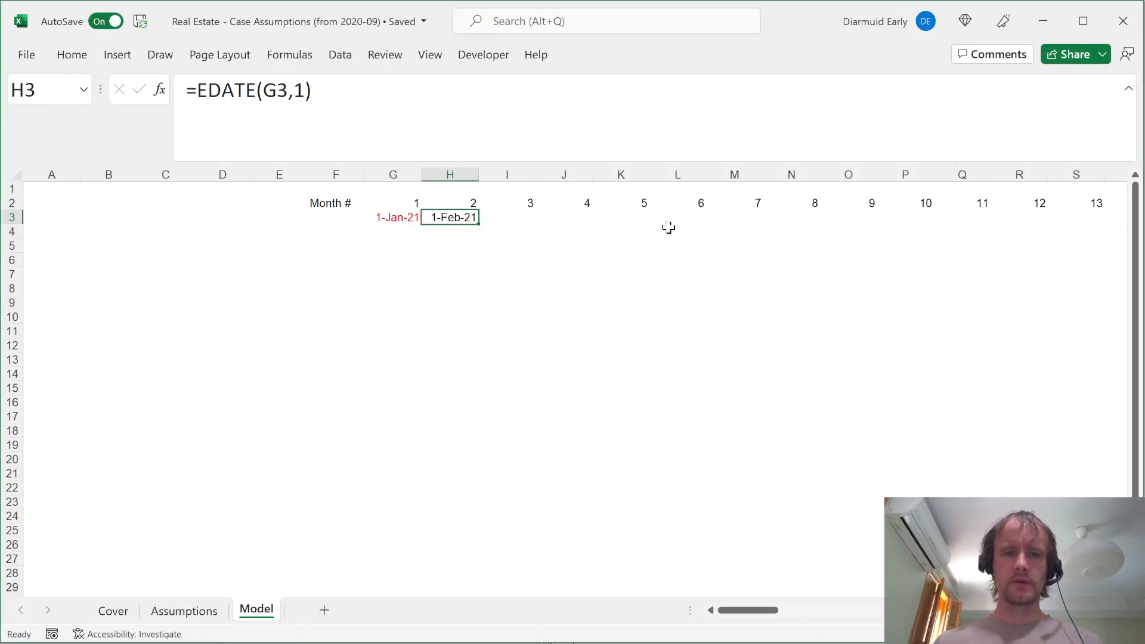
Fill the EDATE formula from H3 across row 3 to DV3, the column of month 120
key(Up)
key(ctrl+Right)
key(Down)
key(ctrl+shift+Left)
key(ctrl+r)
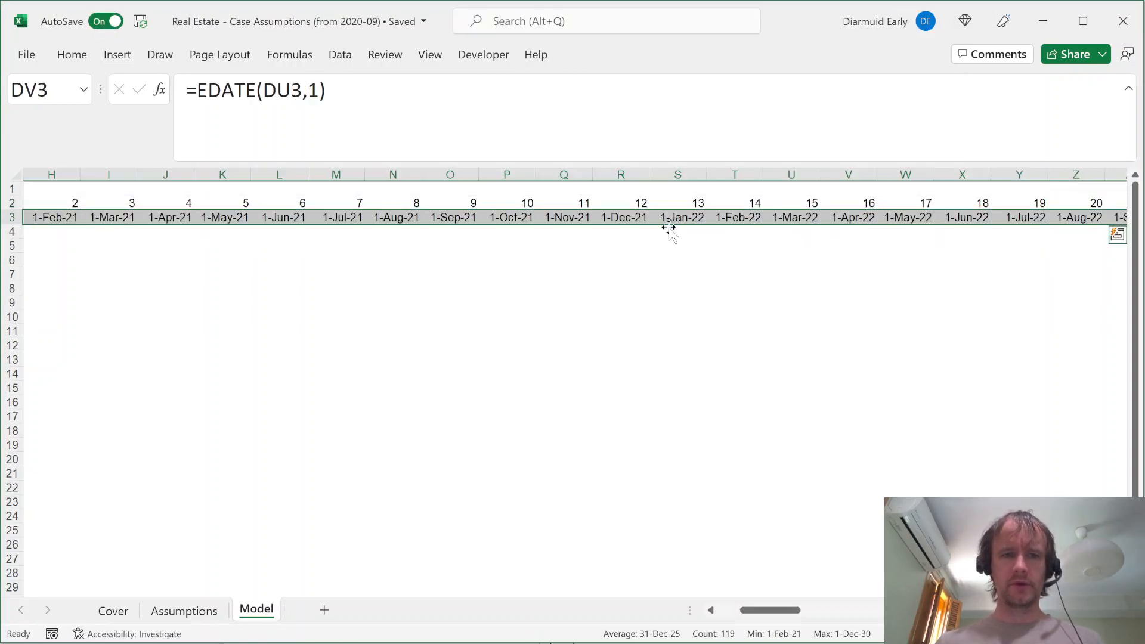
Review the monthly dates along row 3 from the start date in G3 to the end of the timeline
key(Left)
key(ctrl+Left)
key(Left)
key(Left)
key(Right)
key(ctrl+Left)
key(ctrl+Right)
key(Right)
key(Left)
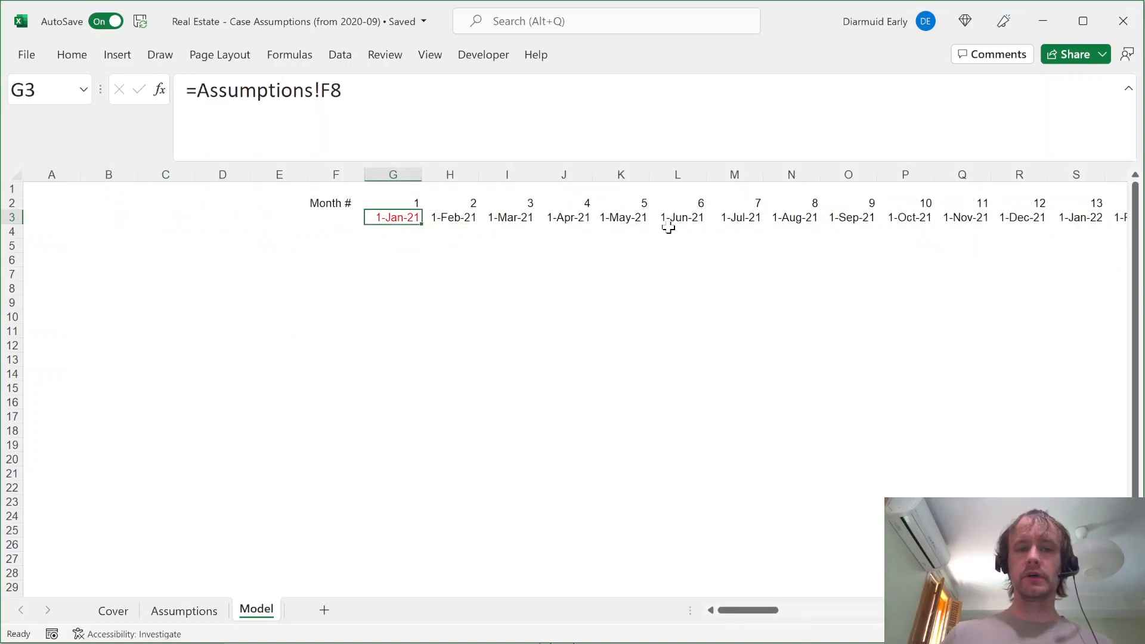
key(Right)
key(Right)
key(Right)
key(Right)
key(Right)
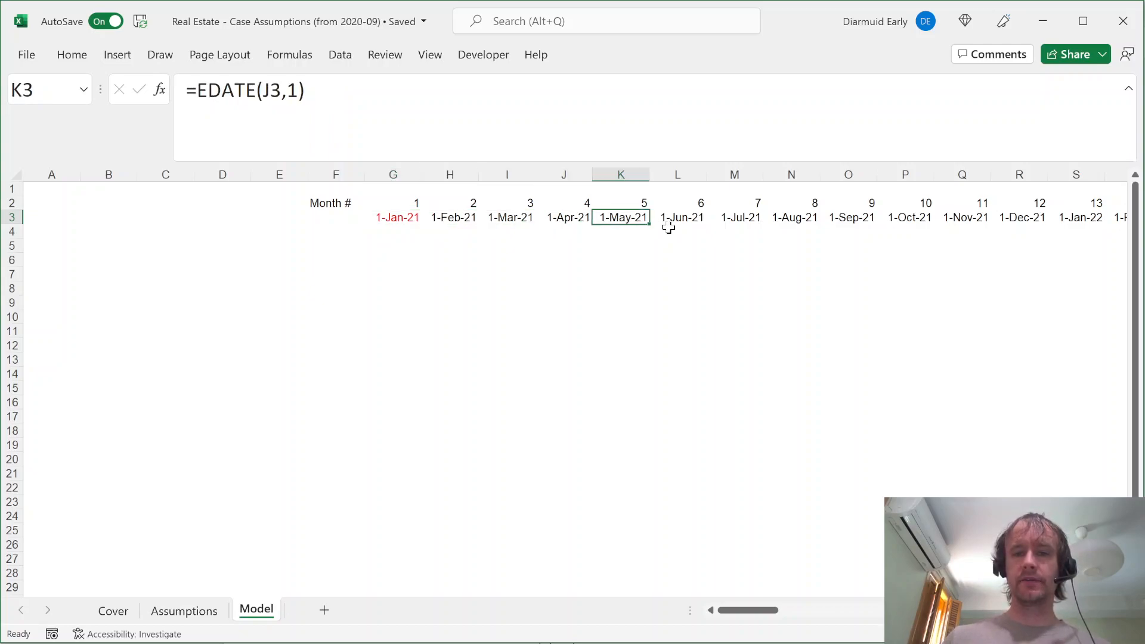
key(Right)
key(Right)
key(Right)
key(Right)
key(Right)
key(Right)
key(Right)
key(Right)
key(Right)
key(Right)
key(Right)
key(Right)
key(Right)
key(Right)
key(Right)
key(Right)
key(Right)
key(Right)
key(Right)
key(Right)
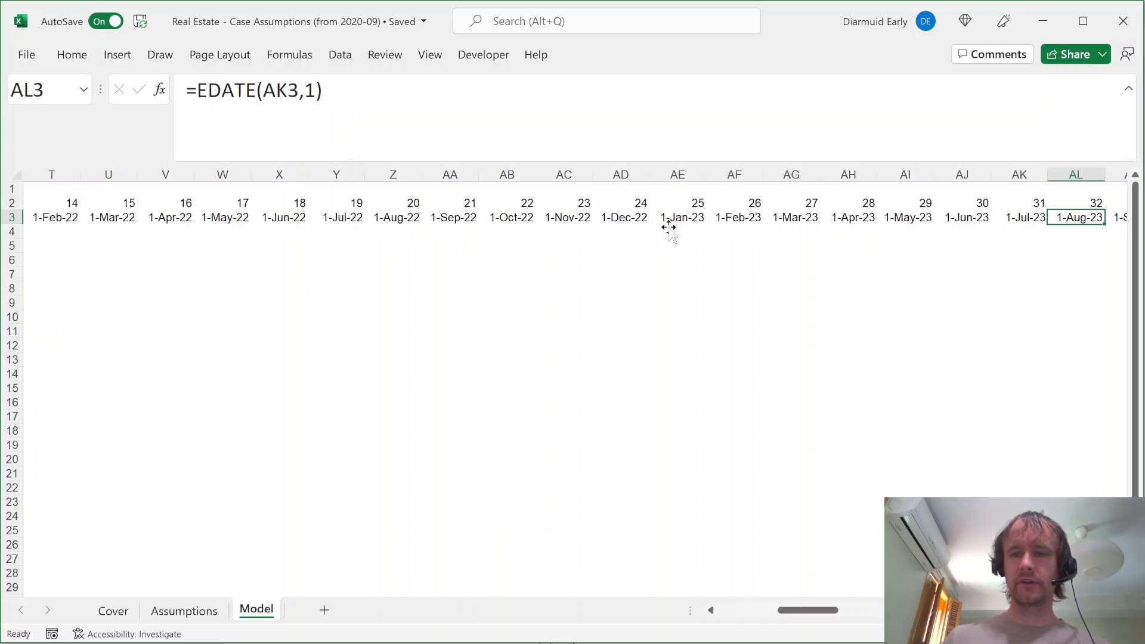
key(Right)
key(Right)
key(Right)
key(Right)
key(Right)
key(Right)
key(Right)
key(Right)
key(Right)
key(Right)
key(Right)
key(Right)
key(Right)
key(Right)
key(Right)
key(Right)
key(Right)
key(Right)
key(Right)
key(Right)
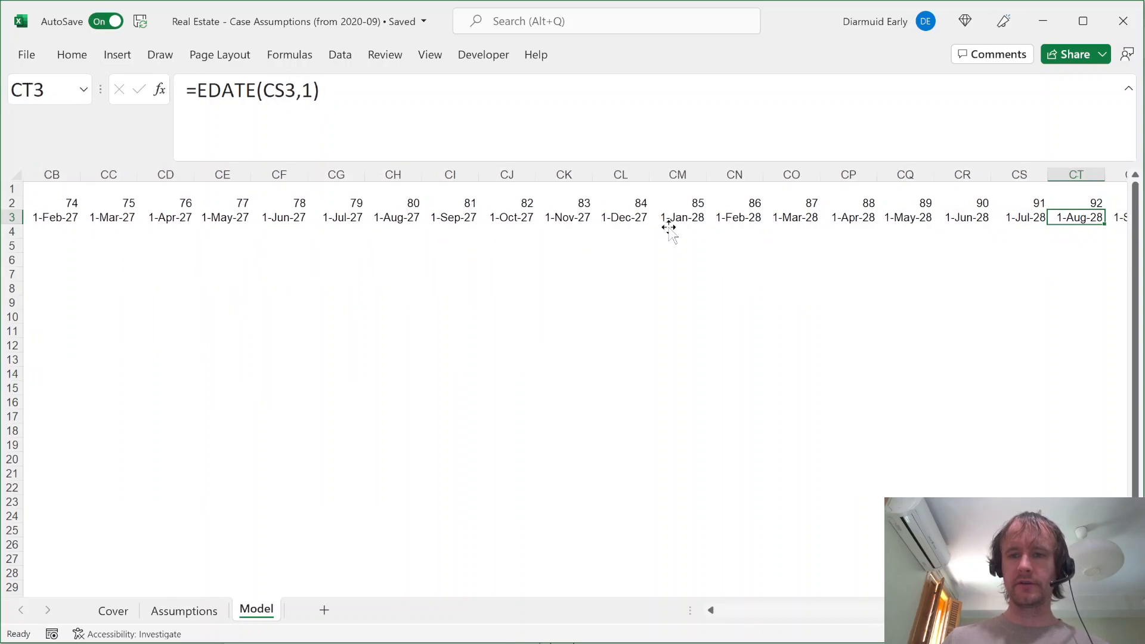
key(Right)
key(Right)
key(Right)
key(Right)
key(Right)
key(Right)
key(Right)
key(Right)
key(Right)
key(Right)
key(Right)
key(Right)
key(Right)
key(Right)
key(Right)
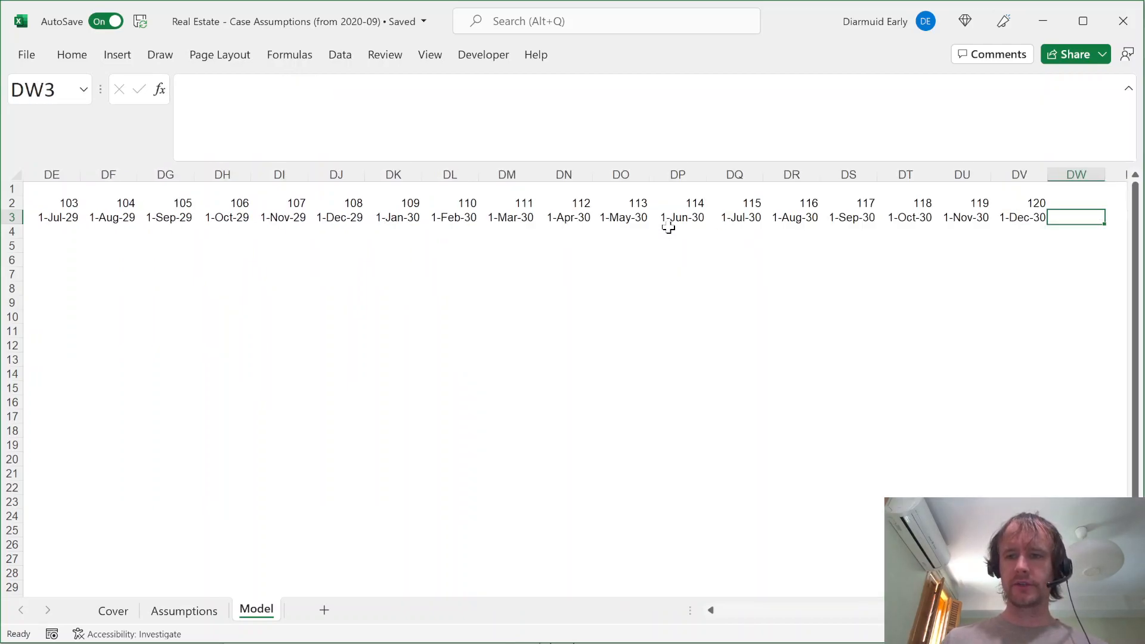
Hide all unused columns beyond month 120, from DW to the sheet's last column
key(Left)
key(ctrl+space)
key(Up)
key(Down)
key(Up)
key(ctrl+shift+Left)
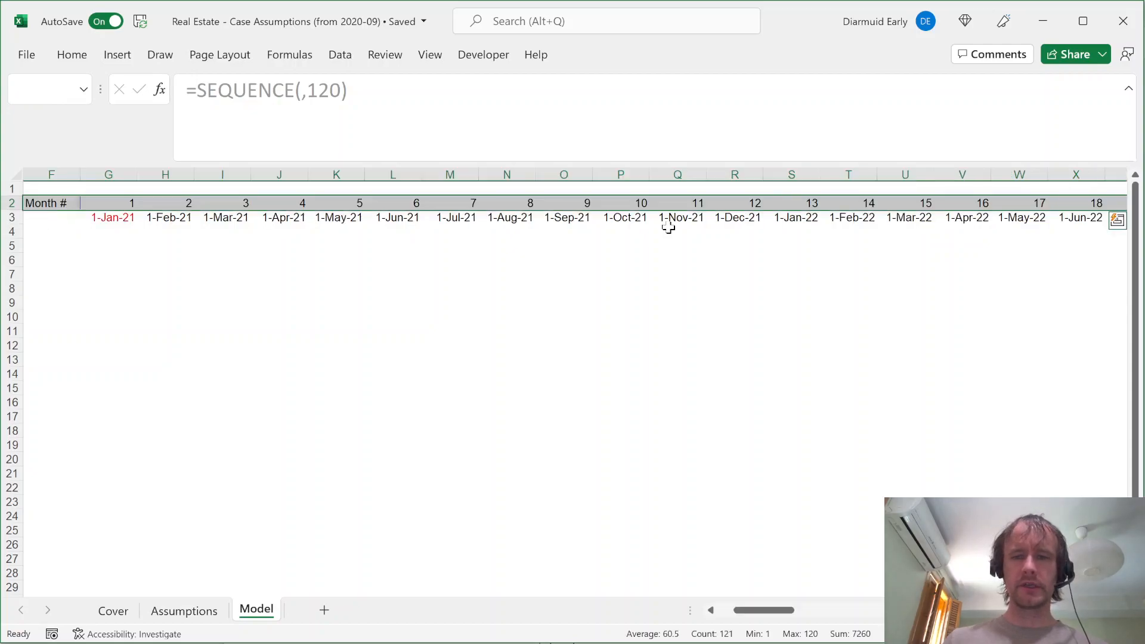
key(Right)
key(Down)
key(ctrl+shift+Right)
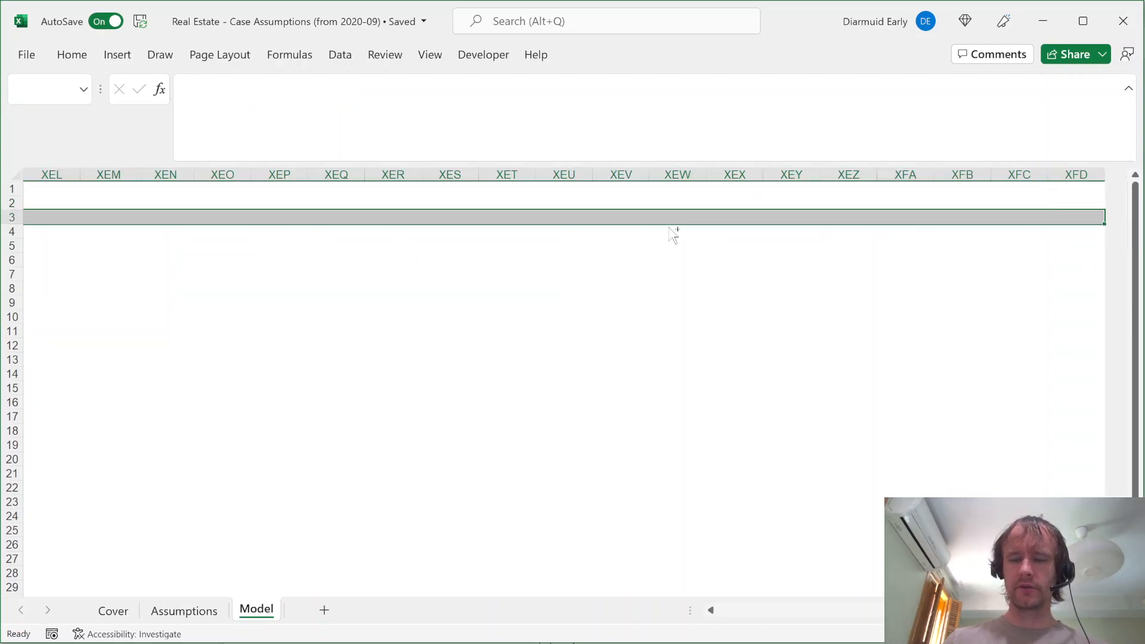
key(ctrl+0)
Freeze the panes at cell G4 so rows 1 to 3 and columns A to F stay in view
key(ctrl+Home)
key(Down)
key(Down)
key(Down)
key(Right)
key(Right)
key(Right)
key(Right)
key(Right)
key(Right)
key(alt+w)
key(f)
key(f)
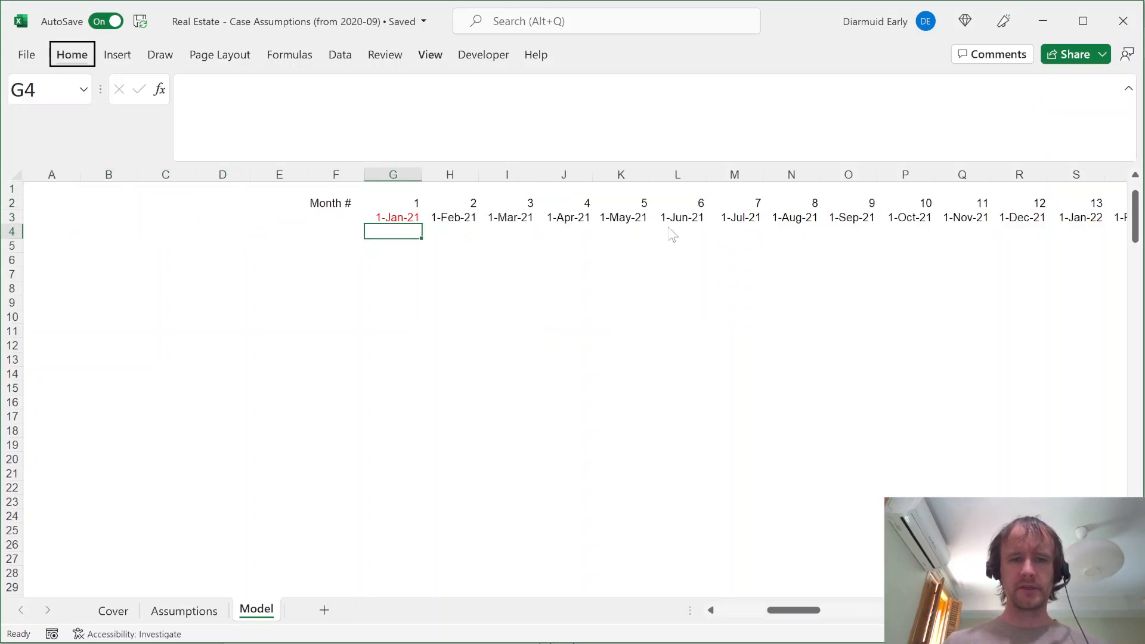
Scroll down and across the Model sheet to check the frozen timeline rows and label columns, and return to the first months
key(Page_Down)
key(Page_Down)
key(Page_Down)
key(Page_Down)
key(Page_Up)
key(Page_Up)
key(Page_Up)
key(Page_Up)
key(alt+Page_Down)
key(alt+Page_Down)
key(alt+Page_Down)
key(alt+Page_Down)
key(alt+Page_Down)
key(alt+Page_Down)
key(alt+Page_Down)
key(alt+Page_Down)
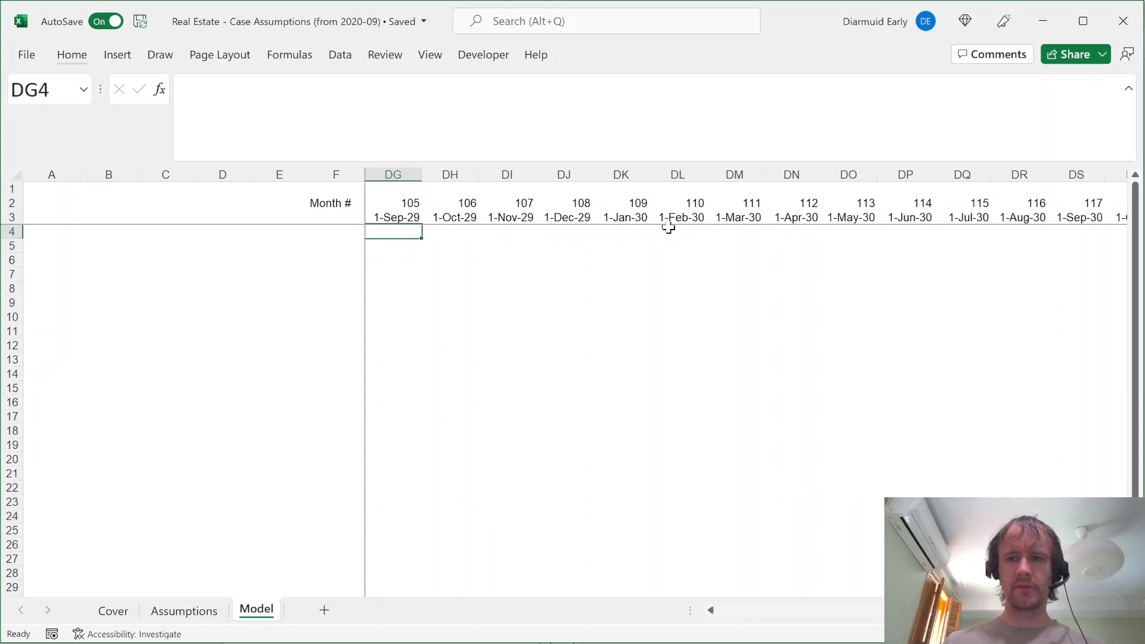
key(Home)
key(Right)
key(Right)
key(Right)
key(Right)
key(Right)
key(Right)
key(Right)
key(Right)
key(Left)
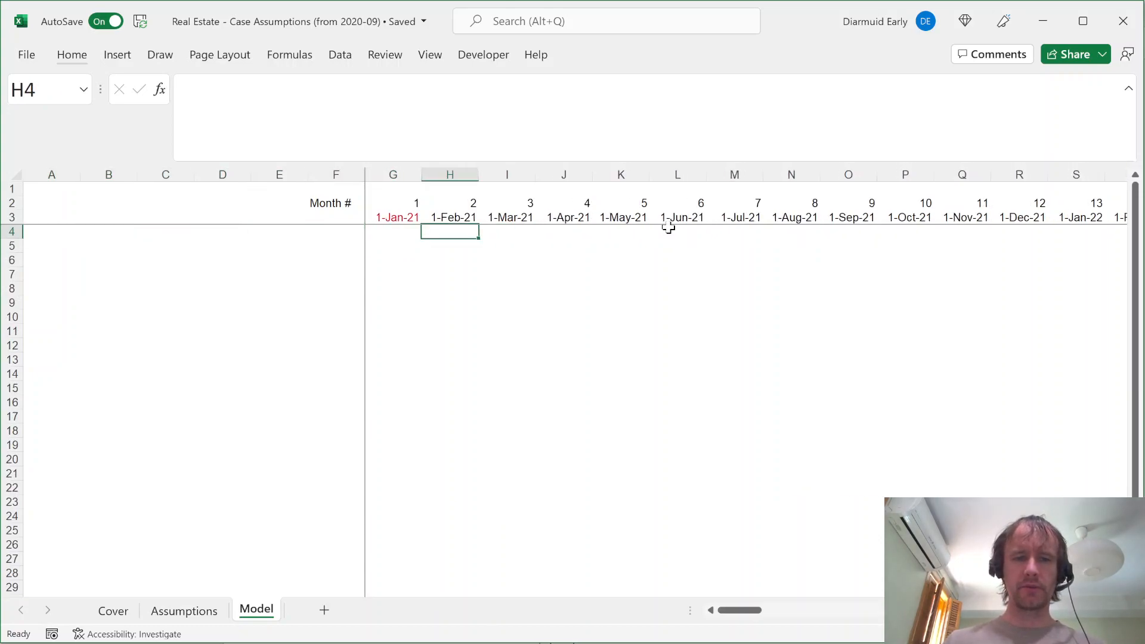
Examine the yearly Rent Increase Rate and Cost Inflation Rate rows under Annual Assumptions on the Assumptions sheet
key(Left)
key(Left)
key(Right)
key(Down)
key(ctrl+Page_Up)
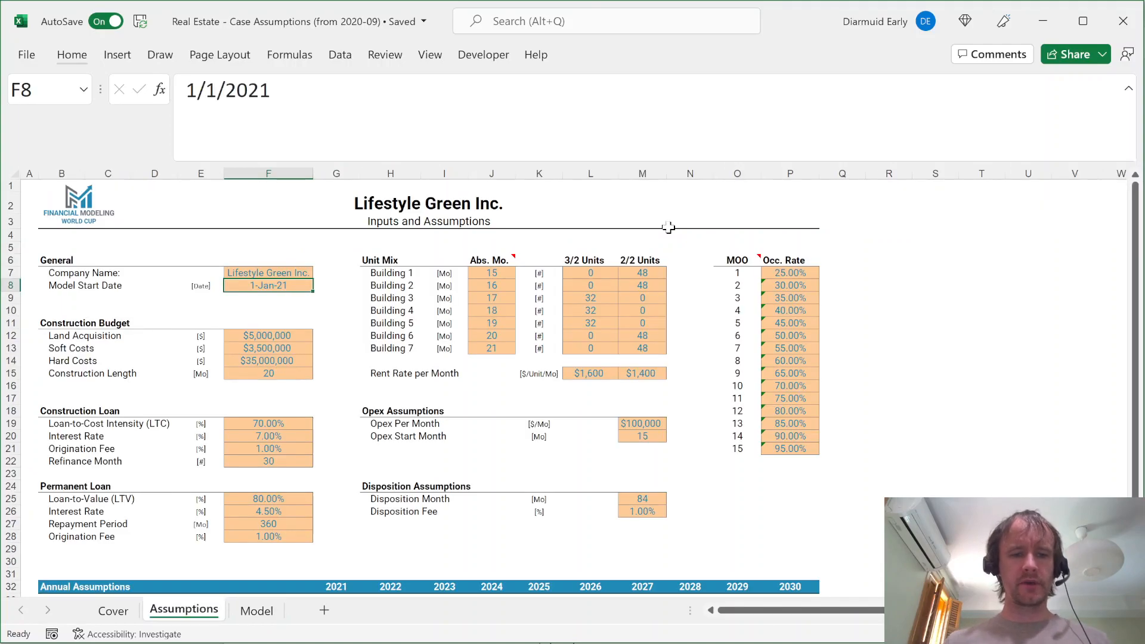
key(Down)
key(Down)
key(Down)
key(Down)
key(Down)
key(Down)
key(Down)
key(Down)
key(Down)
key(Down)
key(Down)
key(Down)
key(Down)
key(Down)
key(Down)
key(Down)
key(Down)
key(Down)
key(Down)
key(Down)
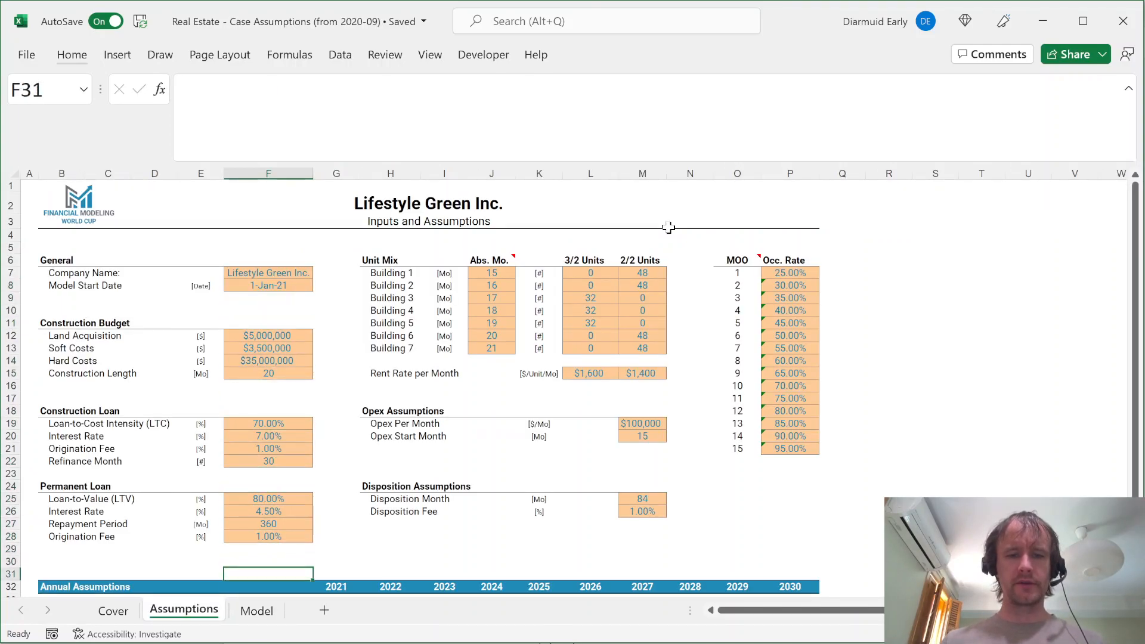
key(Up)
key(Up)
key(Right)
key(Right)
key(Up)
key(Up)
key(Up)
key(Left)
key(shift+space)
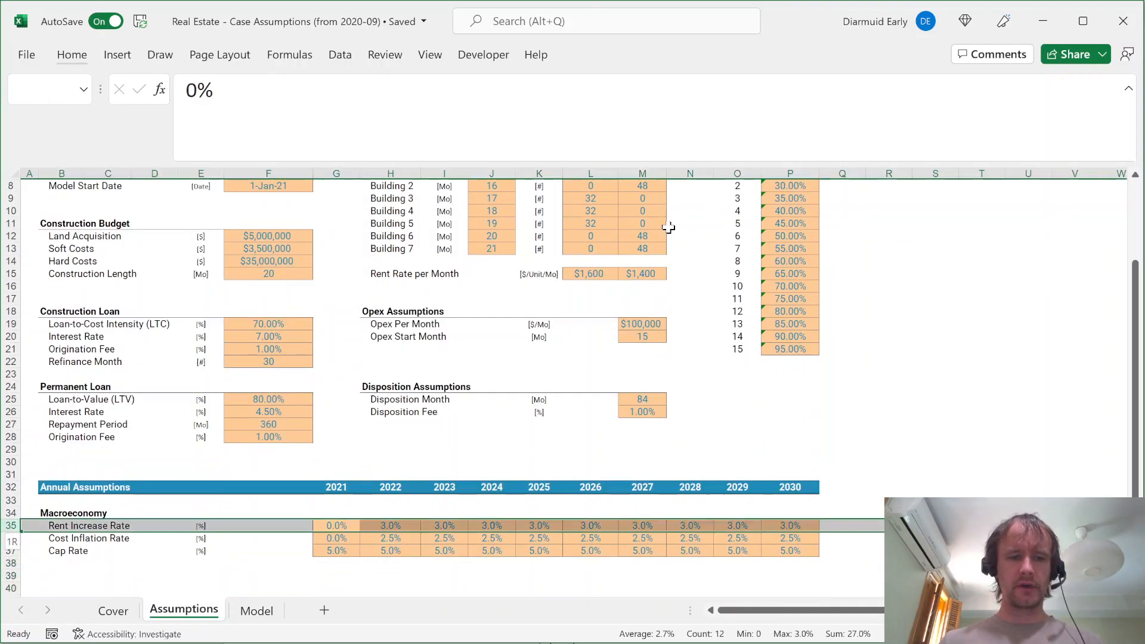
key(Right)
key(ctrl+shift+Right)
key(Down)
key(Left)
key(ctrl+shift+Right)
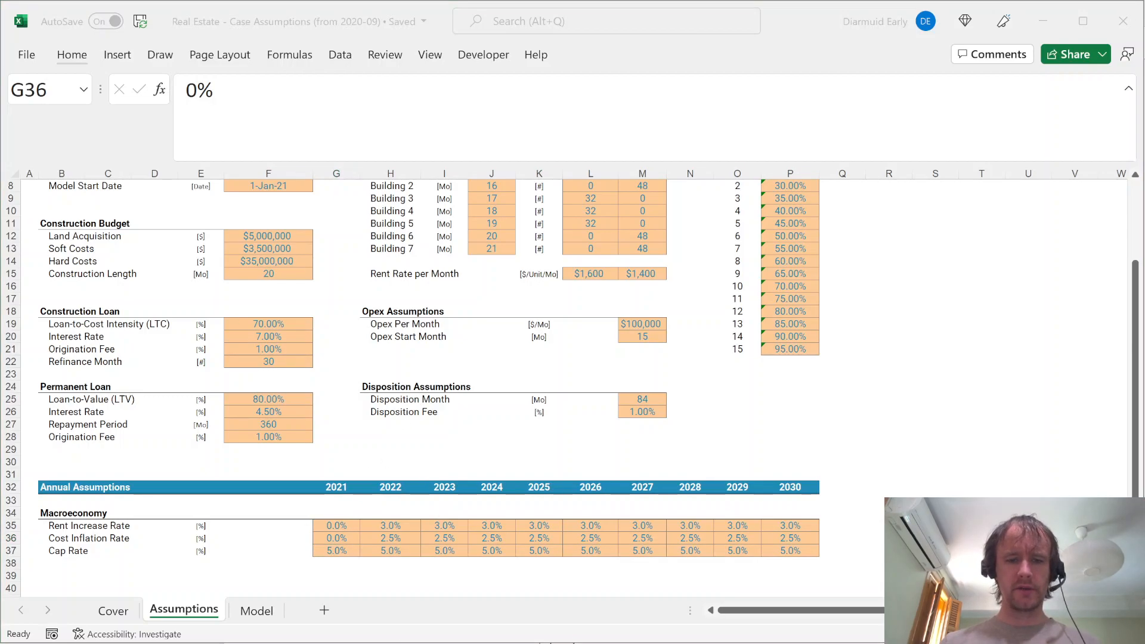
Switch to the Case Materials PDF and read when the yearly rent and operating expense increases take effect
key(alt+Tab)
scroll(566, 358, down, 10)
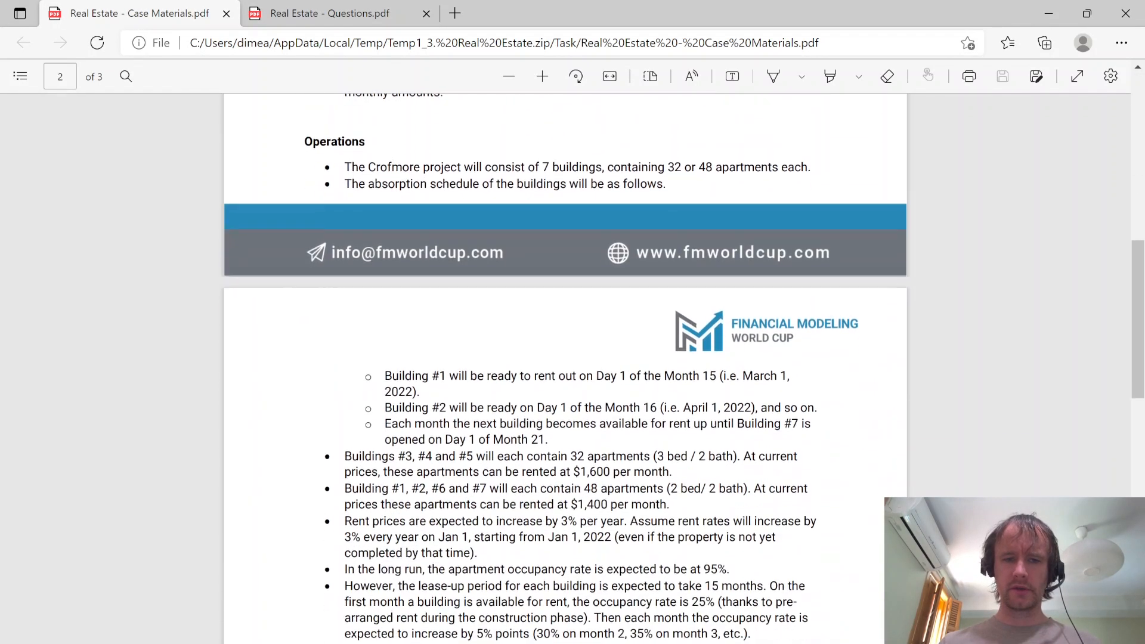
scroll(566, 357, up, 2)
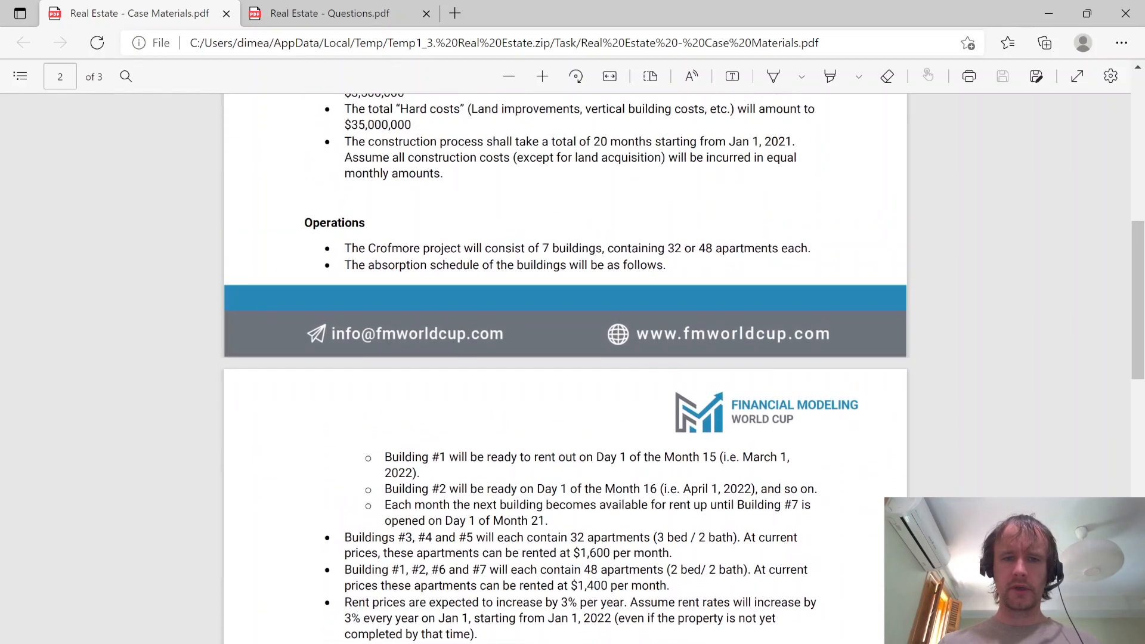
scroll(566, 358, down, 7)
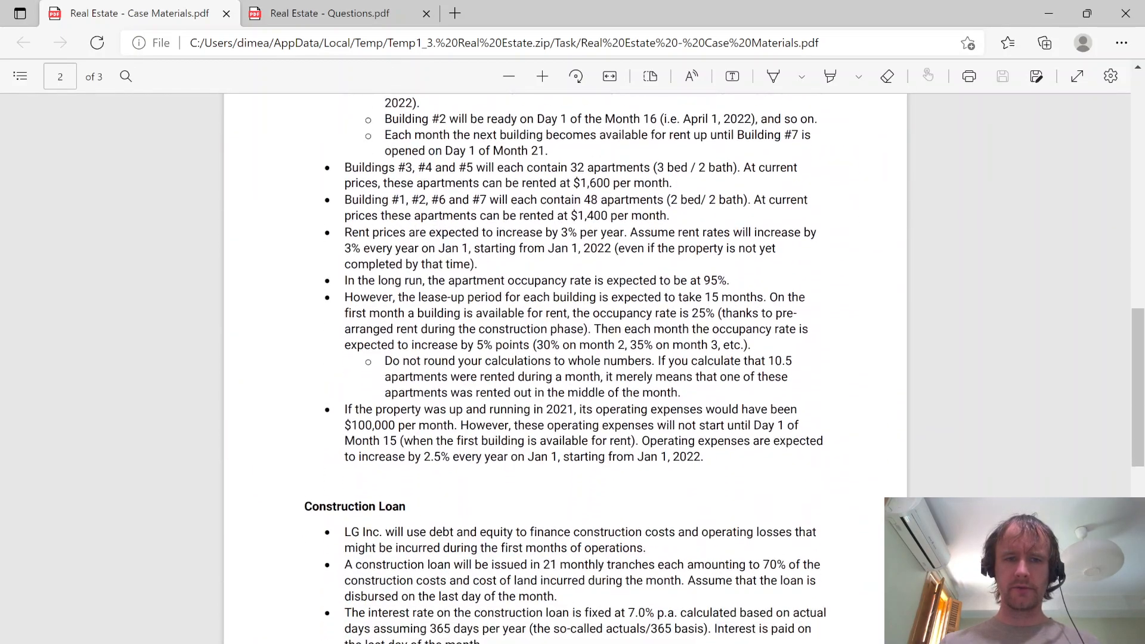
scroll(566, 358, up, 1)
drag(387, 286, 460, 308)
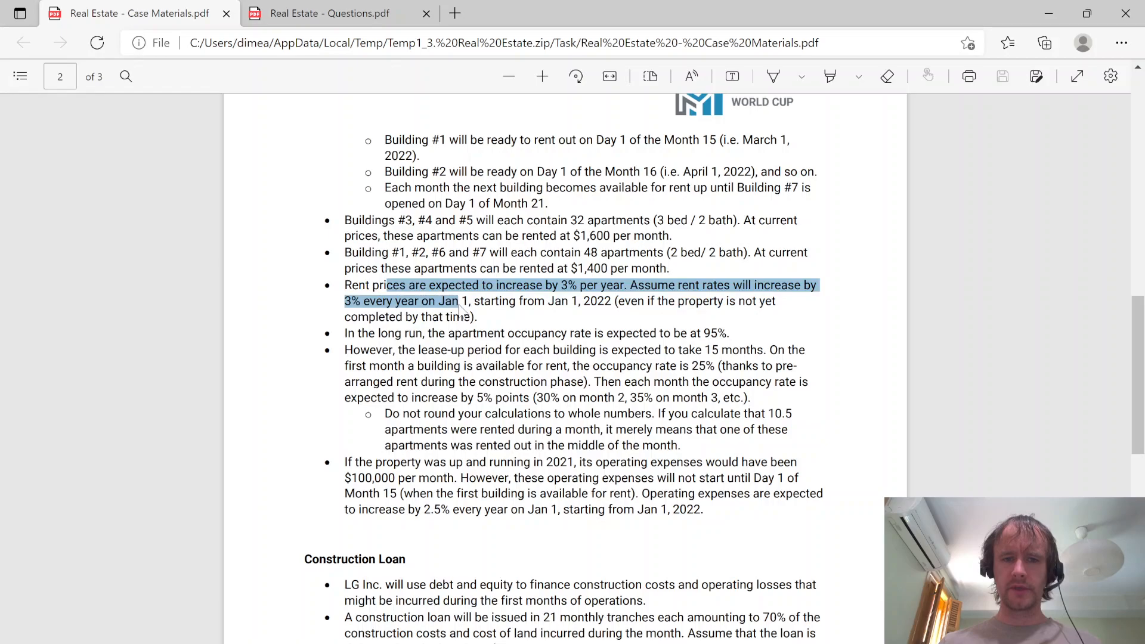
click(457, 335)
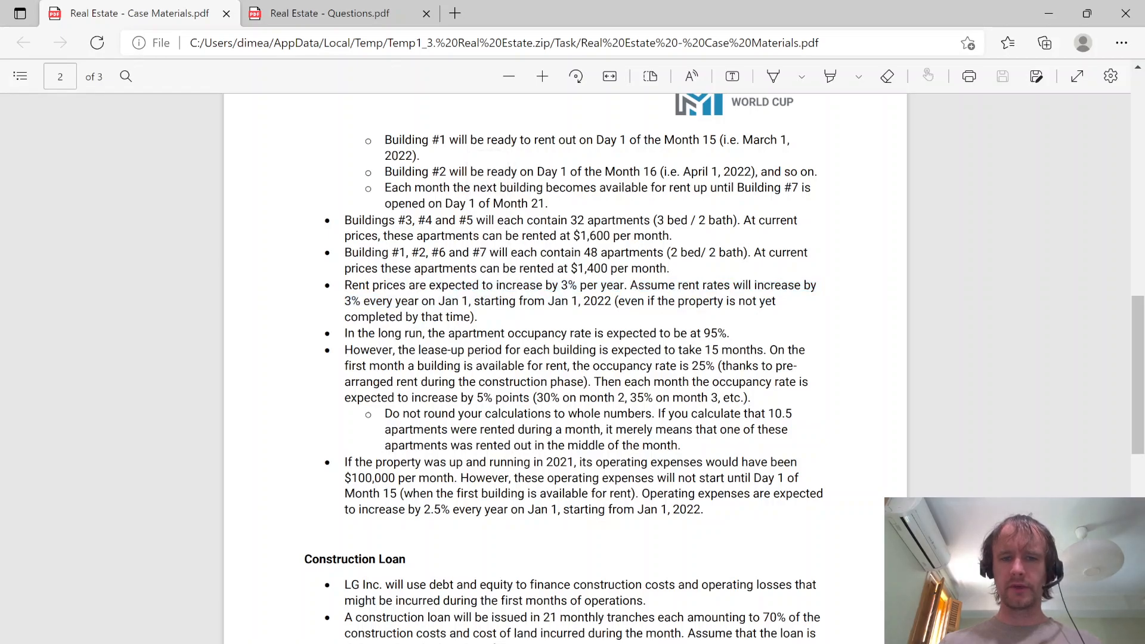
scroll(565, 358, down, 12)
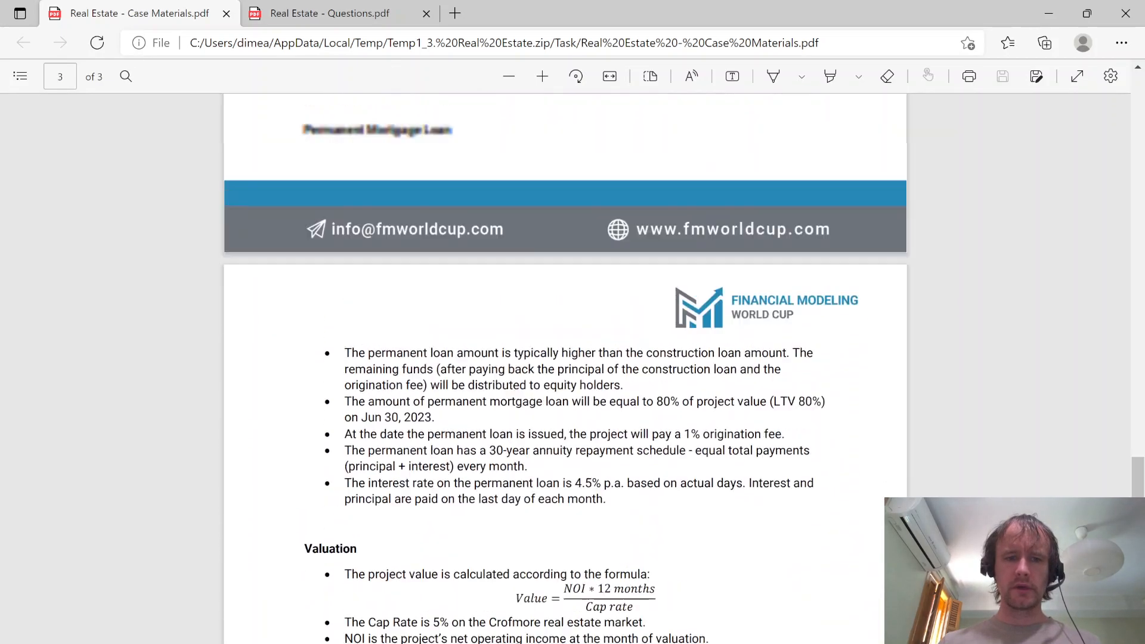
scroll(566, 358, up, 15)
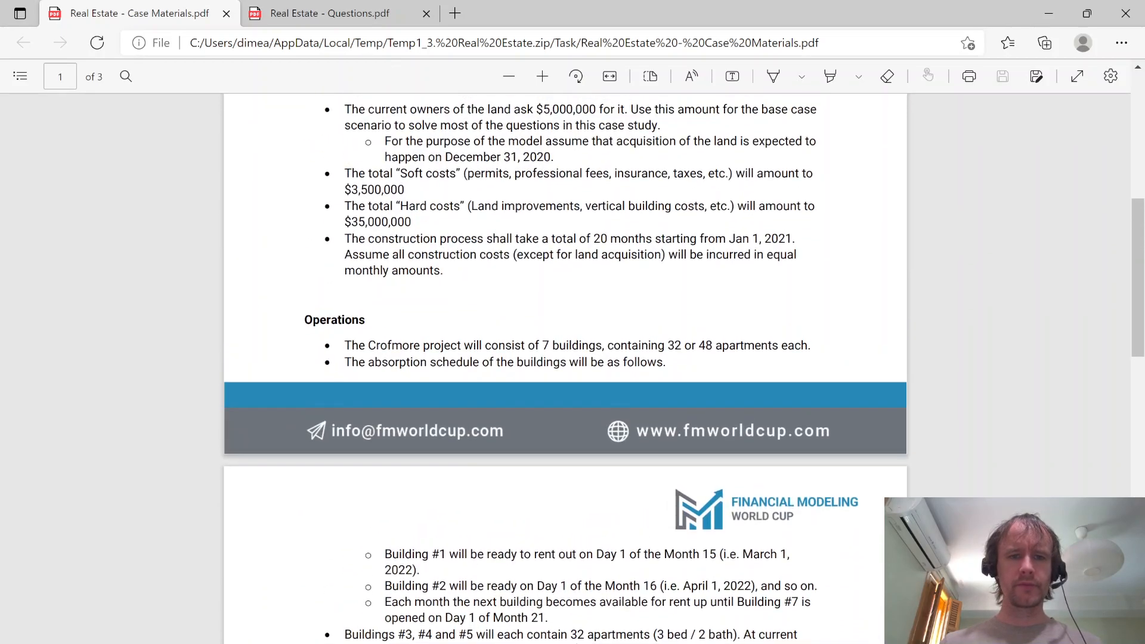
scroll(565, 358, down, 5)
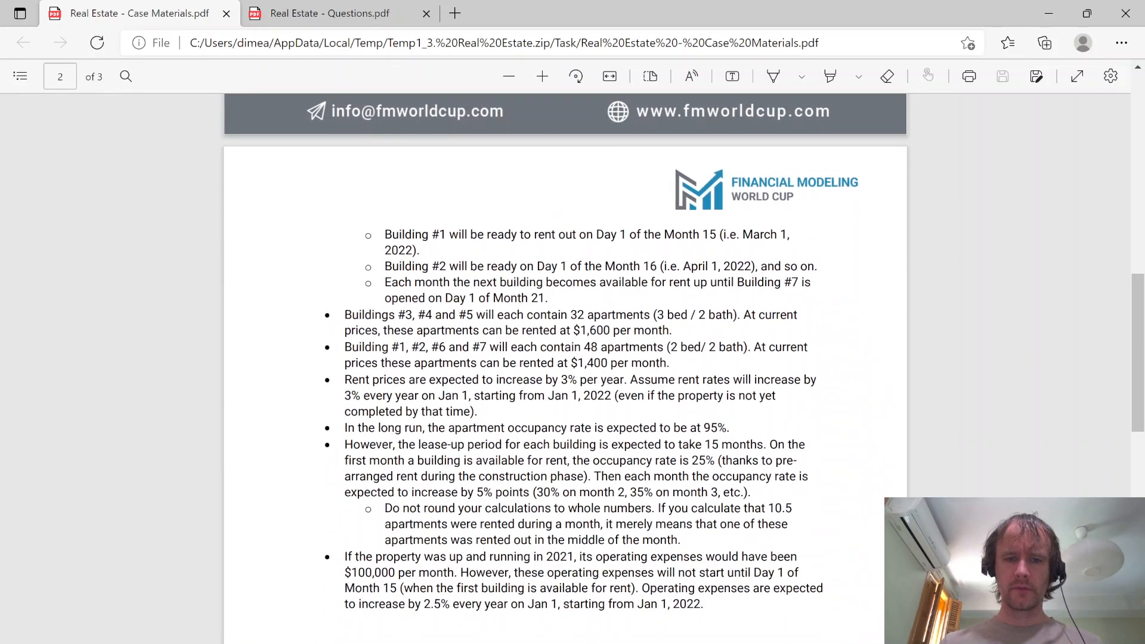
drag(661, 588, 673, 604)
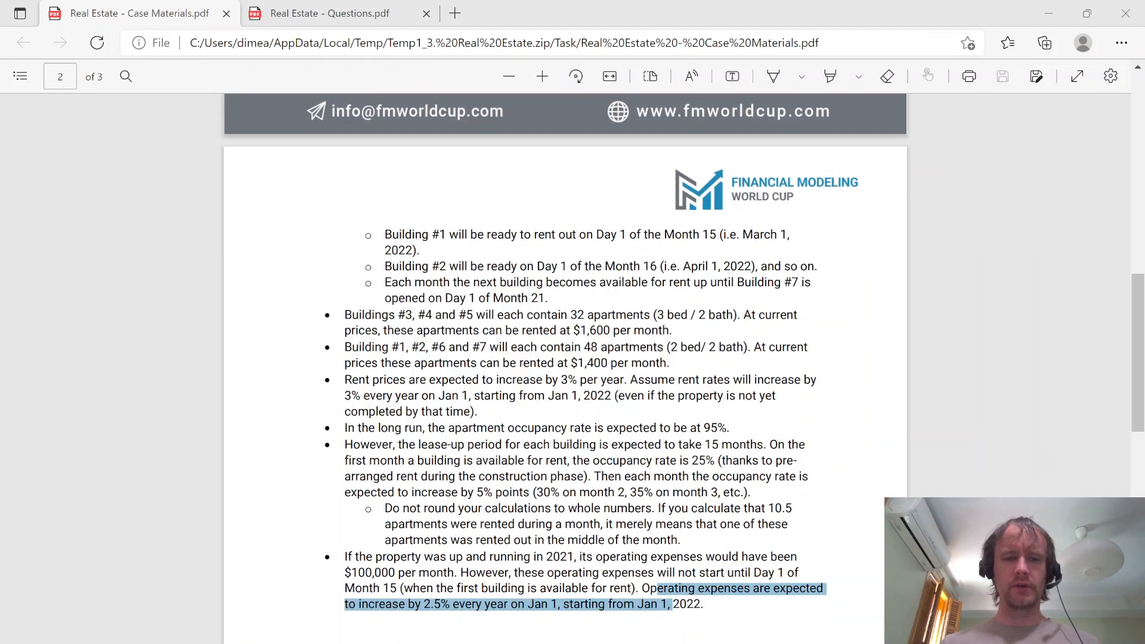
Return to the Excel workbook and narrow columns A and B on the Model sheet to slim indent columns
key(alt+Tab)
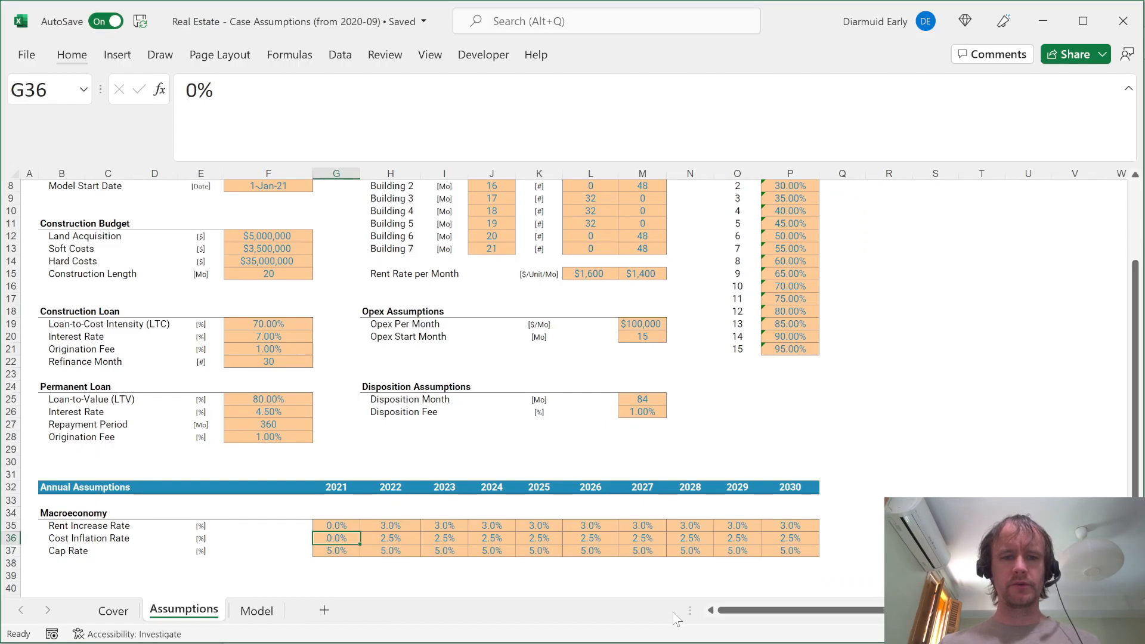
key(ctrl+Page_Down)
key(Left)
key(Left)
key(Left)
key(Left)
key(Left)
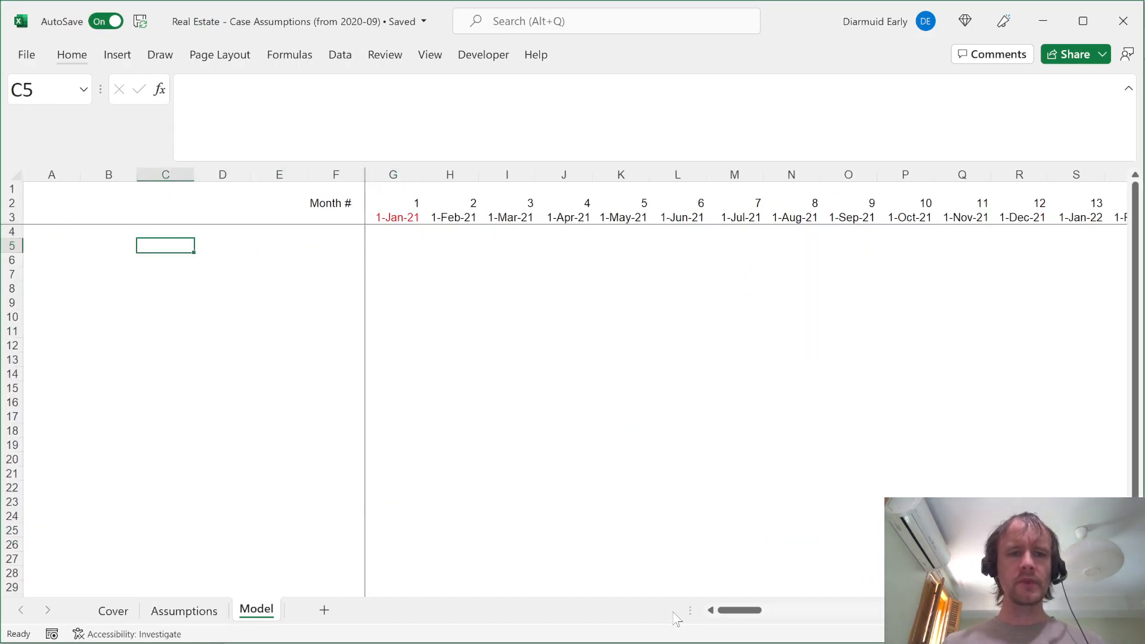
key(Left)
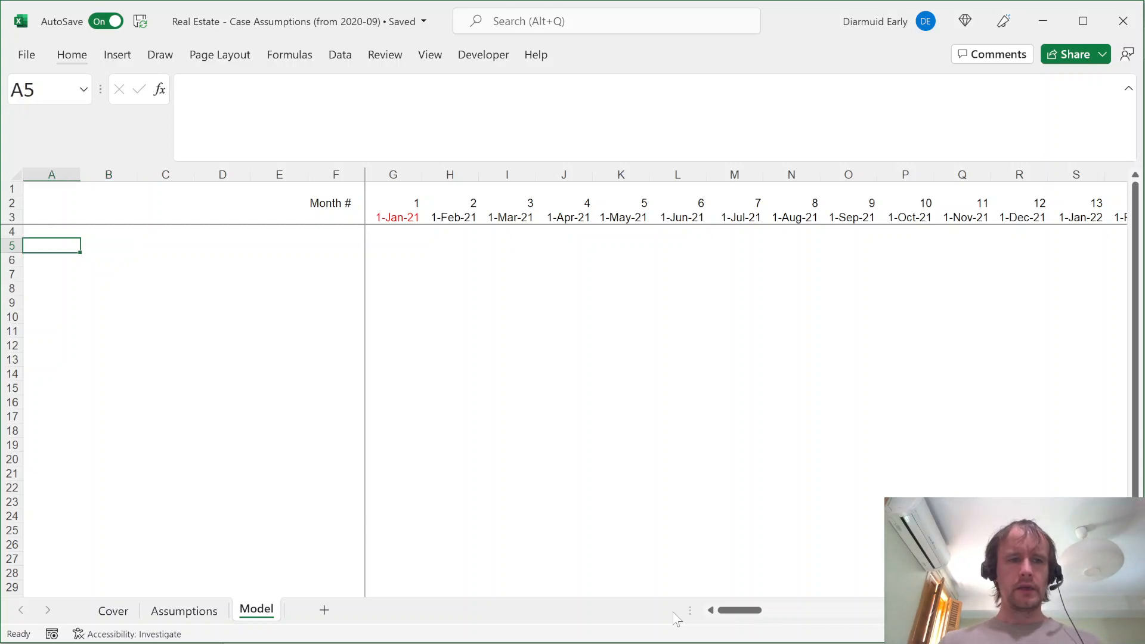
key(alt+h)
key(o)
key(w)
key(Right)
key(alt+h)
text(ow4)
key(Return)
key(Left)
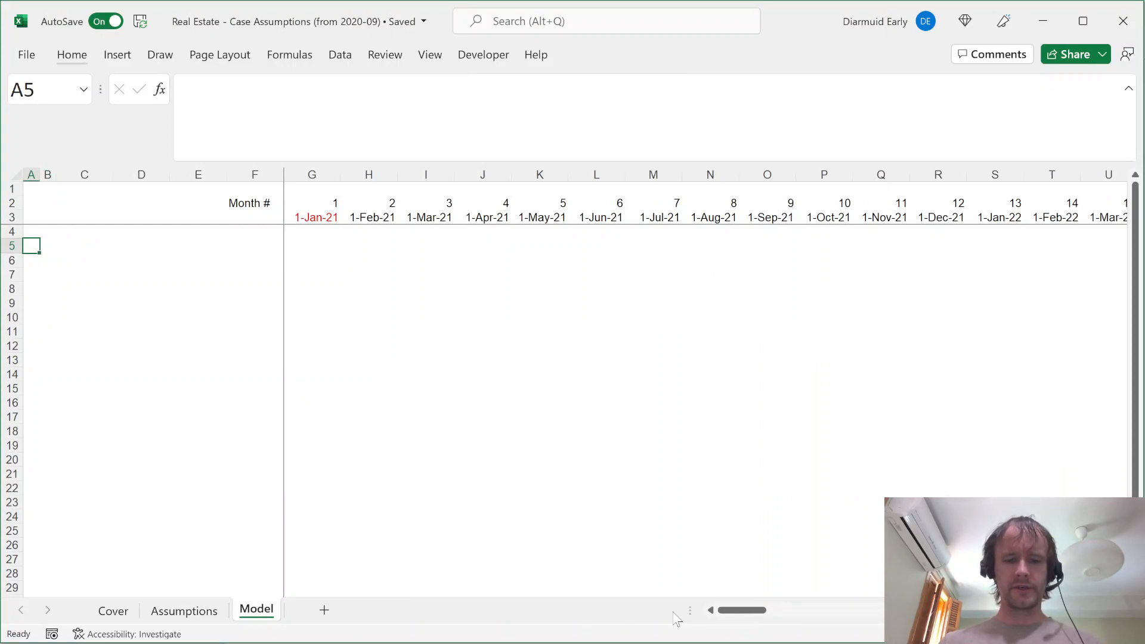
Enter the section heading Indices in A5, with the row labels Rent index in C6 and Cost index in C7
text(Ind)
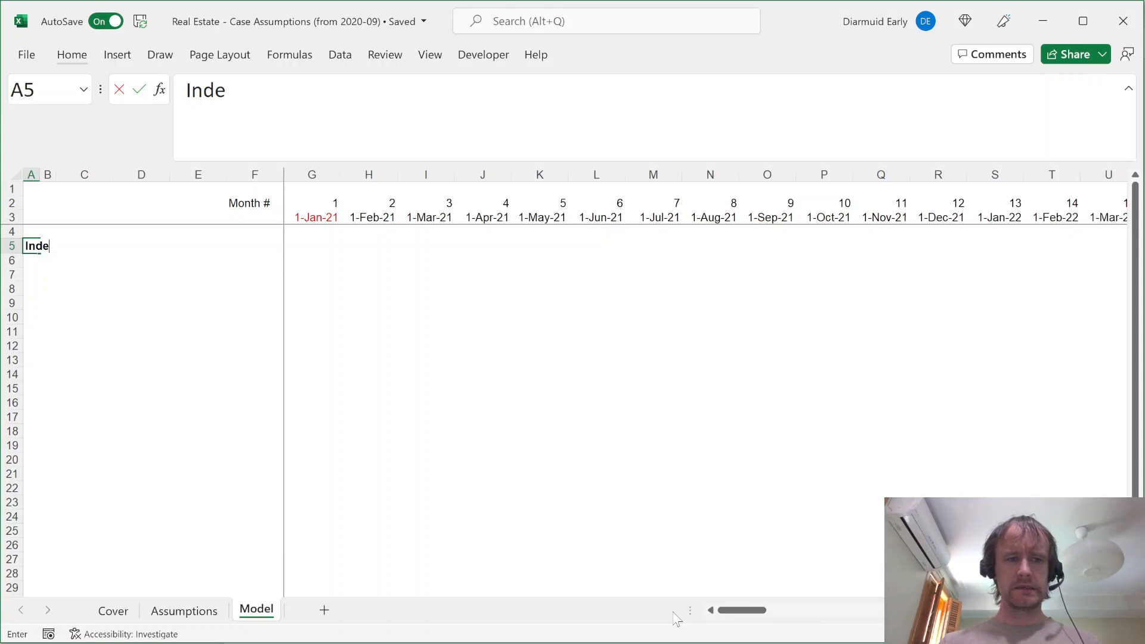
text(ices)
key(Return)
key(Right)
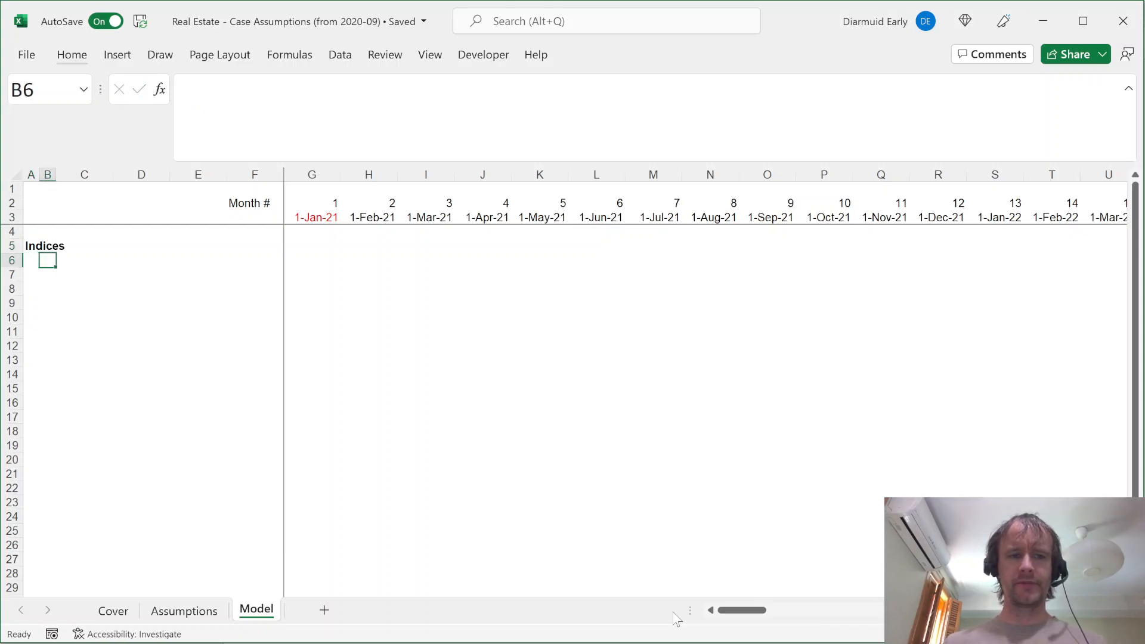
key(Right)
key(Down)
key(Up)
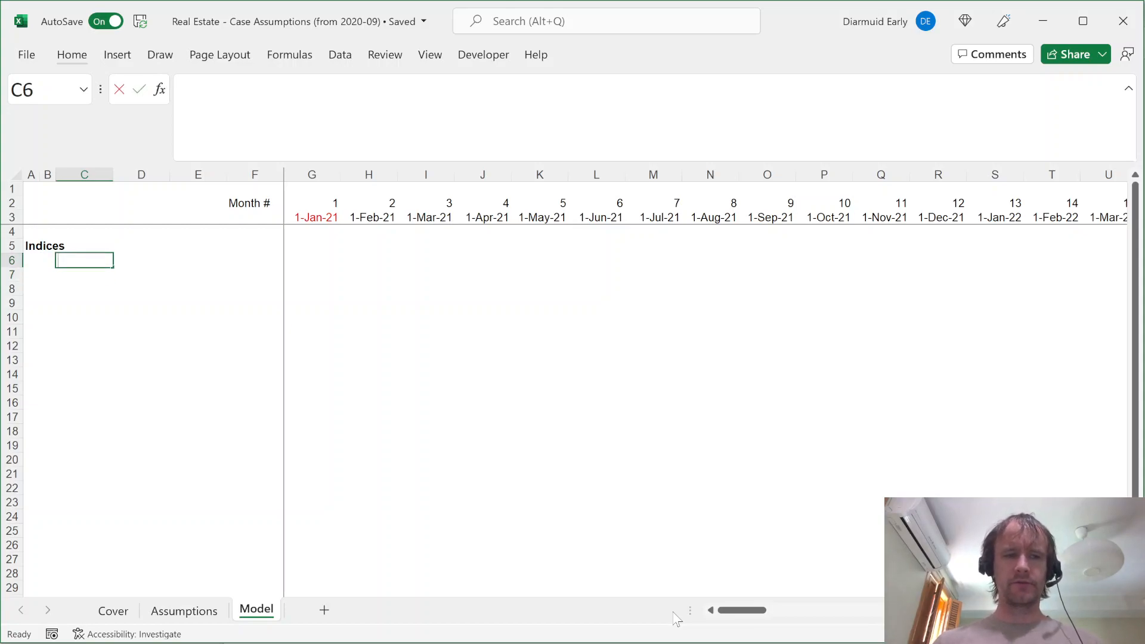
text(Rent index)
key(Return)
text(Cost index)
Enter a starting value of 1 for both the rent and cost indices in G6:G7
key(Right)
key(Right)
key(Right)
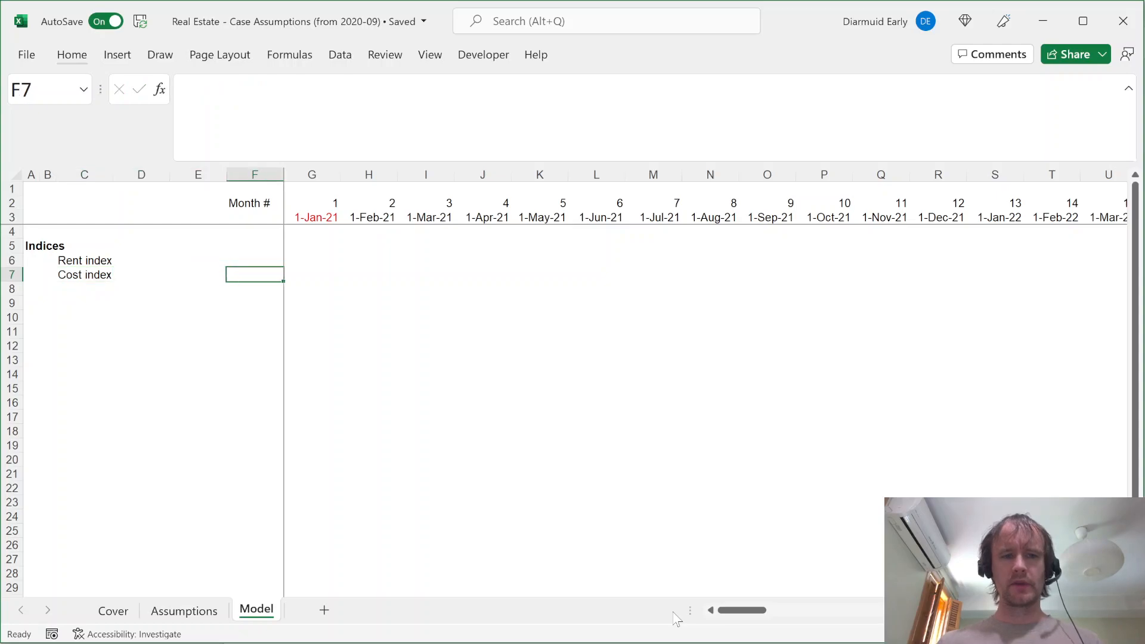
key(Right)
key(Up)
key(shift+Down)
key(ctrl+shift+Right)
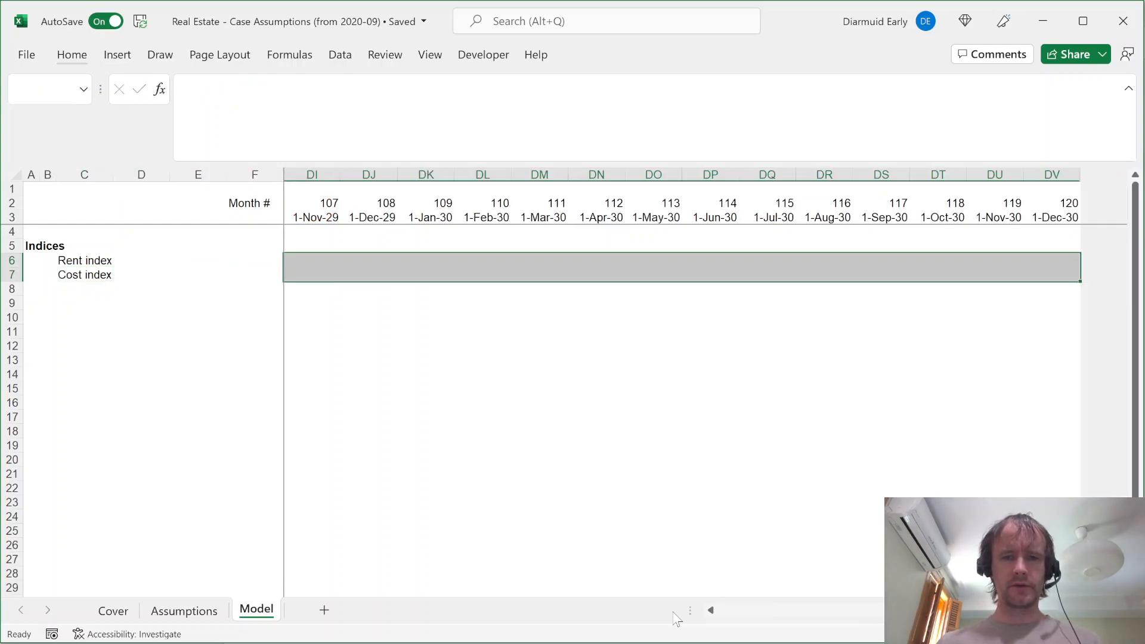
key(Left)
key(Right)
key(shift+Down)
text(1)
key(ctrl+Return)
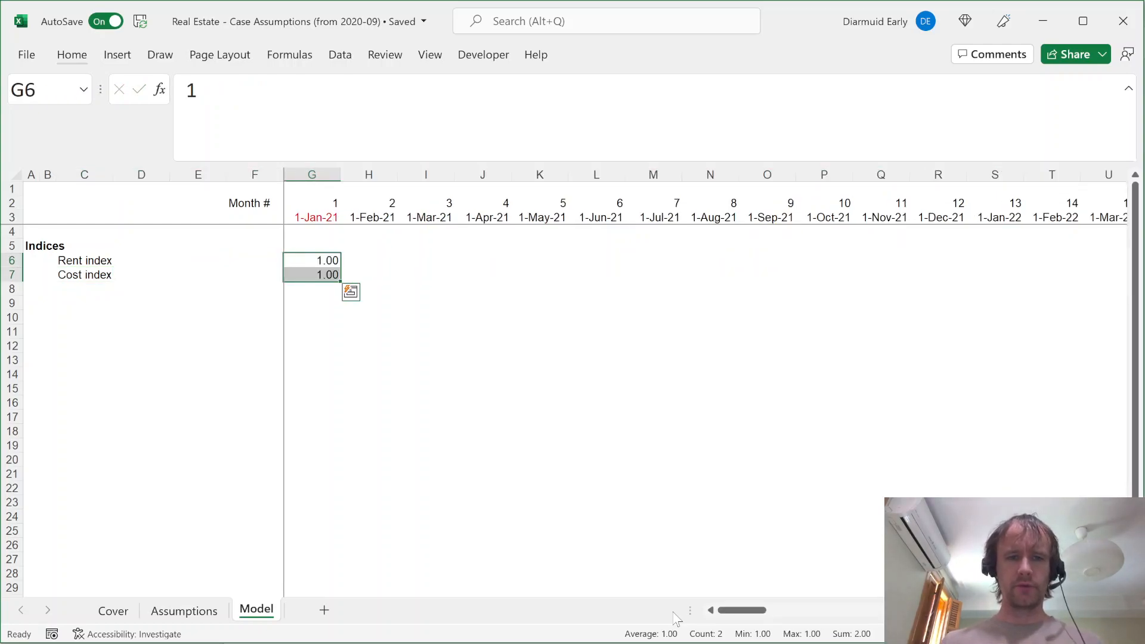
key(alt)
key(h)
key(j)
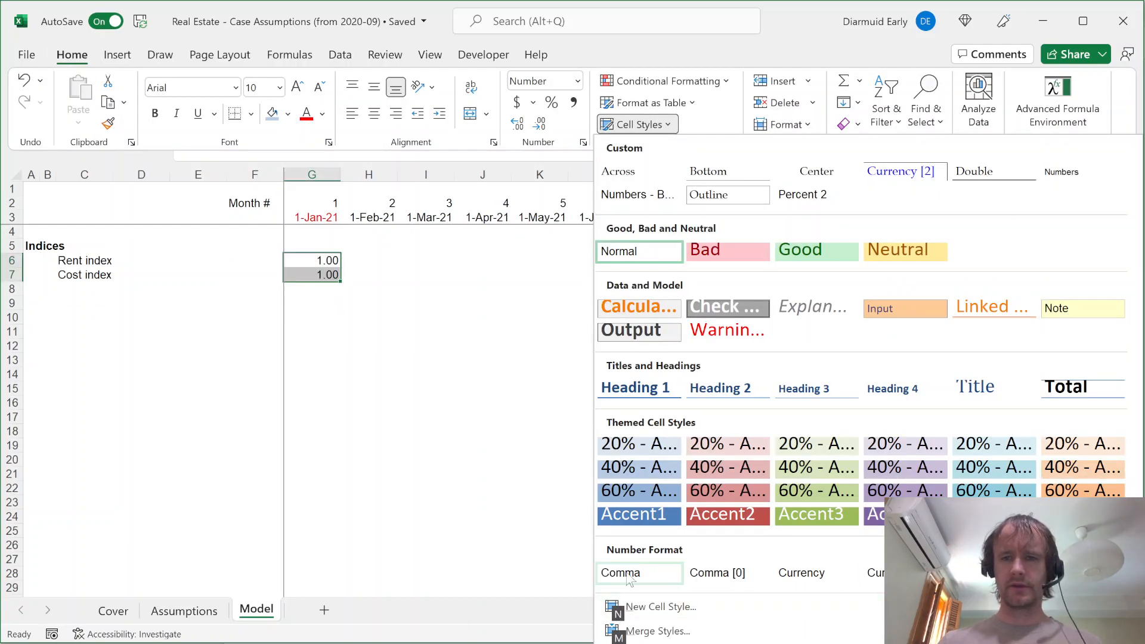
key(Escape)
key(Escape)
Set the font color of the starting index values in G6:G7 to red
key(alt)
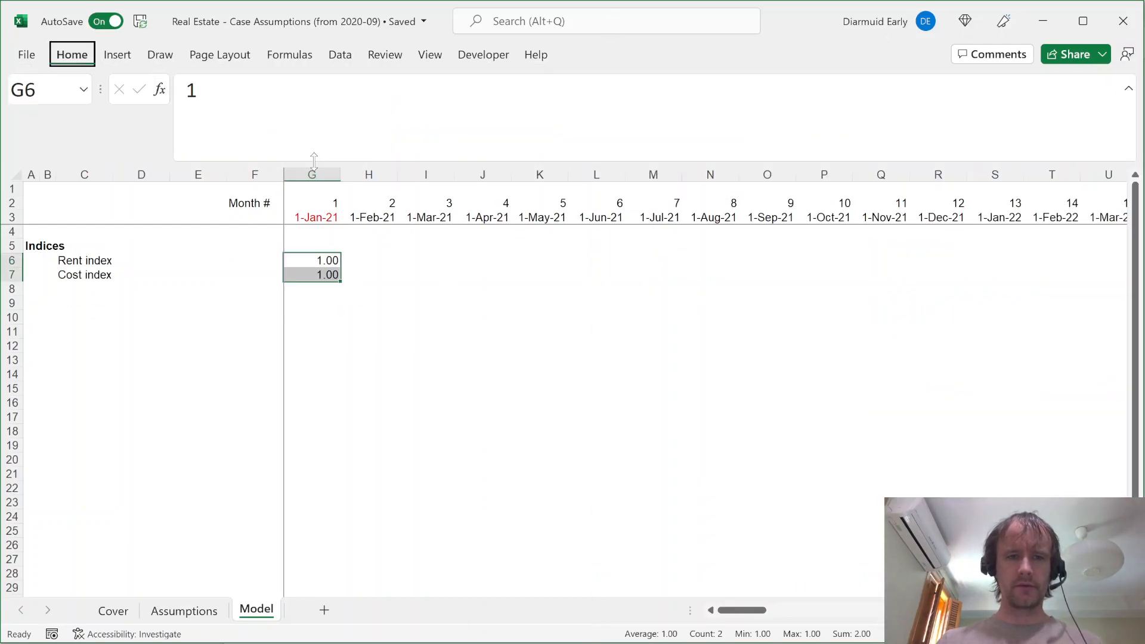
key(h)
key(f)
key(c)
click(319, 299)
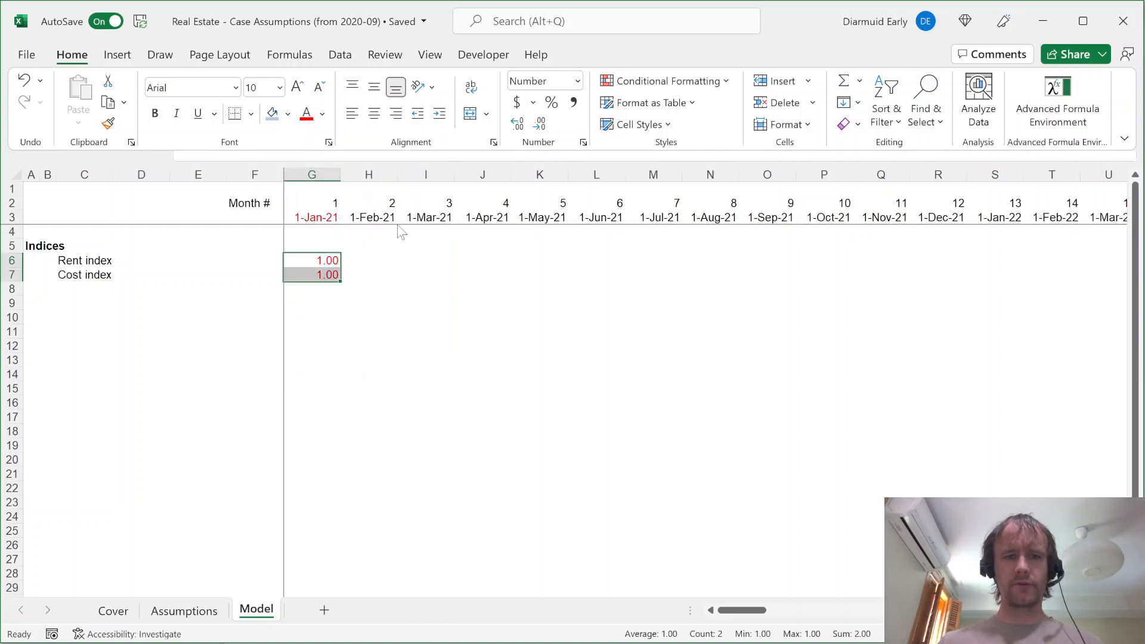
click(350, 258)
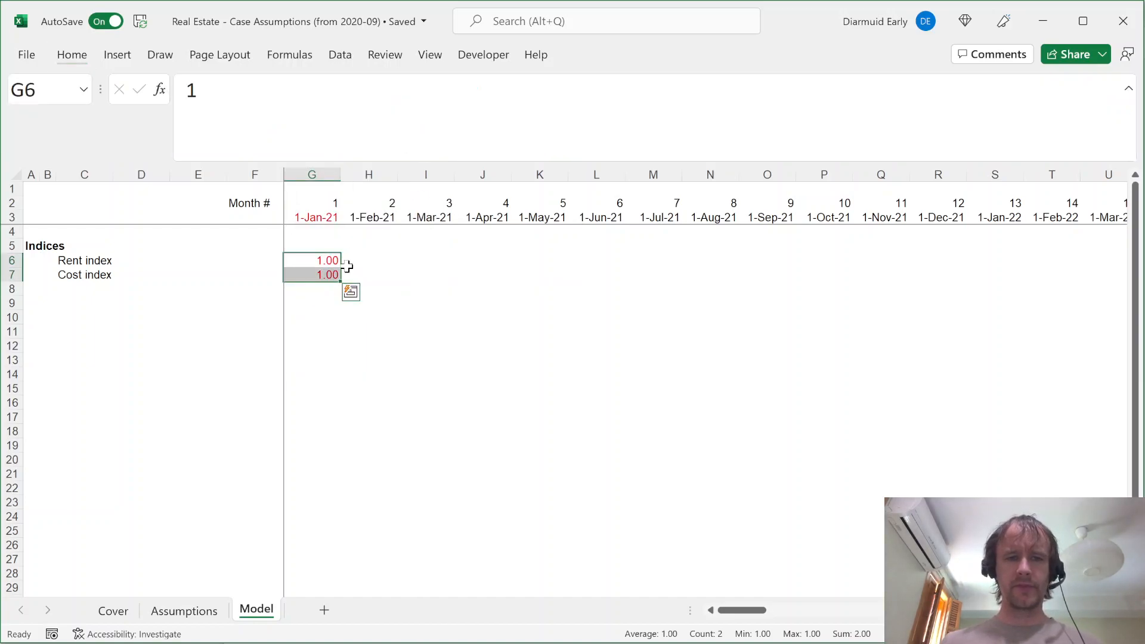
click(354, 257)
key(shift+Down)
key(ctrl+shift+Right)
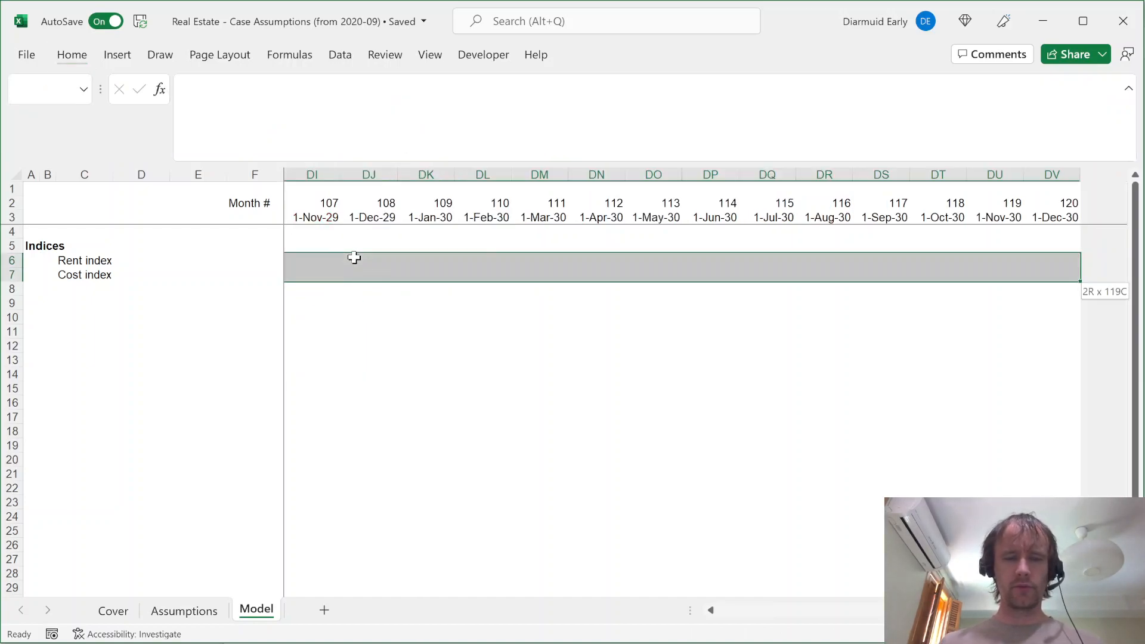
key(shift+BackSpace)
key(Left)
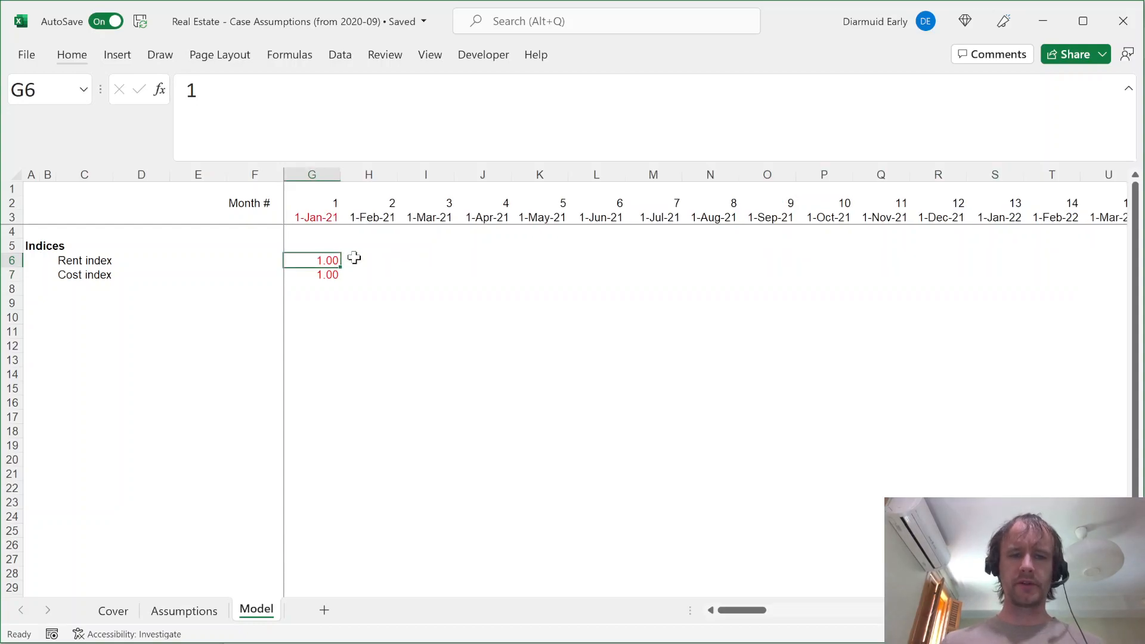
key(ctrl+shift+Right)
key(Left)
key(Right)
key(Right)
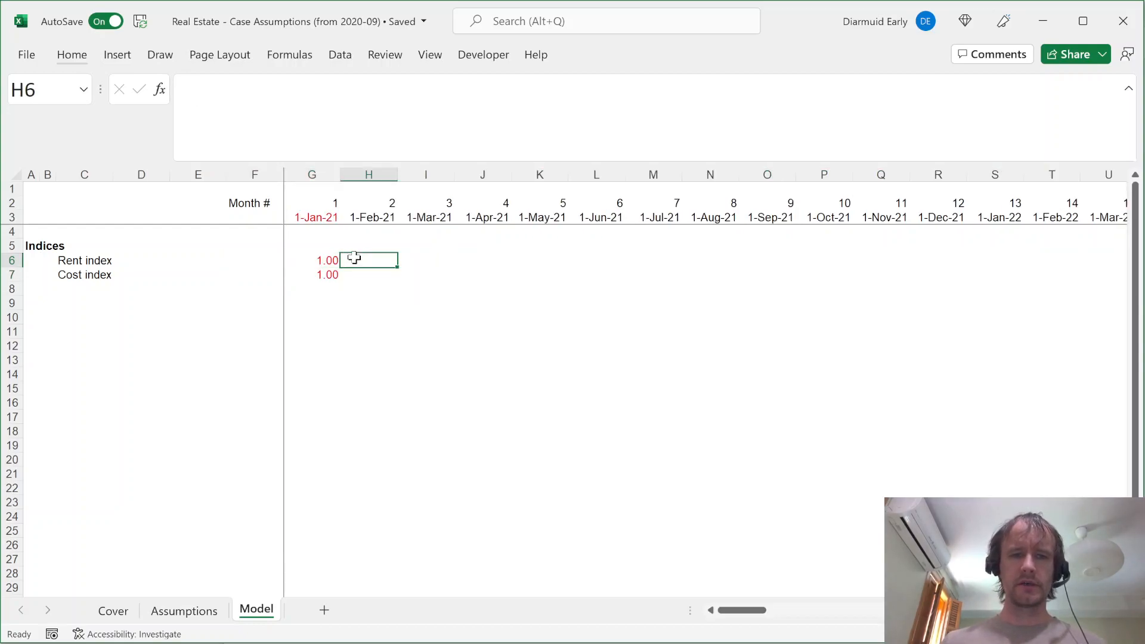
text(=)
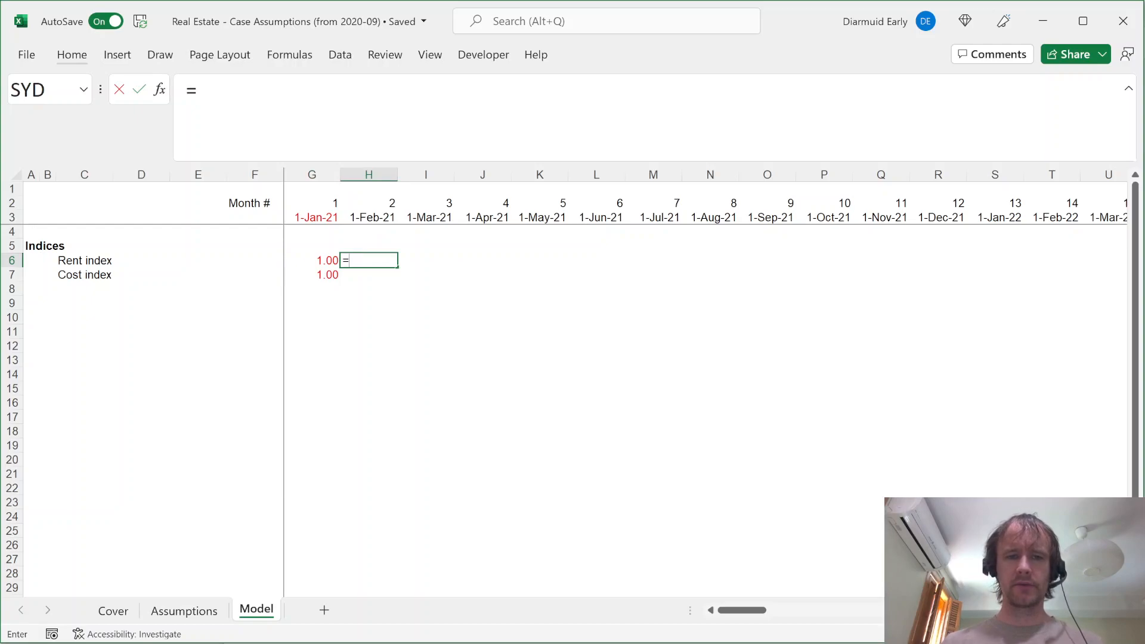
key(Left)
text(*(1+)
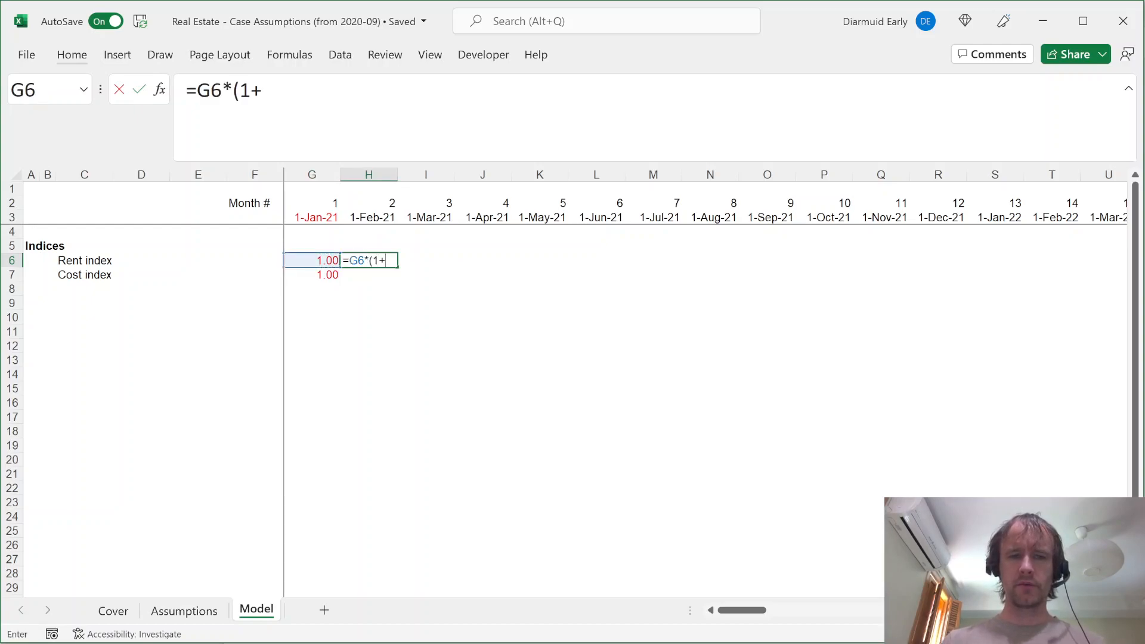
text(if)
key(Tab)
text(mon)
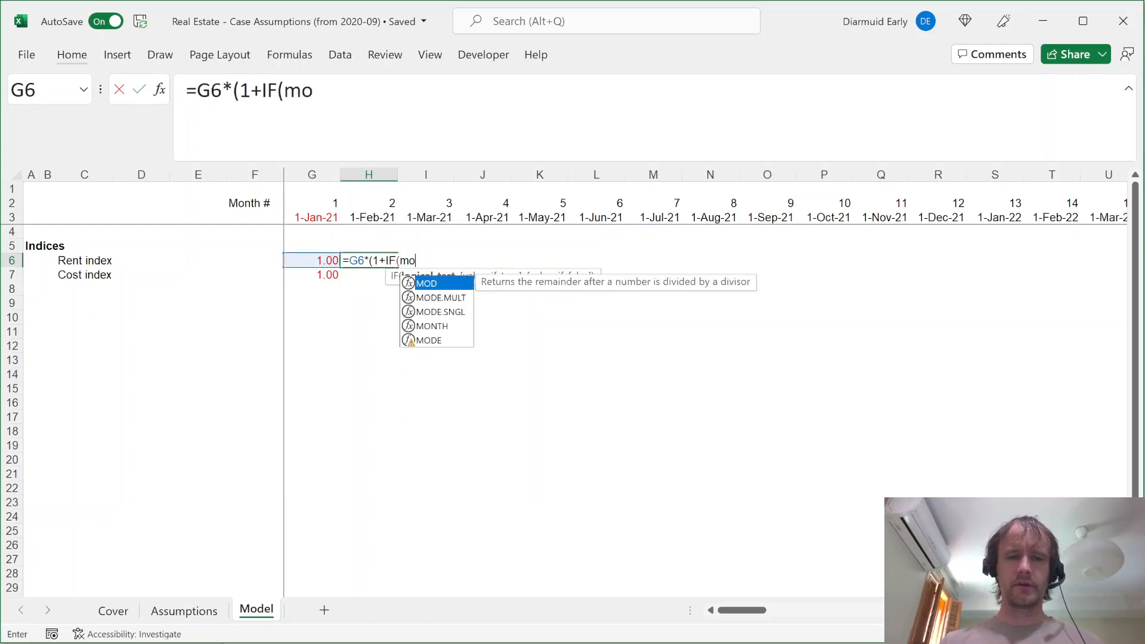
key(Tab)
click(368, 217)
key(F4)
key(F4)
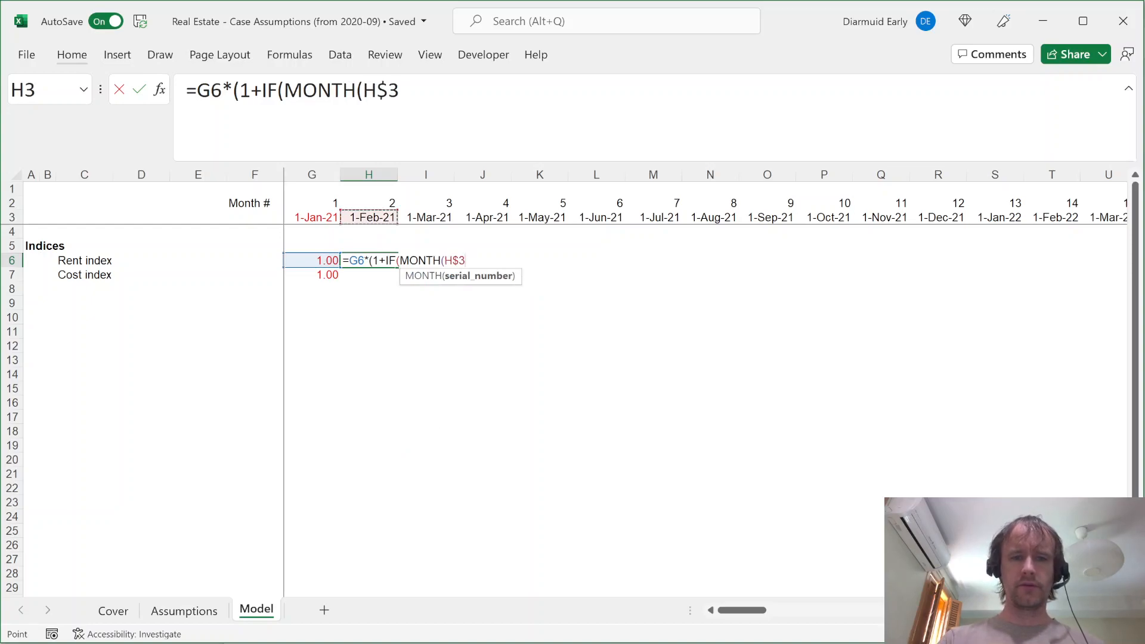
text())
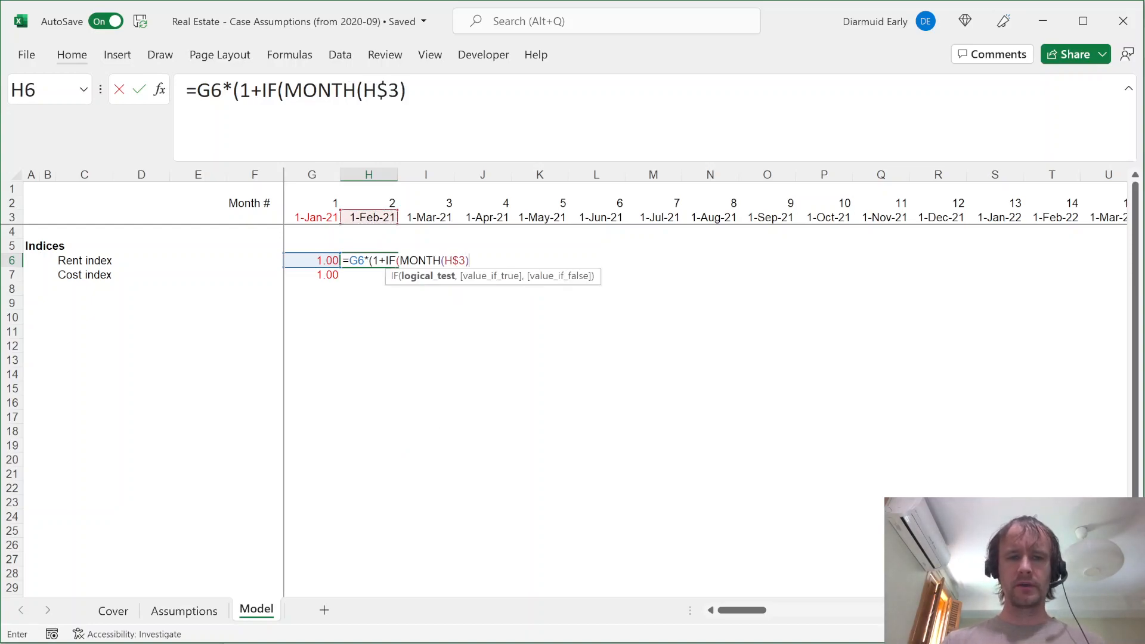
text(=1,)
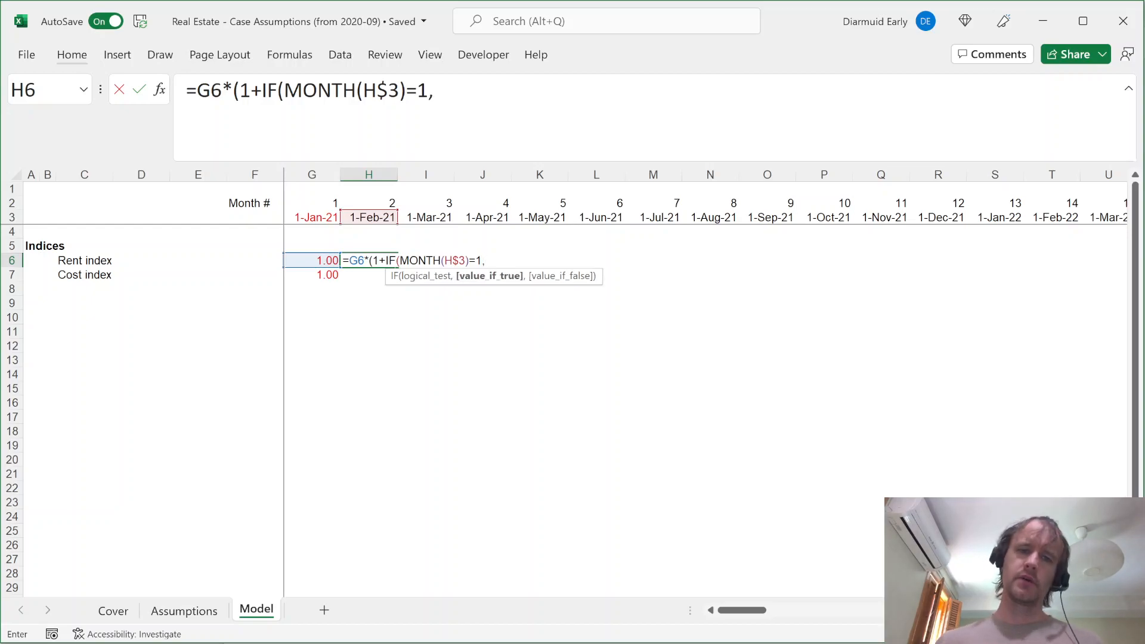
key(Escape)
Insert two blank rows between the Month # row and the monthly date row in the timeline header
key(Left)
key(Up)
key(Left)
key(Up)
key(Left)
key(Up)
key(Right)
key(alt+i)
key(r)
key(alt+i)
text(r)
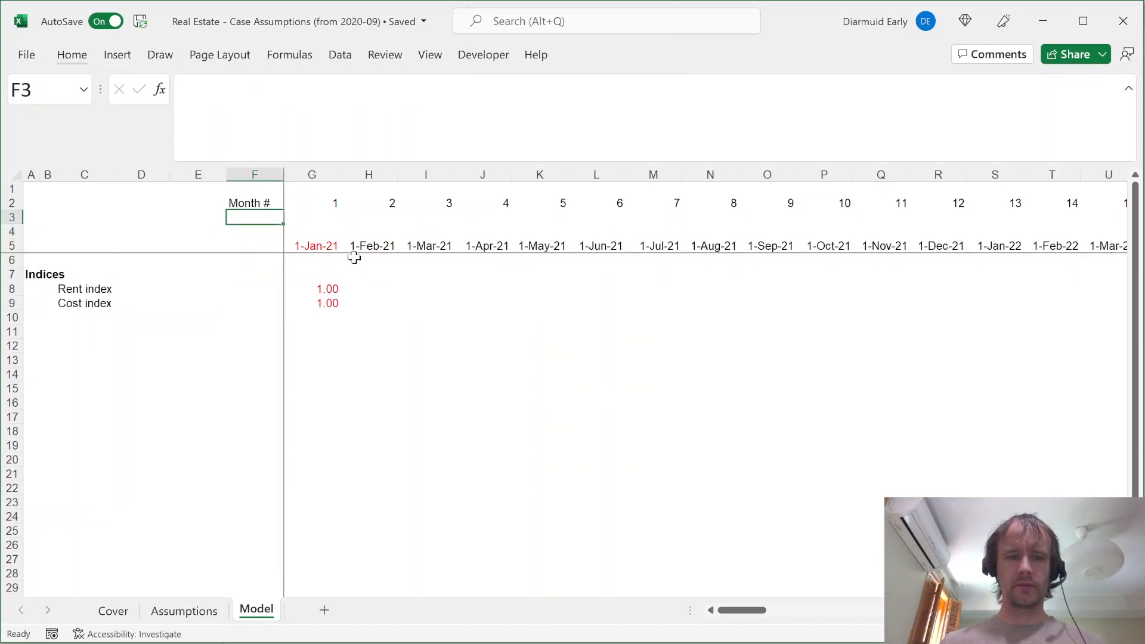
Label F3 Year and enter a YEAR formula in G3 that references the first month's date in G5
text(Year)
key(Tab)
text(=ye)
key(Tab)
key(Down)
key(Down)
key(shift+Tab)
Fill the Year formula across row 3 for all months of the timeline
key(shift+Right)
key(Right)
key(shift+Up)
key(ctrl+shift+Right)
key(shift+Down)
key(ctrl+r)
key(Left)
Move the monthly dates from row 5 up to row 4, starting in G4
key(Down)
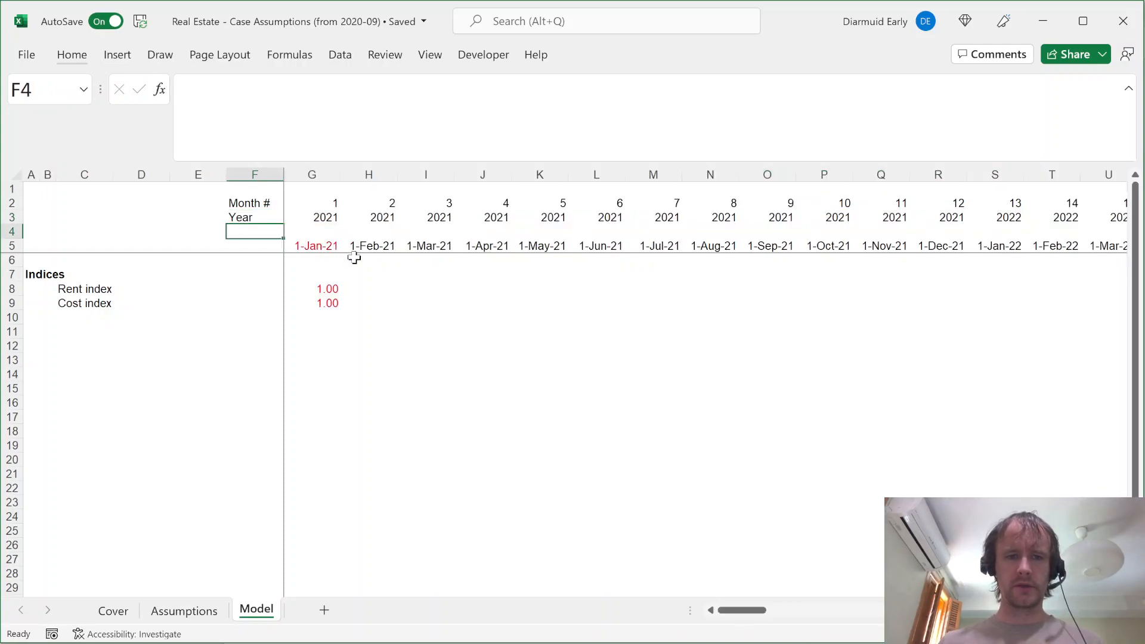
key(Right)
key(Down)
key(ctrl+shift+Right)
key(ctrl+x)
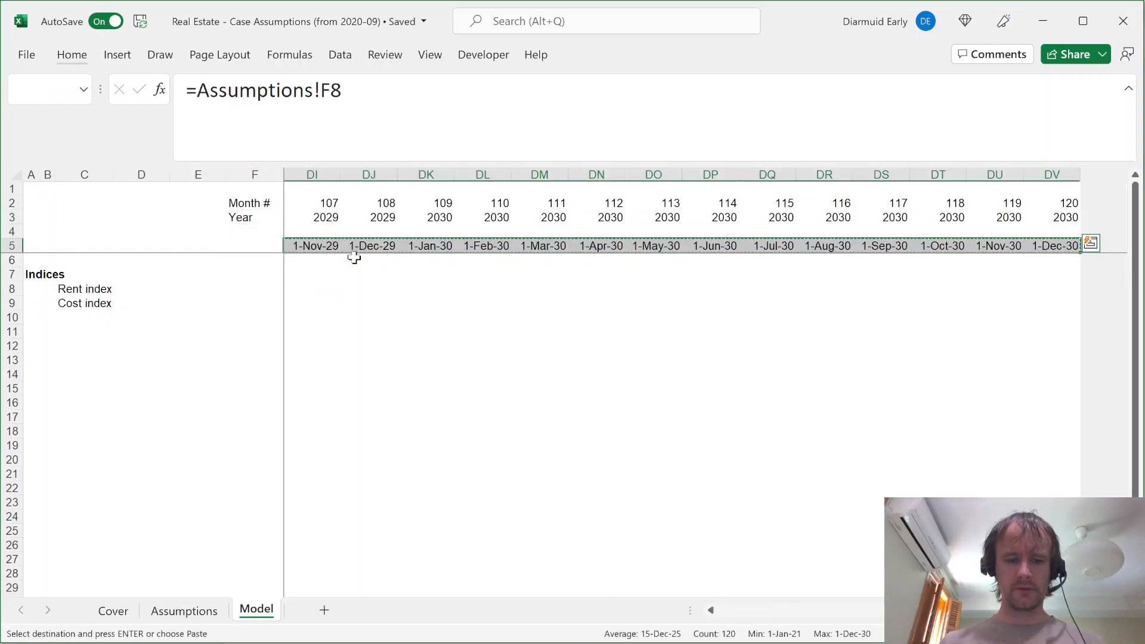
key(Up)
key(Return)
Label the date rows Q start in F4 and Q end in F5
key(Left)
text(Q start)
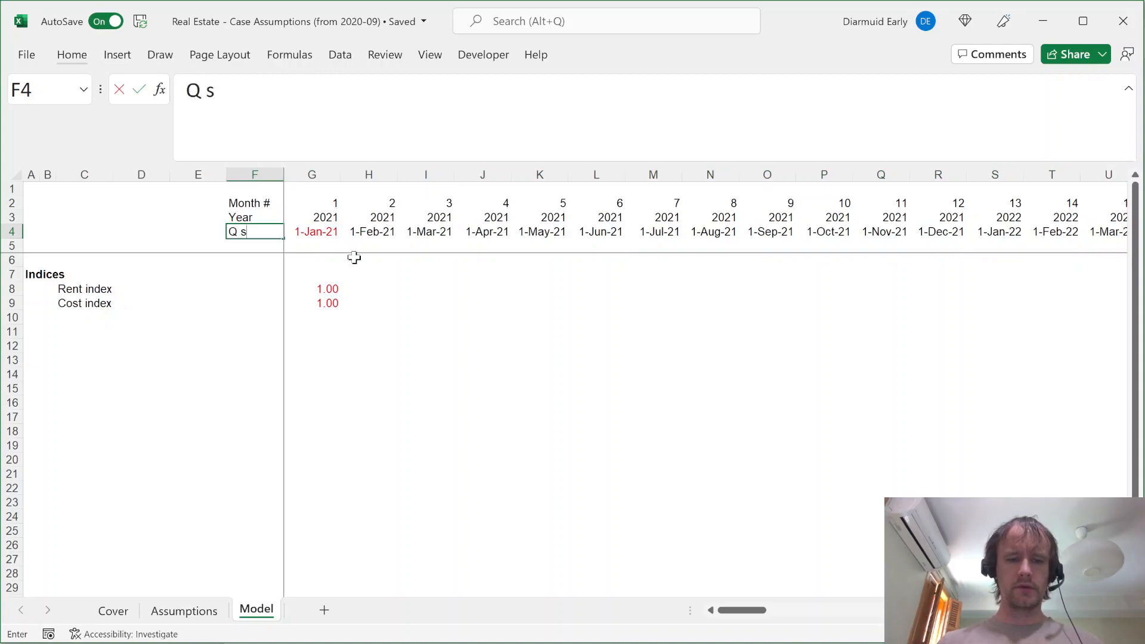
key(Return)
text(Q end)
Enter =EOMONTH(G4,0) in G5 as the end date of the first period
key(Tab)
text(=eom)
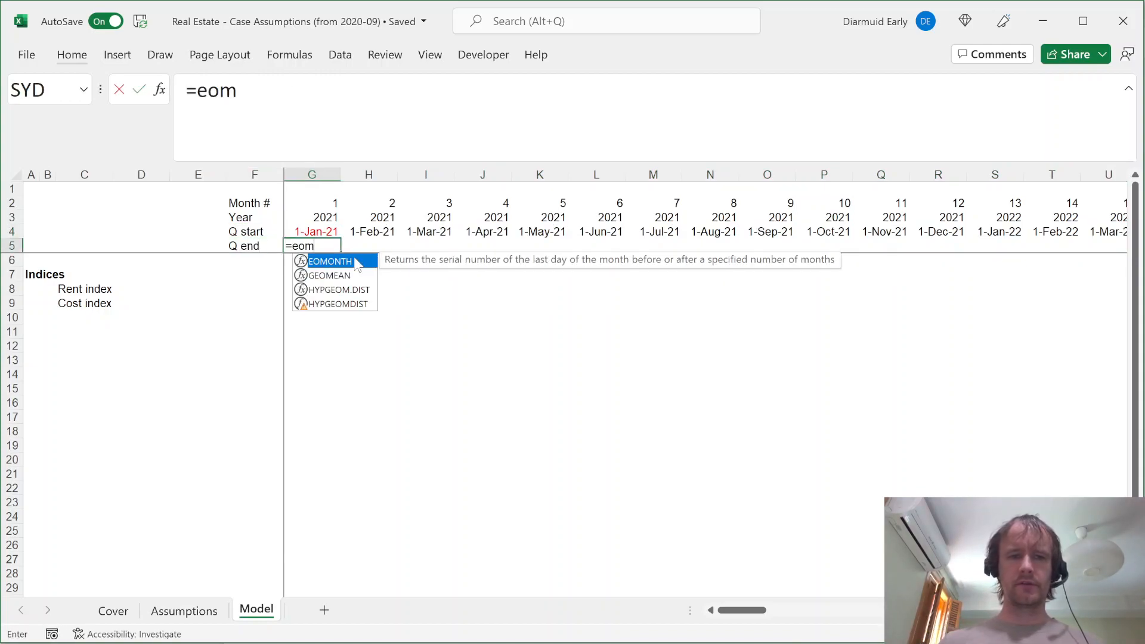
key(Tab)
key(Up)
text(,0))
key(Return)
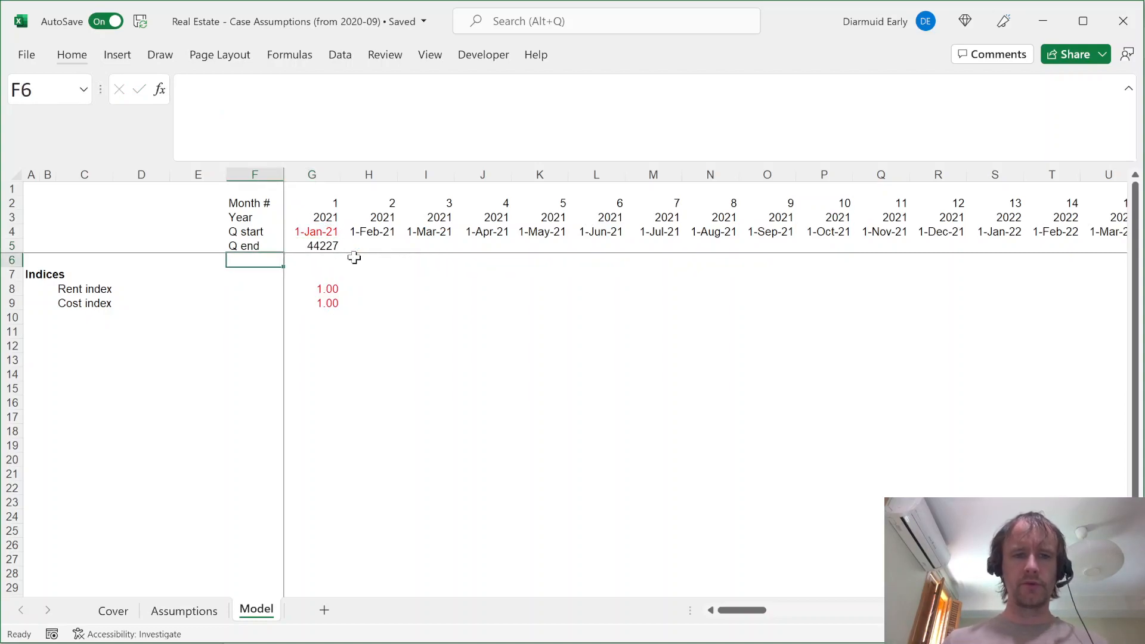
Copy only the date formatting from H4 onto the end date in G5
key(Right)
key(Right)
key(Up)
key(Up)
key(ctrl+c)
key(Down)
key(Left)
key(ctrl+alt+v)
key(t)
key(Return)
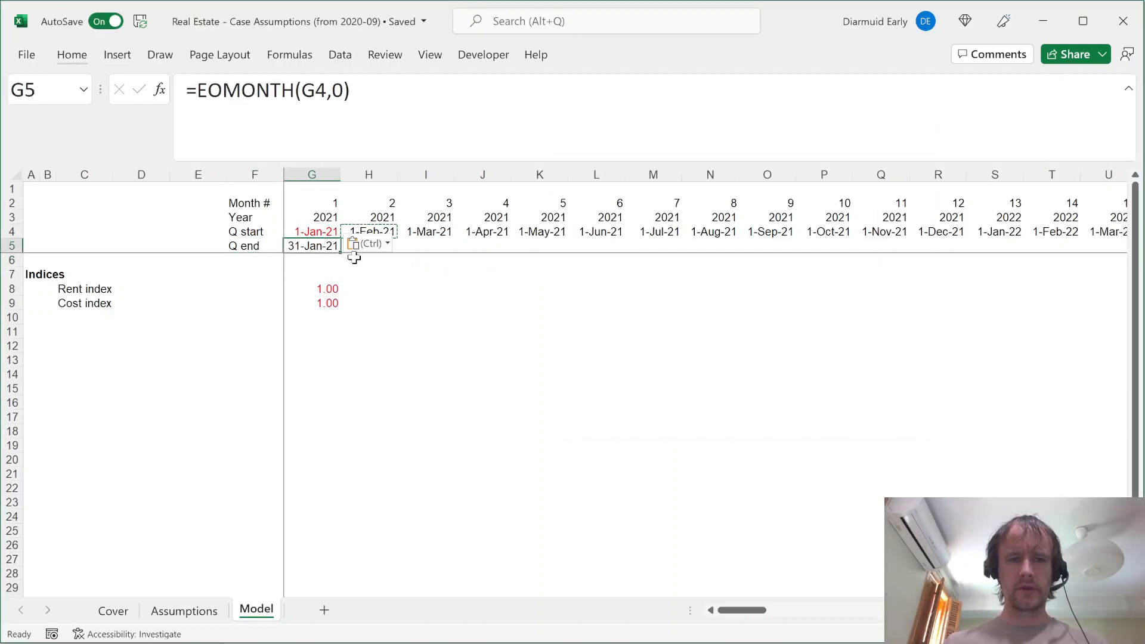
Set the second period's start date in H4 to the prior period's end date plus one, =G5+1
key(Up)
key(Right)
text(=)
key(Down)
key(Left)
text(+1)
key(Return)
Fill the Q start and Q end formulas in rows 4 and 5 across the whole timeline
key(ctrl+r)
key(Up)
key(shift+Down)
key(ctrl+shift+Right)
key(ctrl+r)
Autofit the width of one of the monthly columns to its end date in row 5
key(Left)
key(Down)
key(Right)
key(Right)
key(Right)
key(Right)
key(alt)
key(h)
key(o)
key(i)
Copy the autofitted date cell and paste its column width across all the timeline's monthly columns
key(ctrl+c)
key(ctrl+Left)
key(Right)
key(ctrl+shift+Right)
key(alt+h)
key(v)
key(s)
key(t)
key(Return)
key(Left)
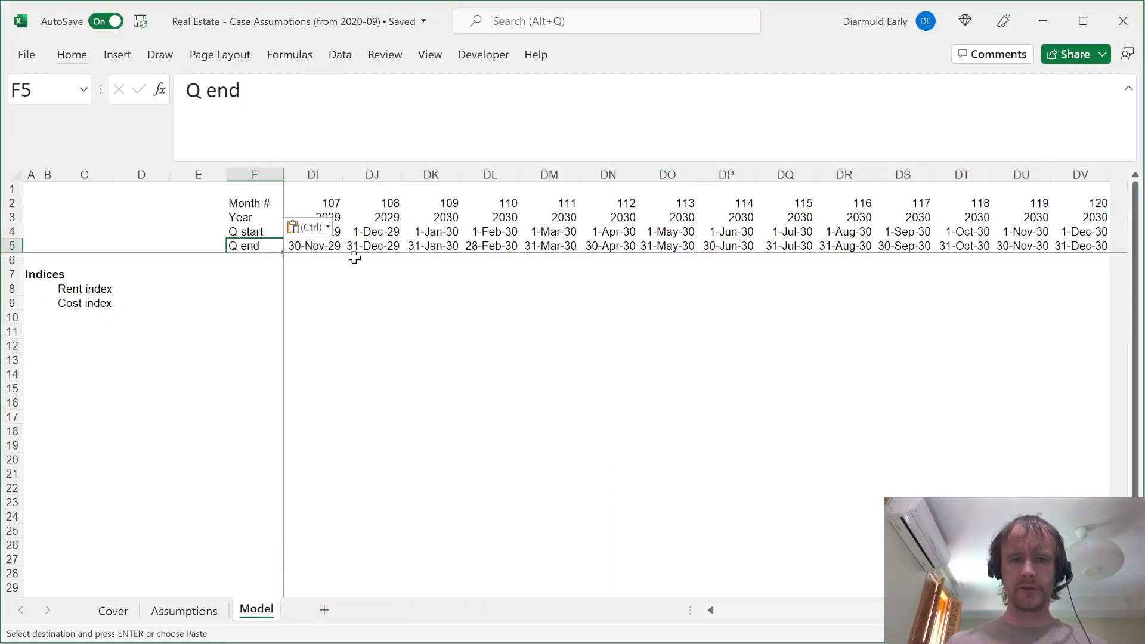
key(Right)
key(Down)
key(Down)
key(Down)
key(Right)
key(Escape)
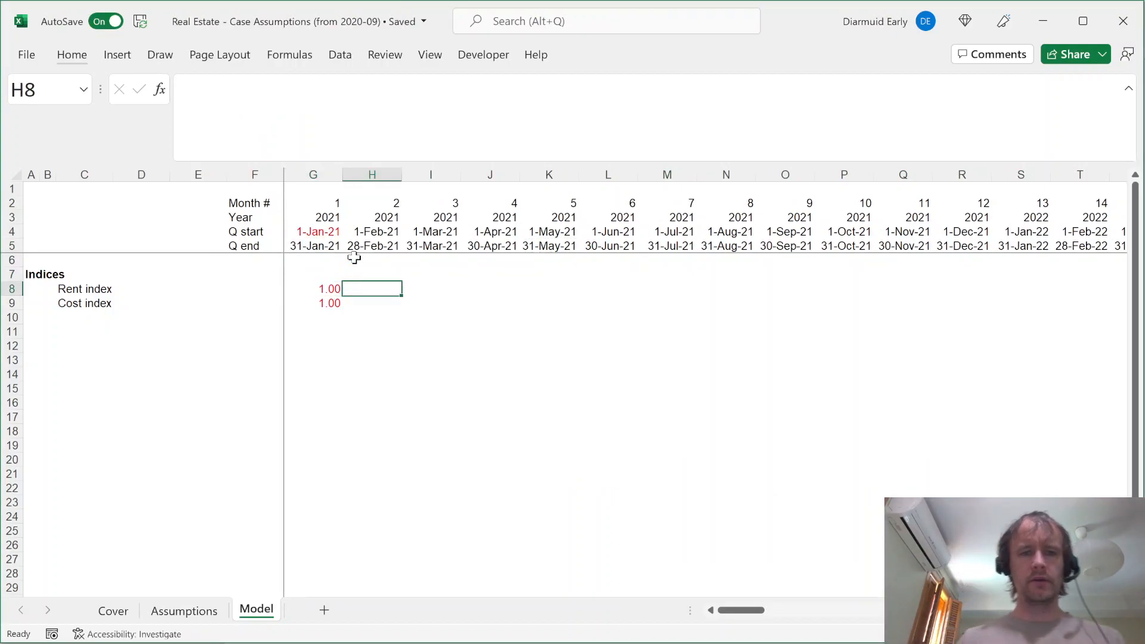
Insert a row above the Q start row and label it Month in F4
key(Up)
key(Left)
key(Left)
key(Left)
key(Up)
key(Up)
key(Up)
key(Right)
key(alt+h)
text(irMonth)
key(Delete)
Enter a MONTH formula in G4 based on the start date in G5, and fill it across the timeline
key(Tab)
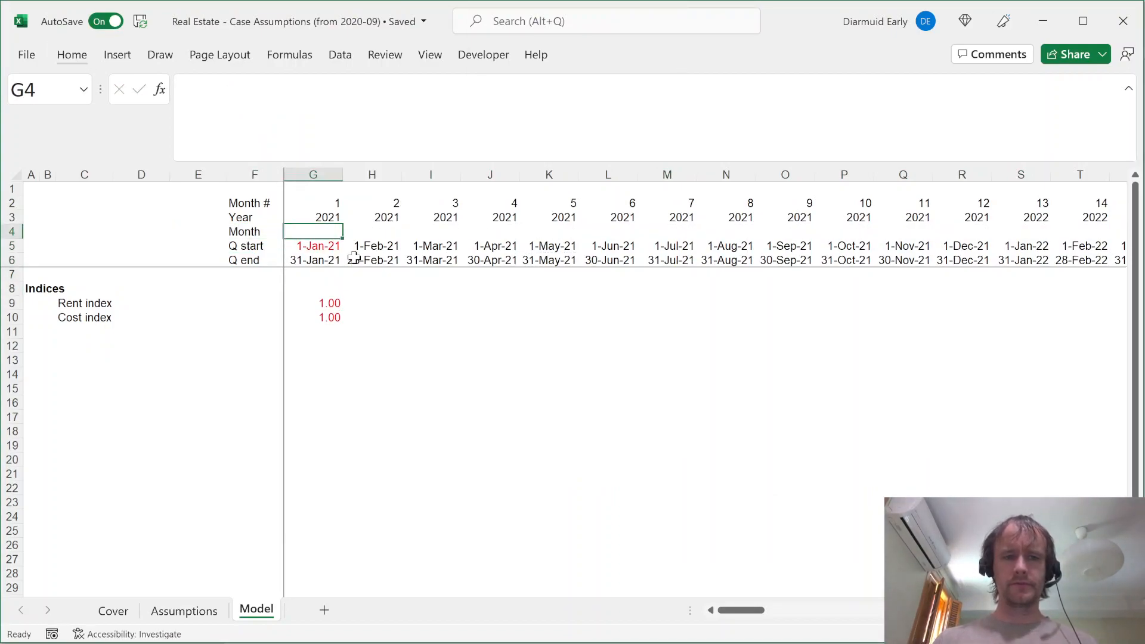
text(=mon)
key(Tab)
key(Down)
key(Return)
key(Right)
key(Up)
key(shift+Down)
key(ctrl+shift+Right)
key(shift+Up)
key(ctrl+r)
Start the rent index formula in H9 as =G9*(1+IF(H$4=1, to apply growth only in January
key(Down)
key(Down)
key(Down)
key(Right)
key(Down)
key(Down)
text(=)
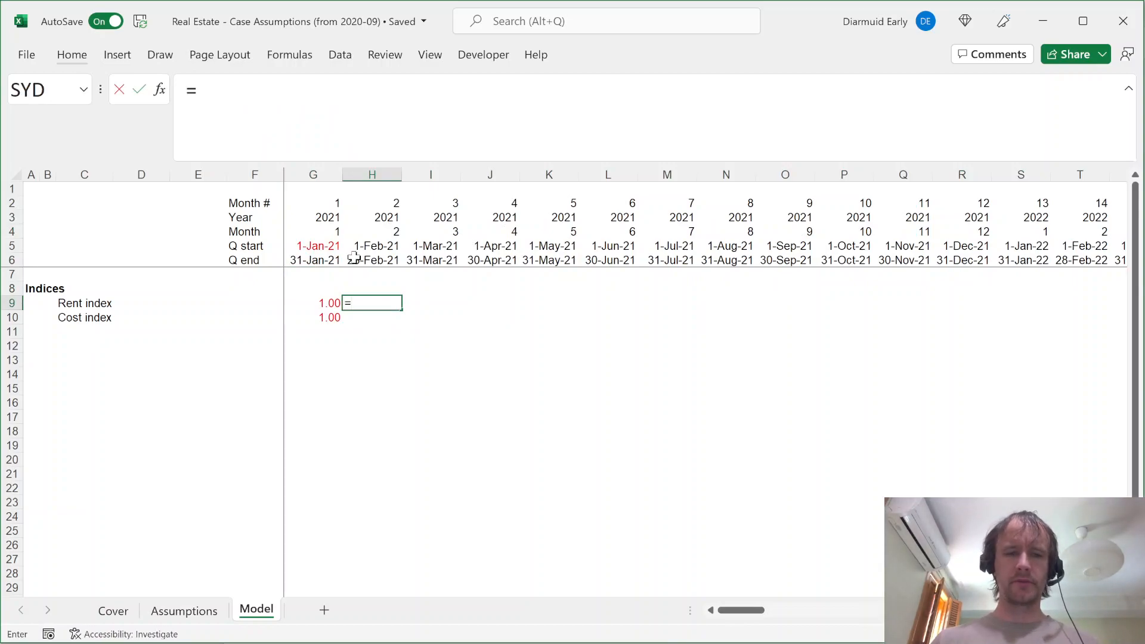
key(Left)
text(*(1+if)
key(Tab)
key(ctrl+Up)
key(ctrl+Up)
key(Down)
key(Down)
key(F4)
key(F4)
text(=1,)
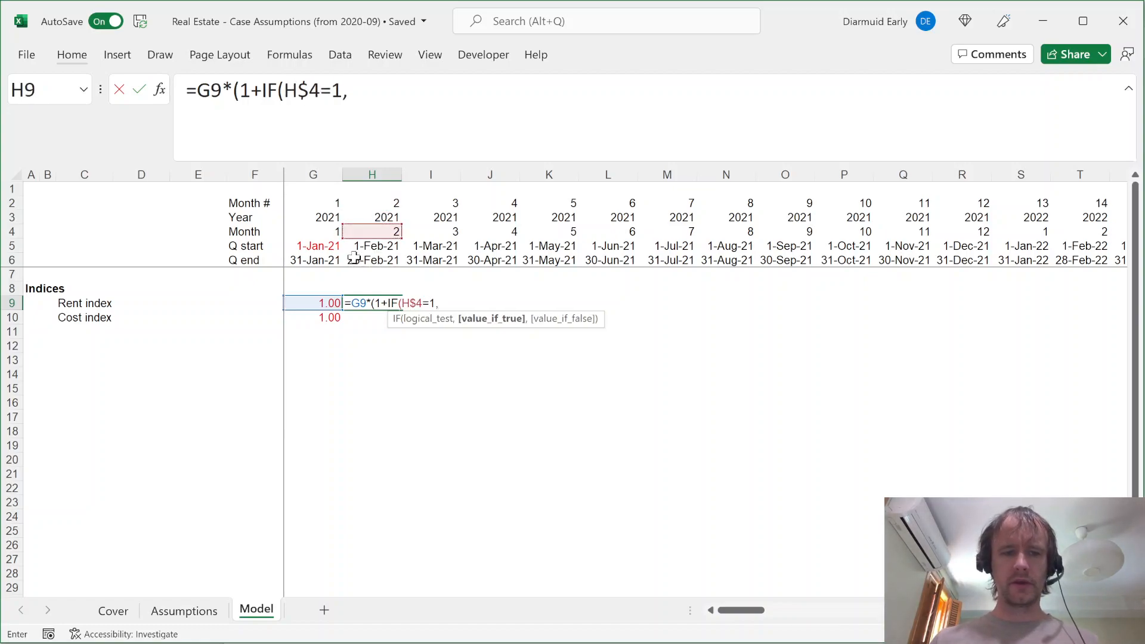
Extend the rent index formula in H9 with the year offset H$3-$G$3+1 as the January position in the annual rates
key(ctrl+Page_Up)
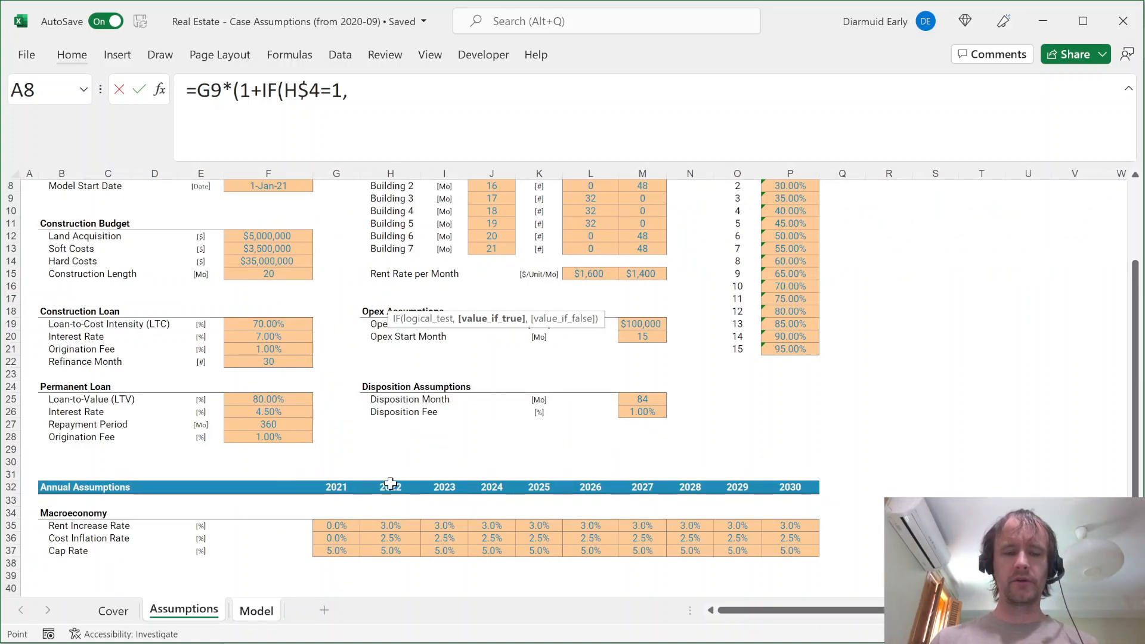
key(ctrl+Page_Down)
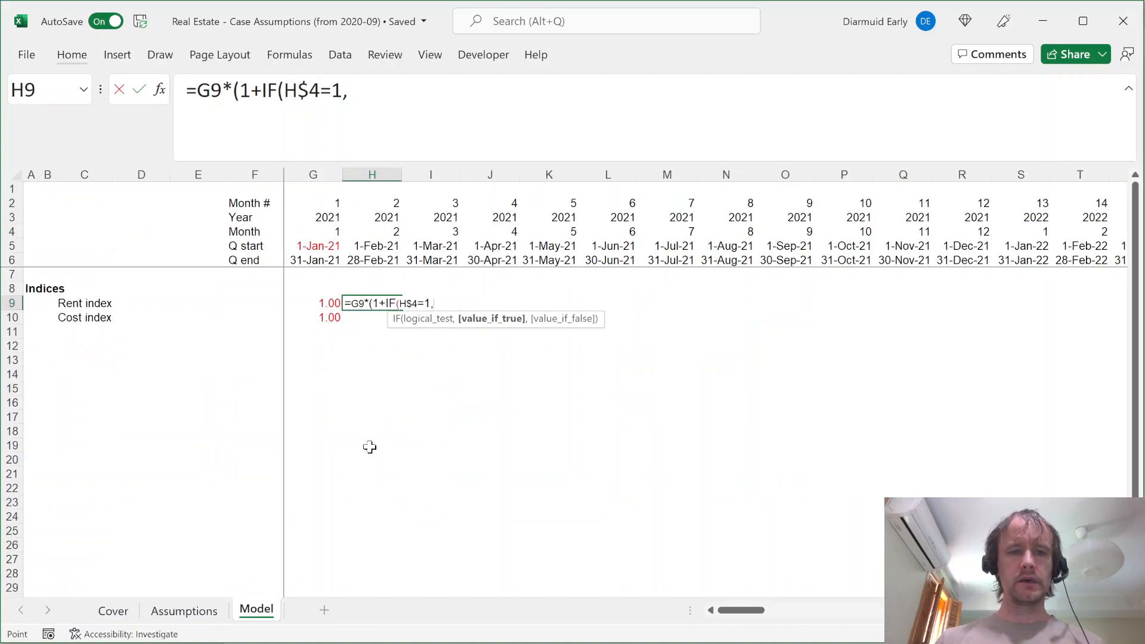
text(G$)
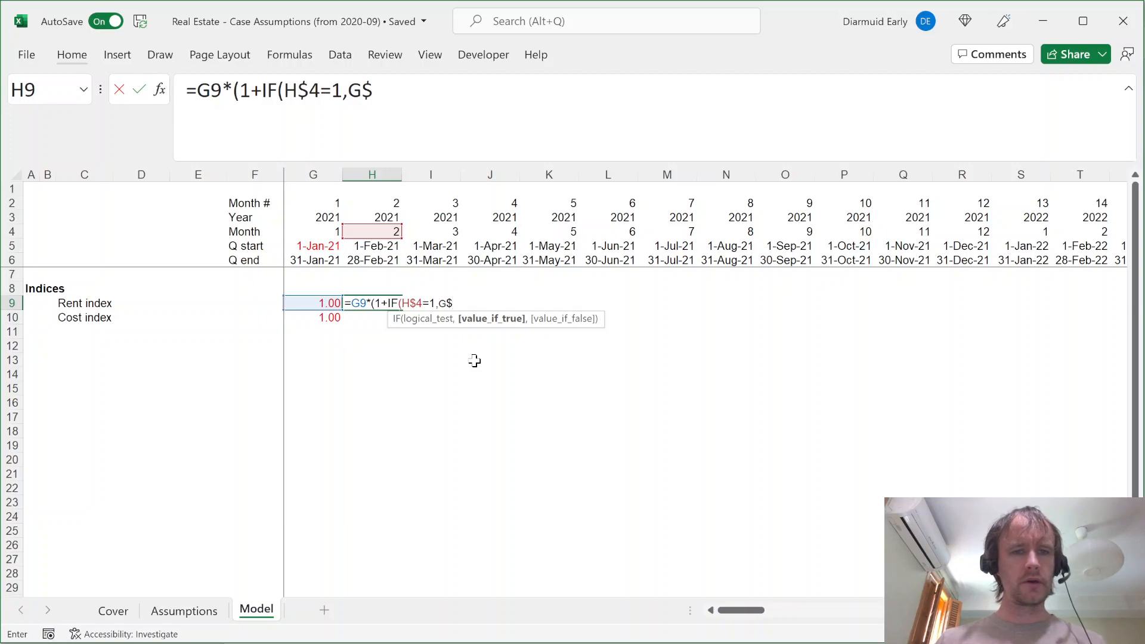
key(BackSpace)
key(BackSpace)
text(H$)
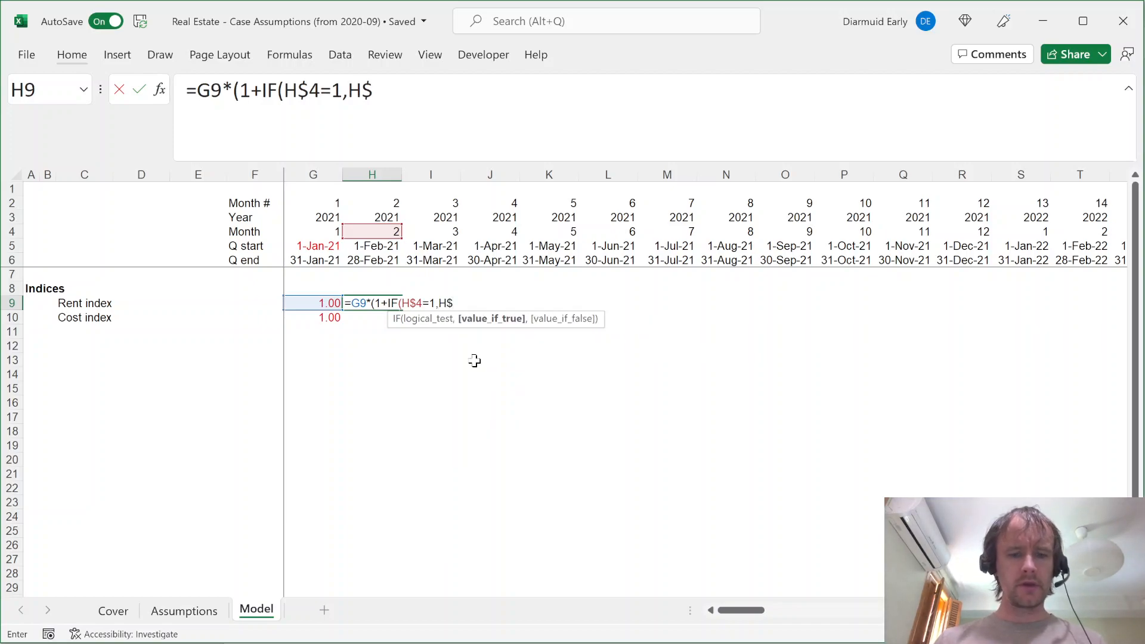
text(3)
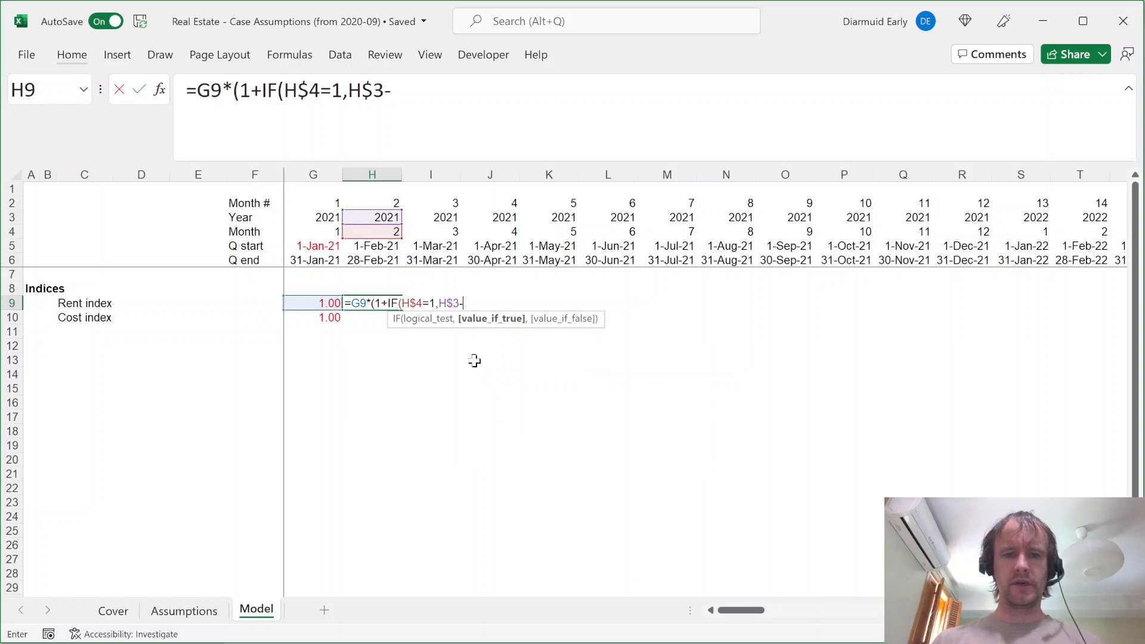
text(-$H$)
key(BackSpace)
key(BackSpace)
text(G$3)
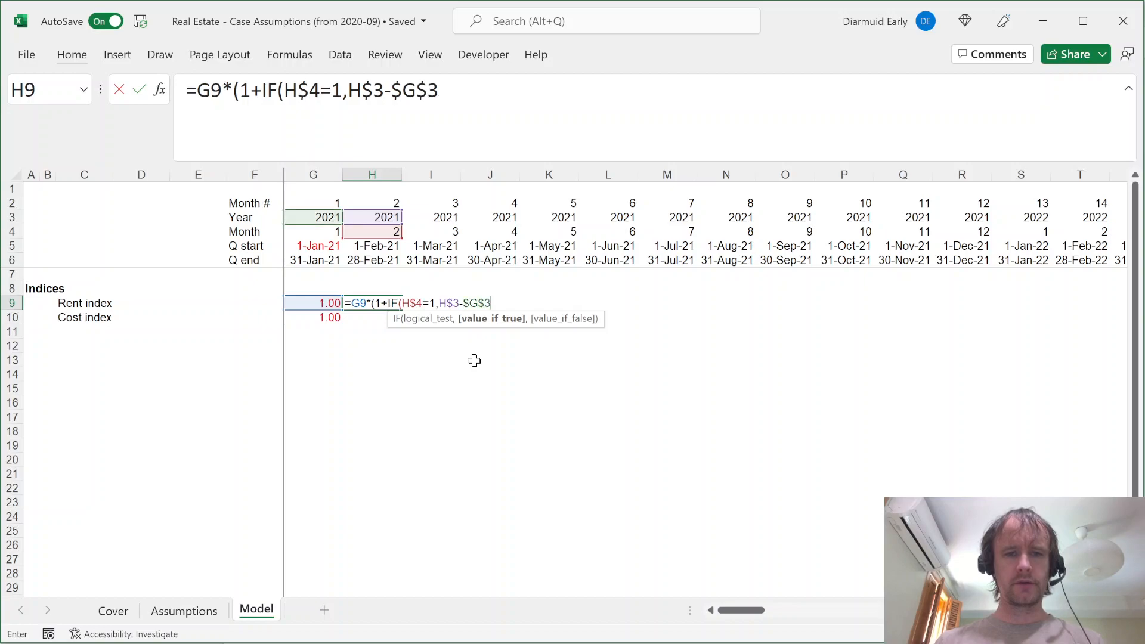
text(+1))
key(BackSpace)
Insert an INDEX function into the H9 formula that looks up the Rent Increase Rate row, Assumptions!$G$35:$P$35
click(424, 305)
text(INDEX()
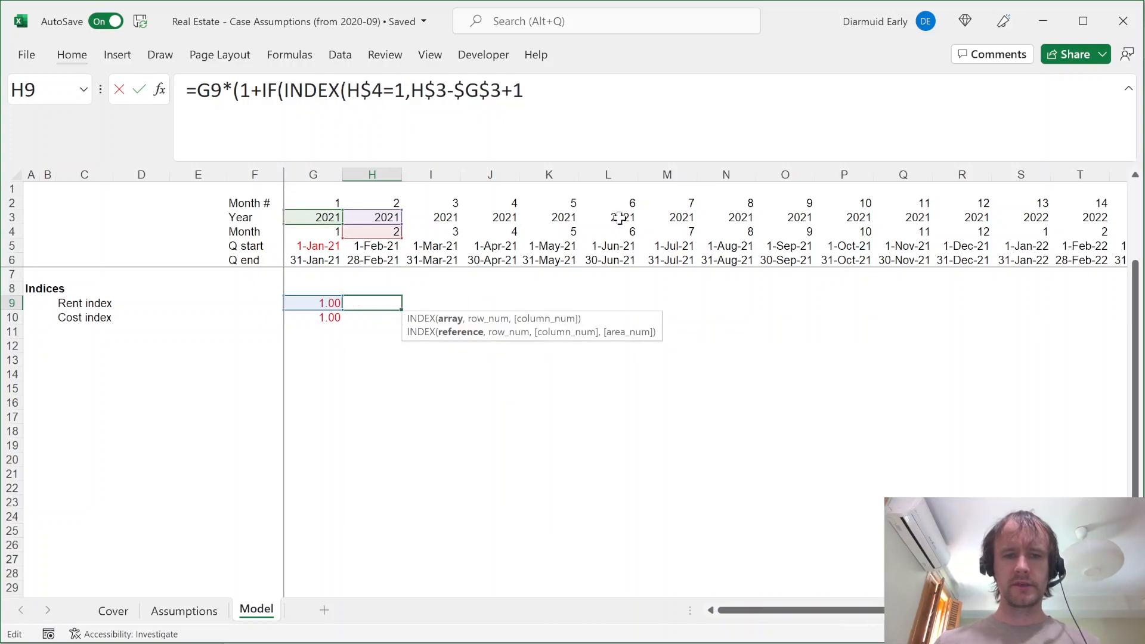
key(ctrl+Page_Up)
click(342, 528)
key(ctrl+shift+Right)
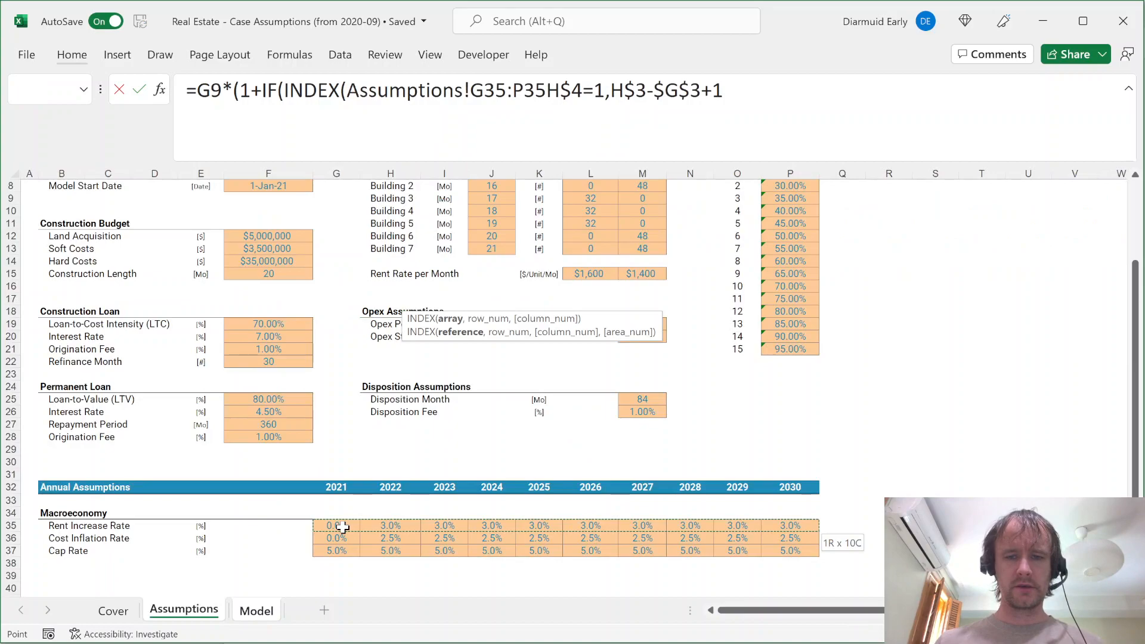
key(F4)
text(,)
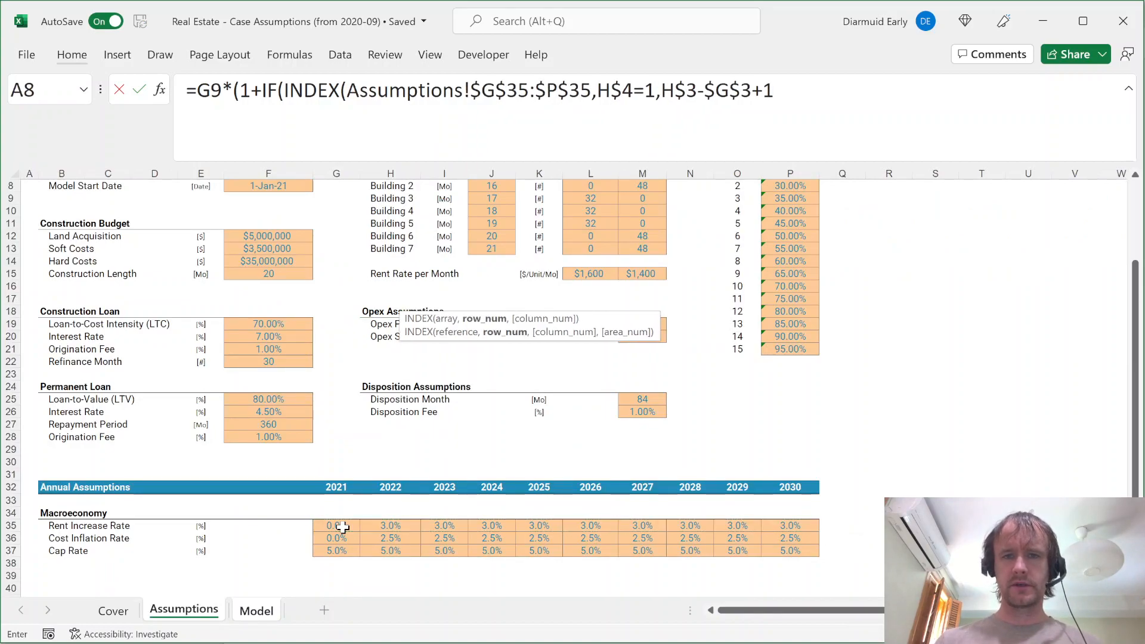
Rearrange the H9 formula so the January test IF(H$4=1, comes before the INDEX lookup of the rent rates
text(if()
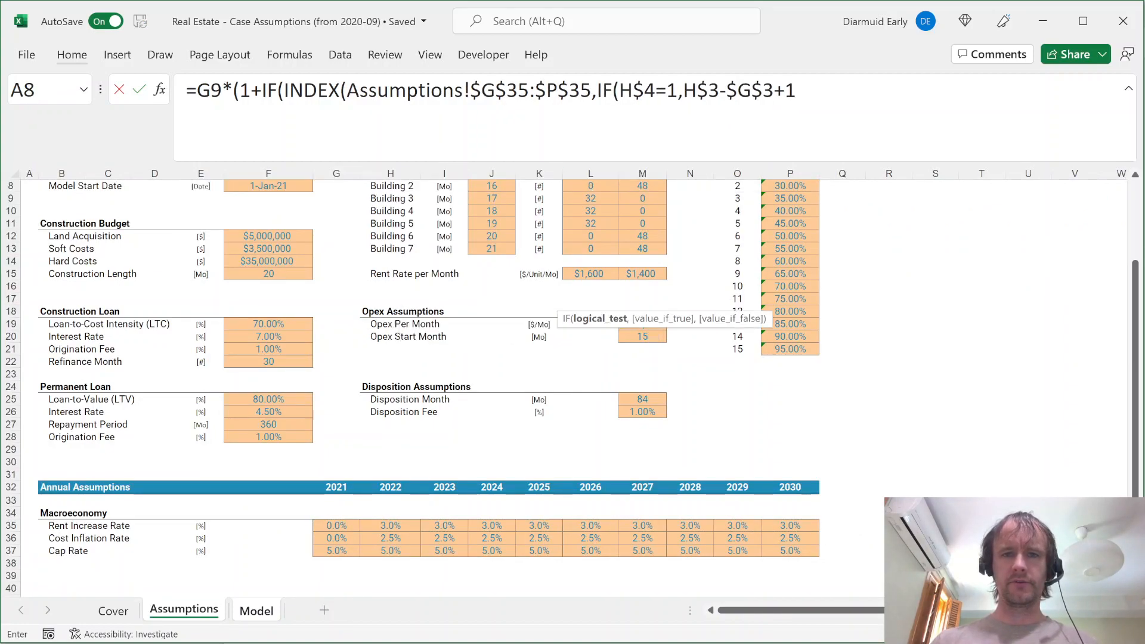
click(290, 90)
key(BackSpace)
key(BackSpace)
key(BackSpace)
click(611, 90)
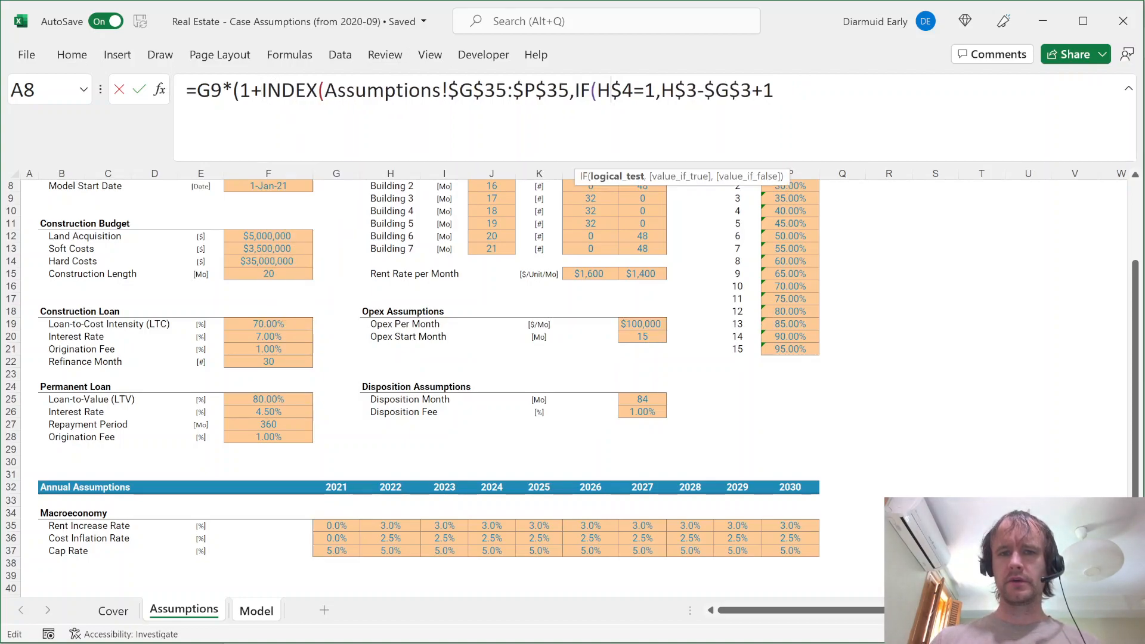
click(775, 90)
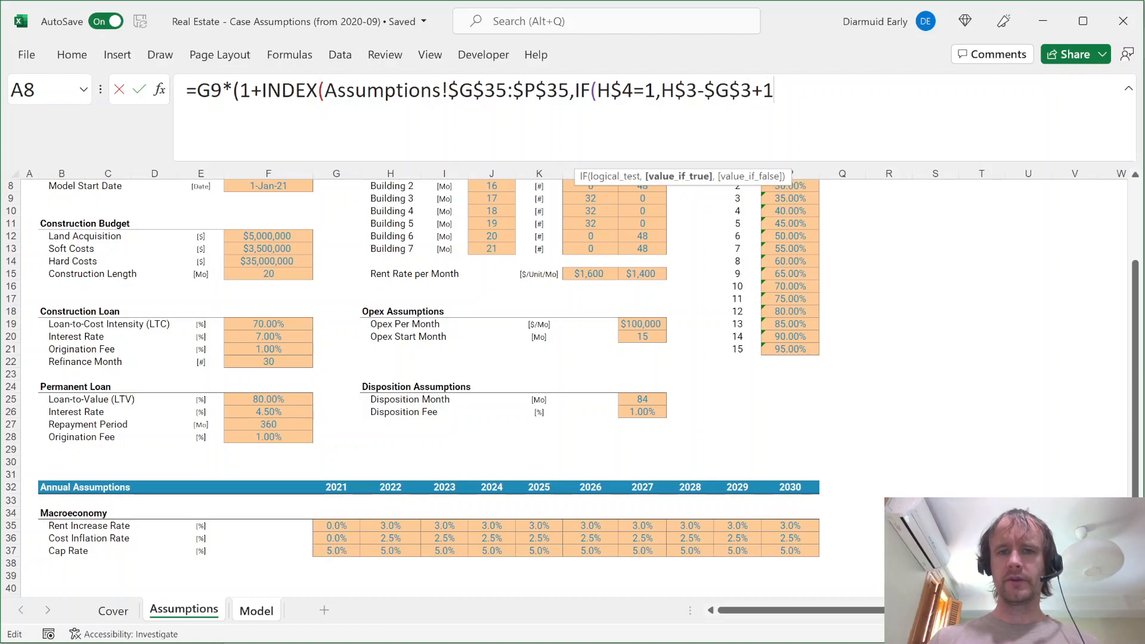
drag(661, 90, 575, 90)
key(ctrl+x)
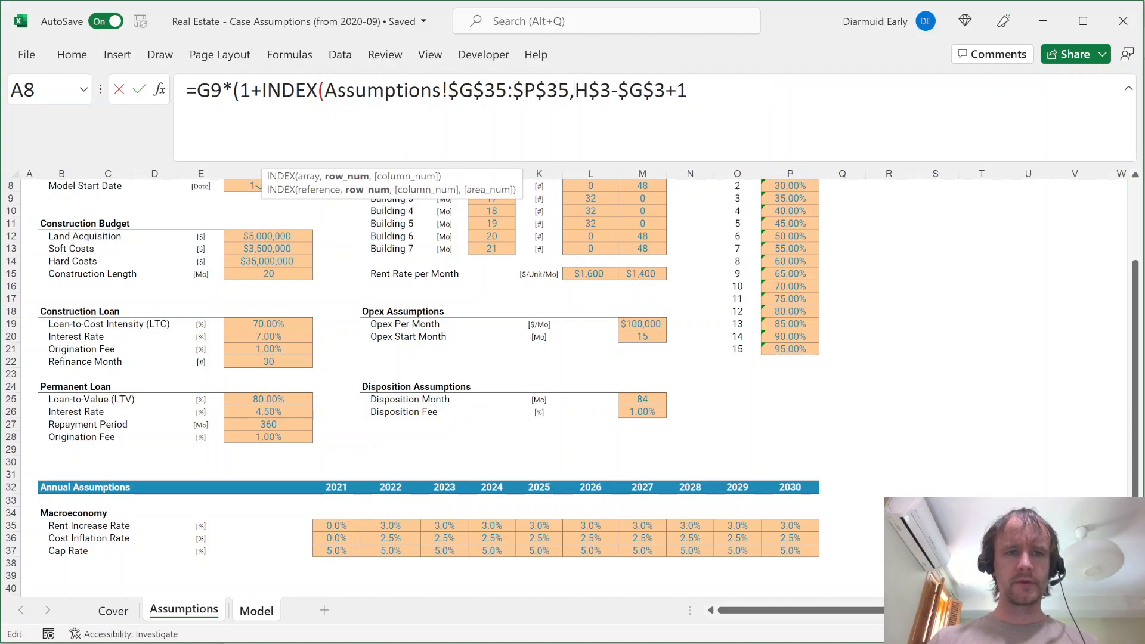
click(263, 90)
key(ctrl+v)
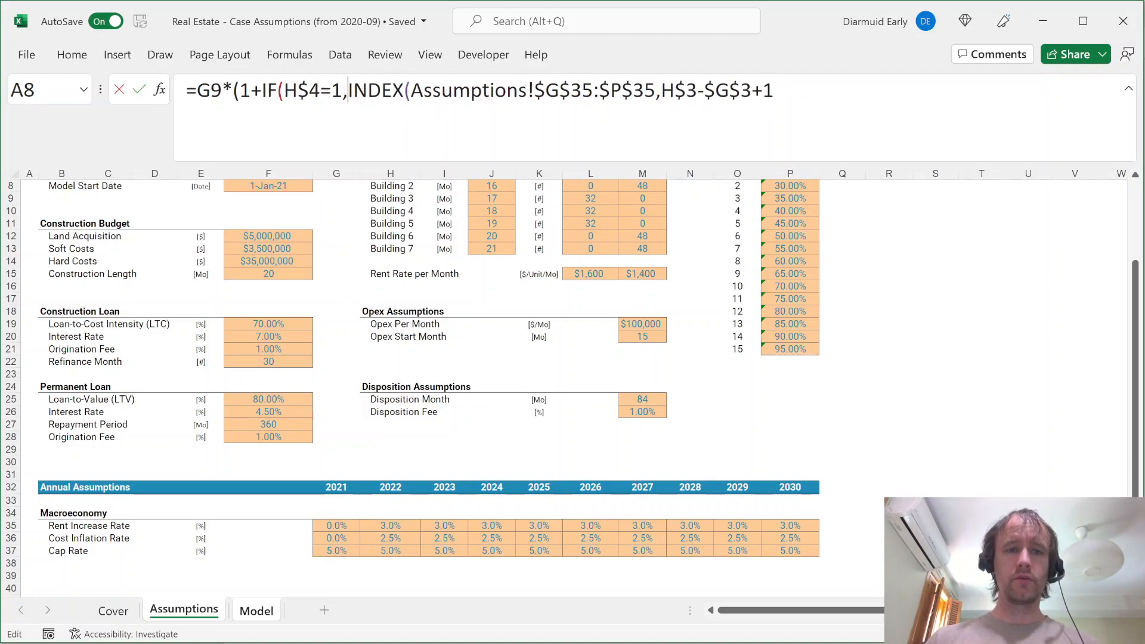
Complete the H9 rent index formula by closing INDEX, returning 0 for other months, and entering it
key(Left)
key(shift+Left)
key(End)
text())
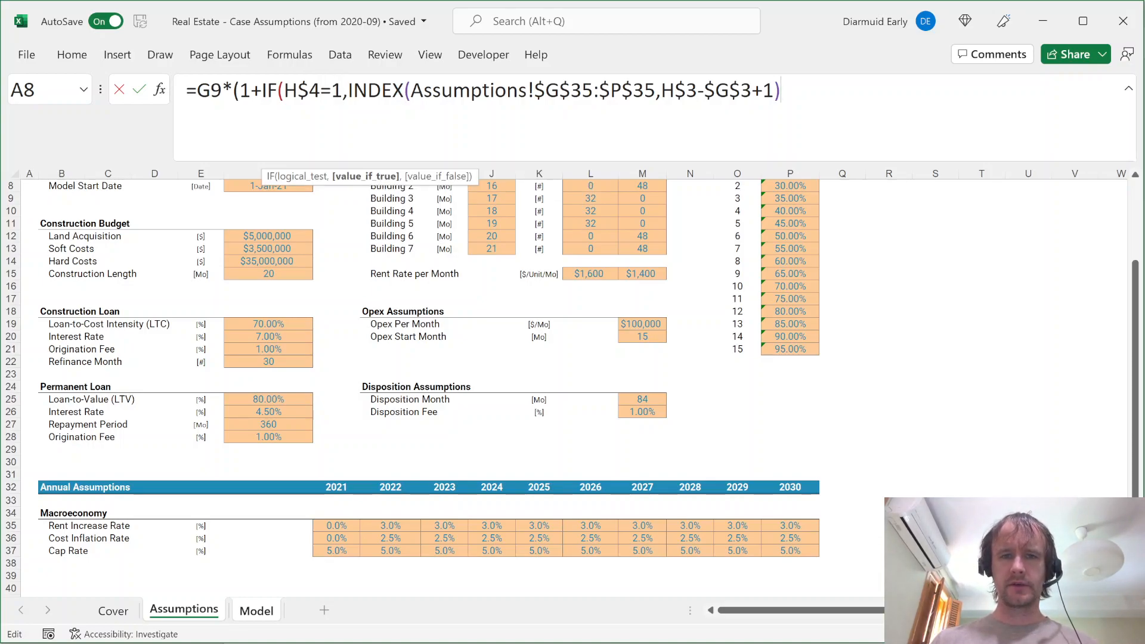
text(,0)))
key(Return)
Fill the rent index formula from H9 across to December 2021 in column R
key(Up)
key(shift+Right)
key(shift+Right)
key(shift+Right)
key(shift+Right)
key(shift+Right)
key(shift+Right)
key(shift+Right)
key(shift+Right)
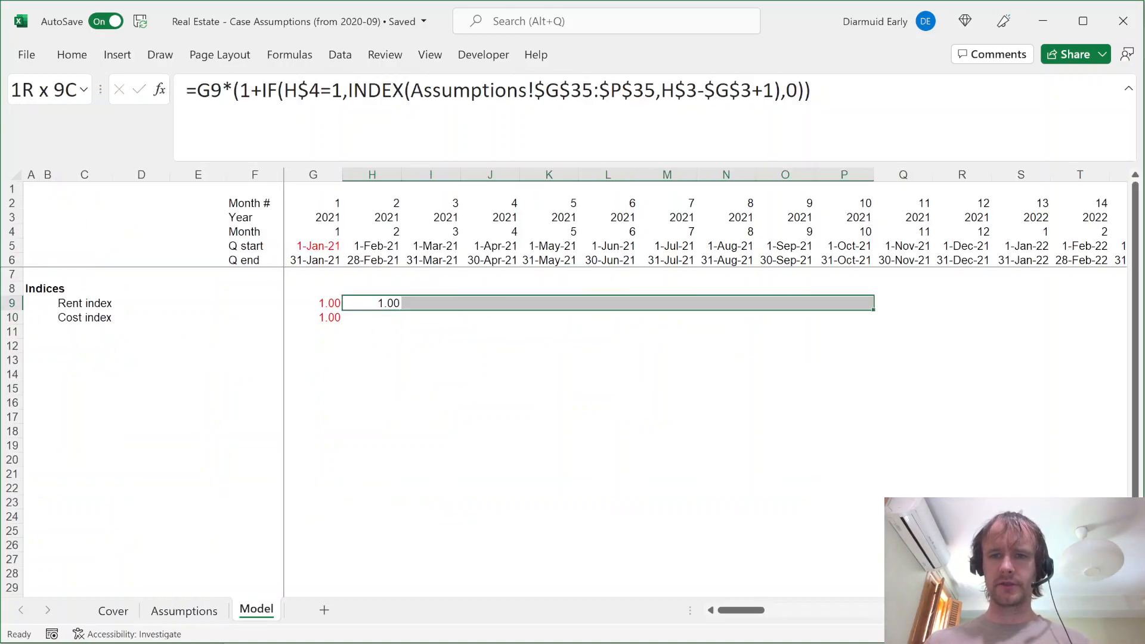
key(shift+Right)
key(shift+Right)
key(ctrl+r)
key(ctrl+Right)
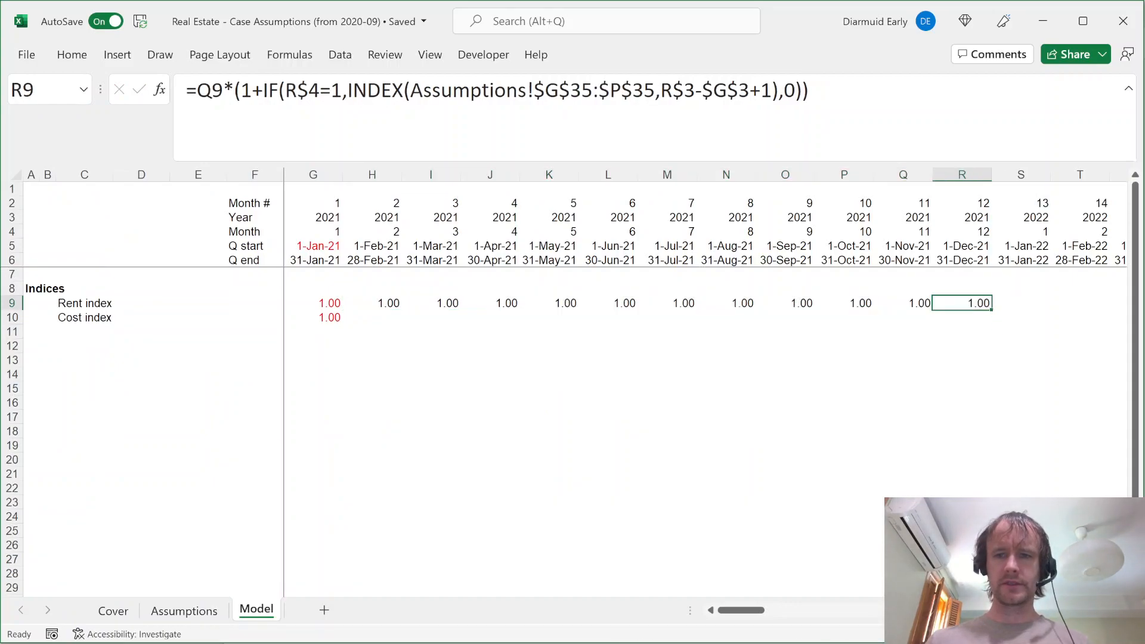
Fill the rent index formula from R9 across the rest of the timeline to December 2030 in column DV
key(ctrl+Page_Up)
key(ctrl+Page_Down)
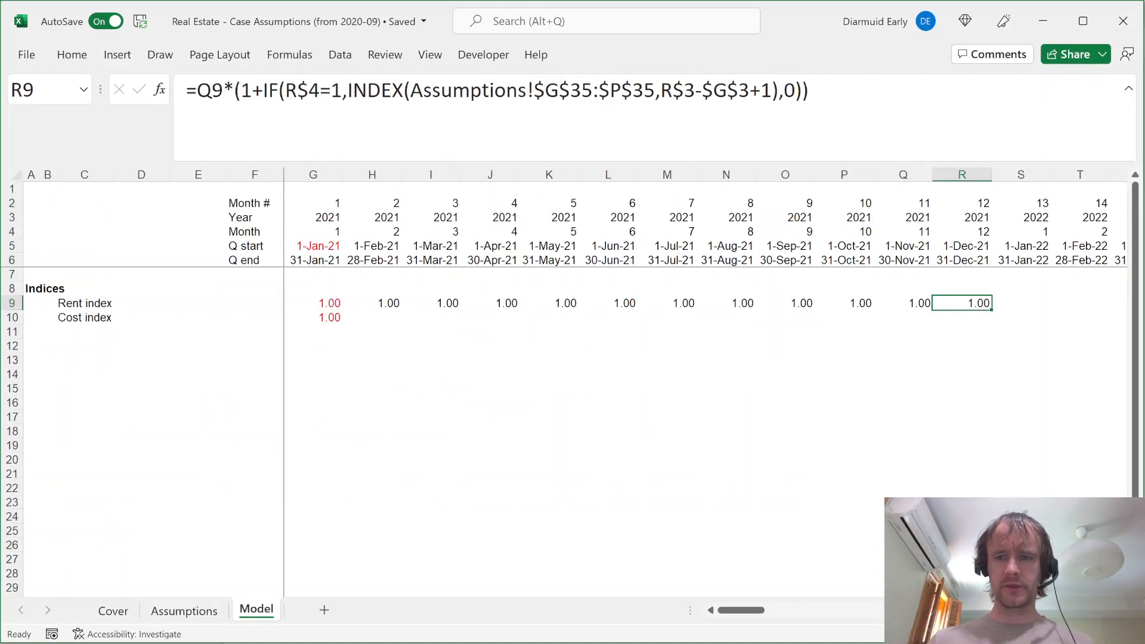
key(shift+Right)
key(ctrl+r)
key(shift+Right)
key(shift+Right)
key(shift+Right)
key(shift+Right)
key(shift+Right)
key(shift+Right)
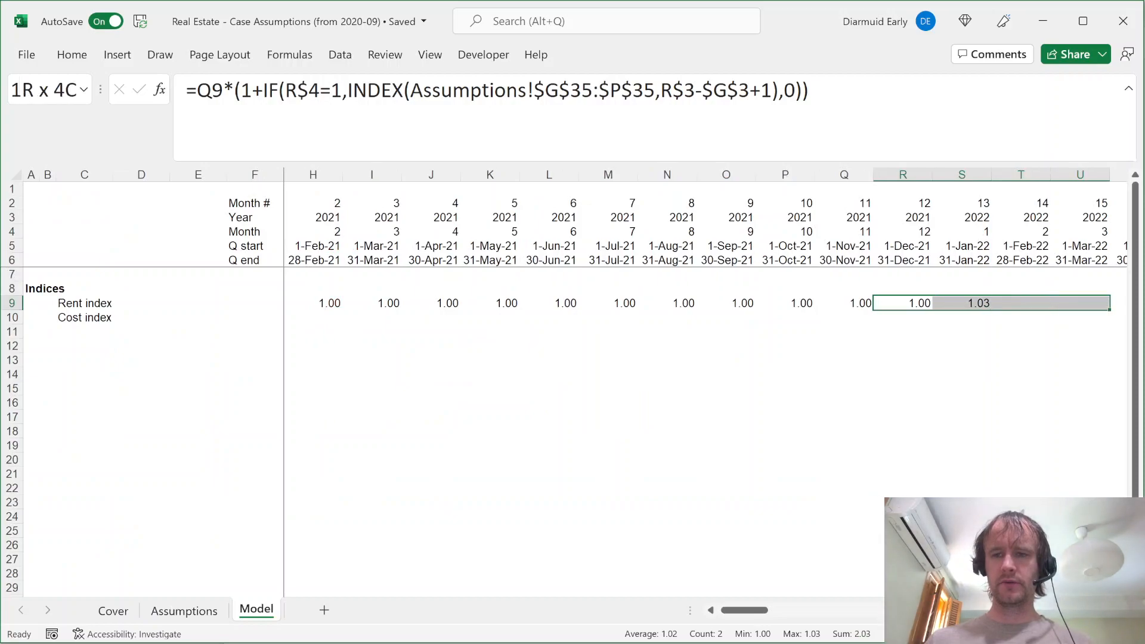
key(shift+Right)
key(shift+Right)
key(shift+Right)
key(shift+Right)
key(shift+Right)
key(shift+Right)
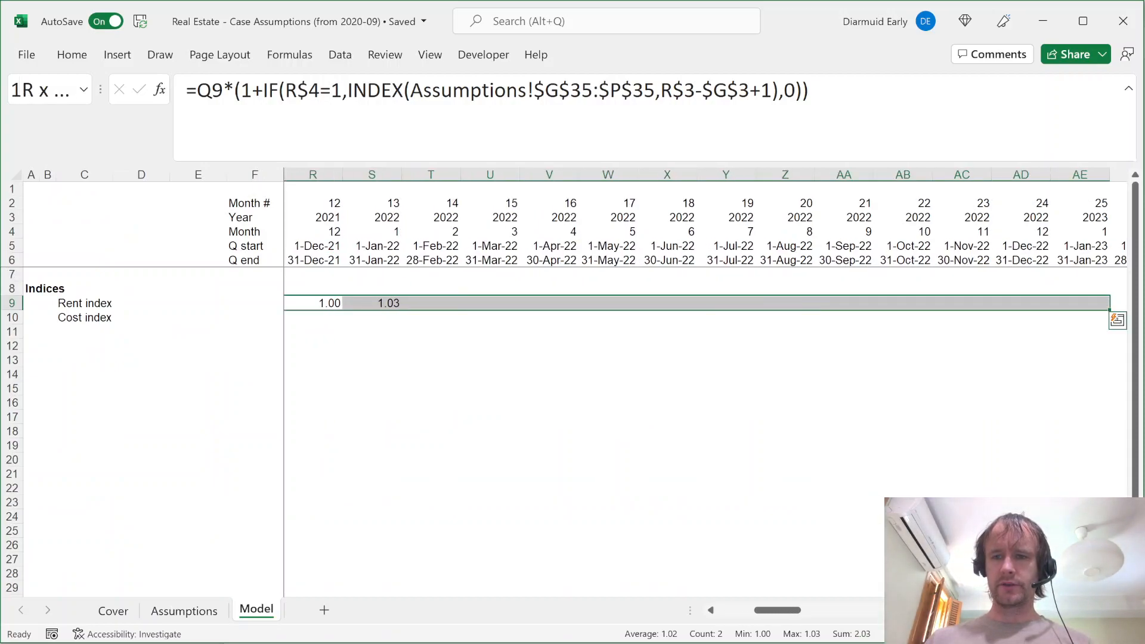
key(ctrl+r)
key(ctrl+shift+Right)
key(ctrl+r)
key(ctrl+Right)
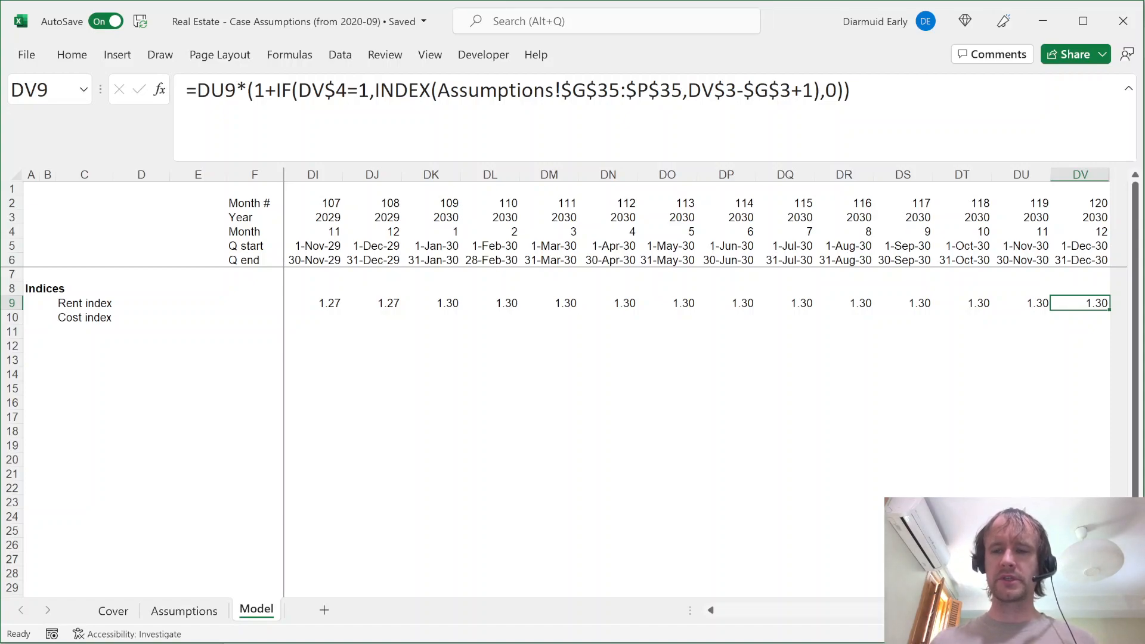
Copy the H9 rent index formula down to cost index cell H10 and inspect its references
key(ctrl+Left)
key(Down)
key(Up)
key(Right)
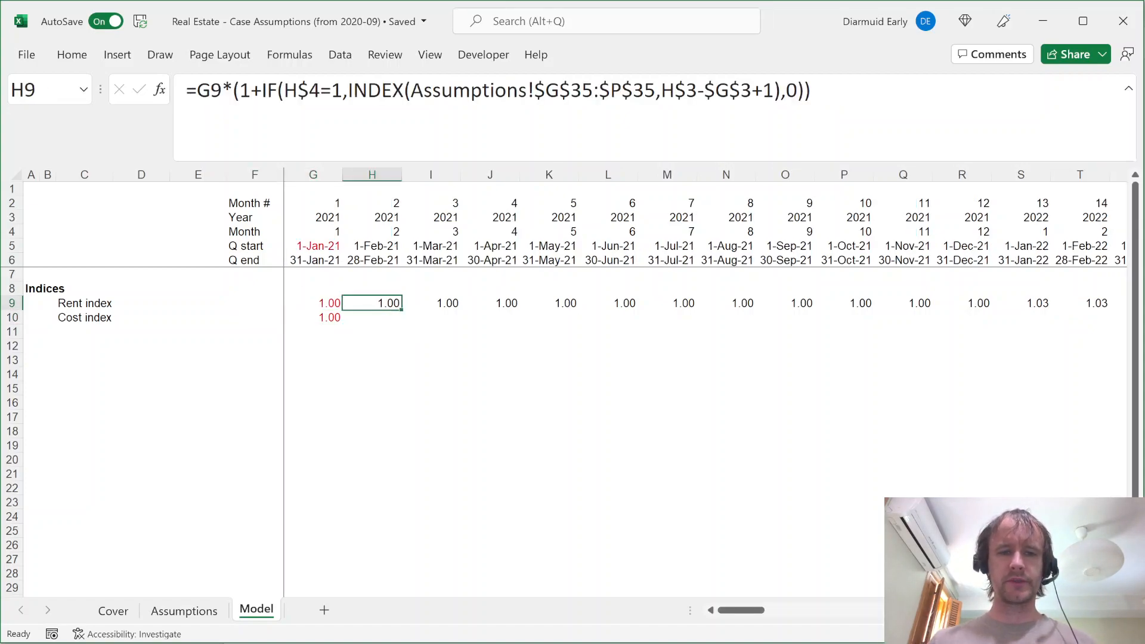
key(Down)
key(ctrl+d)
key(F2)
key(Escape)
key(Up)
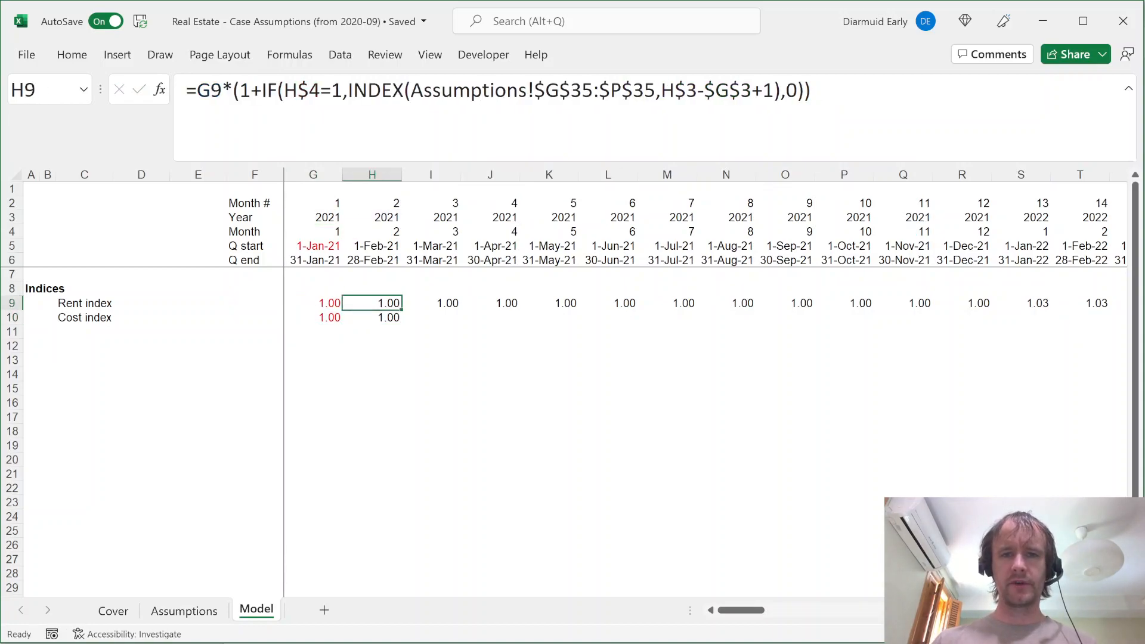
Change the H9 lookup range to row-relative $G35:$P35, copy it down to H10, and check the Cost Inflation Rate row on Assumptions
click(559, 90)
key(BackSpace)
click(621, 91)
key(BackSpace)
key(Return)
key(Up)
key(Down)
key(ctrl+Page_Up)
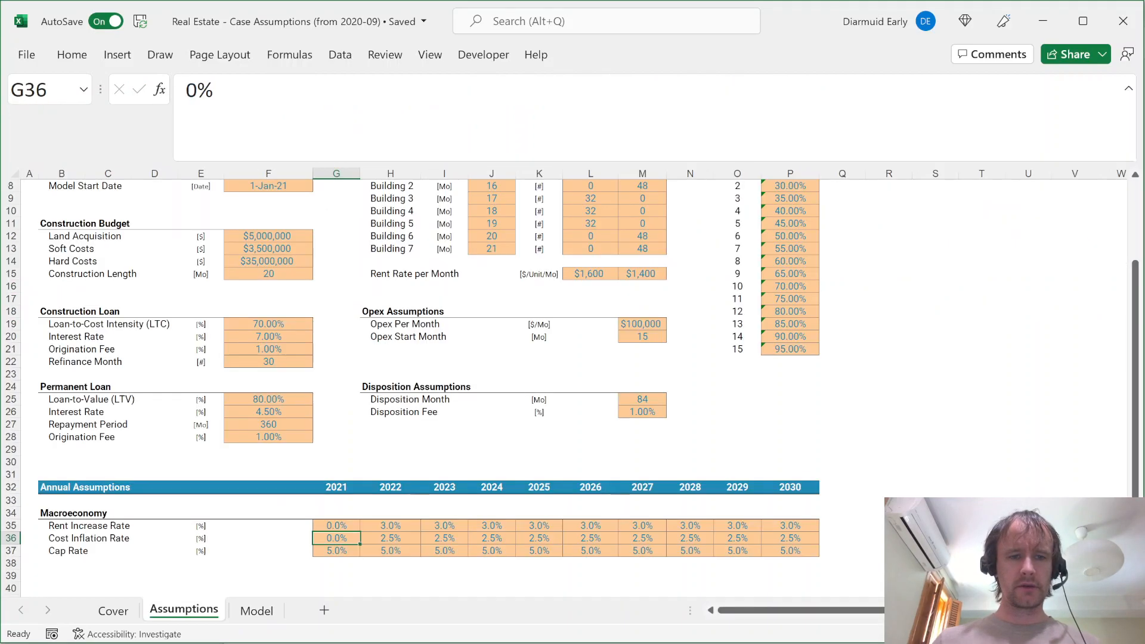
key(ctrl+Page_Down)
key(Up)
key(Down)
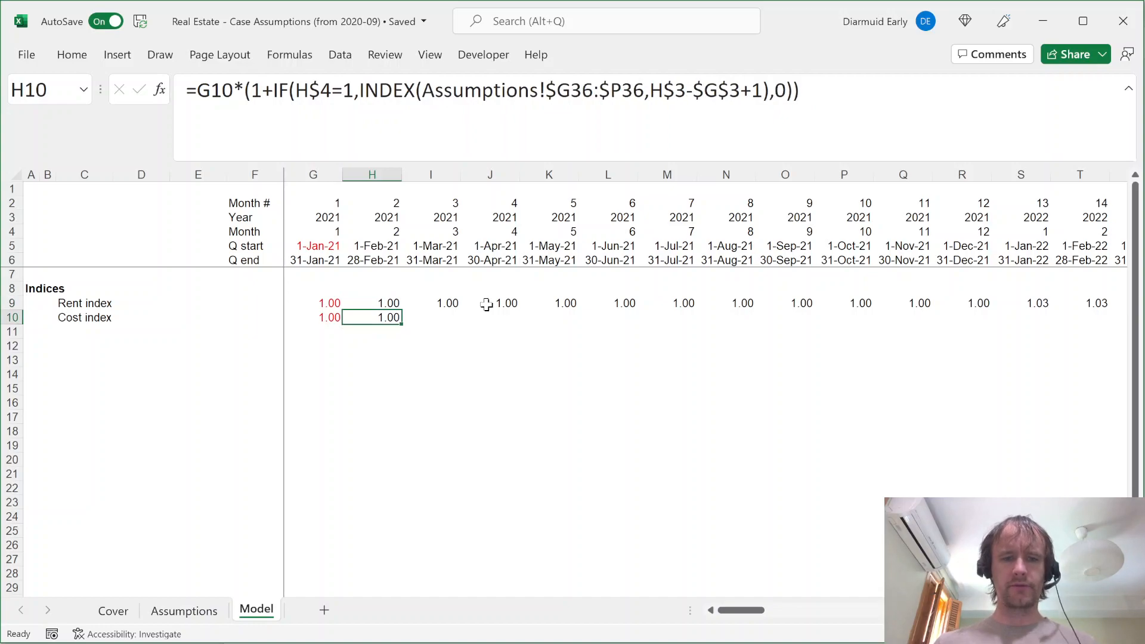
Fill the cost index formula from H10 across the timeline to December 2030 in column DV
key(shift+Right)
key(shift+Right)
key(shift+Right)
key(shift+Right)
key(shift+Right)
key(shift+Right)
key(shift+Right)
key(shift+Right)
key(shift+Right)
key(shift+Right)
key(shift+Right)
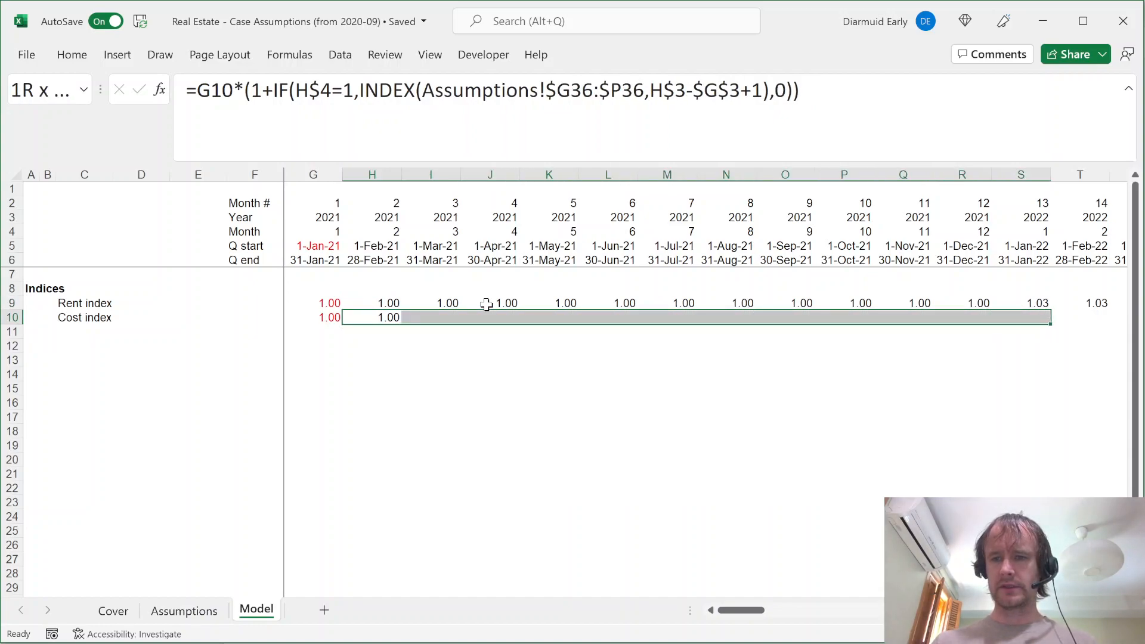
key(ctrl+shift+Right)
key(ctrl+r)
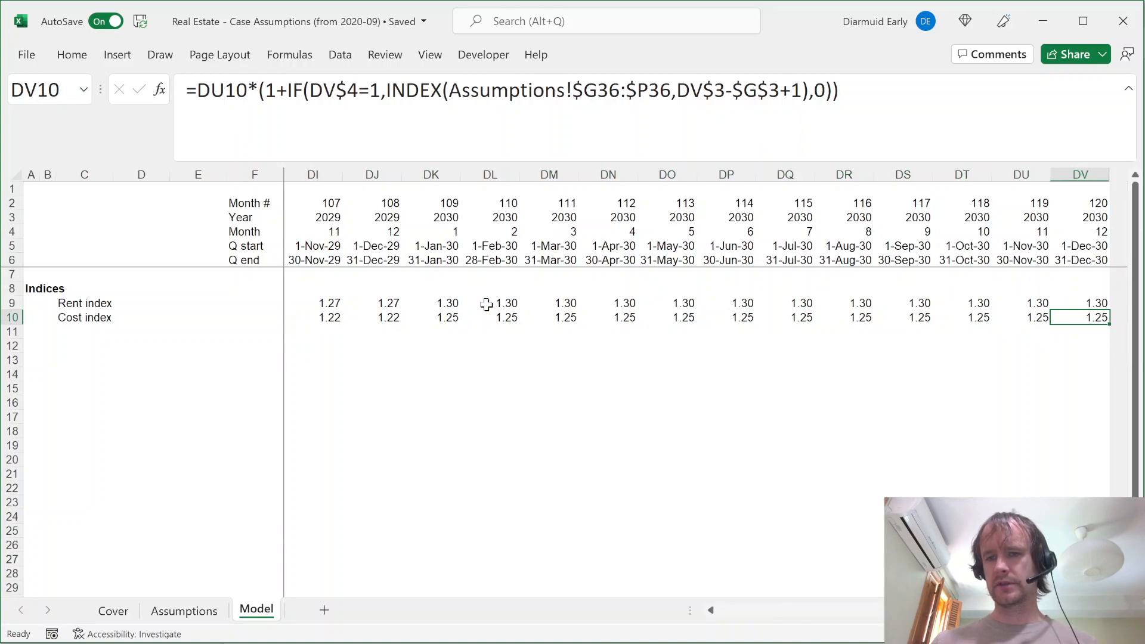
Review the building absorption months and the land acquisition cost on the Assumptions sheet
key(ctrl+Left)
key(Left)
key(Left)
key(Left)
key(Left)
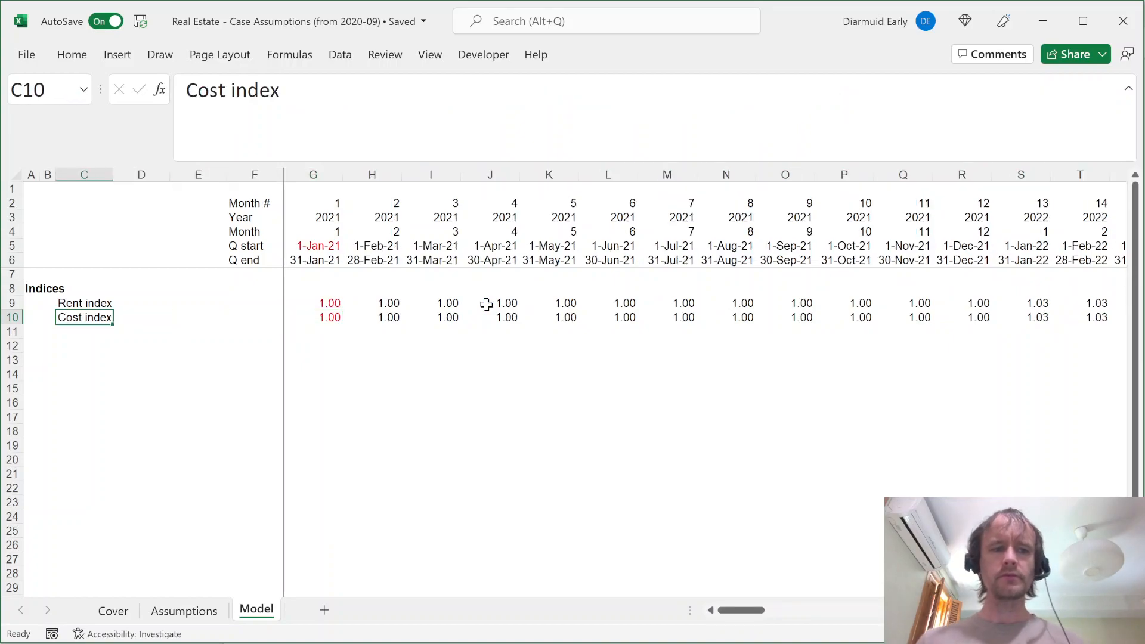
key(Down)
key(Left)
key(Down)
key(Left)
key(ctrl+Page_Up)
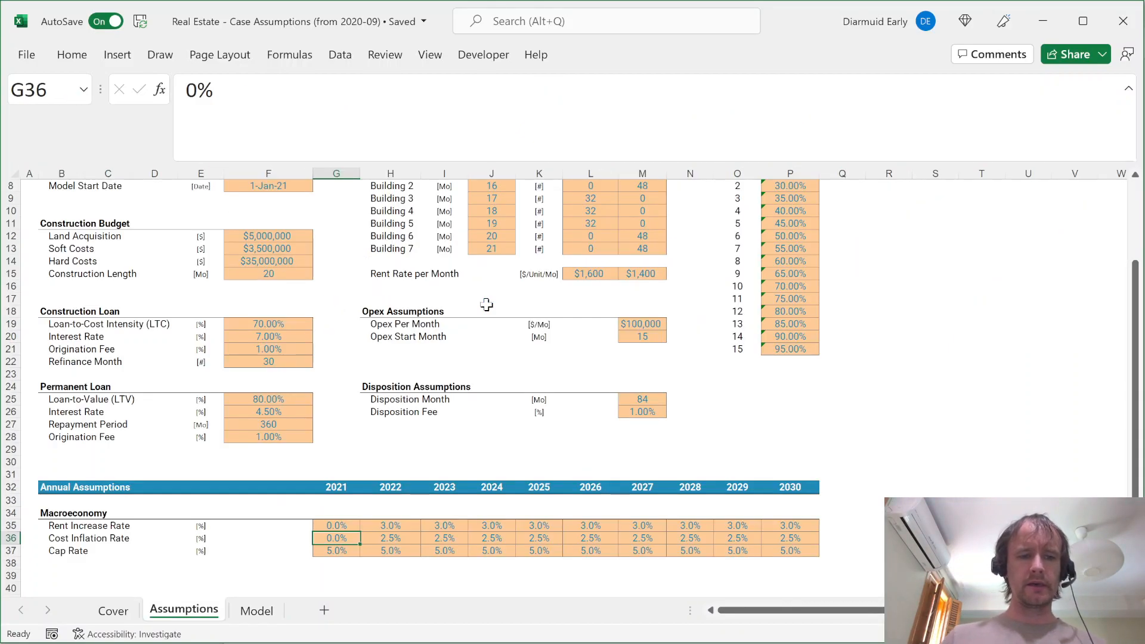
key(ctrl+Home)
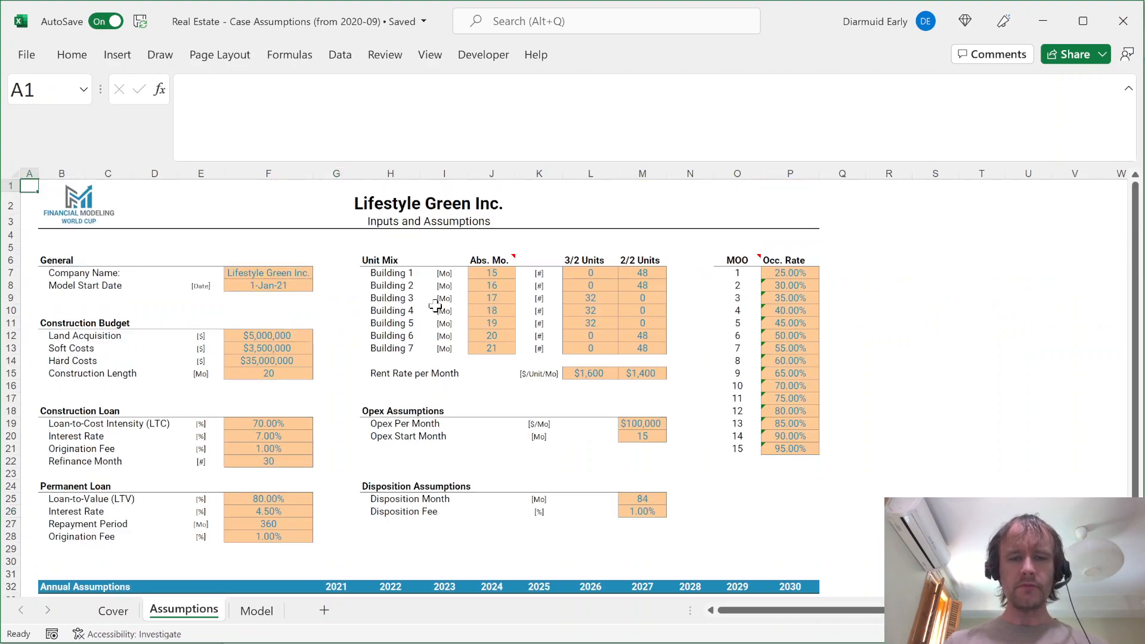
click(486, 272)
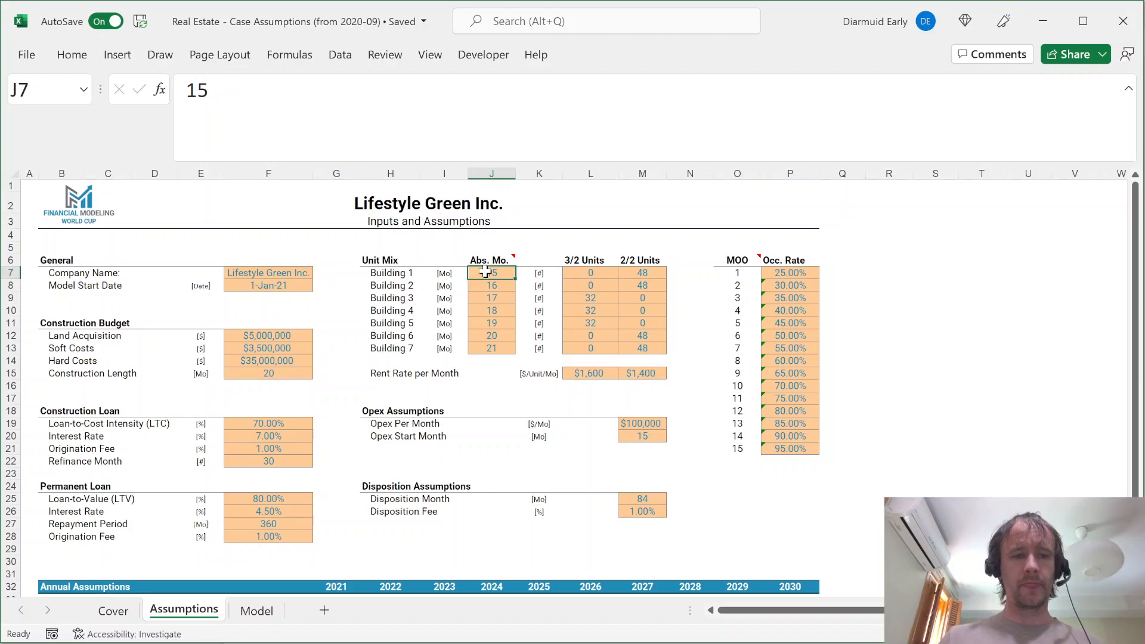
click(262, 336)
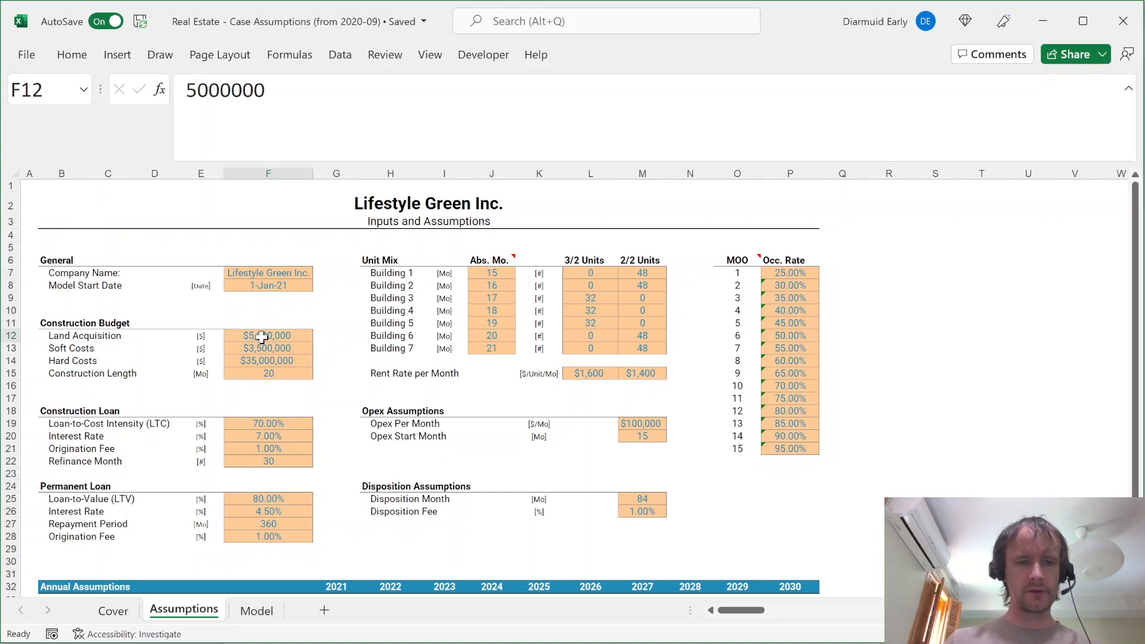
Insert a new column before the first month, column G, on the Model sheet
key(ctrl+Page_Down)
key(Up)
key(Up)
key(Right)
key(Up)
key(Up)
key(Right)
key(Right)
key(Right)
key(Up)
key(Up)
key(Right)
key(Right)
key(alt+h)
key(i)
key(c)
Switch to the Real Estate - Case Materials PDF and read the Construction section for the land acquisition timing
key(ctrl+Page_Up)
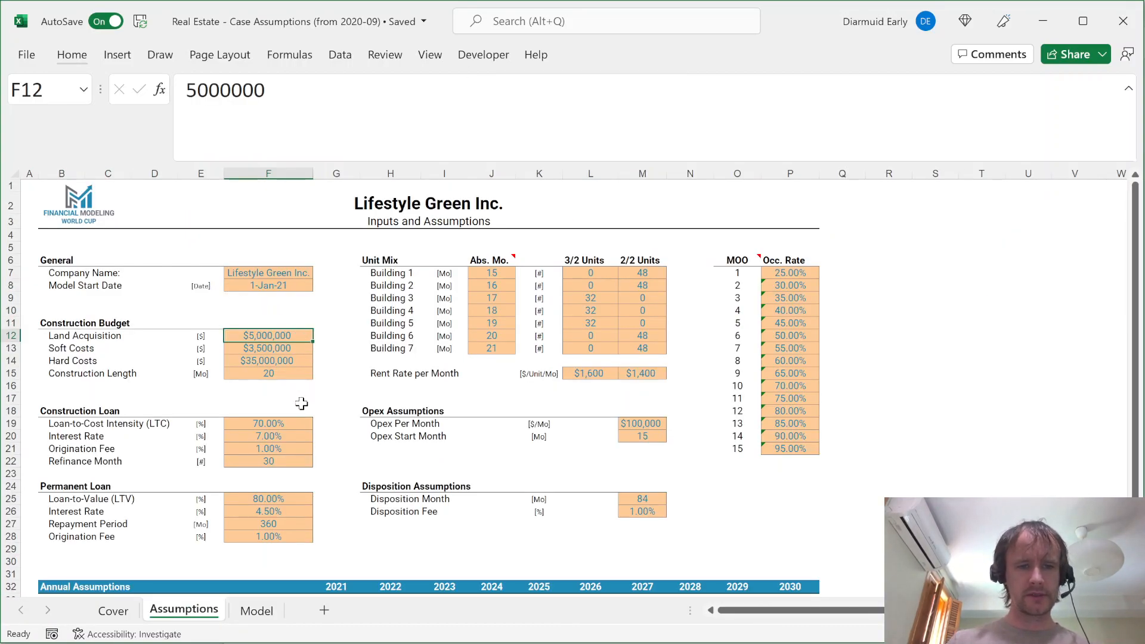
key(alt+Tab)
scroll(564, 370, up, 1)
scroll(564, 369, up, 10)
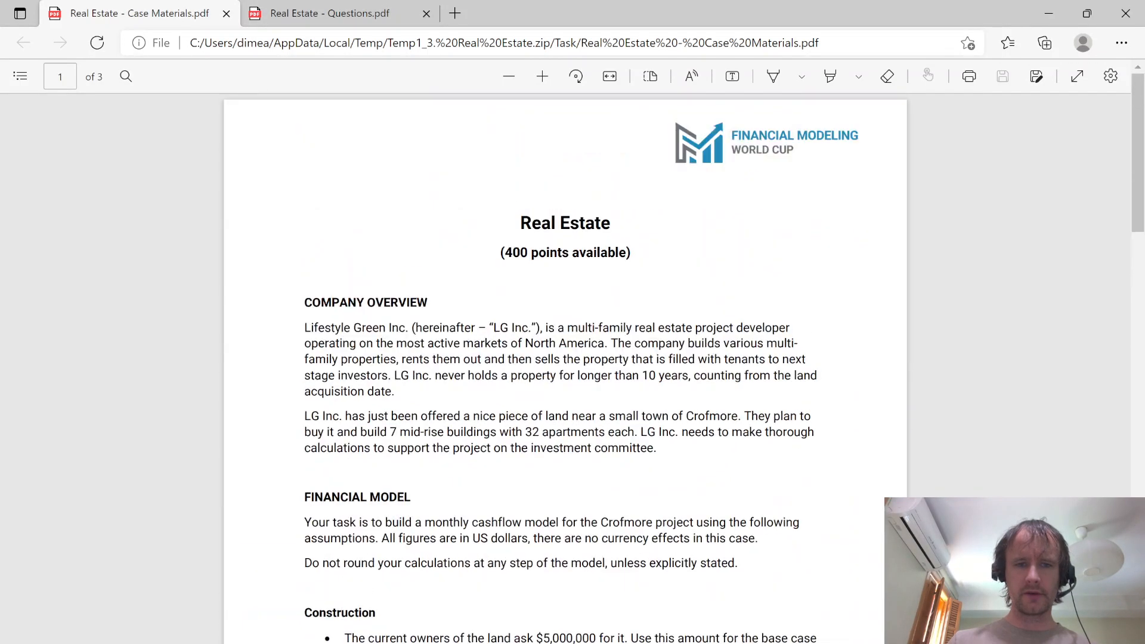
scroll(564, 370, down, 4)
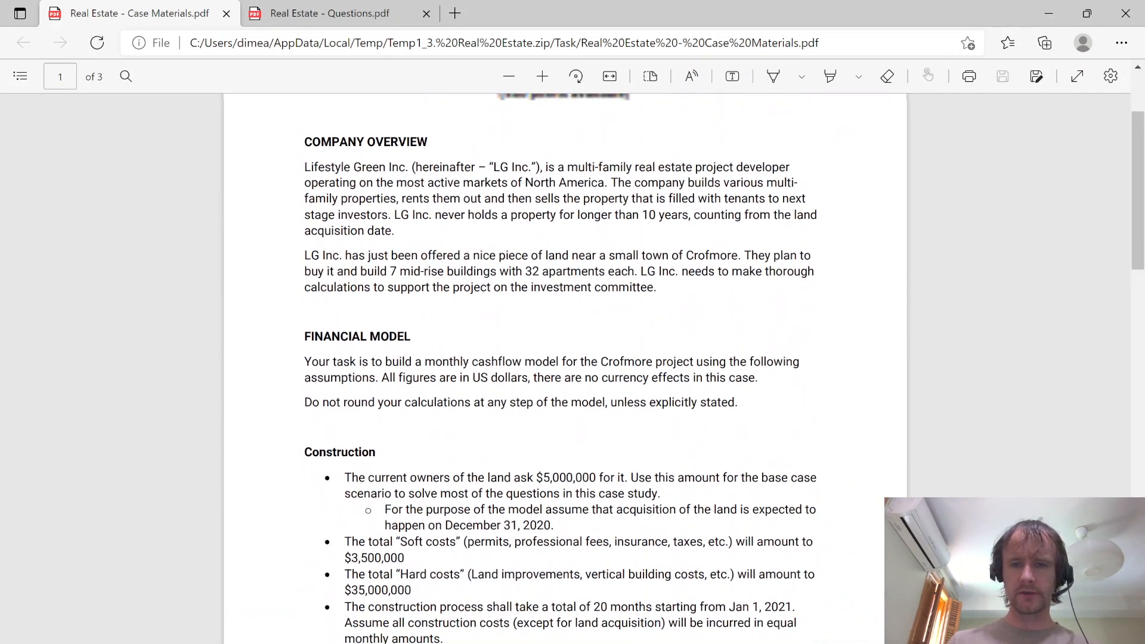
Search the case materials for "dece" and check the land acquisition date in the Construction section
scroll(564, 370, up, 1)
scroll(564, 370, down, 1)
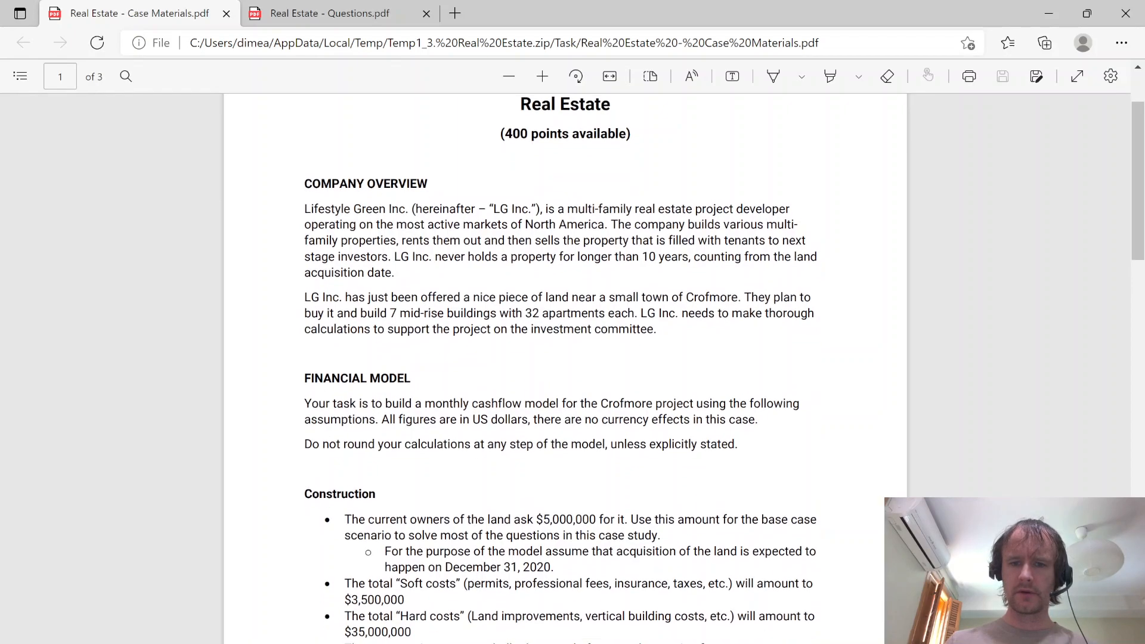
key(ctrl+f)
text(dece)
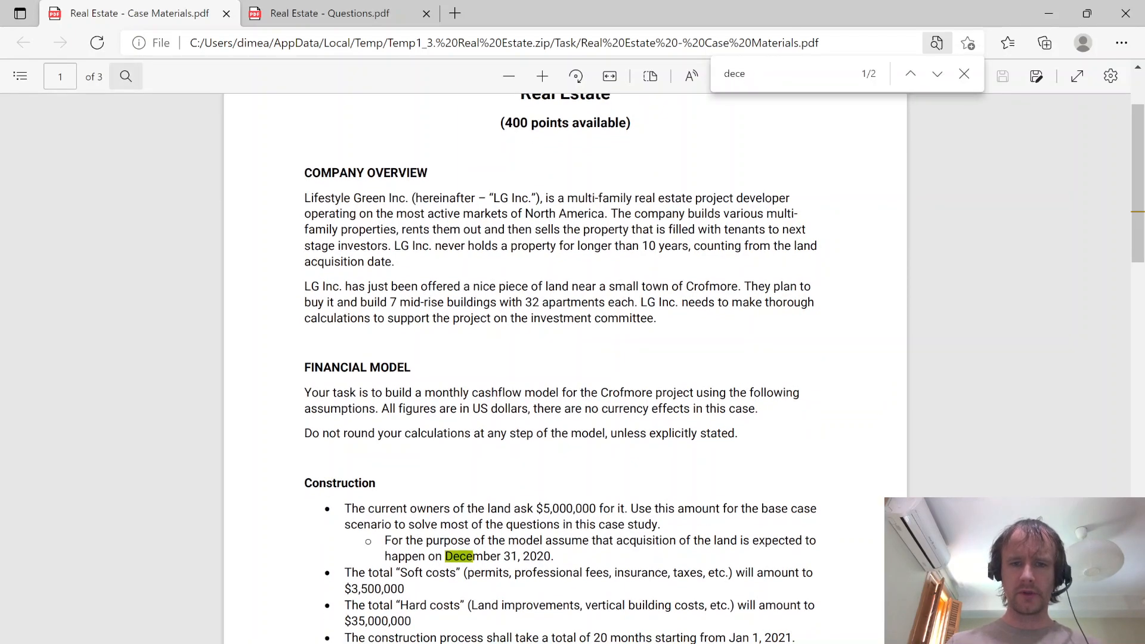
key(Escape)
drag(453, 556, 551, 556)
click(575, 564)
Return to the Excel Model sheet and enter =H5-1 in G6 as the period end date before the first month
key(alt+Tab)
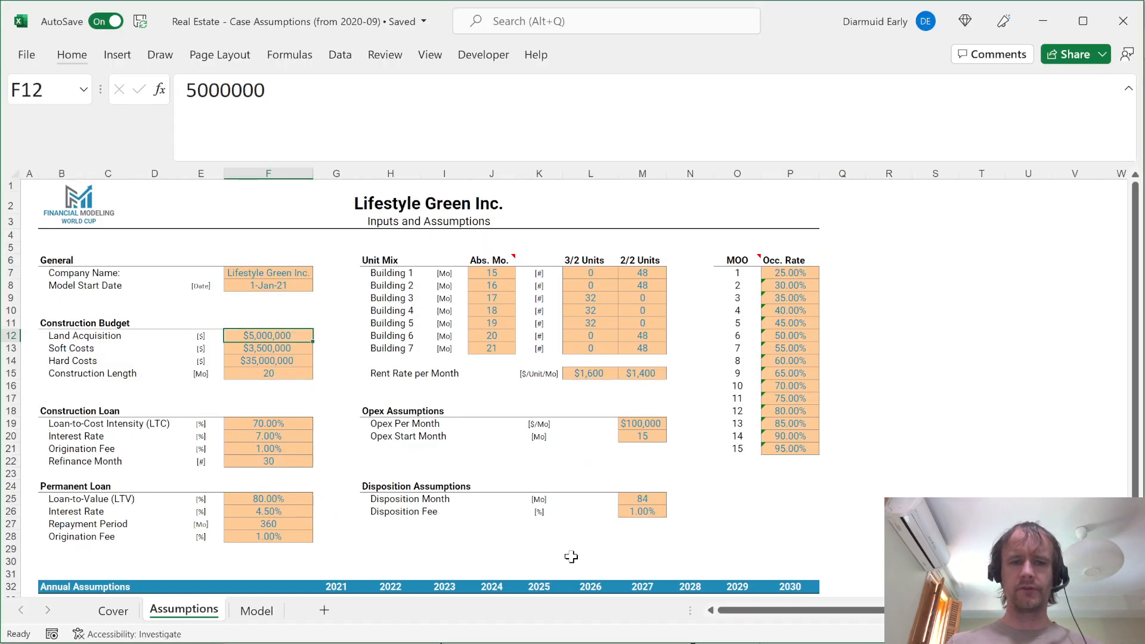
key(ctrl+Page_Down)
key(Right)
key(Up)
key(Down)
key(Left)
text(=)
key(Up)
key(Right)
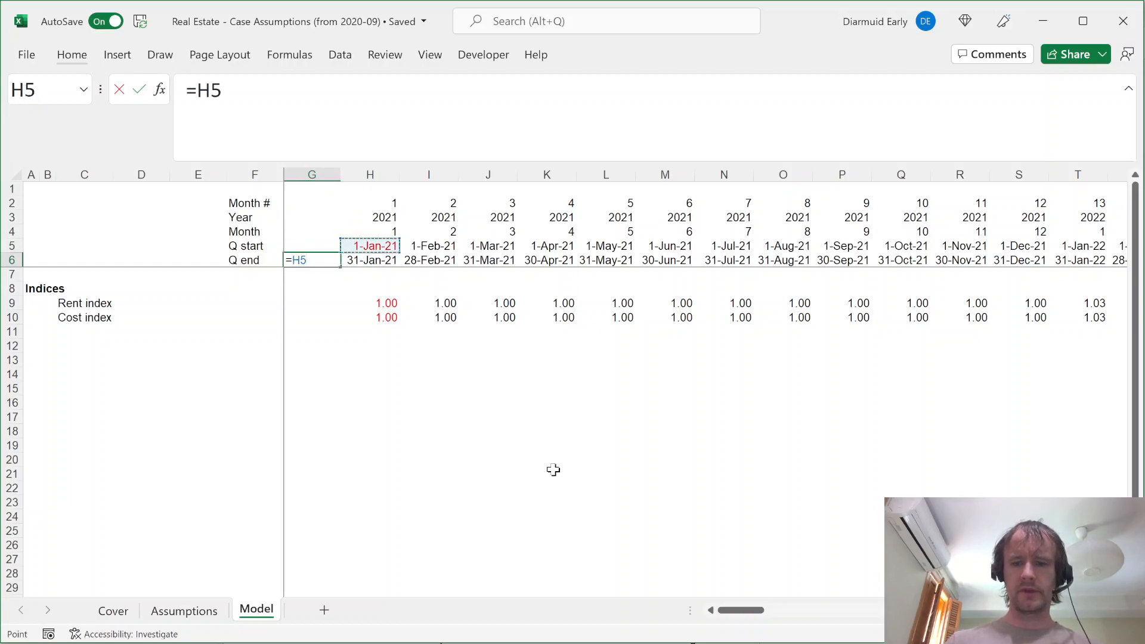
text(-1)
key(Return)
key(Up)
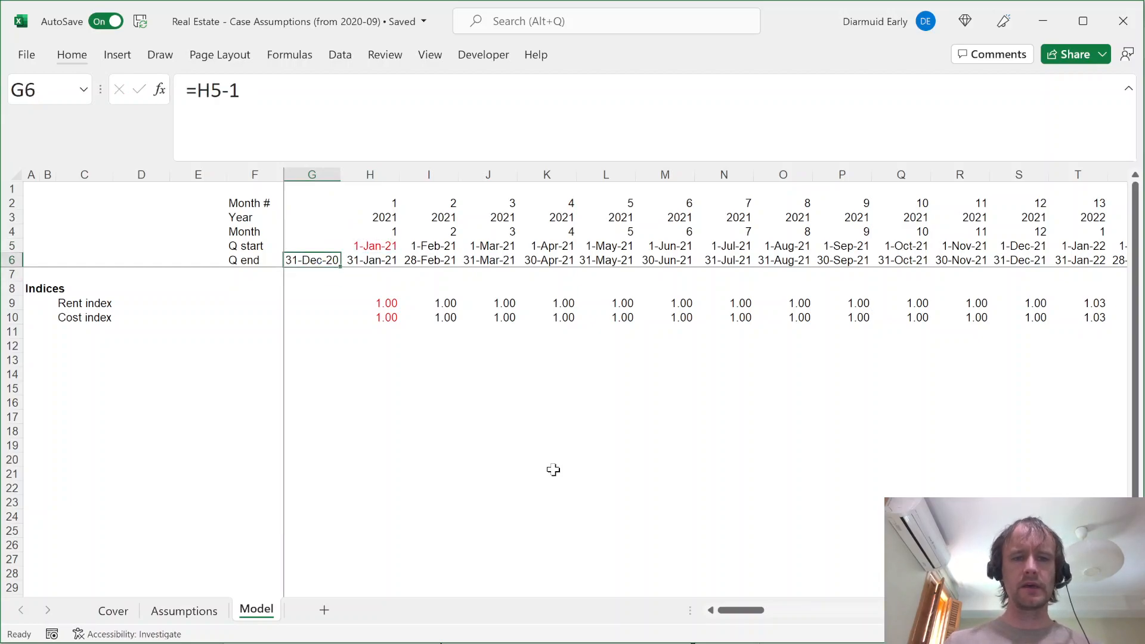
Add an "Investment" section heading in A12
key(ctrl+shift+Right)
key(Left)
key(Right)
key(Down)
key(Down)
key(Down)
key(Down)
key(Left)
key(Left)
key(Left)
key(Down)
key(Down)
key(Left)
key(Left)
key(Left)
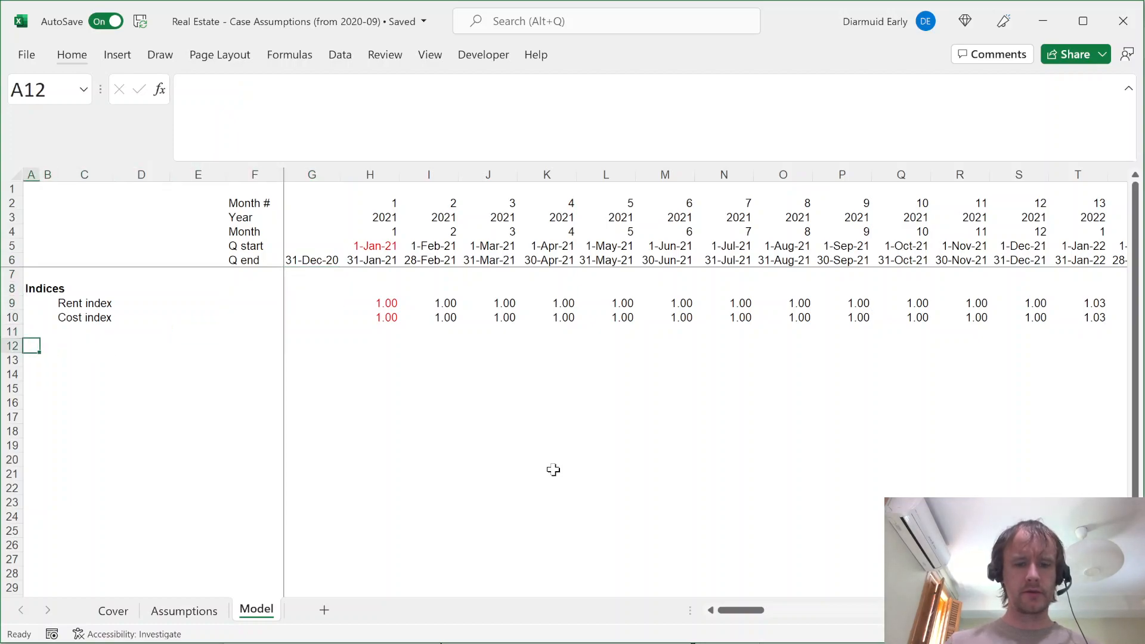
text(Investment)
key(Return)
Enter the label "Land acquisition" in C13
key(Right)
key(Right)
text(Land acqusi)
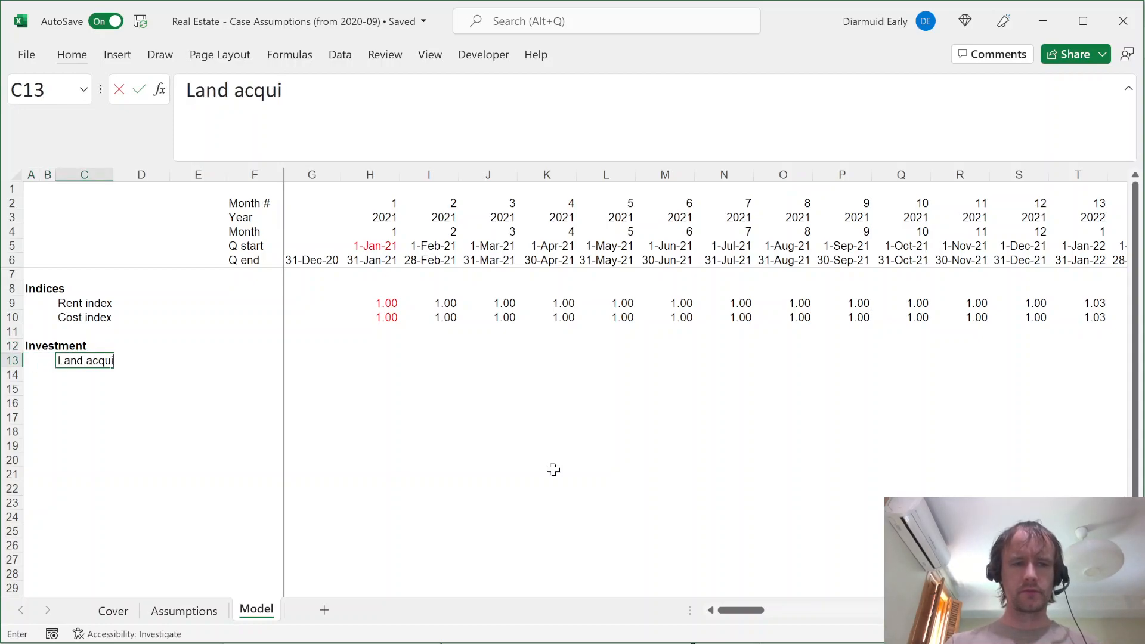
text(ition)
key(Return)
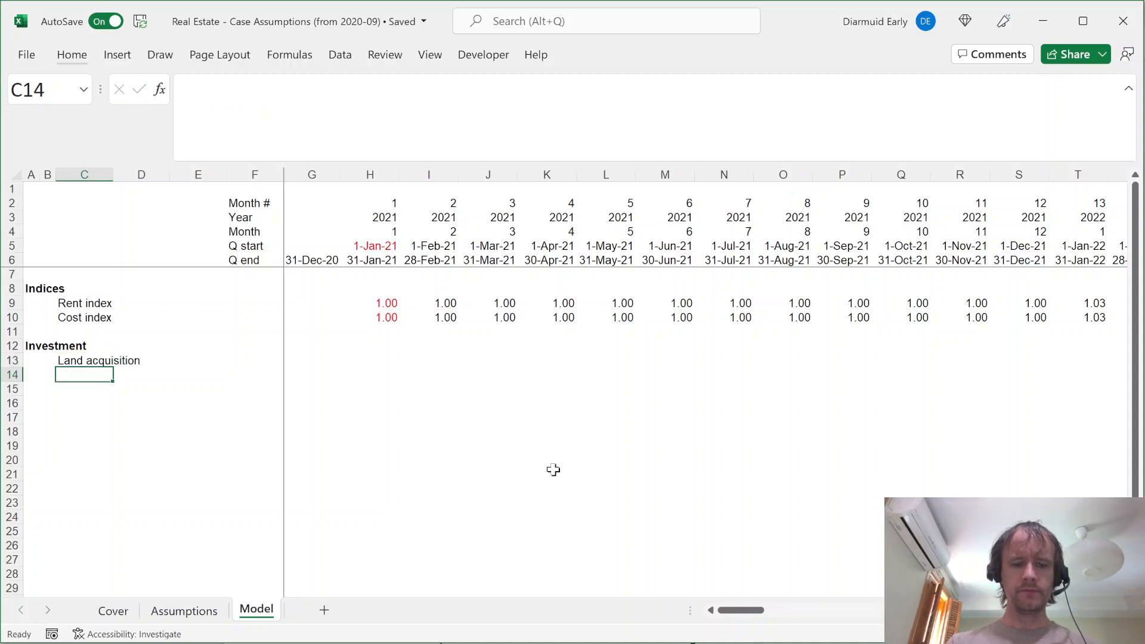
Link the row labels in C13:C15 to the Land Acquisition, Soft Costs and Hard Costs labels in Assumptions B12:B14
key(Up)
key(ctrl+Page_Up)
key(Down)
key(ctrl+Page_Down)
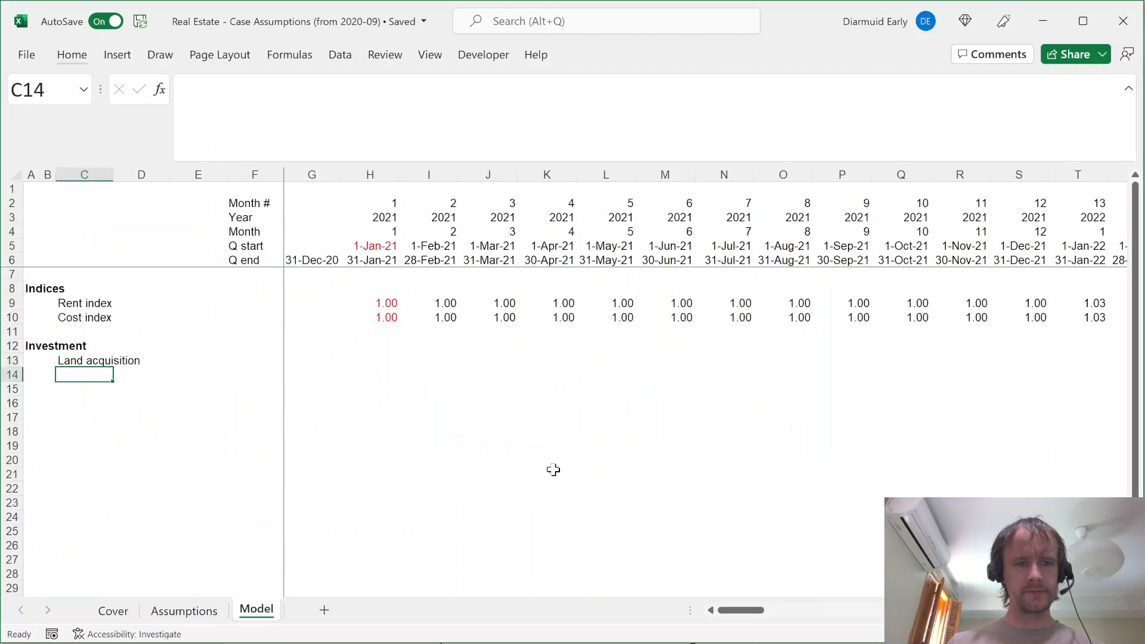
key(shift+Down)
key(ctrl+Page_Up)
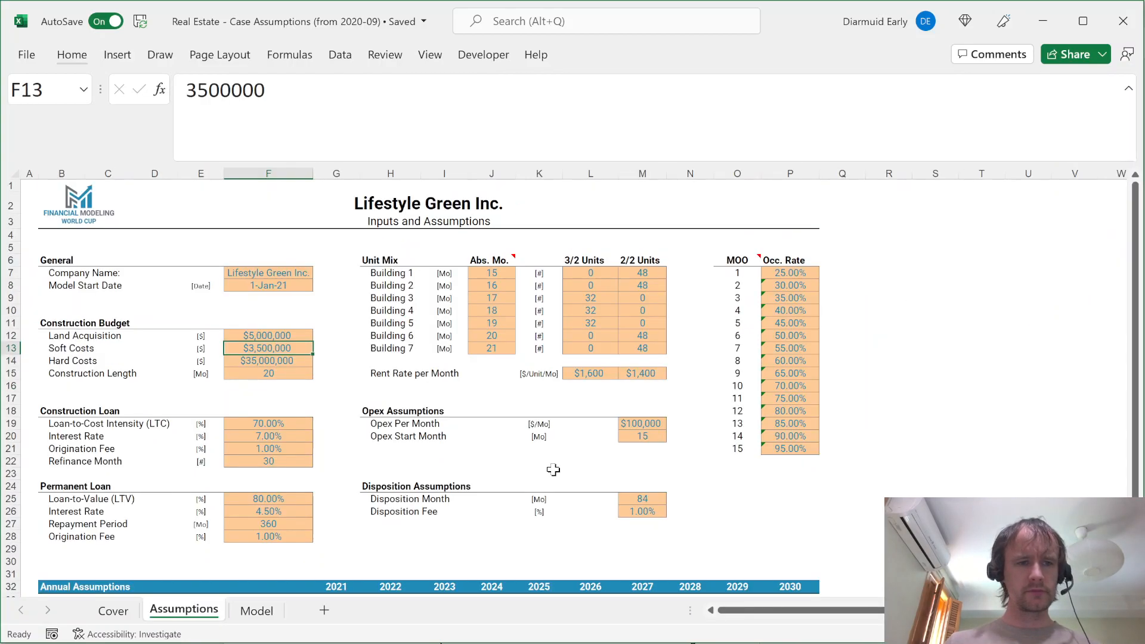
key(ctrl+Page_Down)
key(Up)
key(shift+Down)
key(shift+Down)
text(=)
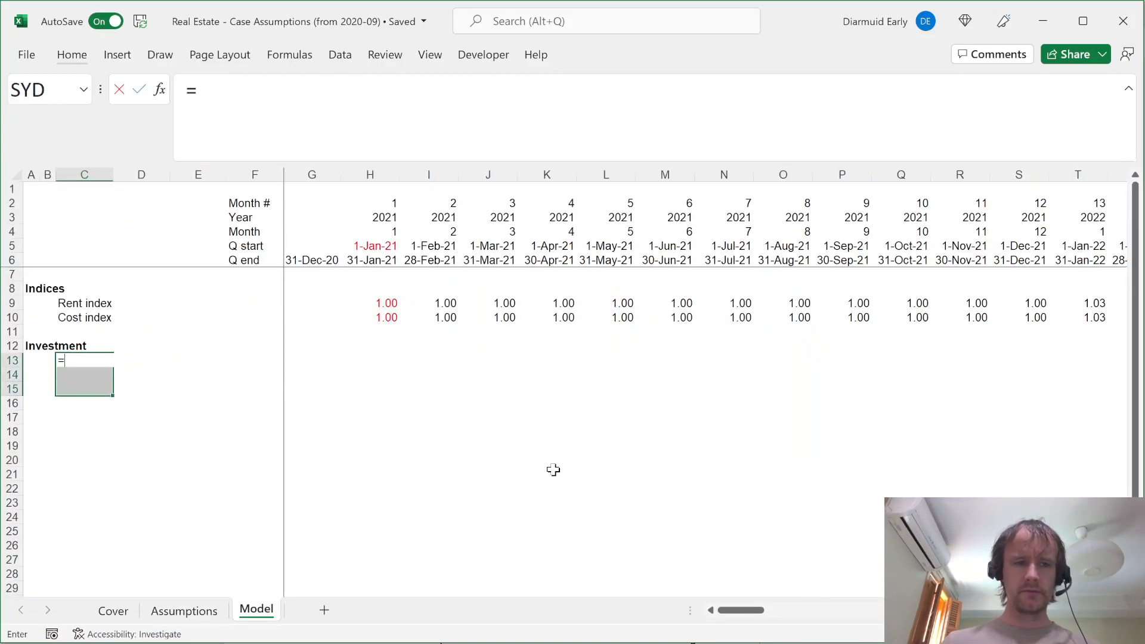
key(ctrl+Page_Up)
click(67, 335)
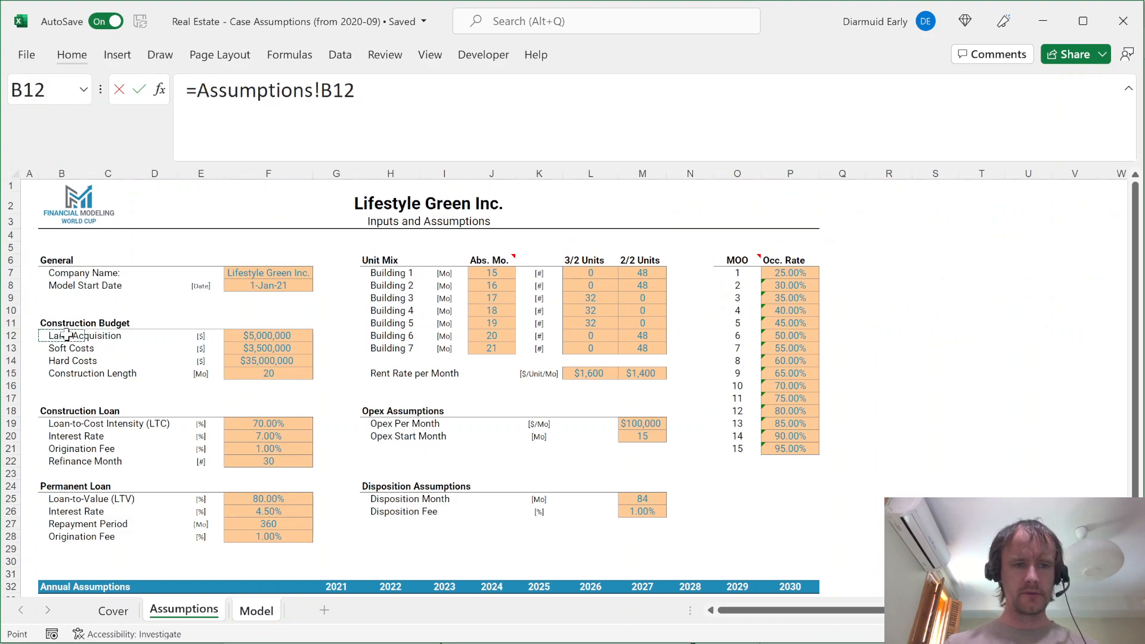
key(shift+Down)
key(shift+Down)
key(Return)
Enter =-Assumptions!F12 in G13 to show the land acquisition as a cost before the first month
key(Up)
key(Right)
key(Right)
key(Right)
key(Right)
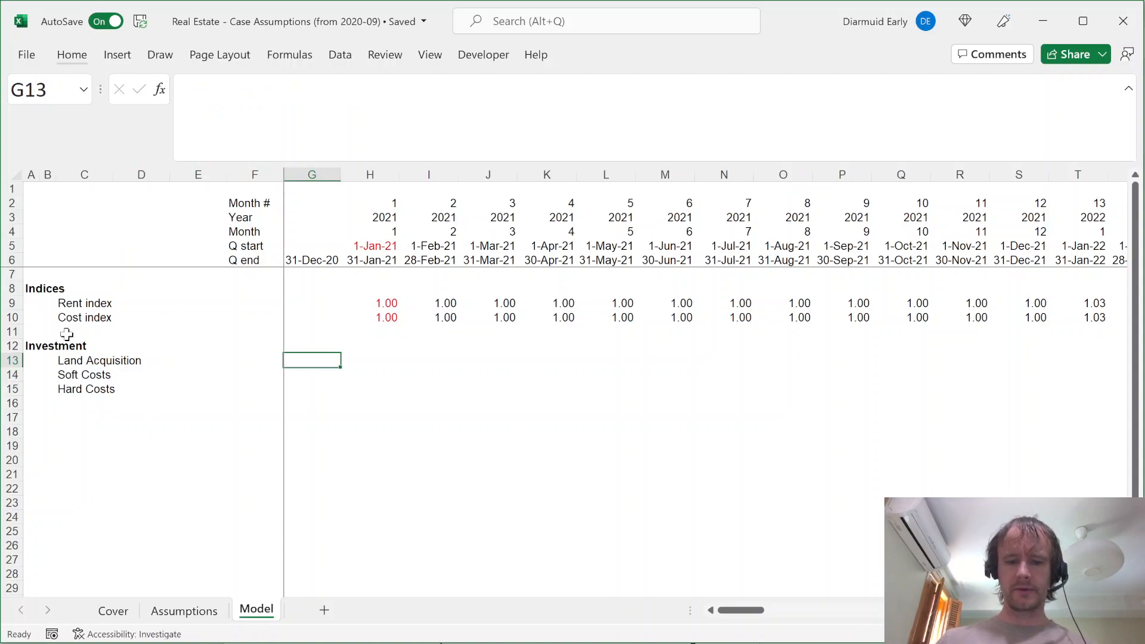
text(=-)
key(ctrl+Page_Down)
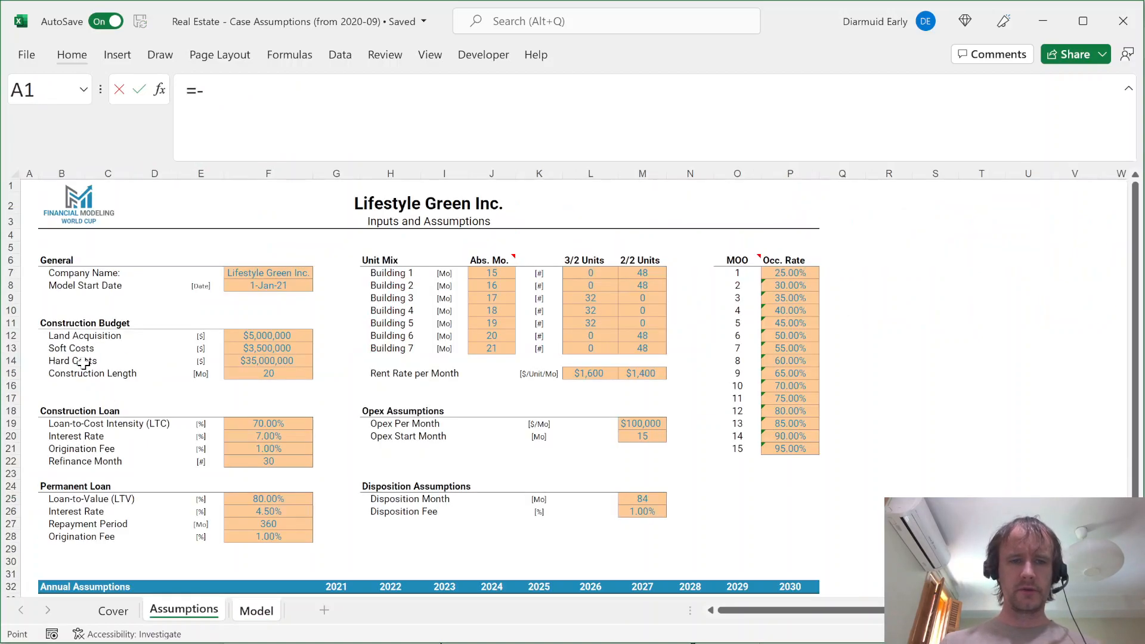
click(256, 335)
key(Return)
key(Up)
key(Right)
Apply the custom number format #,##0;-#,##0;- to the three investment rows across the timeline, G13:DW15
key(Left)
key(shift+Down)
key(shift+Down)
key(ctrl+shift+Right)
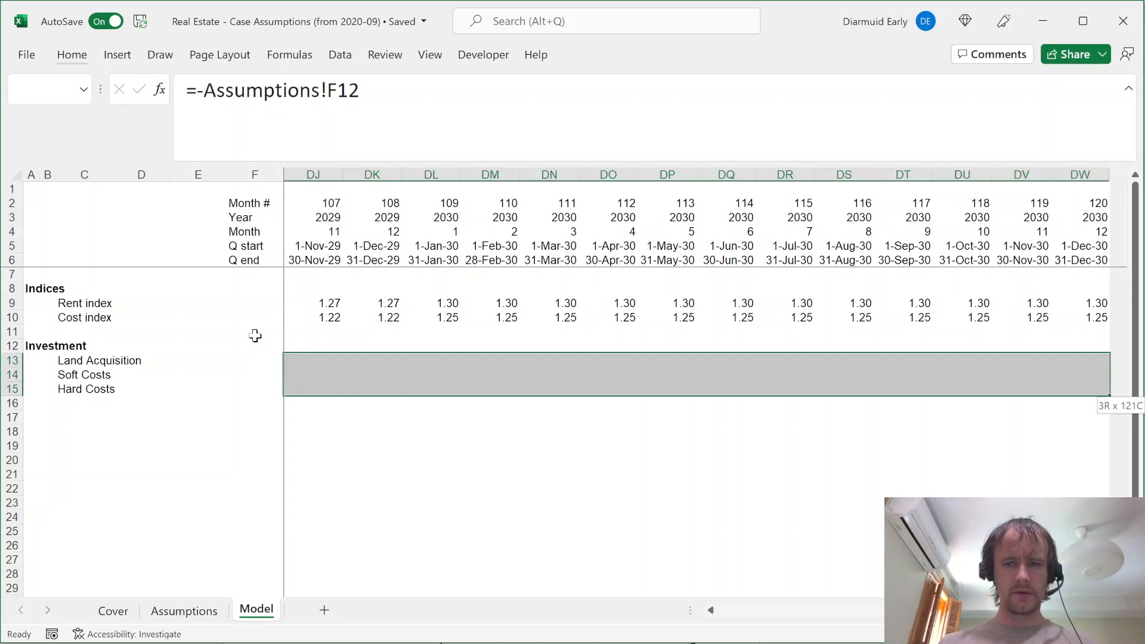
key(ctrl+1)
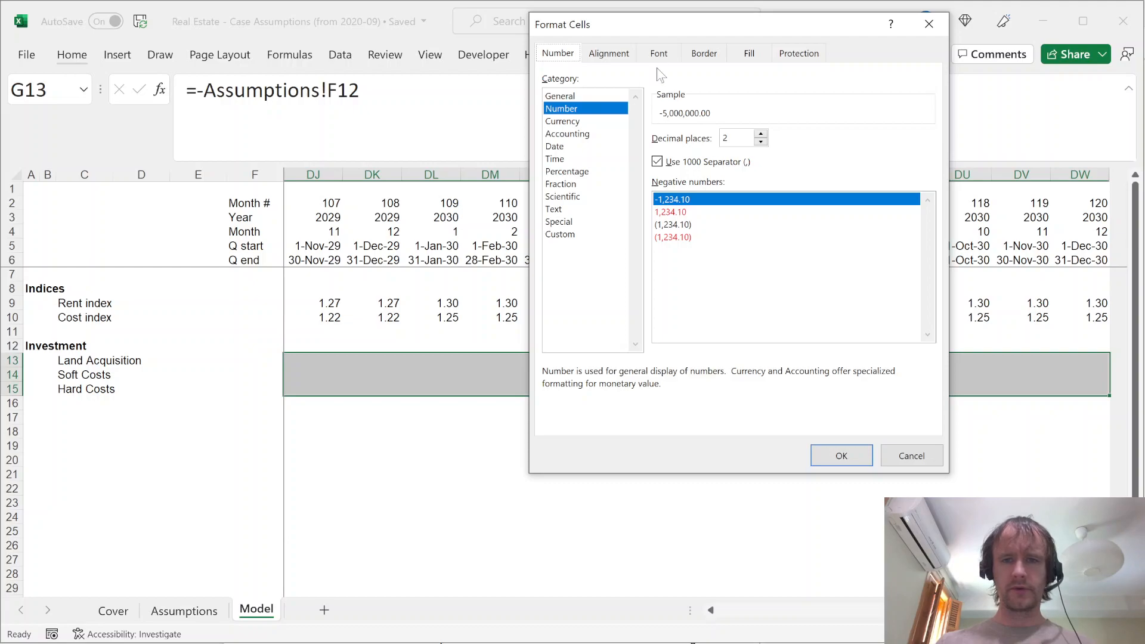
click(761, 141)
click(760, 141)
click(587, 238)
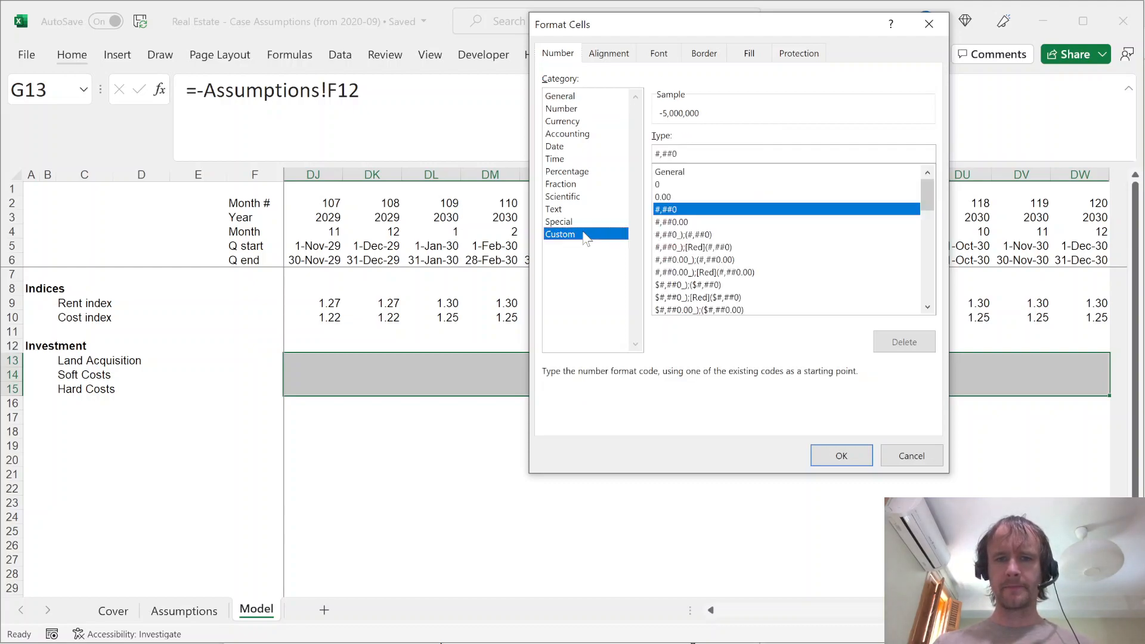
key(Tab)
key(End)
text(;-#,##0;-)
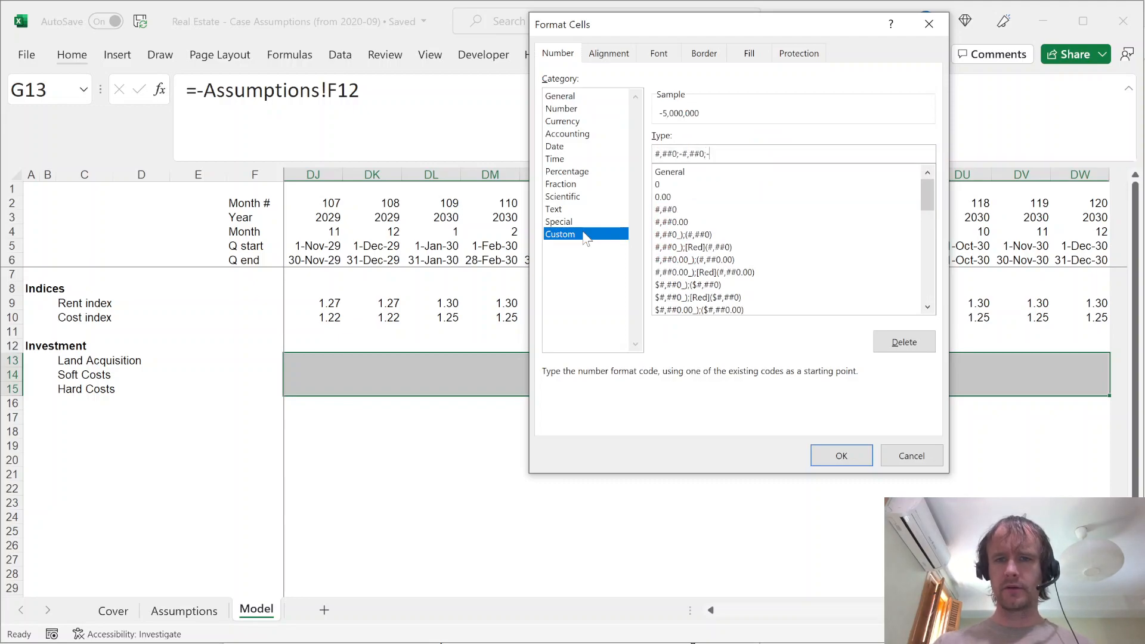
key(Return)
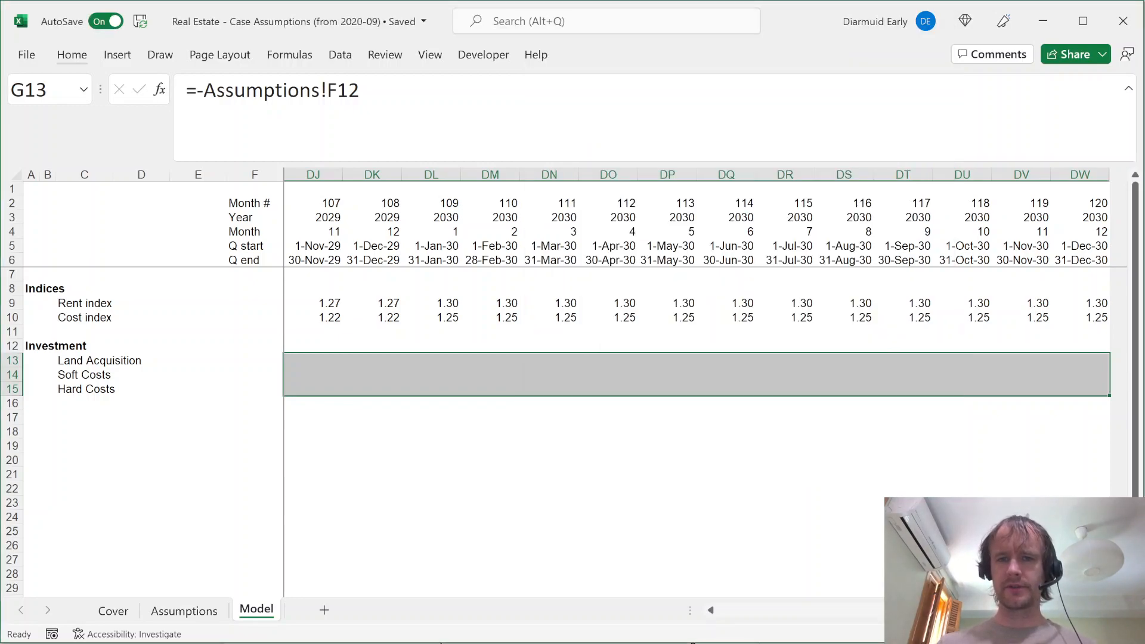
Autofit the width of column G to the land acquisition amount in G13
key(Left)
key(Right)
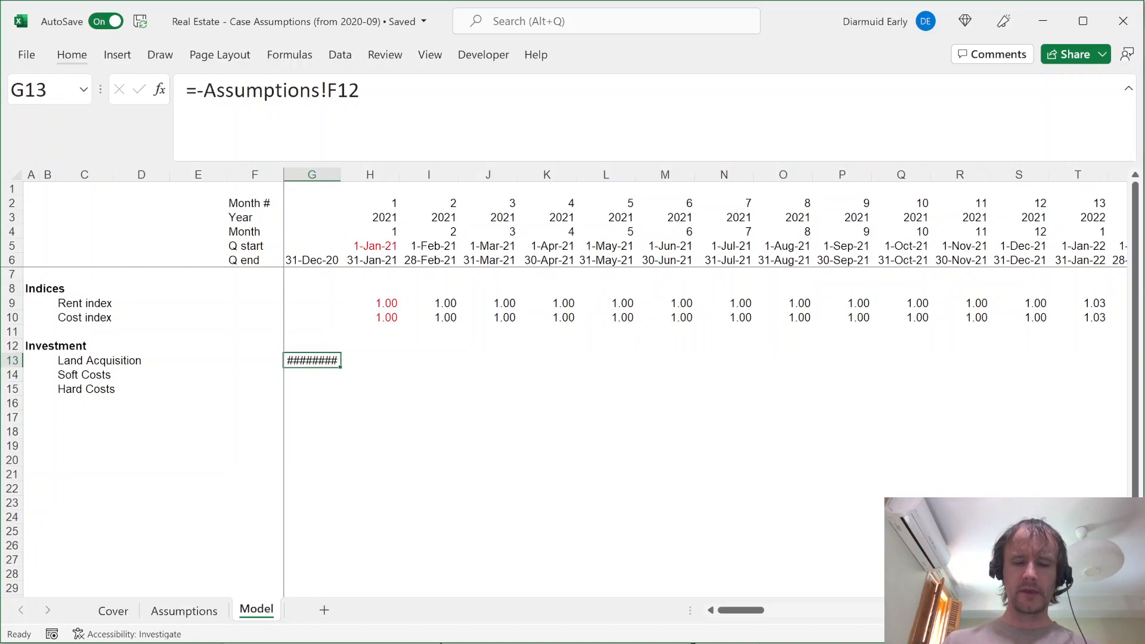
key(alt+h)
key(o)
key(i)
Copy G13's formatting across the rest of the land acquisition row
key(ctrl+c)
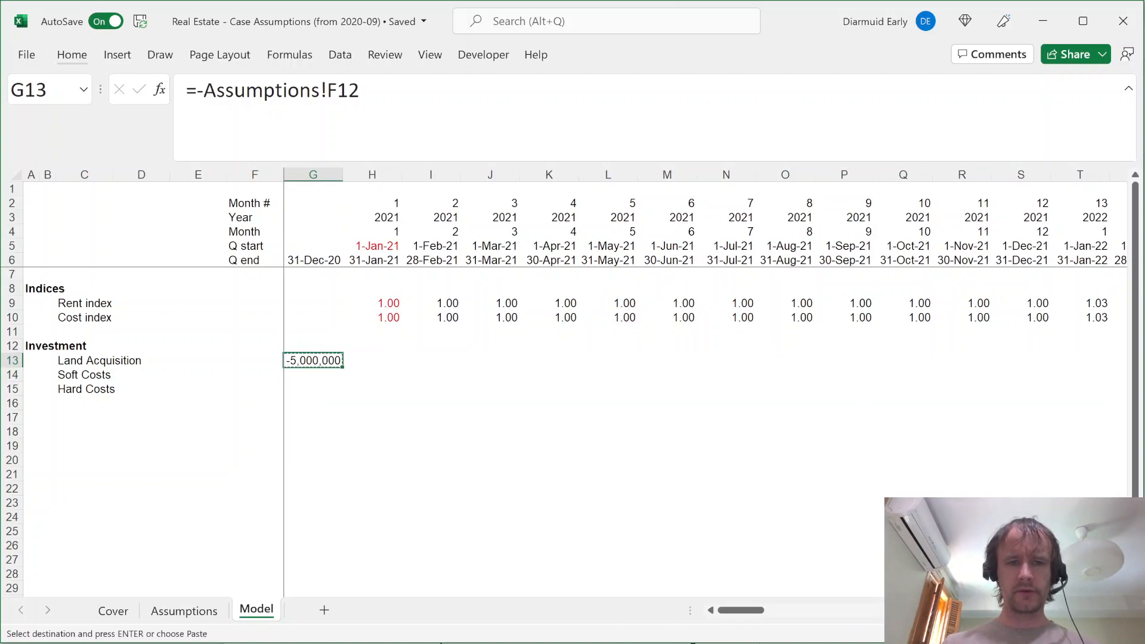
key(ctrl+shift+Right)
key(ctrl+alt+v)
key(Return)
key(Left)
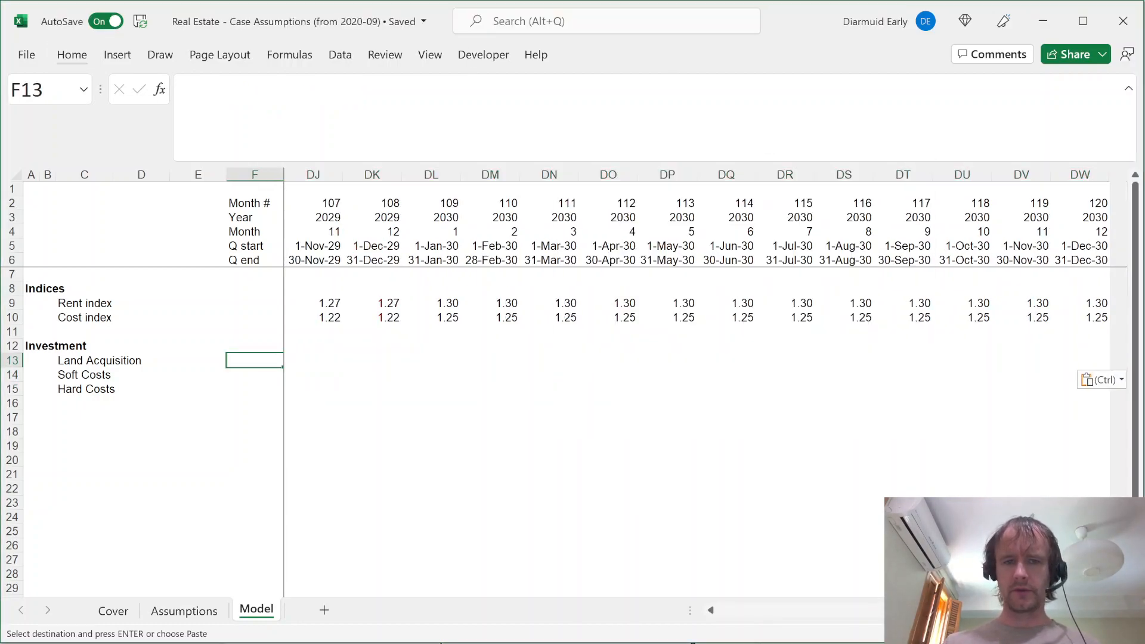
Set the font color of the land acquisition cell G13 to standard red
key(Right)
key(alt+h)
key(f)
key(c)
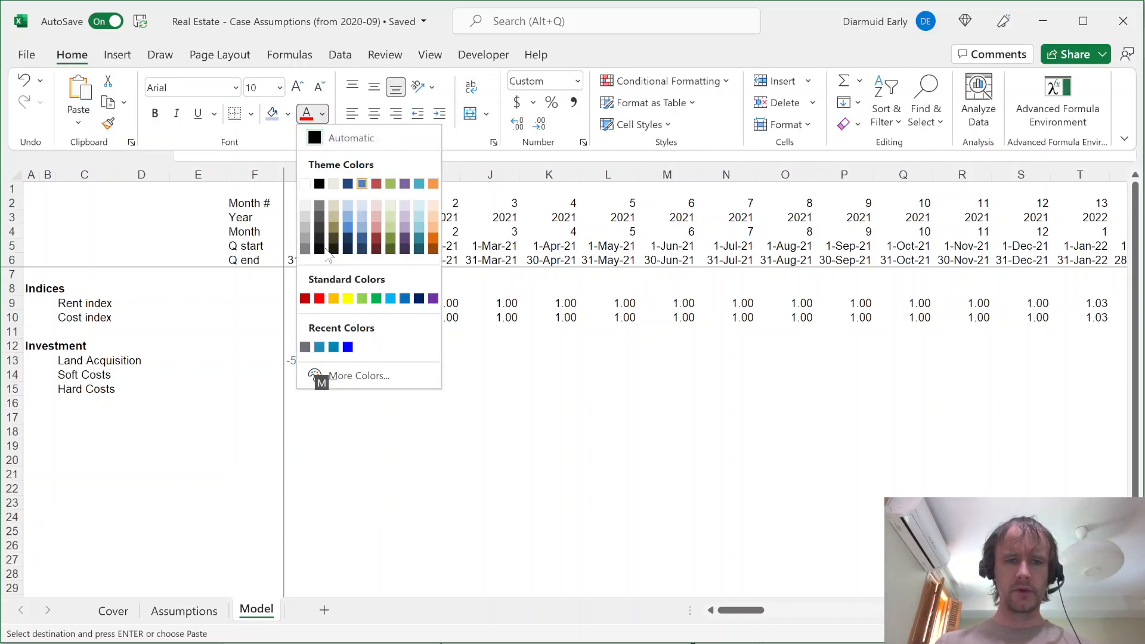
click(319, 298)
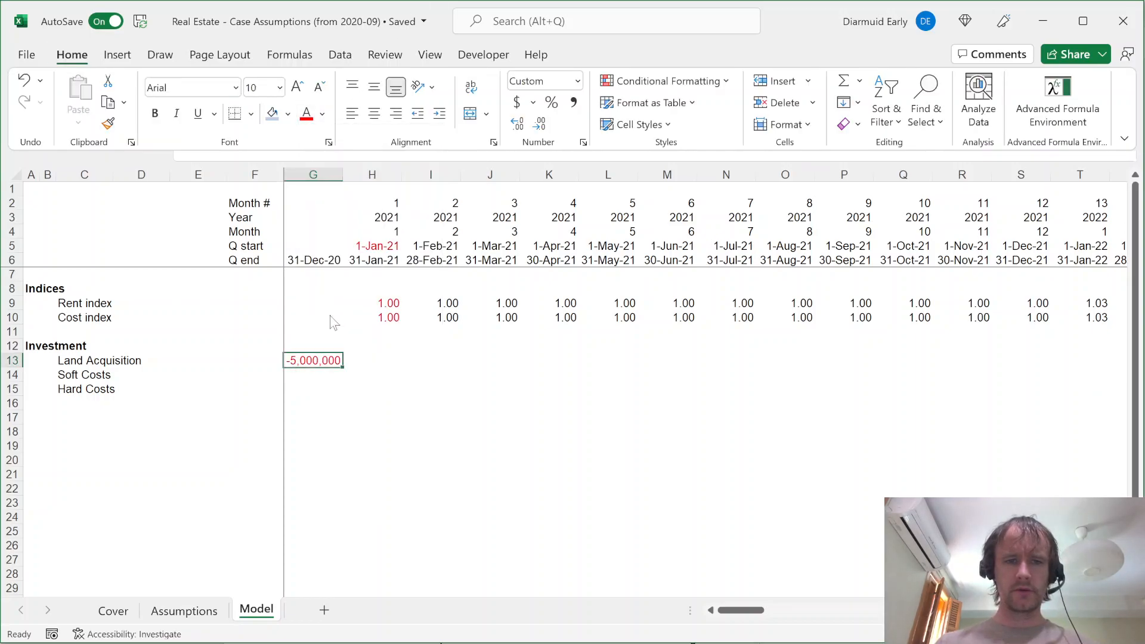
Check the construction length on the Assumptions sheet and begin an IF formula in Model cell H14 for the soft costs
click(364, 374)
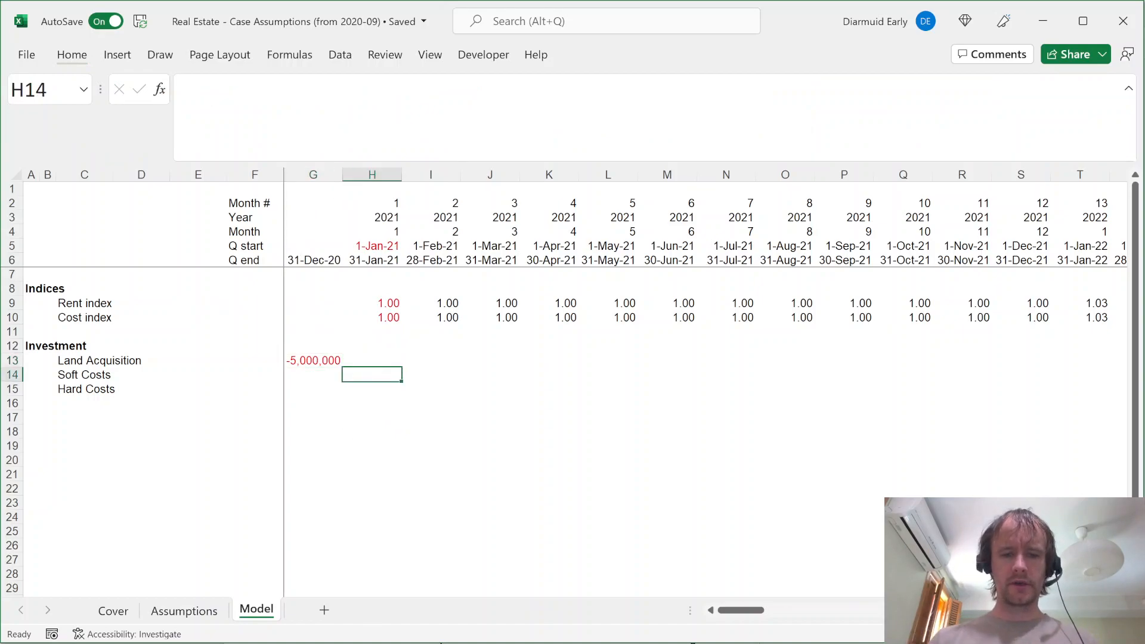
key(ctrl+Page_Up)
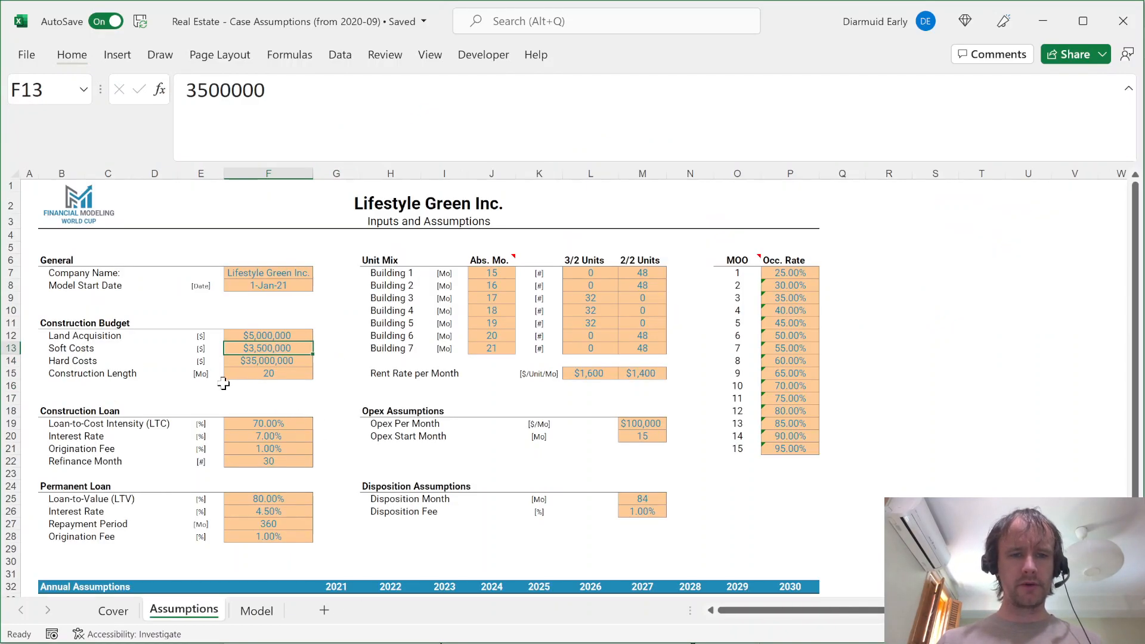
click(256, 372)
key(ctrl+Page_Down)
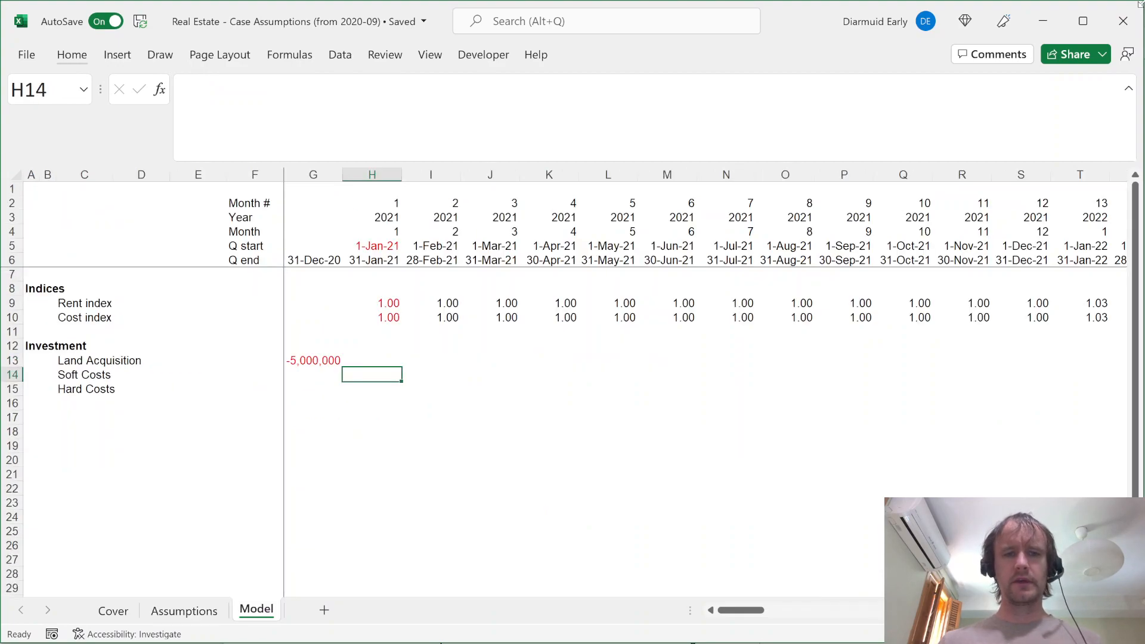
text(=IF()
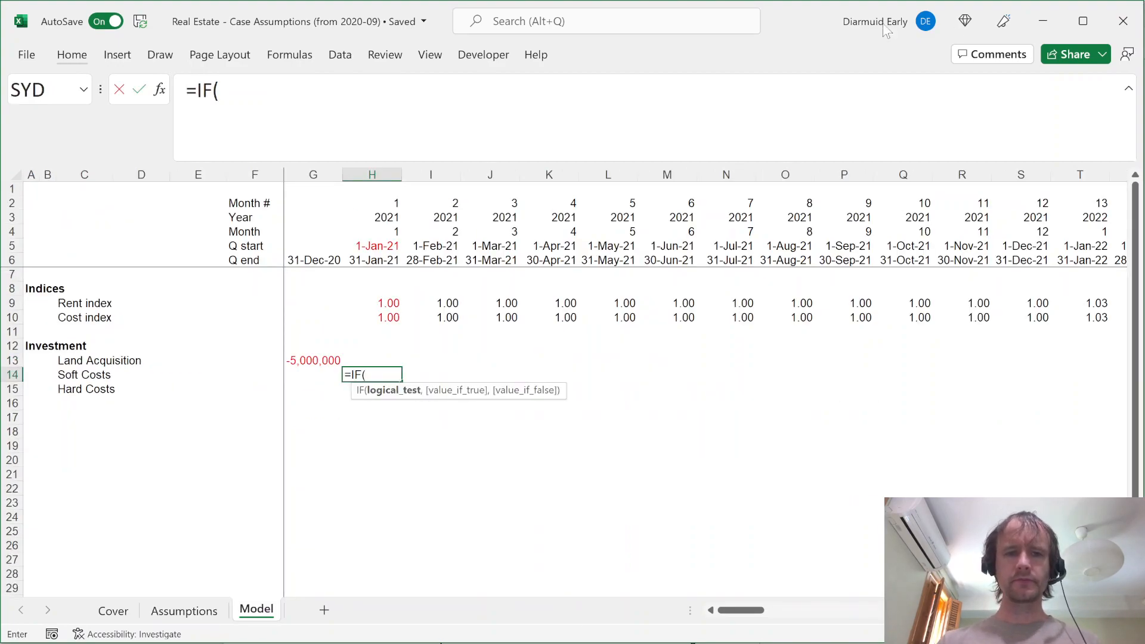
drag(380, 207, 419, 269)
key(shift+Right)
key(shift+Right)
key(shift+Right)
key(shift+Right)
key(shift+Right)
key(shift+Right)
key(shift+Right)
key(shift+Right)
key(shift+Right)
key(shift+Right)
key(shift+Right)
key(shift+Right)
key(shift+Right)
key(shift+Right)
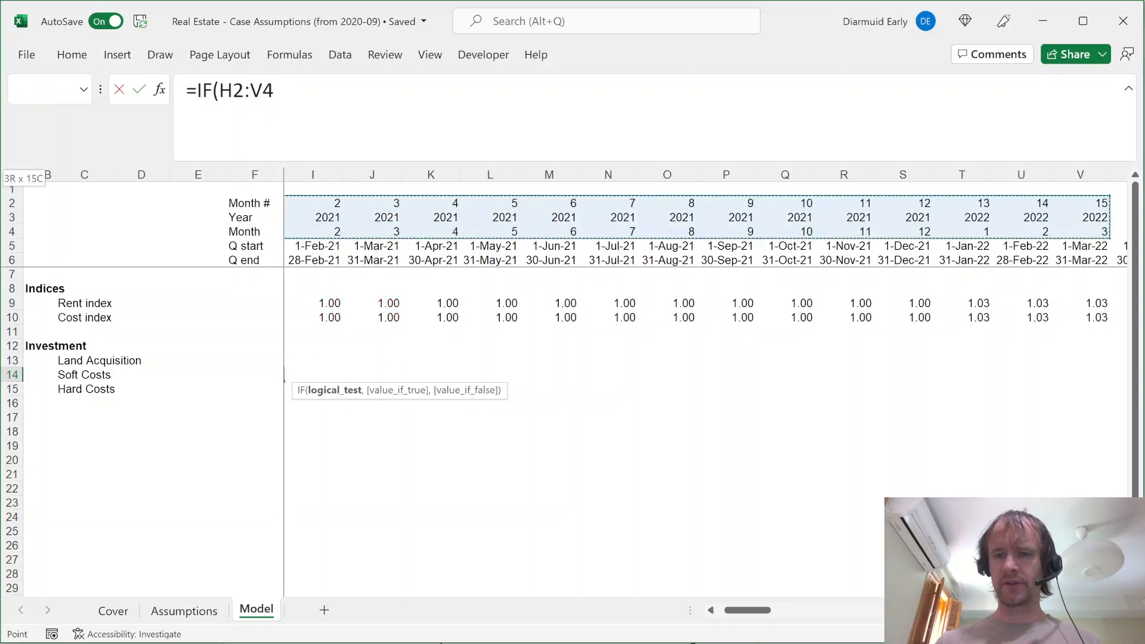
key(ctrl+shift+Right)
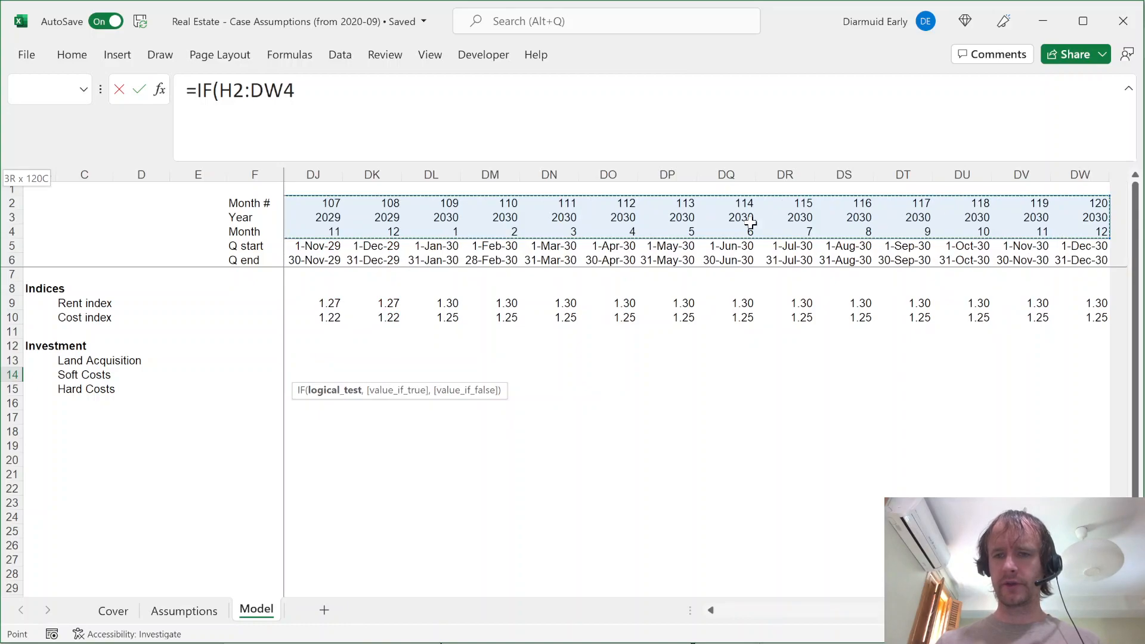
Set the logical test of H14's IF formula to H$2<=Assumptions!$F$15, comparing the month number with the construction length
key(Left)
key(Right)
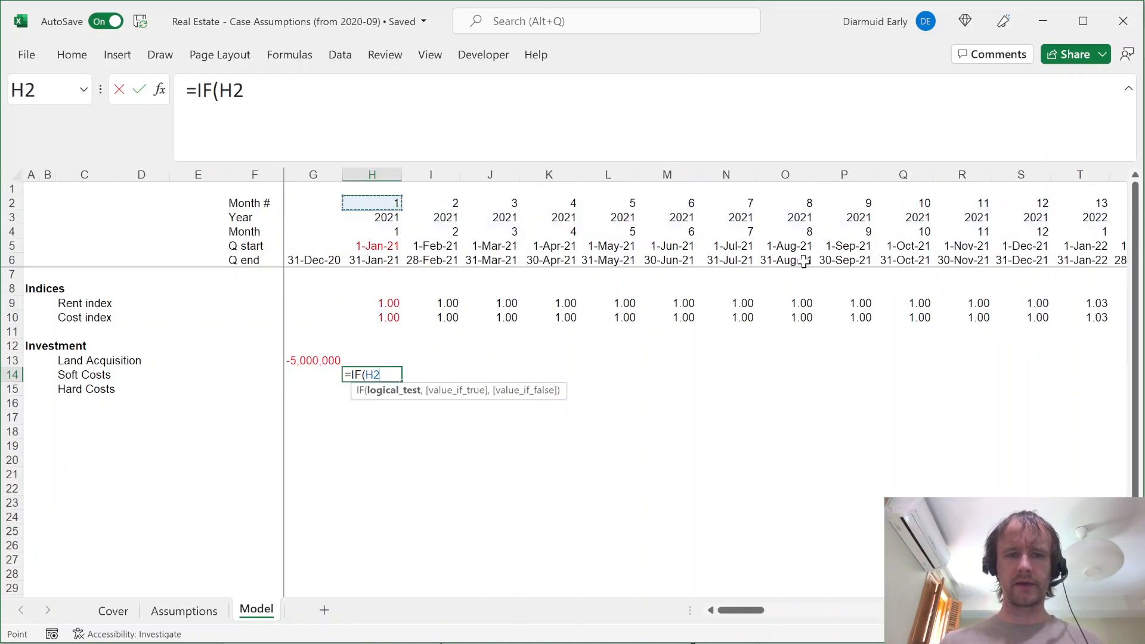
key(F4)
key(F4)
text(<=)
key(ctrl+Page_Up)
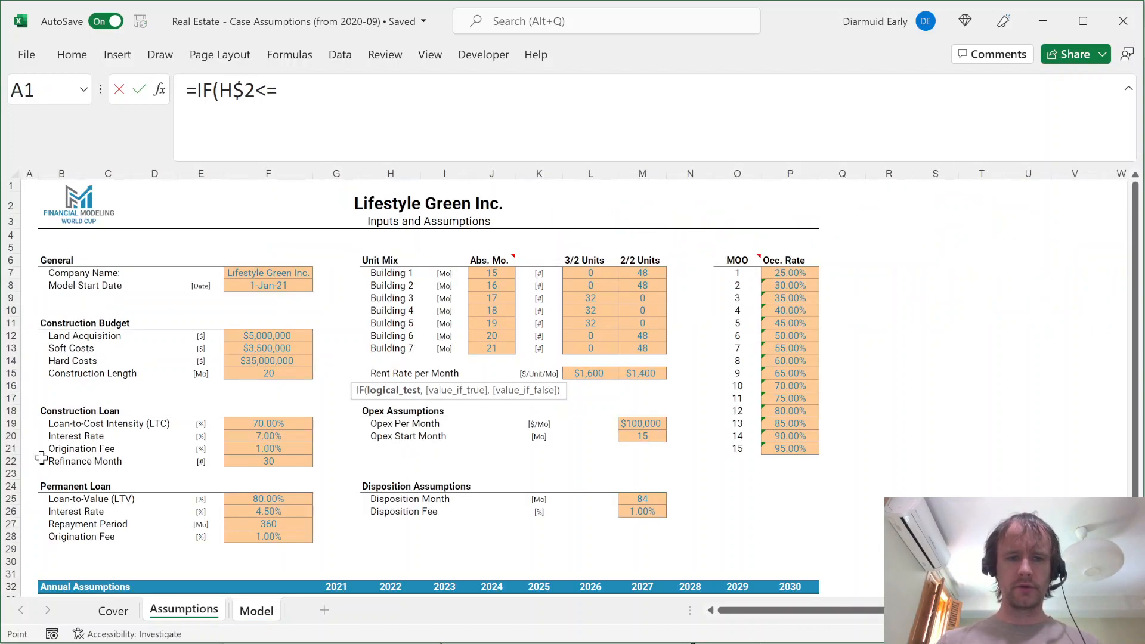
click(265, 372)
key(F4)
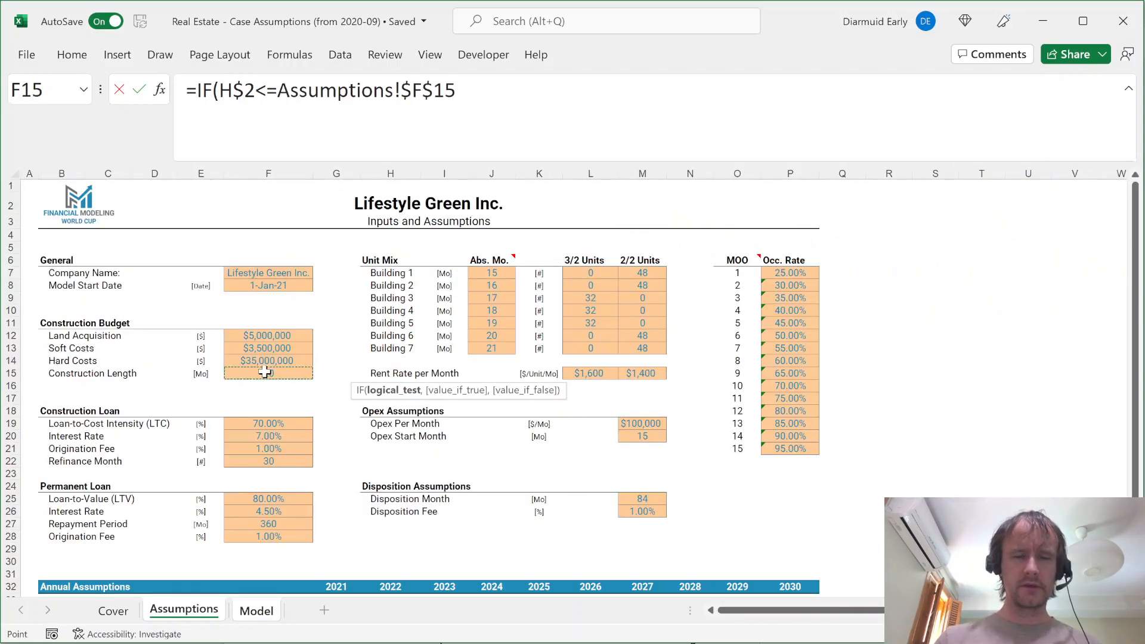
text(,)
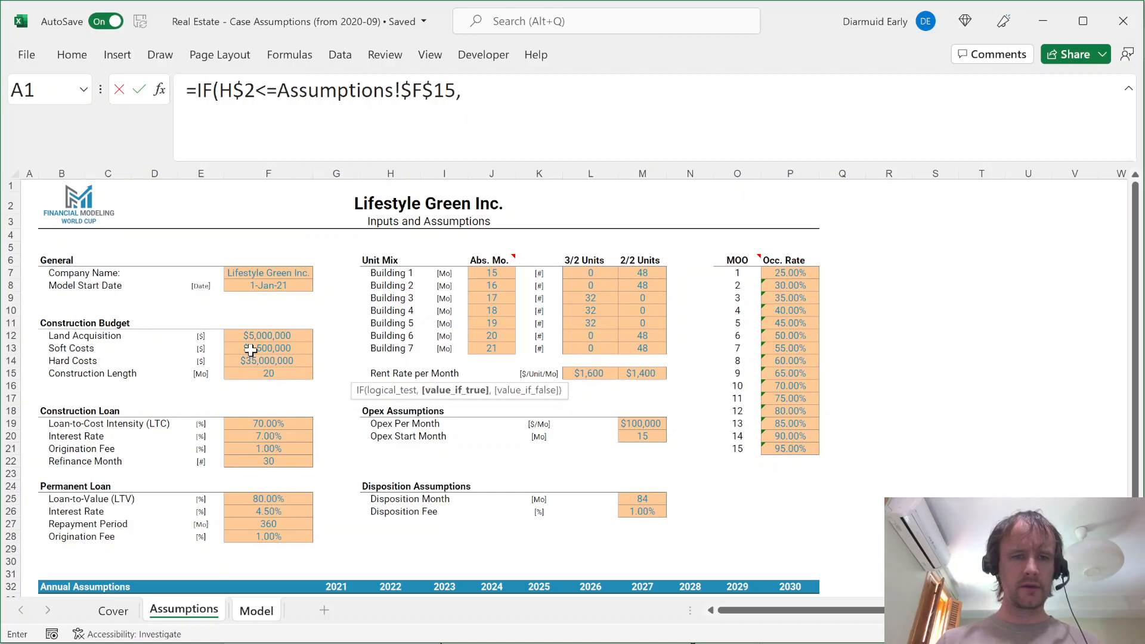
Complete H14's formula with -Assumptions!F13:F14/Assumptions!$F$15 as the true value and 0 as the false value
click(252, 347)
key(shift+Down)
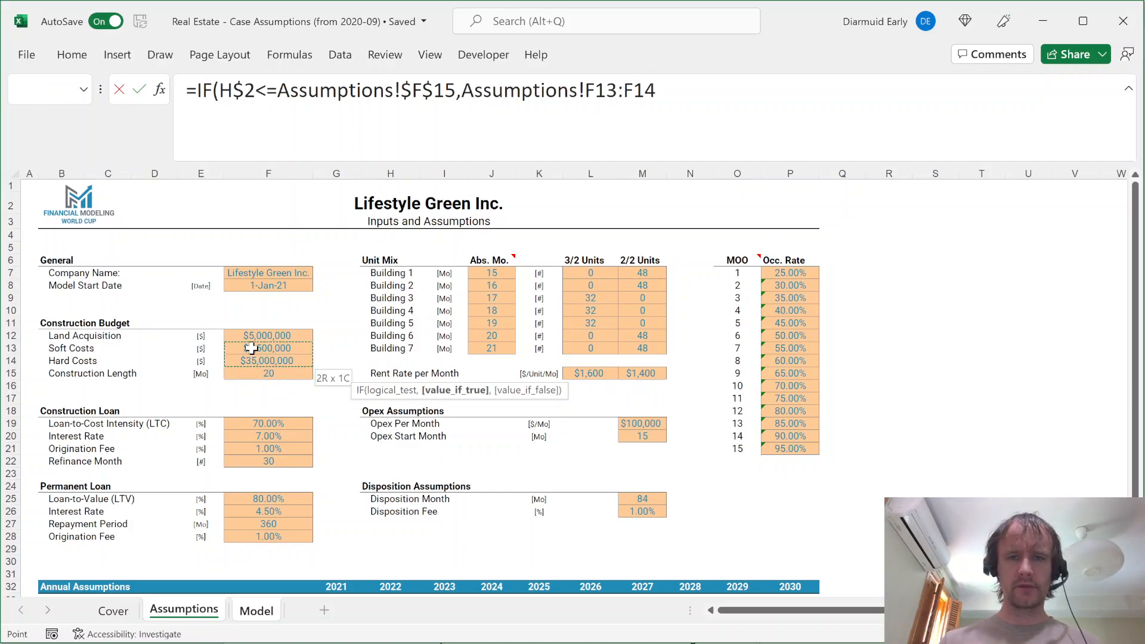
text(/)
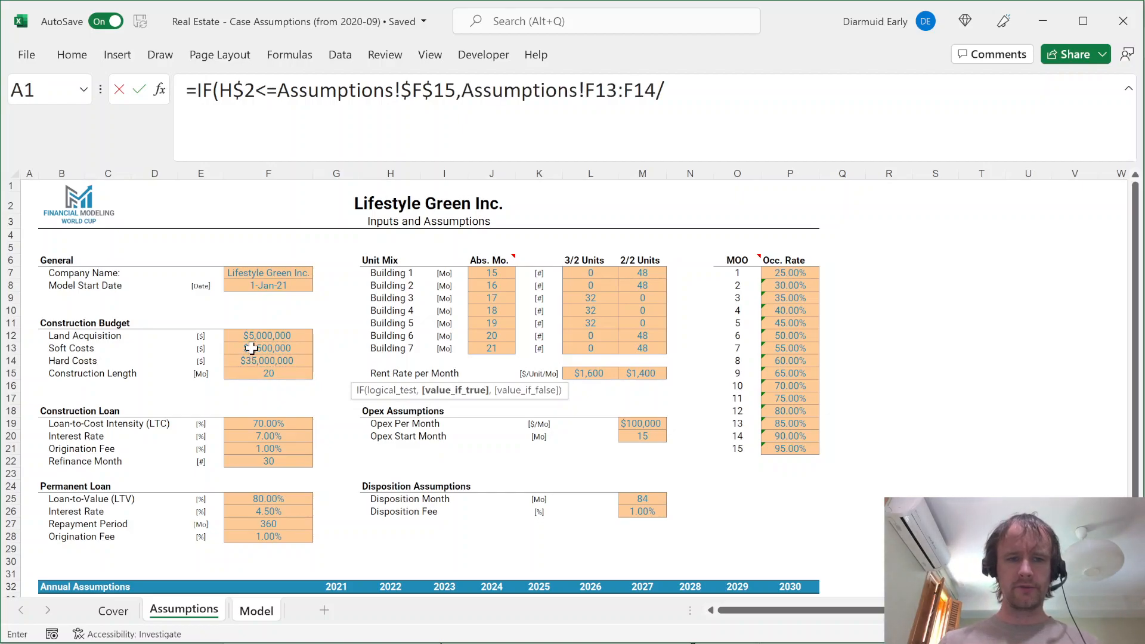
click(269, 374)
key(F4)
text(,0))
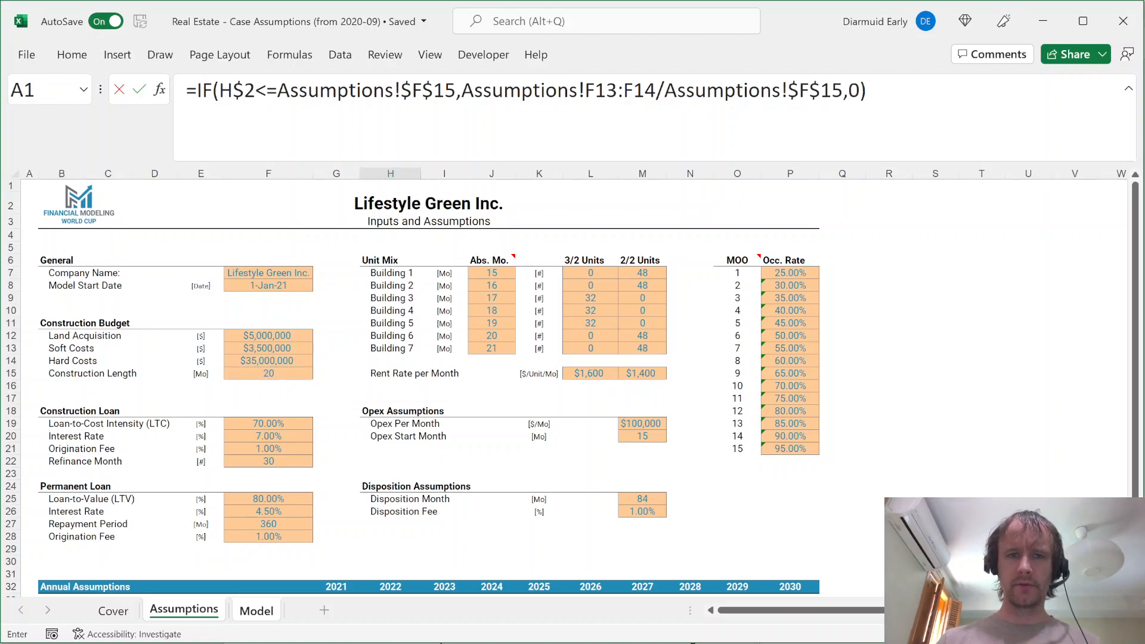
text(-)
key(Return)
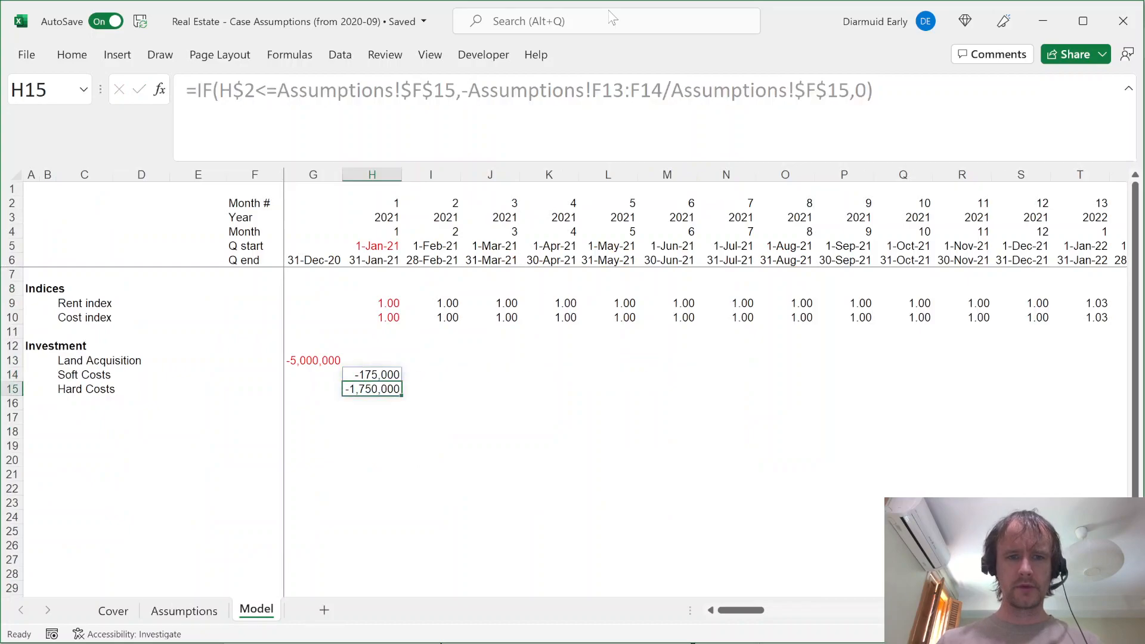
Fill the soft and hard cost formula from column H across the timeline to column DW
key(shift+Down)
key(ctrl+shift+Right)
key(ctrl+r)
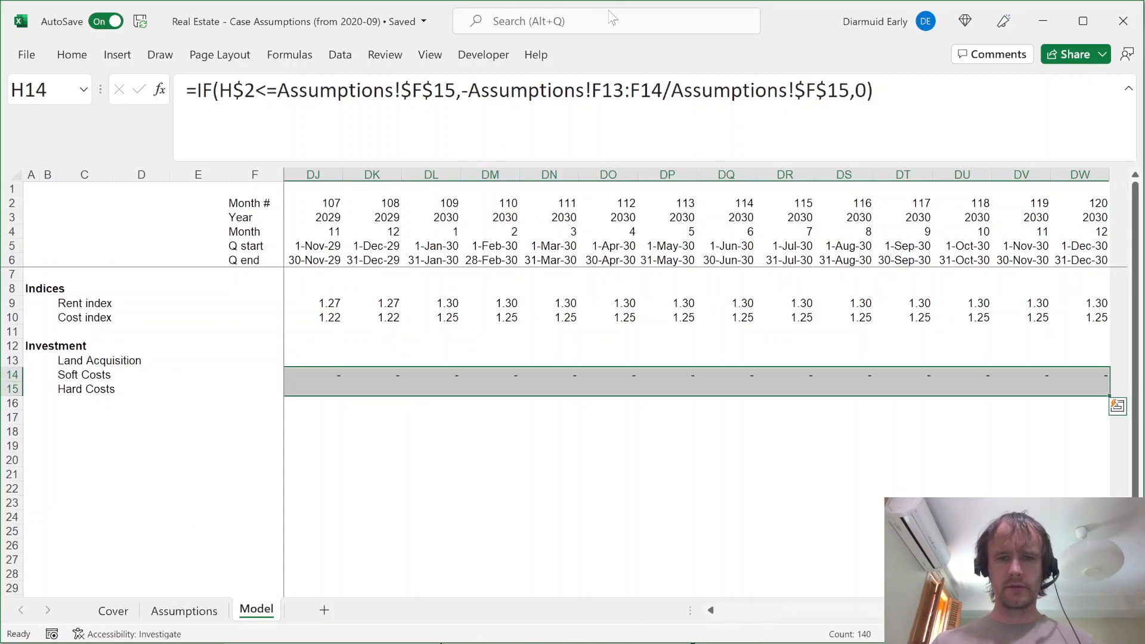
Examine the soft cost formulas in I14, J14 and H14 for how their cost references are anchored
key(ctrl+shift+Left)
key(Right)
key(shift+Down)
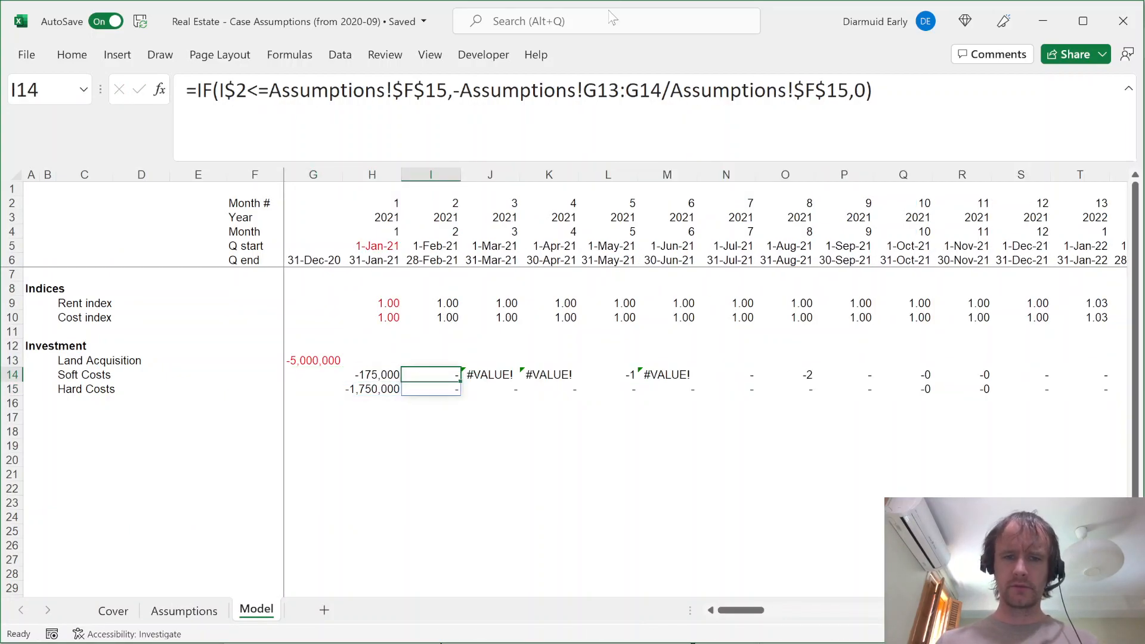
key(Right)
key(F2)
key(Escape)
key(Left)
key(Left)
key(F2)
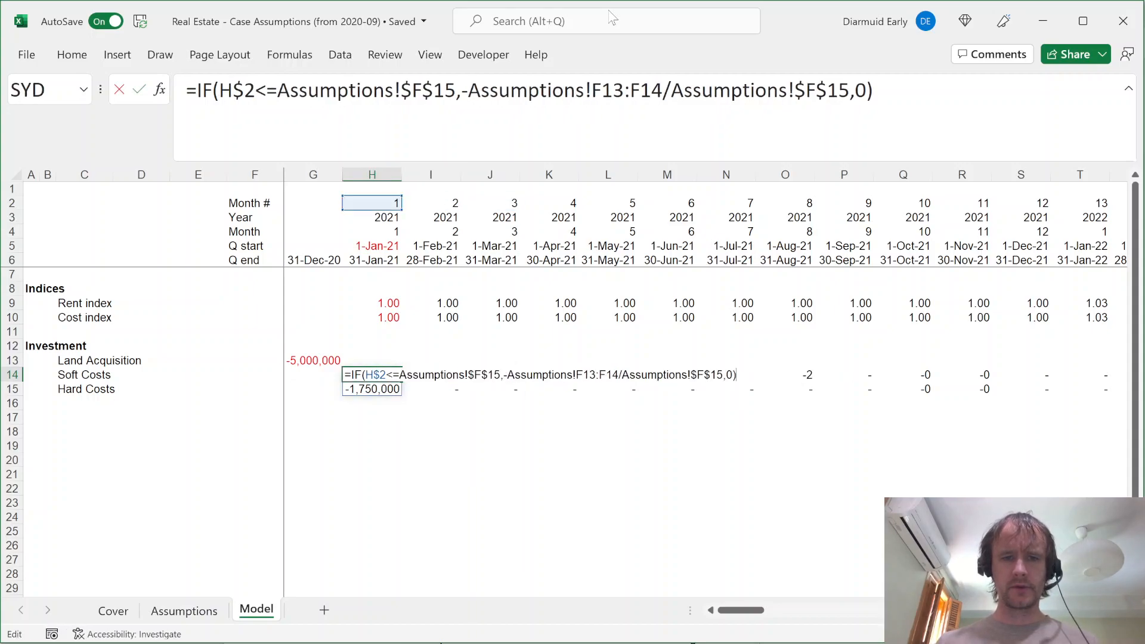
key(Escape)
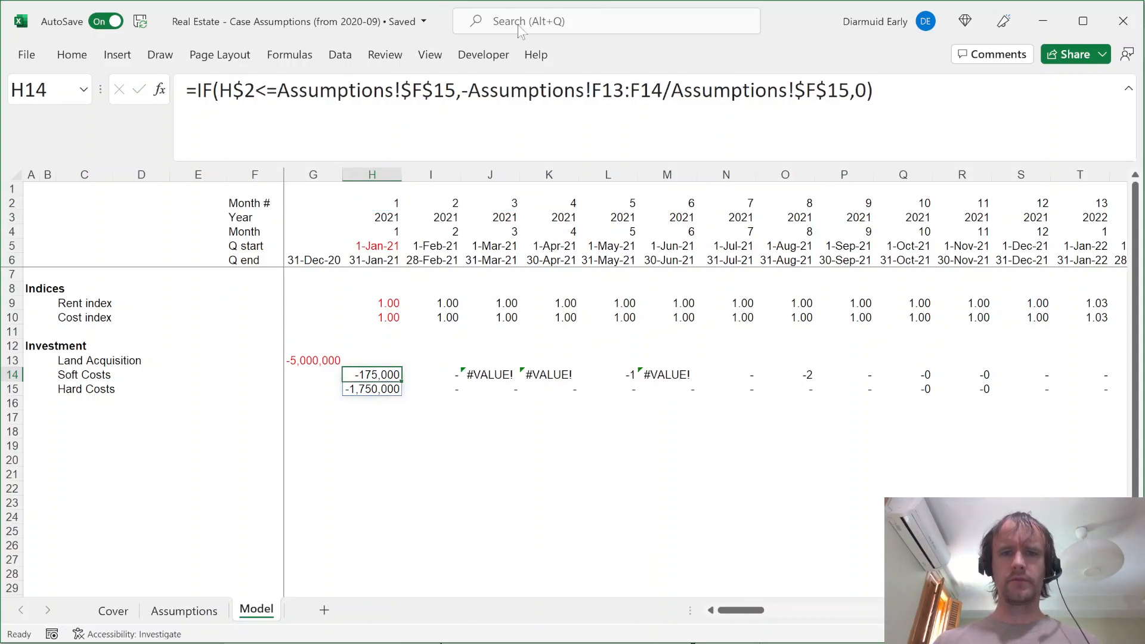
Make the cost reference in H14 absolute as Assumptions!$F$13:$F$14 and fill the formula across row 14 of the timeline
key(F2)
key(Left)
key(Left)
key(Left)
key(Left)
key(Left)
key(Left)
key(Left)
key(Left)
key(Left)
key(Left)
key(Left)
key(Left)
key(Left)
key(Left)
key(Left)
key(Left)
key(Left)
key(Left)
key(Left)
key(Left)
key(shift+Right)
key(shift+Right)
key(shift+Right)
key(shift+Right)
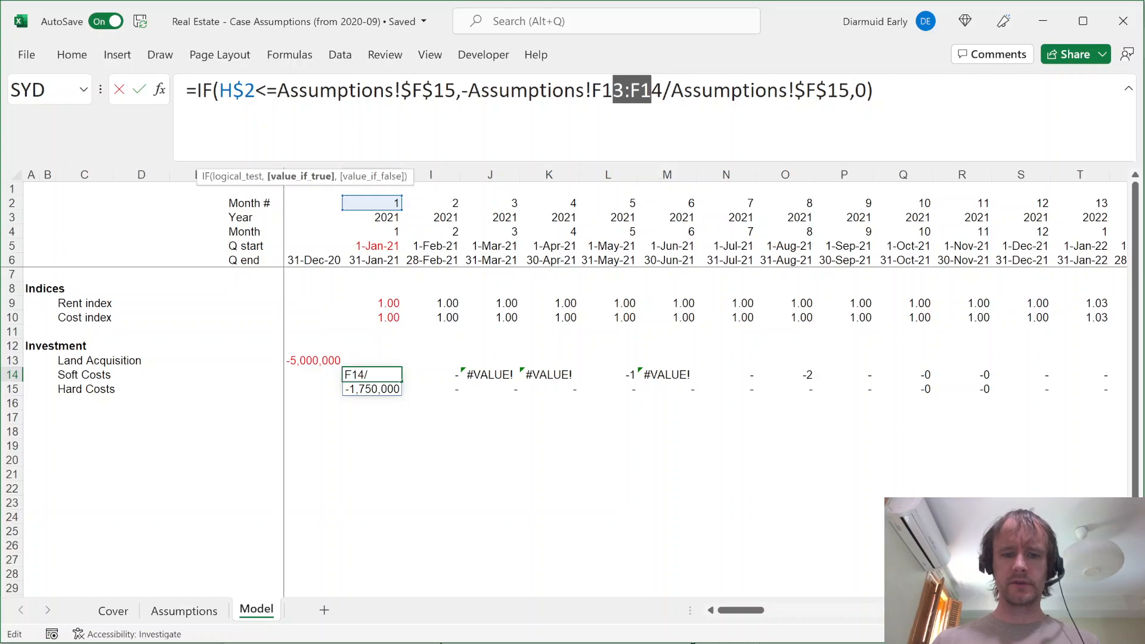
key(F4)
key(ctrl+Return)
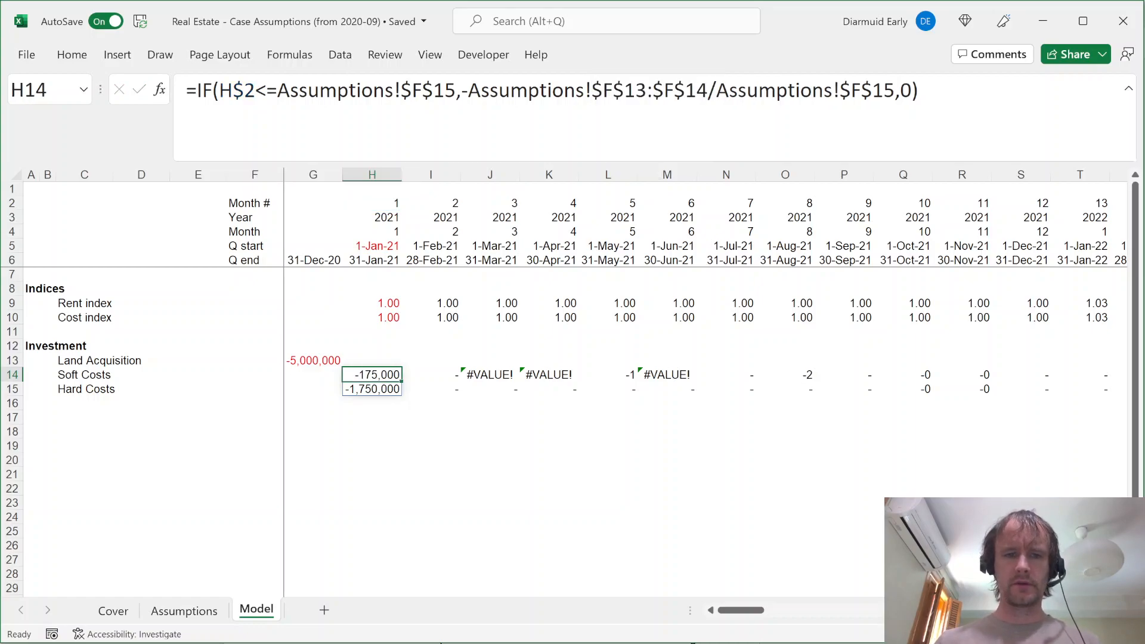
key(ctrl+shift+Right)
key(ctrl+r)
Check the sum of the soft costs over the first 20 months, from H14 to AA14
key(ctrl+BackSpace)
key(Right)
key(Left)
key(shift+Right)
key(shift+Right)
key(shift+Right)
key(shift+Right)
key(shift+Right)
key(shift+Right)
key(shift+Right)
key(shift+Right)
key(shift+Right)
key(shift+Right)
key(shift+Right)
key(shift+Right)
key(shift+Right)
key(shift+Right)
key(shift+Right)
key(shift+Right)
key(shift+Right)
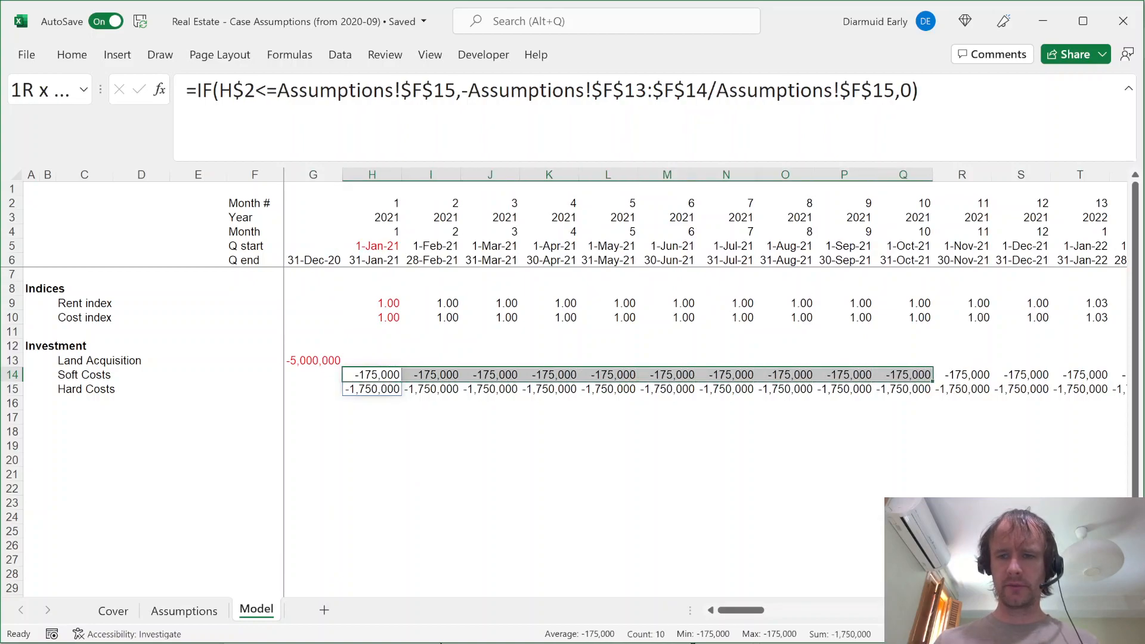
key(shift+Right)
key(shift+Right)
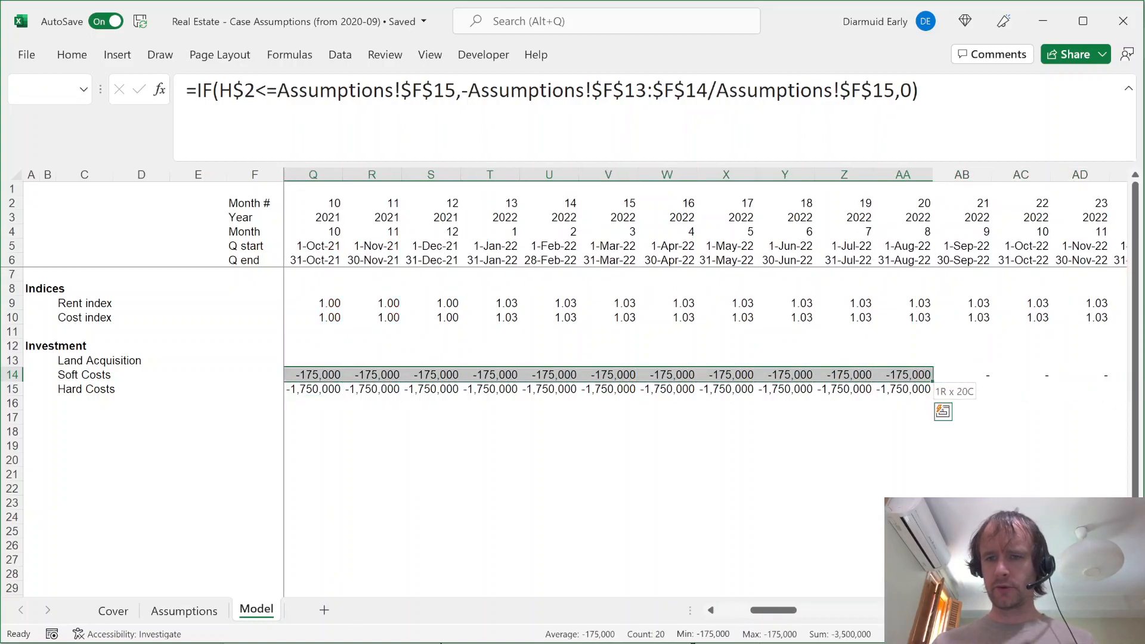
Examine the soft and hard cost rows around month 21 in column AB, where the construction period has ended
key(ctrl+period)
key(Right)
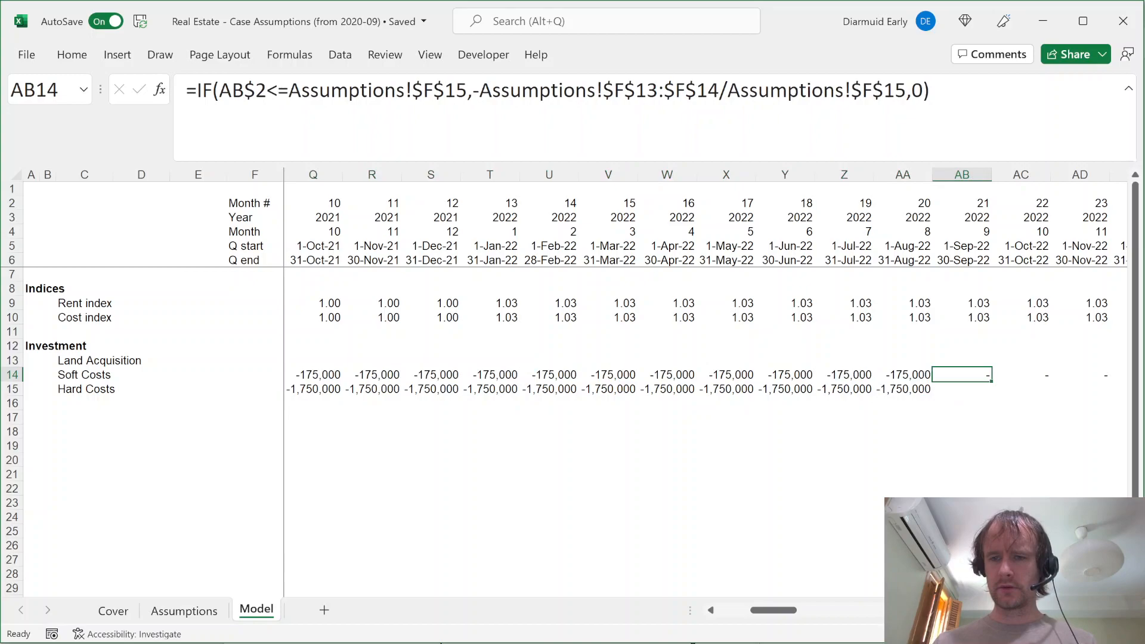
key(Down)
key(Up)
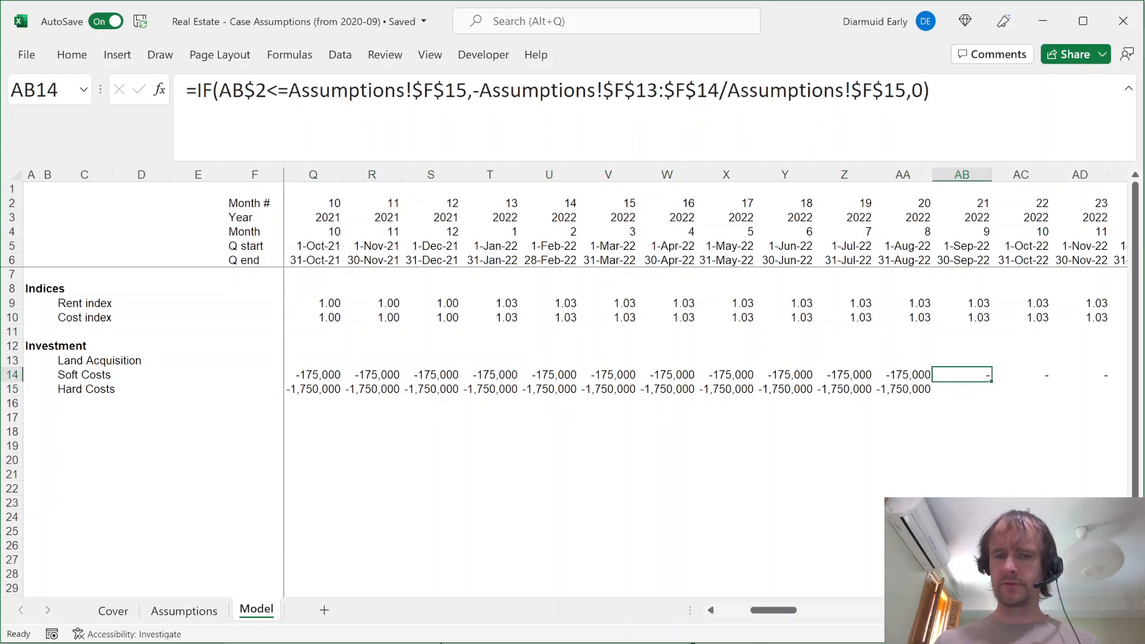
key(ctrl+Left)
key(Right)
key(Down)
key(ctrl+Right)
key(Right)
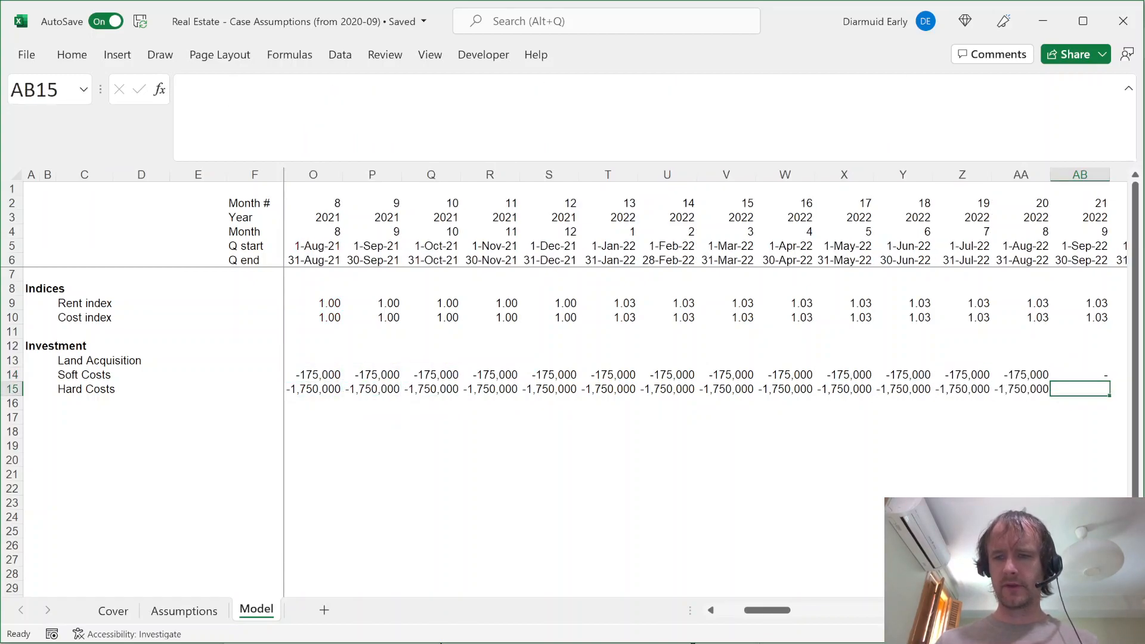
key(Up)
key(Down)
key(Up)
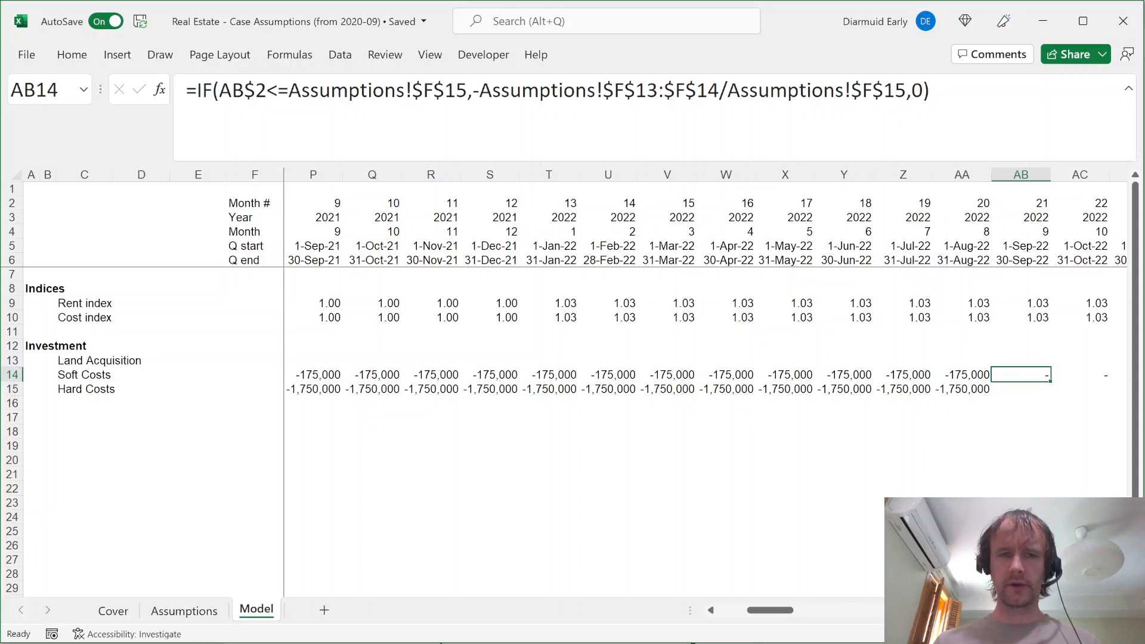
key(ctrl+Left)
key(Left)
key(Right)
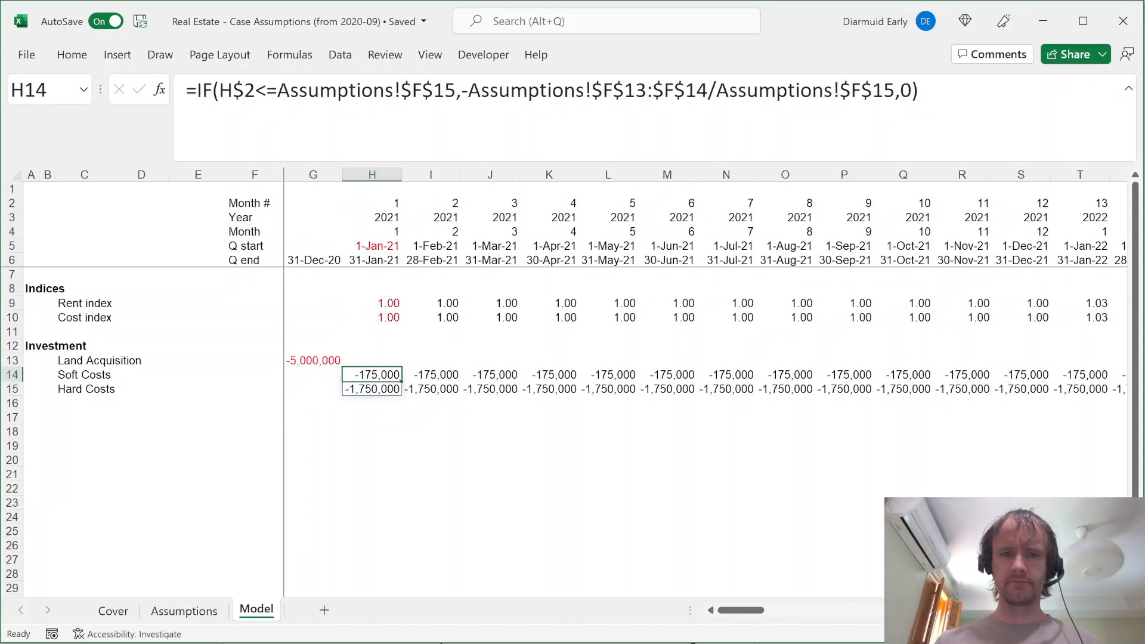
Replace the false value in H14's IF formula with VSTACK(0,0) and extend it across row 14 of the timeline
click(900, 90)
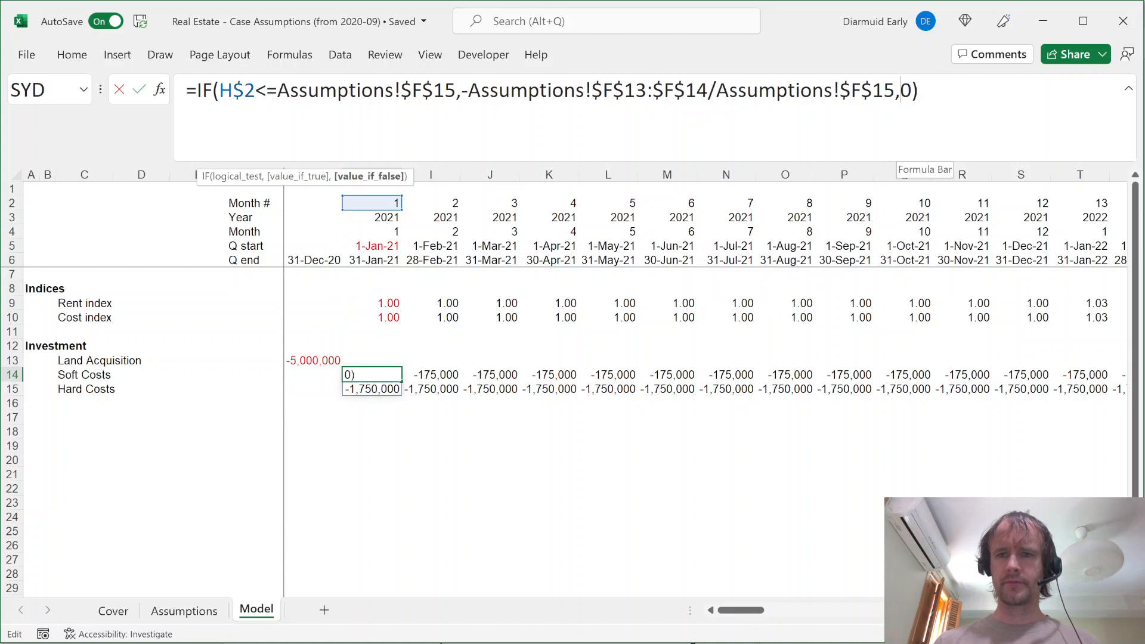
text(vst)
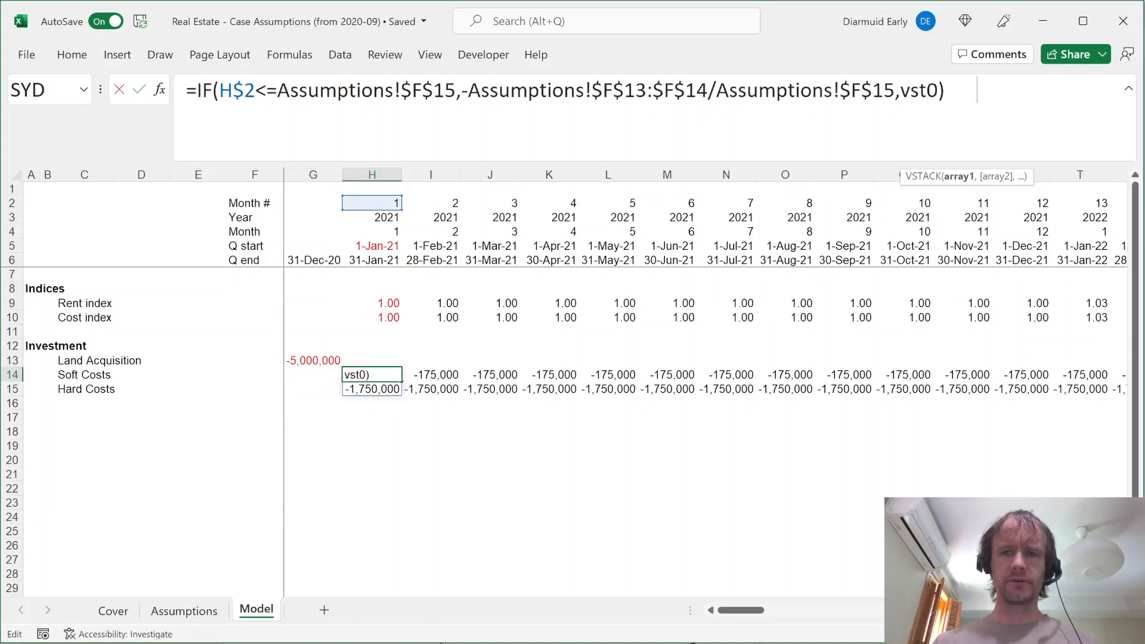
key(Tab)
key(Right)
text(,0))
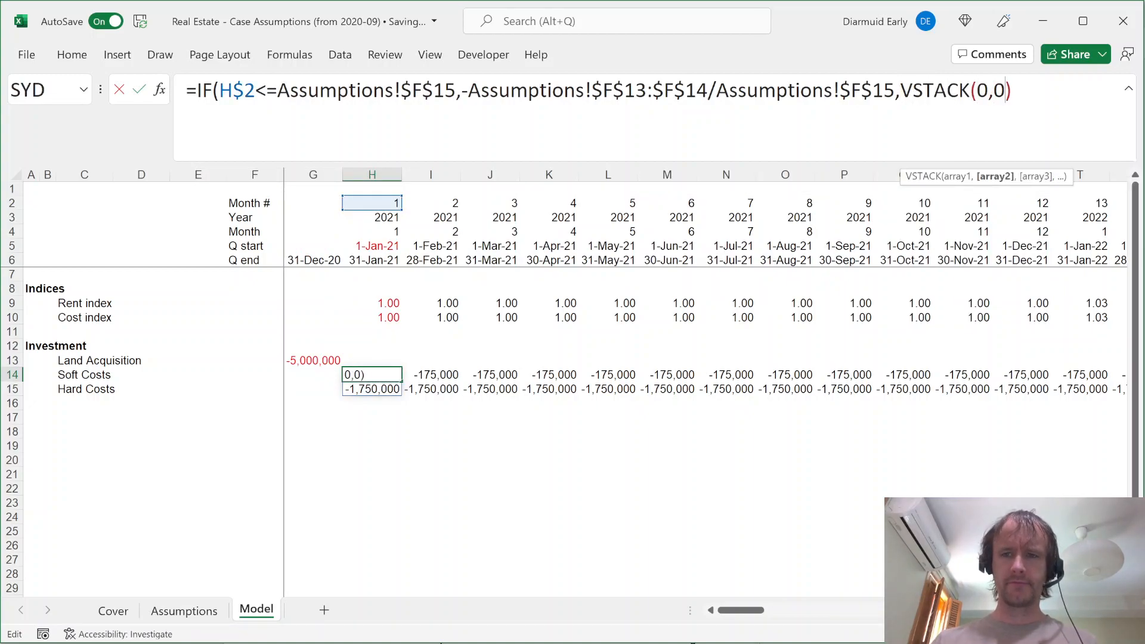
key(Return)
key(Up)
key(shift+Right)
key(ctrl+shift+Right)
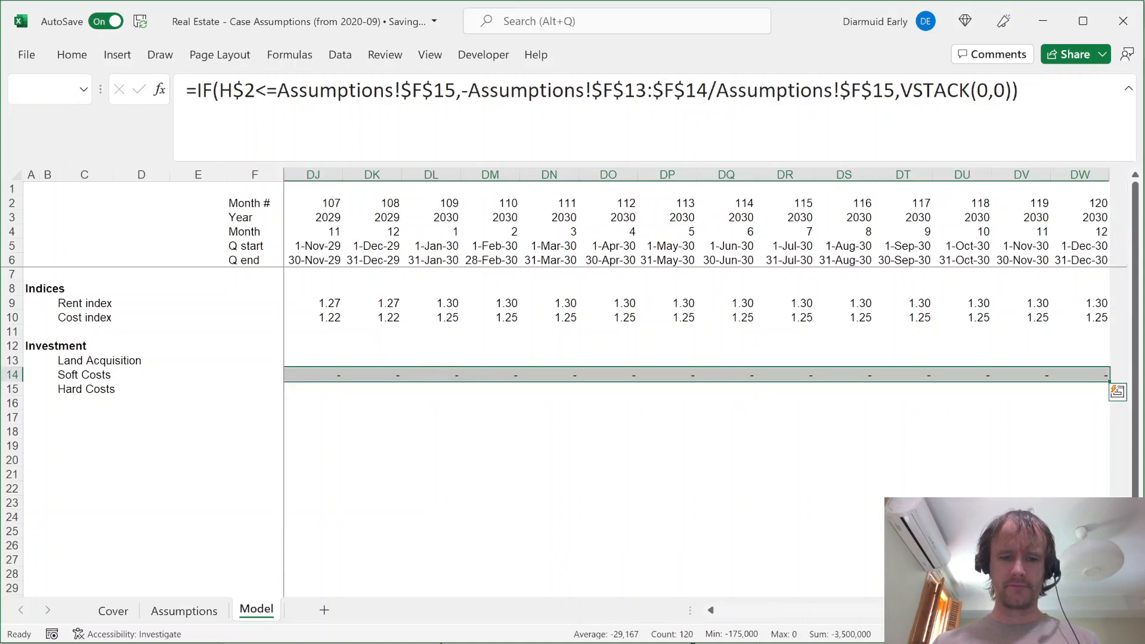
key(ctrl+shift+Left)
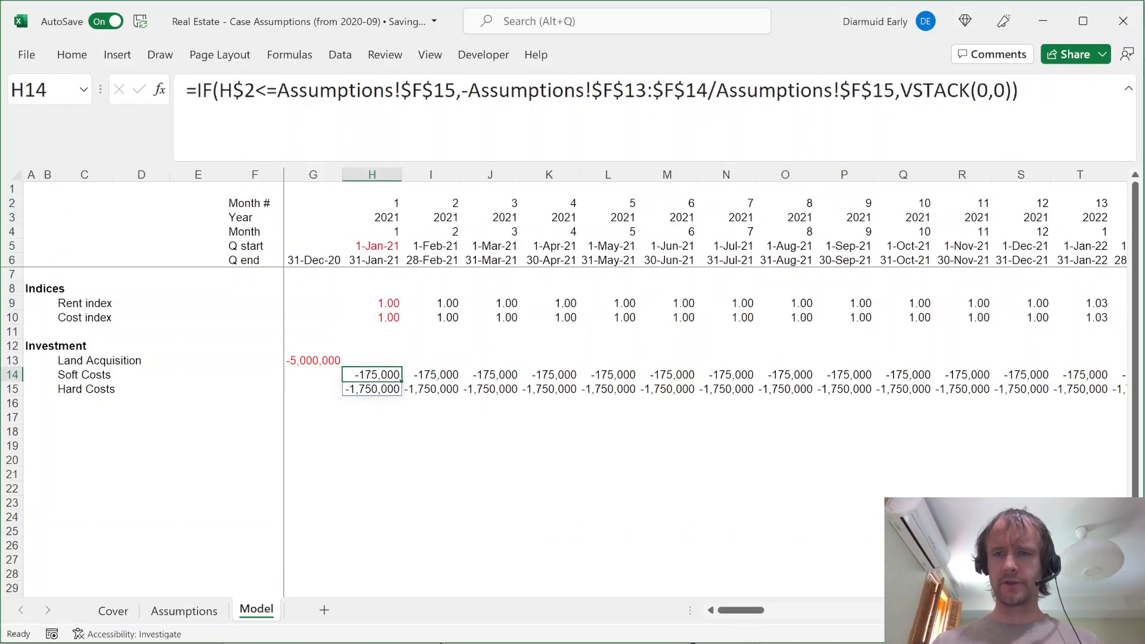
Change the false value in H14's IF formula to the array {0;0} and copy it across row 14 through DW14
key(F2)
key(Left)
key(shift+Left)
key(shift+Left)
key(shift+Left)
key(shift+Left)
key(shift+Left)
key(shift+Left)
key(shift+Left)
key(shift+Left)
key(shift+Left)
key(shift+Left)
key(shift+Left)
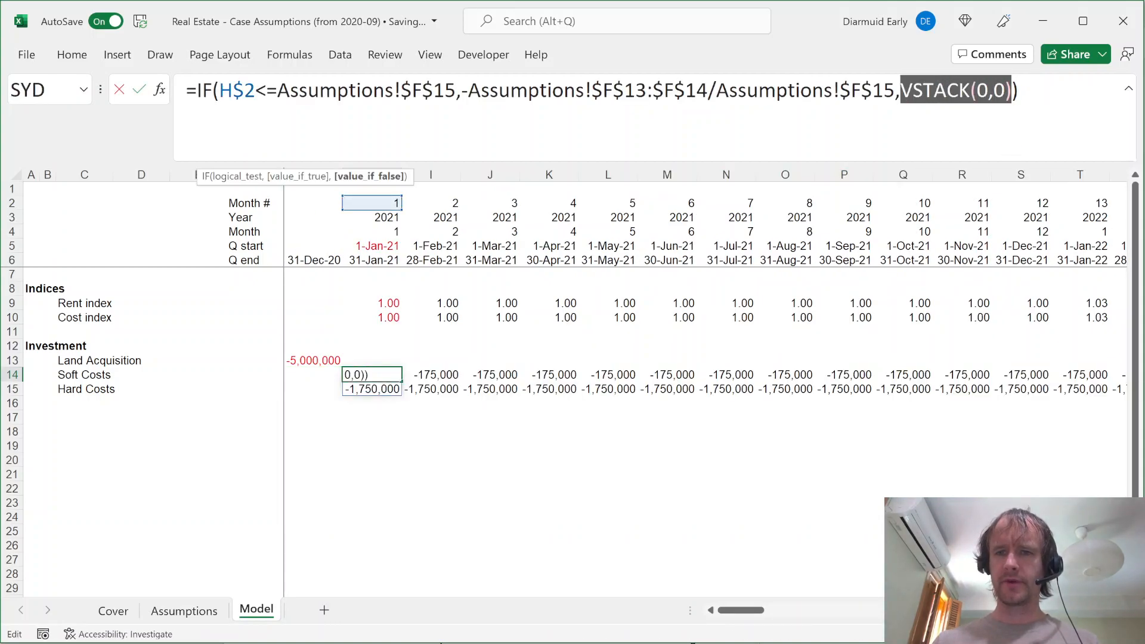
text({0)
text(;0})
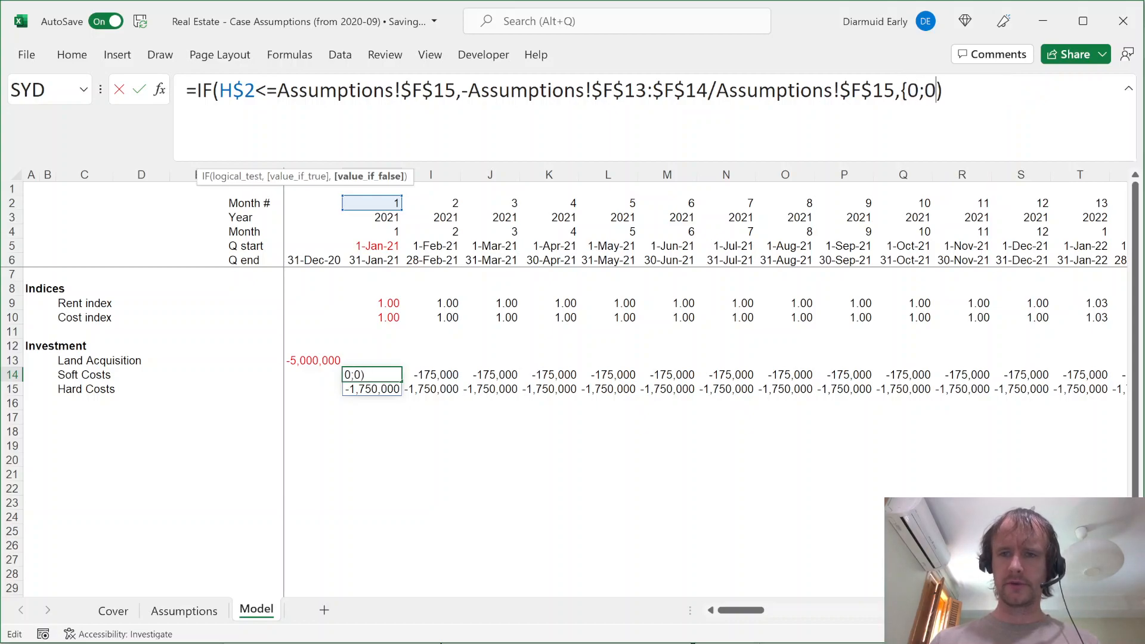
key(ctrl+Return)
key(ctrl+shift+Right)
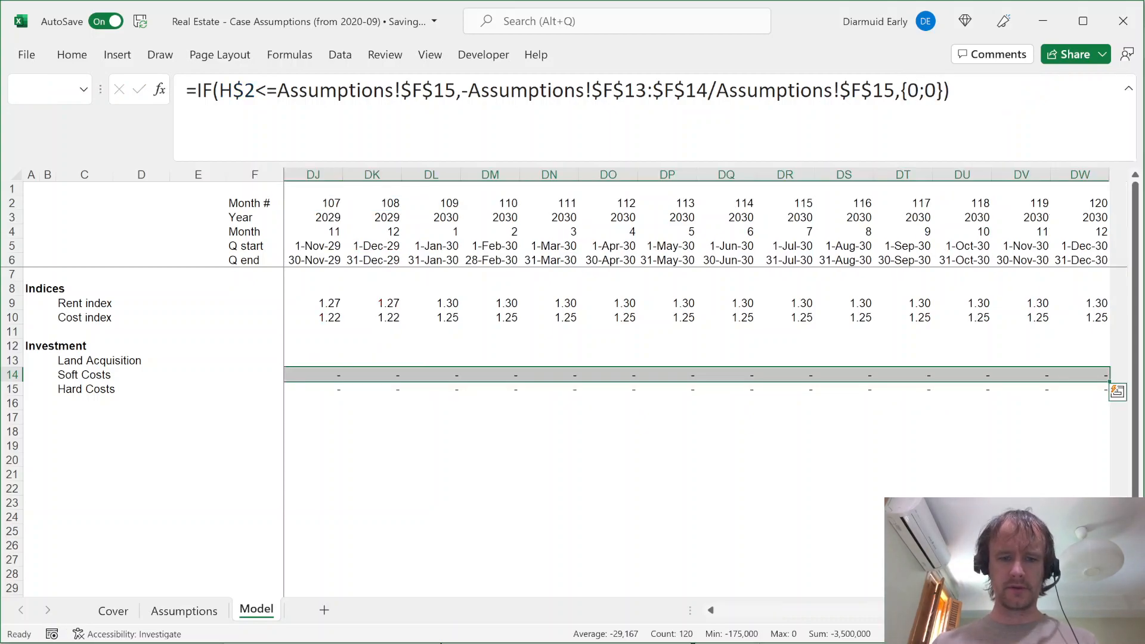
key(ctrl+shift+Left)
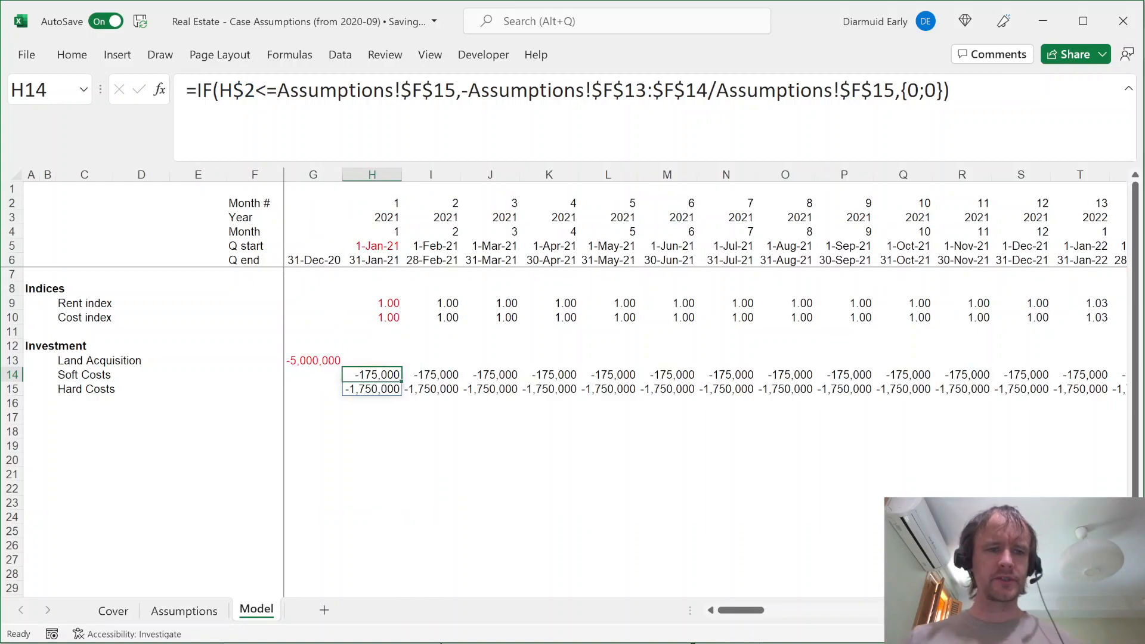
Enter the label Total in C16 below Hard Costs
key(Down)
key(Left)
key(Down)
key(Left)
key(Left)
key(Left)
key(Left)
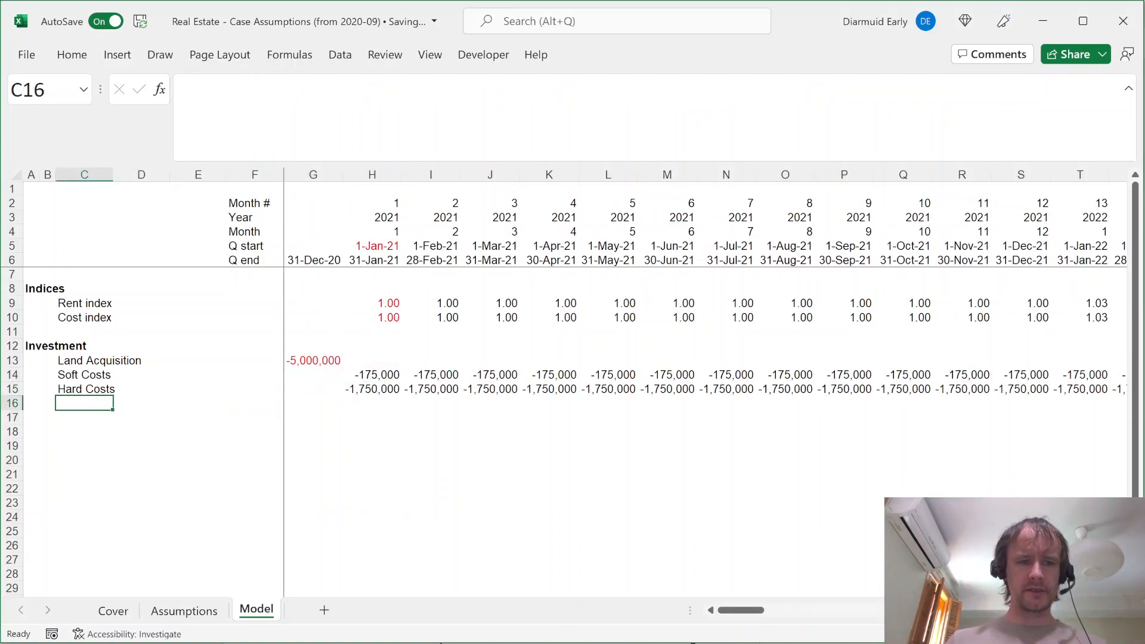
text(Tota)
Sum the three investment rows in G16 with =SUM(G13:G15) and fill the total across to DW16
key(Right)
key(Right)
key(Right)
key(Right)
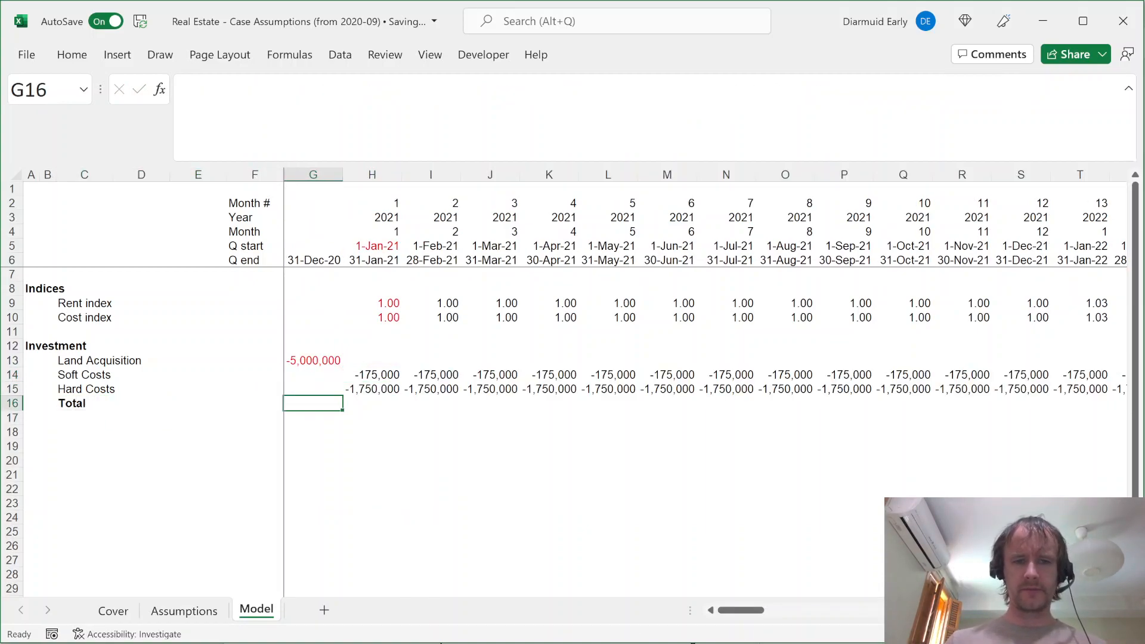
key(alt+=)
key(ctrl+Return)
key(ctrl+shift+Right)
key(ctrl+r)
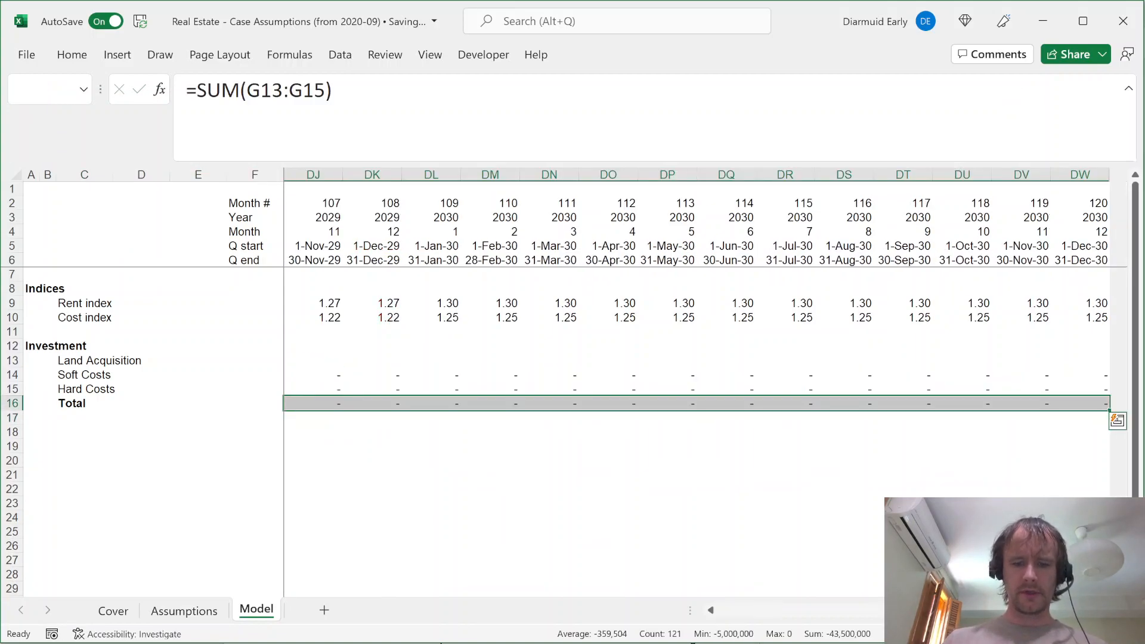
Format the investment total amounts in row 16 as bold with a top border across the timeline
key(Left)
key(Right)
key(ctrl+shift+Right)
key(ctrl+b)
Enter the section heading Operations in A18, below the investment total
key(Left)
key(Down)
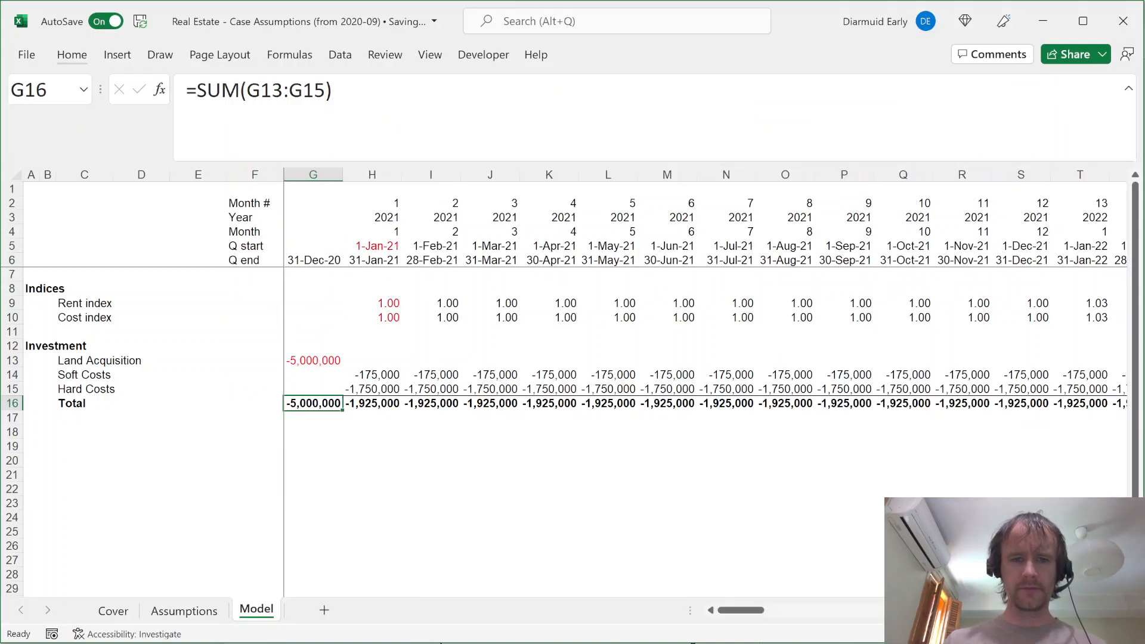
key(Left)
key(Left)
key(Left)
key(Down)
key(Left)
key(Left)
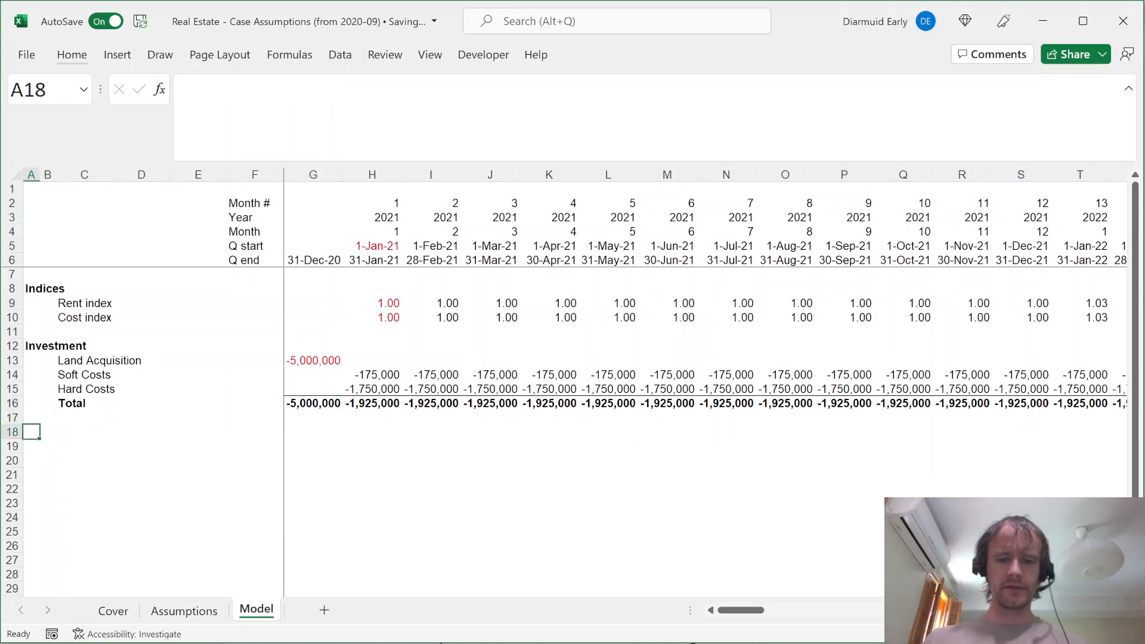
text(Operations)
key(Return)
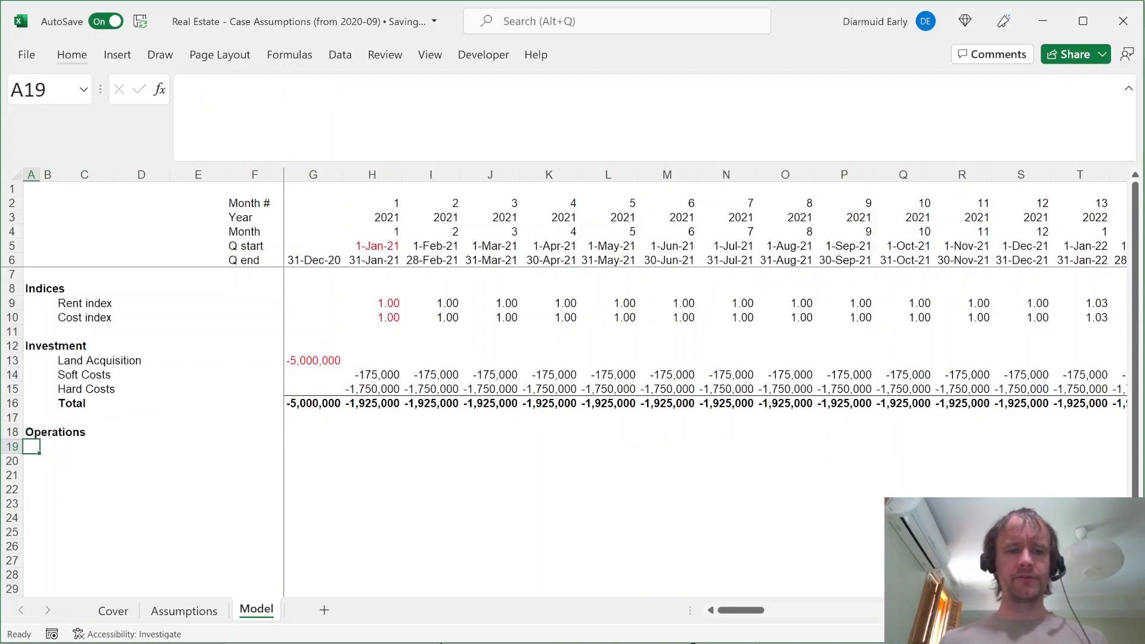
Examine the buildings' absorption months and the occupancy rate schedule by month of operation on the Assumptions sheet
key(ctrl+Page_Up)
click(484, 276)
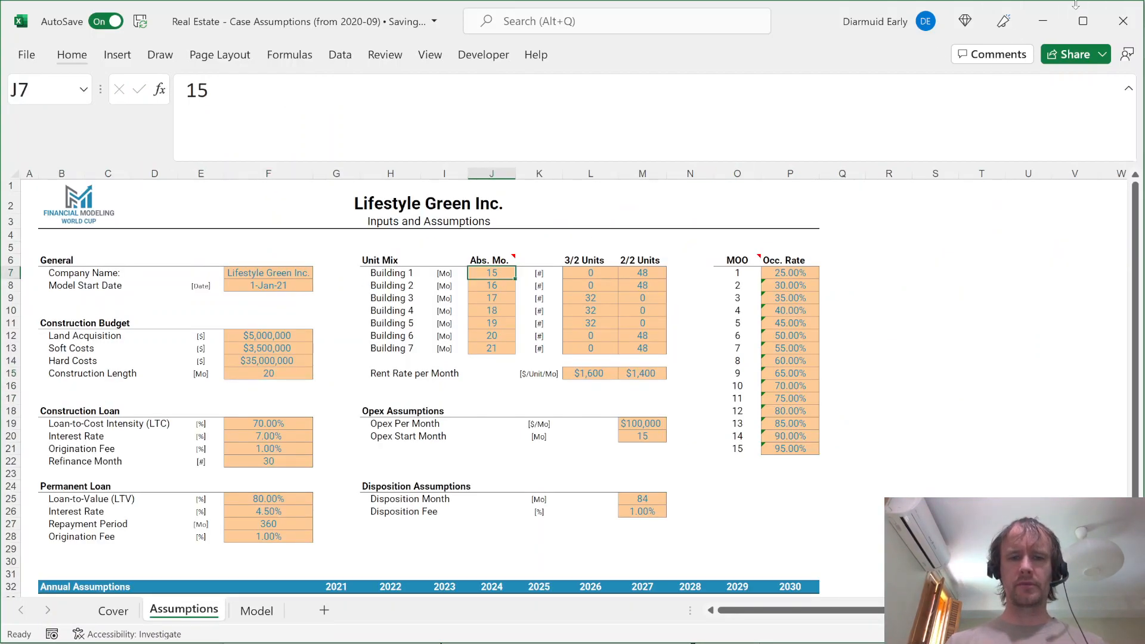
key(ctrl+shift+Down)
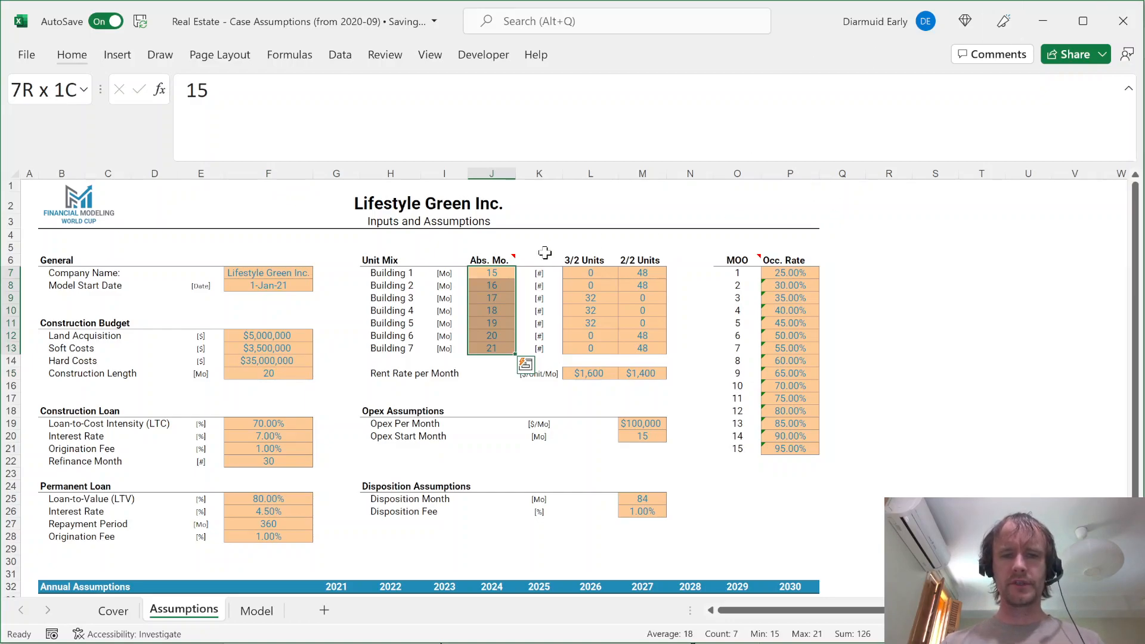
click(490, 274)
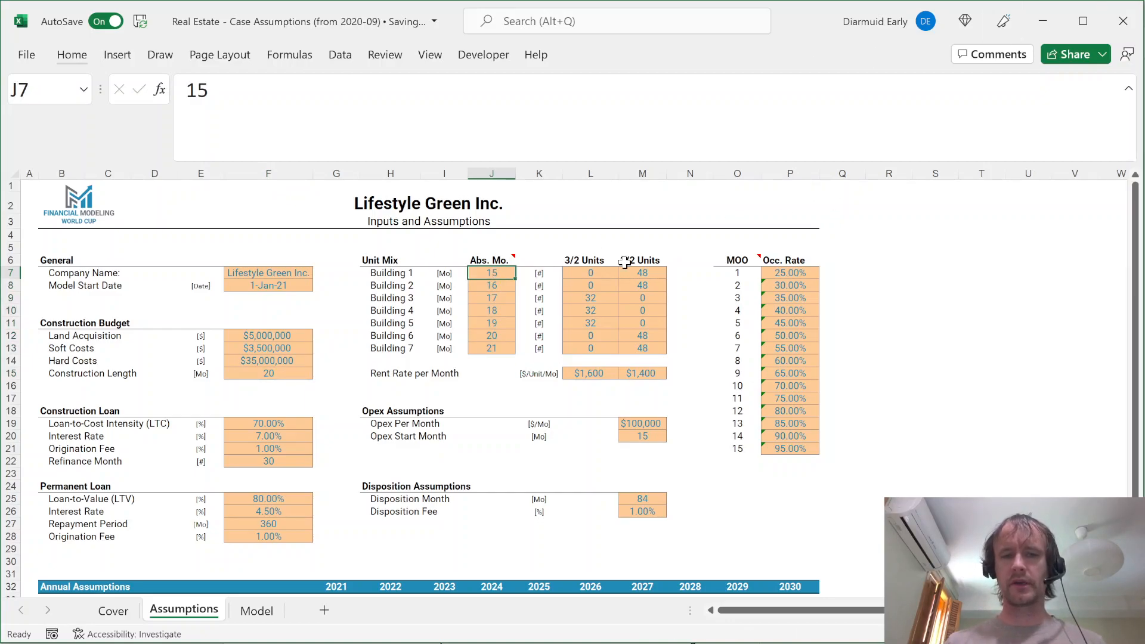
key(ctrl+Down)
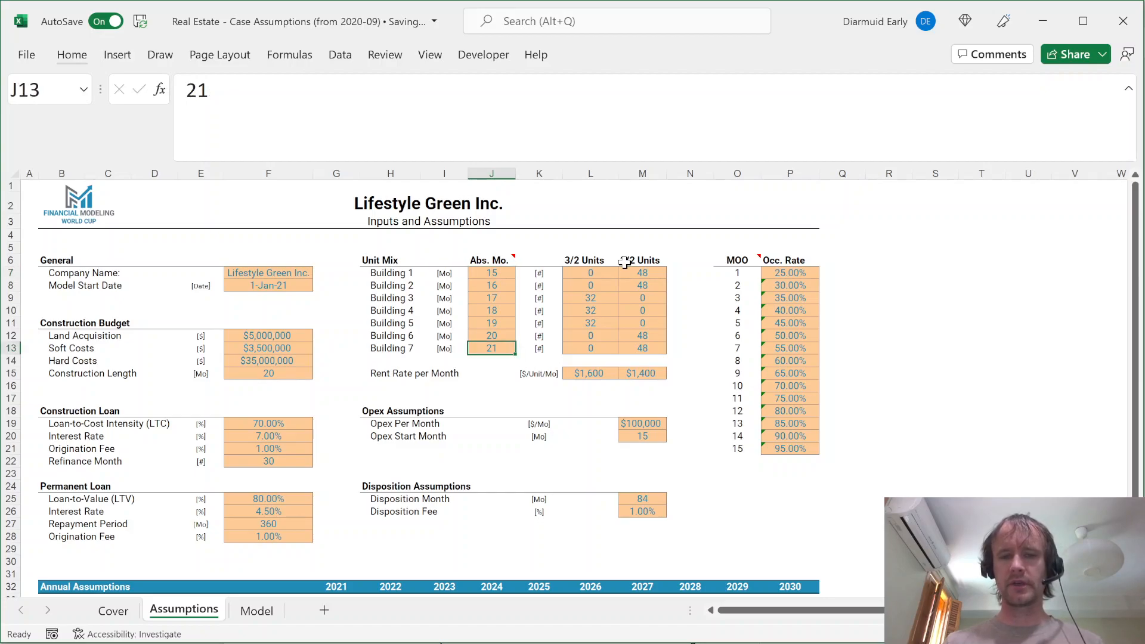
click(798, 284)
key(Up)
key(ctrl+shift+Down)
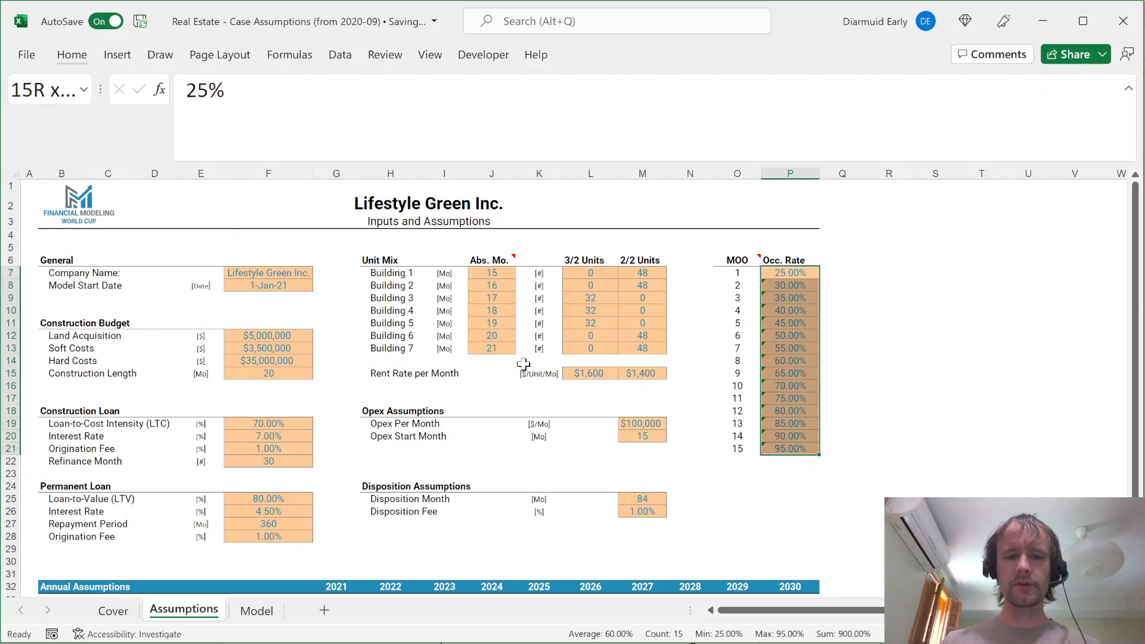
key(ctrl+Page_Down)
key(Down)
key(Right)
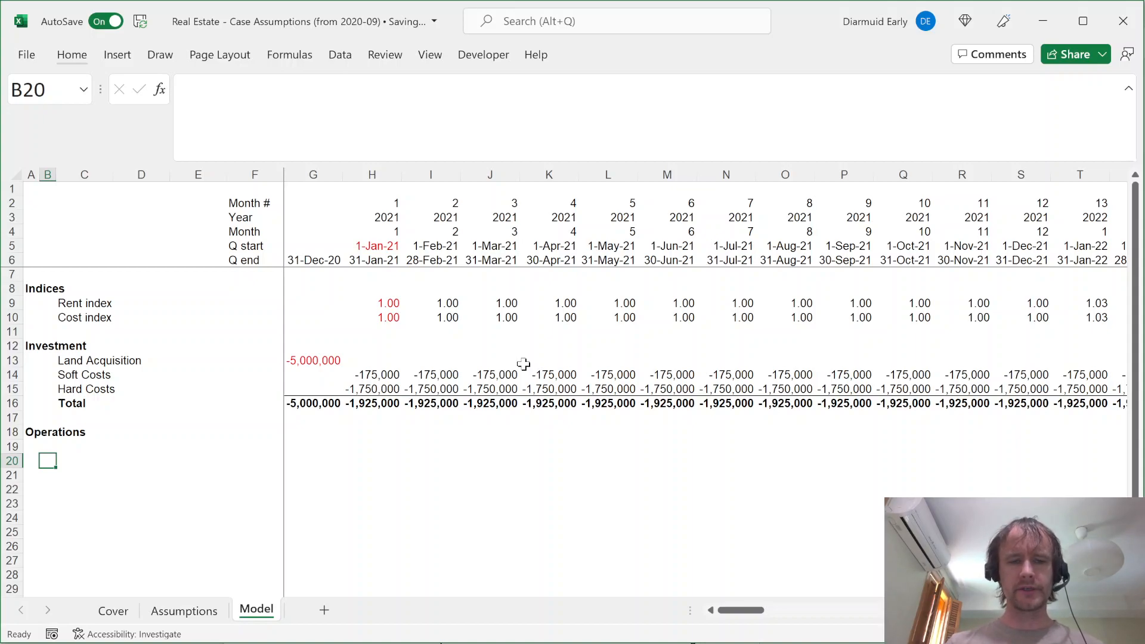
key(ctrl+Page_Up)
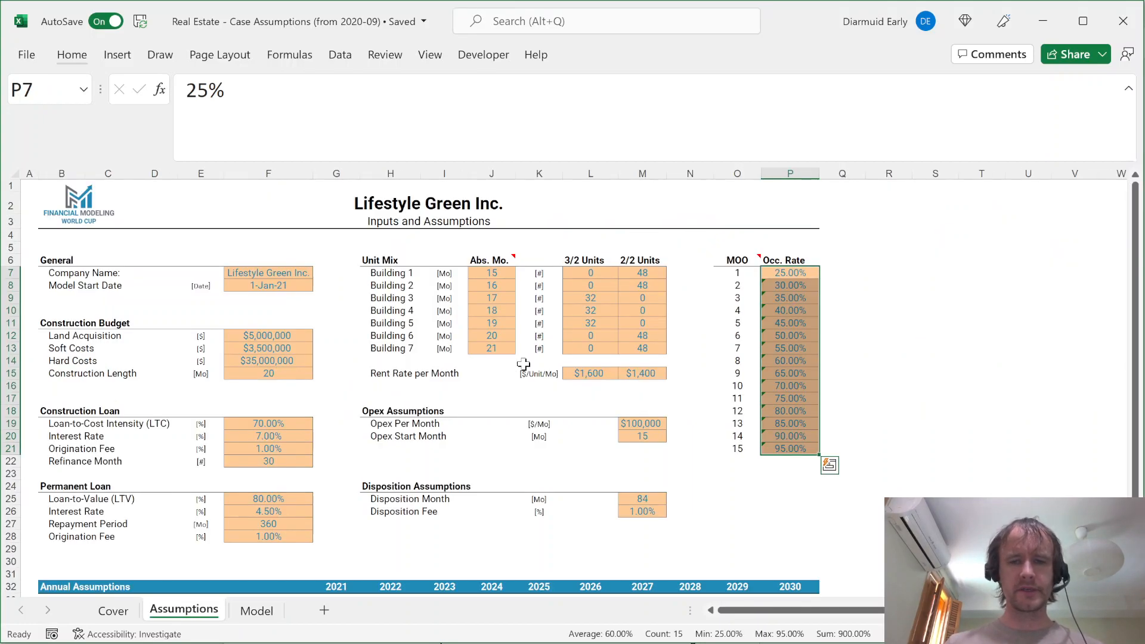
key(ctrl+Page_Down)
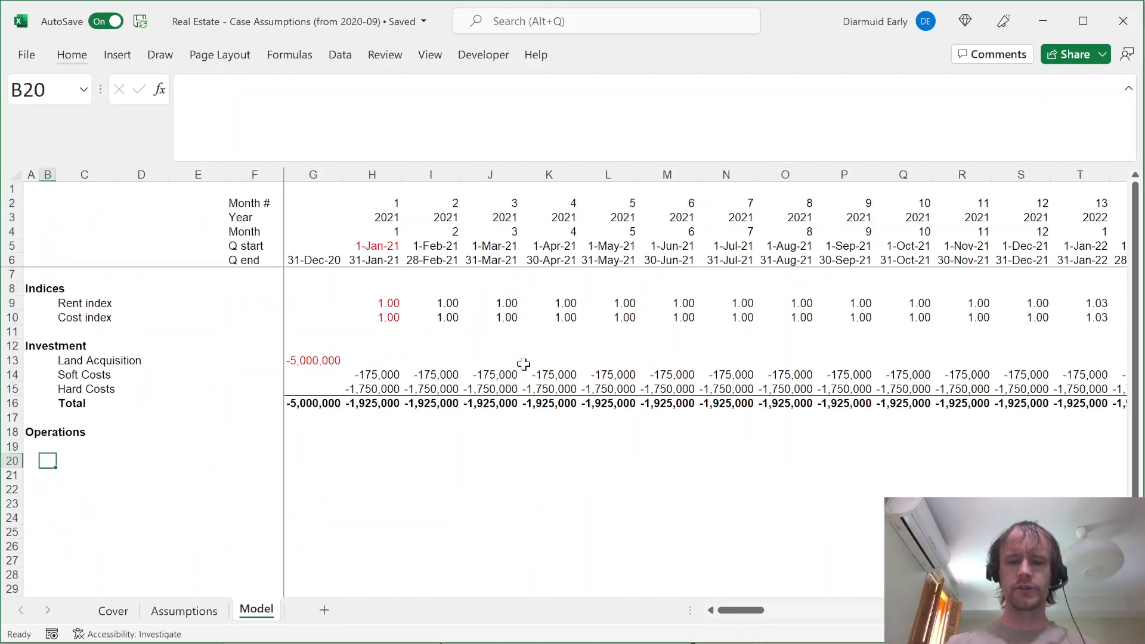
Label B20 Building 1 and list Month of operations, Units available, Occupancy and Rent beneath it in C21:C24
text(Building 1)
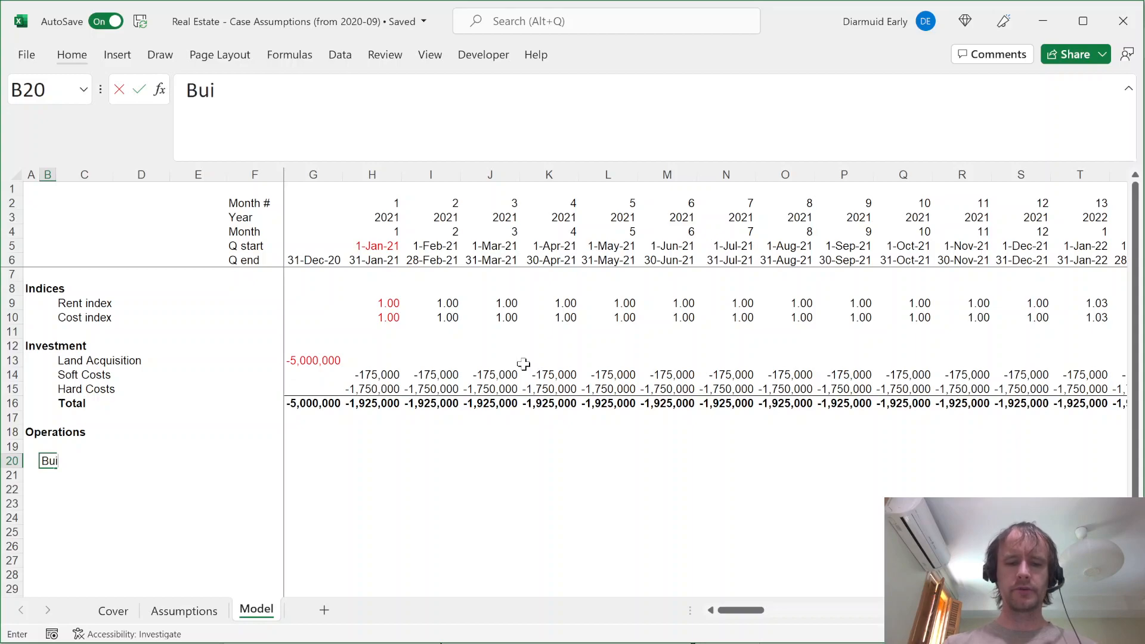
key(Tab)
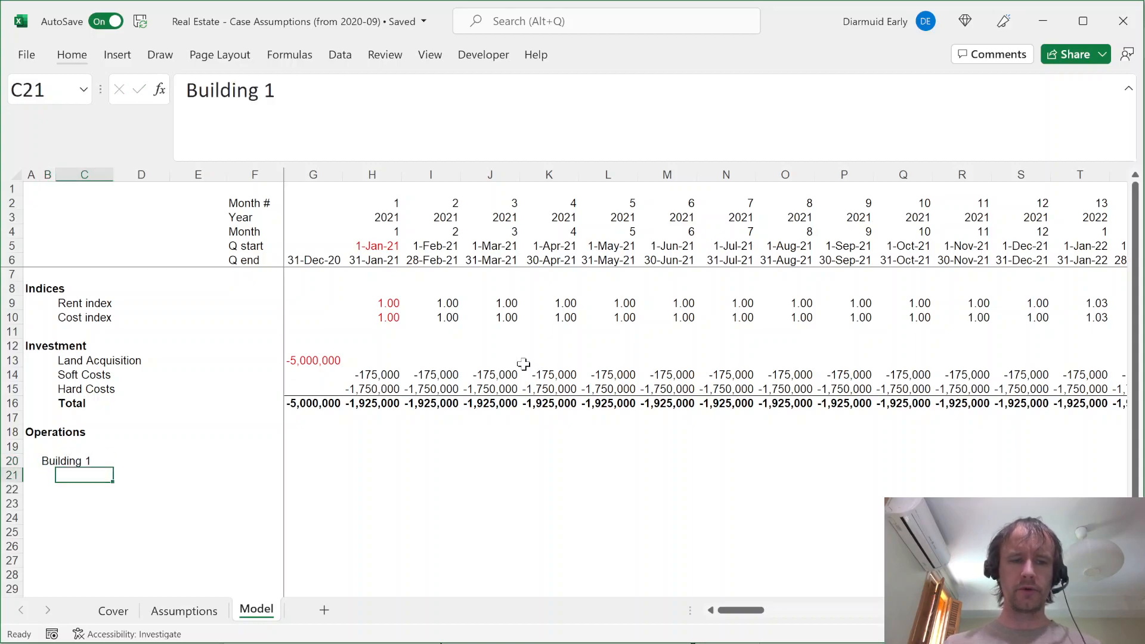
key(Down)
text(Unit)
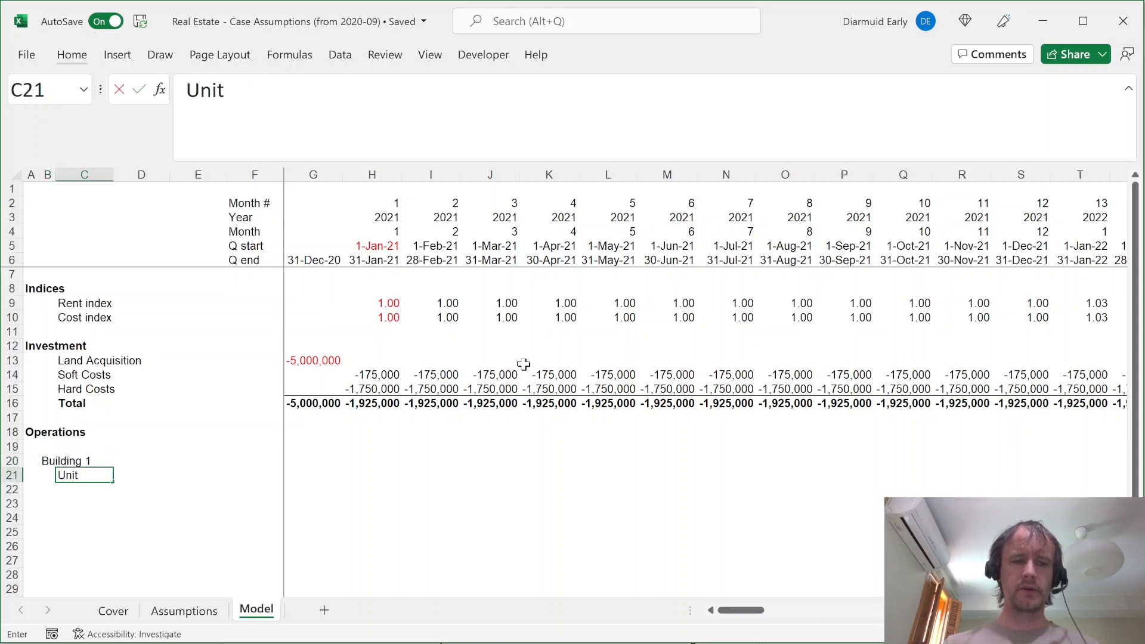
key(Escape)
text(Mont)
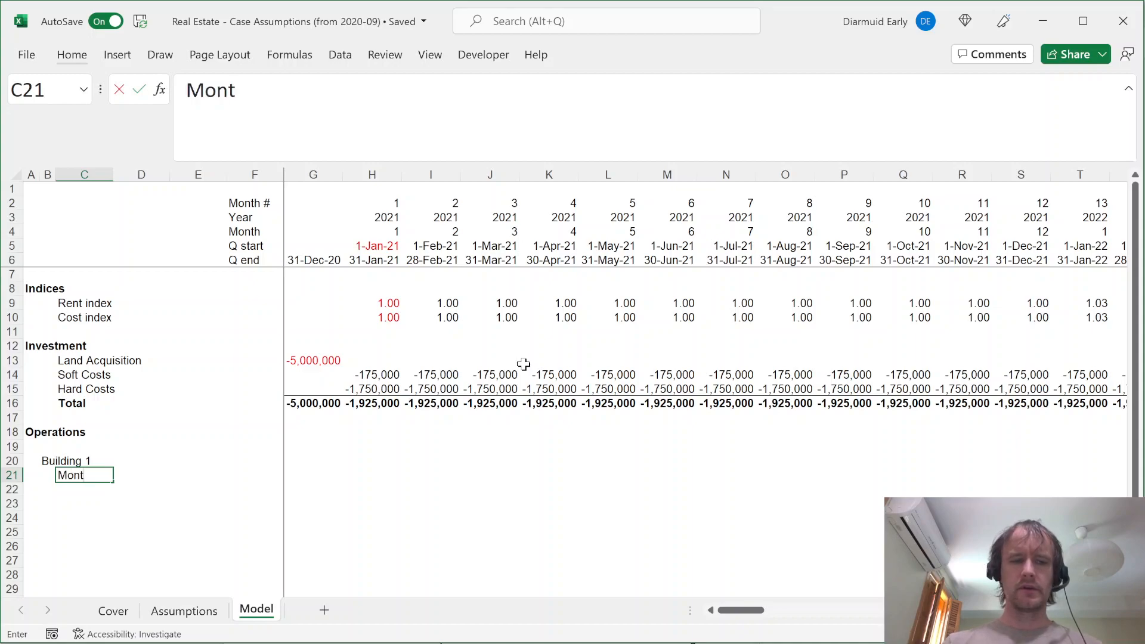
text(h of operations)
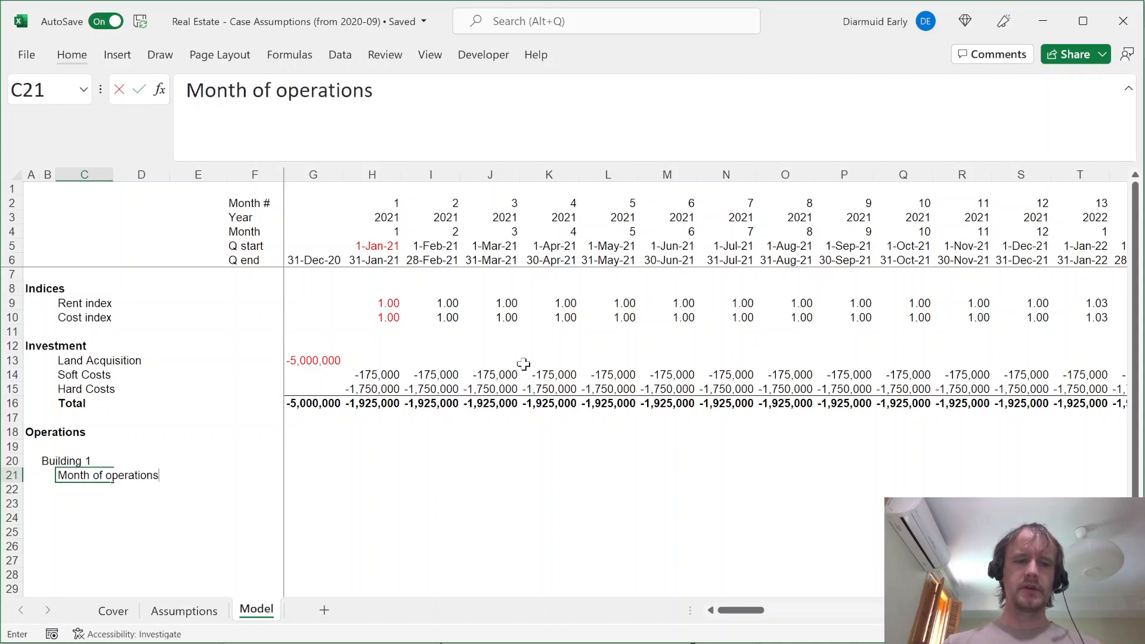
key(Return)
text(Units available)
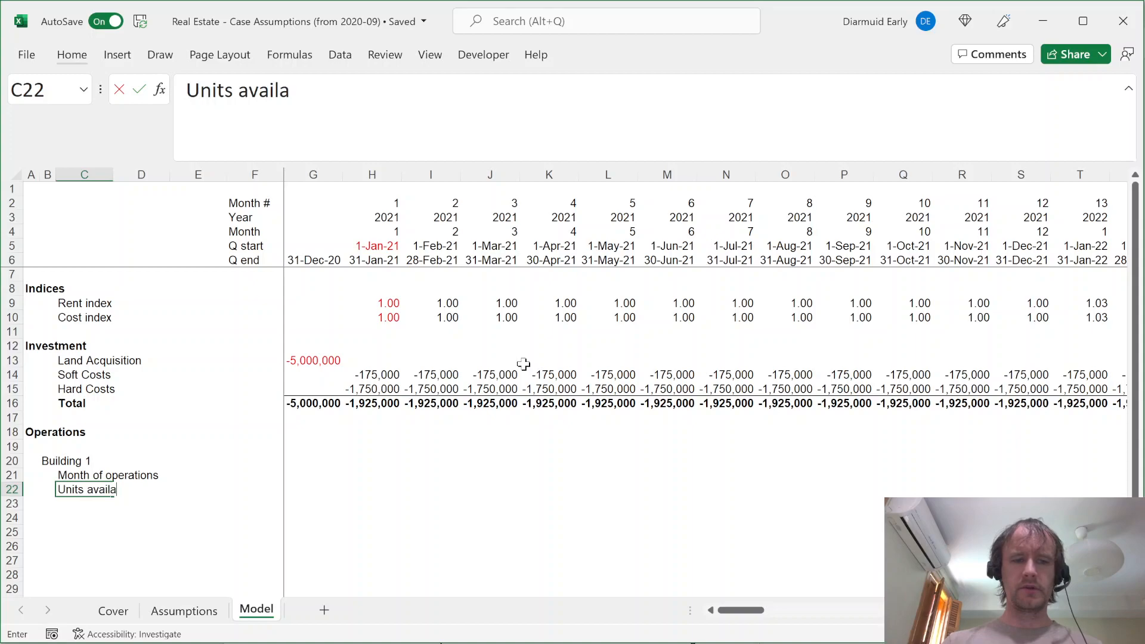
key(Return)
text(Occupancy)
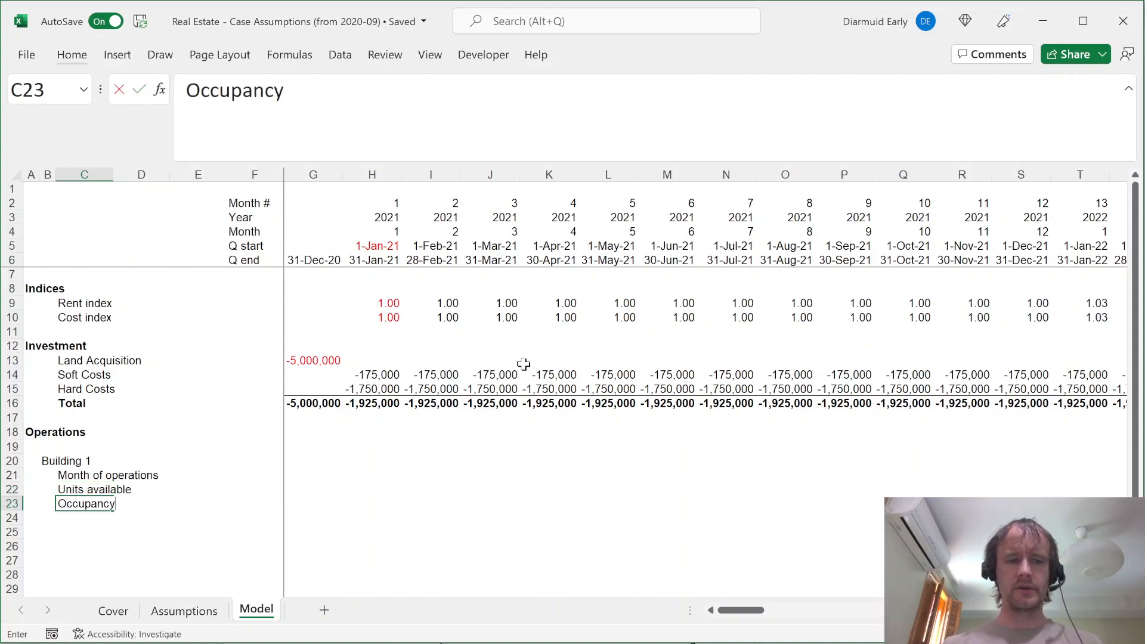
key(Return)
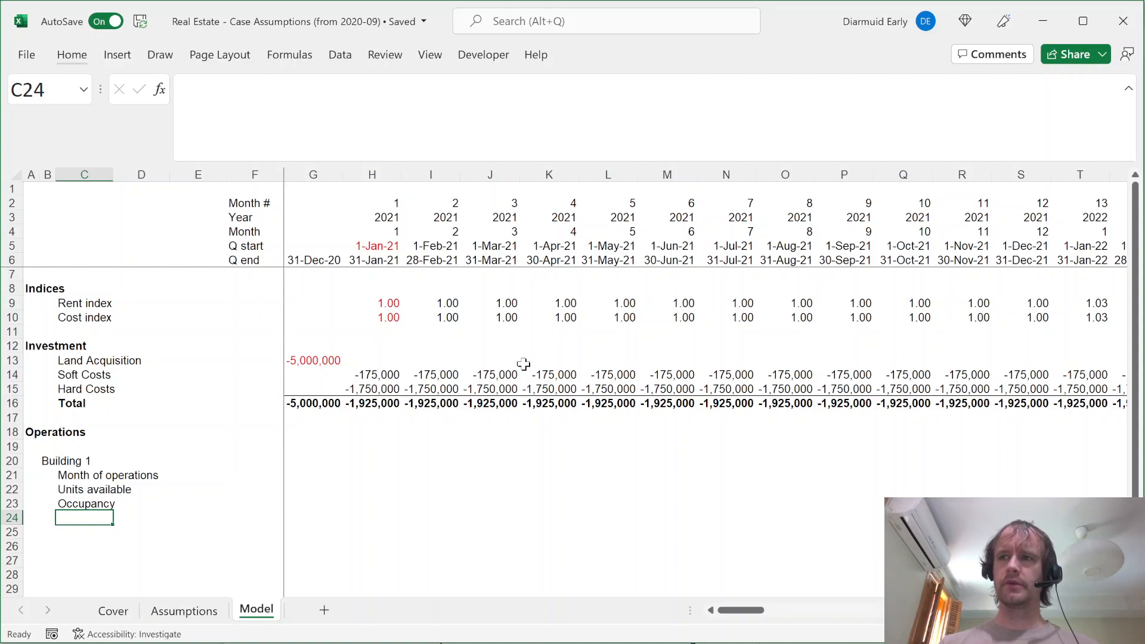
text(Rent)
key(Return)
Rename the B20 heading to Month of operations and the first line under it, C21, to Building 1
key(Up)
key(Up)
key(Left)
key(Up)
key(Up)
key(Up)
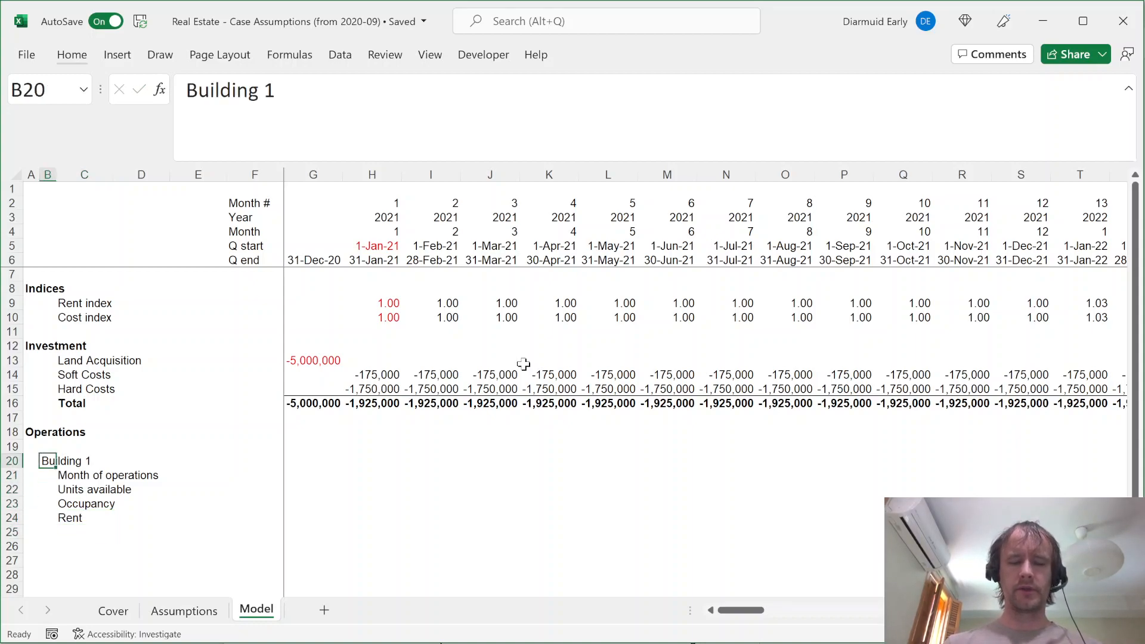
text(Month)
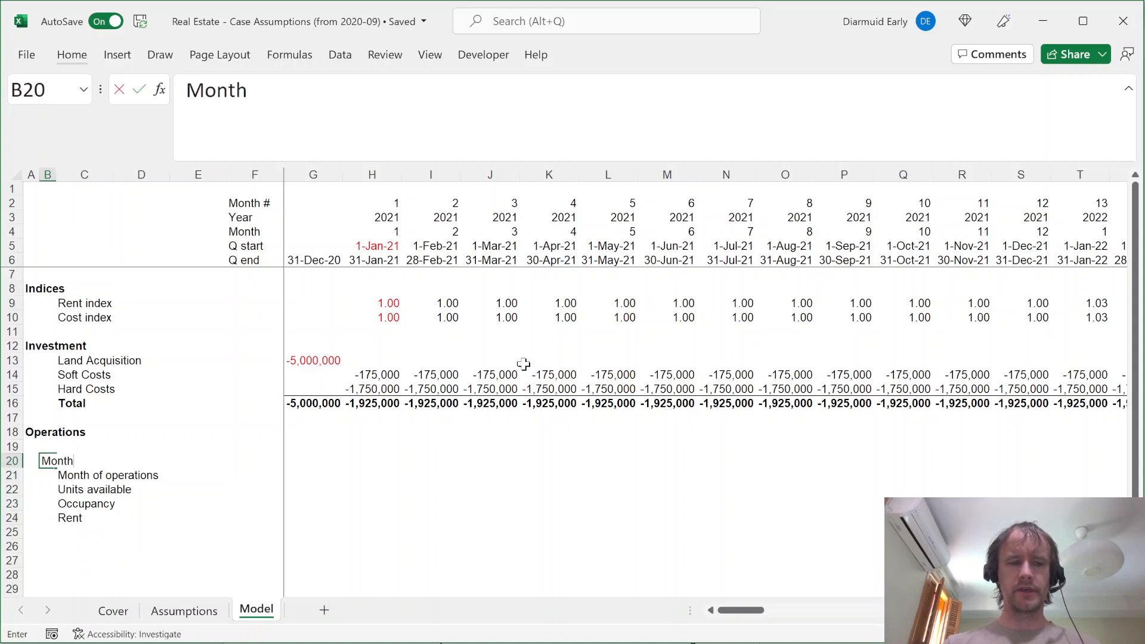
text( of operations)
key(Return)
key(Right)
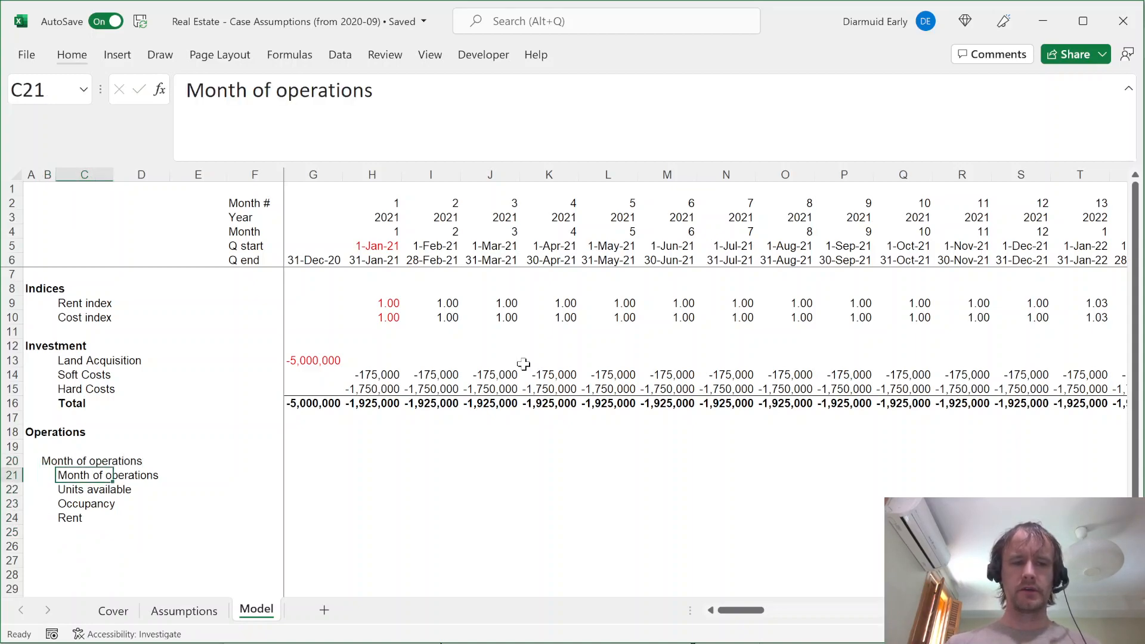
text(Building 1)
key(Return)
Replace the Units available label in C22 with Building 2 and clear the stray text from B22
text(Buildi)
key(BackSpace)
key(BackSpace)
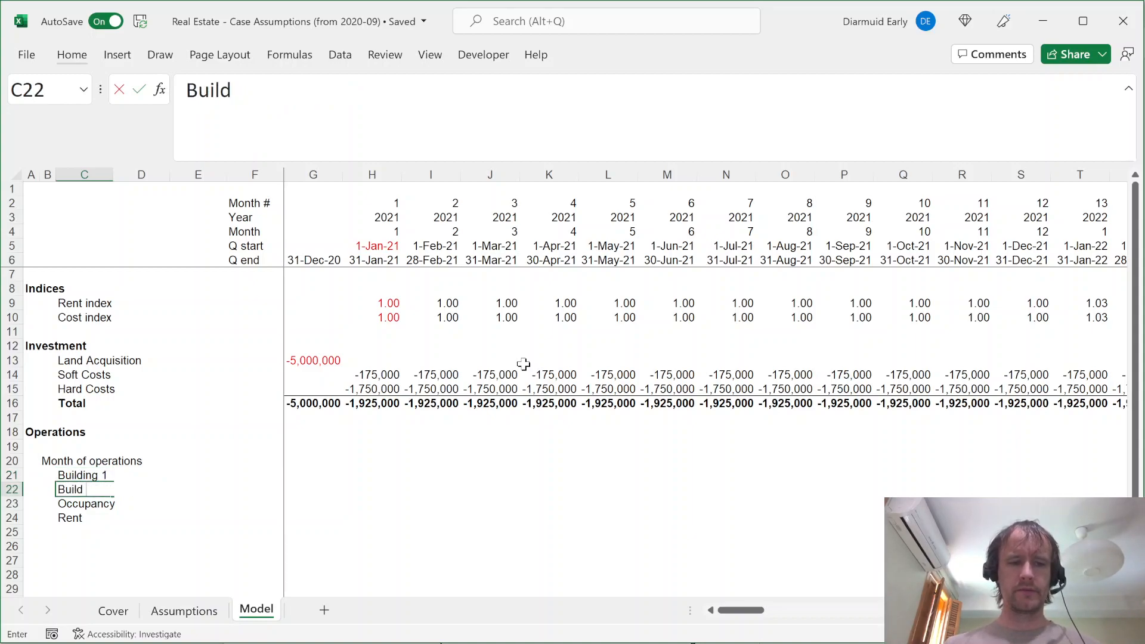
key(Left)
text(ing)
key(Return)
key(Up)
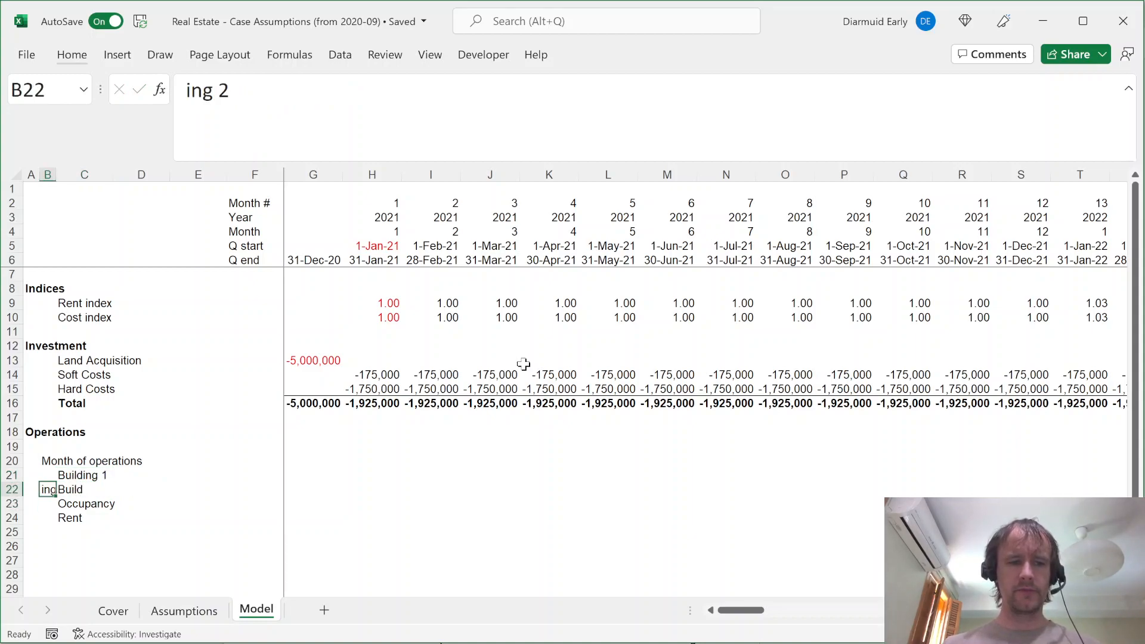
key(Delete)
key(Right)
key(F2)
text(ing 2)
key(Return)
key(Up)
key(Up)
key(Up)
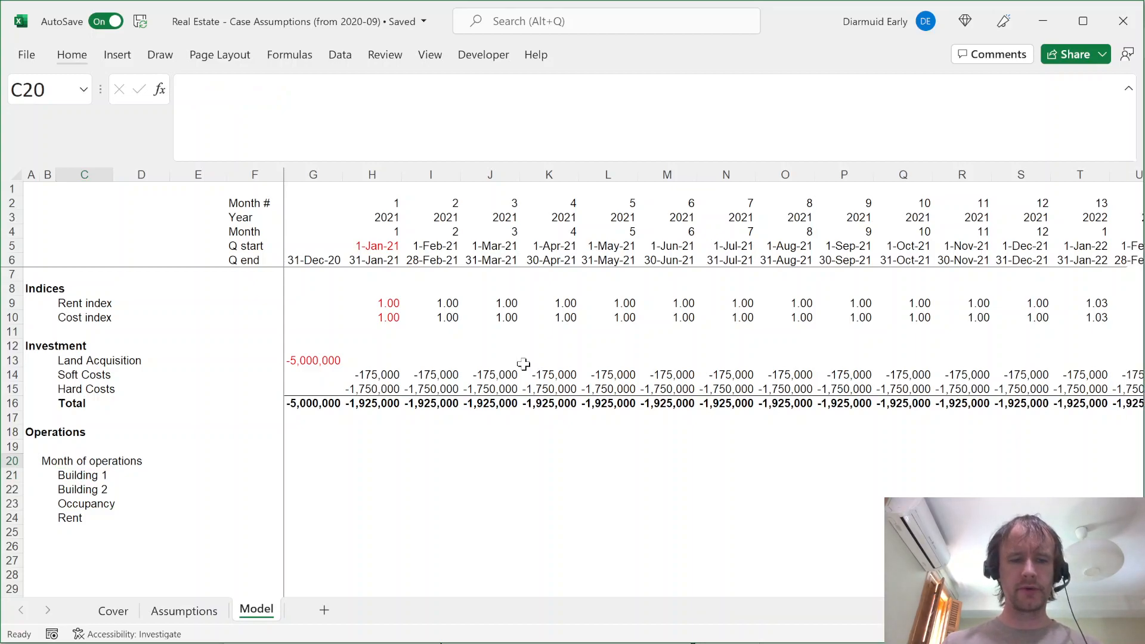
Review the Unit Mix on the Assumptions sheet, covering building names, absorption months and the 3/2 and 2/2 unit counts
key(ctrl+Page_Up)
click(390, 273)
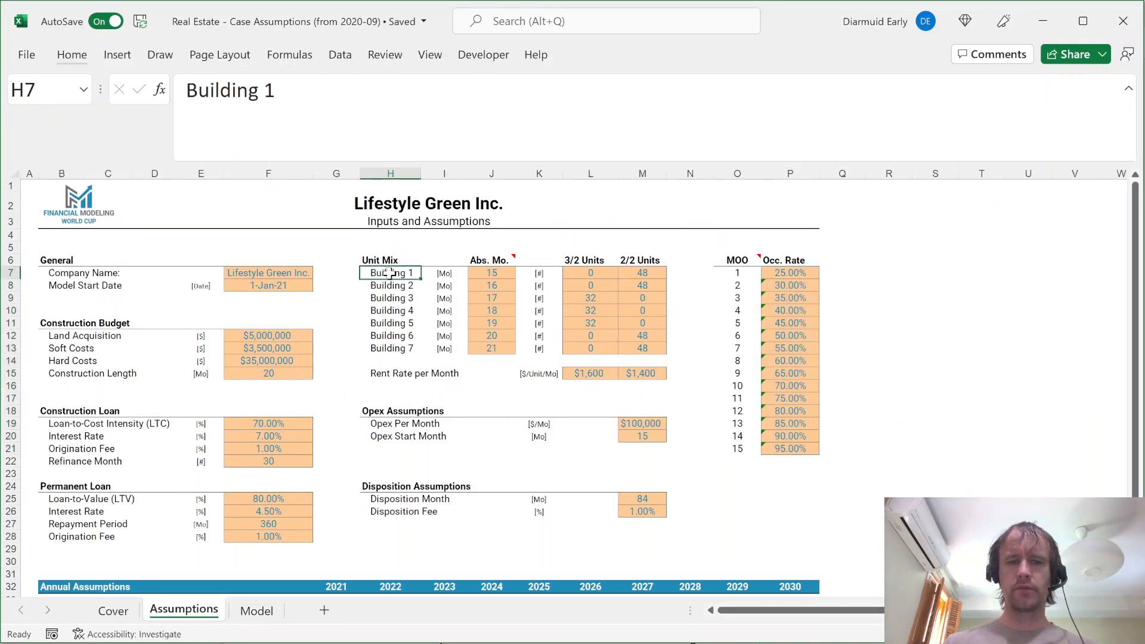
key(ctrl+shift+Down)
key(Right)
key(Right)
key(ctrl+shift+Down)
key(Right)
key(Right)
key(ctrl+shift+Down)
key(Right)
key(ctrl+shift+Down)
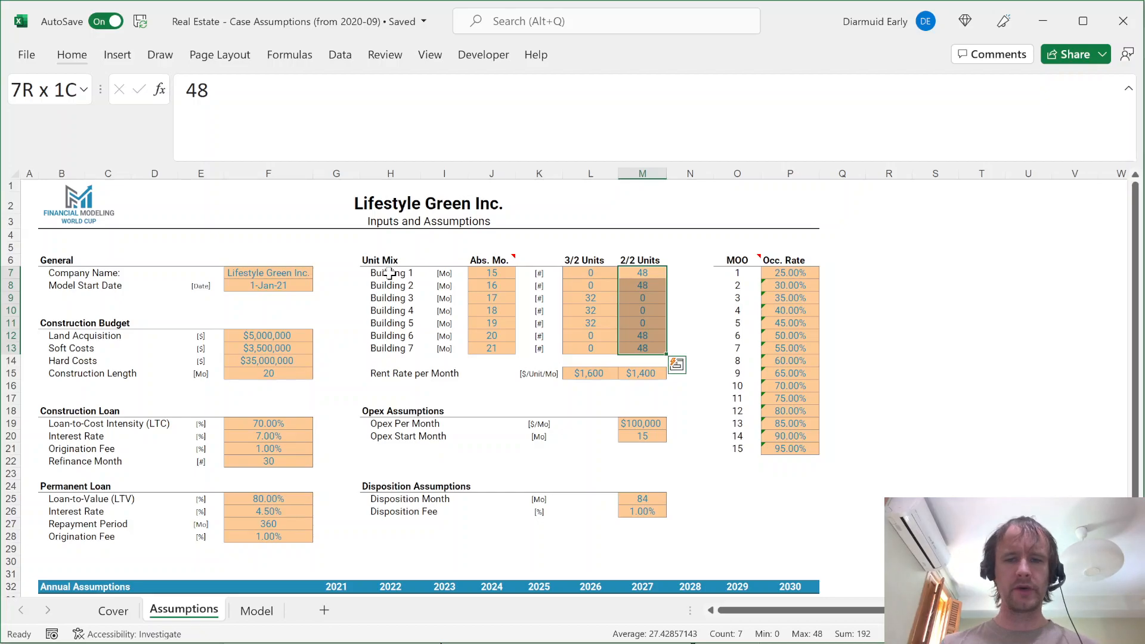
key(Left)
key(Left)
key(Left)
Delete the draft label rows 20 to 24 under Operations on the Model sheet and return to B20
key(ctrl+Page_Down)
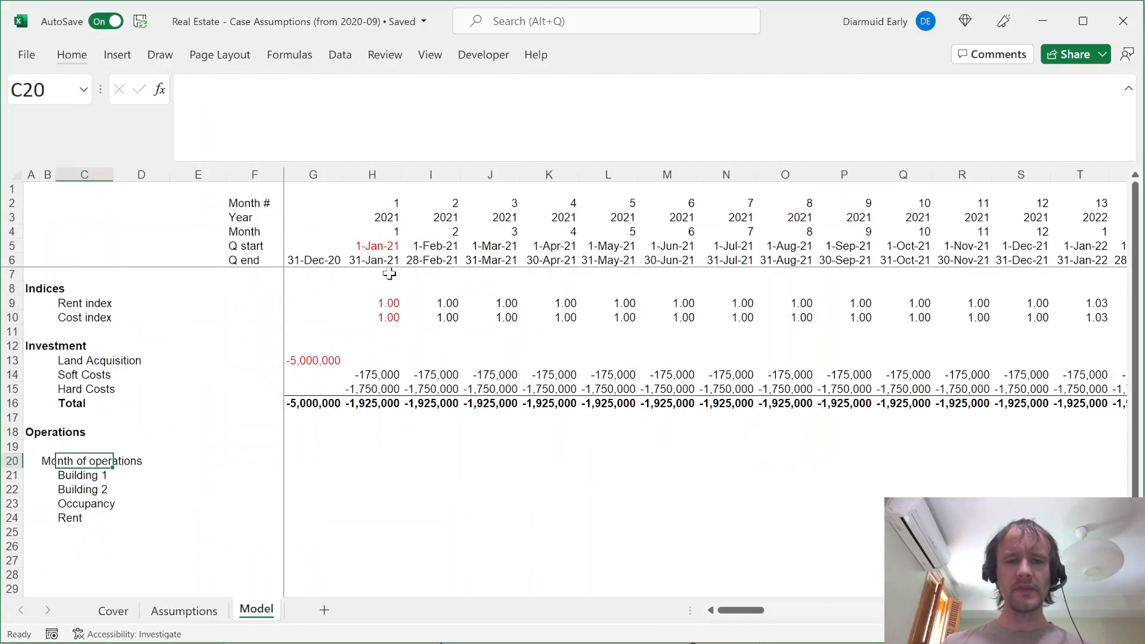
key(shift+space)
key(shift+Down)
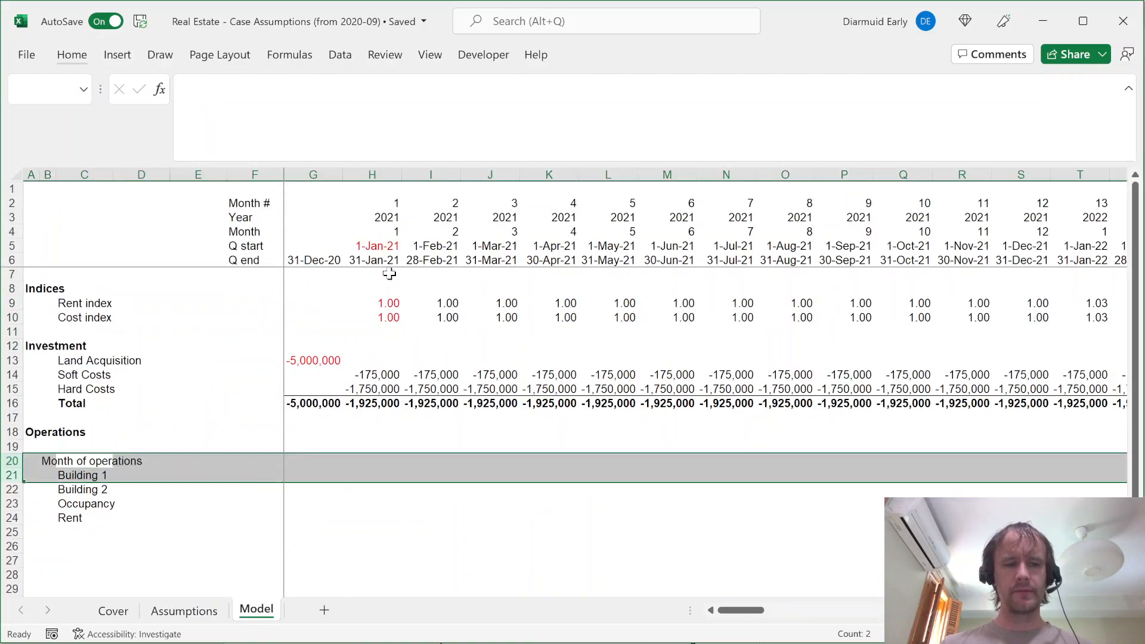
key(shift+Down)
key(shift+Down)
key(shift+Down)
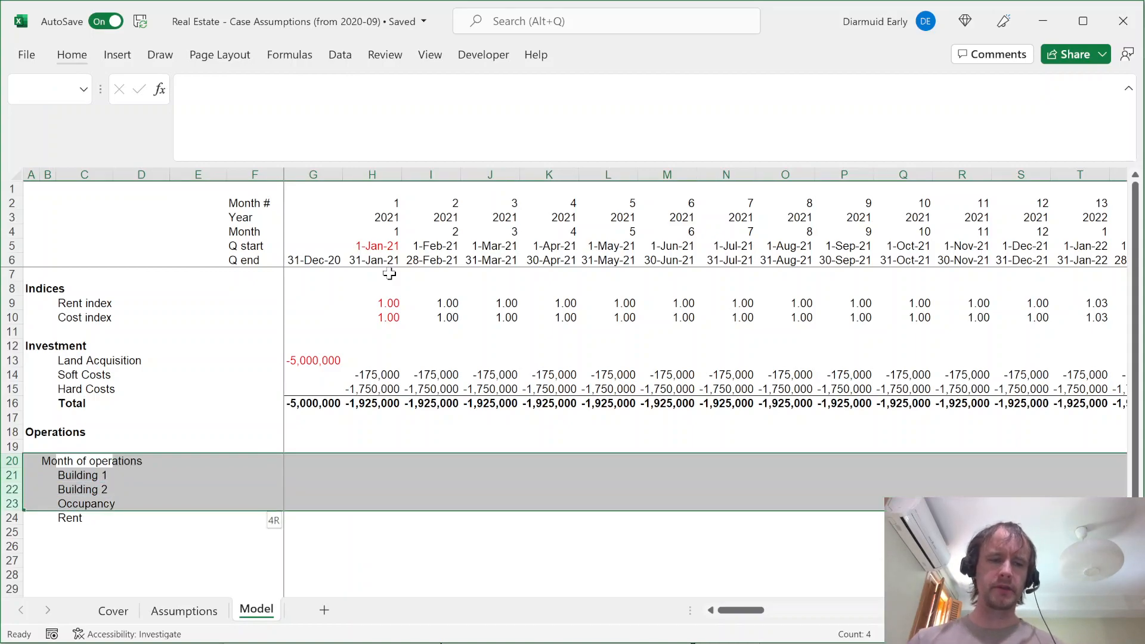
key(ctrl+minus)
key(Left)
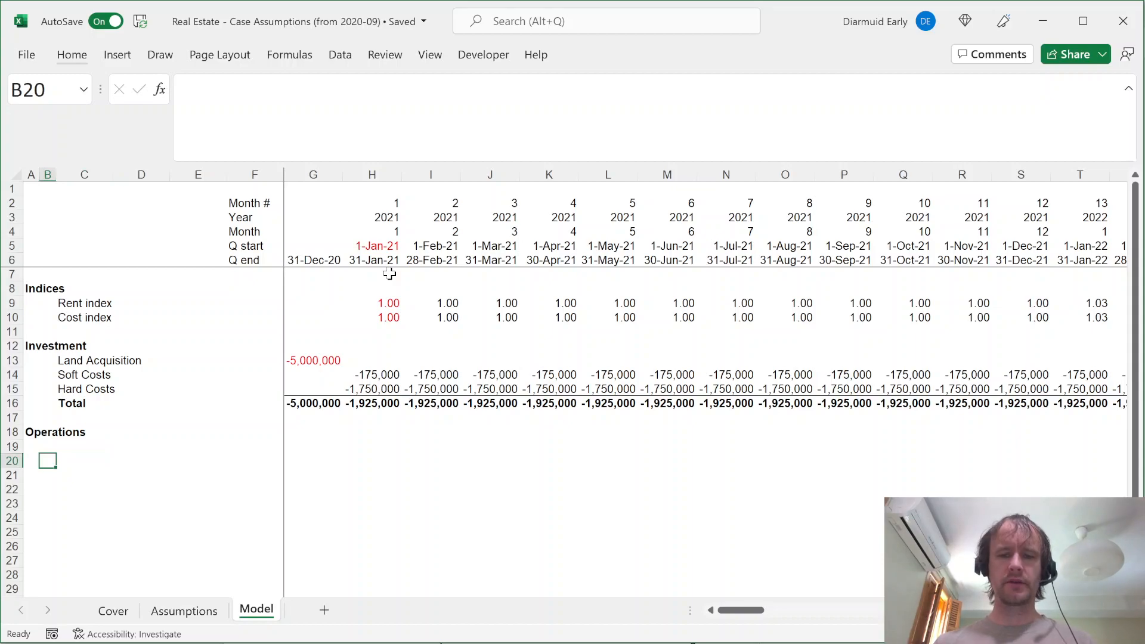
key(Up)
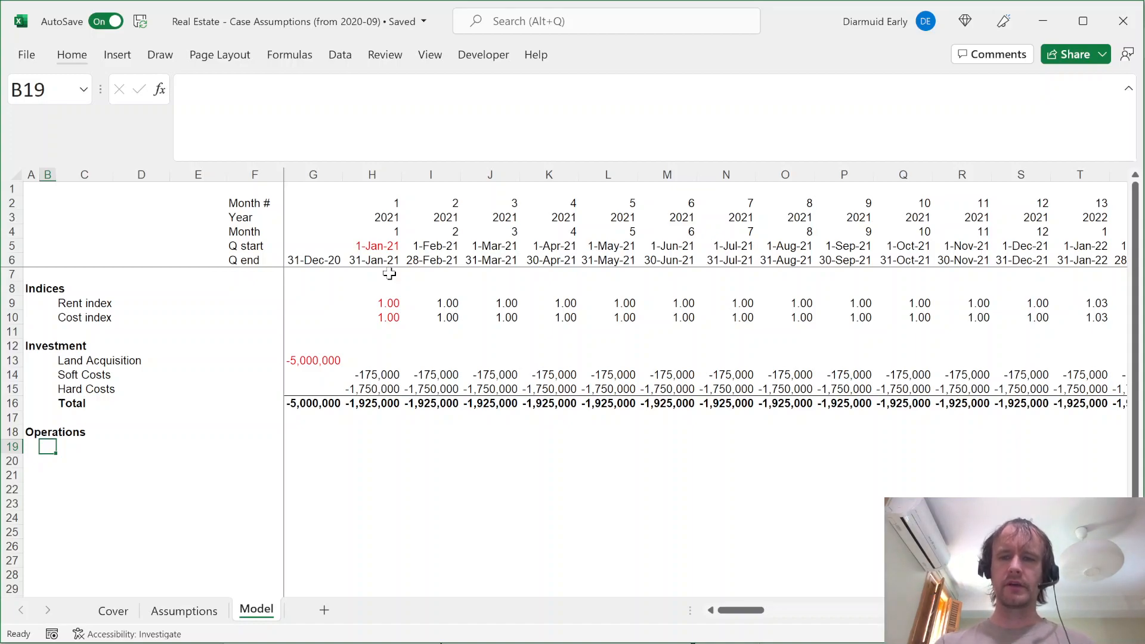
key(Return)
Examine the Unit Mix building names on the Assumptions sheet against the empty rows below Operations on the Model sheet
key(ctrl+Page_Up)
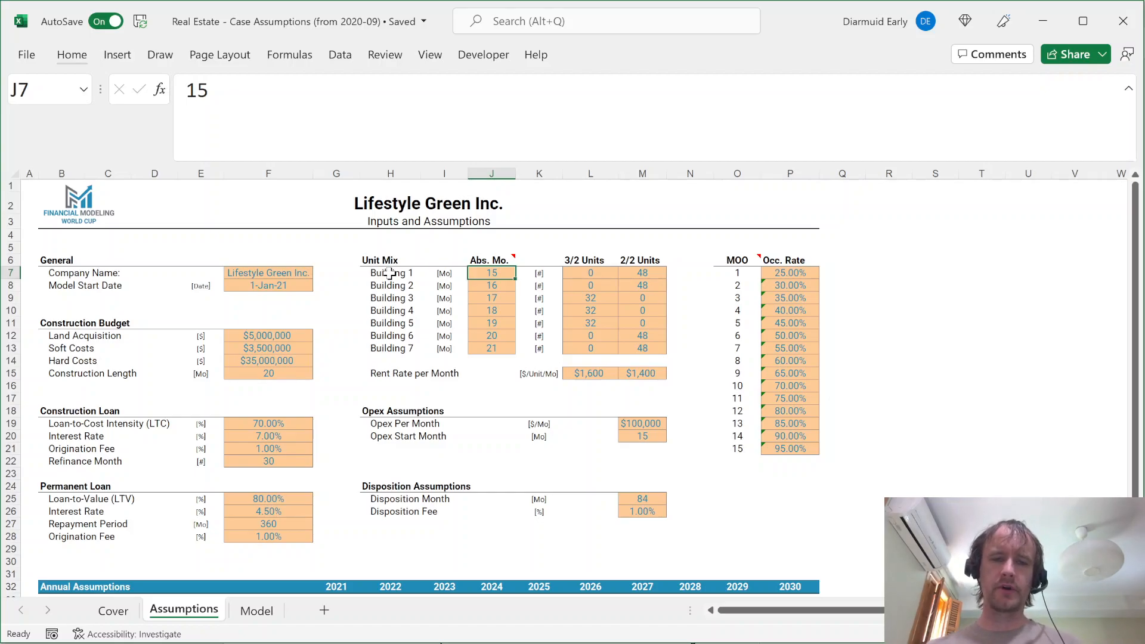
key(Left)
key(Left)
key(ctrl+shift+Down)
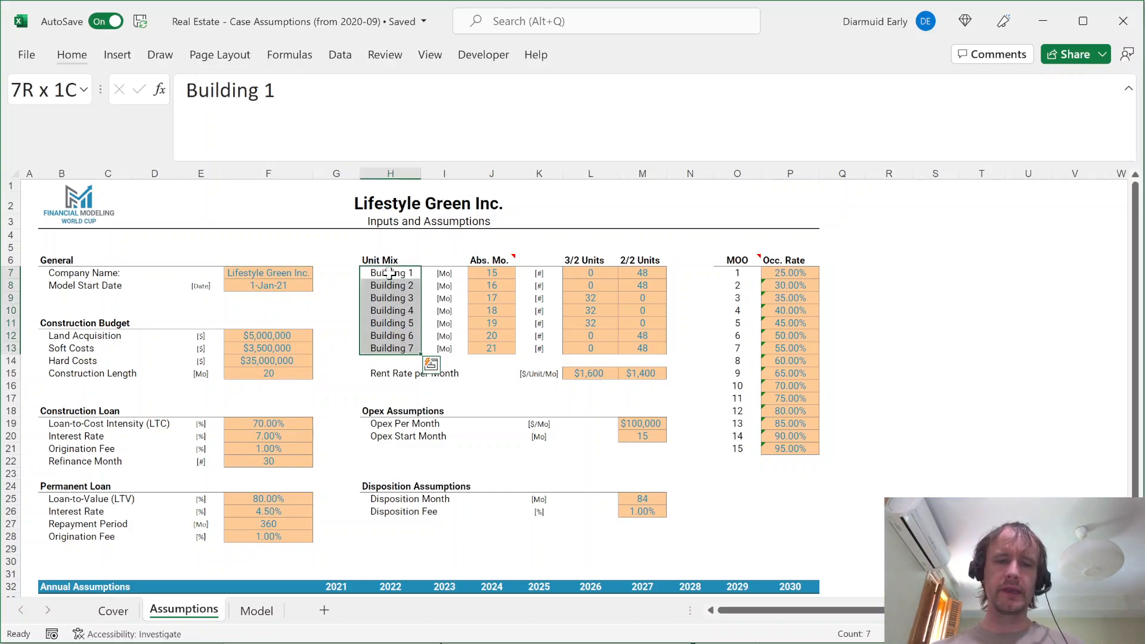
key(ctrl+Page_Down)
key(shift+space)
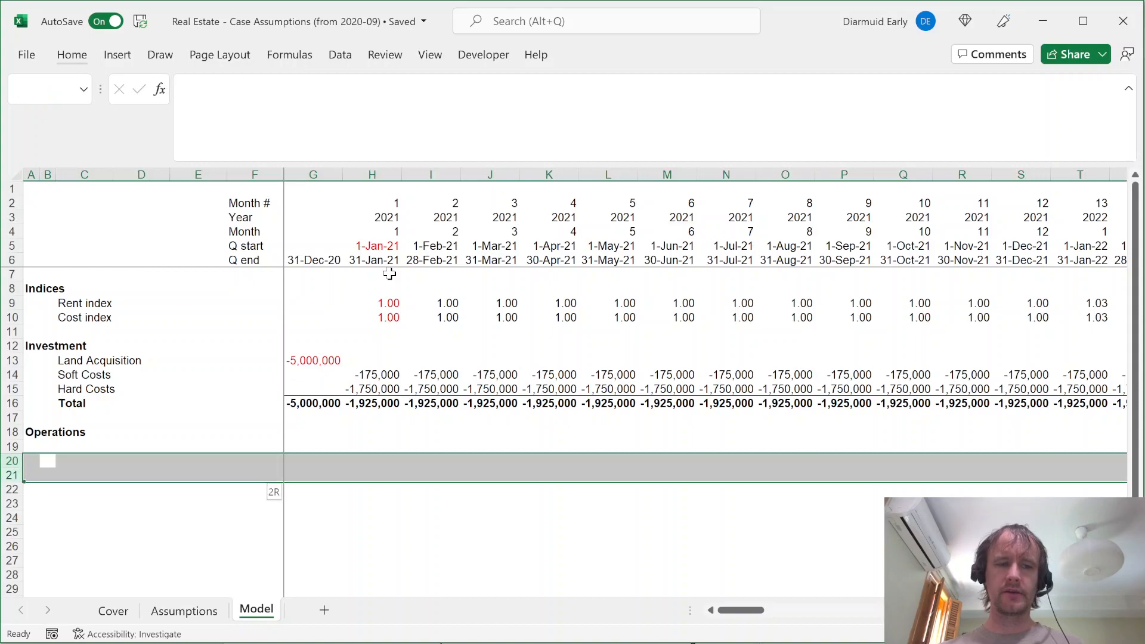
key(shift+Down)
key(shift+Down)
key(shift+Down)
key(shift+Down)
key(shift+Down)
key(shift+Down)
key(shift+Down)
key(shift+Down)
key(shift+Down)
key(shift+Down)
key(shift+Down)
key(shift+Down)
key(shift+Up)
key(shift+Up)
key(shift+Up)
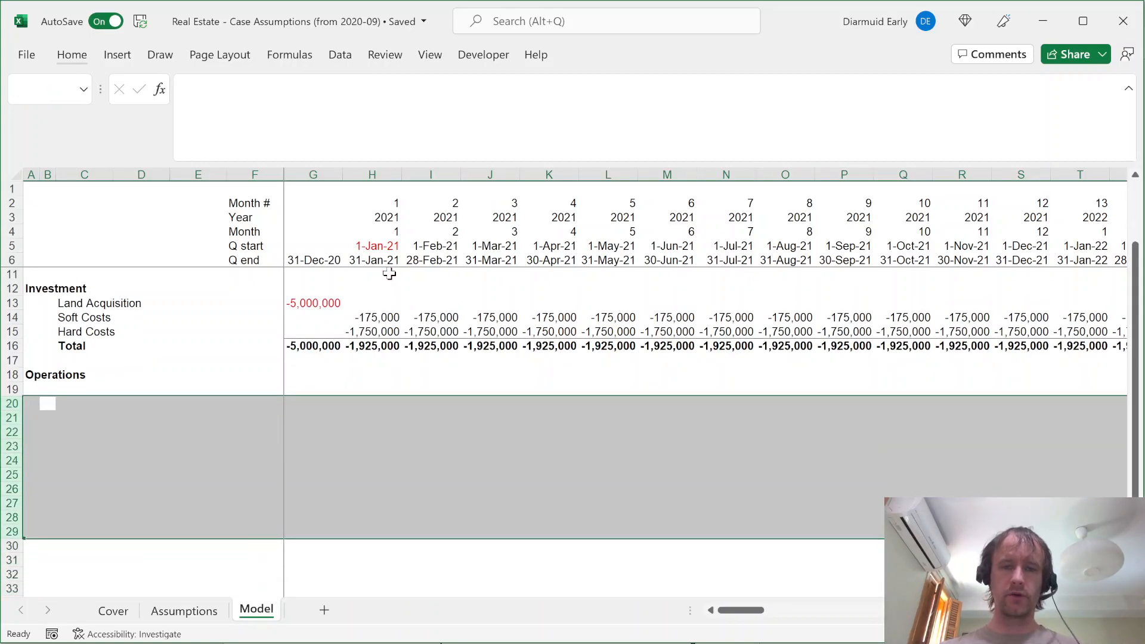
key(shift+BackSpace)
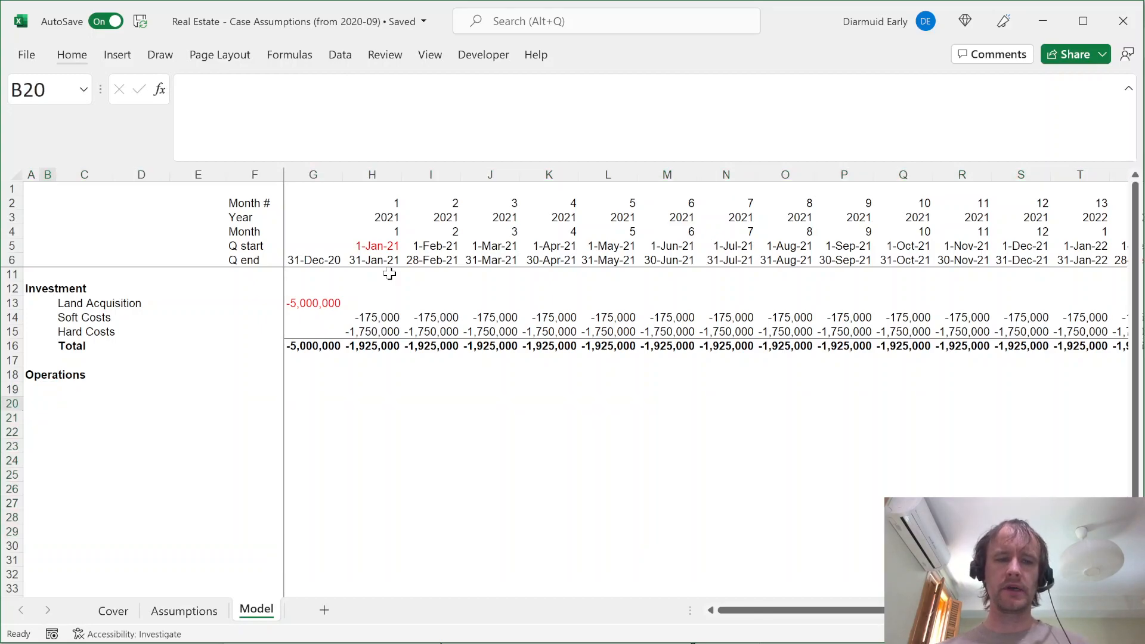
key(ctrl+Page_Up)
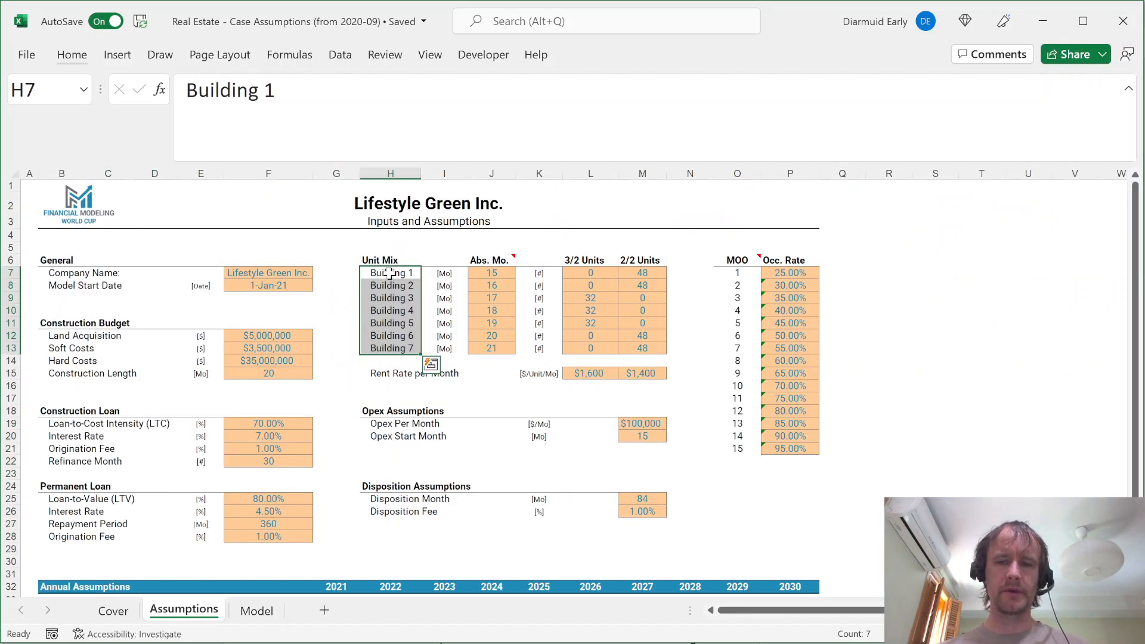
key(ctrl+Page_Down)
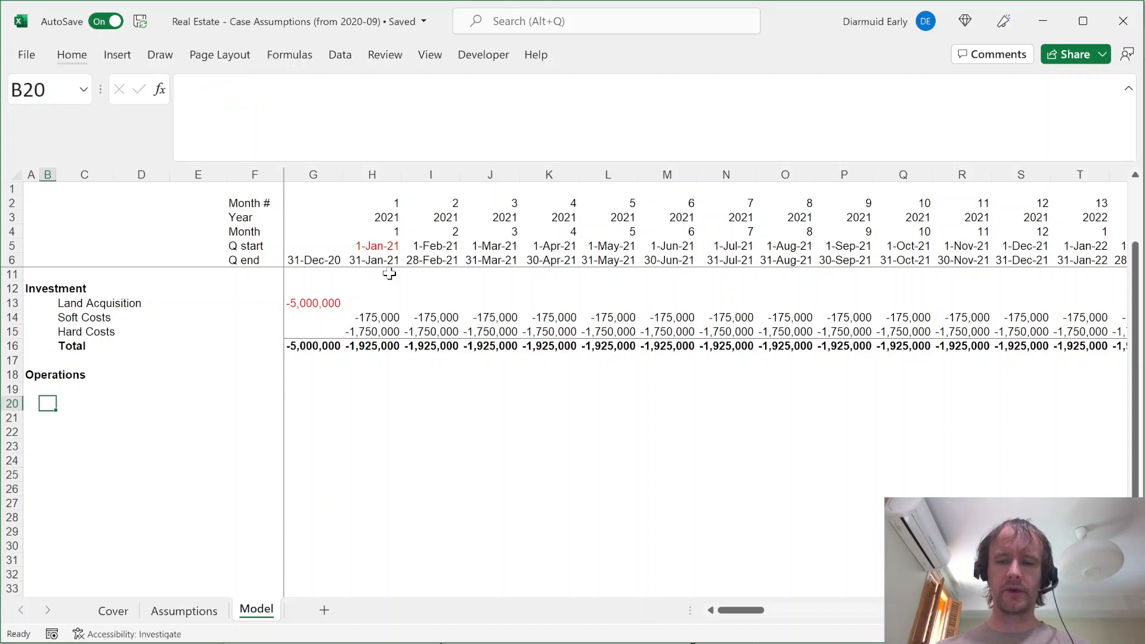
key(Up)
key(Down)
key(Right)
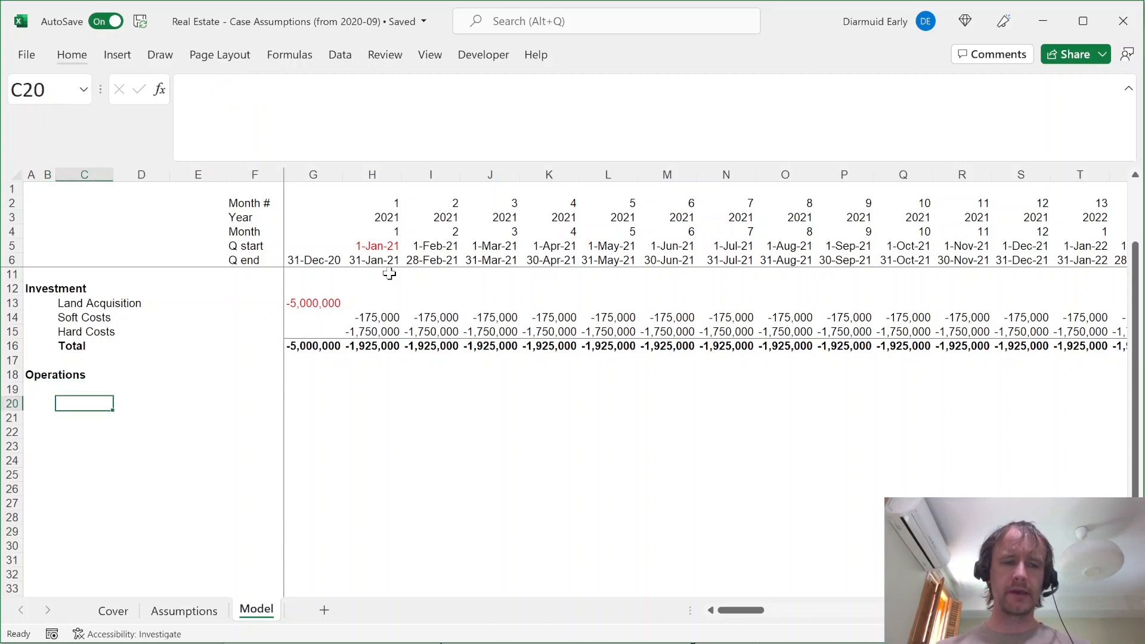
key(shift+space)
key(shift+Down)
key(Down)
key(Down)
key(Up)
key(Up)
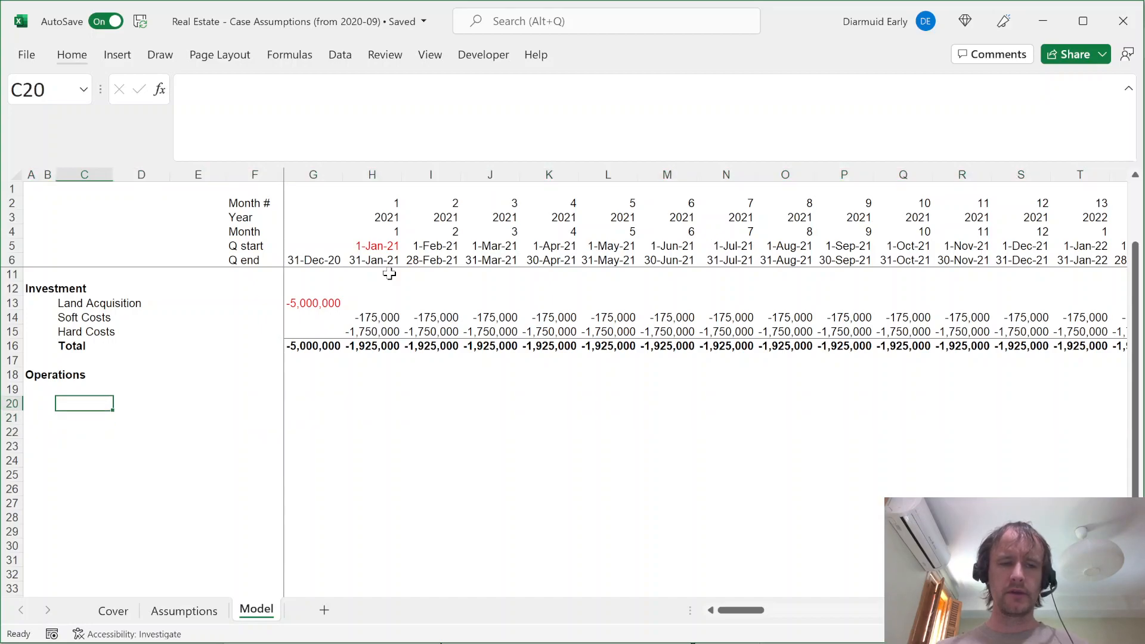
key(shift+Down)
key(shift+Down)
key(shift+Down)
key(Down)
key(Down)
key(Down)
key(Down)
key(Down)
key(Down)
key(Up)
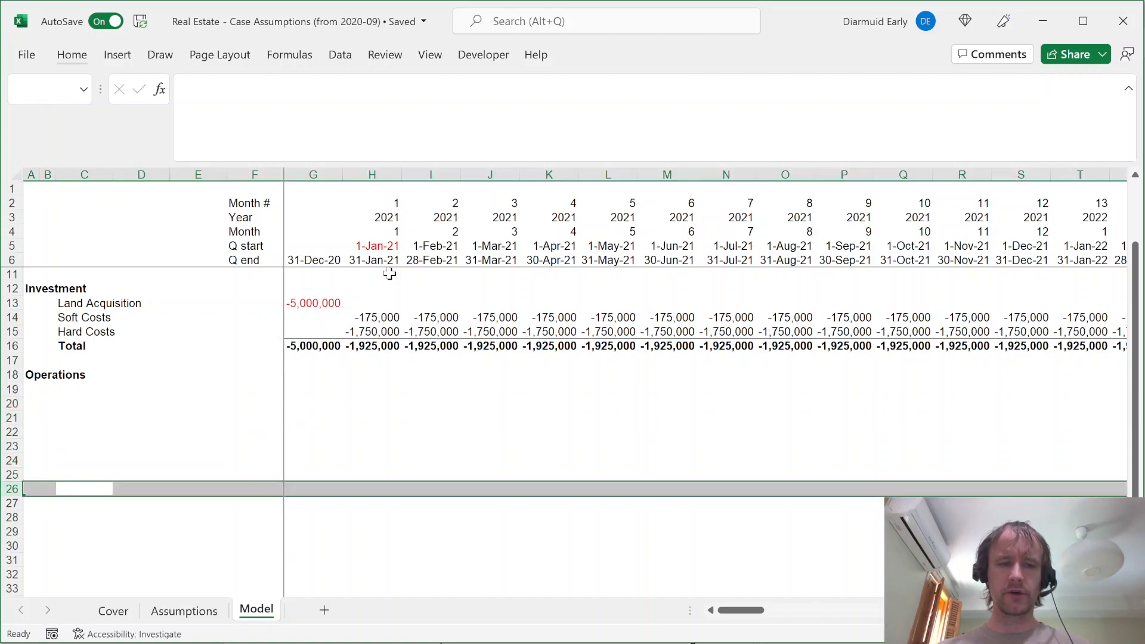
key(Up)
key(Up)
key(Up)
key(Up)
key(Up)
key(Up)
key(Down)
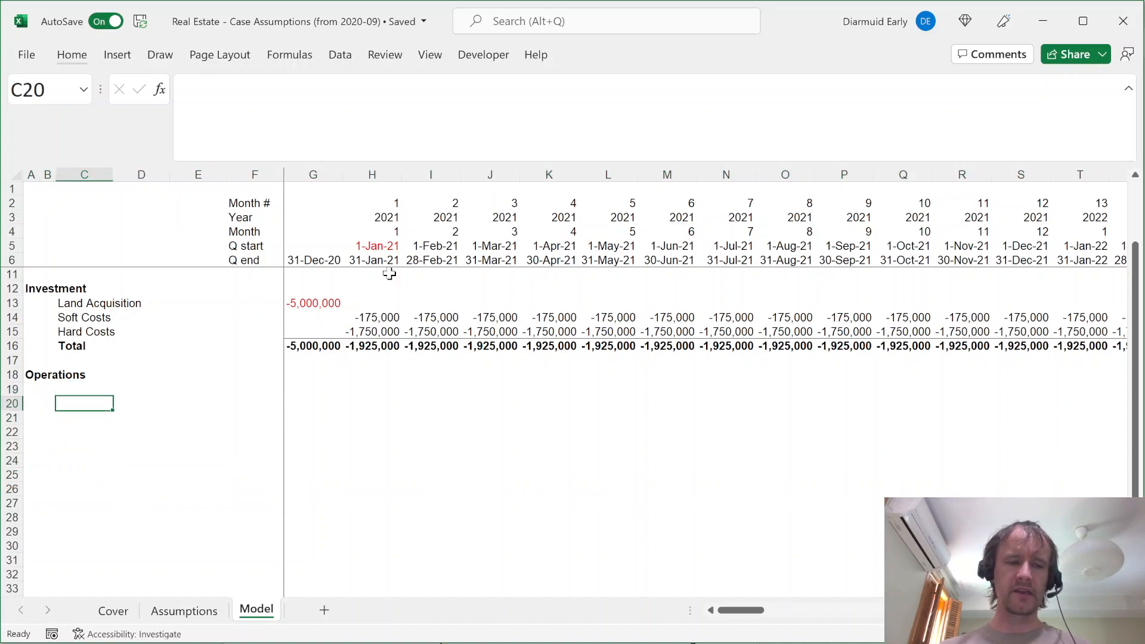
key(shift+Down)
key(shift+Down)
key(shift+Down)
key(shift+Down)
key(shift+Down)
key(shift+Down)
key(ctrl+period)
key(Down)
key(shift+space)
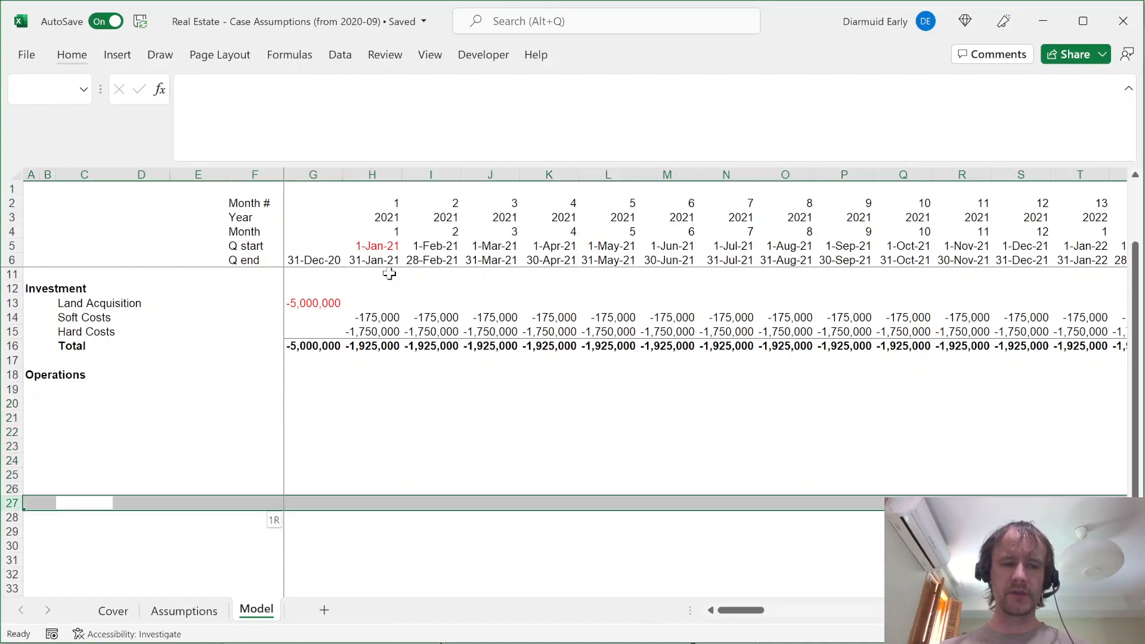
key(Up)
key(Up)
key(Up)
key(Up)
key(Up)
key(Up)
key(Up)
key(shift+space)
key(Up)
key(Up)
key(Down)
key(Down)
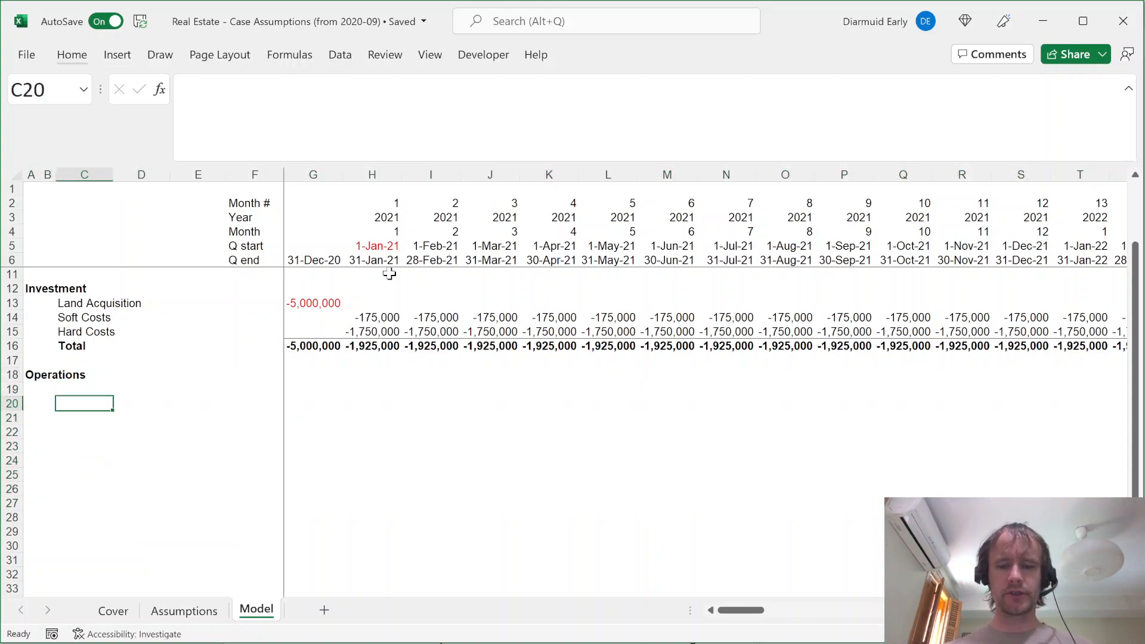
key(ctrl+Page_Up)
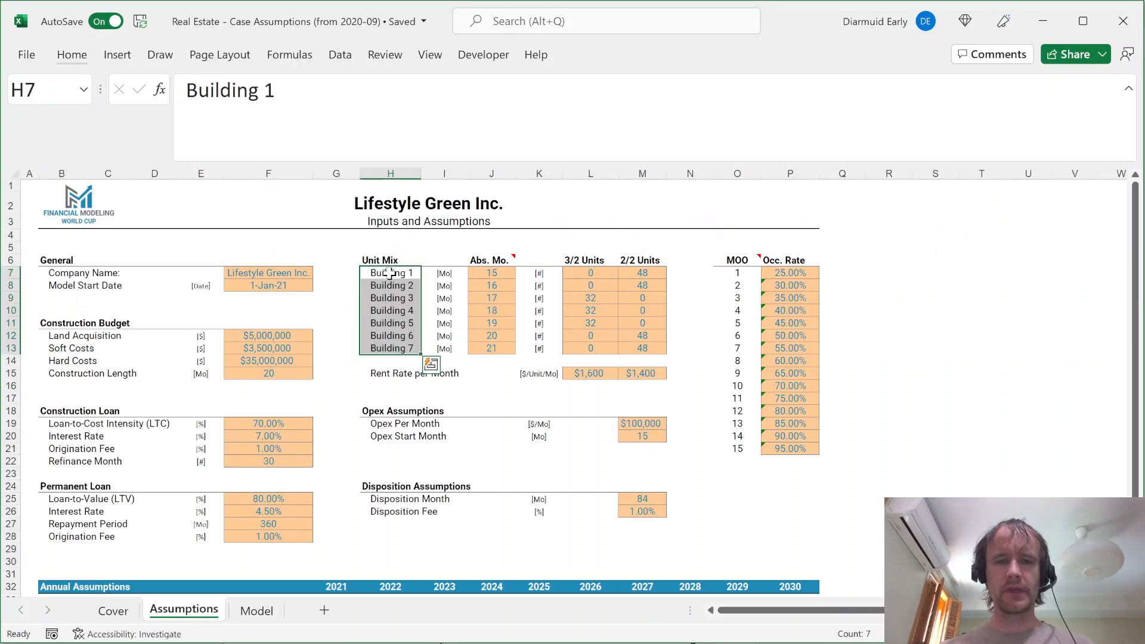
key(ctrl+Page_Down)
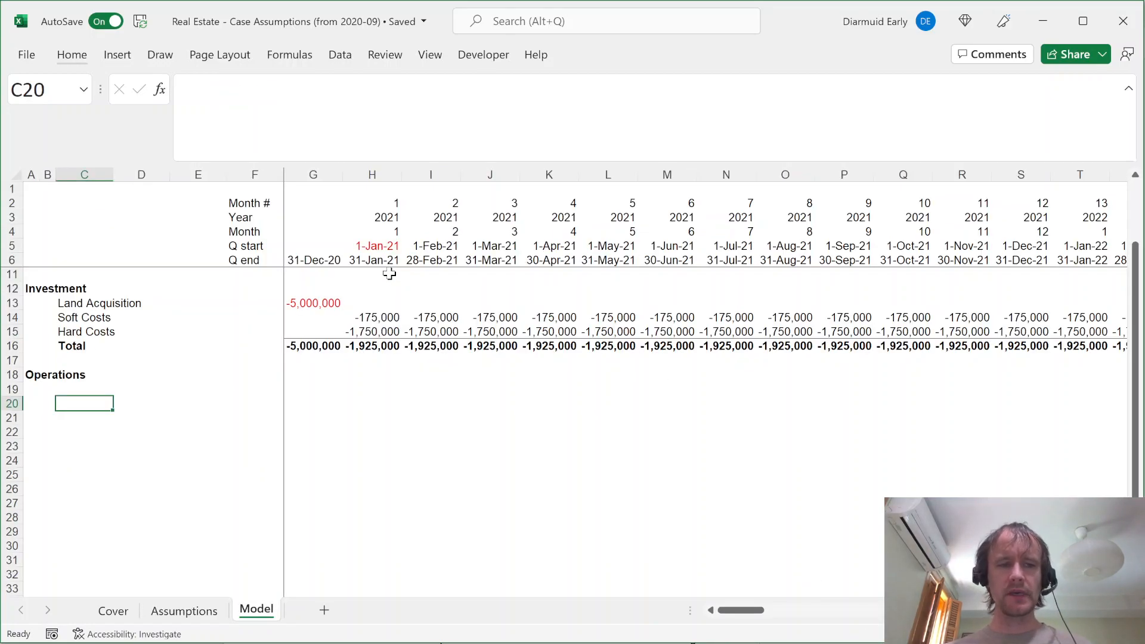
Enter building number 1 in B20 under Operations on the Model sheet and set its font colour to red
key(Left)
text(1)
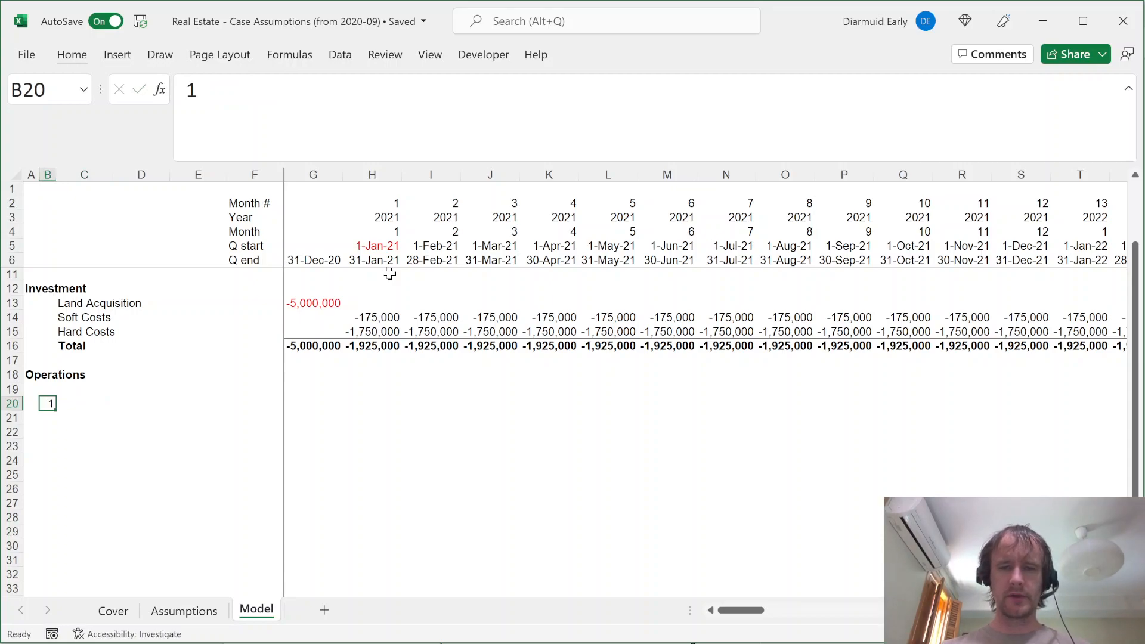
key(alt+h)
key(f)
key(c)
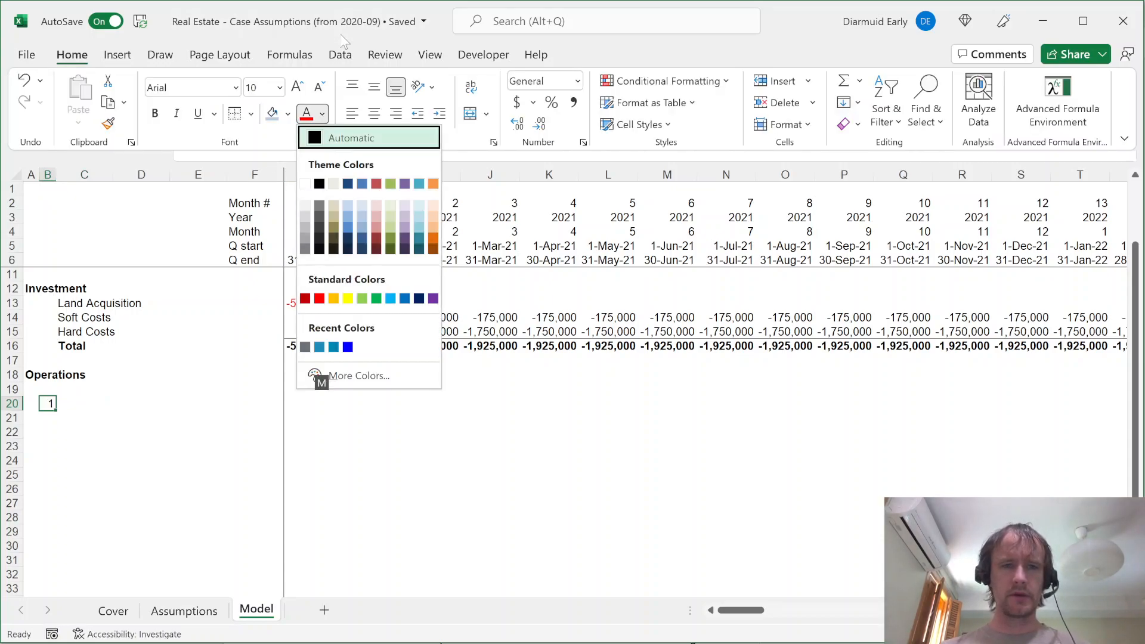
key(Down)
key(Down)
key(Down)
key(Down)
key(Down)
key(Down)
key(Down)
key(Return)
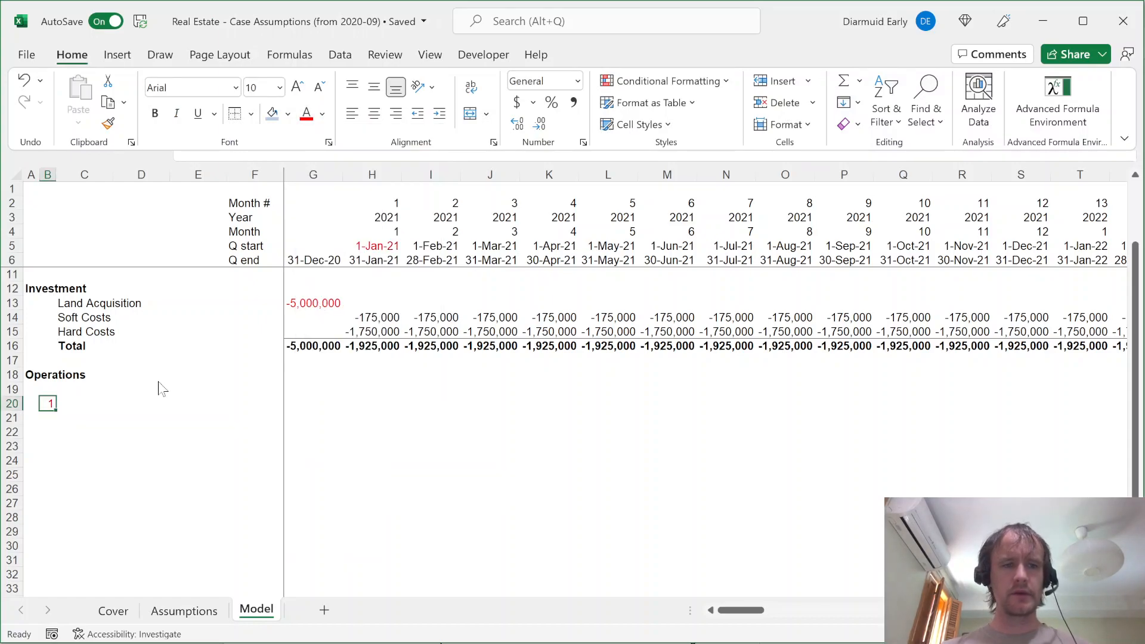
Look up the building name in C20 with =INDEX(Assumptions!$H$7:$H$13,B20)
key(Tab)
text(=index)
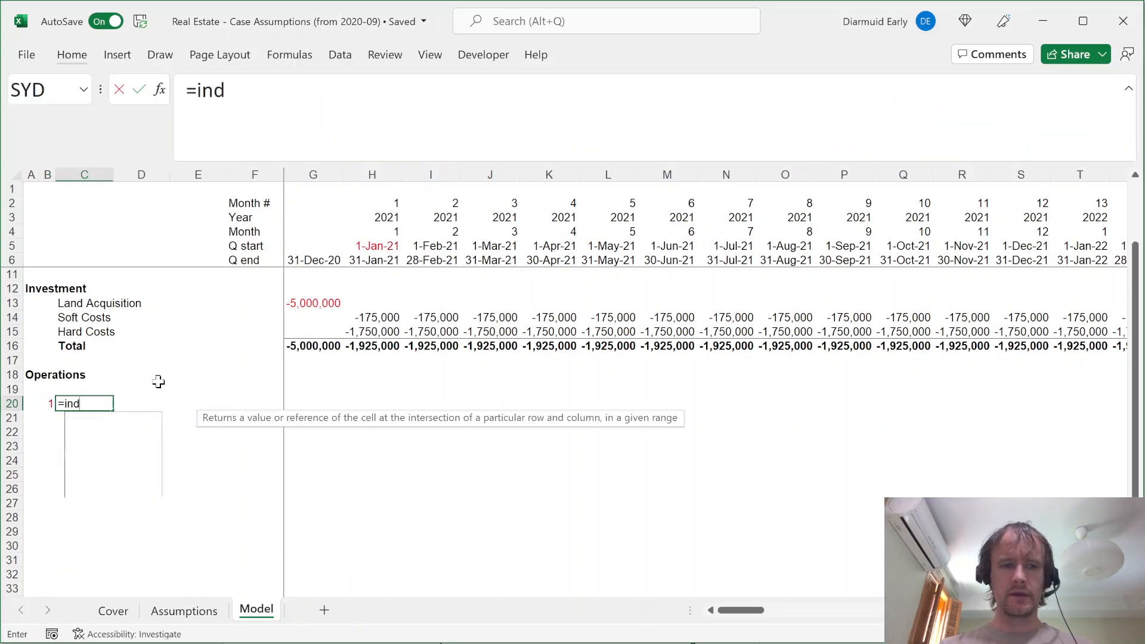
key(Tab)
key(ctrl+Page_Up)
click(403, 273)
key(ctrl+shift+Down)
key(F4)
text(,)
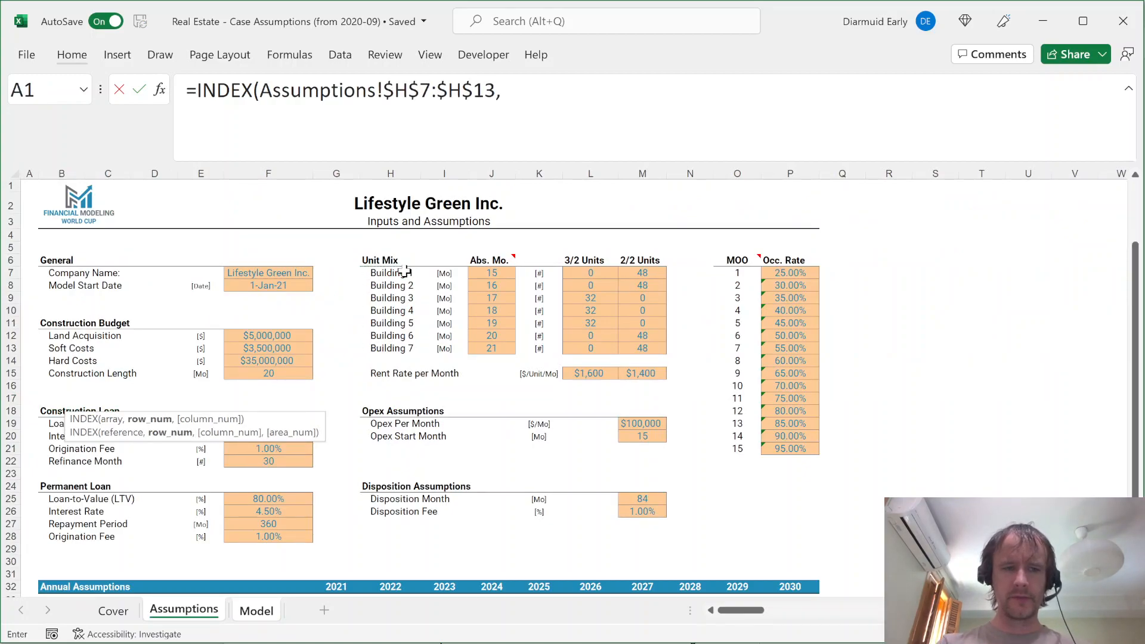
key(ctrl+Page_Down)
key(Left)
text())
key(Return)
key(Up)
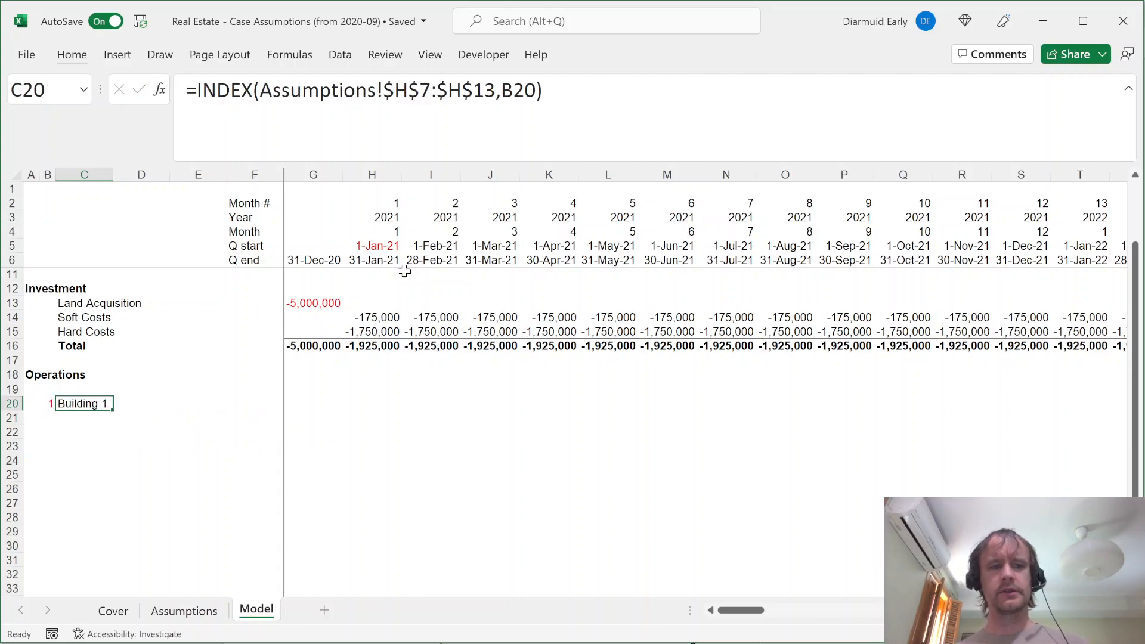
Label C22 as Month of operations, two rows below the building name
key(Down)
key(Down)
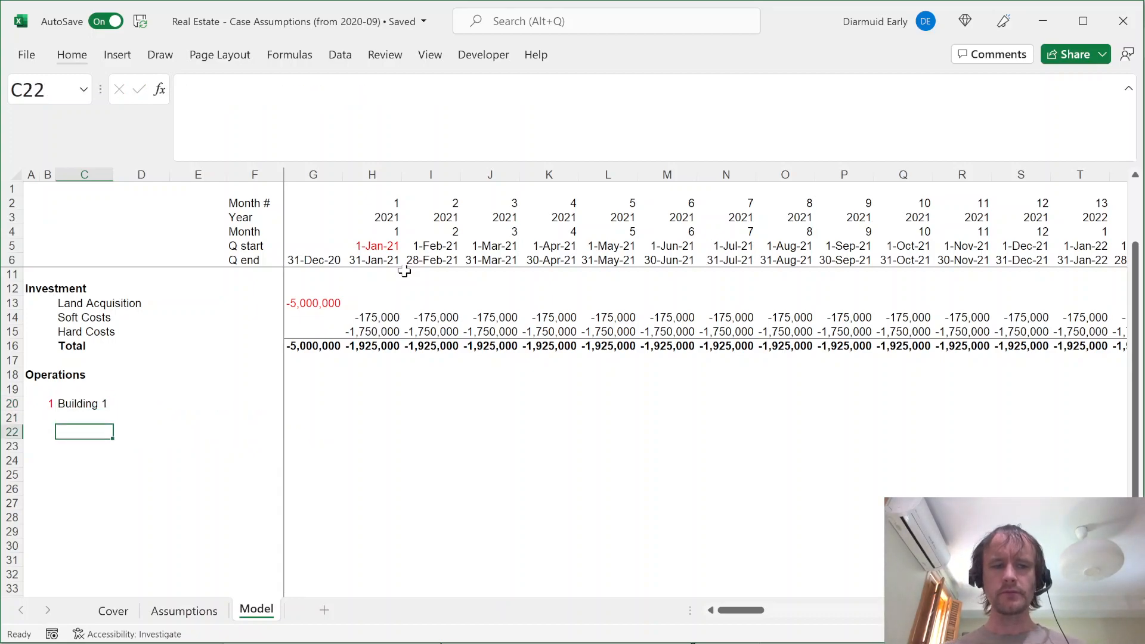
text(Month of )
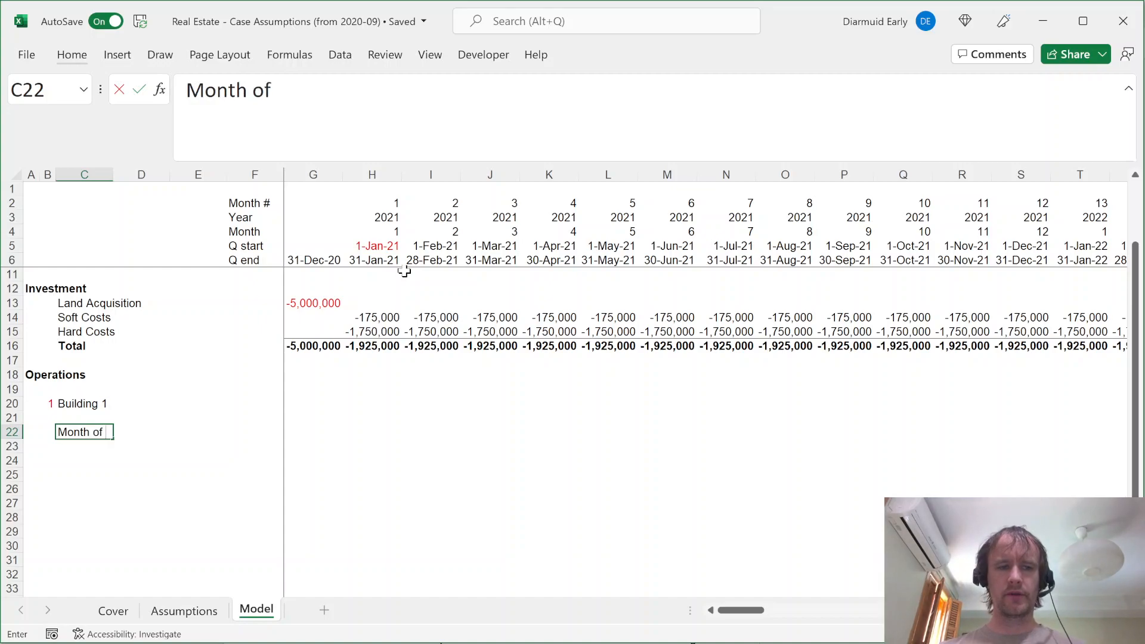
text(operations)
key(Return)
Start the Month of operations formula in H22 with a MAX of month number H$2 minus an INDEX lookup
key(Up)
key(Right)
key(Right)
key(Right)
key(Right)
key(Right)
text(=)
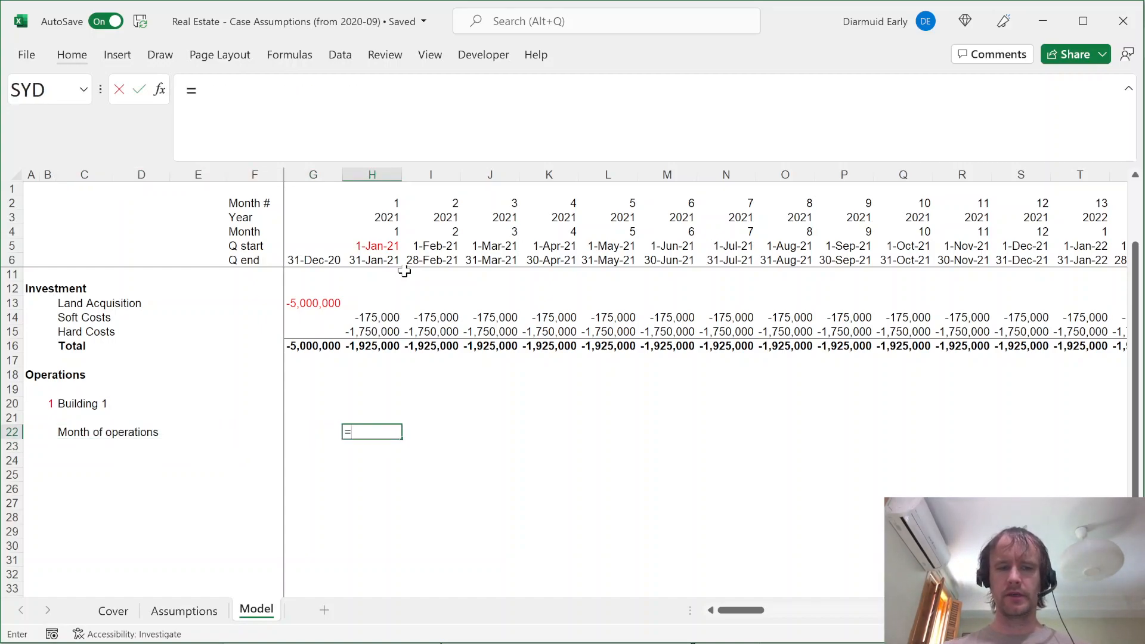
text(max)
key(Tab)
click(381, 205)
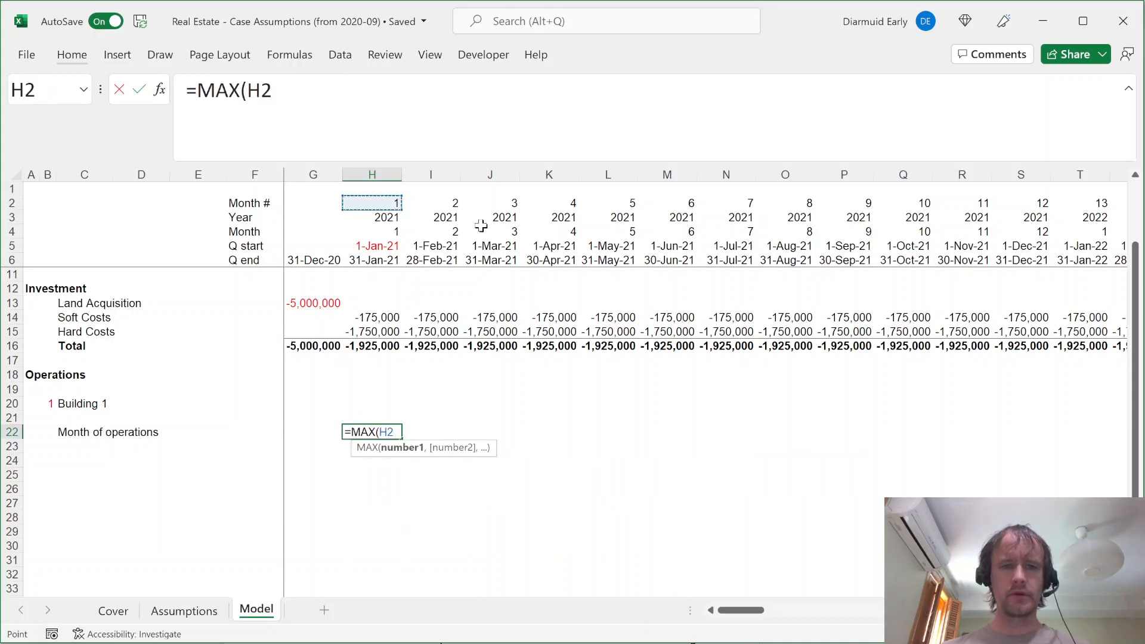
key(F4)
key(F4)
text(-ind)
key(Tab)
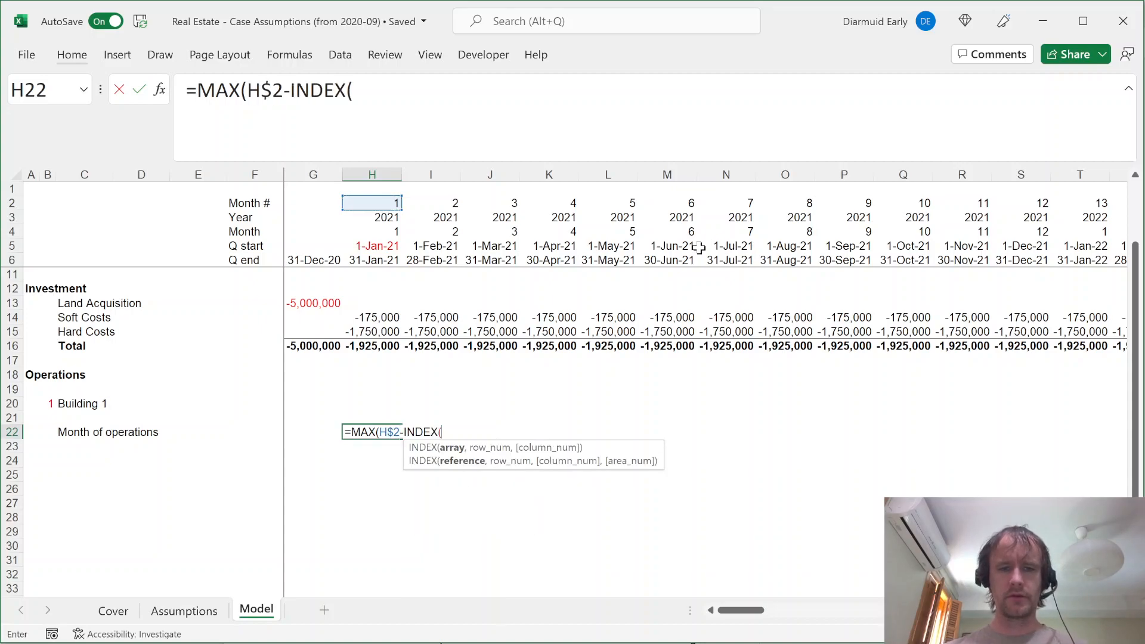
Use the absorption months Assumptions!$J$7:$J$13 as the INDEX array in H22 and building number B20 as the row number
key(ctrl+Page_Up)
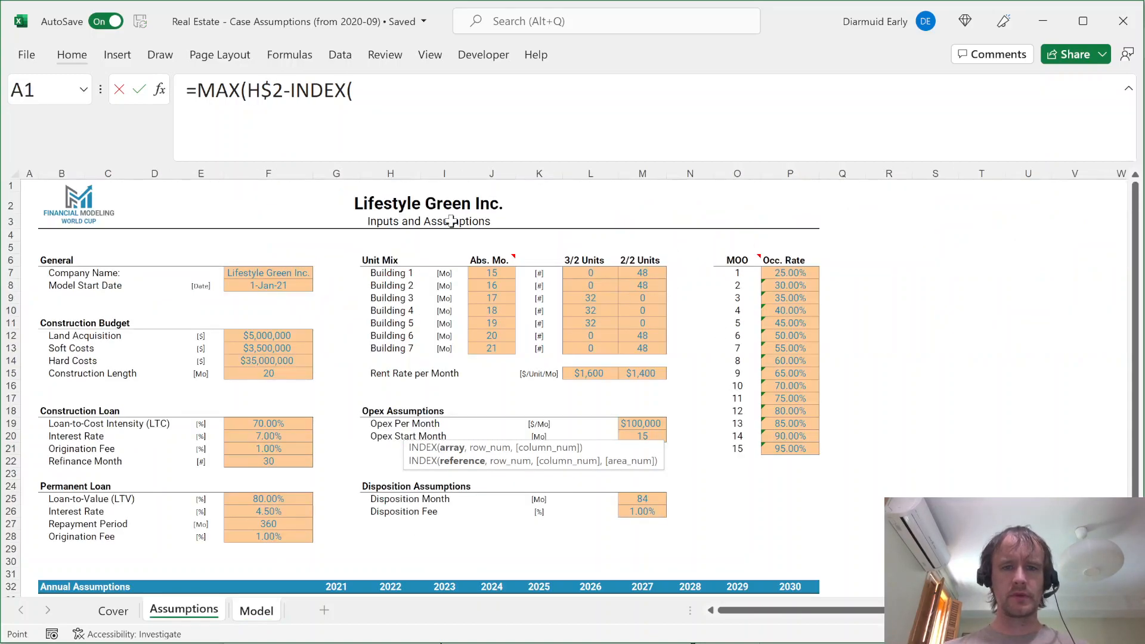
click(482, 273)
key(ctrl+shift+Down)
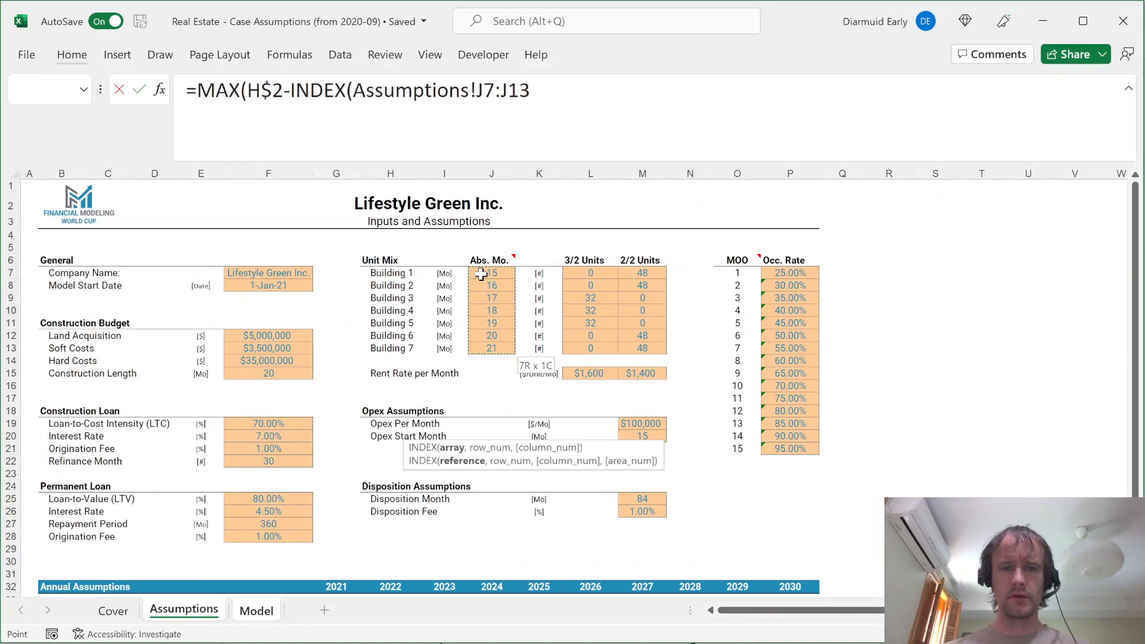
key(F4)
text(,)
key(ctrl+Page_Down)
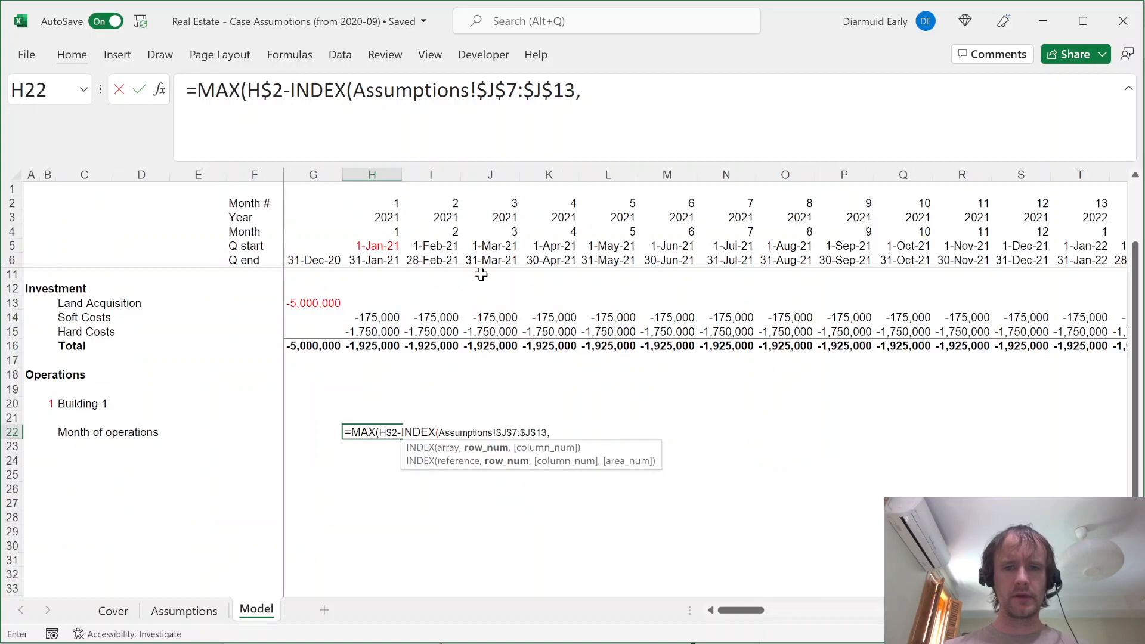
click(48, 404)
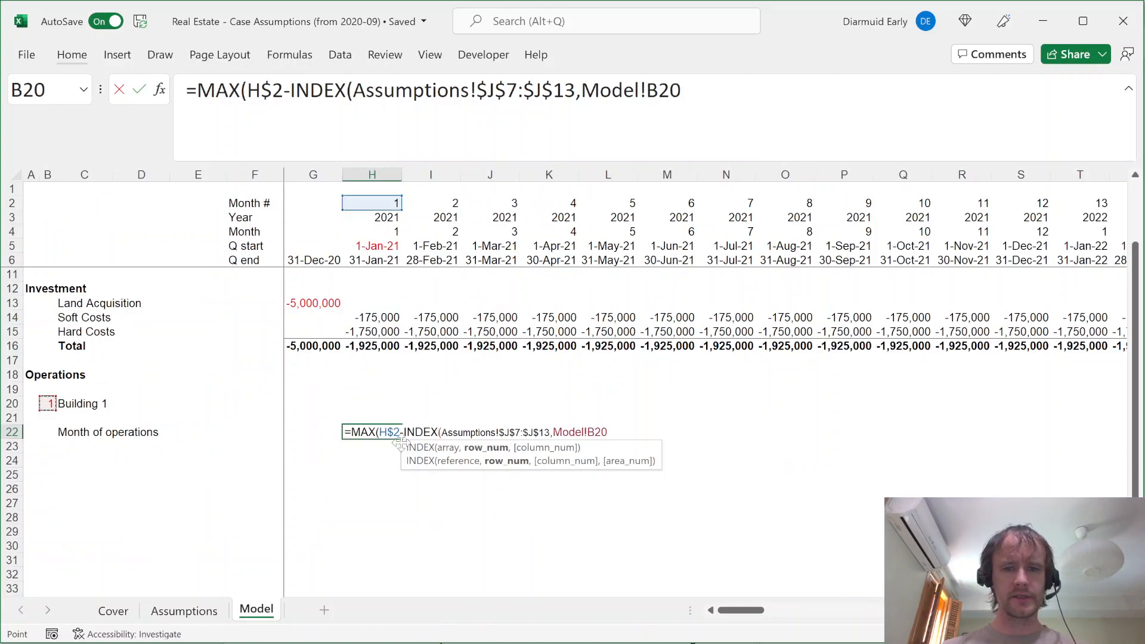
Remove the redundant Model! sheet prefix from the B20 reference in the H22 formula
key(F2)
key(Left)
key(Left)
key(Left)
key(BackSpace)
key(BackSpace)
key(BackSpace)
key(BackSpace)
key(BackSpace)
key(BackSpace)
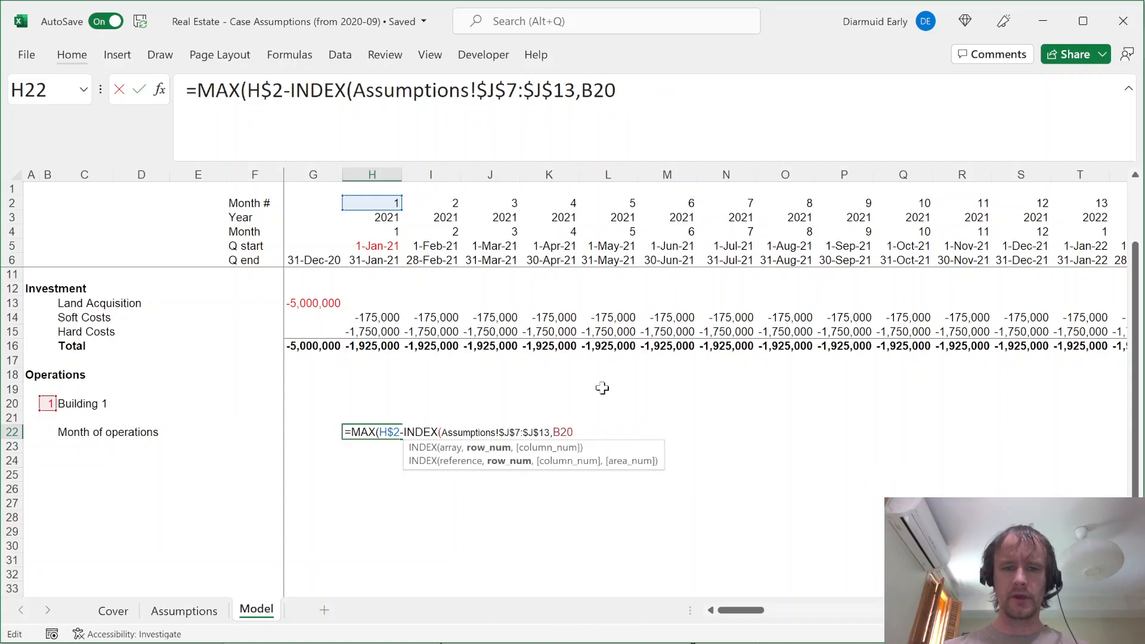
Lock the column of the row reference as $B20 in H22 and finish the MAX formula with 0 as its second argument
key(Right)
key(Right)
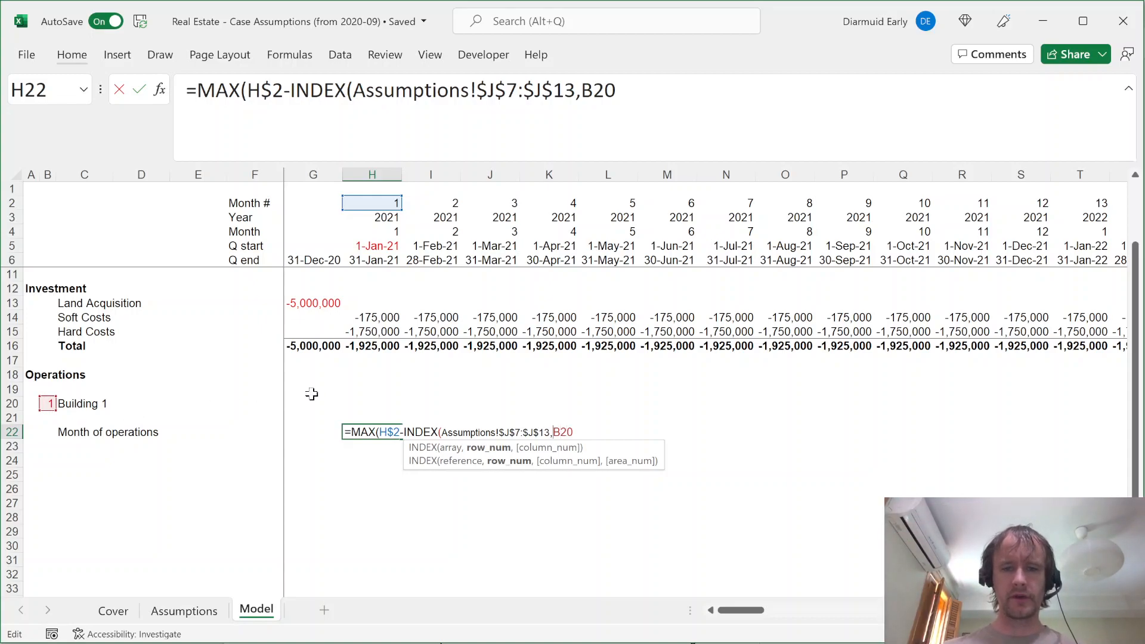
key(F4)
key(F4)
key(F4)
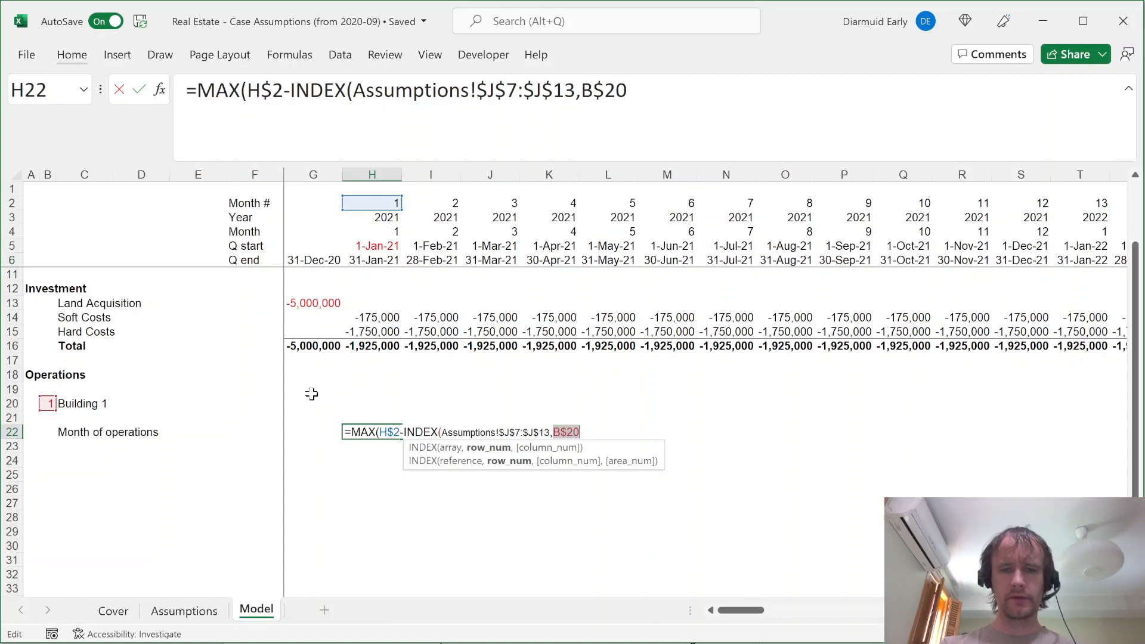
text())
text(0))
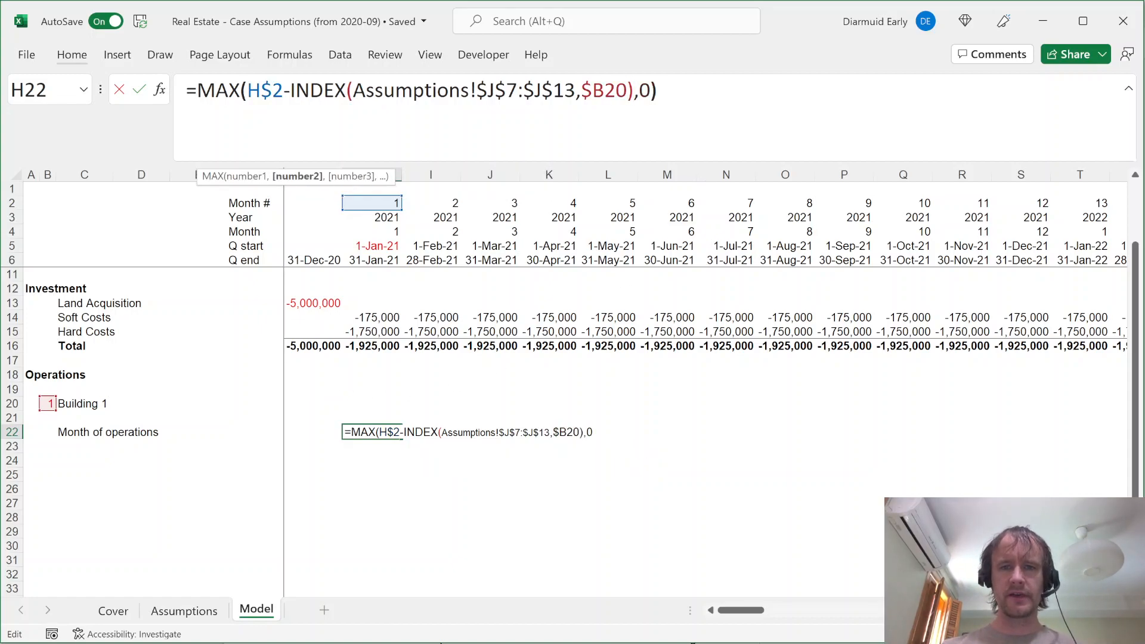
key(ctrl+Return)
Copy only the cell formatting of the first month's Soft Costs value onto the Month of operations cell H22
key(ctrl+Up)
key(Up)
key(Up)
key(ctrl+c)
key(ctrl+Down)
key(ctrl+Down)
key(ctrl+alt+v)
key(t)
key(Return)
Fill the Month of operations formula from H22 right across all the model's months
key(shift+Right)
key(shift+Right)
key(shift+Right)
key(shift+Right)
key(shift+Right)
key(shift+Right)
key(shift+Right)
key(shift+Right)
key(shift+Right)
key(shift+Right)
key(shift+Right)
key(shift+Right)
key(shift+Right)
key(shift+Right)
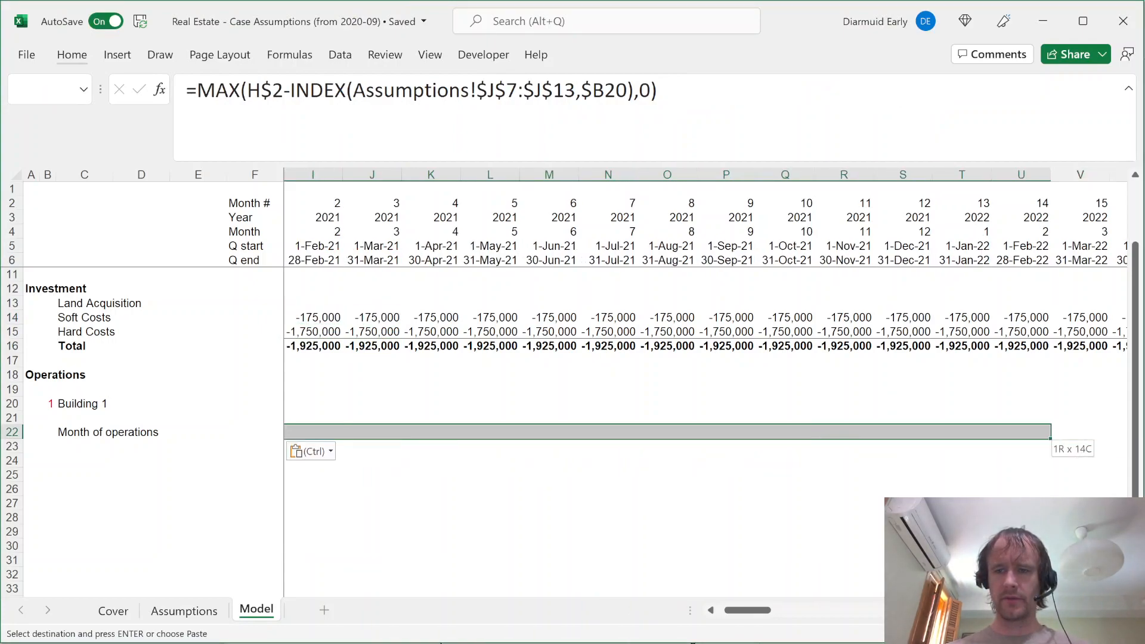
key(ctrl+r)
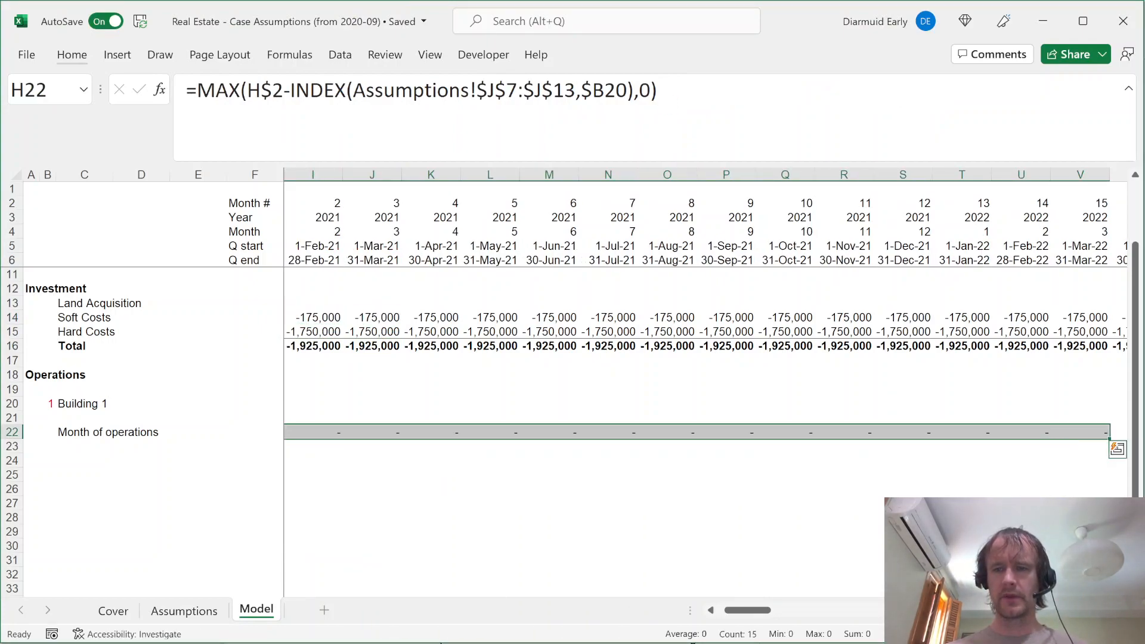
key(ctrl+shift+Right)
key(ctrl+r)
Examine the Month of operations row around months 15 and 16 to check when Building 1 starts operating
key(Right)
key(Right)
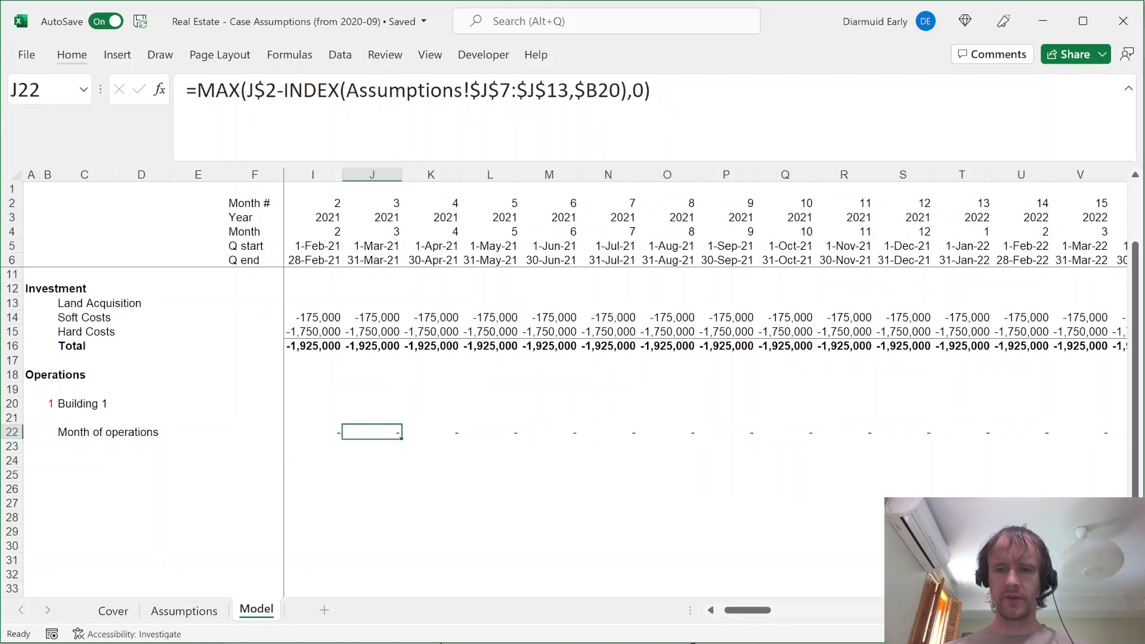
key(Right)
key(Right)
key(Right)
key(Right)
key(Right)
key(Right)
key(Right)
key(Right)
key(Right)
key(Right)
key(Right)
key(Right)
key(Right)
key(Right)
key(Right)
key(Right)
key(Right)
key(Right)
key(Right)
key(Right)
key(Left)
key(Left)
key(Left)
key(Left)
key(Left)
key(Left)
key(Left)
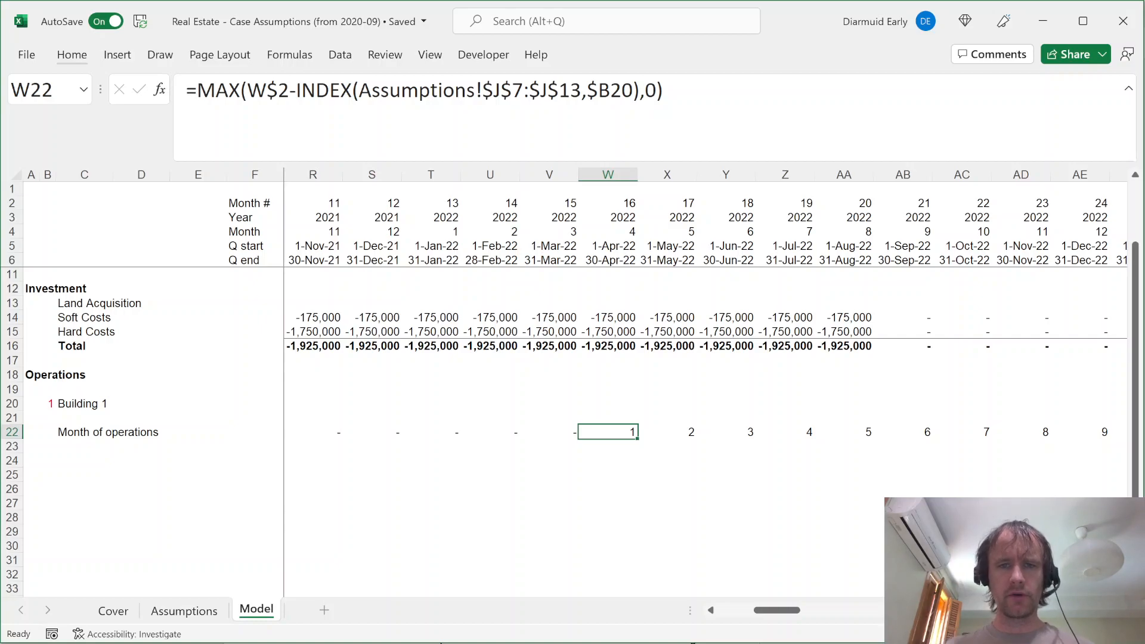
click(556, 434)
Check the absorption schedule in the Case Materials PDF for Building #1's first rental month, then return to the Excel model
key(alt+Tab)
scroll(565, 369, down, 10)
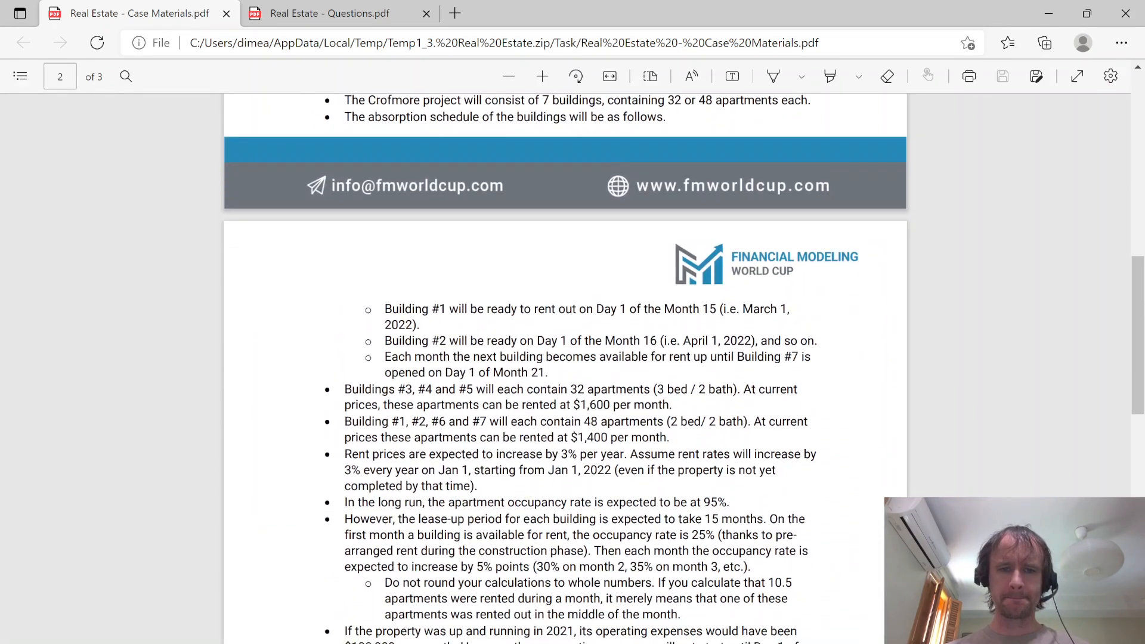
scroll(566, 369, up, 3)
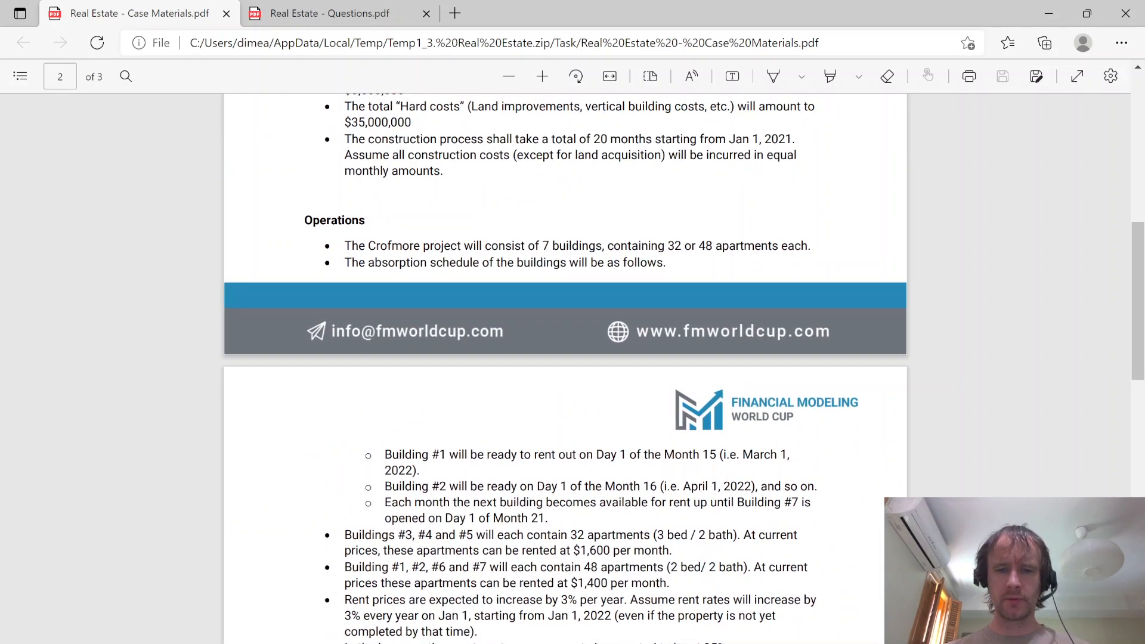
key(alt+Tab)
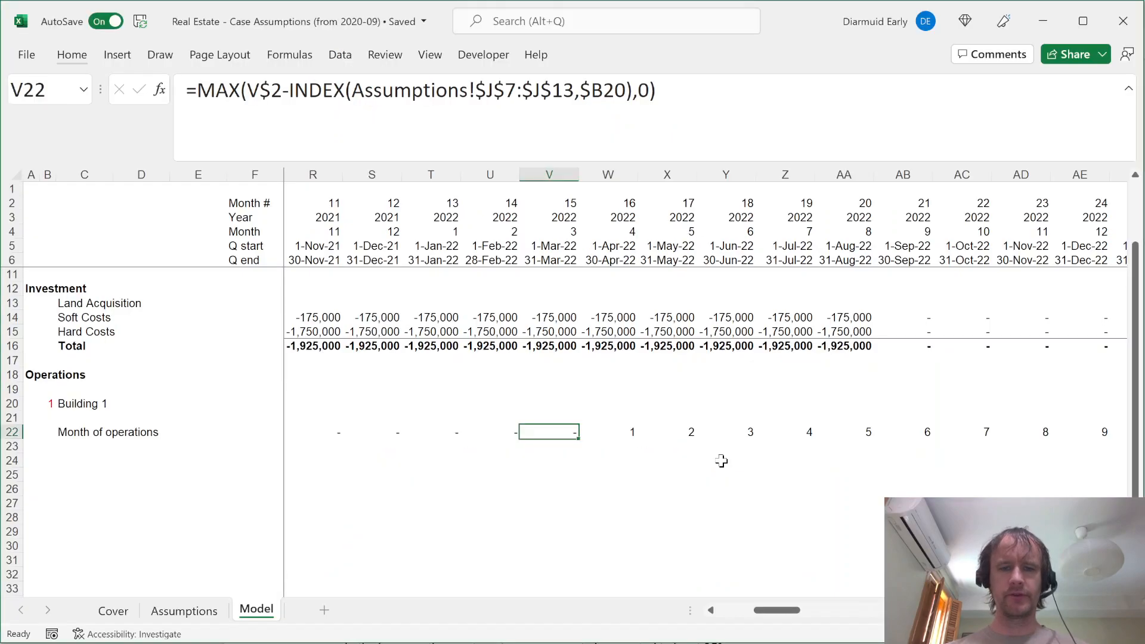
Add +1 after the INDEX term inside the MAX formula in V22
key(F2)
key(Left)
key(Left)
key(Left)
text(+1)
key(ctrl+Return)
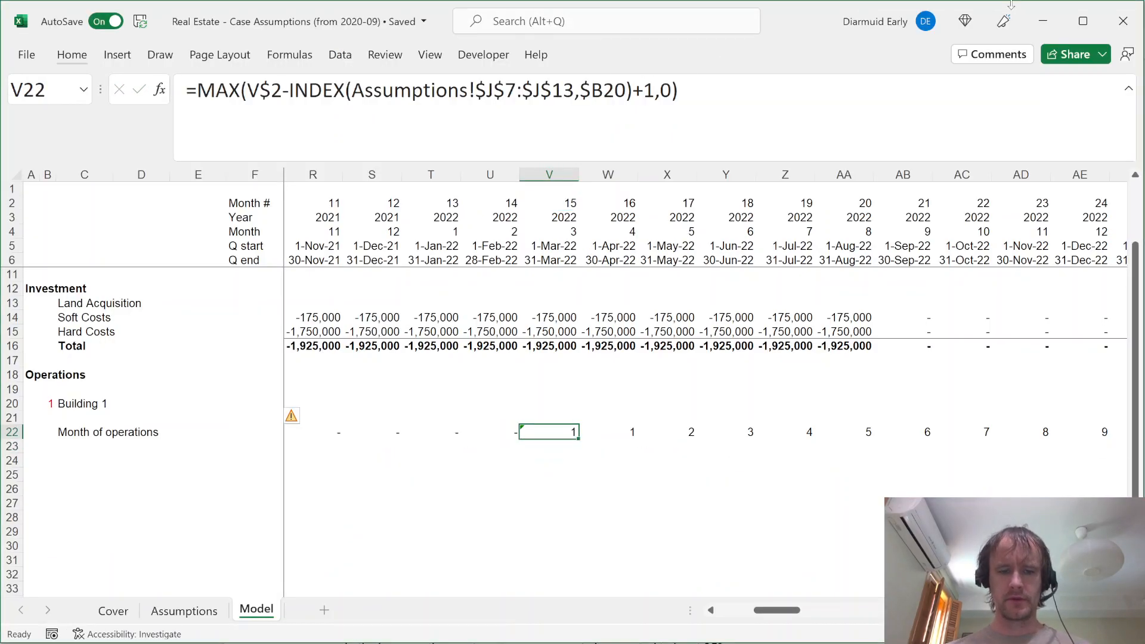
Copy the corrected V22 formula across the whole Month of operations row, to both the later and the earlier months
key(ctrl+shift+Right)
key(ctrl+r)
key(Left)
key(Right)
key(ctrl+shift+Left)
key(Right)
key(Left)
key(ctrl+c)
key(Left)
key(ctrl+shift+Left)
key(ctrl+v)
key(ctrl+Left)
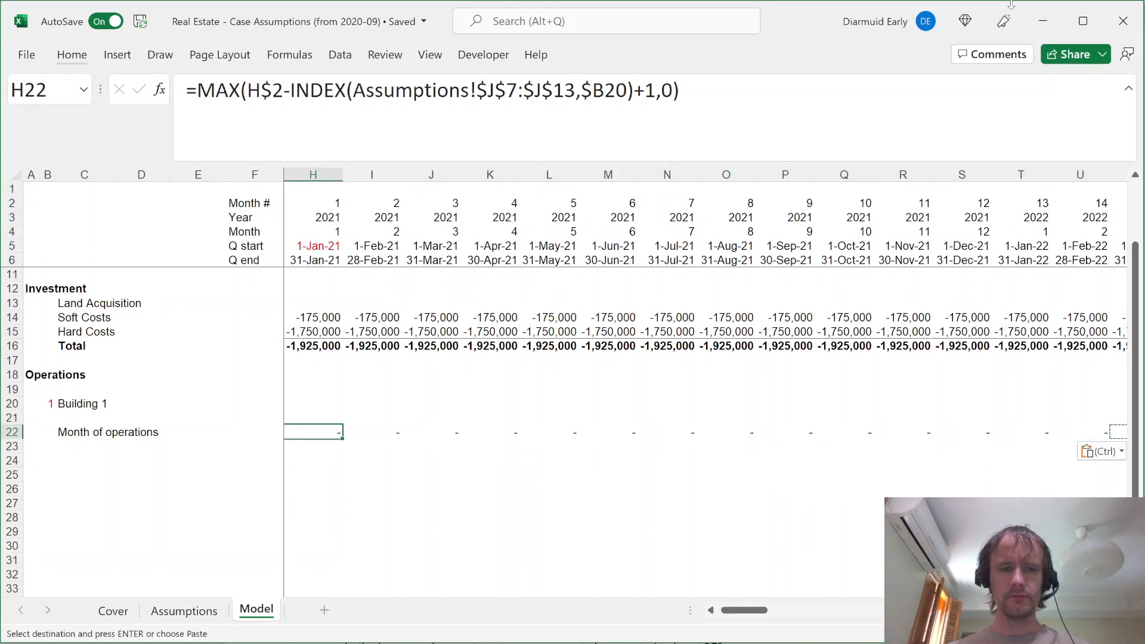
key(Right)
key(alt+Page_Down)
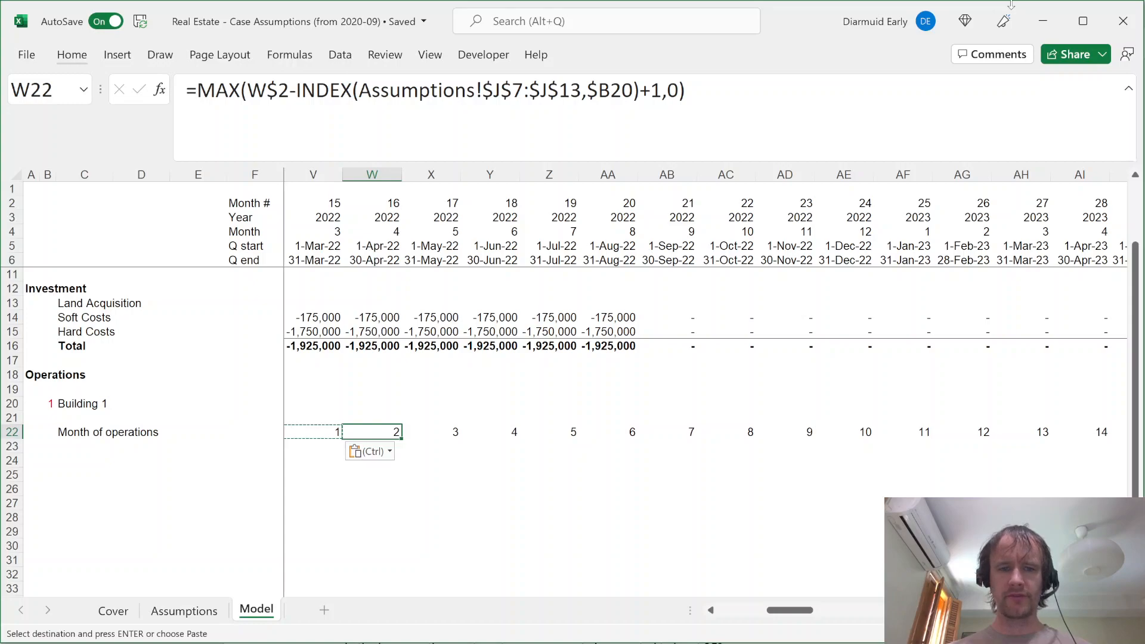
Label C23 as Units available, directly below Month of operations
key(Left)
key(Left)
key(ctrl+Left)
key(ctrl+Left)
key(Down)
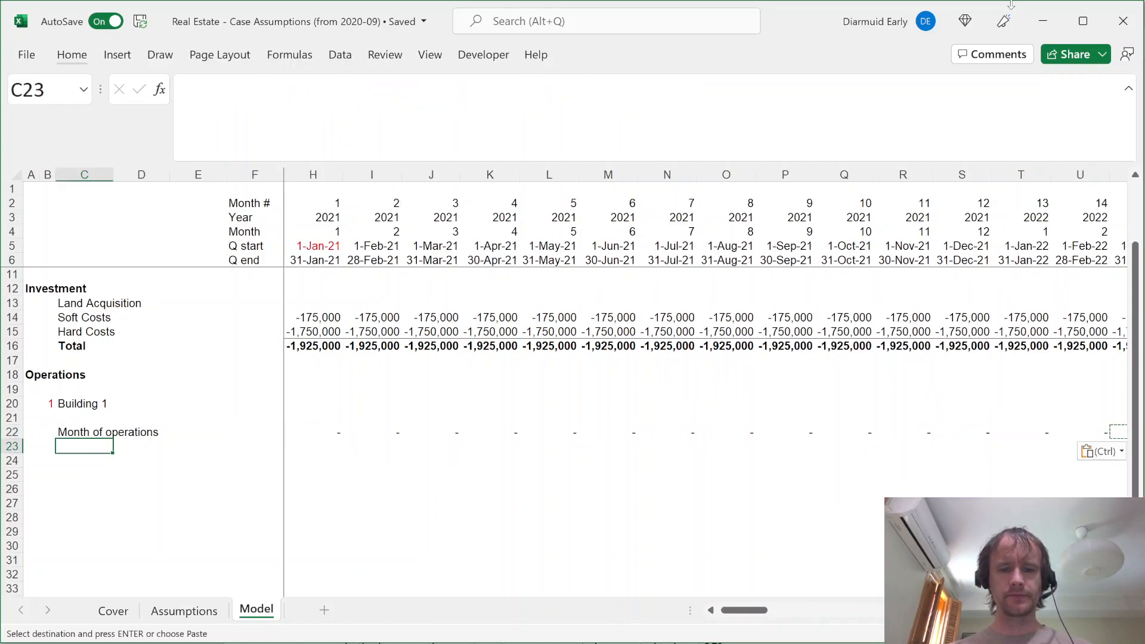
text(Units available)
key(Right)
Start an IF formula in H23 testing H22>0, with an INDEX over the unit mix range Assumptions!$L$7:$M$13
key(Right)
key(Right)
key(Right)
key(Right)
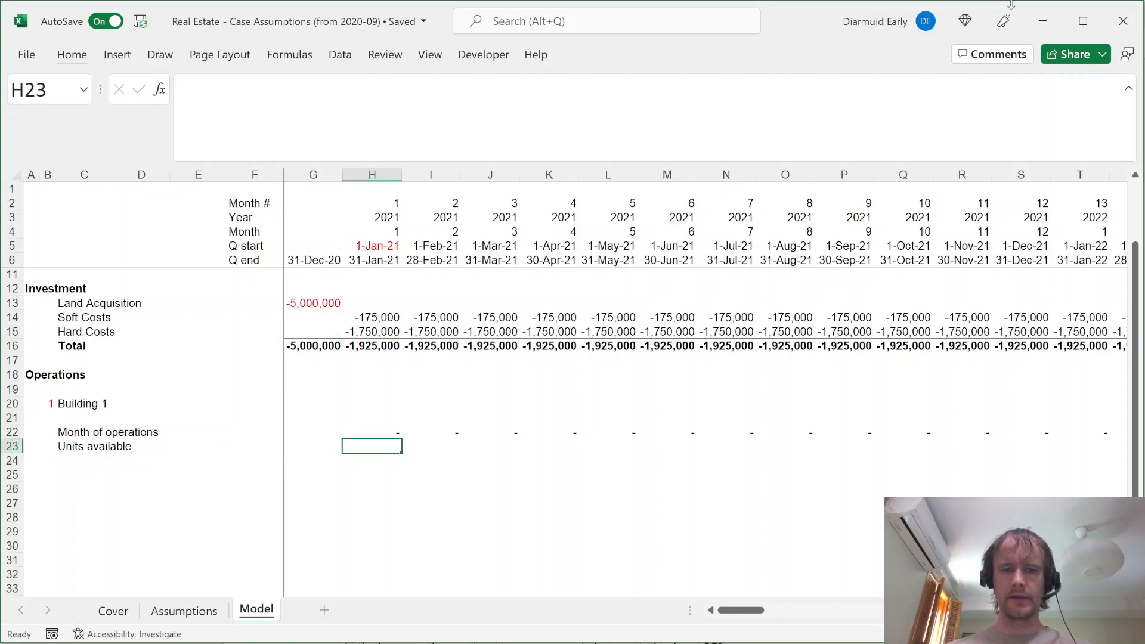
text(=if)
key(Tab)
key(Up)
text(>0,INDEX()
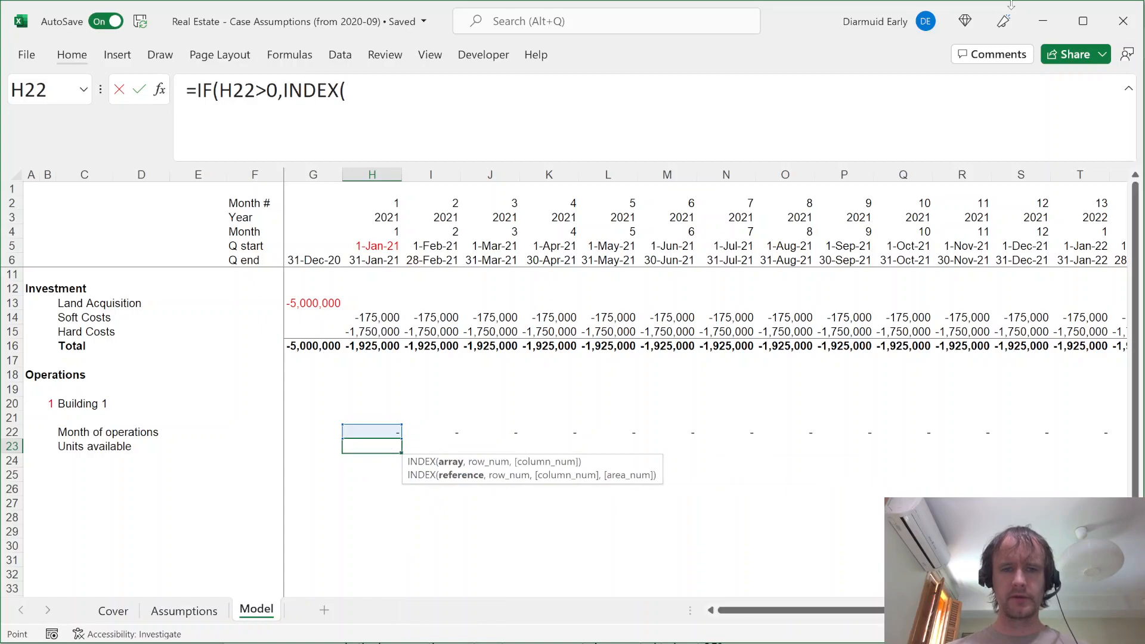
key(ctrl+Page_Up)
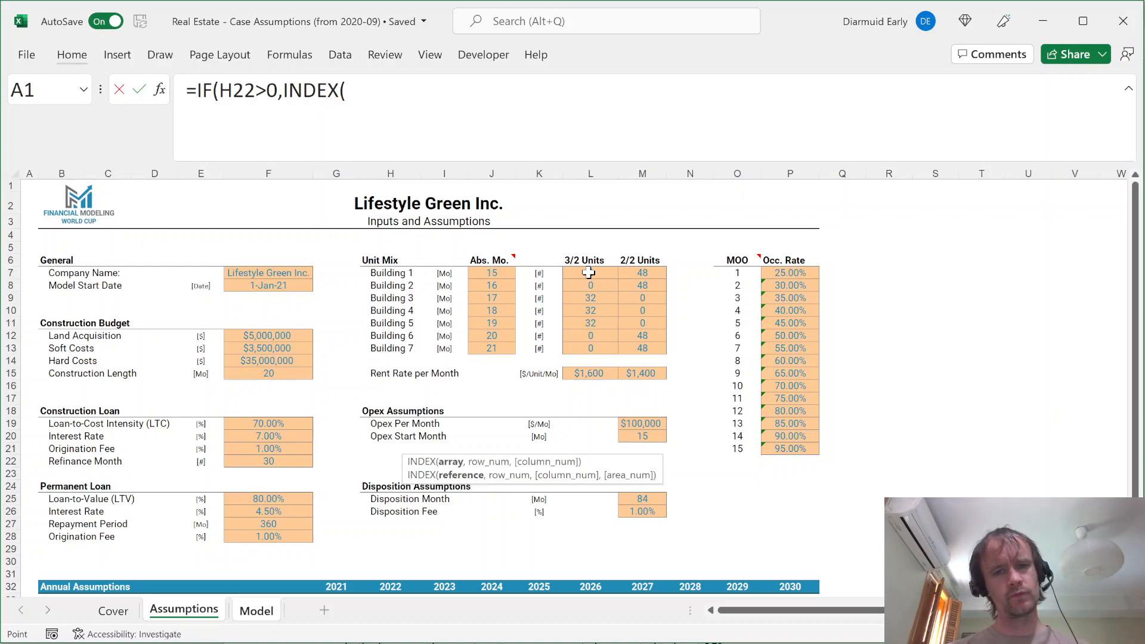
drag(589, 273, 642, 349)
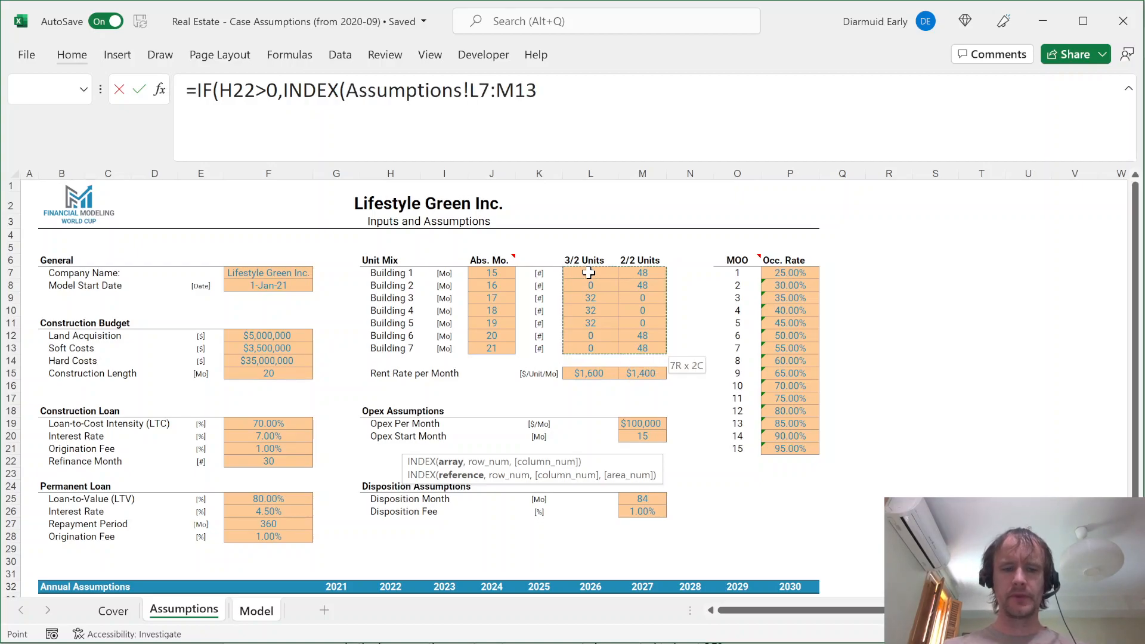
key(F4)
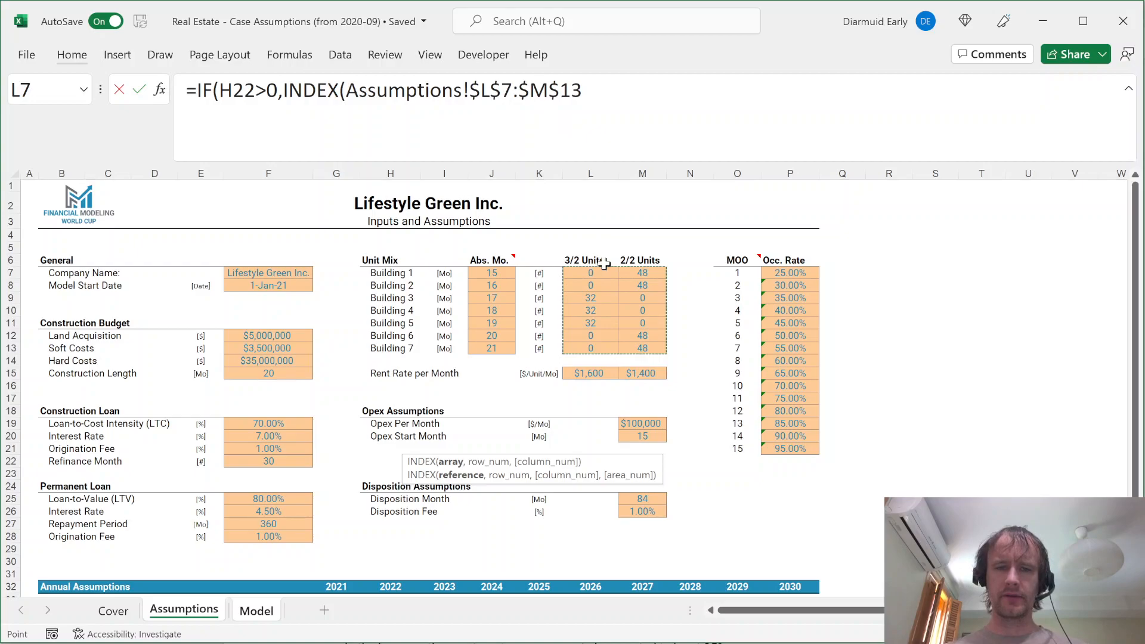
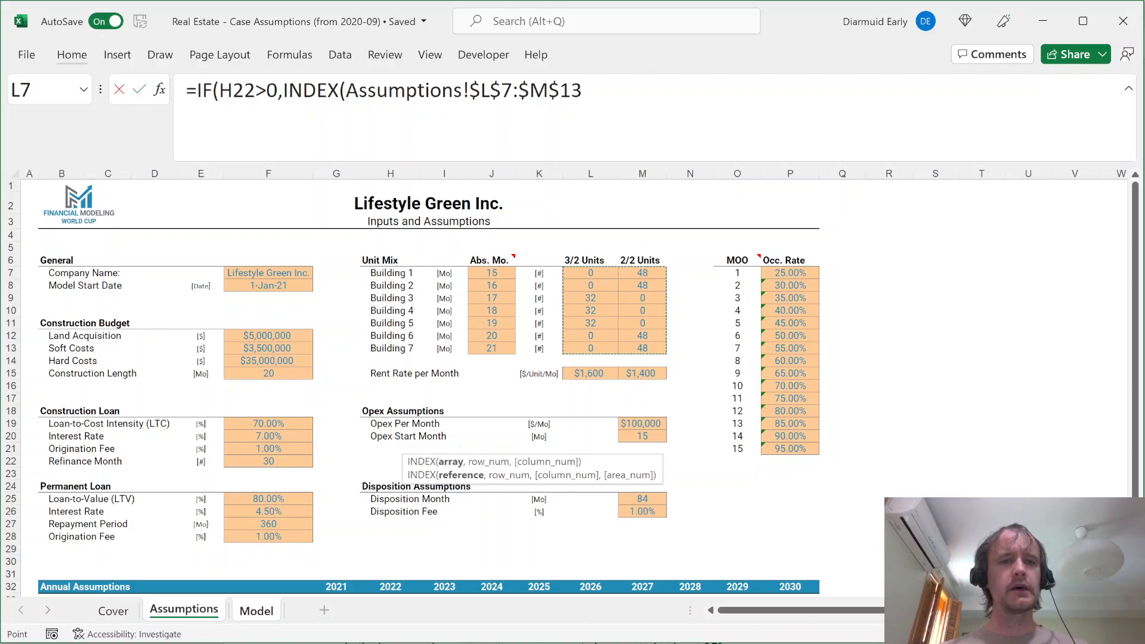
Complete the INDEX in H23 with building number $B20 as the row and 0 as the column, returning to the Model sheet
text(,)
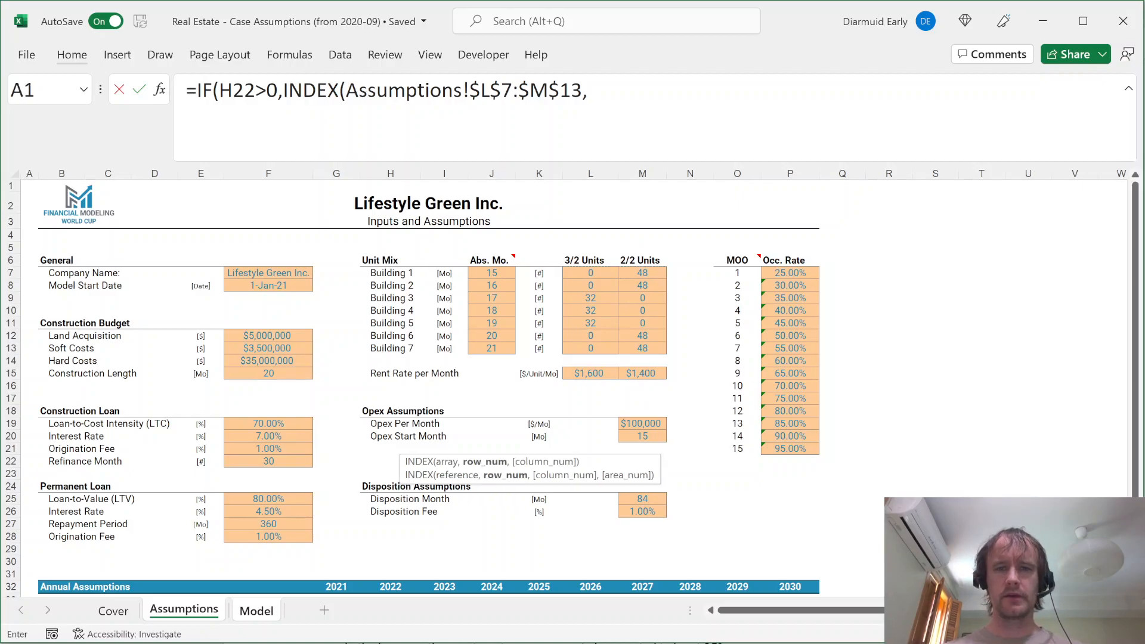
text($B20)
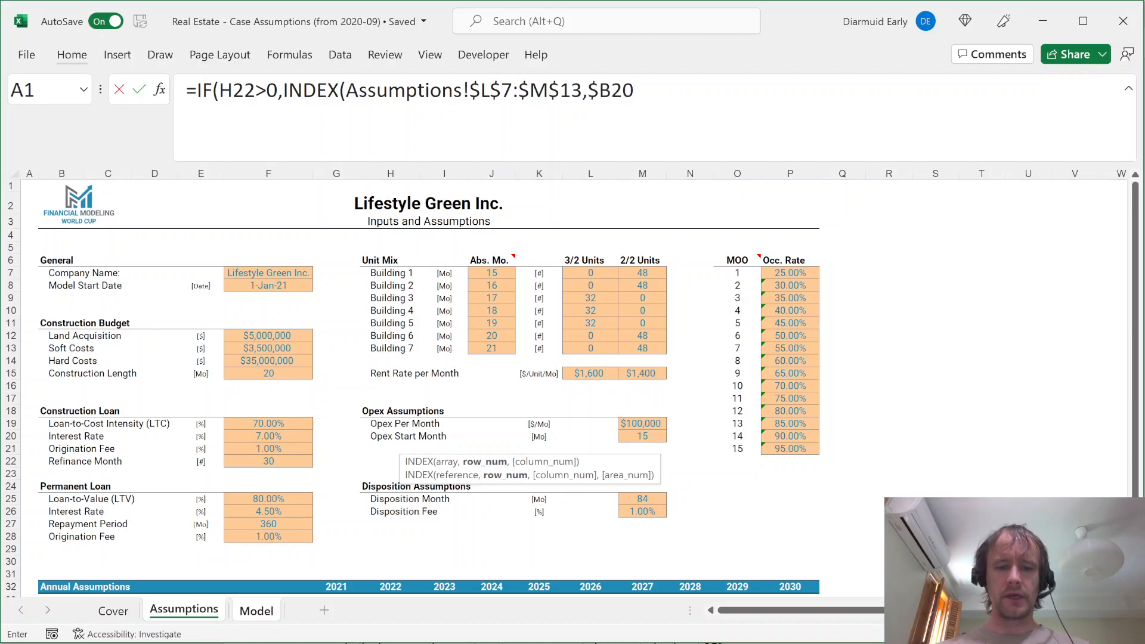
text(,)
click(256, 610)
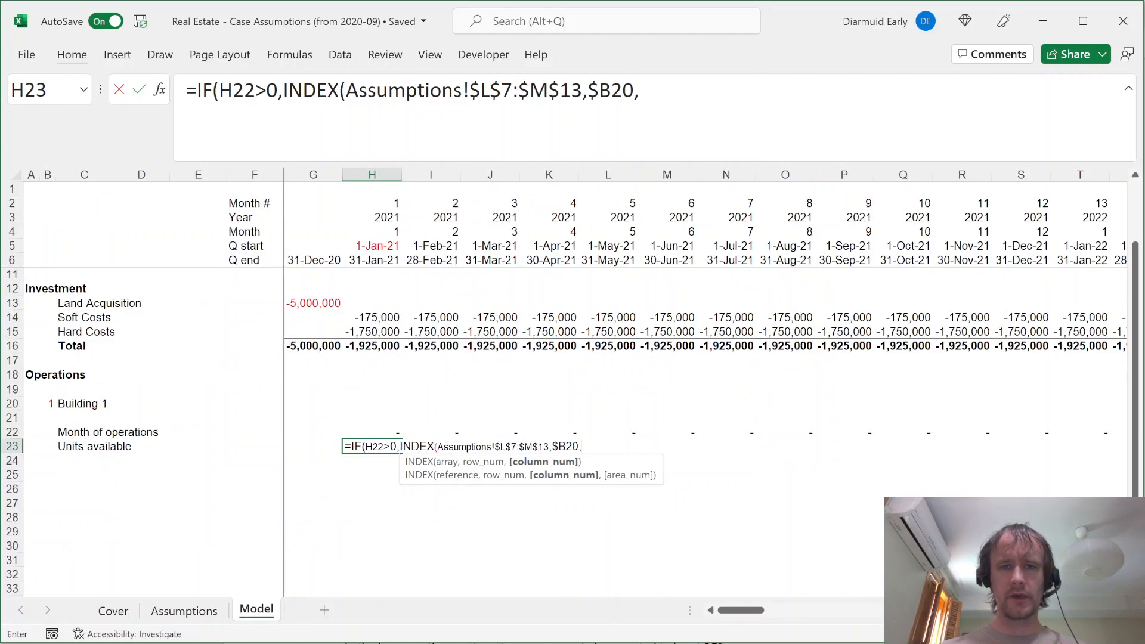
click(612, 90)
click(639, 90)
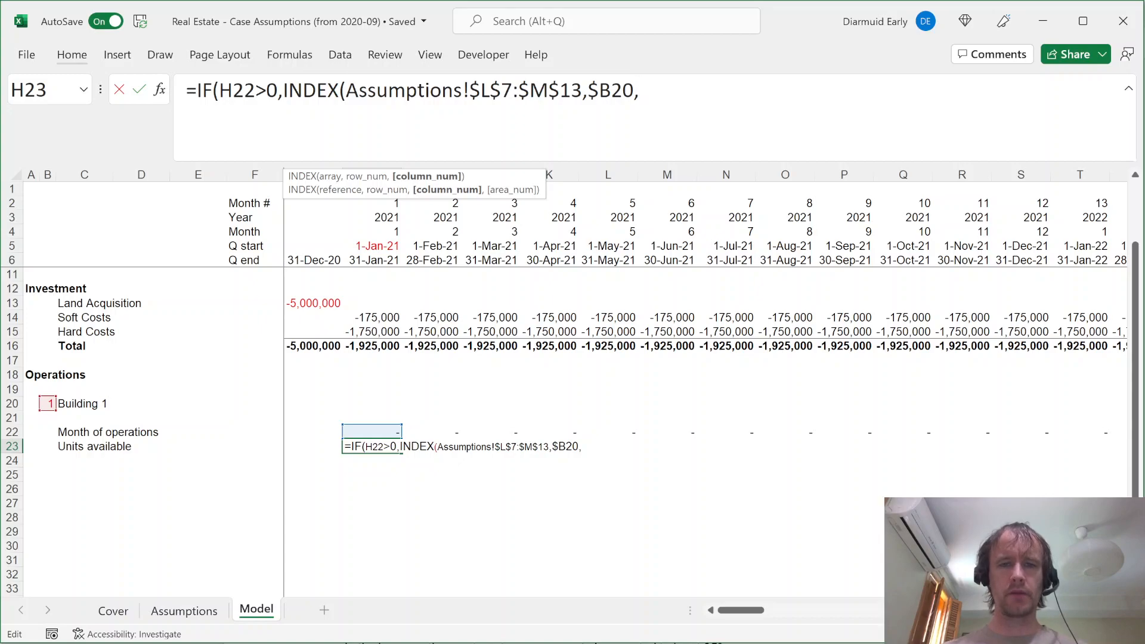
text(0))
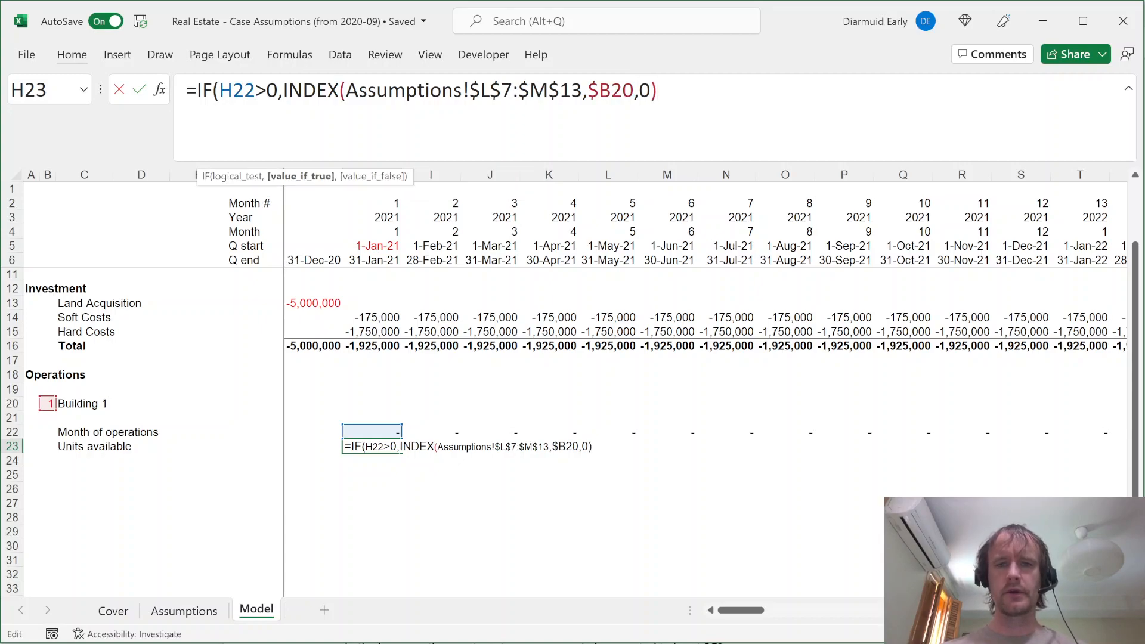
Try to enter the H23 formula, decline the suggested correction, and add a comma after INDEX to open the value-if-false argument
key(Return)
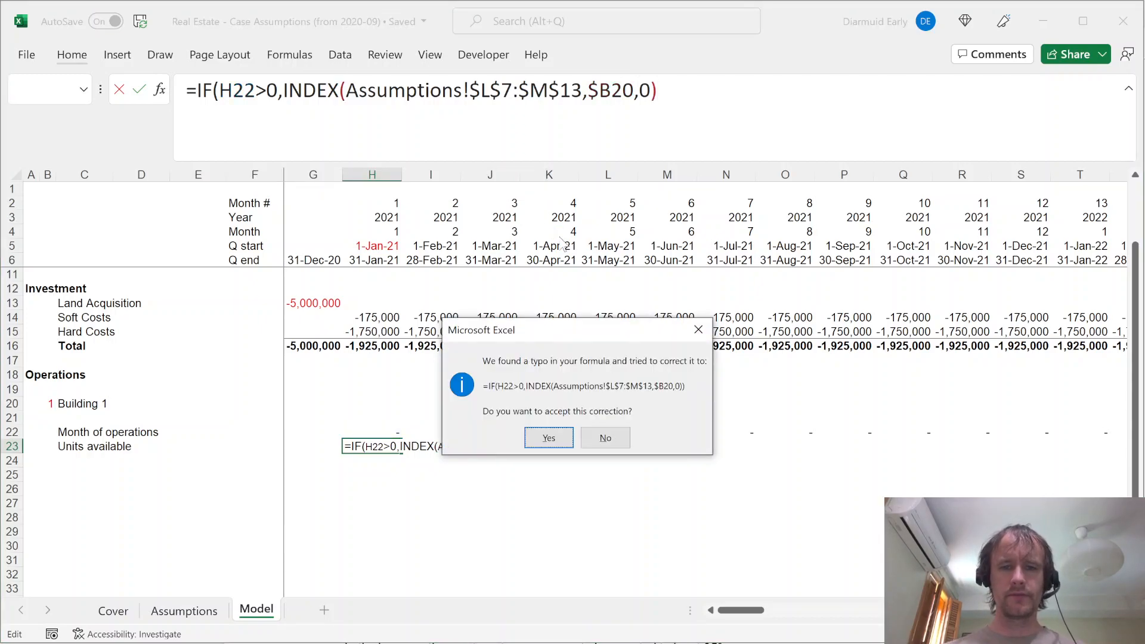
key(Tab)
key(Return)
key(Return)
key(Right)
text(,)
key(ctrl+Page_Up)
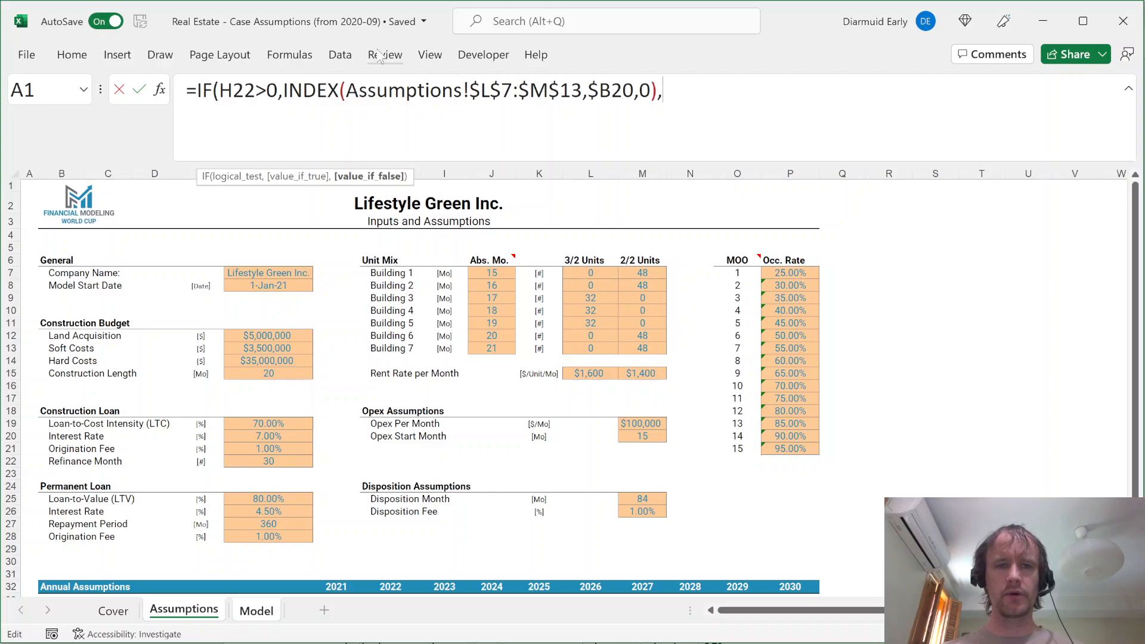
Wrap the INDEX in H23 in SUM and finish the IF with 0 as the value if false
click(282, 91)
text(sum()
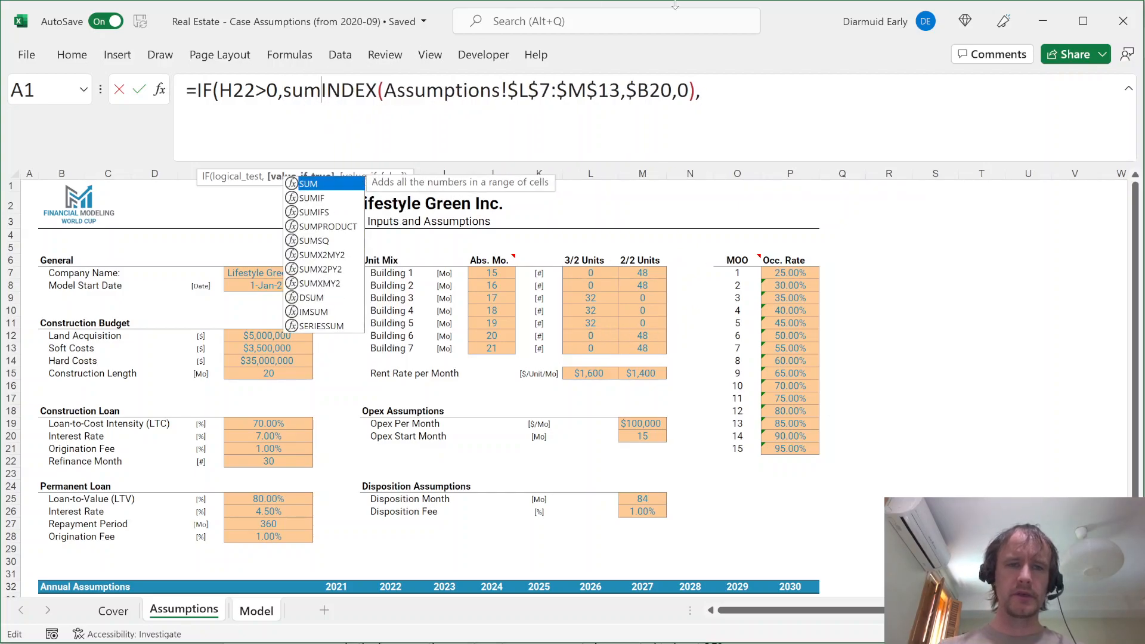
click(708, 90)
text())
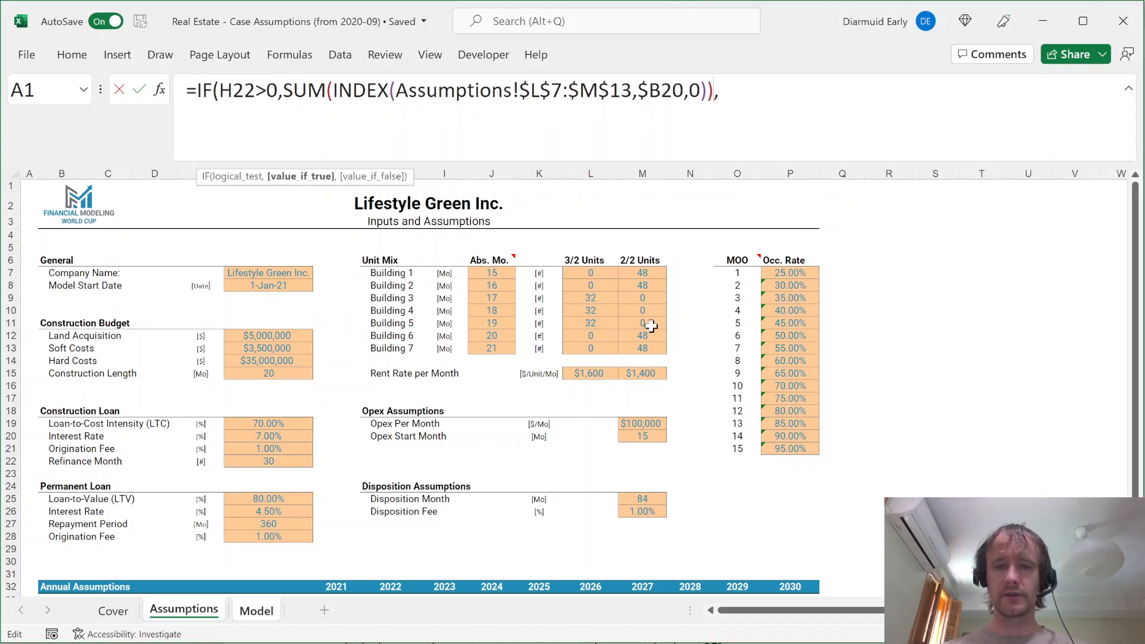
key(Right)
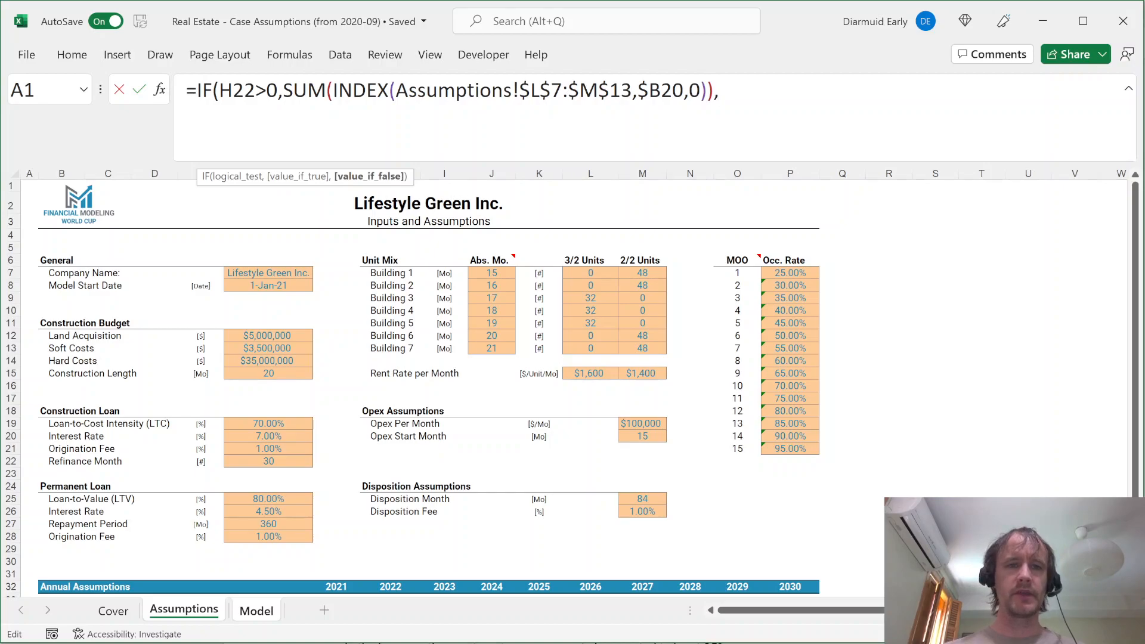
text(0))
key(Return)
key(Up)
Copy only the cell formatting of H22 onto the Units available cell H23
key(Up)
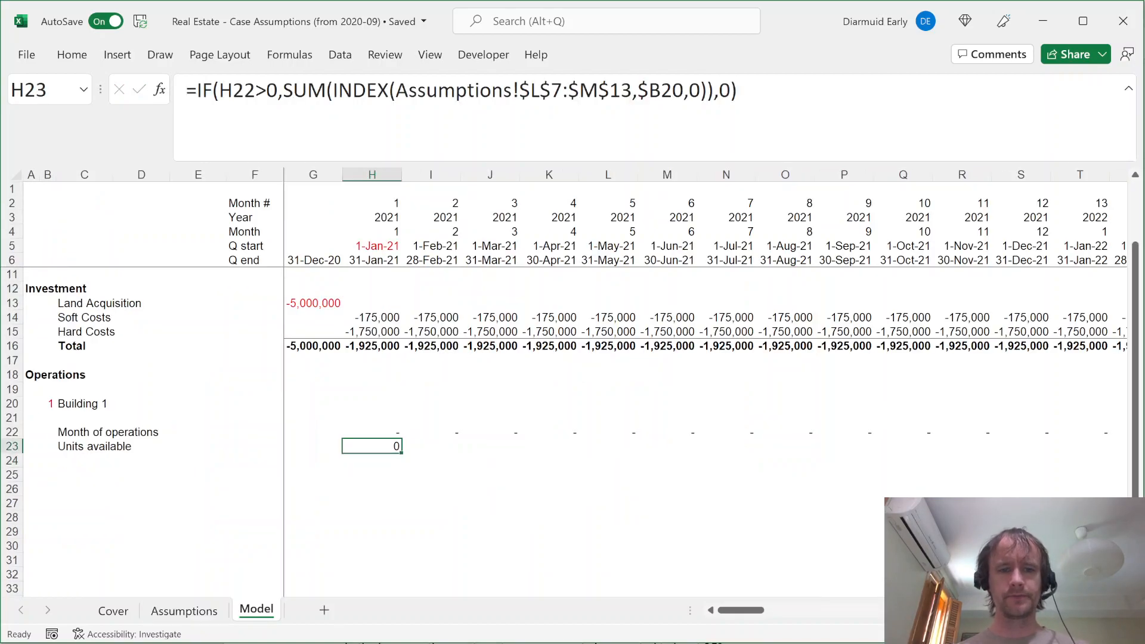
key(ctrl+c)
key(Down)
key(alt+e)
key(s)
key(t)
key(Return)
Fill the Units available formula from H23 right across all months and check it at Building 1's first operating month
key(ctrl+shift+Right)
key(ctrl+r)
key(shift+BackSpace)
key(alt+Page_Down)
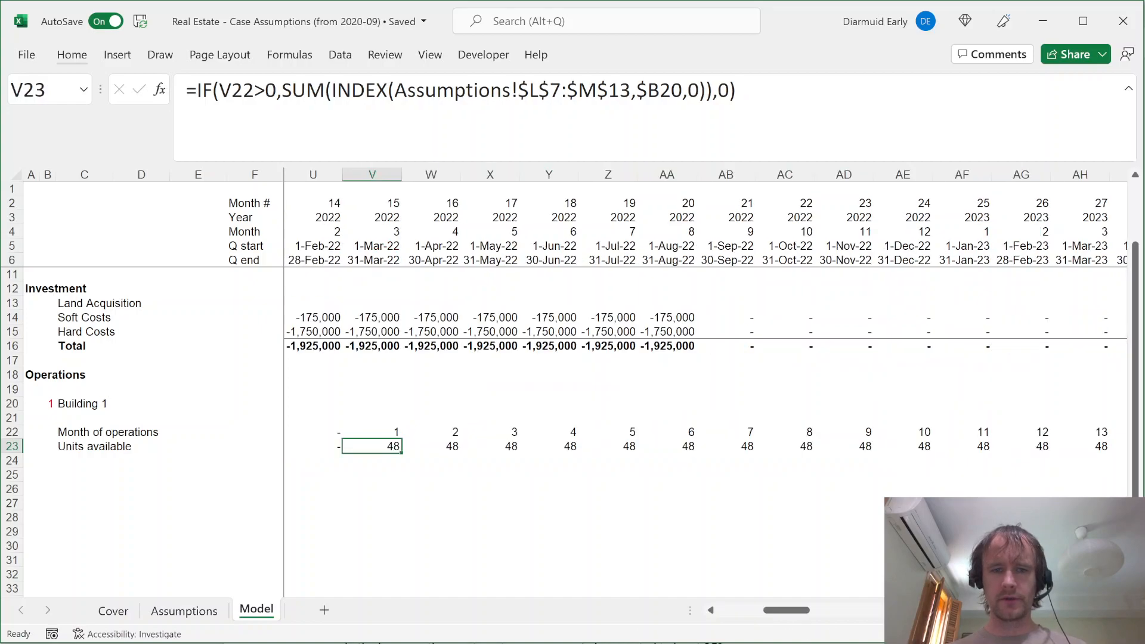
key(ctrl+space)
key(Left)
key(Right)
key(ctrl+shift+Right)
key(shift+BackSpace)
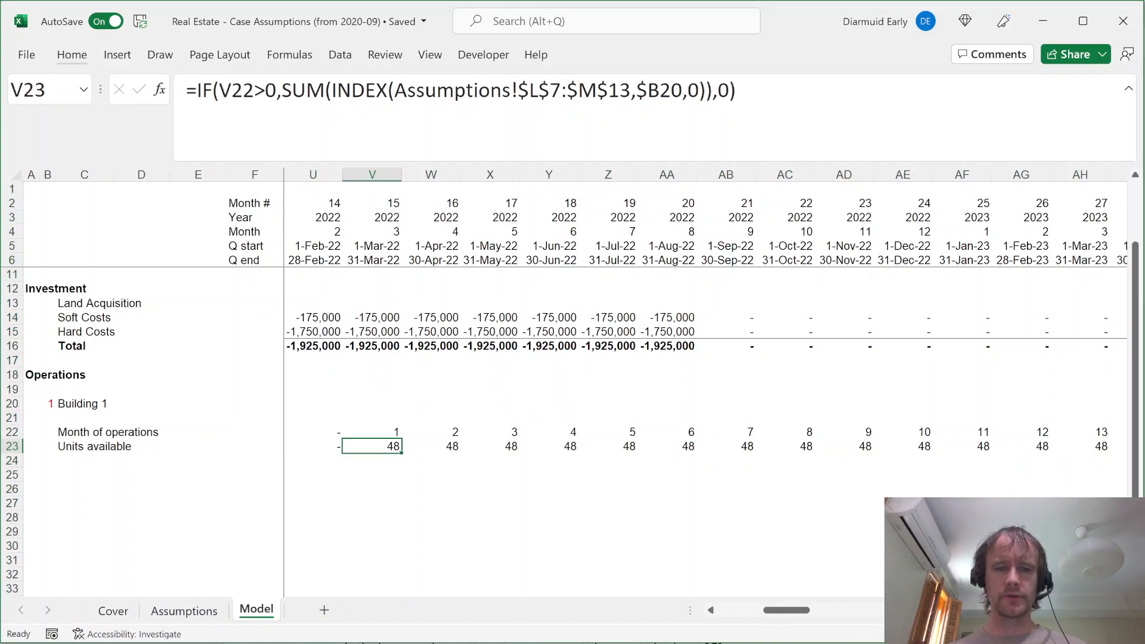
Label C24 as Occupancy, directly below Units available
key(ctrl+Left)
key(ctrl+Left)
key(Down)
text(Occupancy)
key(ctrl+Return)
Start the Occupancy formula in H24 with an IF that returns 0 when the month of operations H22 equals 0
key(Right)
key(Right)
key(Right)
key(Right)
key(Right)
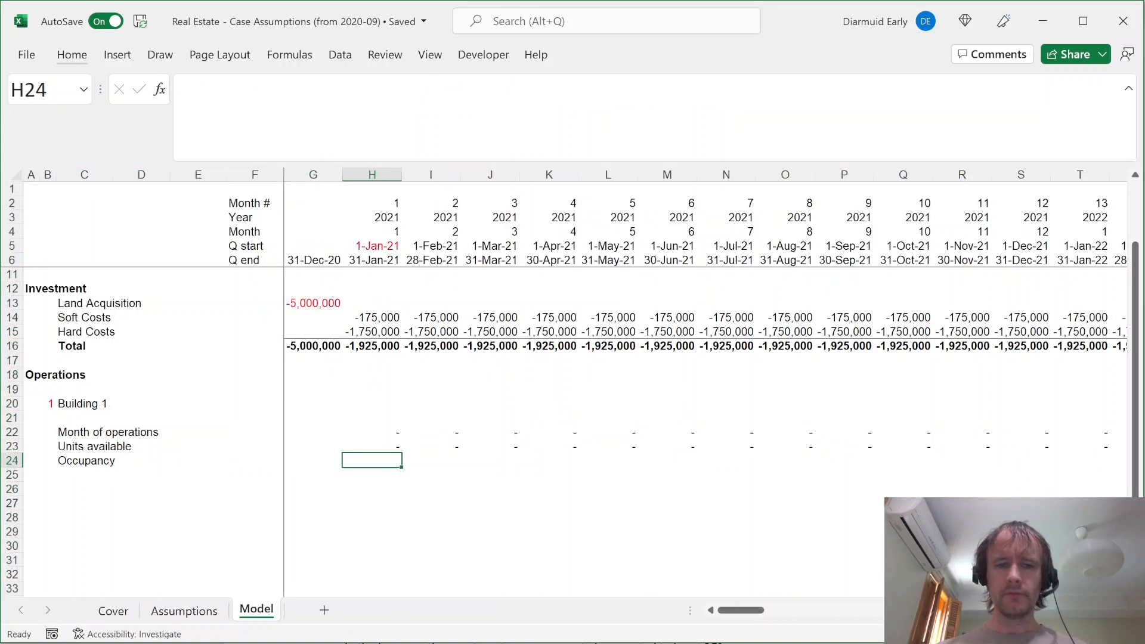
text(=IF()
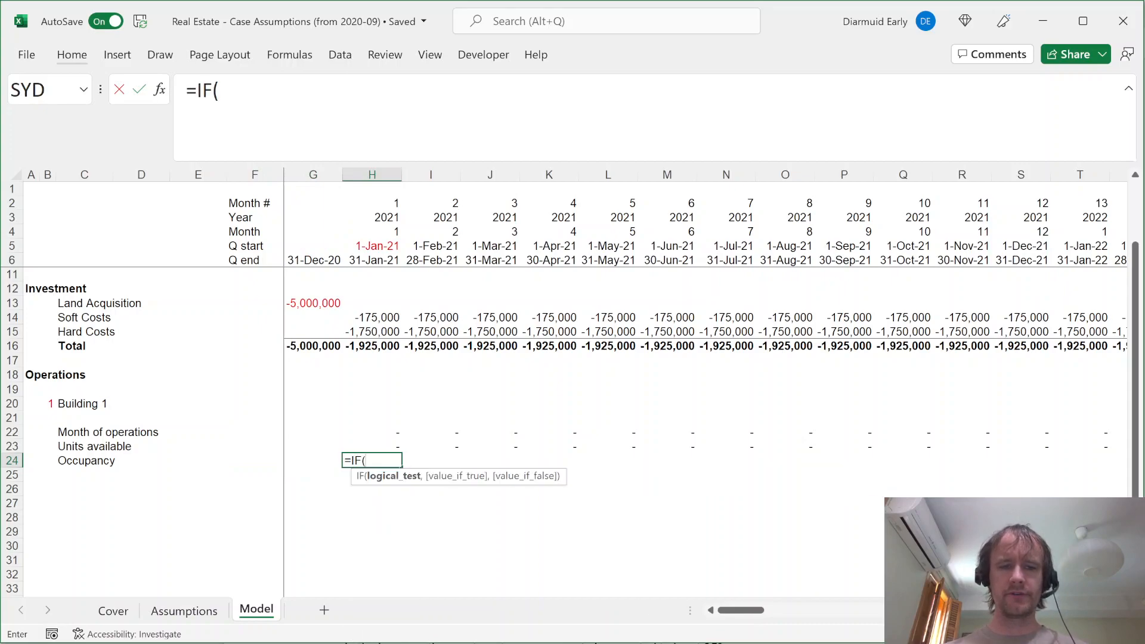
key(Up)
key(Up)
text(=0,0,)
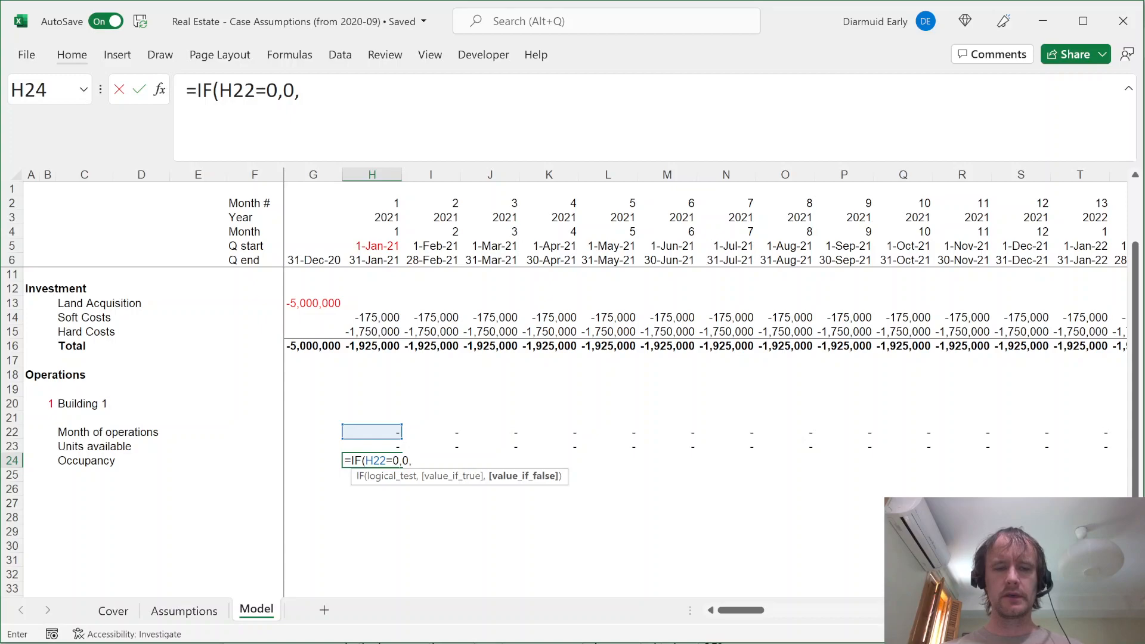
Add INDEX as the IF's value if false, using the absolute Occ. Rate range $P$7:$P$21 on the Assumptions sheet as its array
text(index()
key(ctrl+Page_Up)
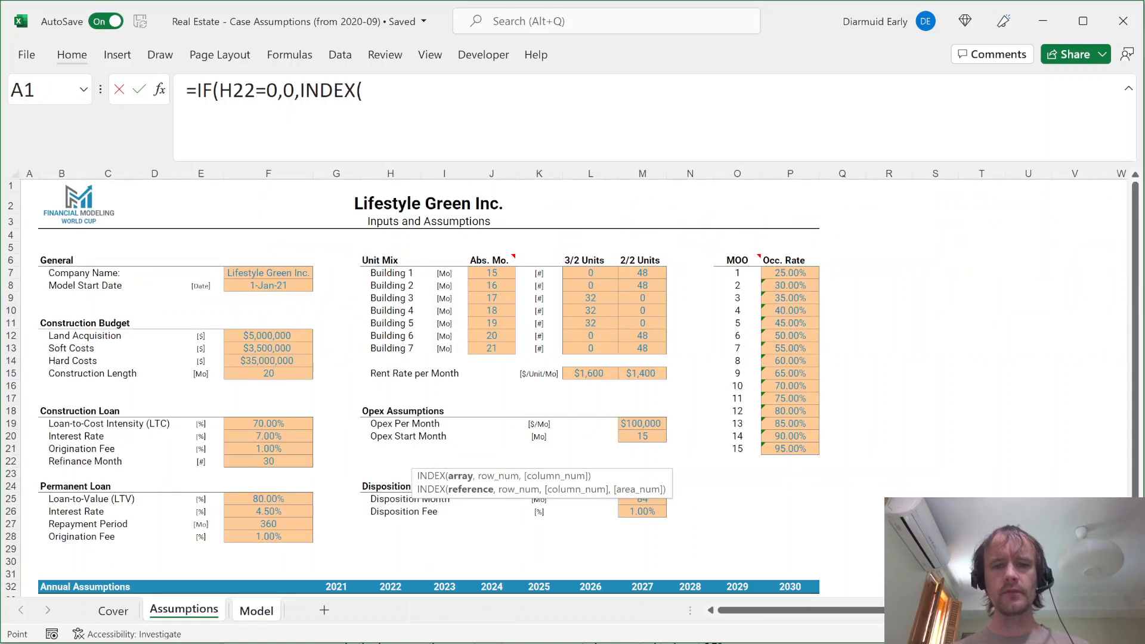
click(791, 273)
key(ctrl+shift+Down)
key(F4)
text(,)
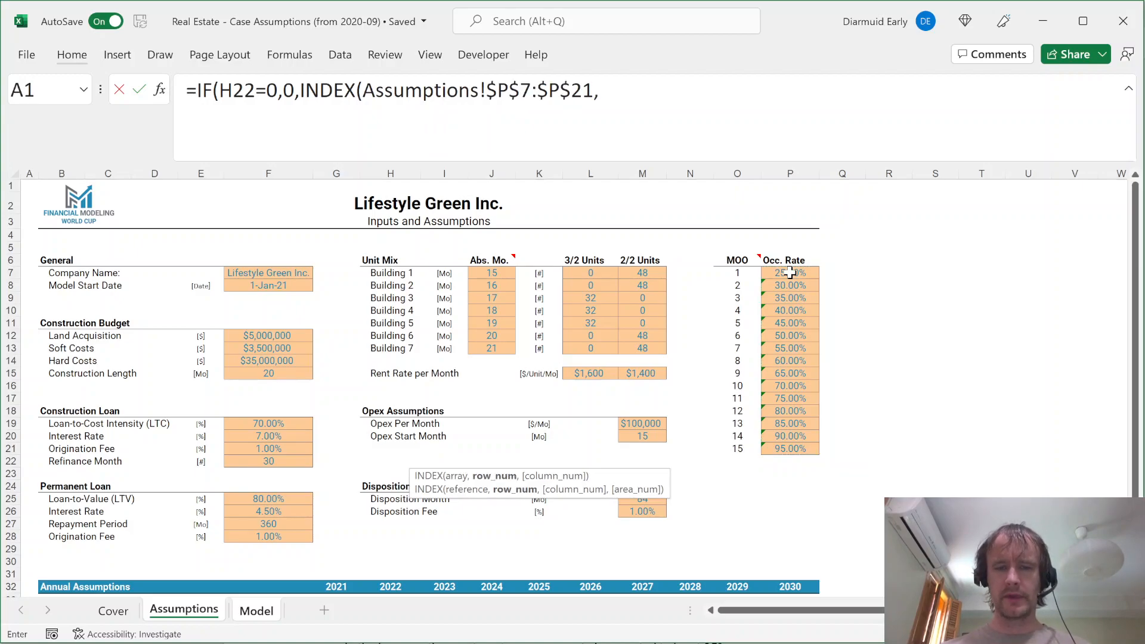
Start a MIN function as the INDEX row number, with the row-locked month number Model!H$2 as its first argument
text(min)
key(Tab)
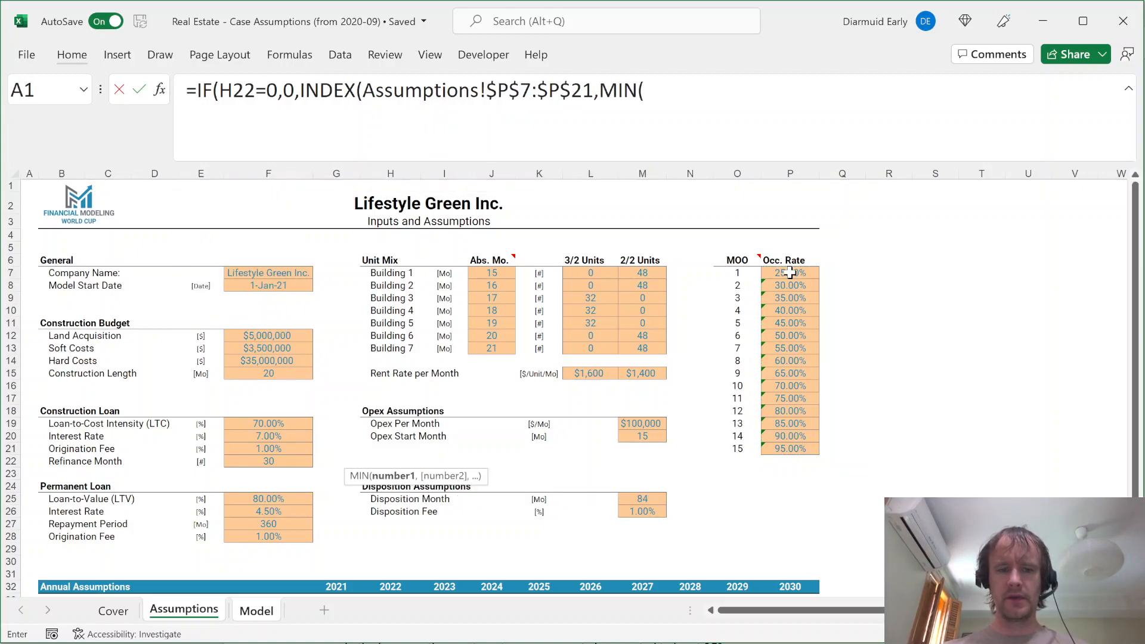
key(ctrl+Page_Down)
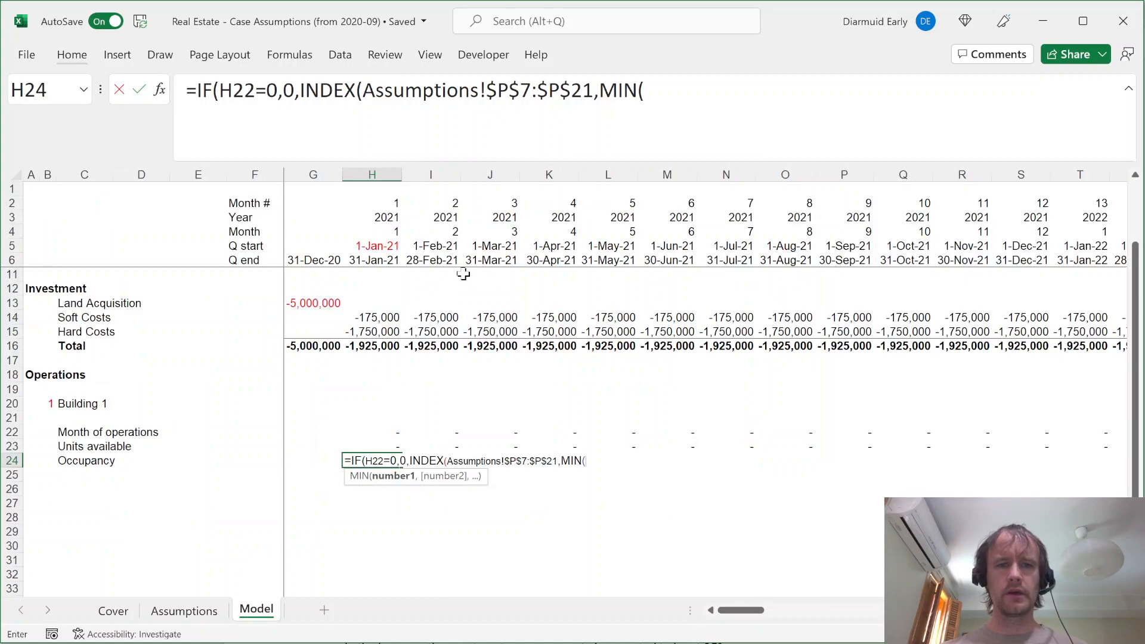
click(382, 205)
key(F4)
key(F4)
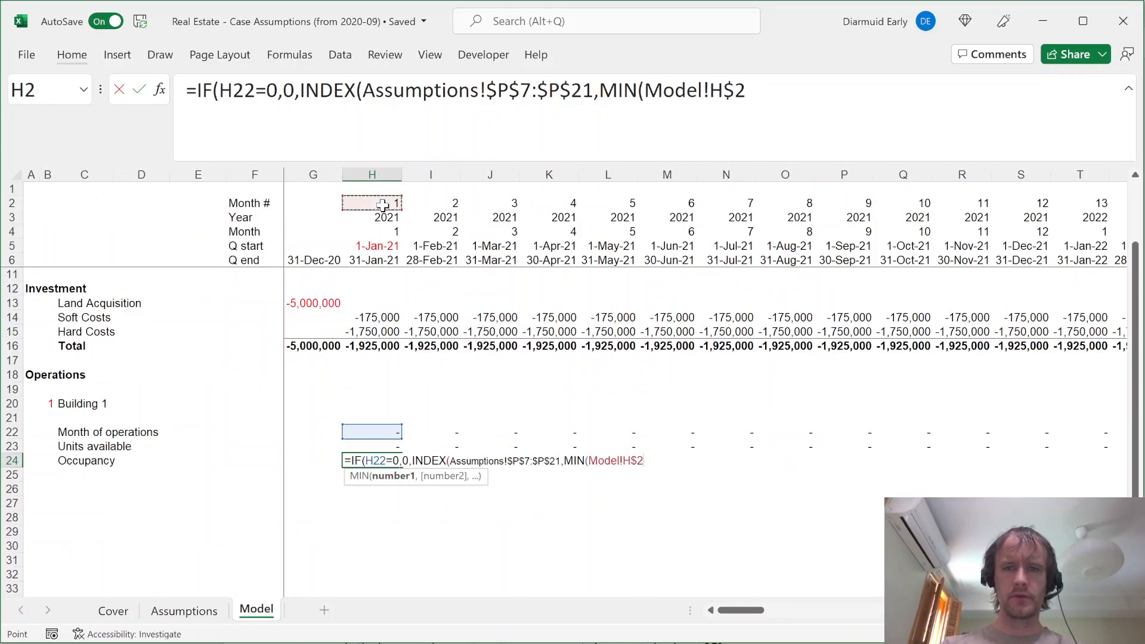
text(,)
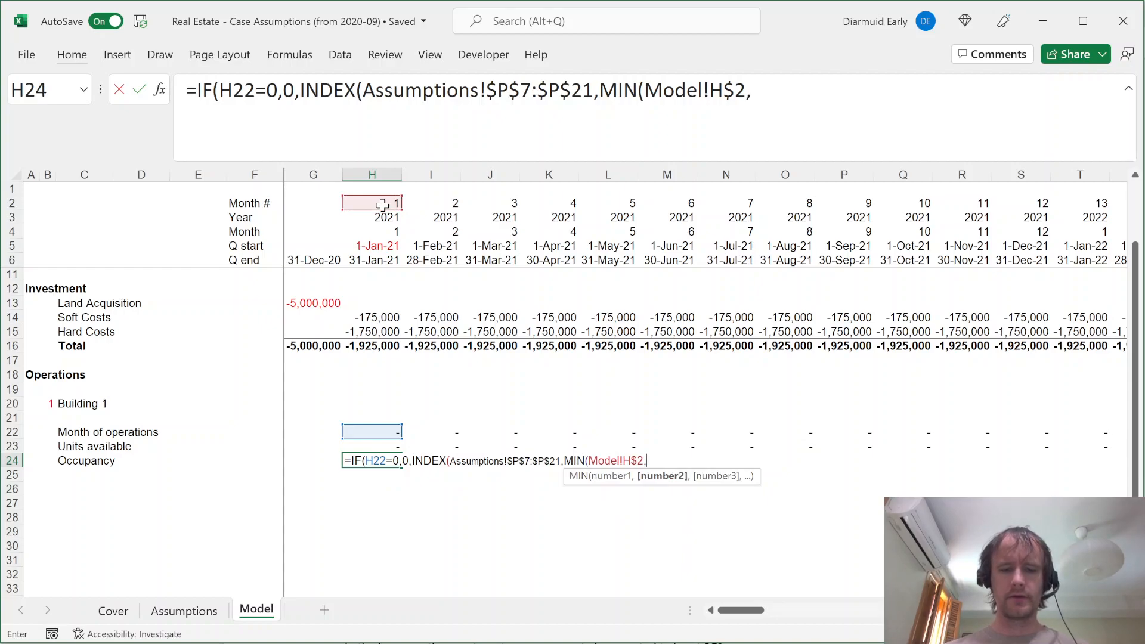
Complete the MIN with the absolute reference to the last MOO value, Assumptions!$O$21, as its second argument
key(ctrl+Page_Up)
click(738, 448)
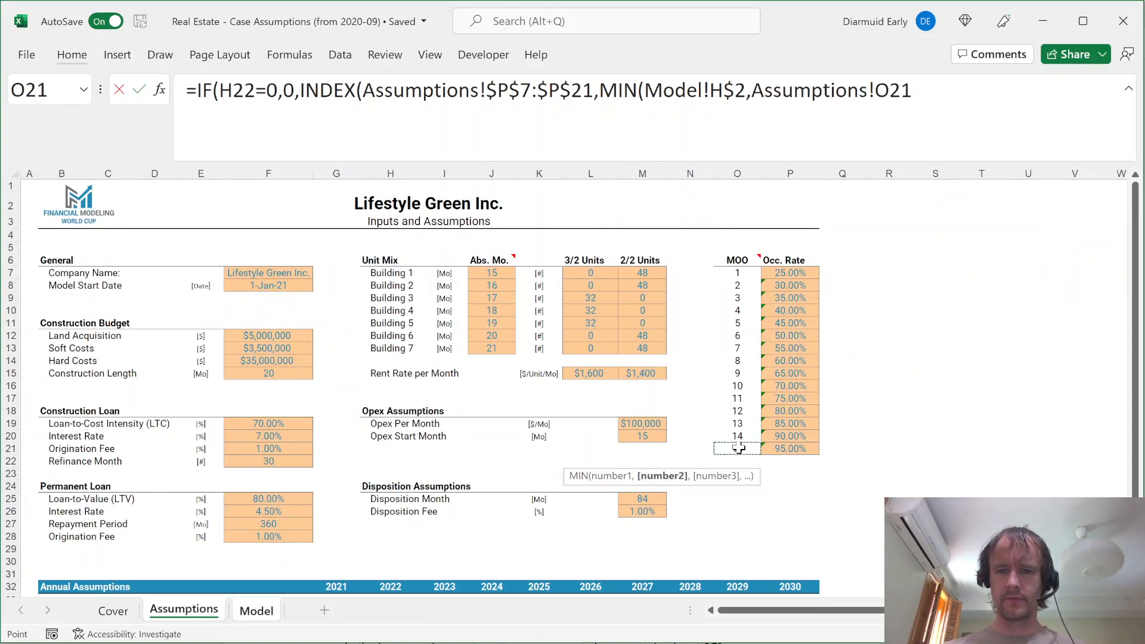
key(F4)
text())
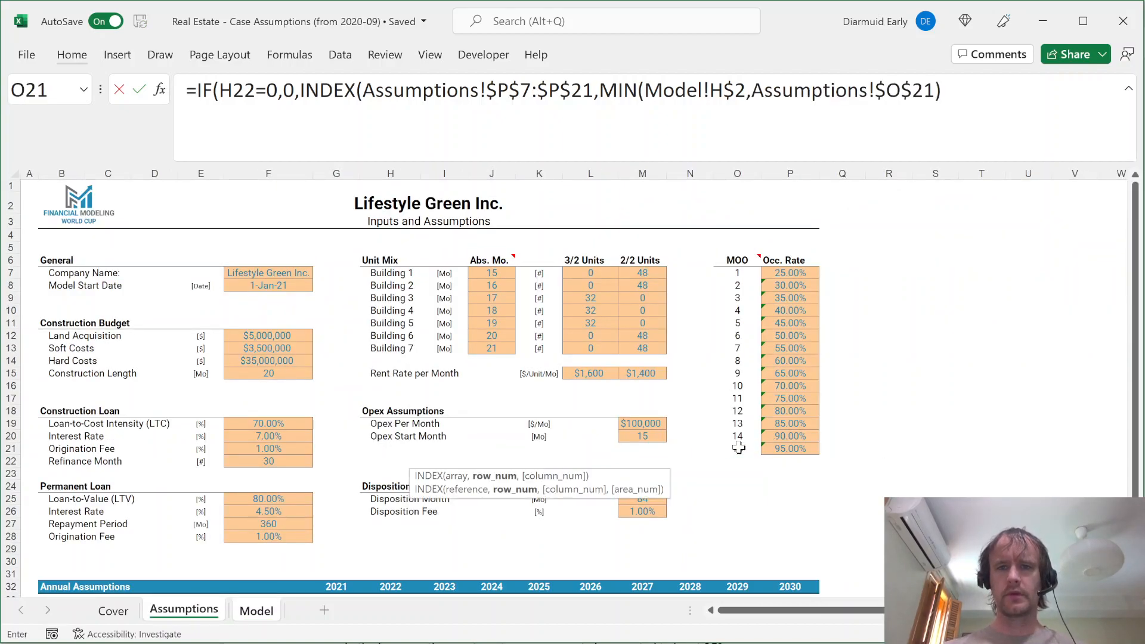
Remove the Model!H$2 reference from the MIN function in the Building 1 Occupancy formula
click(686, 90)
key(BackSpace)
key(BackSpace)
key(BackSpace)
key(BackSpace)
key(BackSpace)
key(BackSpace)
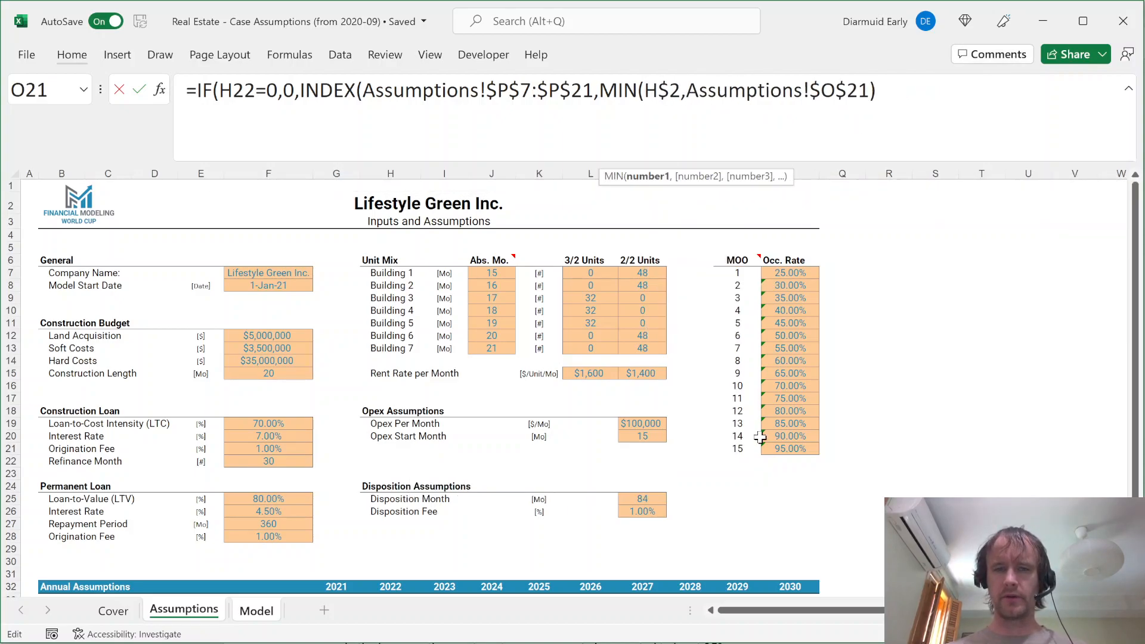
key(shift+Right)
key(shift+Right)
key(shift+Right)
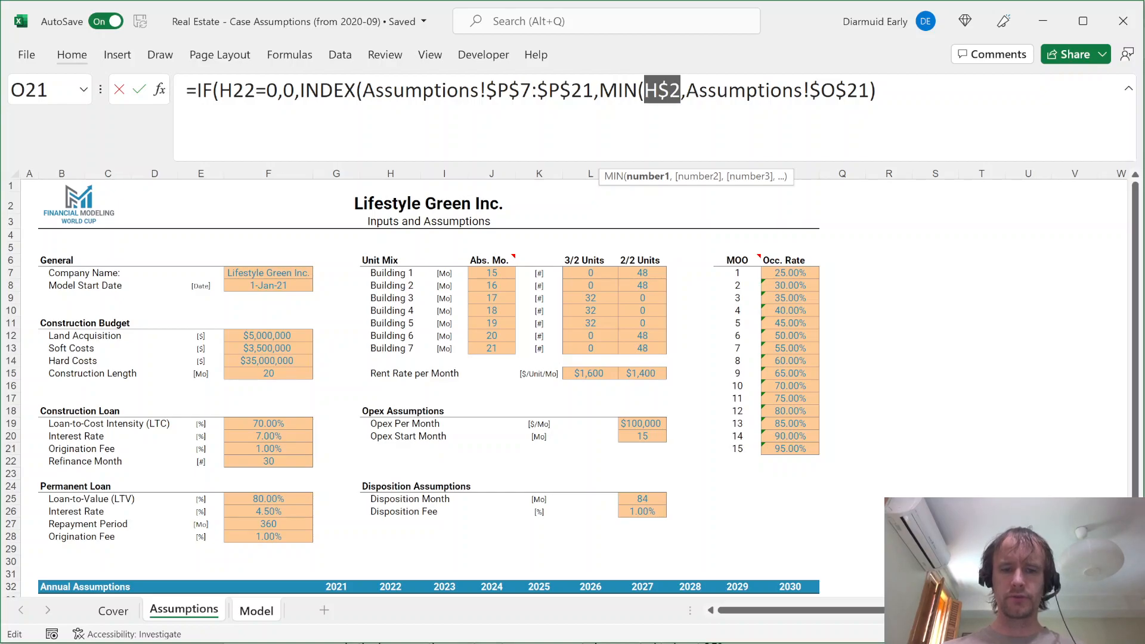
key(BackSpace)
Use the Month of operations cell H22 as the first MIN argument, without the sheet name prefix
click(256, 610)
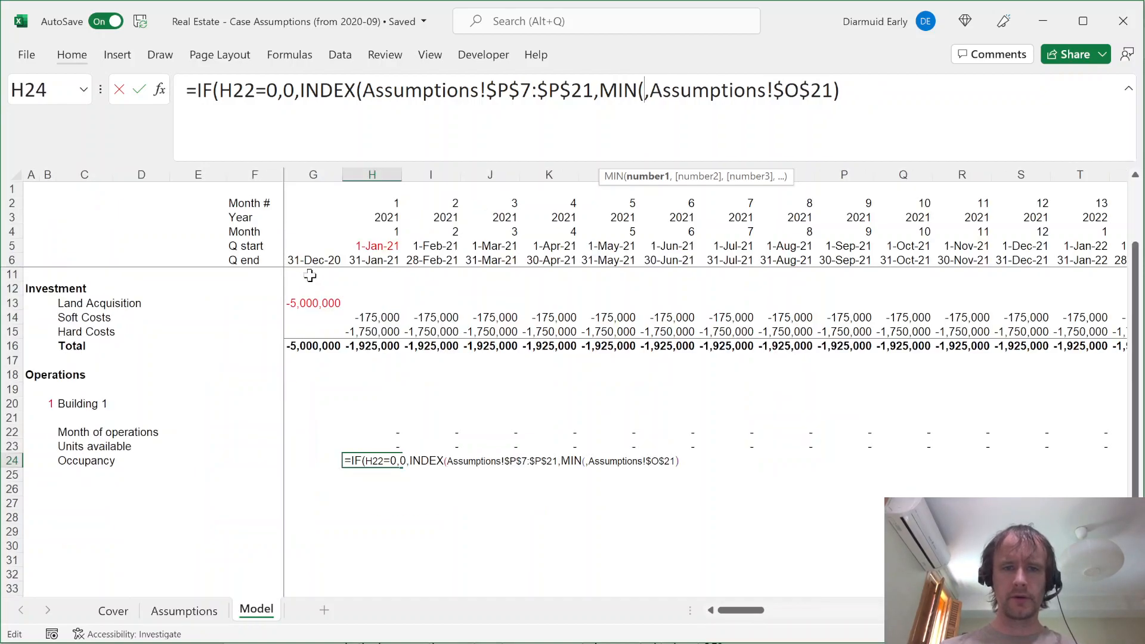
click(389, 434)
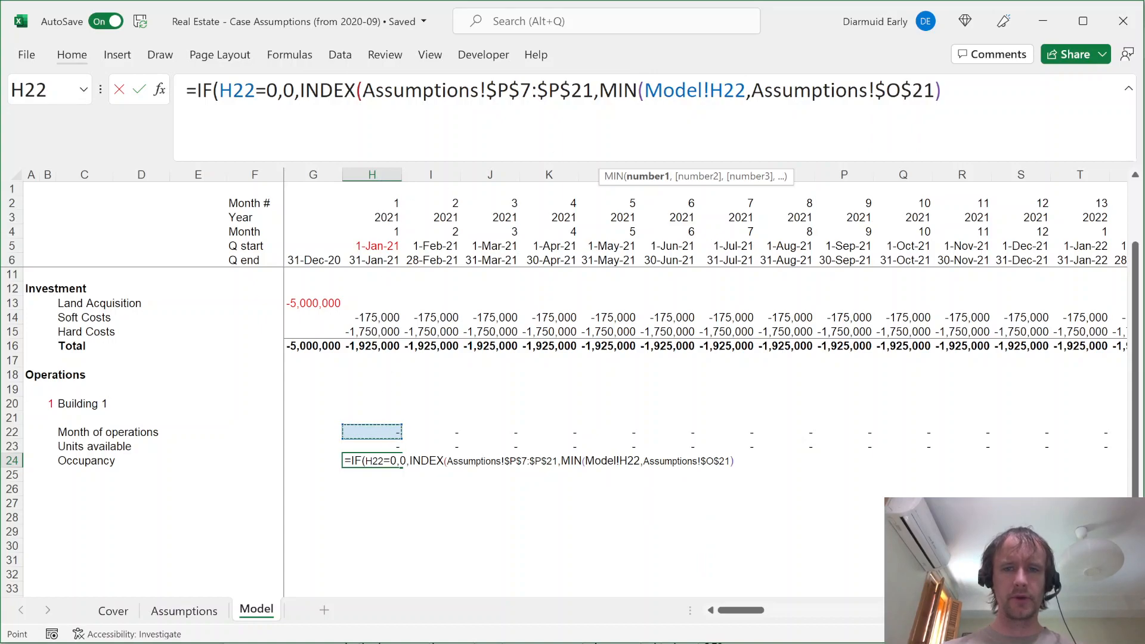
click(644, 91)
key(BackSpace)
key(BackSpace)
key(BackSpace)
key(BackSpace)
key(BackSpace)
key(BackSpace)
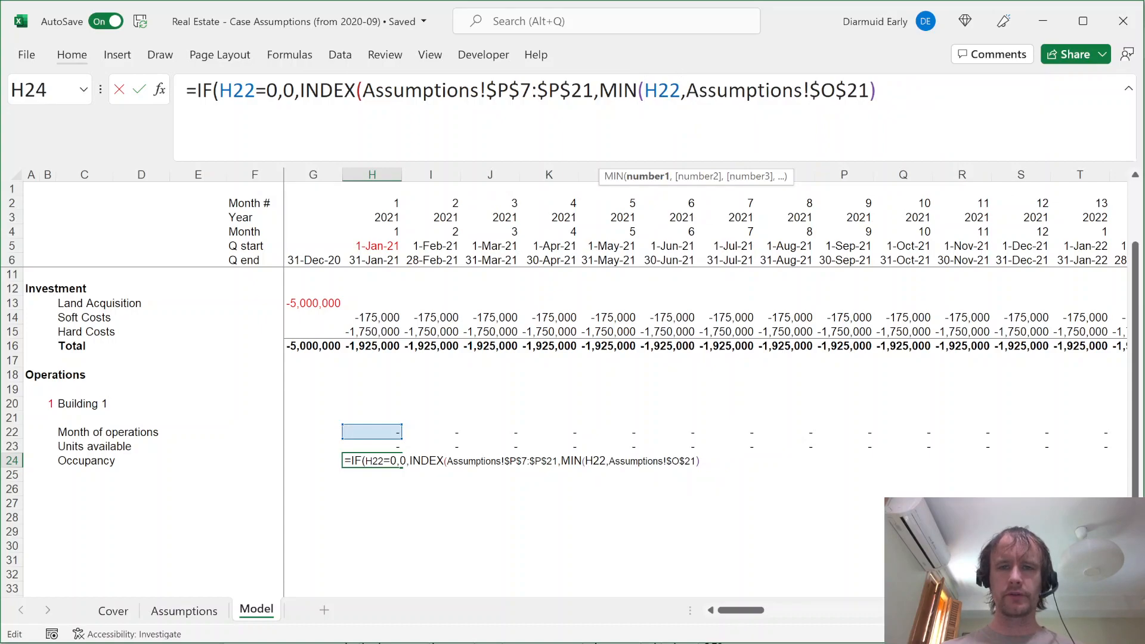
Close the MIN, INDEX and IF brackets and commit the Occupancy formula in H24
click(784, 90)
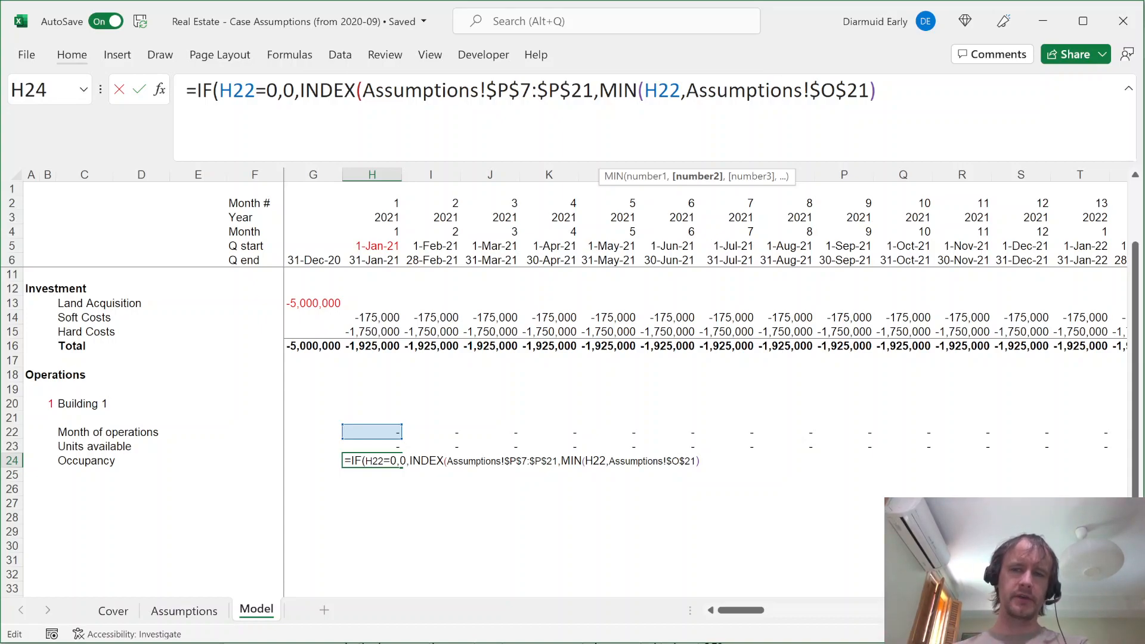
key(Right)
text())
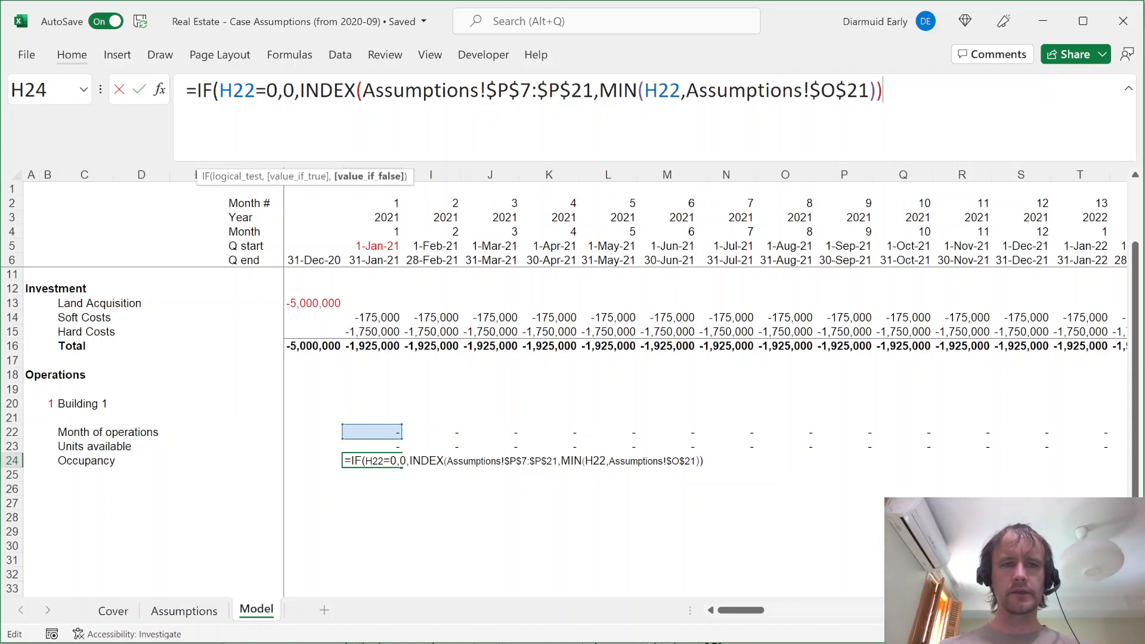
text())
key(Return)
key(Up)
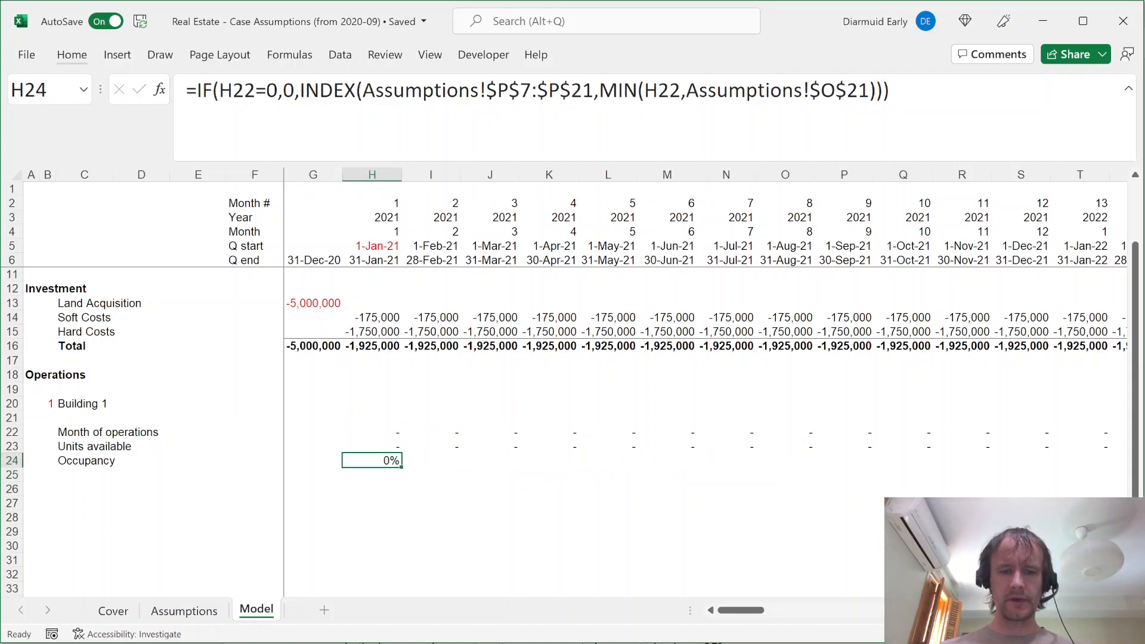
Apply the custom number format 0%;-0%;- to the Occupancy cell H24
key(ctrl+1)
click(560, 233)
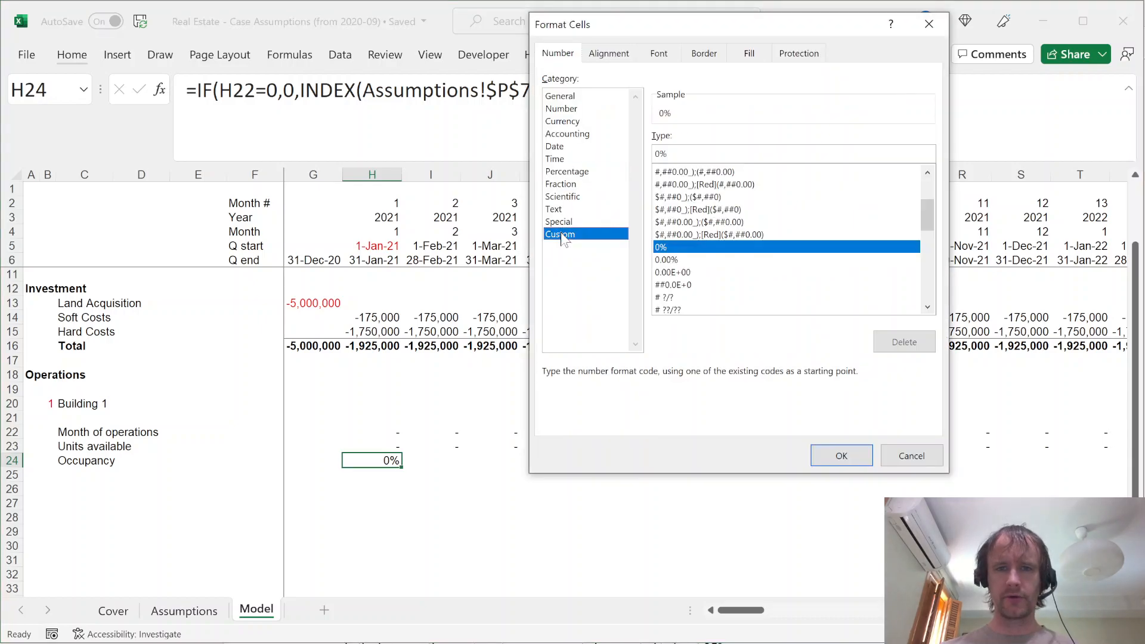
text(0%;-0%;-)
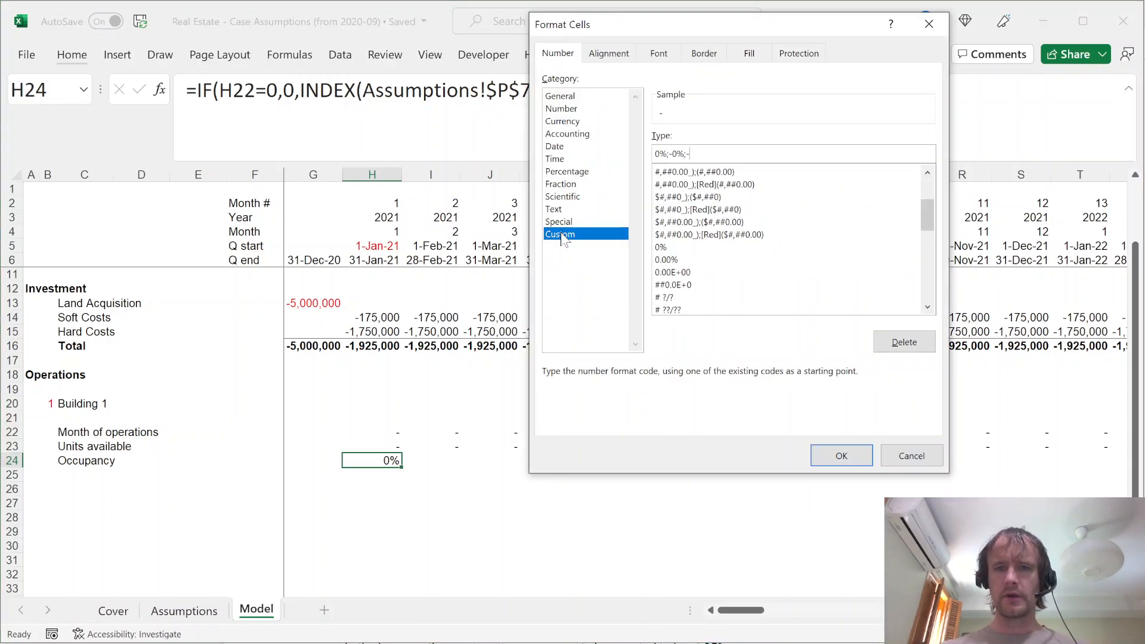
key(Return)
Fill the Occupancy formula from H24 across all month columns
key(ctrl+shift+Right)
key(ctrl+r)
key(ctrl+BackSpace)
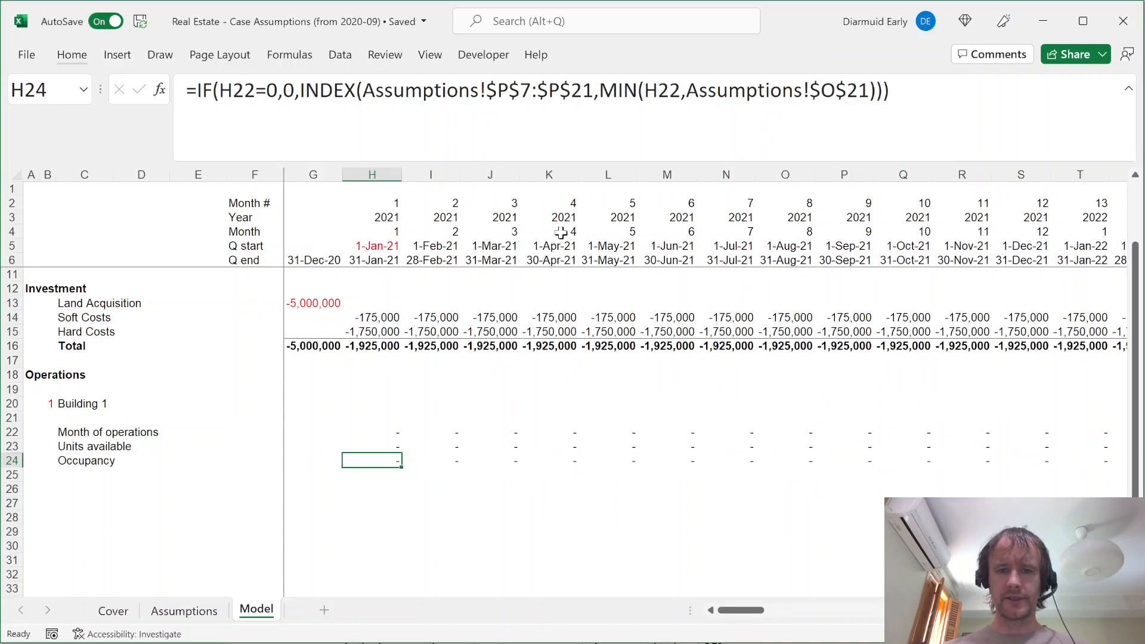
Check the Occupancy row around the month in which Building 1 starts operating
key(Right)
key(Right)
key(Right)
key(Right)
key(Right)
key(Right)
key(Right)
key(Right)
key(Right)
key(Right)
key(Right)
key(Right)
key(Right)
key(Right)
key(Left)
key(Right)
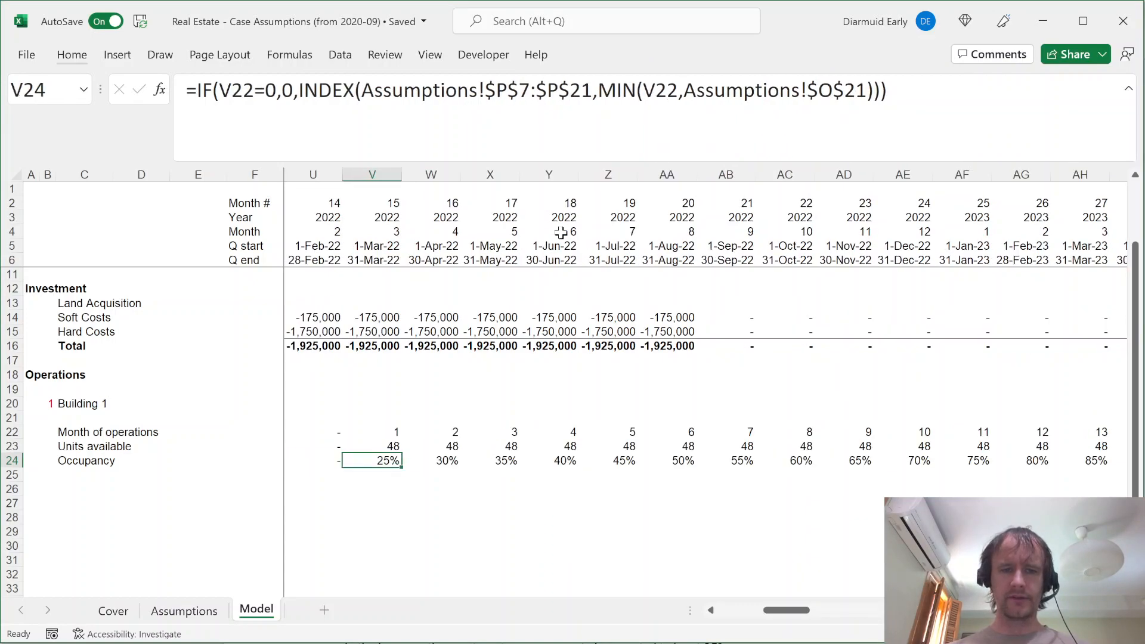
Review the month-of-operation occupancy rates on the Assumptions sheet down to month 15 for comparison
key(ctrl+Page_Up)
key(Right)
key(Right)
key(Right)
key(Right)
key(Right)
key(Right)
key(Right)
key(Right)
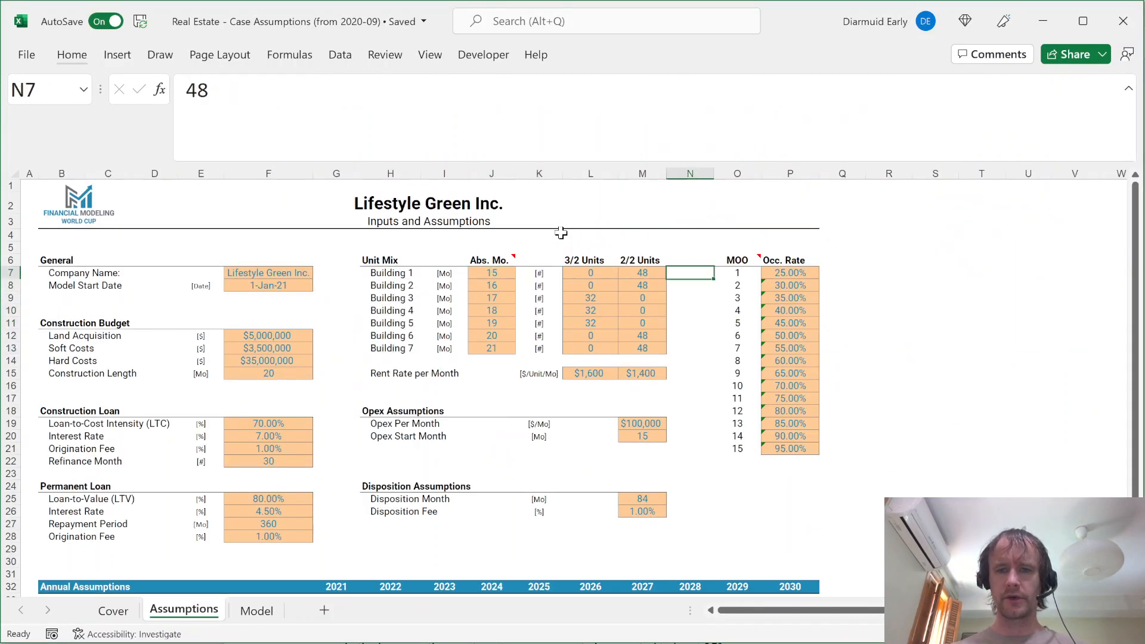
key(Down)
key(Down)
key(Down)
key(Down)
key(Down)
key(Down)
key(Down)
key(Down)
key(Down)
key(Down)
key(Down)
key(Down)
key(Down)
key(Down)
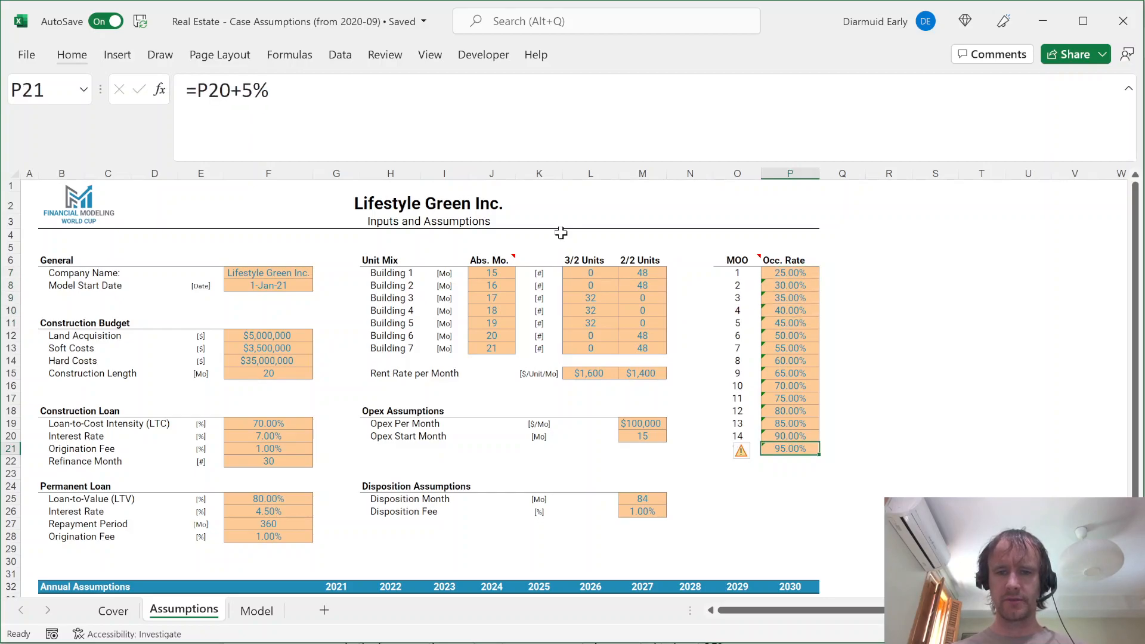
key(Right)
key(Right)
key(Right)
key(Right)
key(Right)
key(Right)
key(Right)
key(Right)
key(Right)
key(Right)
key(Right)
key(Right)
key(Right)
key(Right)
key(Right)
key(Right)
key(Right)
key(Right)
key(Right)
key(Right)
key(ctrl+Left)
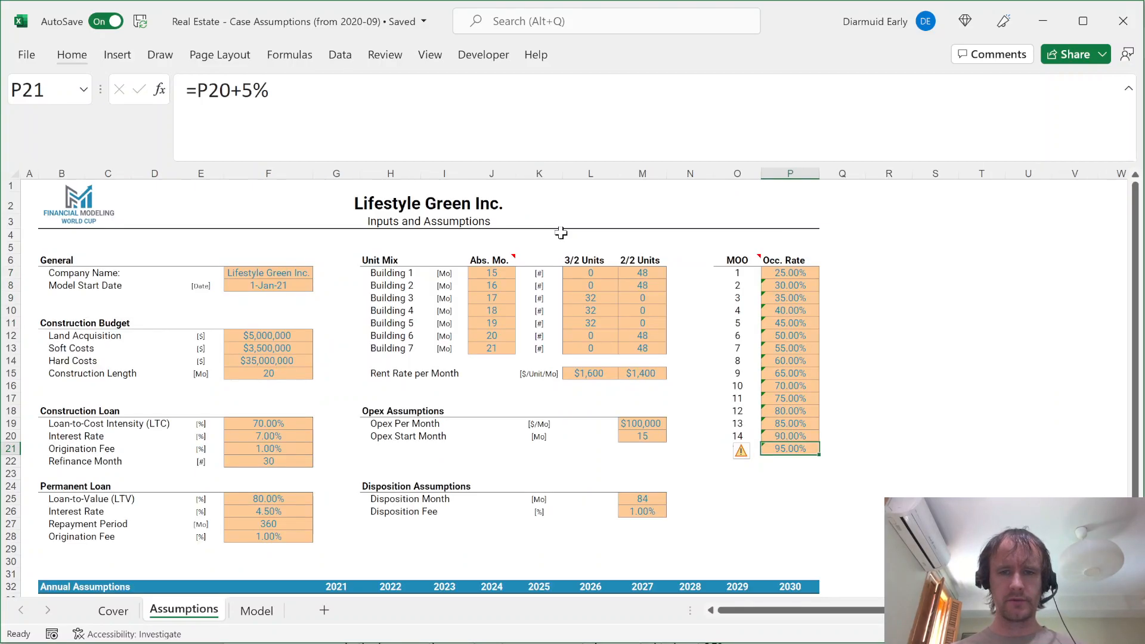
Check the Model sheet's occupancy ramp-up through operating month 15 and on to the end of the timeline
key(ctrl+Page_Down)
key(Right)
key(Right)
key(Right)
key(Right)
key(Right)
key(Right)
key(Right)
key(Right)
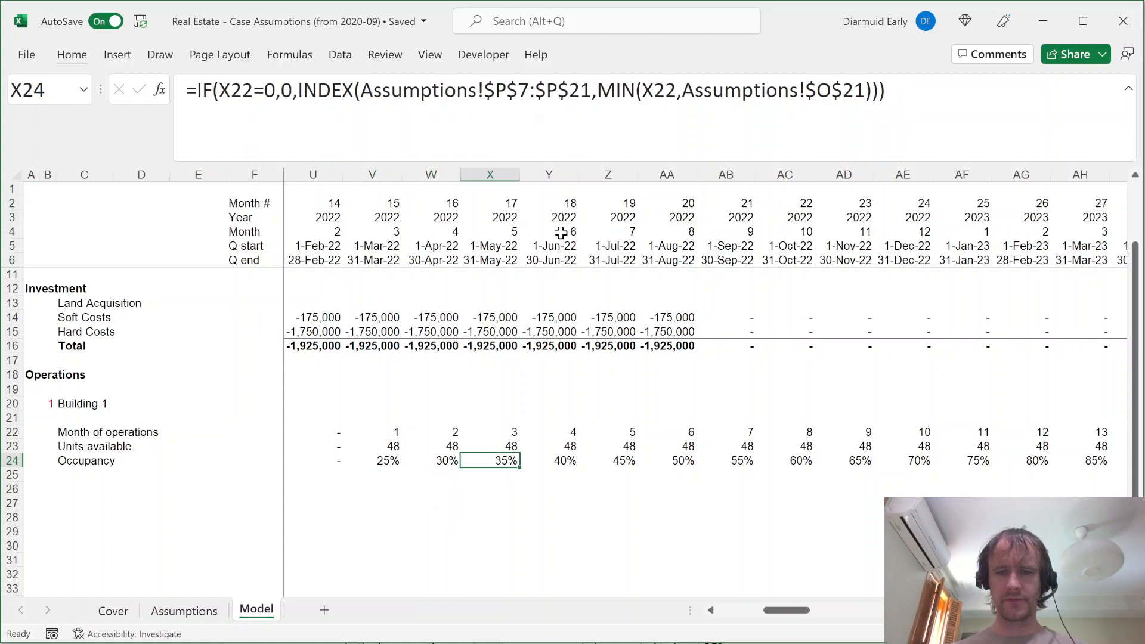
key(Right)
key(Right)
key(Right)
key(Right)
key(Right)
key(Right)
key(Up)
key(Up)
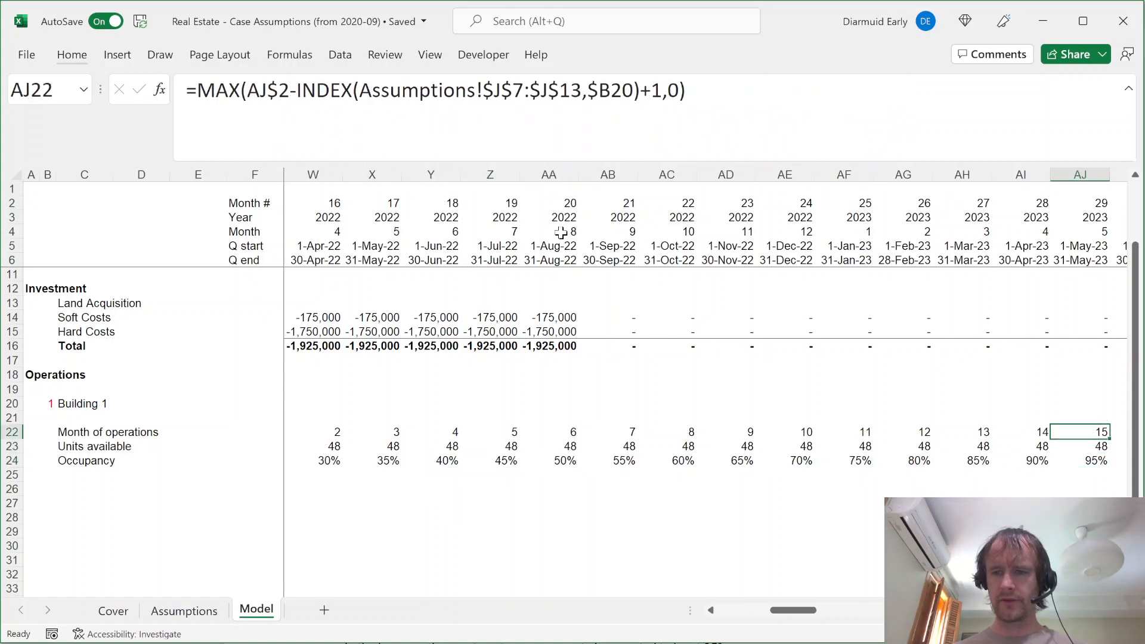
key(shift+Down)
key(shift+Down)
key(Down)
key(Down)
key(Right)
key(ctrl+shift+Right)
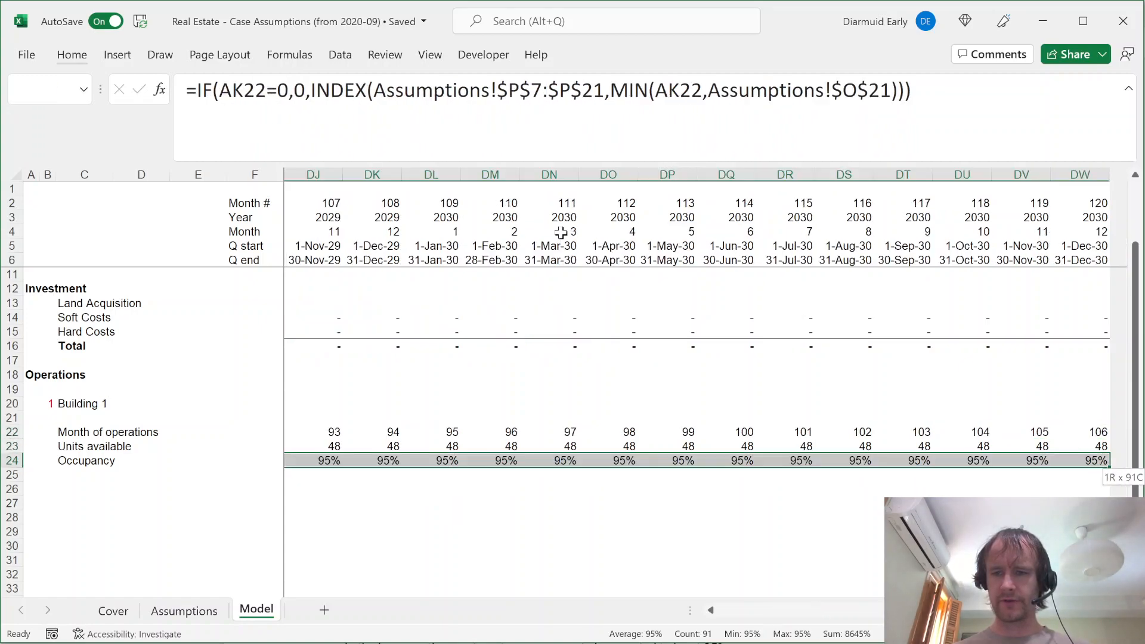
Label the row below Occupancy "Units rented" in C25
key(Left)
key(ctrl+Left)
key(ctrl+Left)
key(Right)
key(Right)
key(Right)
key(Right)
key(ctrl+Left)
key(Down)
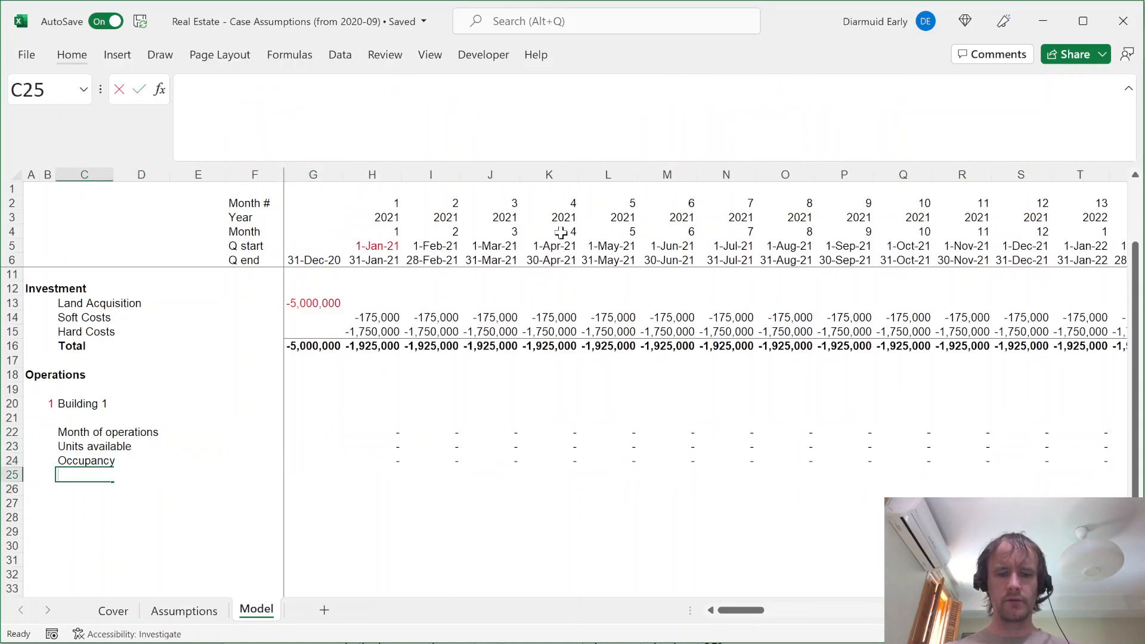
text(Units rented)
Calculate Units rented in H25 as =H23*H24 and fill the formula across all month columns
key(Right)
key(Right)
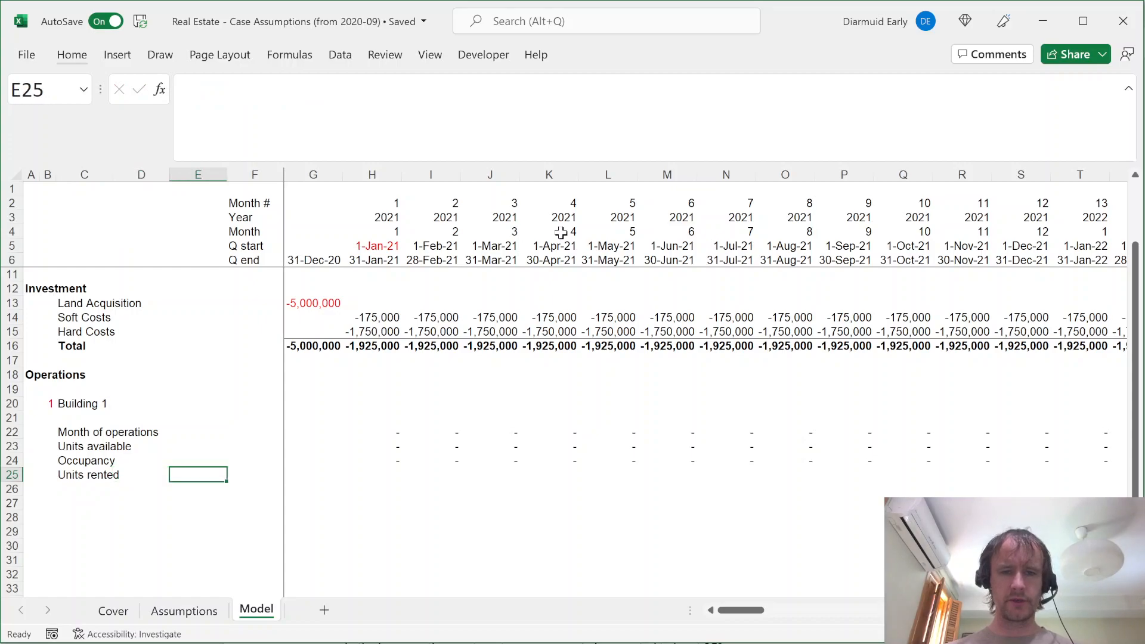
key(Right)
key(Right)
key(Right)
text(=)
key(Up)
key(Up)
text(*)
key(Up)
key(Return)
key(Up)
key(ctrl+shift+Right)
key(ctrl+r)
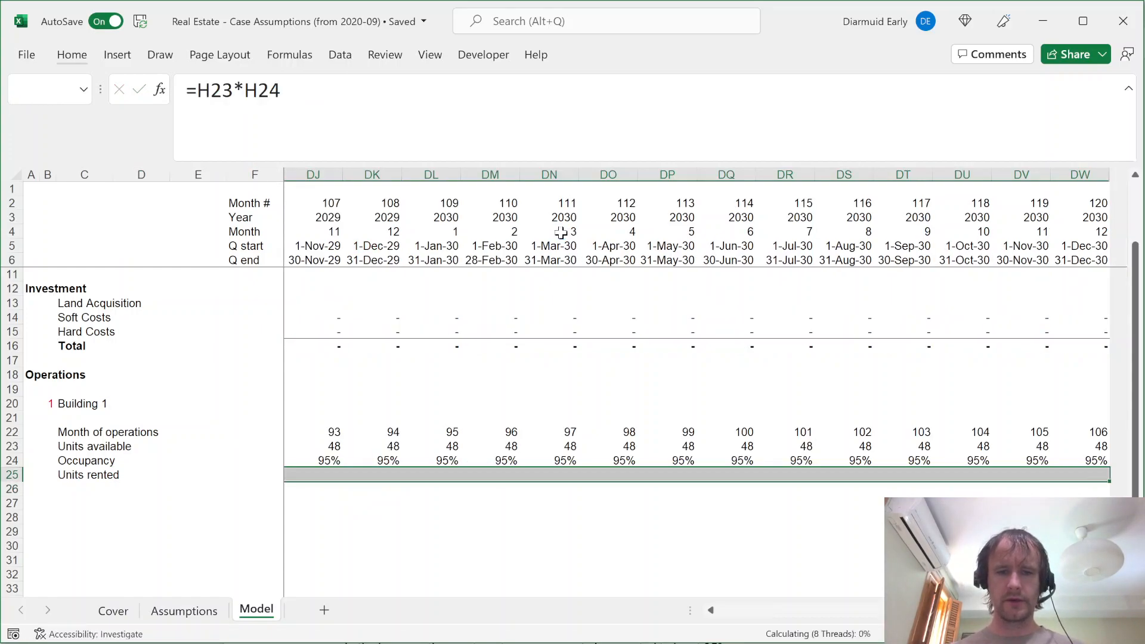
Copy the formatting of the Units available cell H23 onto the whole Units rented row
key(Up)
key(Up)
key(ctrl+c)
key(Down)
key(Down)
key(ctrl+shift+Right)
key(alt)
key(h)
key(v)
key(s)
key(t)
key(Return)
key(ctrl+shift+Left)
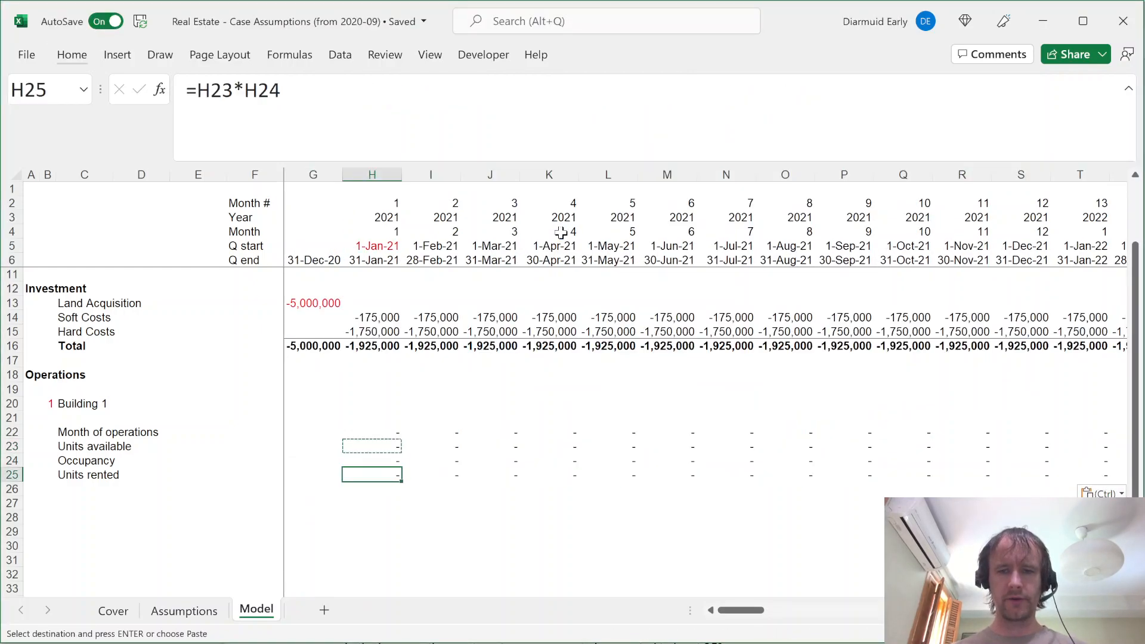
Show two decimal places across the whole Units rented row from H25 onward
key(ctrl+shift+Right)
key(alt)
key(h)
key(0)
key(alt+h)
key(0)
Examine the Units rented row across the months around the start of Building 1's operations
key(Right)
key(Right)
key(Right)
key(Right)
key(Right)
key(Right)
key(Right)
key(Right)
key(Right)
key(Right)
key(Right)
key(Right)
key(Right)
key(Right)
key(Right)
key(Right)
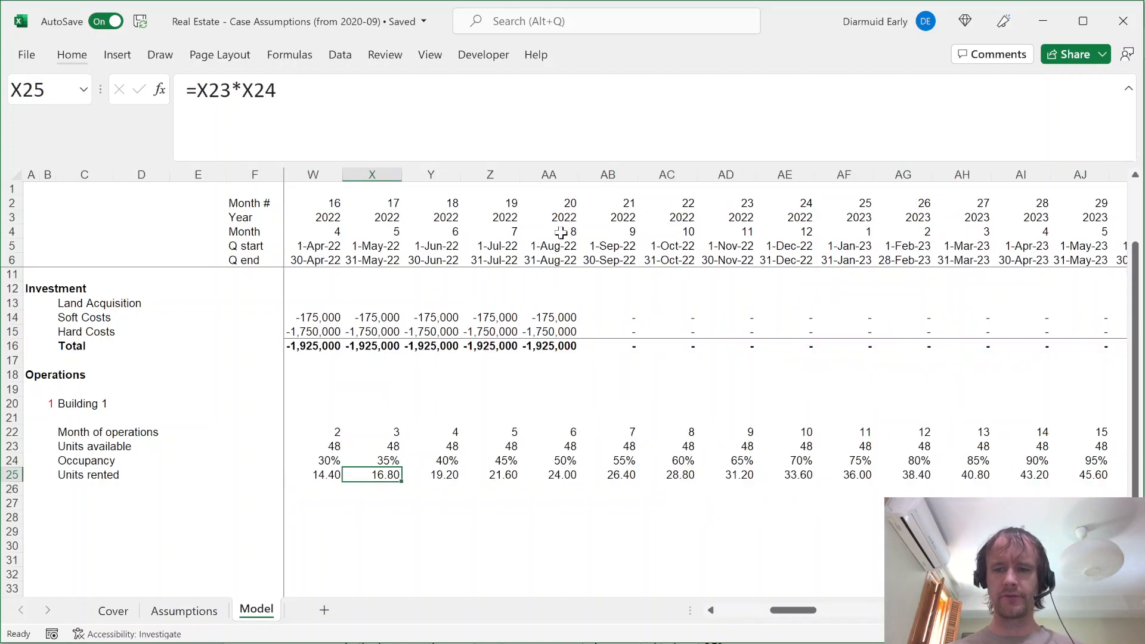
key(Left)
key(Left)
key(Left)
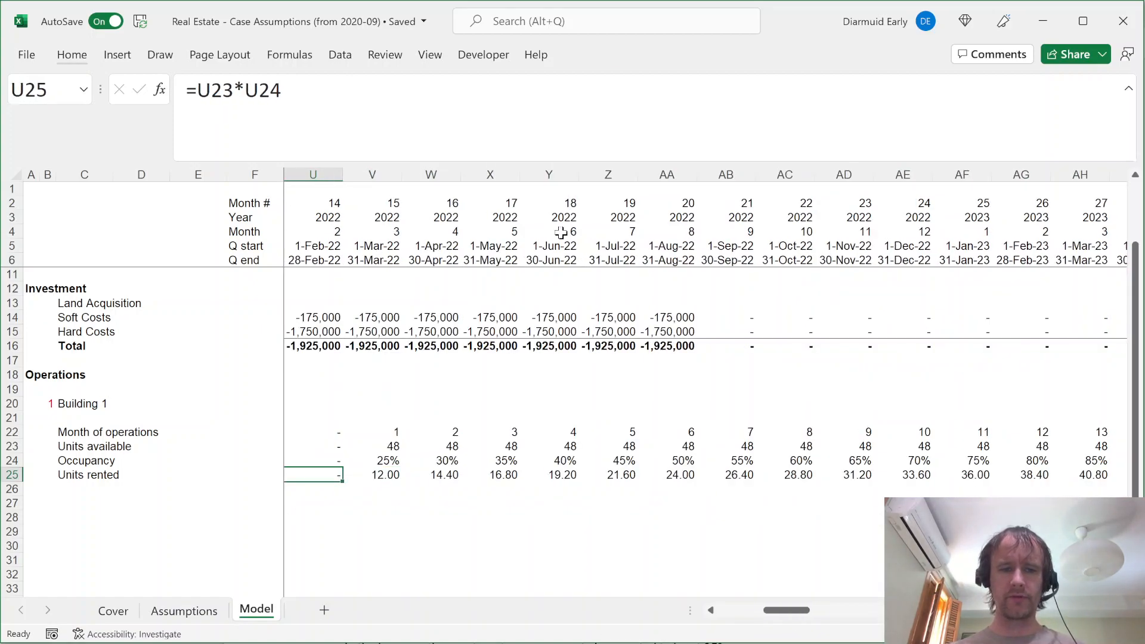
Label the row below Units rented "Rent income" in C26
key(ctrl+Left)
key(ctrl+Left)
key(Down)
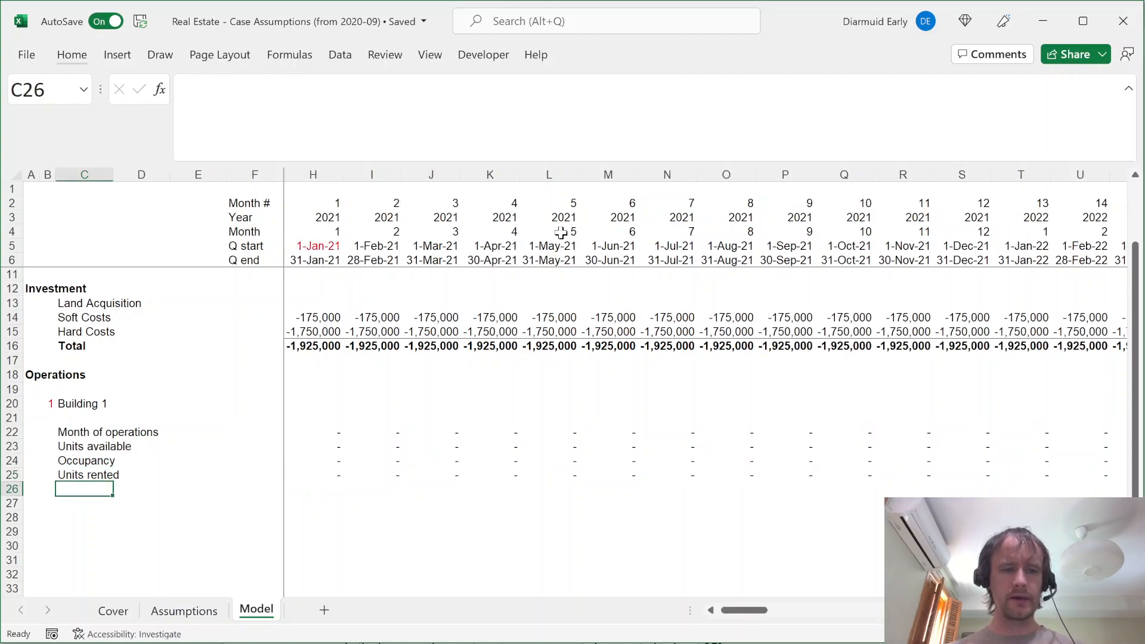
text(Rent income)
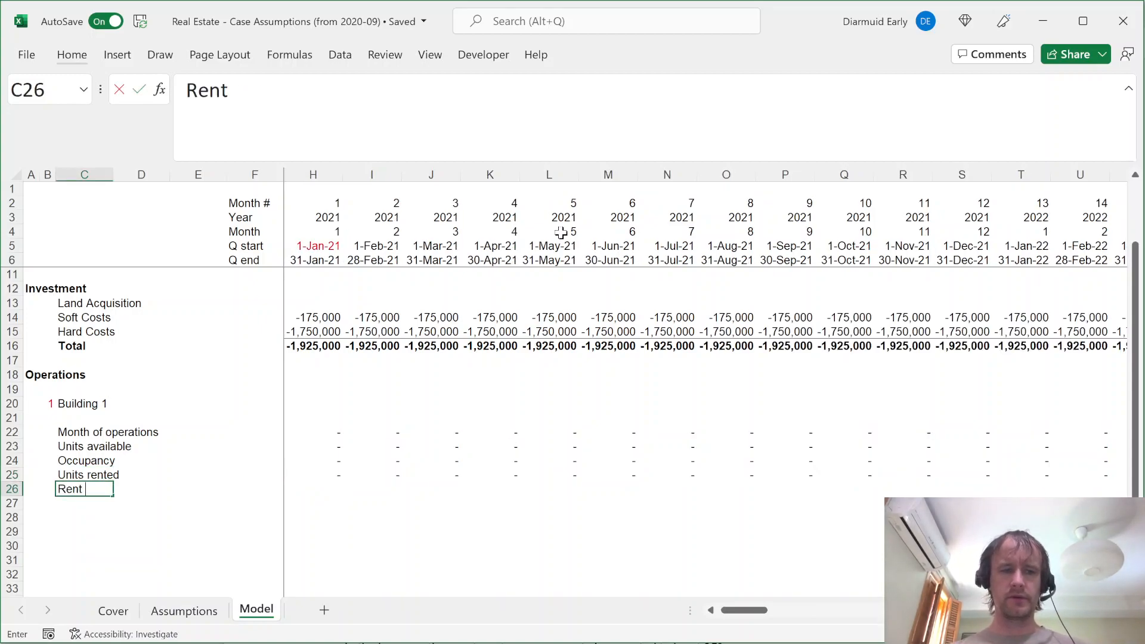
key(Return)
key(Up)
Check the monthly rent rates in L15:M15 and Building 1's unit mix in L7:M7 on the Assumptions sheet
key(Right)
key(Right)
key(Right)
key(Right)
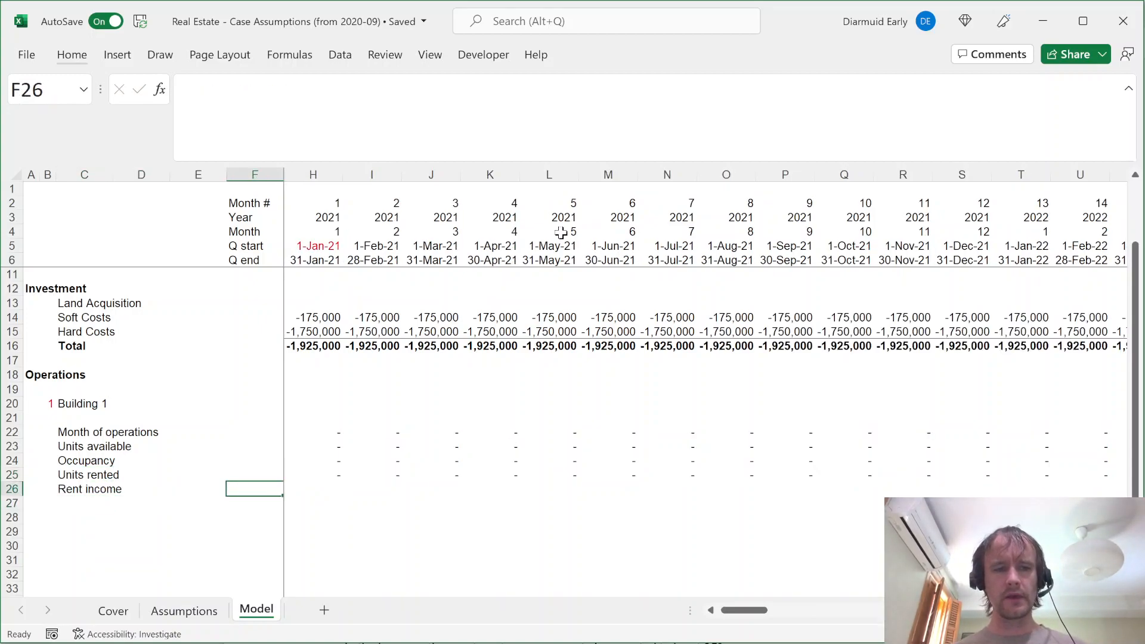
key(Left)
key(Left)
key(Up)
key(Up)
key(Up)
key(Up)
key(Up)
key(Left)
key(Left)
key(Up)
key(Right)
key(Right)
key(ctrl+Page_Up)
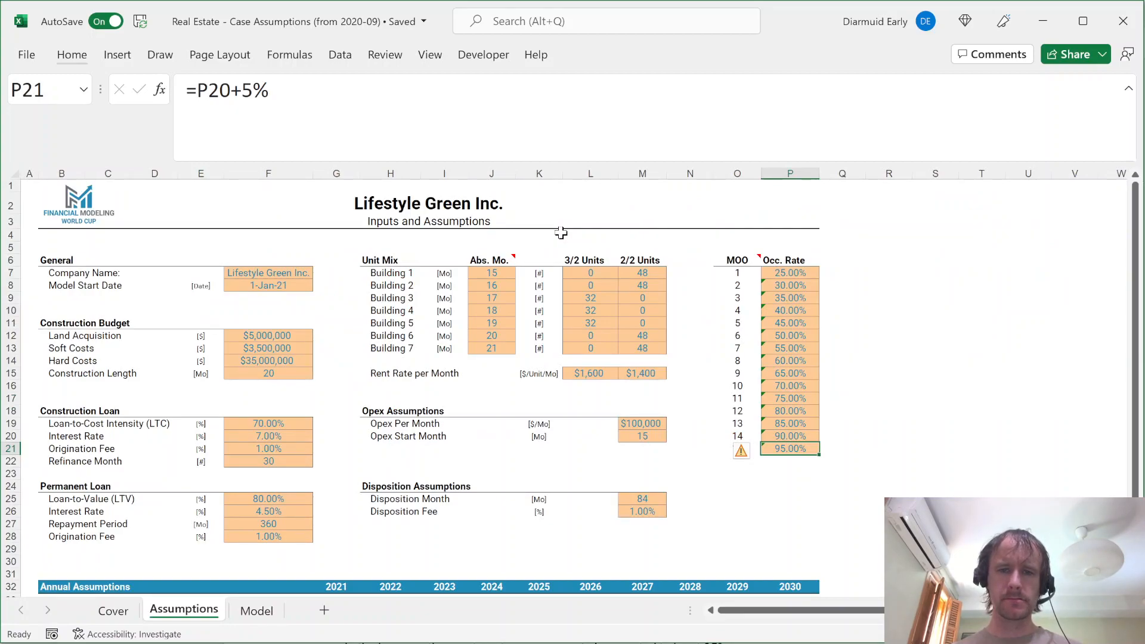
key(ctrl+Page_Down)
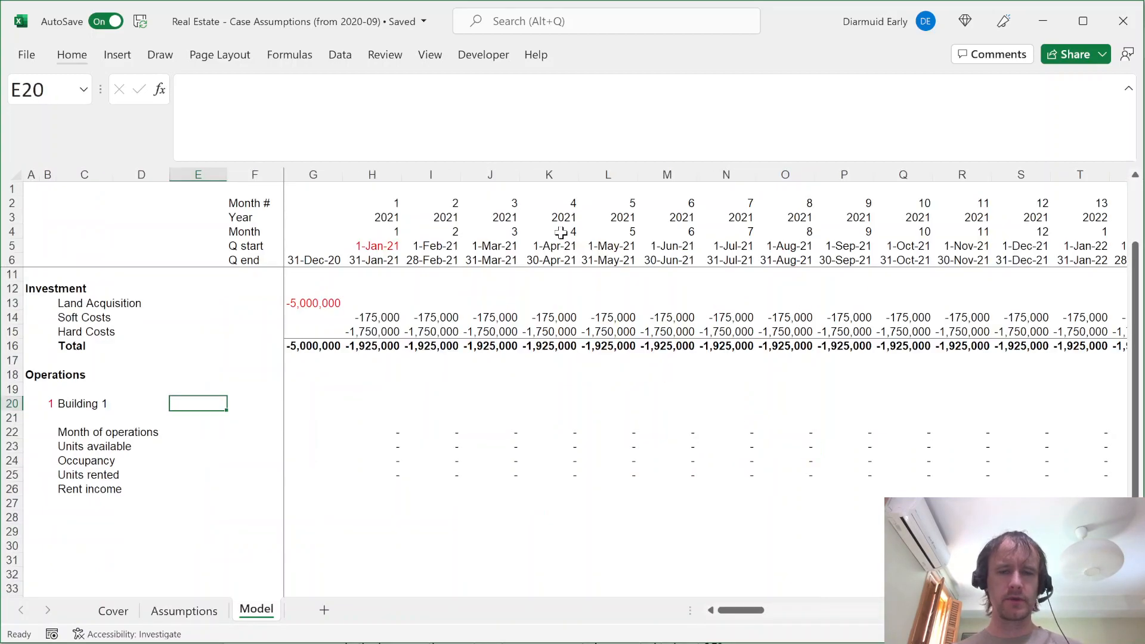
key(ctrl+Page_Up)
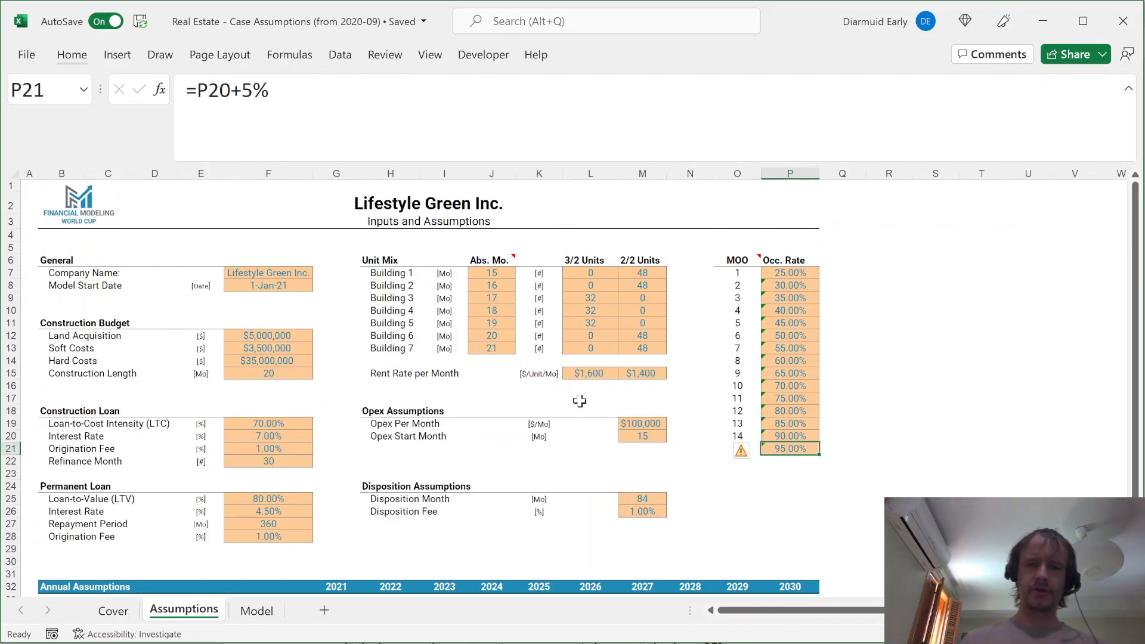
drag(587, 373, 648, 373)
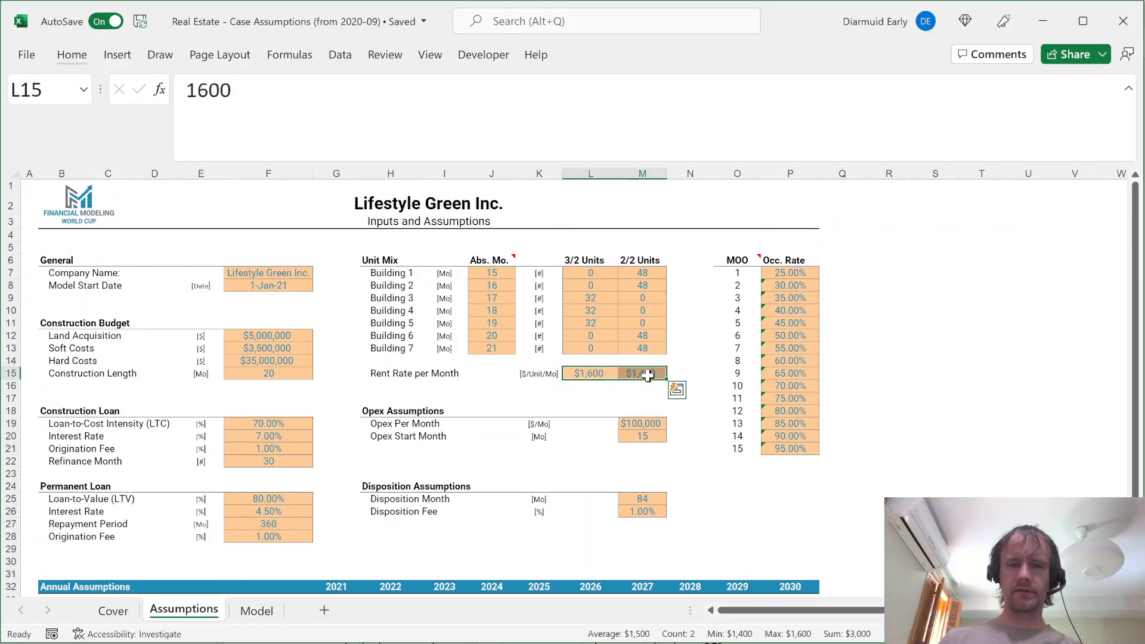
drag(591, 272, 637, 272)
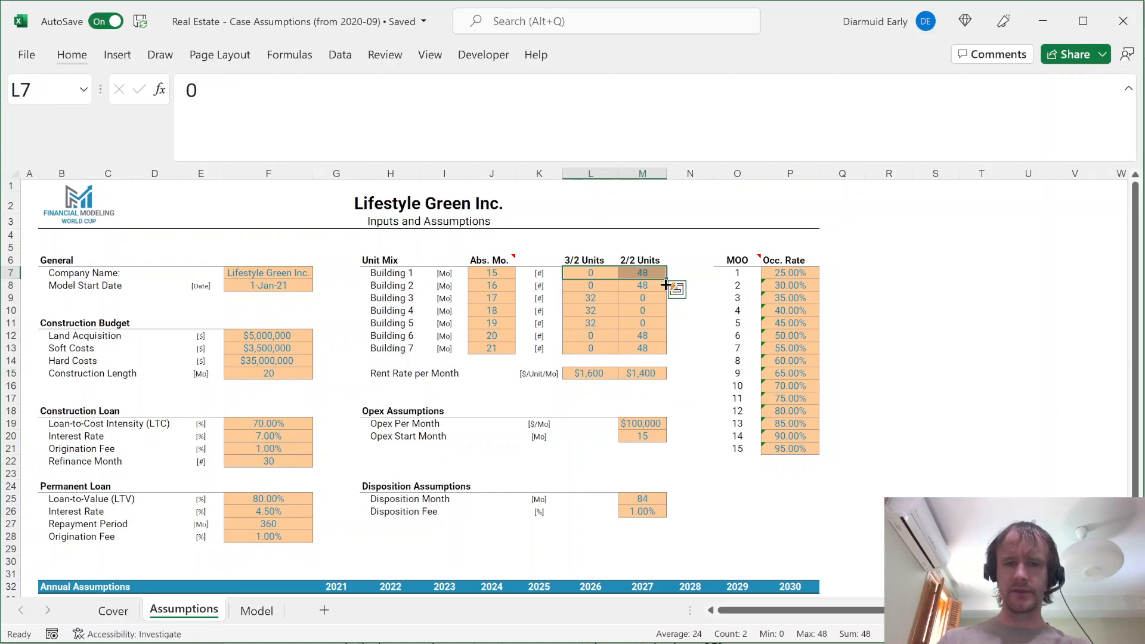
key(ctrl+Page_Down)
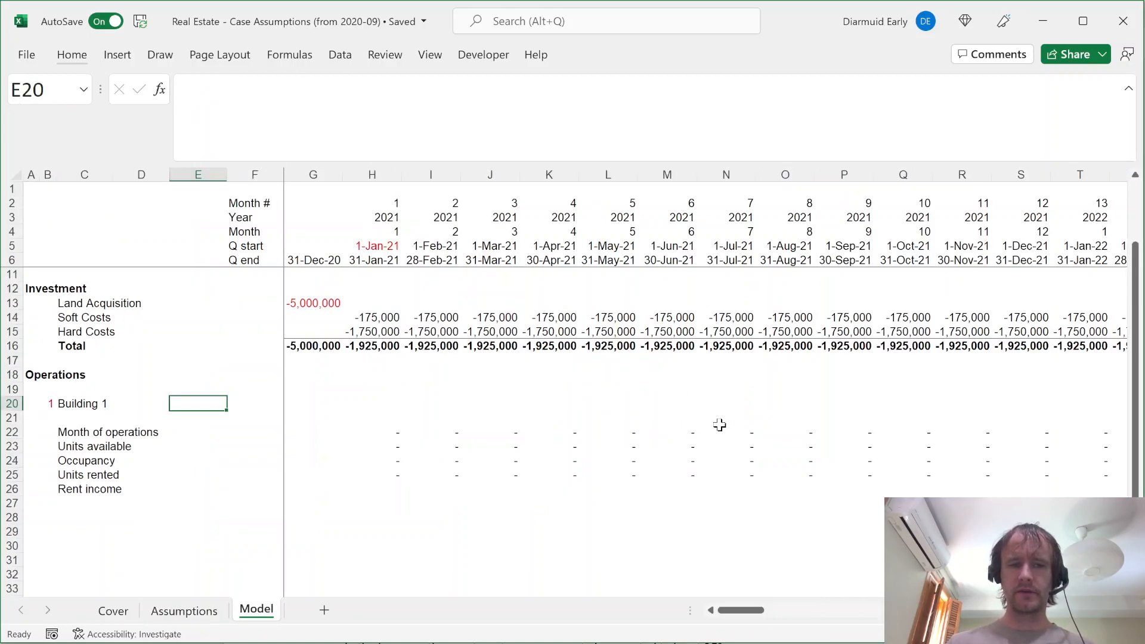
Enter the label "Base rent" in E20 beside Building 1 on the Model sheet
text(Rent)
key(Tab)
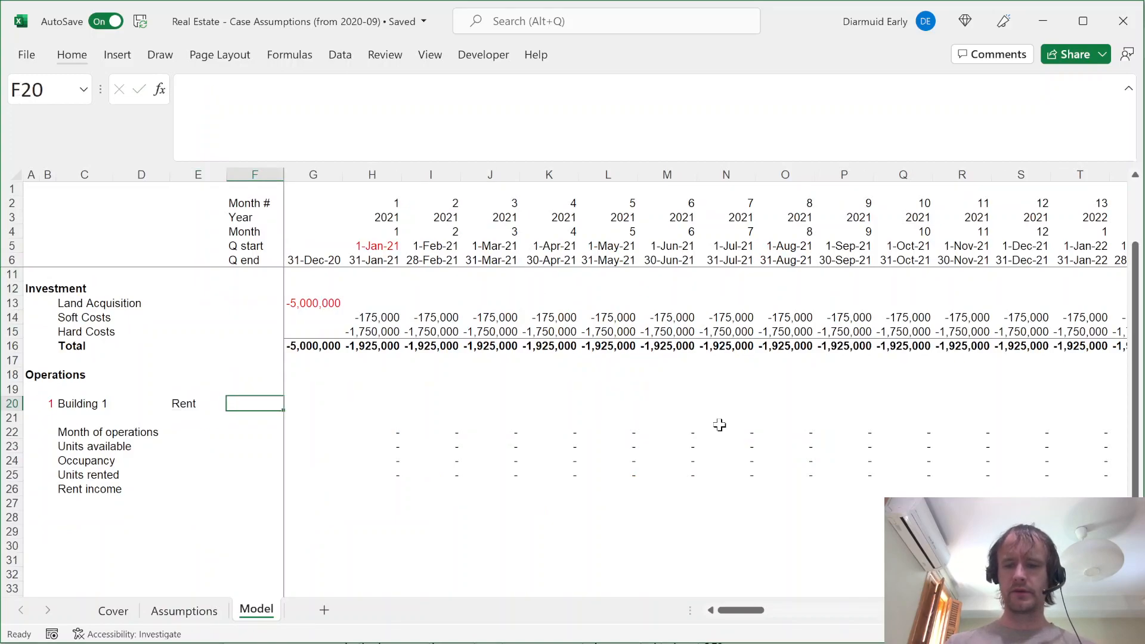
text(=)
key(Escape)
key(Left)
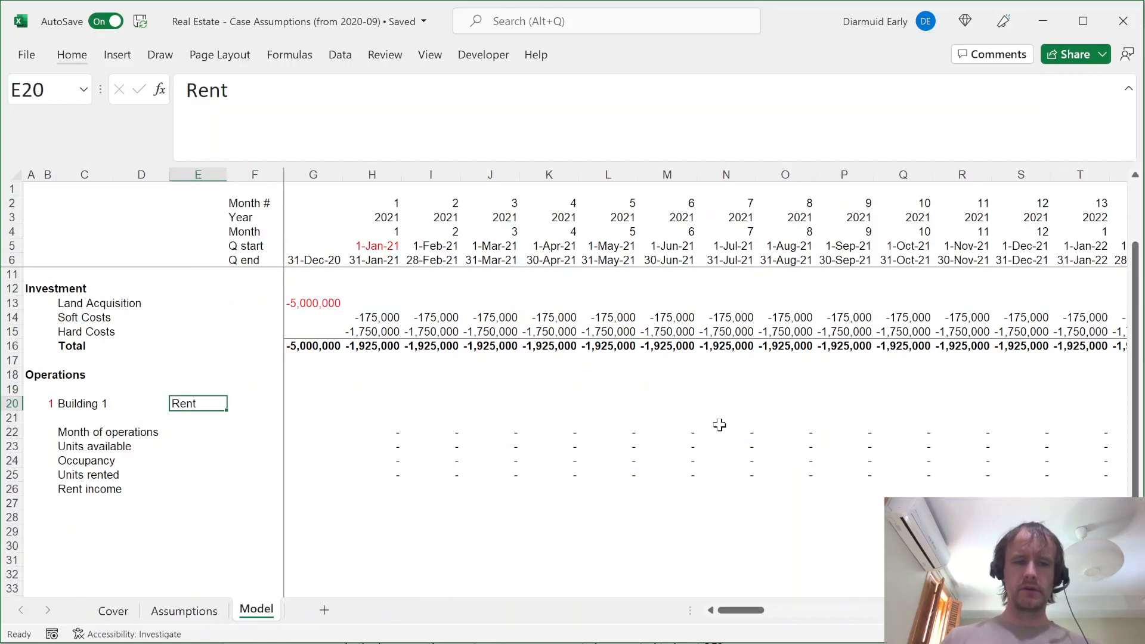
text(Base rent)
key(Return)
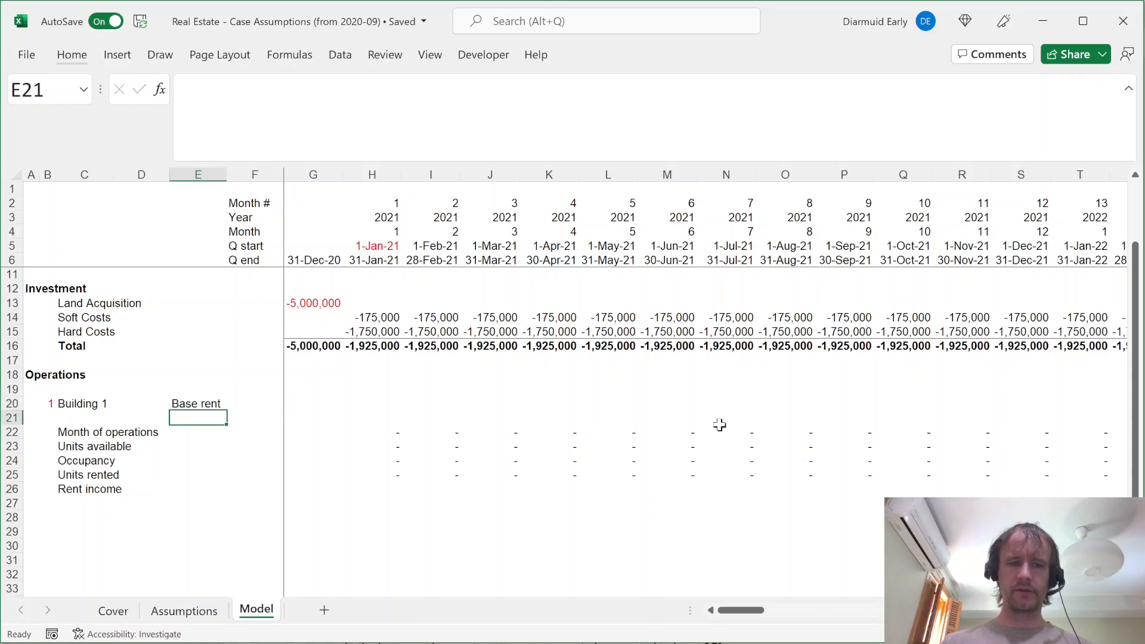
Start a LET formula in F20 that defines UnitNos with an INDEX function using $B20 as its row number
key(Up)
key(Right)
text(=)
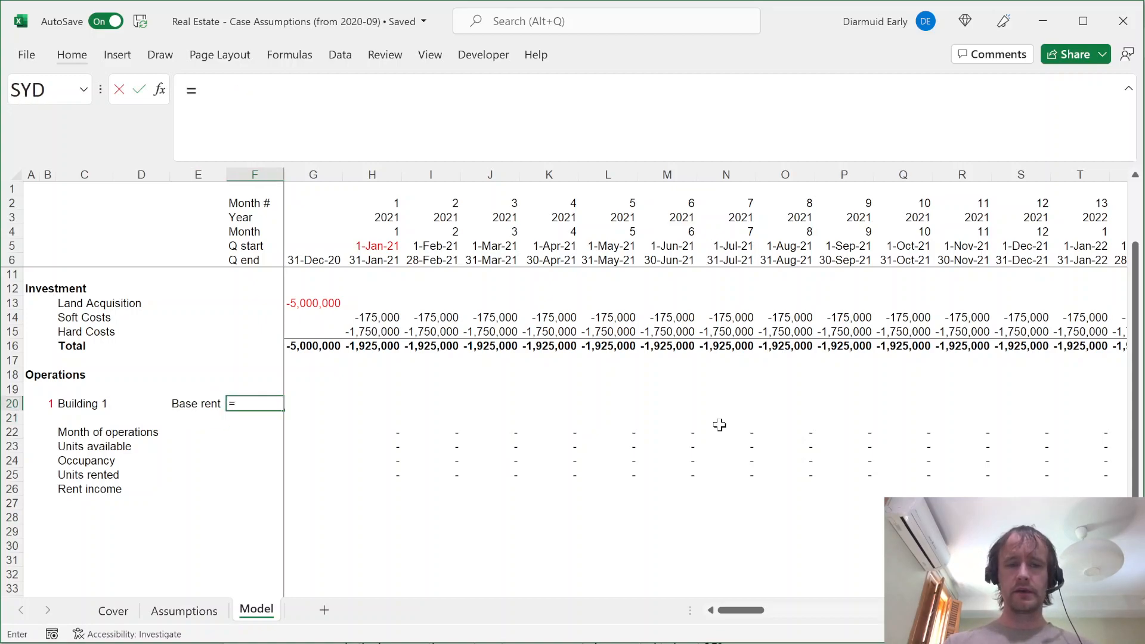
text(LET()
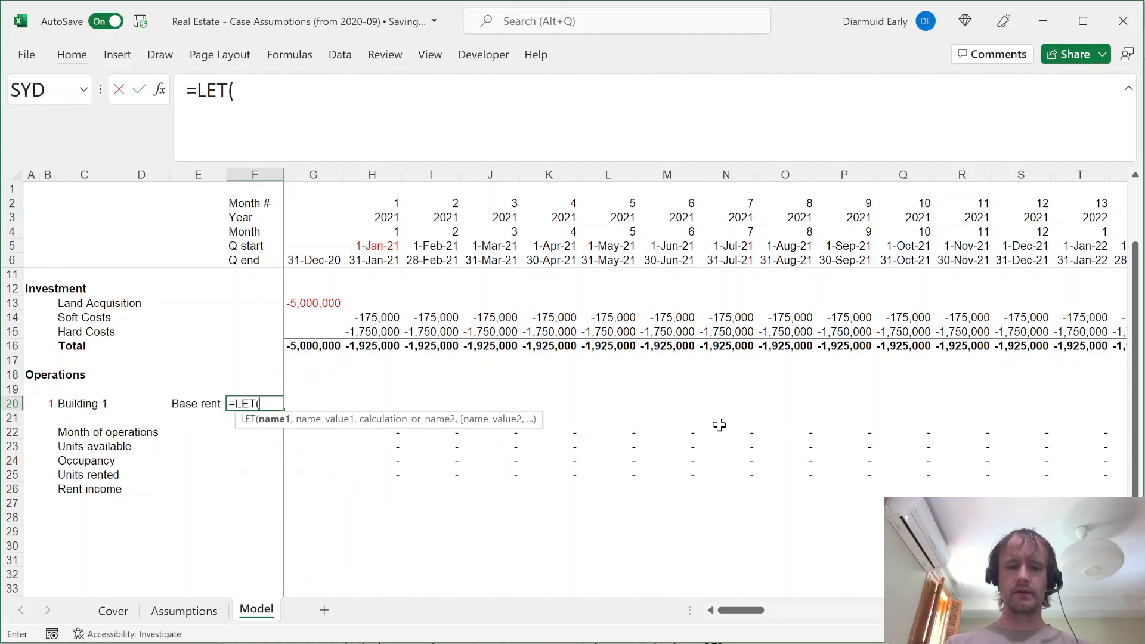
text(Uni)
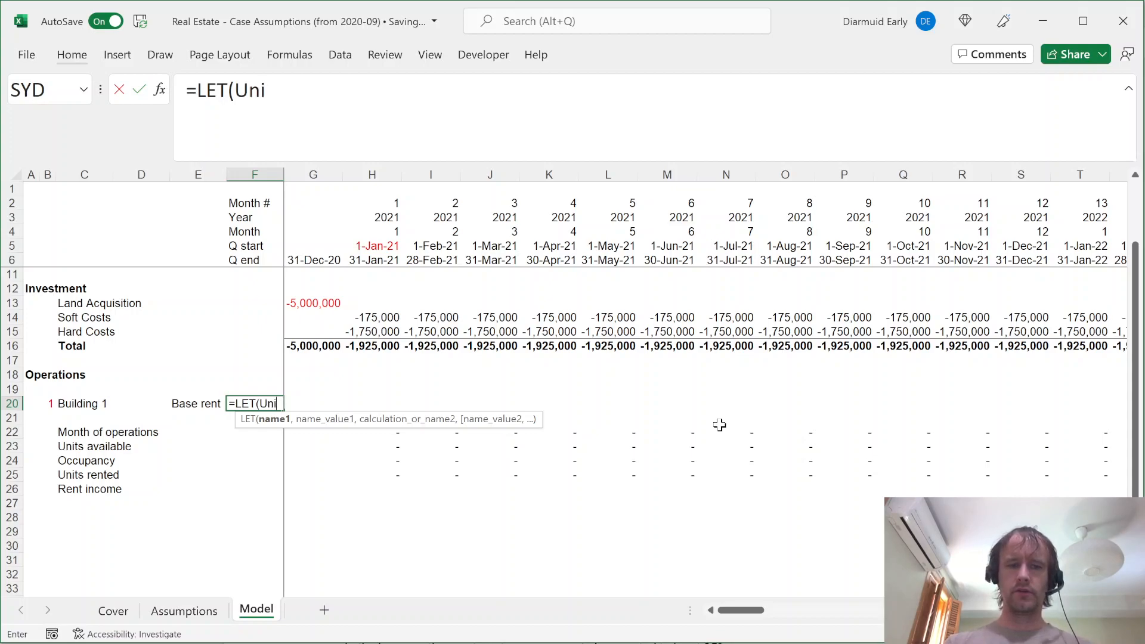
text(tNos,)
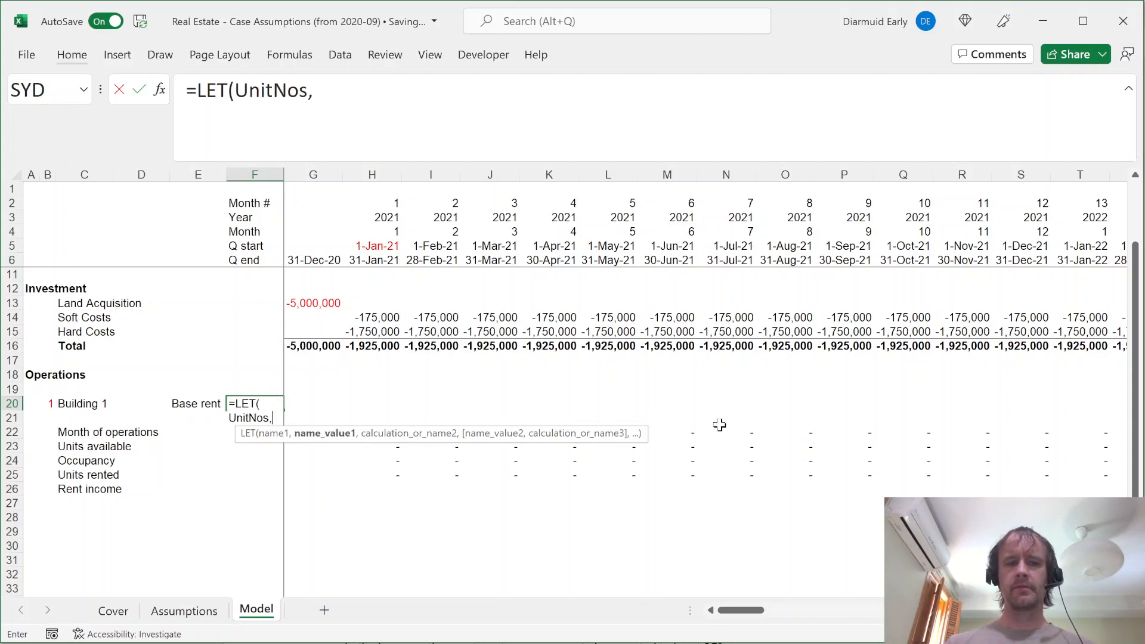
text(INDEX()
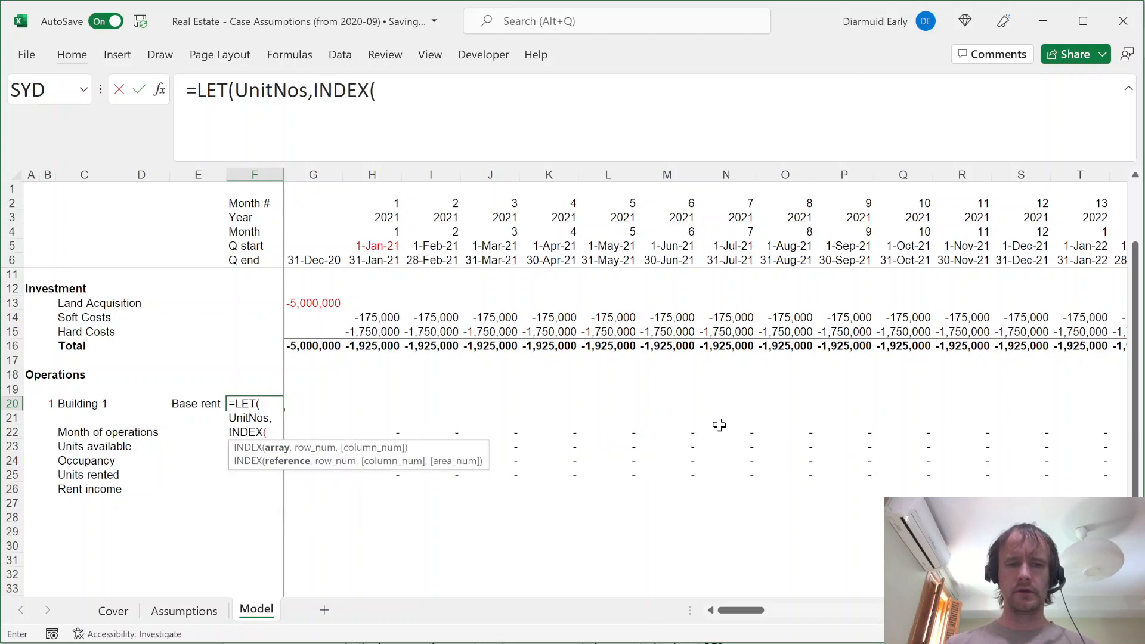
key(alt+Return)
text(,)
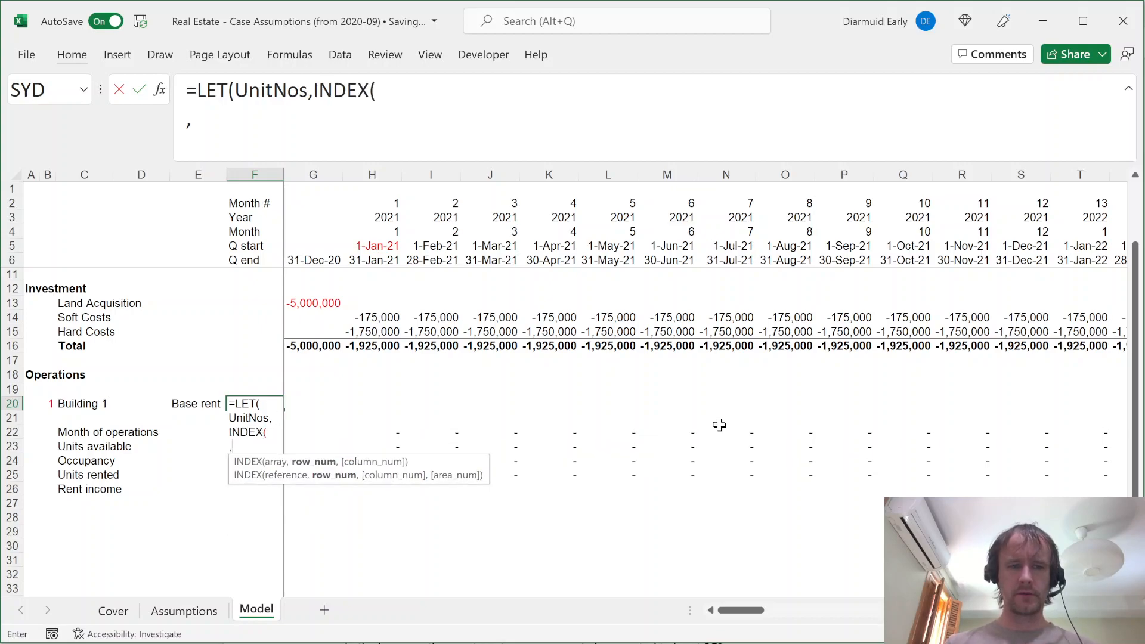
text($B20))
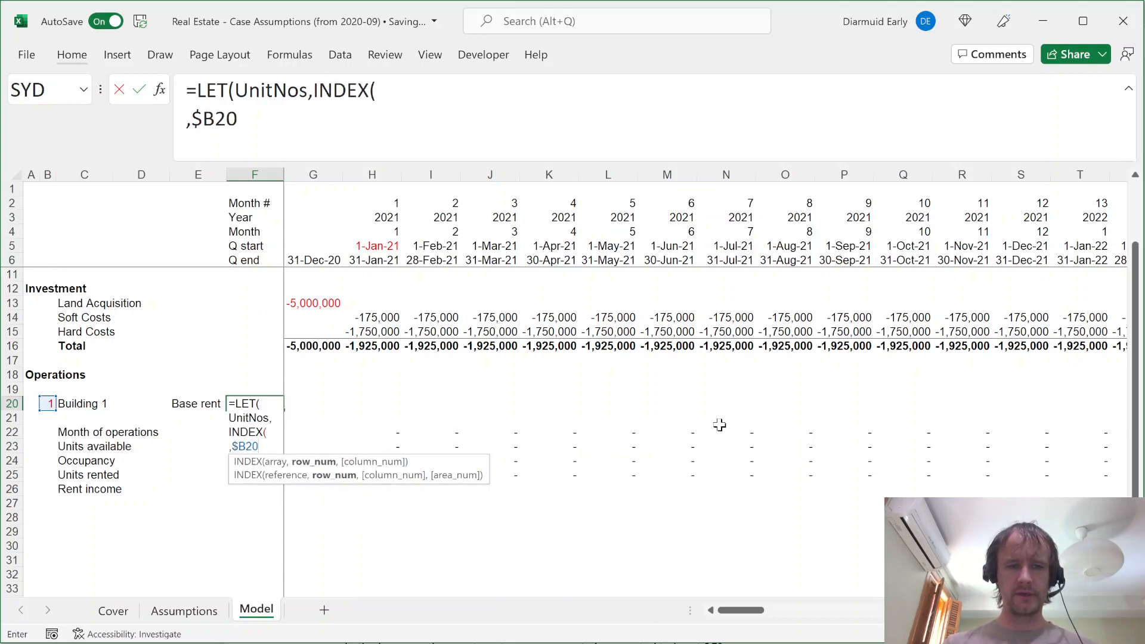
Set the INDEX array to the absolute unit mix range Assumptions!$L$7:$M$13
click(388, 90)
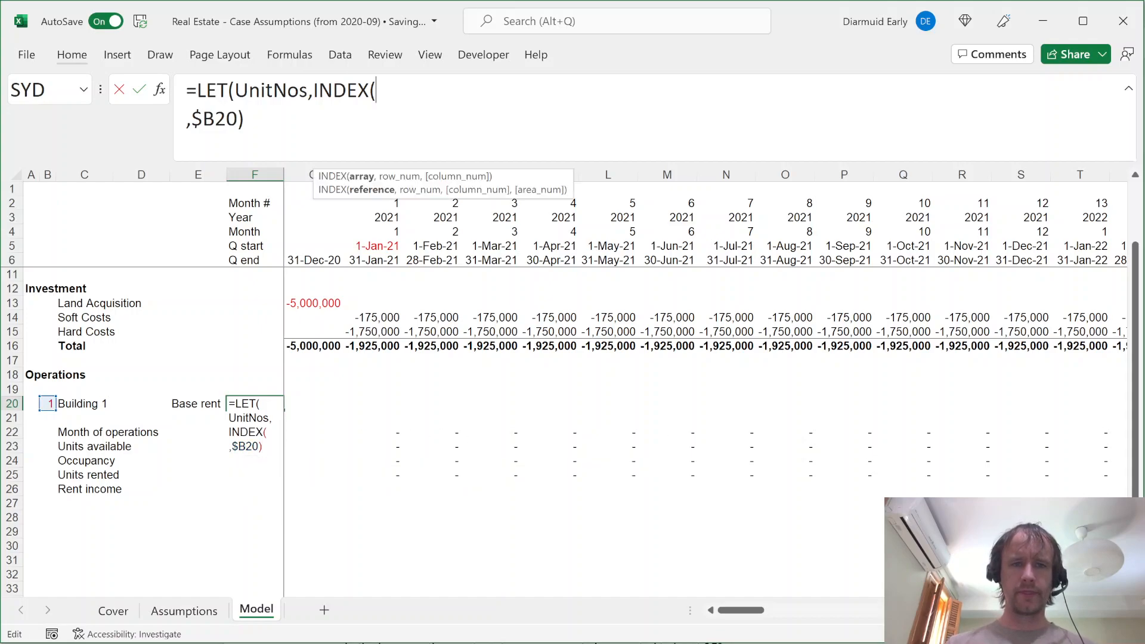
click(184, 611)
click(587, 278)
key(ctrl+shift+Down)
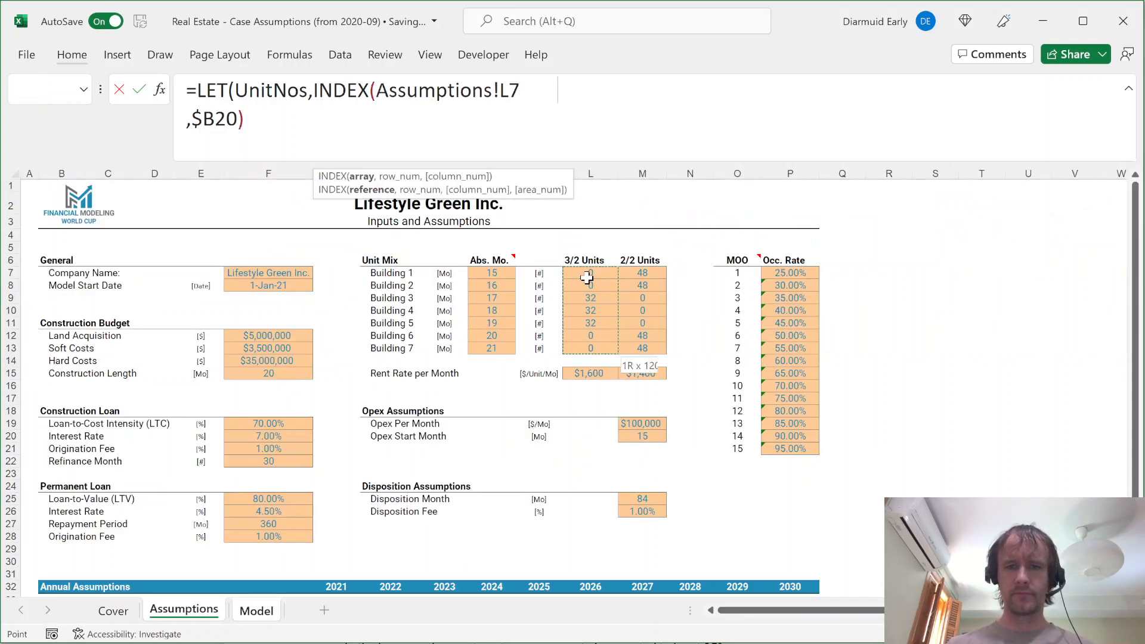
key(ctrl+shift+Right)
key(F4)
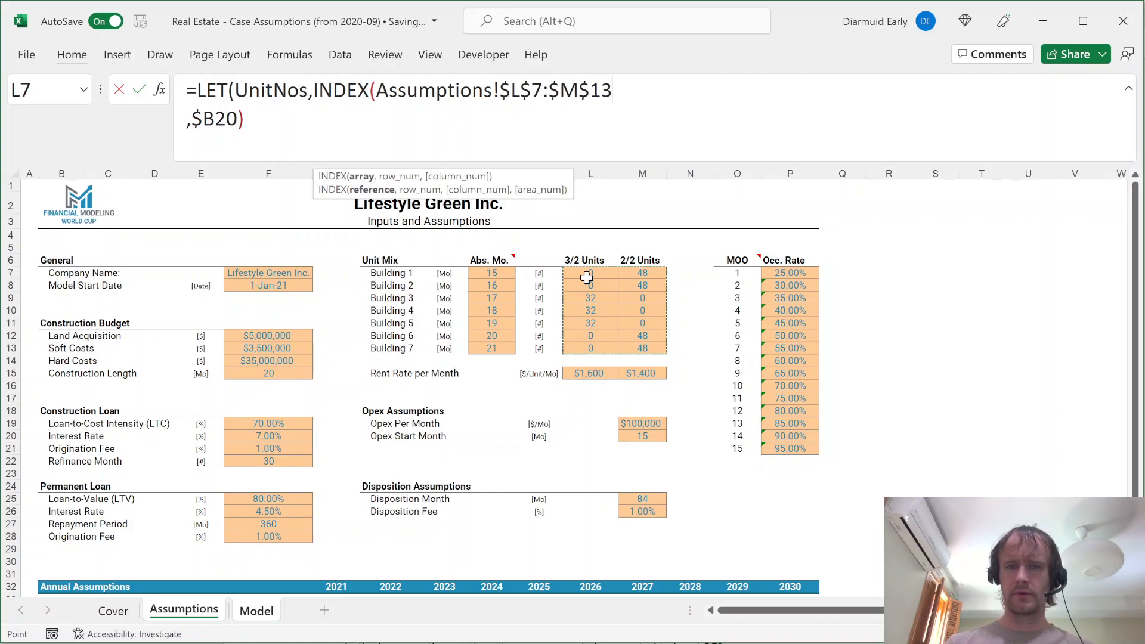
Remove the line break before $B20 and add 0 as the INDEX column number
key(F2)
key(Right)
key(Right)
key(Right)
key(Right)
key(Right)
text(,0)
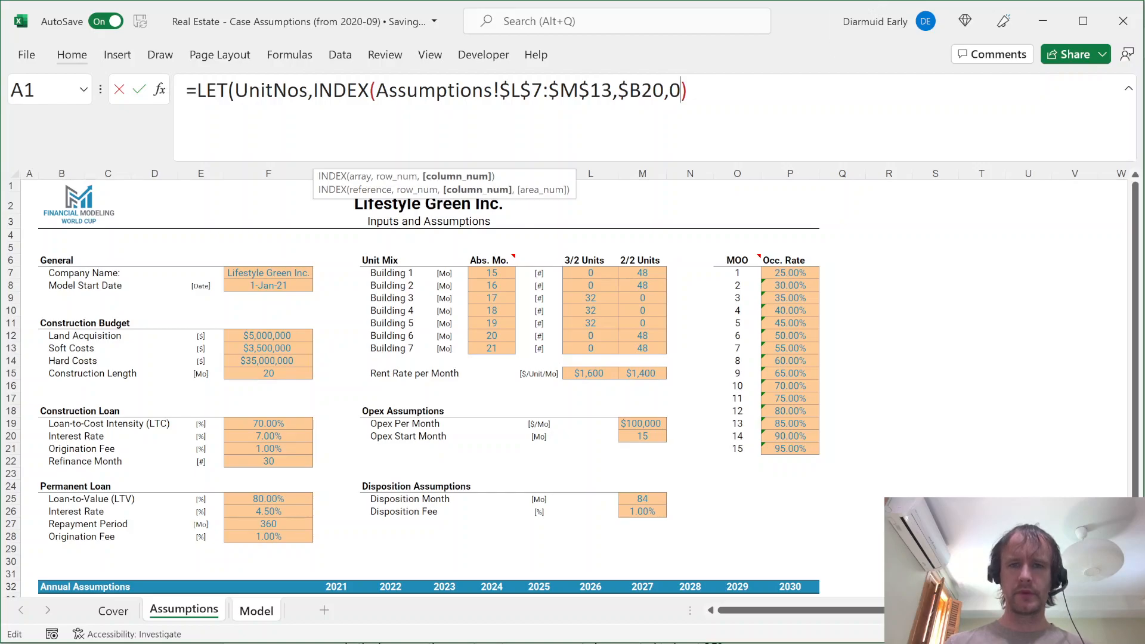
key(Right)
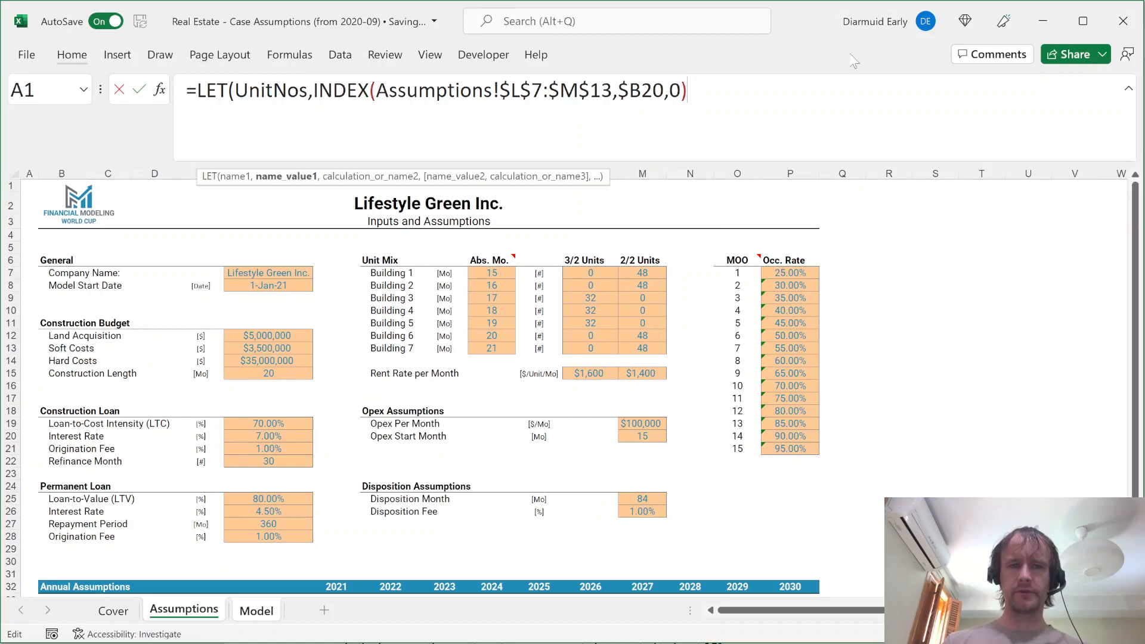
Append a SUMPRODUCT to the formula with the rent rates Assumptions!$L$15:$M$15 as its first array
text(,sump)
key(Tab)
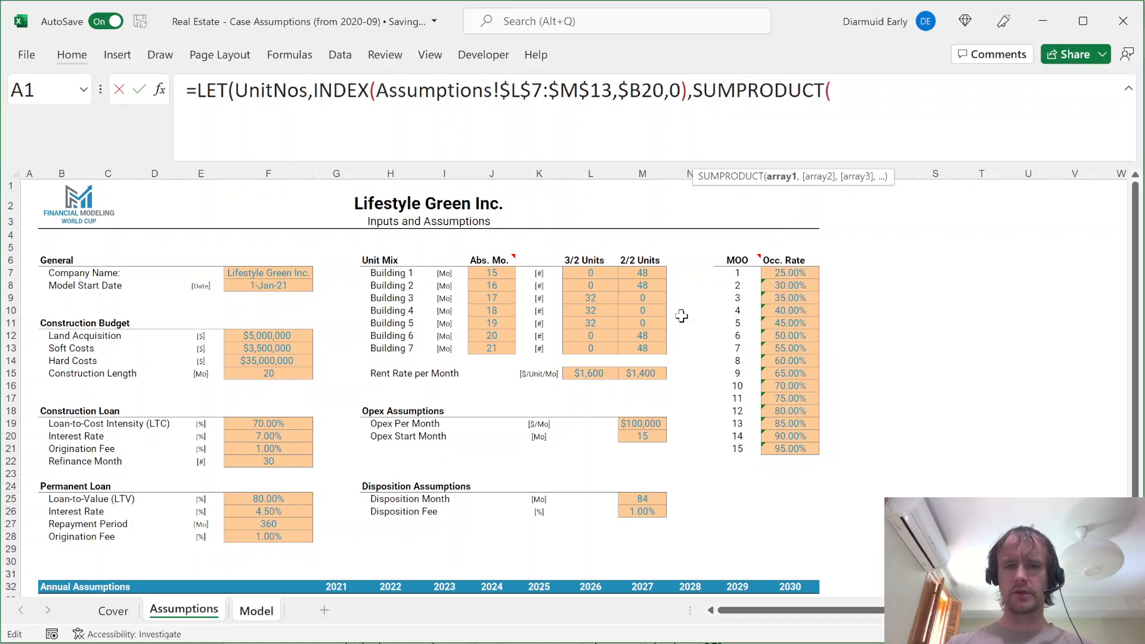
click(591, 374)
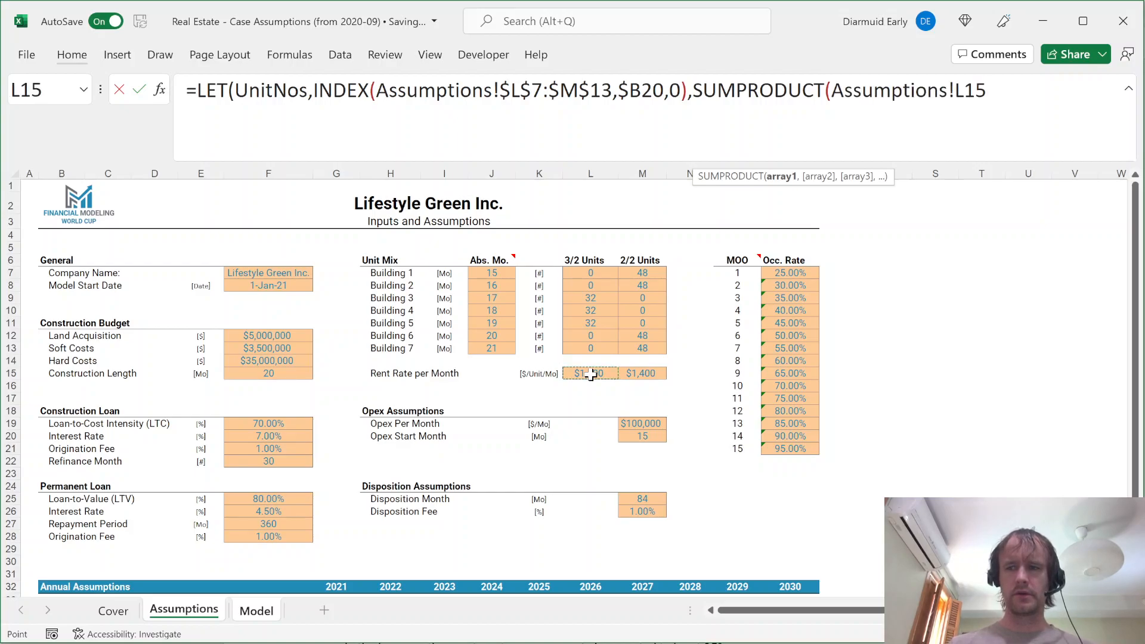
key(shift+Right)
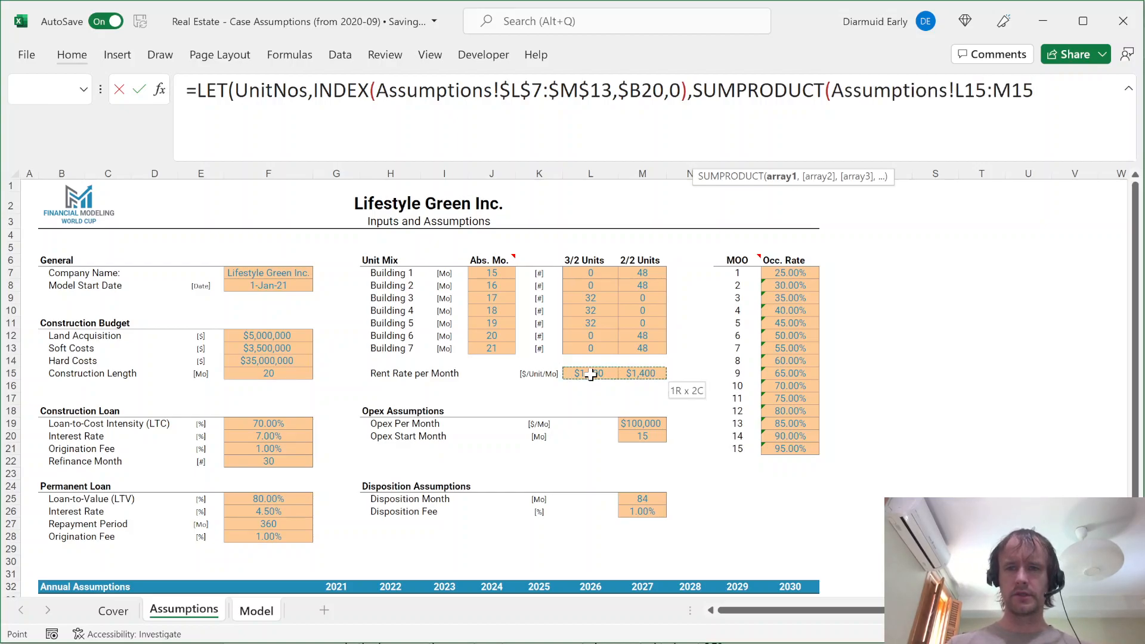
key(F4)
text(,uni)
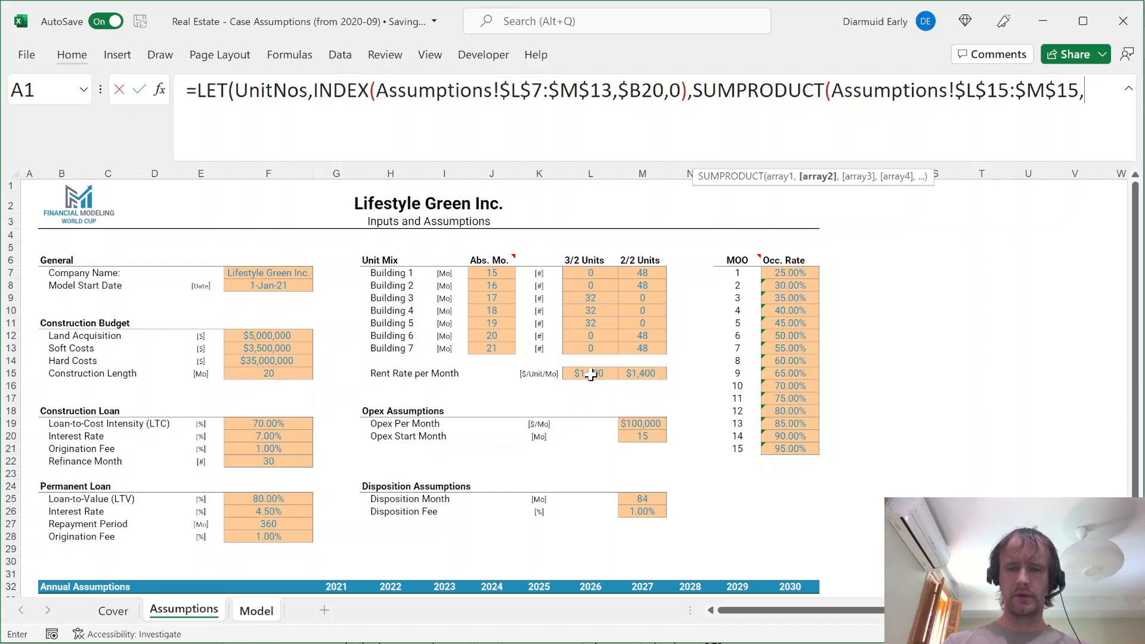
key(BackSpace)
key(BackSpace)
key(BackSpace)
key(BackSpace)
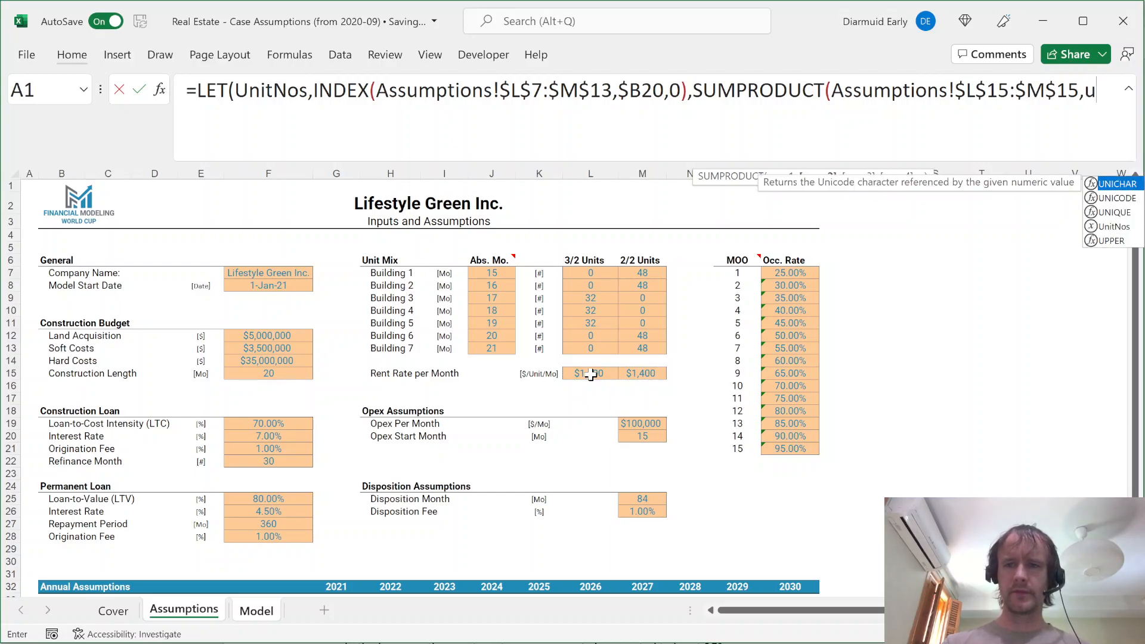
text(,)
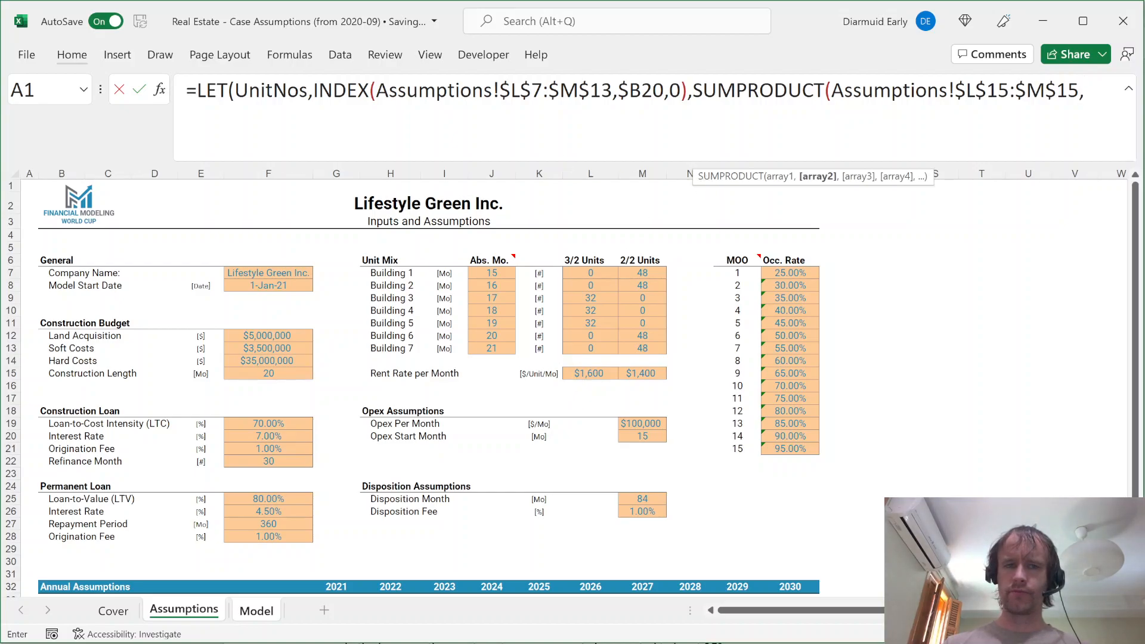
Replace the LET wrapper with a SUMPRODUCT that takes the INDEX as its first array, and remove the trailing SUMPRODUCT
drag(314, 90, 197, 90)
key(BackSpace)
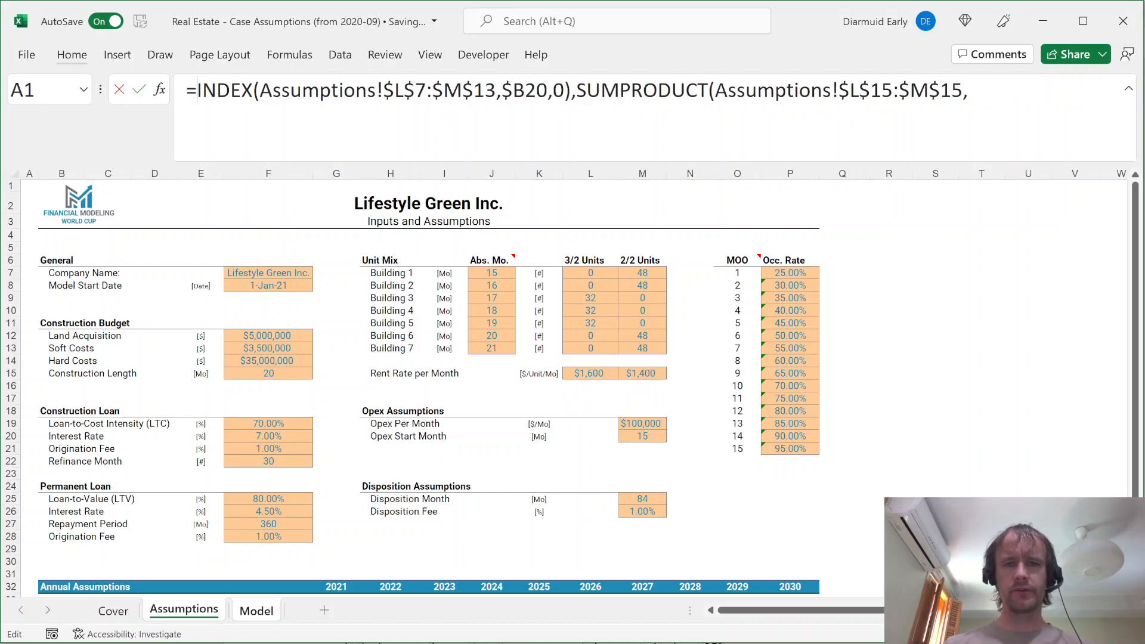
text(sump)
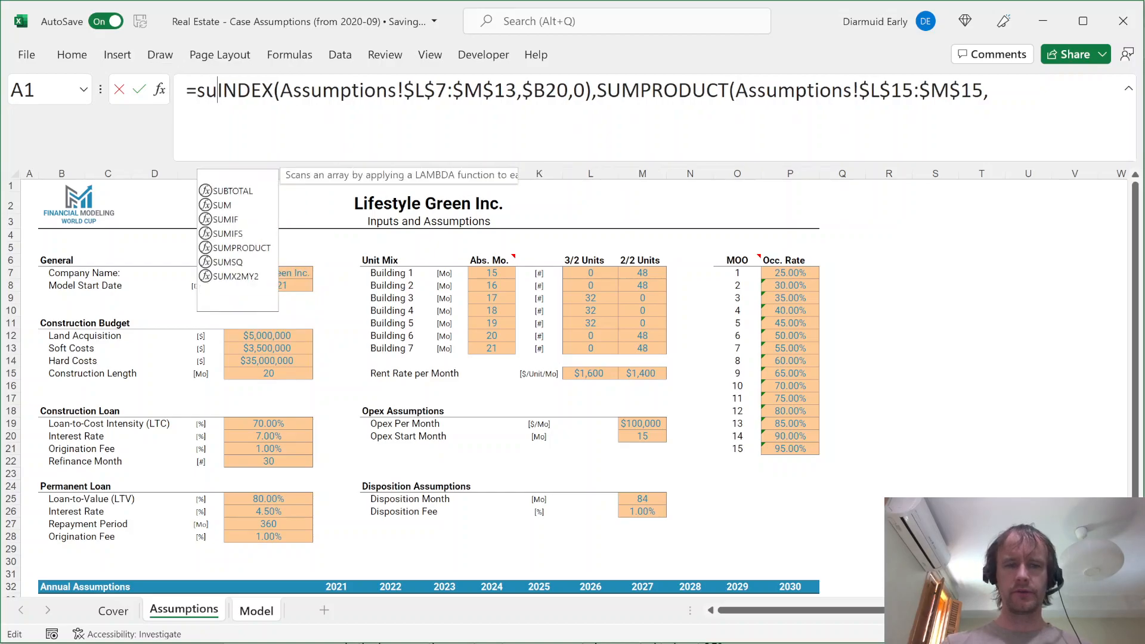
key(Tab)
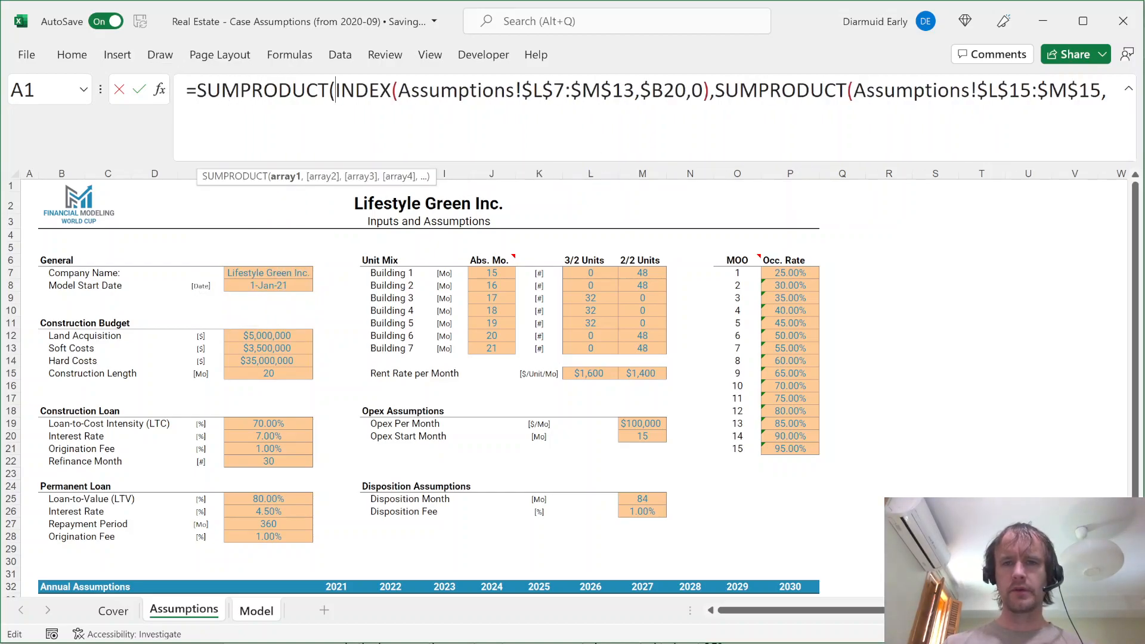
drag(710, 90, 1107, 90)
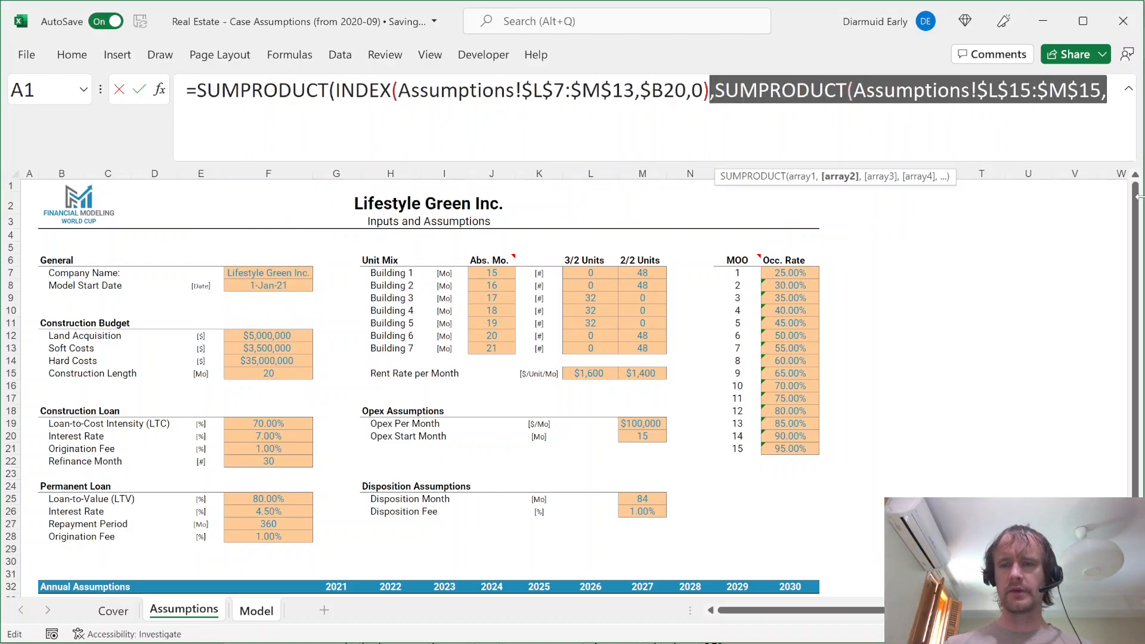
key(BackSpace)
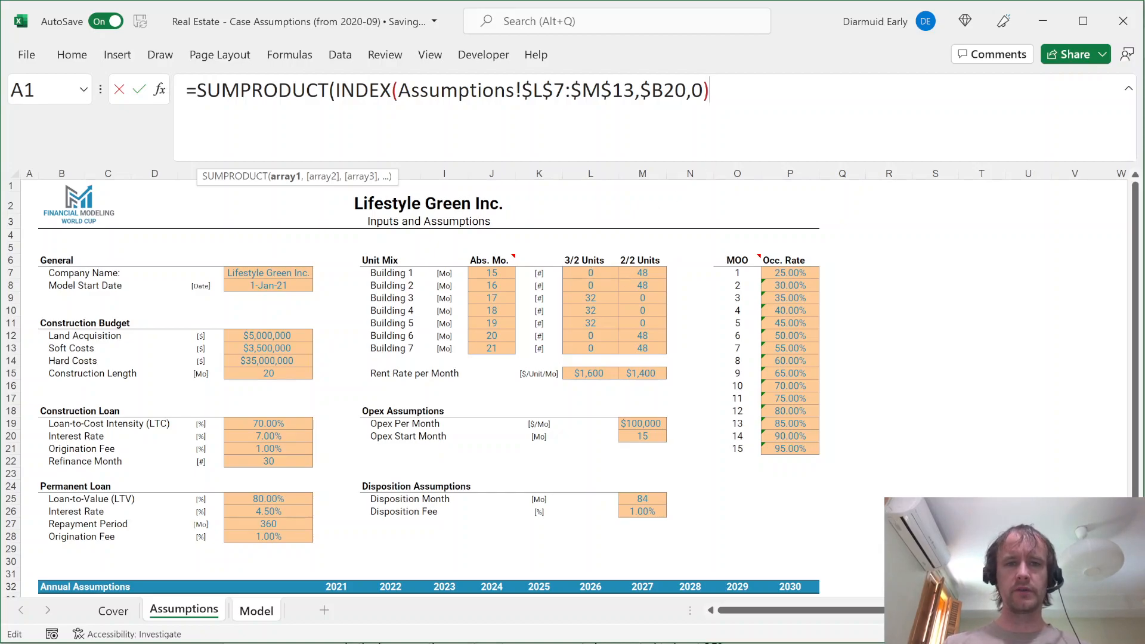
Add the absolute rent rate range Assumptions!$L$15:$M$15 as the second SUMPRODUCT array and enter the formula in F20
click(554, 90)
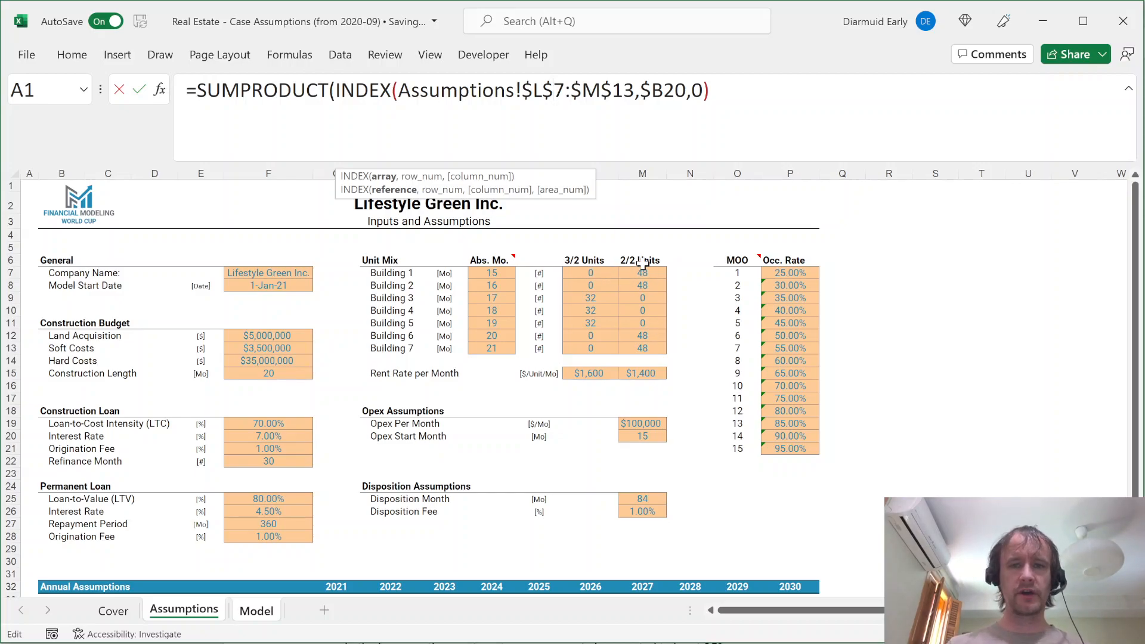
click(709, 90)
text(,)
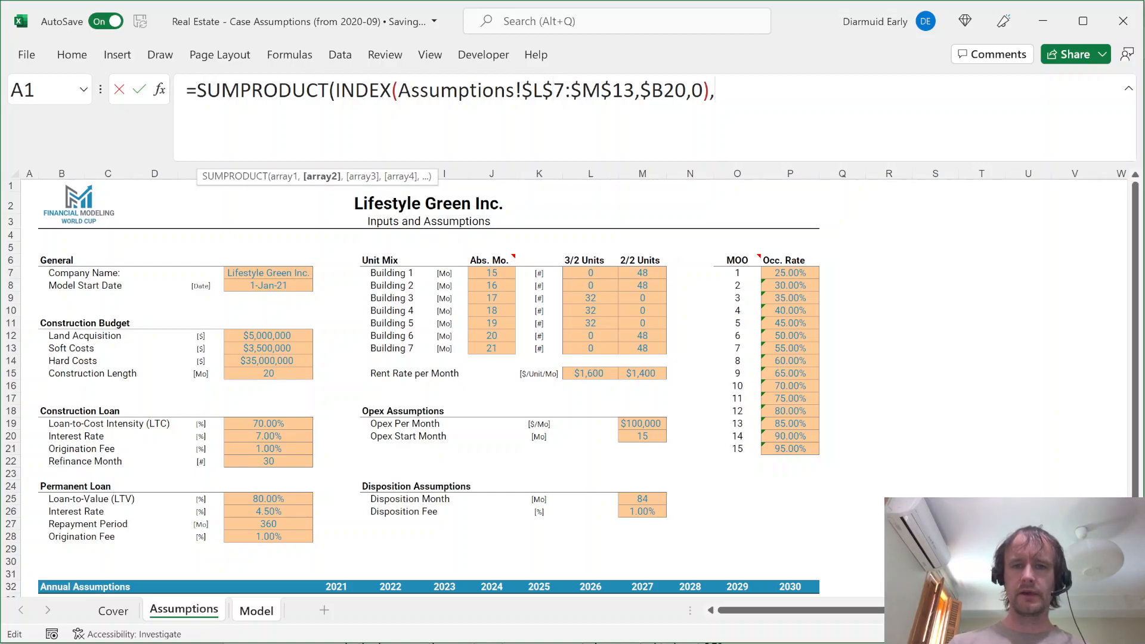
click(586, 374)
key(shift+Right)
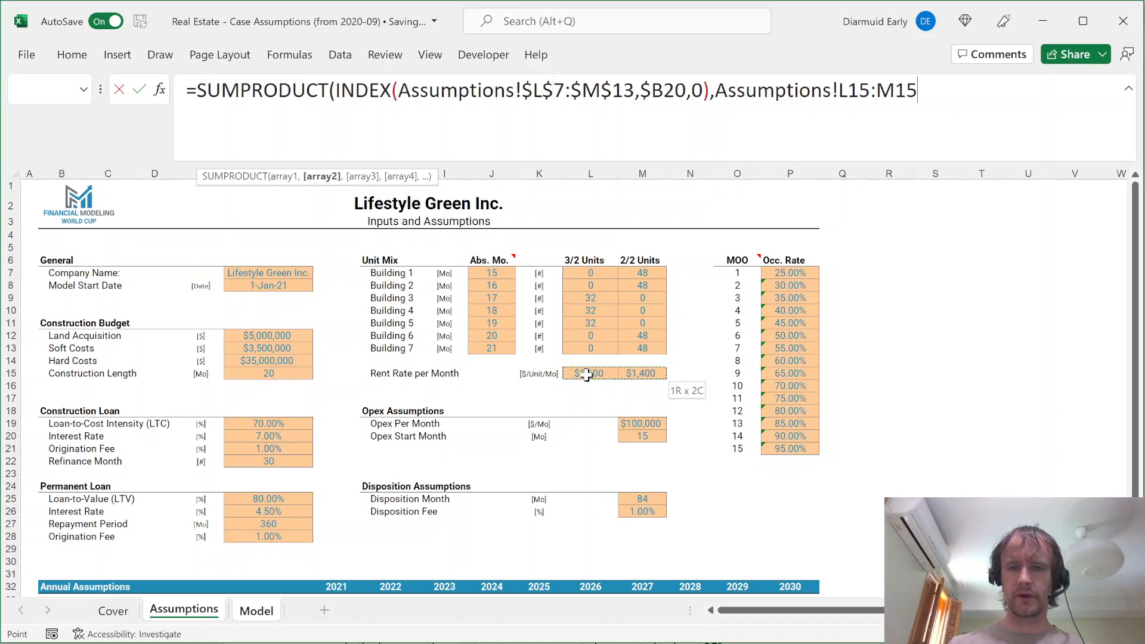
key(F4)
text())
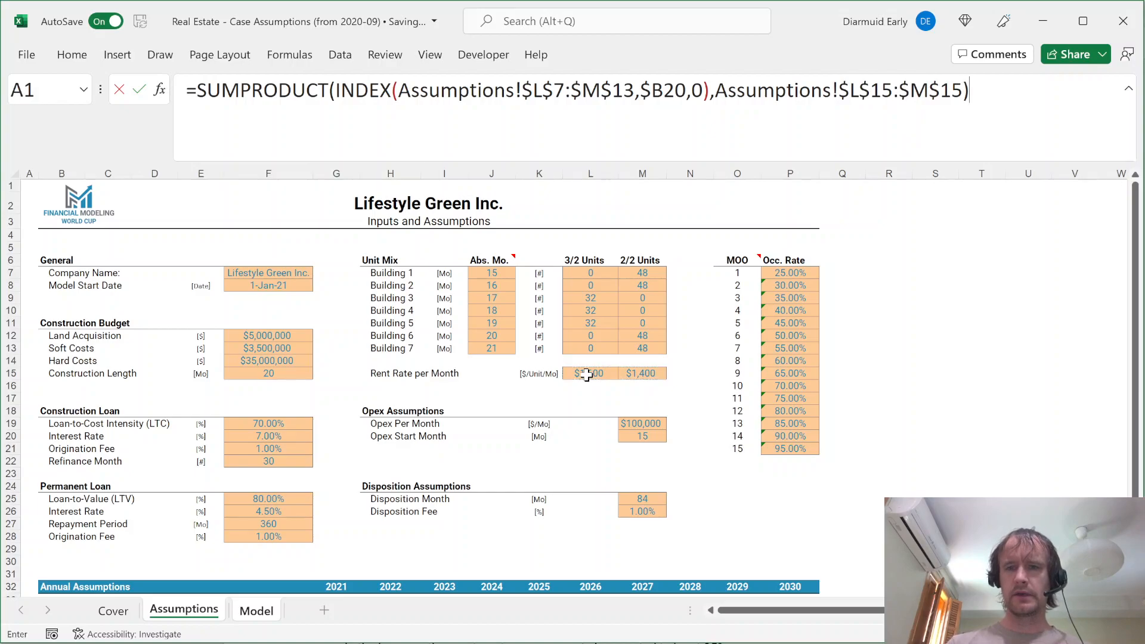
key(Return)
Format the base rent in F20 with a thousands separator and no decimal places
key(Up)
key(ctrl+shift+1)
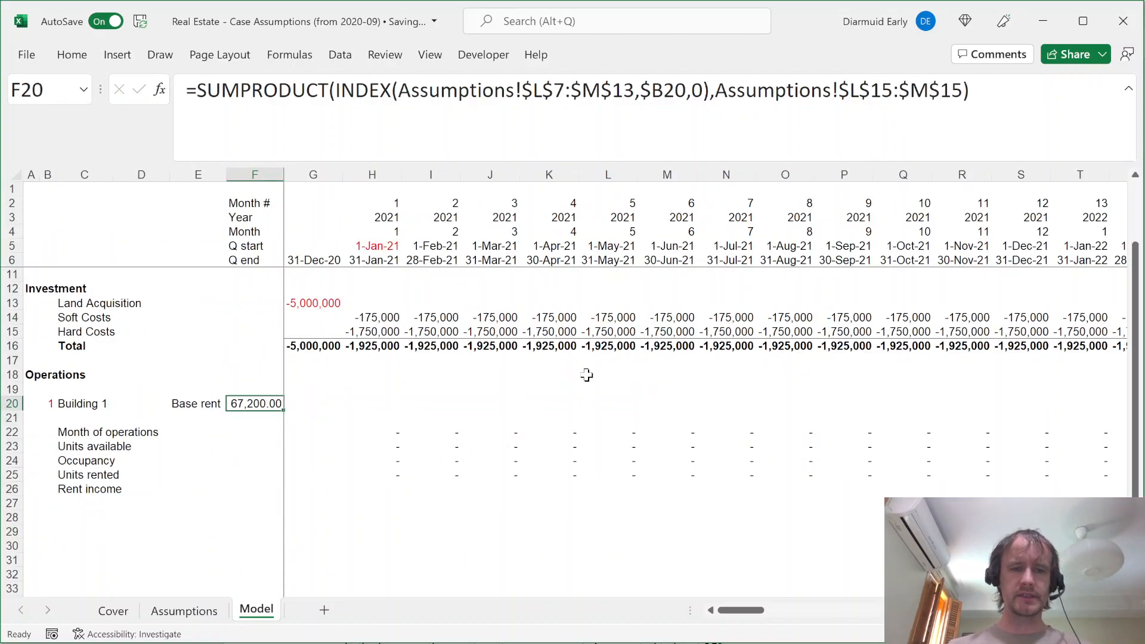
key(alt+h)
key(9)
key(9)
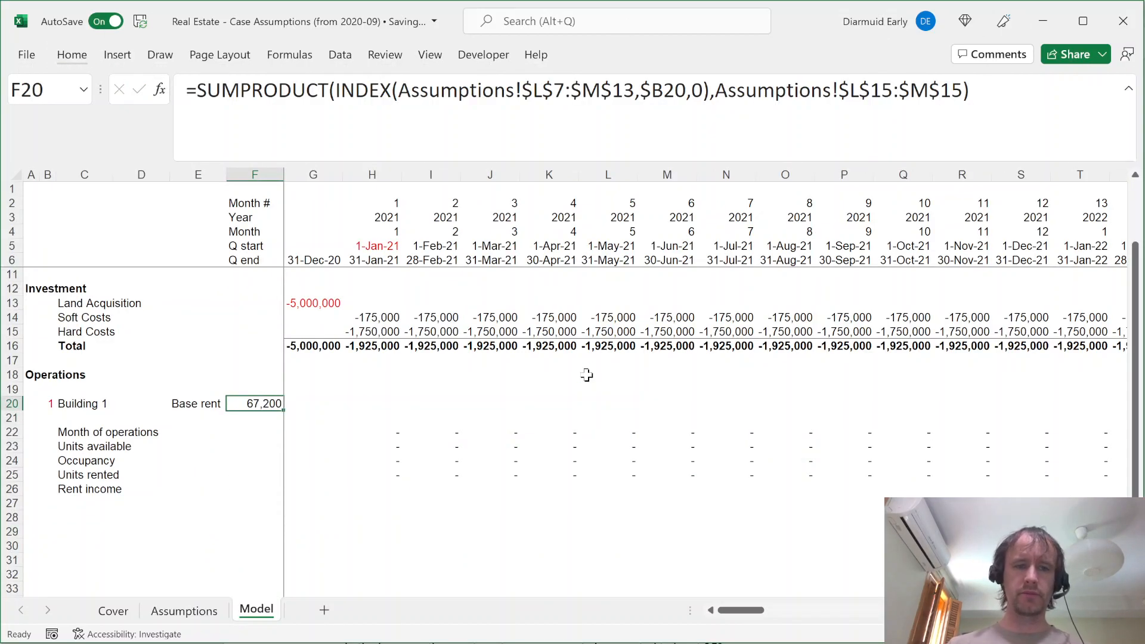
Start the rent income formula in H26 with the base rent as column-absolute reference $F20
key(Down)
key(Right)
key(Right)
key(Down)
key(Down)
key(Down)
key(Down)
key(Down)
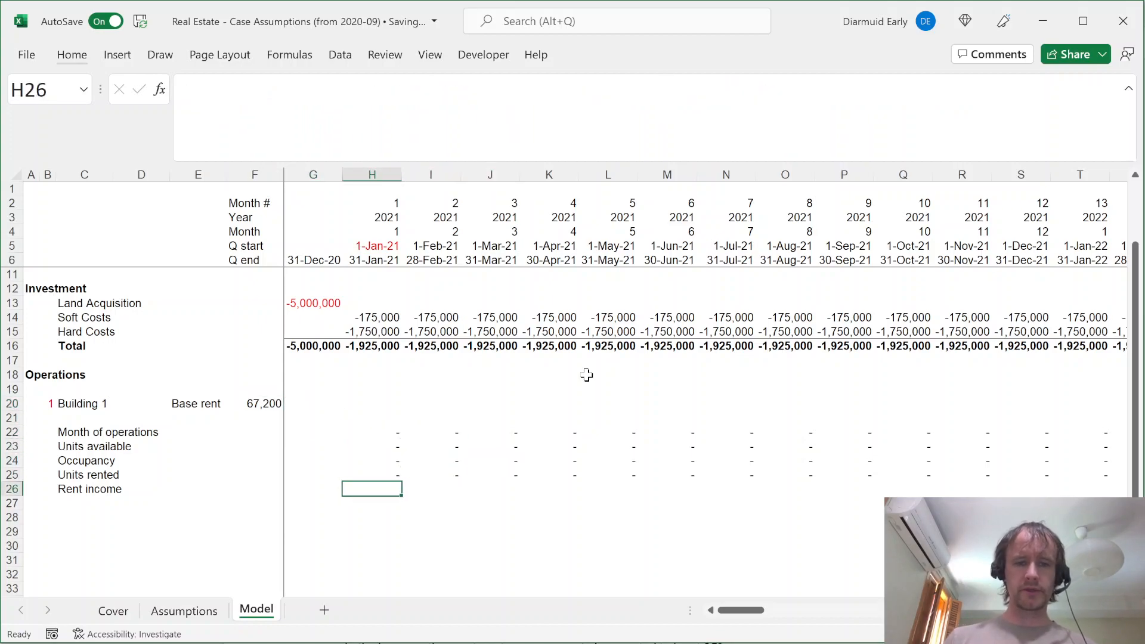
text(=)
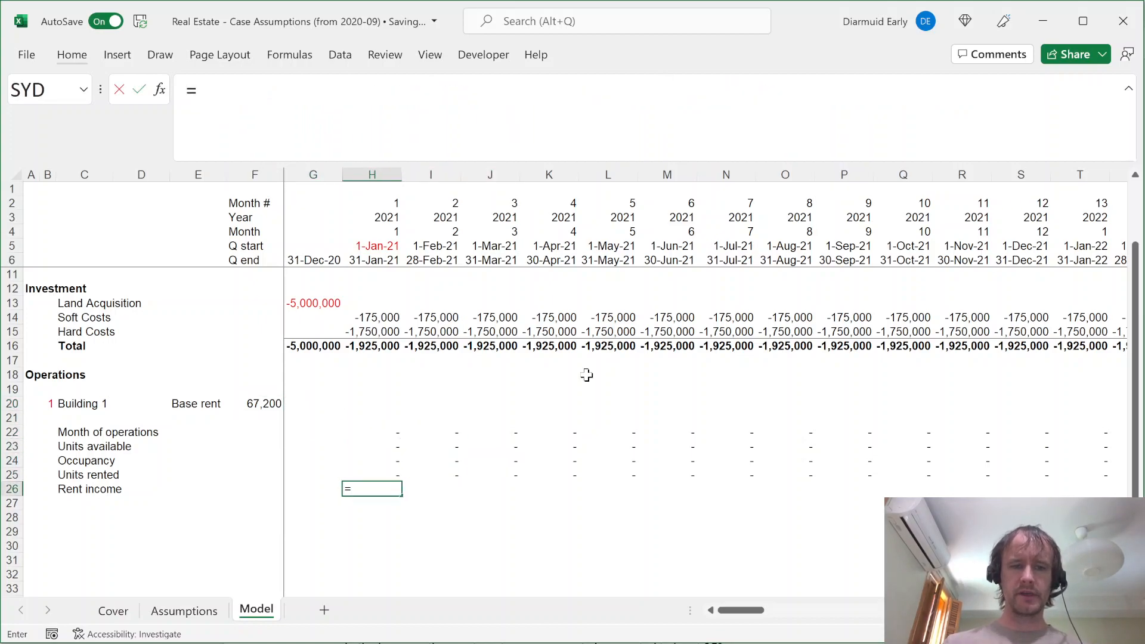
click(256, 404)
key(F4)
key(F4)
key(F4)
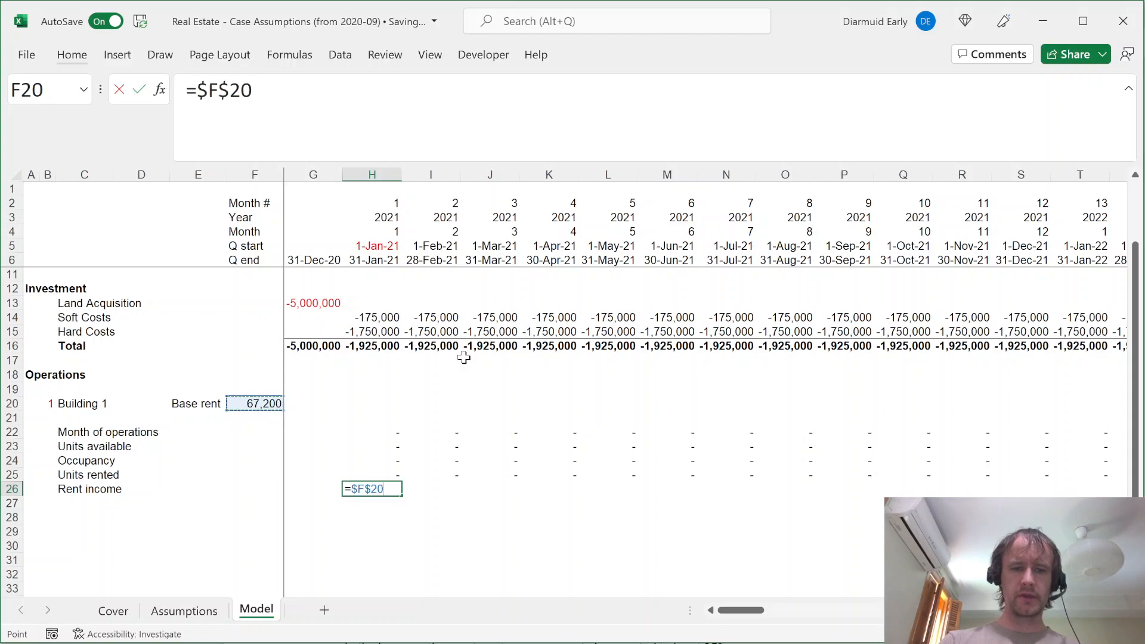
Multiply by the row-absolute rent index H$9 and the occupancy H24, completing the H26 formula as =$F20*H$9*H24
text(*)
key(Up)
key(Up)
key(Up)
key(Up)
key(Up)
key(Up)
key(Up)
key(Up)
key(Up)
key(Up)
key(Up)
key(Up)
key(Up)
key(Up)
key(Up)
key(Up)
key(Up)
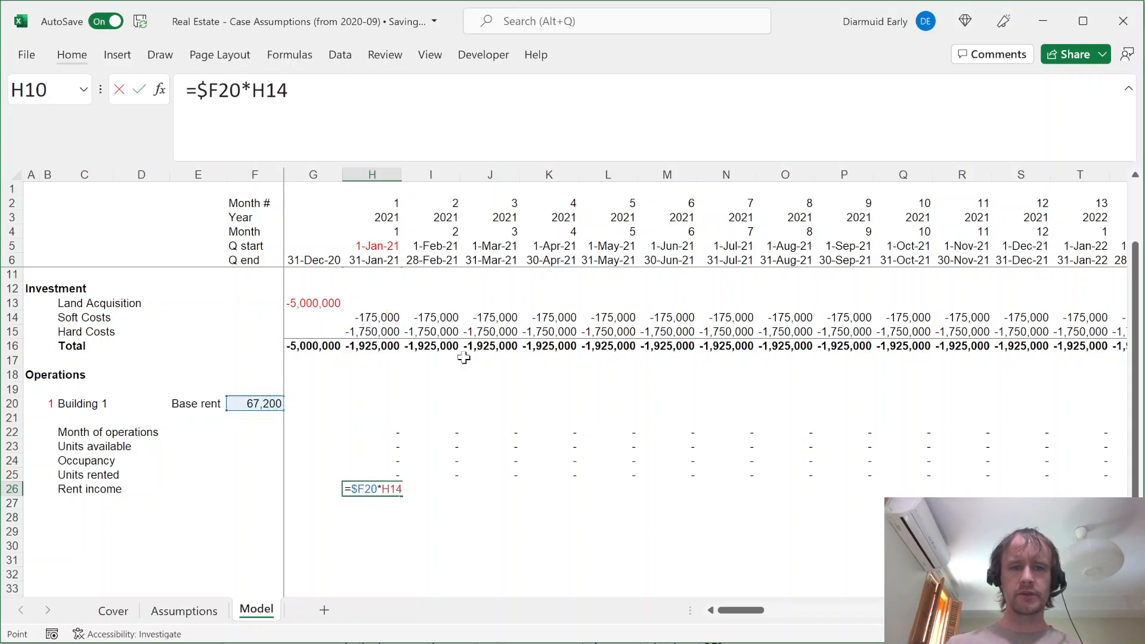
key(F4)
key(F4)
text(,)
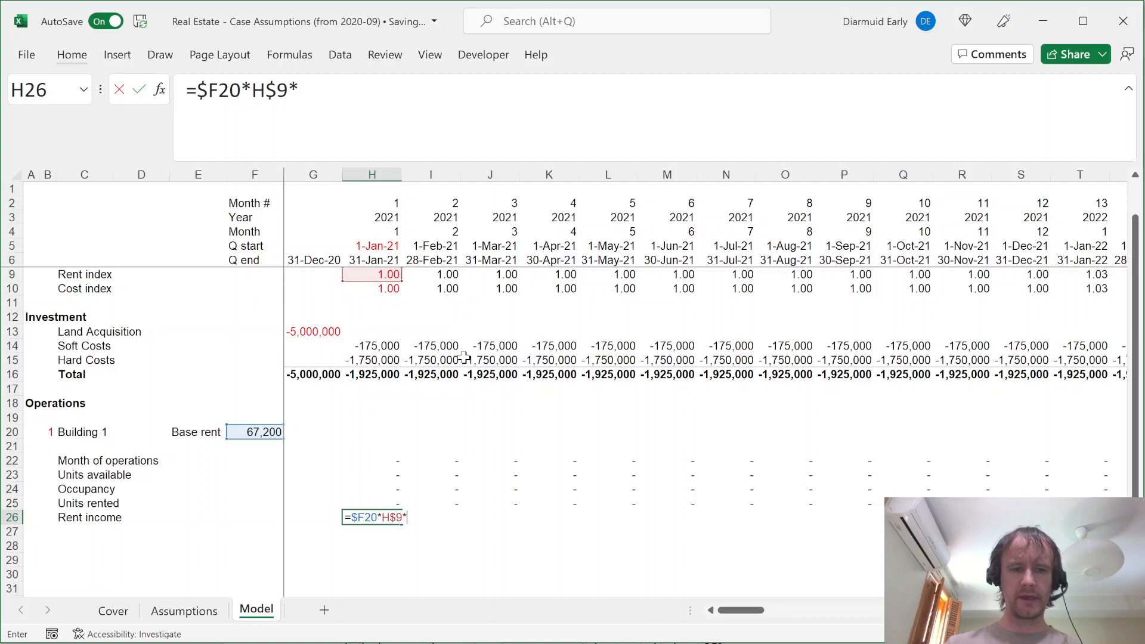
key(Up)
key(Up)
key(ctrl+Return)
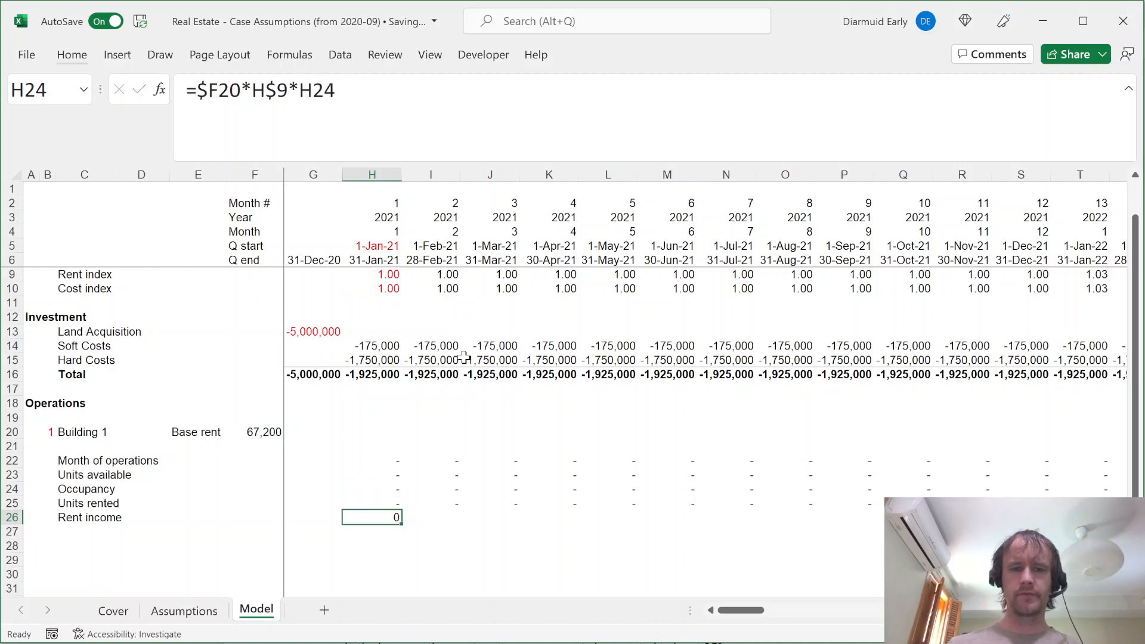
Copy the formatting of the first soft costs cell, H14, onto the rent income cell H26
key(Up)
key(Up)
key(Up)
key(Up)
key(ctrl+c)
key(Down)
key(Up)
key(Up)
key(Up)
key(Up)
key(Up)
key(Up)
key(Up)
key(Up)
key(Up)
key(ctrl+c)
key(Down)
key(Down)
key(Down)
key(Down)
key(Down)
key(Down)
key(Down)
key(Down)
key(Down)
key(Down)
key(Down)
key(Down)
key(alt+h)
key(v)
key(s)
key(t)
key(Return)
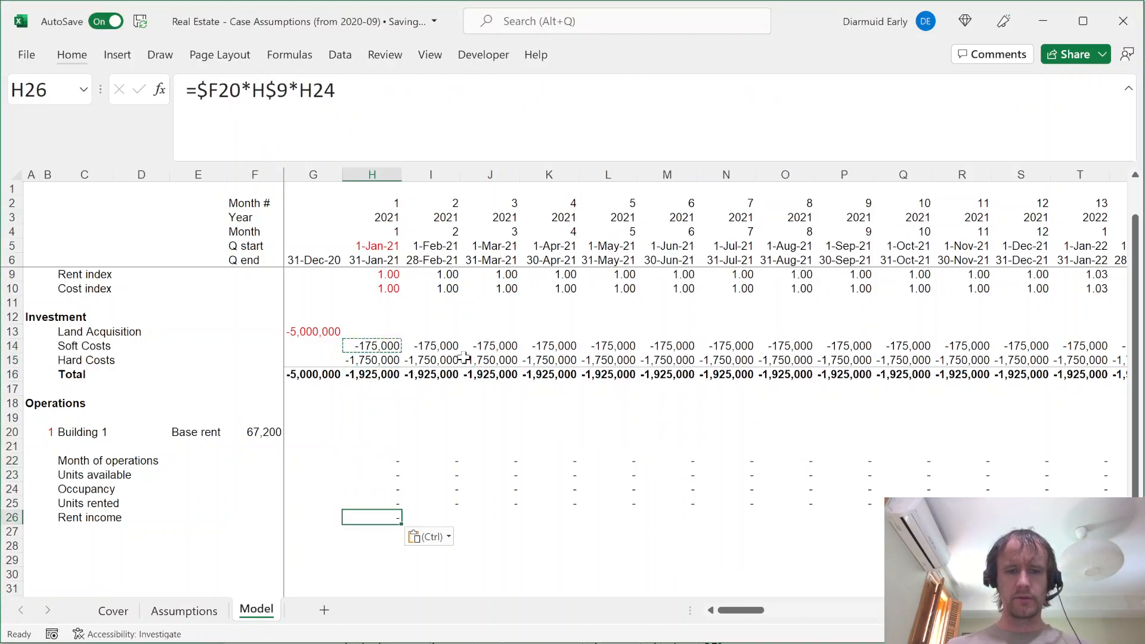
Copy the rent income formula from H26 across row 26 through V26
key(shift+Right)
key(shift+Right)
key(shift+Right)
key(shift+Right)
key(shift+Right)
key(shift+Right)
key(shift+Right)
key(shift+Right)
key(shift+Right)
key(shift+Right)
key(shift+Right)
key(shift+Right)
key(shift+Right)
key(shift+Right)
key(shift+Right)
key(shift+Right)
key(shift+Right)
key(shift+Right)
key(shift+Right)
key(shift+Right)
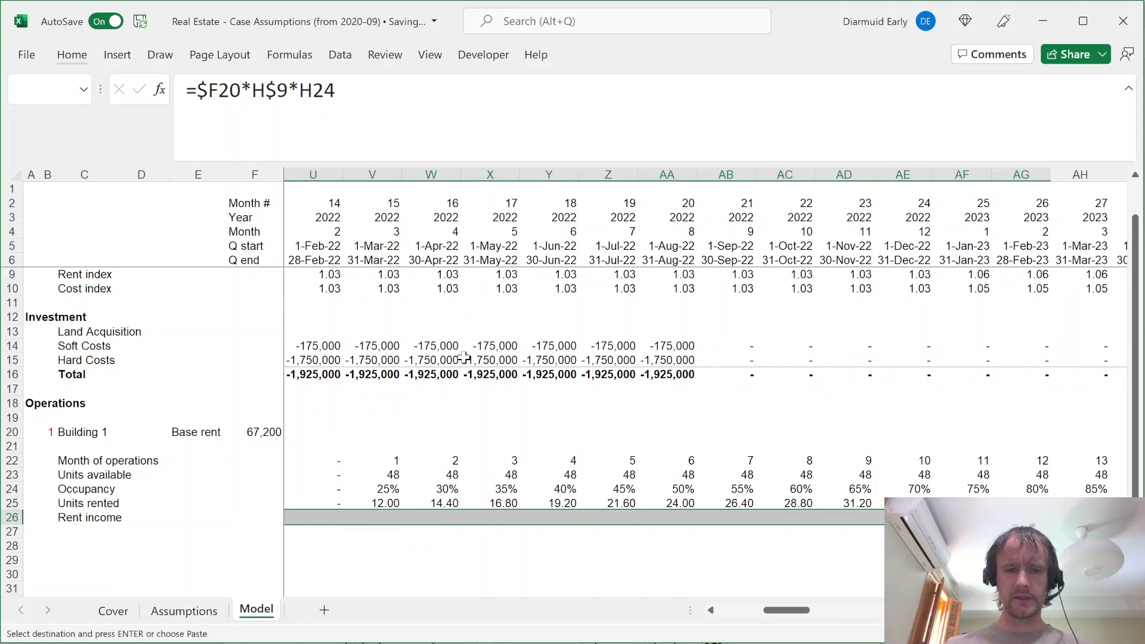
key(shift+Left)
key(shift+Left)
key(shift+Left)
key(shift+Left)
key(shift+Left)
key(shift+Left)
key(shift+Left)
key(shift+Left)
key(shift+Left)
key(shift+Left)
key(shift+Left)
key(shift+Left)
key(Return)
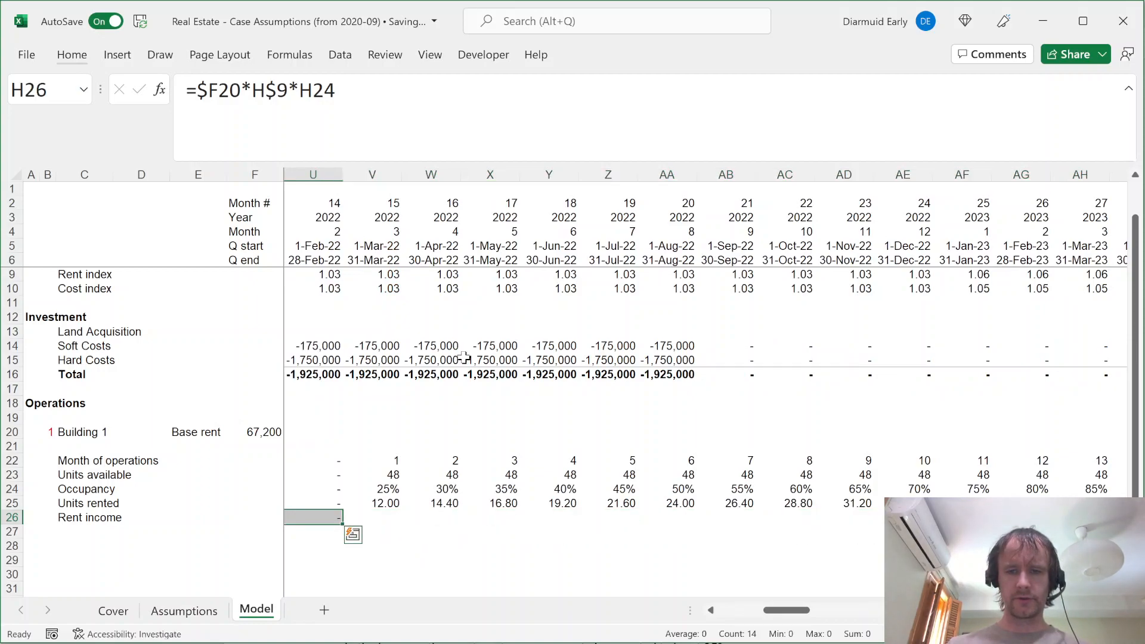
key(shift+Right)
key(Return)
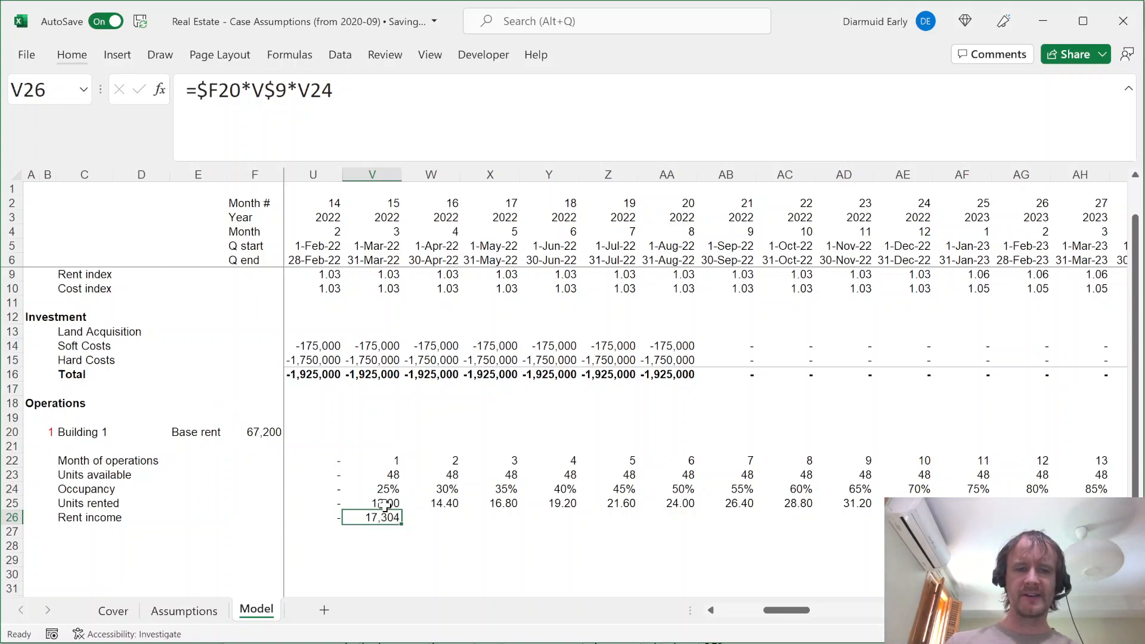
Fill the rent income formula from V26 across the remaining months of row 26
key(ctrl+shift+Right)
key(ctrl+r)
key(Left)
Review the monthly rent income along row 26, comparing columns AQ and AR where the year changes from 2023 to 2024
key(Right)
key(Right)
key(Right)
key(Right)
key(Right)
key(Right)
key(Right)
key(Right)
key(Right)
key(Right)
key(Right)
key(Right)
key(Right)
key(Right)
key(Right)
key(Right)
key(Right)
key(Right)
key(Right)
key(Right)
key(Left)
key(Left)
key(Left)
key(Left)
key(Left)
key(Left)
key(Left)
key(Left)
key(Left)
key(Left)
key(Left)
key(Right)
key(Right)
key(Right)
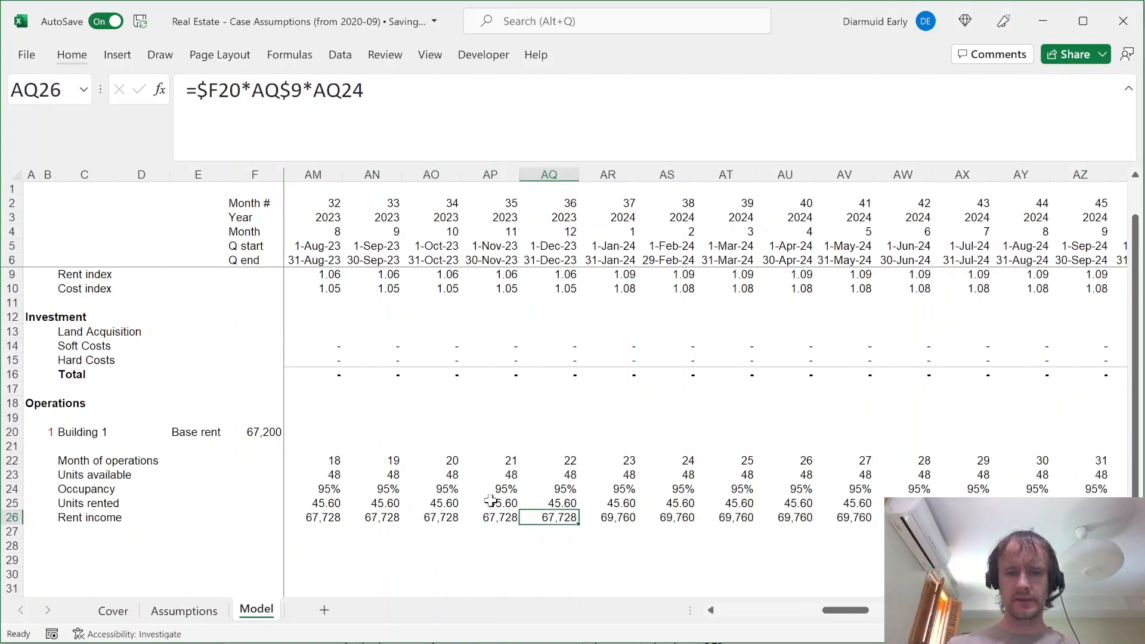
key(ctrl+space)
key(Right)
key(ctrl+space)
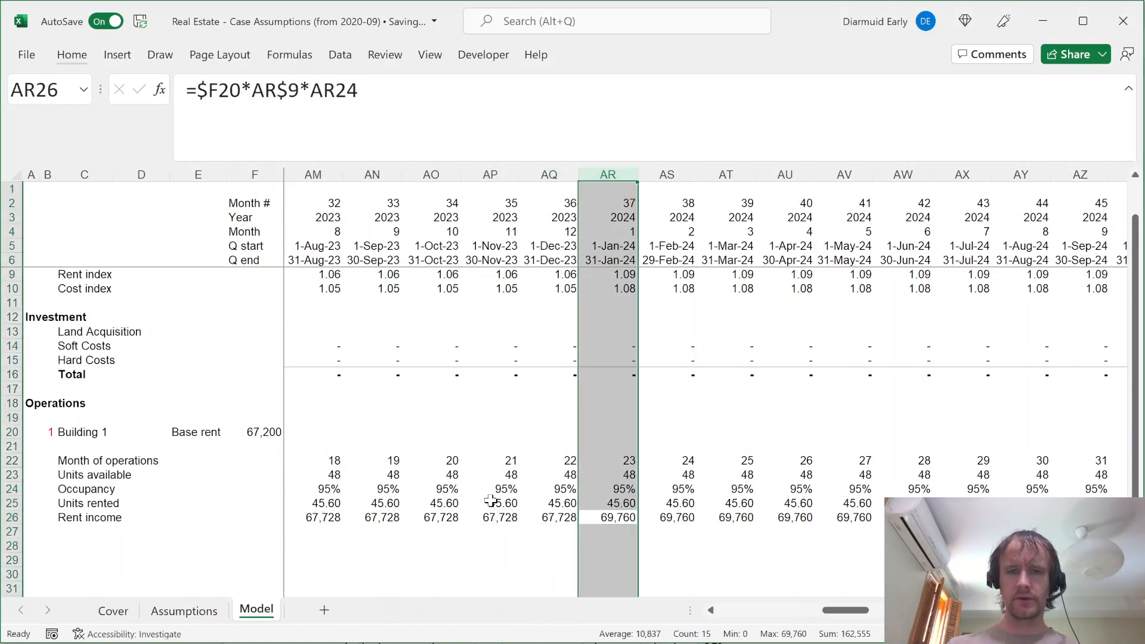
Review the Building 1 rent income in row 26 through the 2024 months and into April 2025
key(Right)
key(Right)
key(Right)
key(Right)
key(Right)
key(Right)
key(Right)
key(Right)
key(Right)
key(Right)
key(Right)
key(Right)
key(Right)
key(Right)
key(Right)
key(Right)
key(Right)
key(Right)
key(Right)
key(Right)
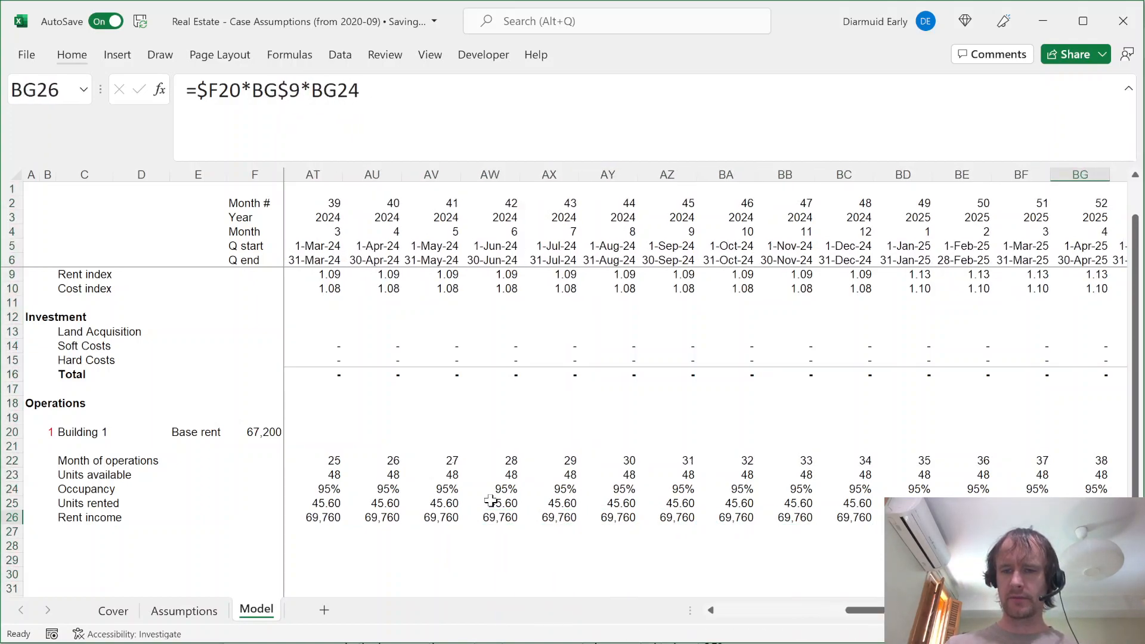
Copy the entire Building 1 block, rows 20 to 27, and paste it directly below starting at row 28
key(ctrl+Left)
key(Left)
key(Left)
key(Left)
key(Left)
key(Left)
key(Left)
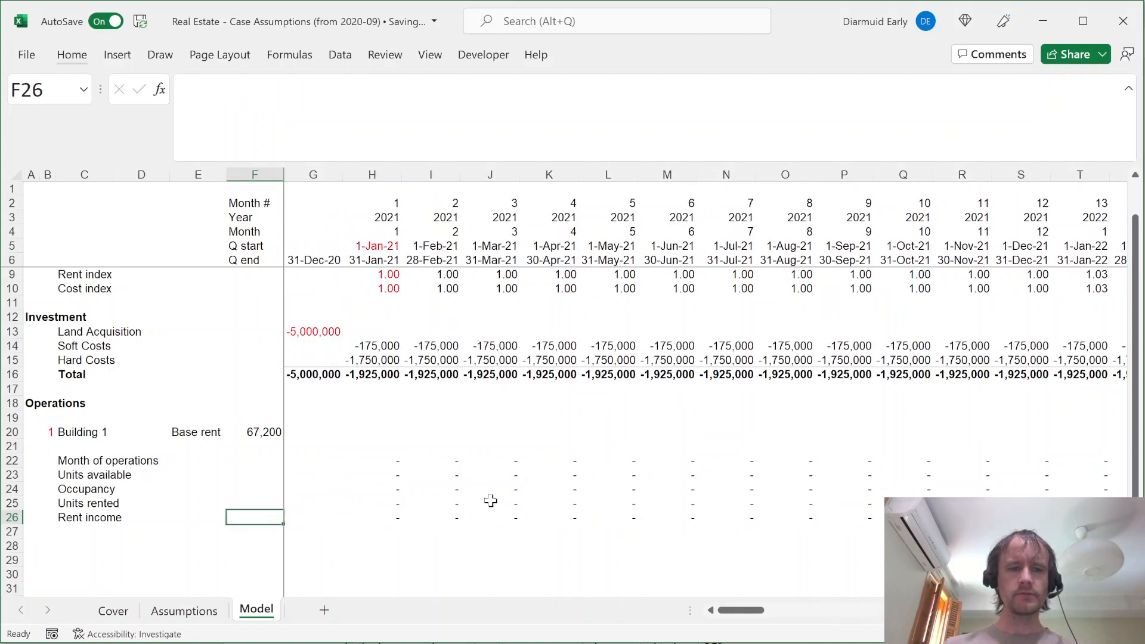
key(Up)
key(Up)
key(Up)
key(Up)
key(Up)
key(Up)
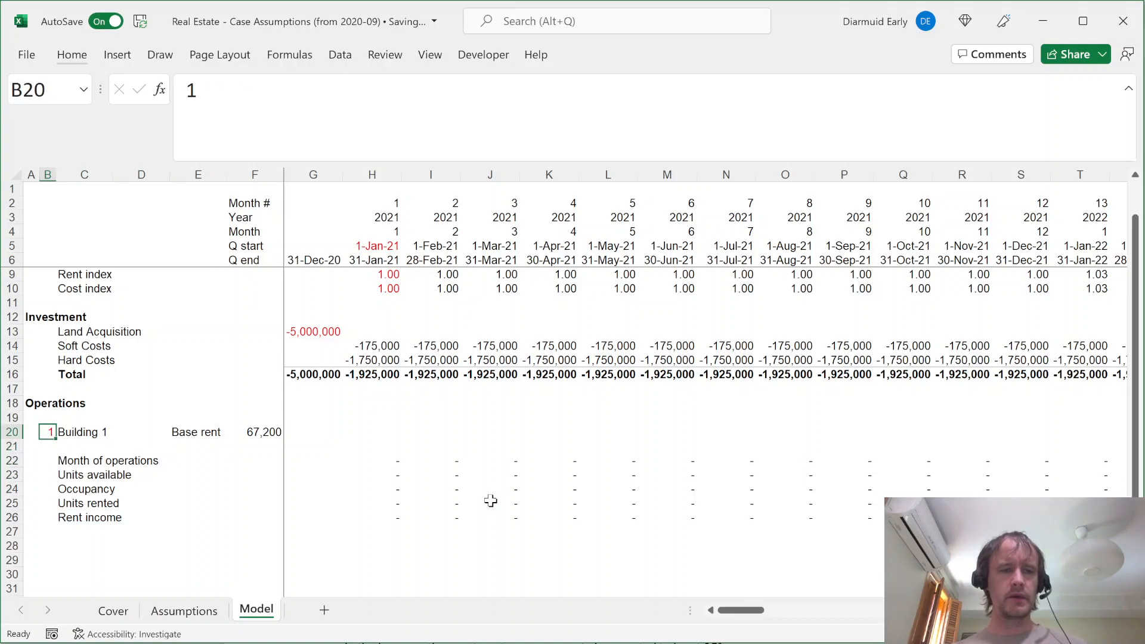
key(shift+space)
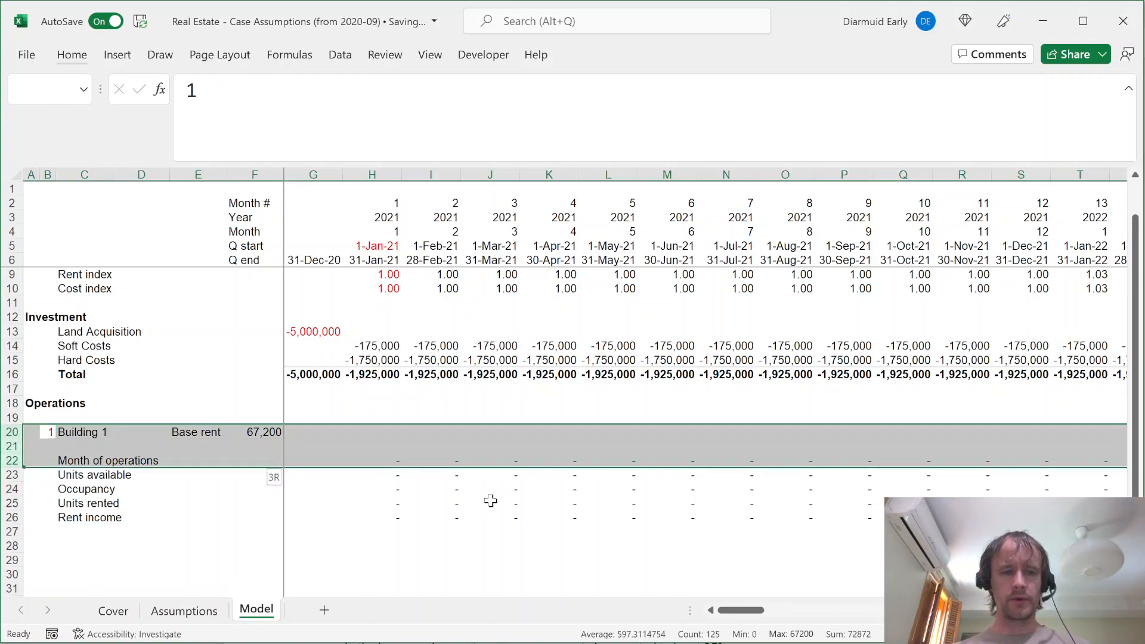
key(shift+Down)
key(shift+Down)
key(shift+Down)
key(shift+Down)
key(shift+Down)
key(shift+Down)
key(ctrl+c)
key(Down)
key(Down)
key(Down)
key(Down)
key(Down)
key(Down)
key(Down)
key(Down)
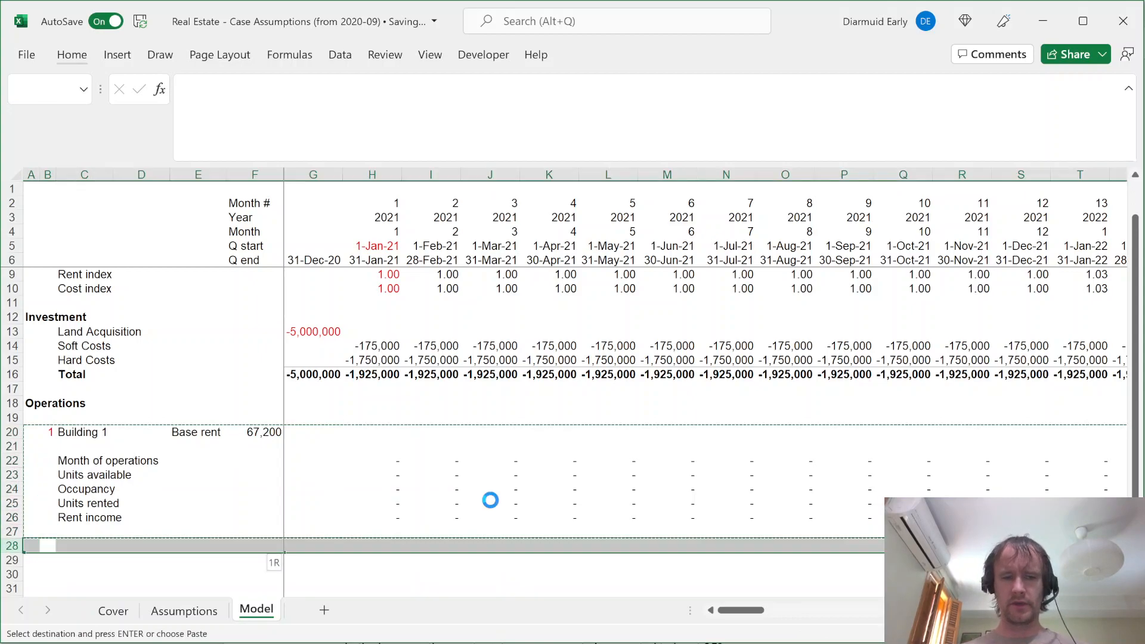
key(ctrl+v)
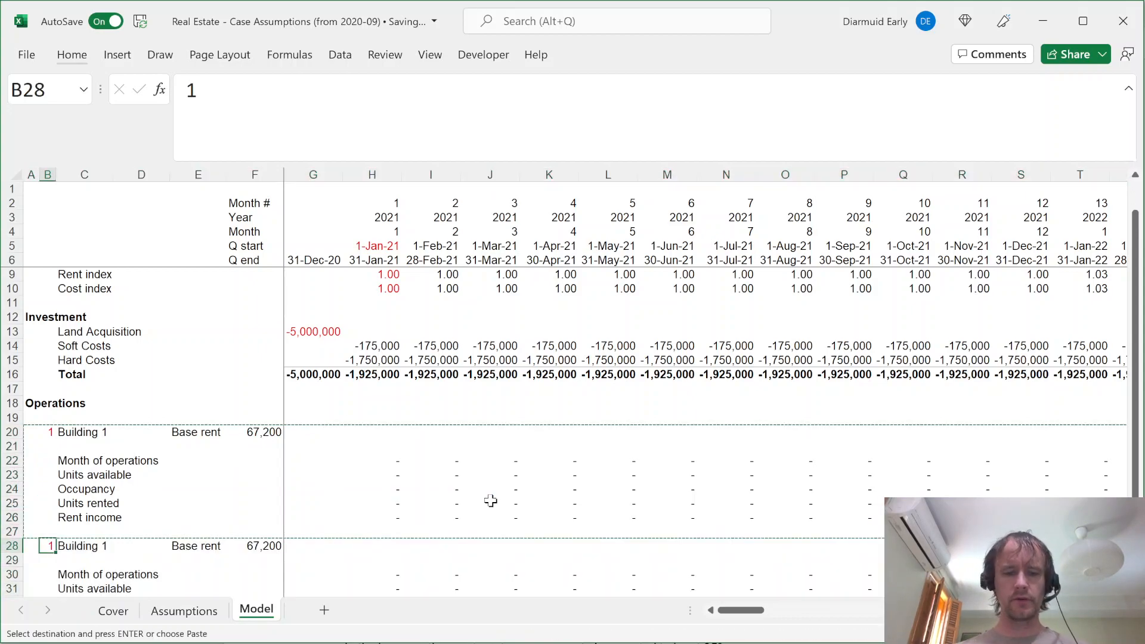
Replace the building number in B28 with the formula =B20+1
key(Escape)
text(=)
key(Up)
key(Up)
key(Up)
key(Up)
key(Up)
key(Up)
key(Up)
key(Up)
text(+1)
key(Return)
Inspect the cell references in the Building 2 rent income formula in H34
key(Down)
key(Down)
key(Down)
key(Down)
key(Down)
key(Down)
key(Down)
key(Down)
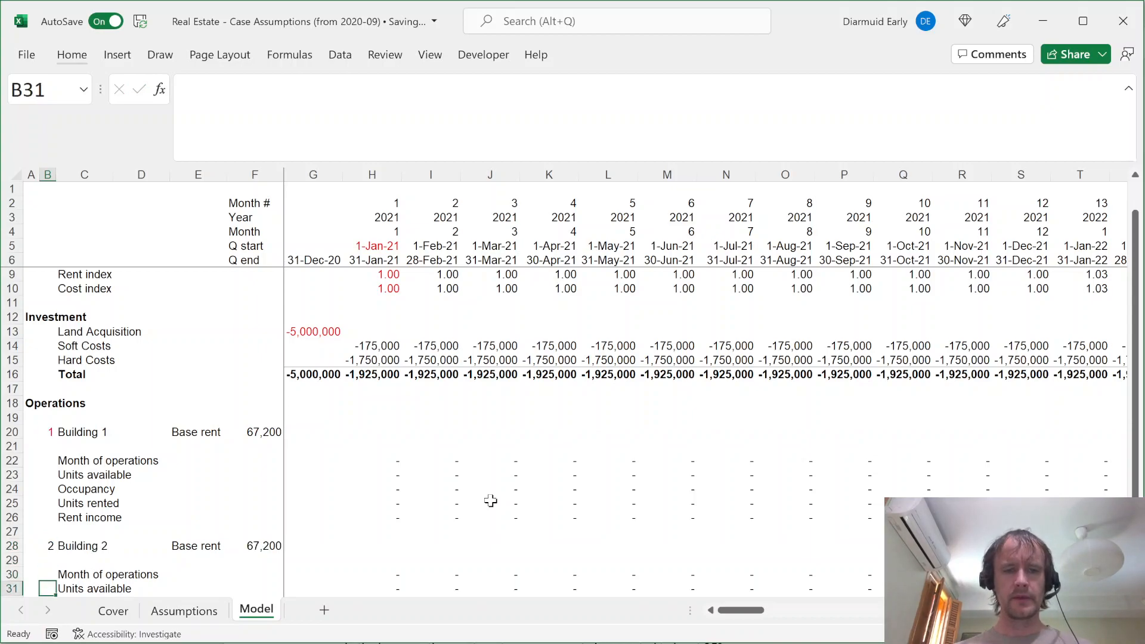
key(Up)
key(Right)
key(Right)
key(Up)
key(Right)
key(Up)
key(Right)
key(Right)
key(Right)
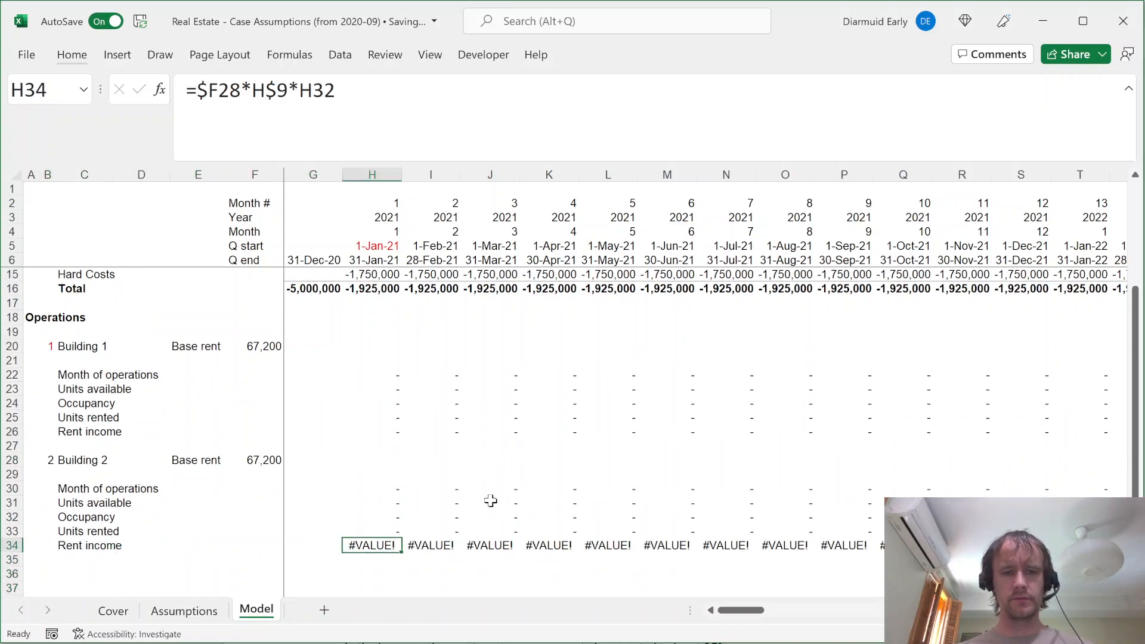
key(F2)
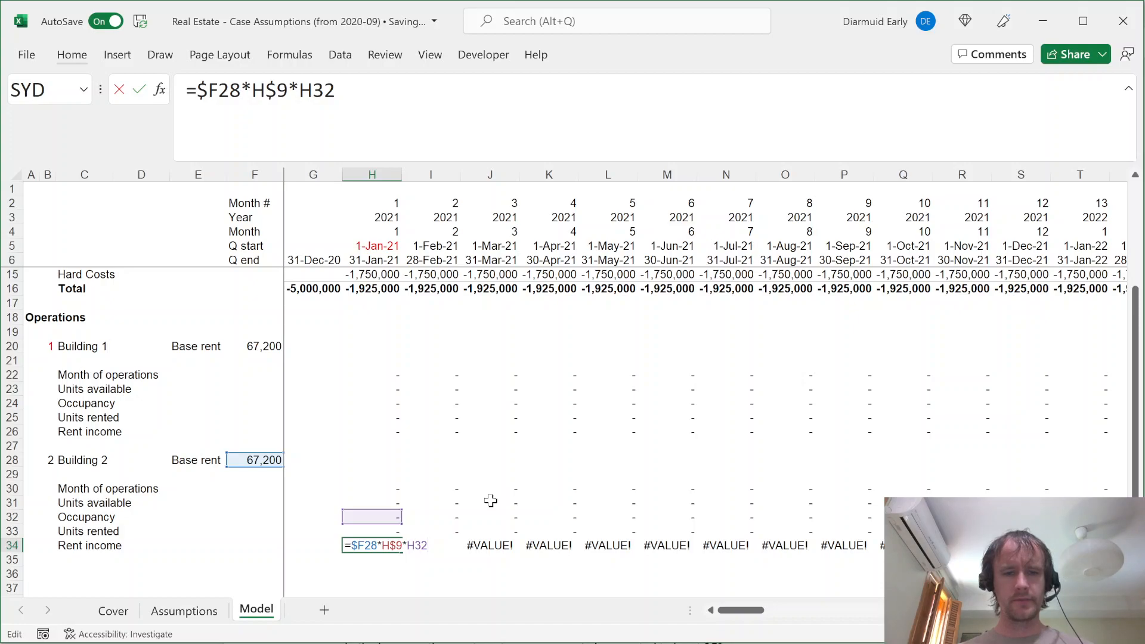
key(Escape)
key(Left)
key(Left)
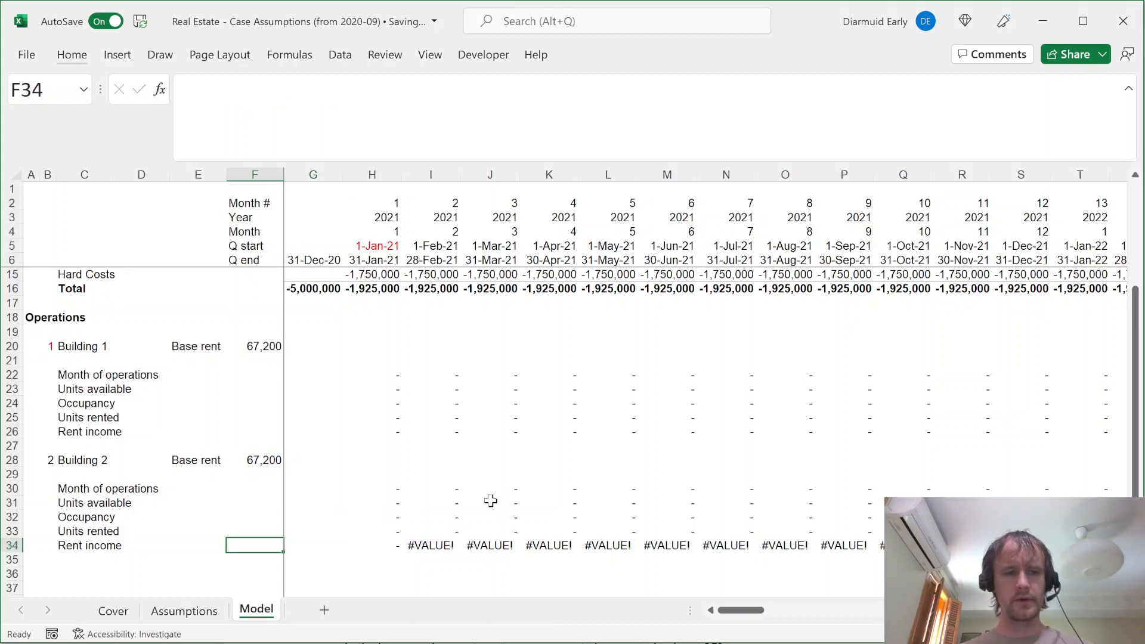
Check the Building 2 rent income formula in I34, tracing its references to the base rent, rent index and occupancy
key(Right)
key(Right)
key(Up)
key(Up)
key(Up)
key(Down)
key(Right)
key(Down)
key(Down)
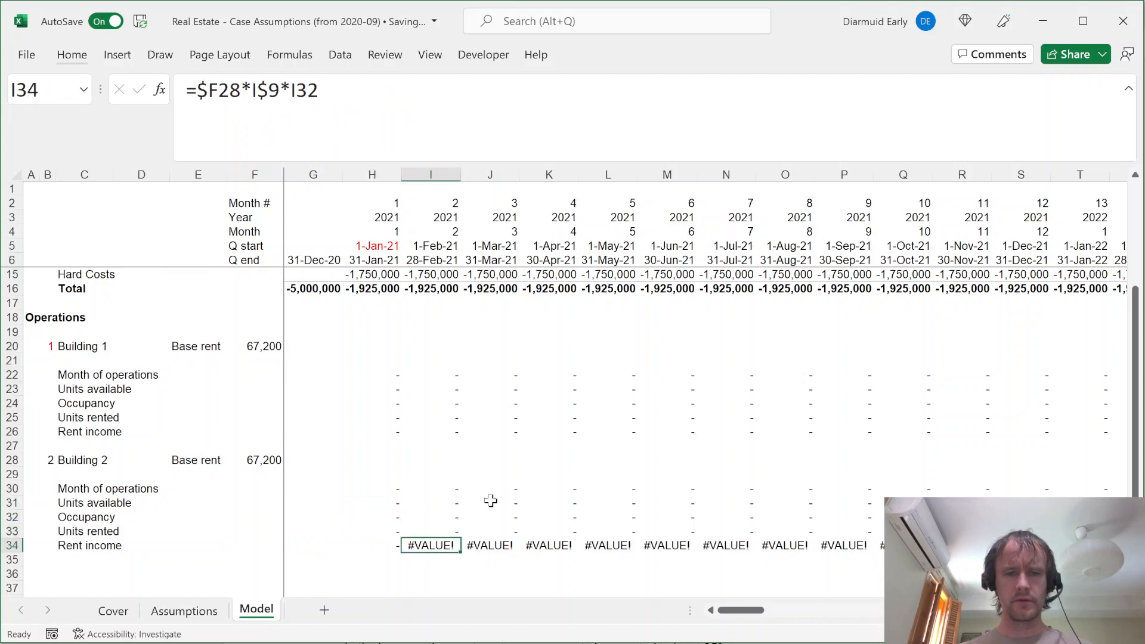
key(F2)
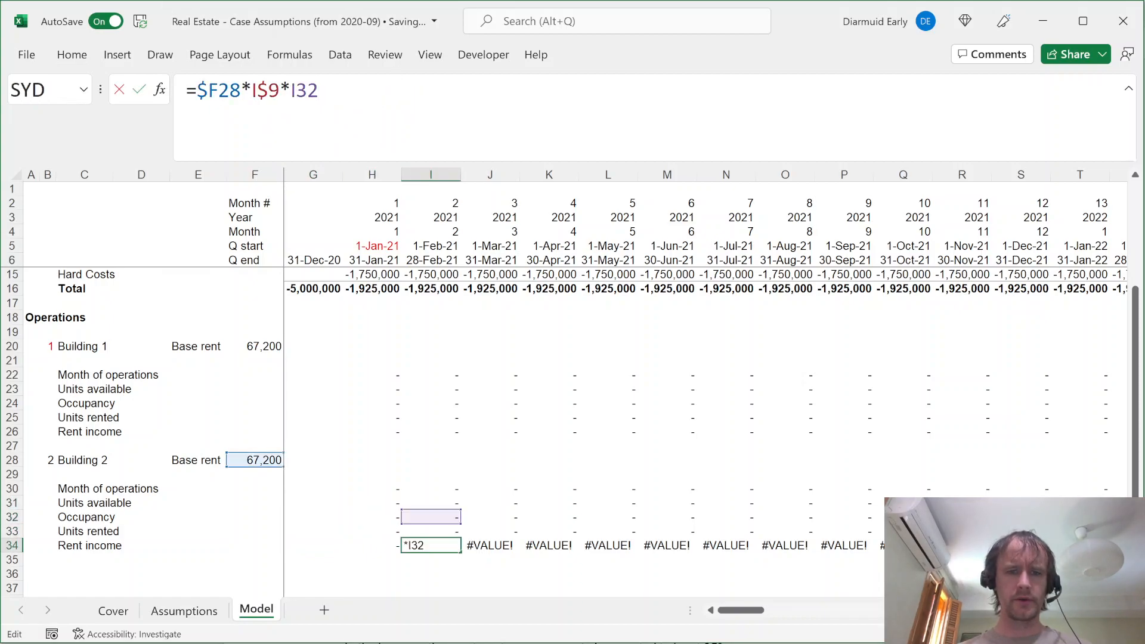
scroll(453, 367, up, 3)
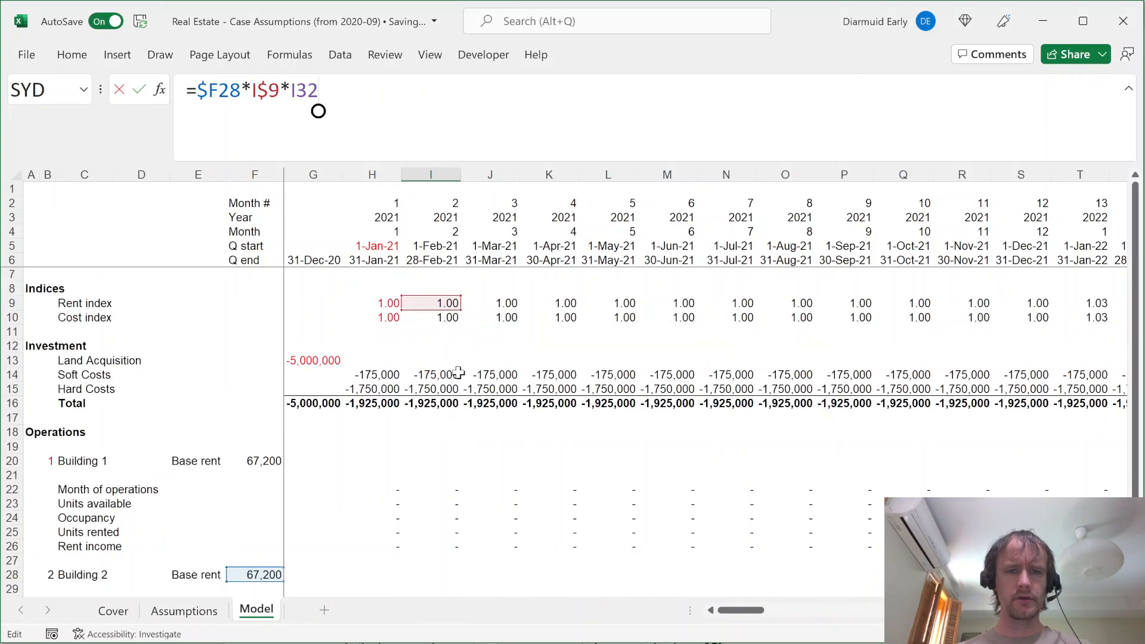
key(Escape)
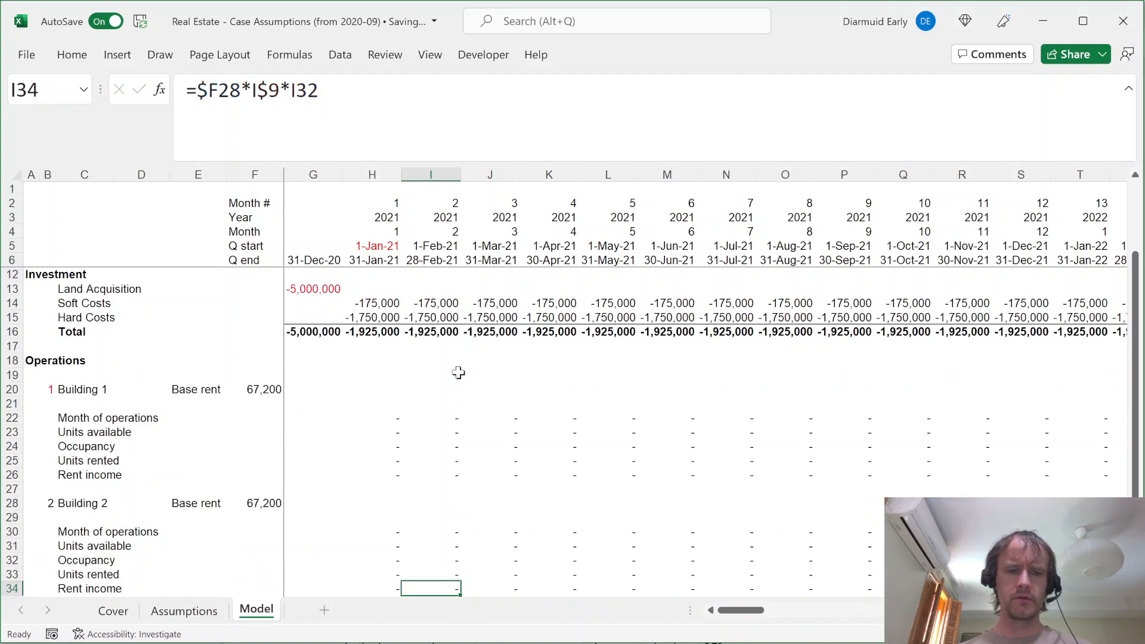
Check the Building 2 rent income in row 34 across the monthly columns
key(Down)
key(Up)
key(Right)
key(Right)
key(Right)
key(Right)
key(Right)
key(Right)
key(Right)
key(Right)
key(Right)
key(Right)
key(Right)
key(Right)
key(Right)
key(Right)
key(Right)
key(Right)
key(Right)
key(Right)
key(Right)
key(Right)
key(Right)
key(Right)
key(Right)
key(Right)
key(Right)
key(Right)
key(Right)
key(Right)
key(Right)
key(Right)
key(Right)
key(Right)
key(Right)
key(Right)
key(Right)
key(Right)
key(Right)
key(Right)
key(Right)
key(Right)
key(Left)
key(Left)
key(Left)
key(Left)
key(Left)
key(Left)
key(Left)
key(Left)
key(Left)
key(Left)
key(Left)
key(Left)
key(Left)
key(Left)
key(Left)
key(Left)
key(Left)
key(Left)
key(Left)
key(Left)
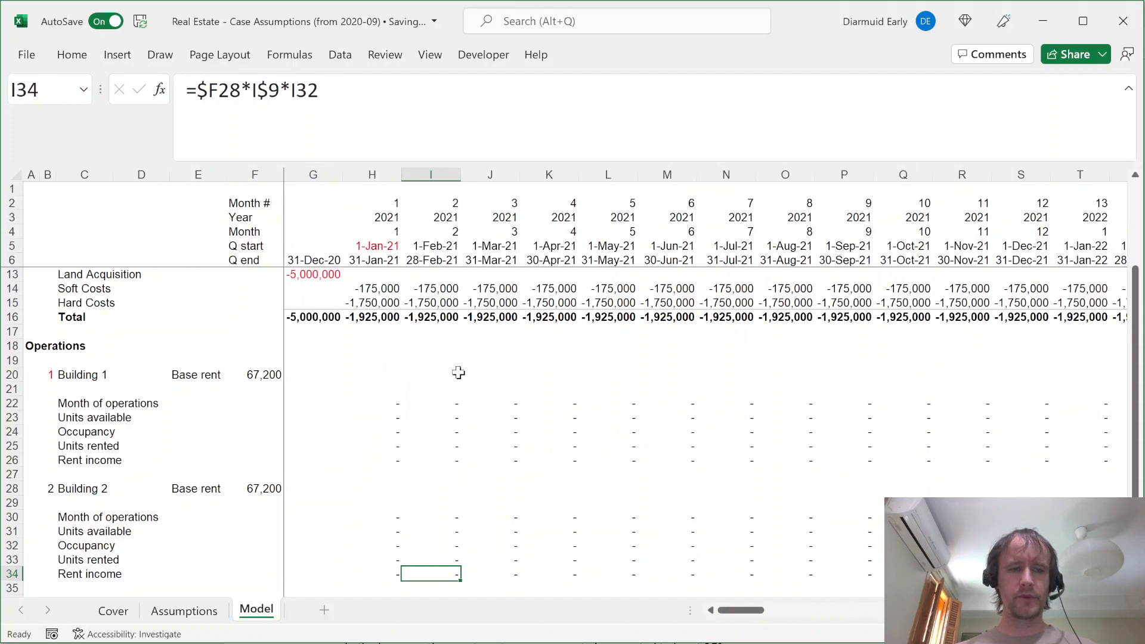
Copy the entire Building 2 block, rows 28 to 35, and paste it into rows 36 to 75 to create Buildings 3 to 7
key(Home)
key(Right)
key(Up)
key(Up)
key(Up)
key(Up)
key(Up)
key(Up)
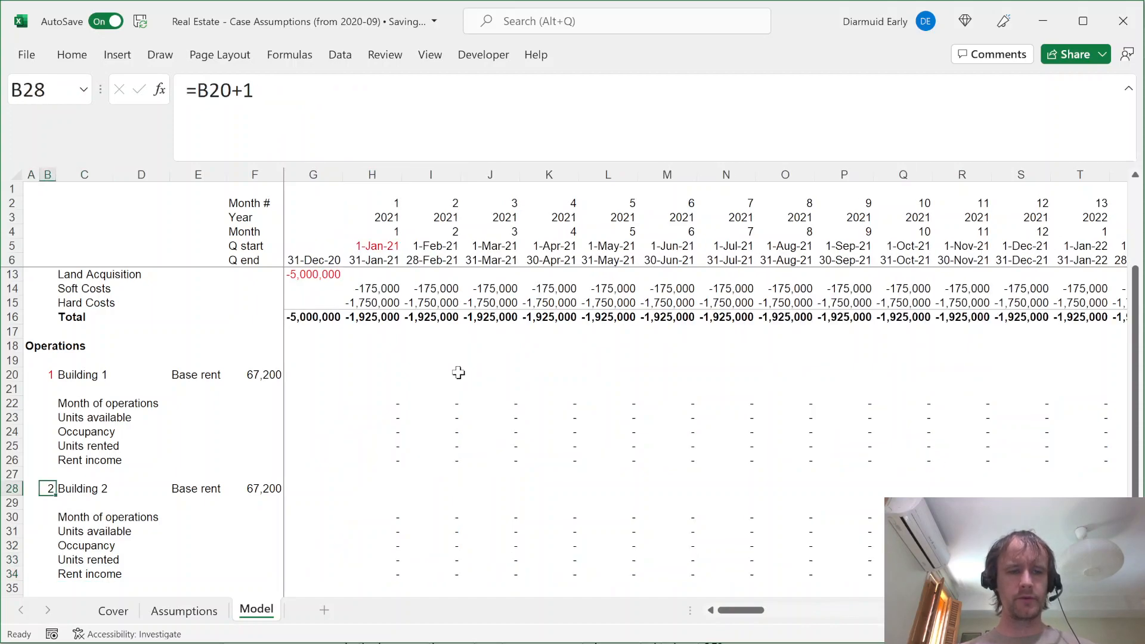
key(shift+space)
key(shift+Down)
key(shift+Down)
key(shift+Down)
key(shift+Down)
key(shift+Down)
key(shift+Down)
key(shift+Down)
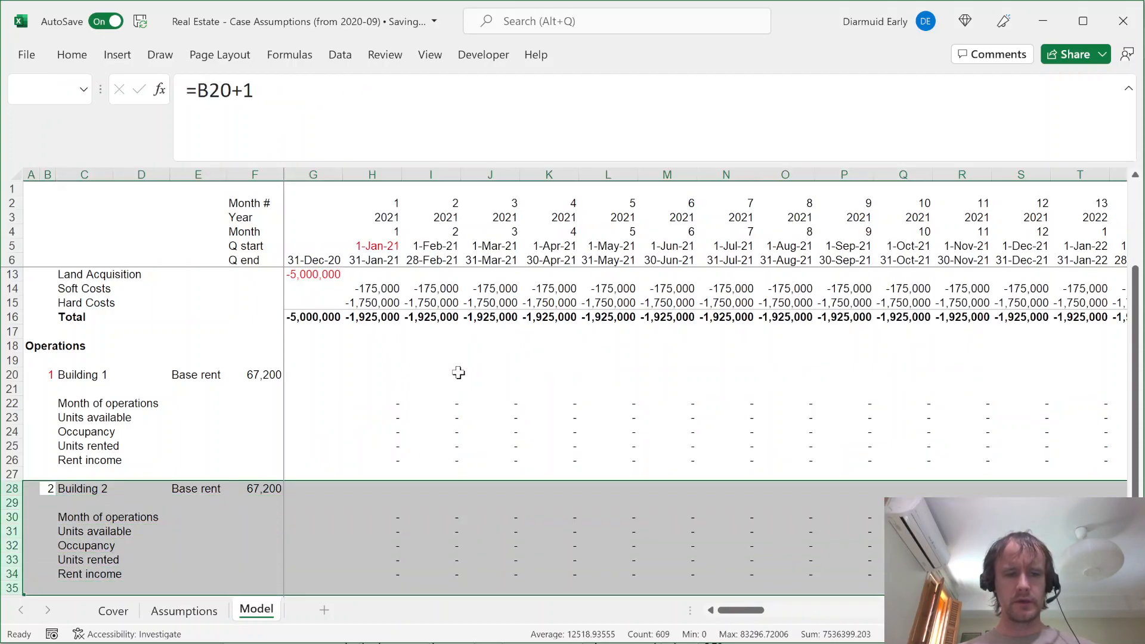
key(ctrl+c)
key(Down)
key(Down)
key(Down)
key(Down)
key(Down)
key(Down)
key(Down)
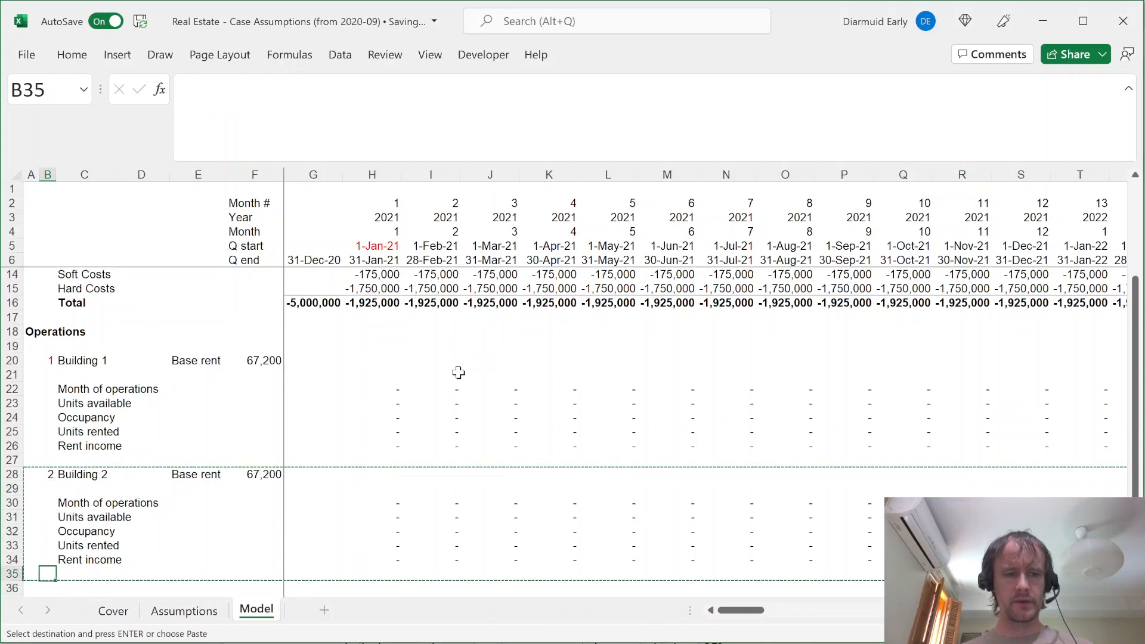
key(ctrl+shift+Up)
key(Down)
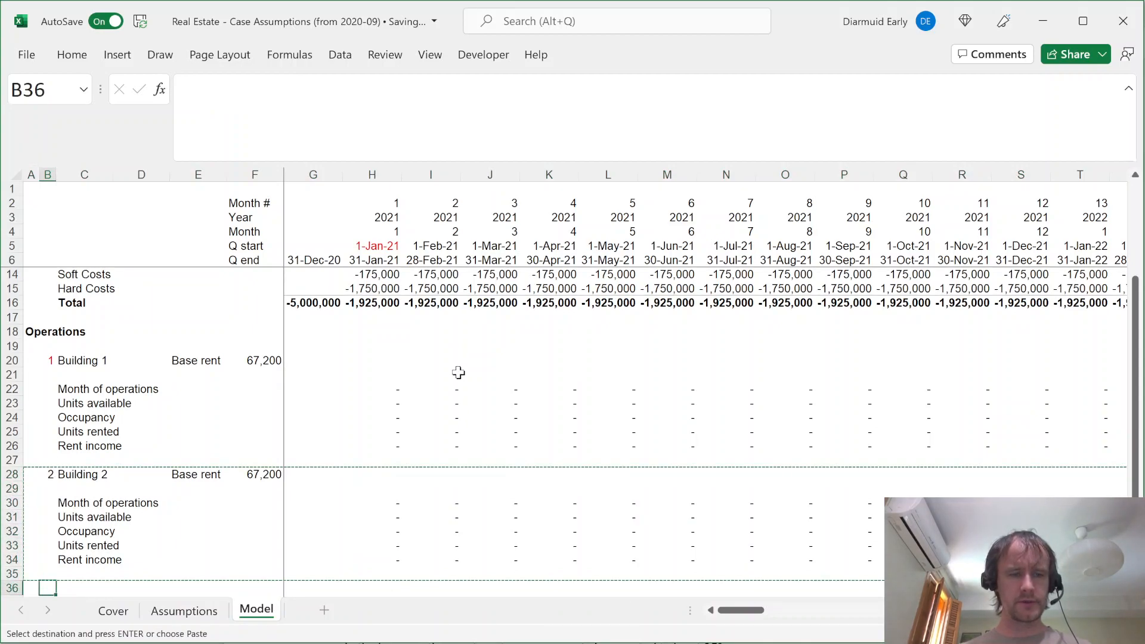
key(shift+Down)
key(shift+Down)
key(shift+Down)
key(shift+Down)
key(shift+Down)
key(shift+Down)
key(shift+Down)
key(shift+Down)
key(shift+Down)
key(shift+Down)
key(shift+Down)
key(shift+Down)
key(shift+Down)
key(shift+Down)
key(shift+Down)
key(shift+Down)
key(shift+Down)
key(shift+Down)
key(shift+Down)
key(shift+Down)
key(shift+Down)
key(shift+Down)
key(shift+Down)
key(shift+Down)
key(shift+Down)
key(shift+Down)
key(shift+Down)
key(shift+Down)
key(shift+Down)
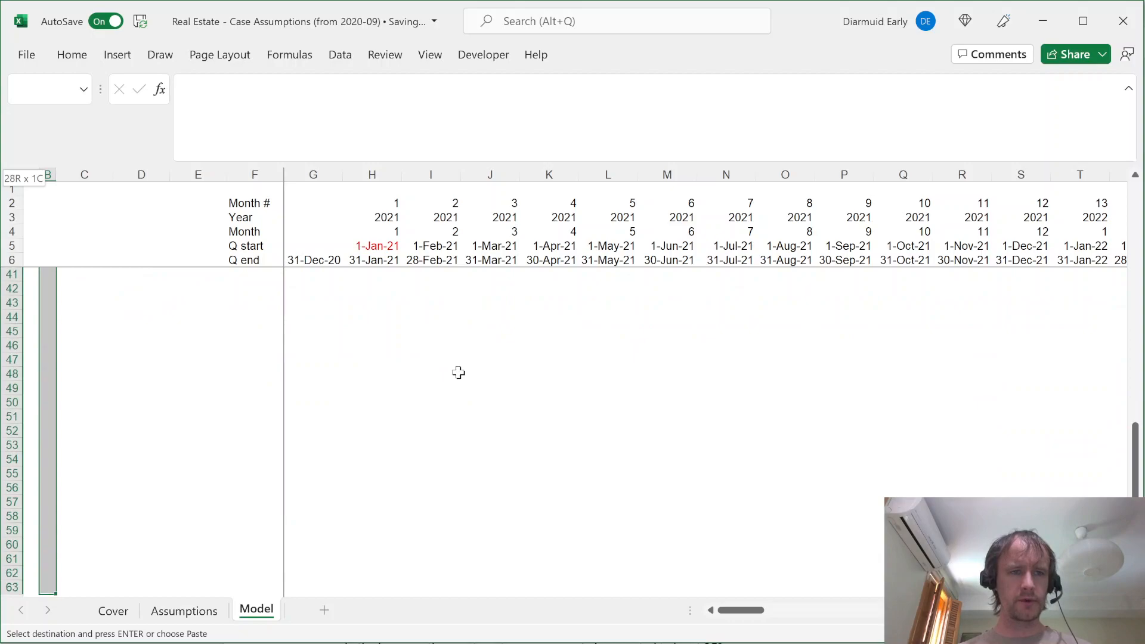
key(shift+Down)
key(shift+Down)
key(shift+Down)
key(shift+Down)
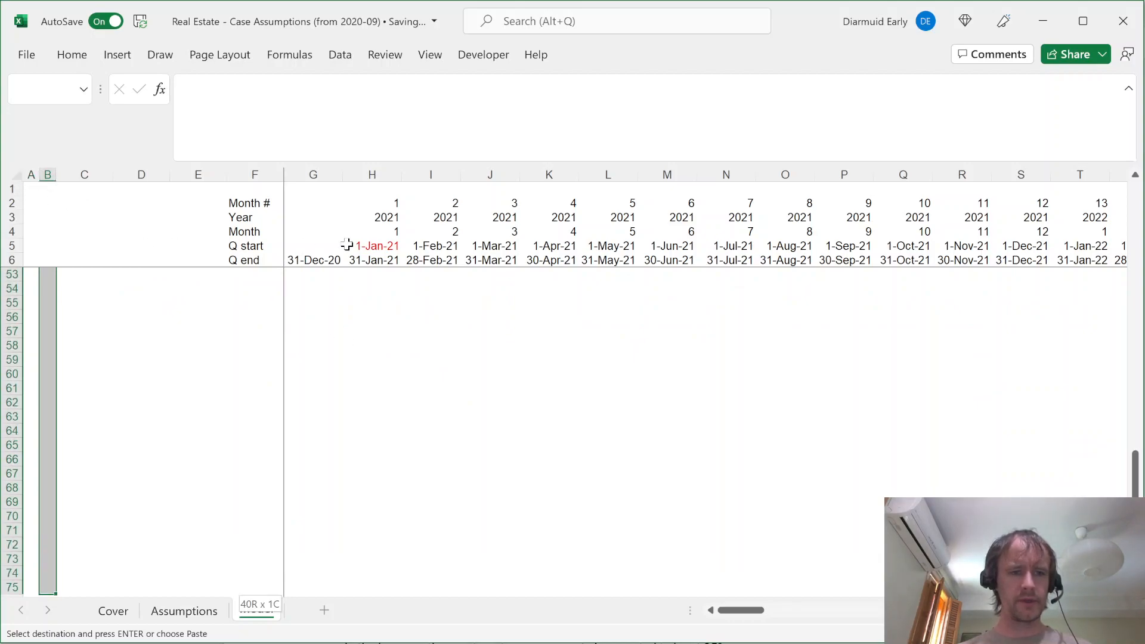
key(Return)
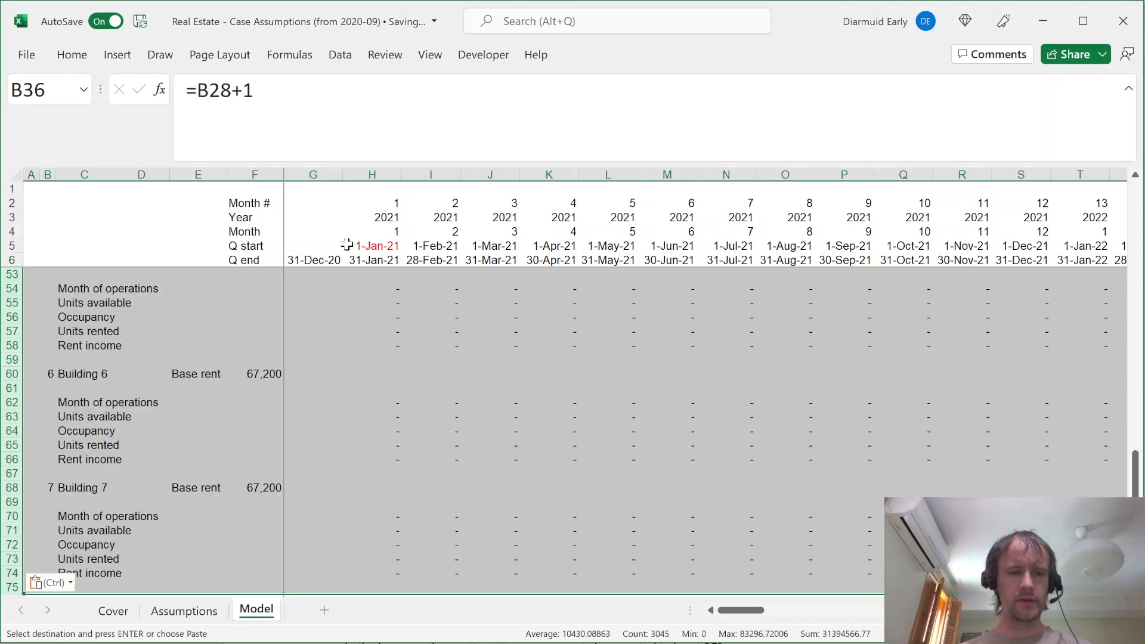
key(shift+BackSpace)
key(Page_Down)
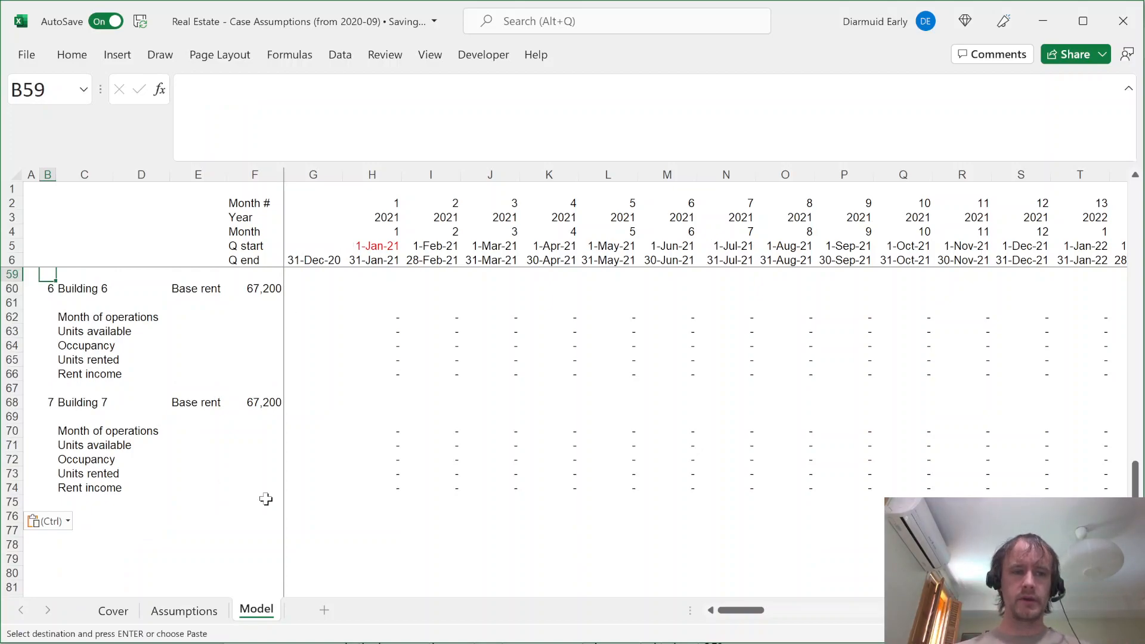
Enter the heading "Rent summary" in B76, below the Building 7 block
click(80, 517)
key(Home)
key(ctrl+shift+Up)
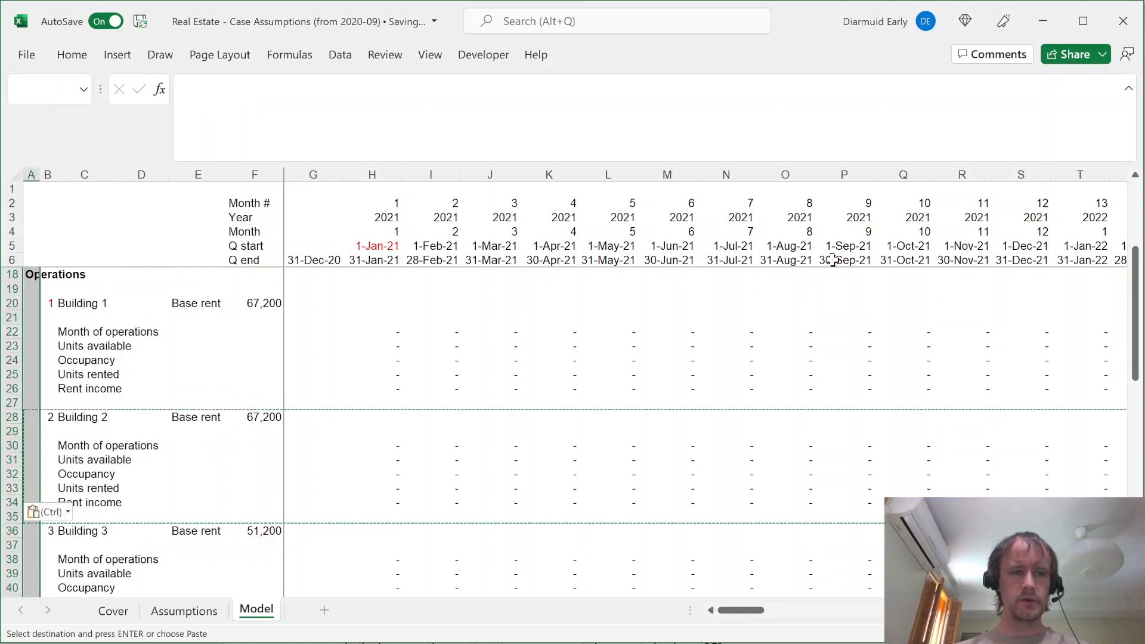
key(Left)
key(Right)
key(Escape)
text(Build)
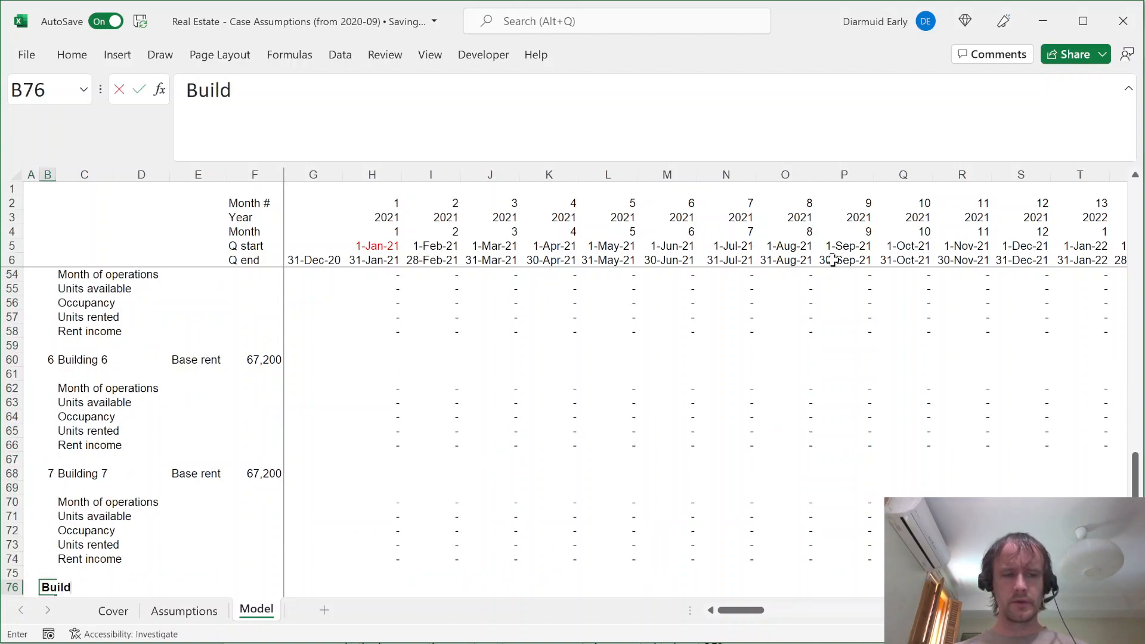
text(ing summary)
key(Escape)
text(Rent summary)
key(Return)
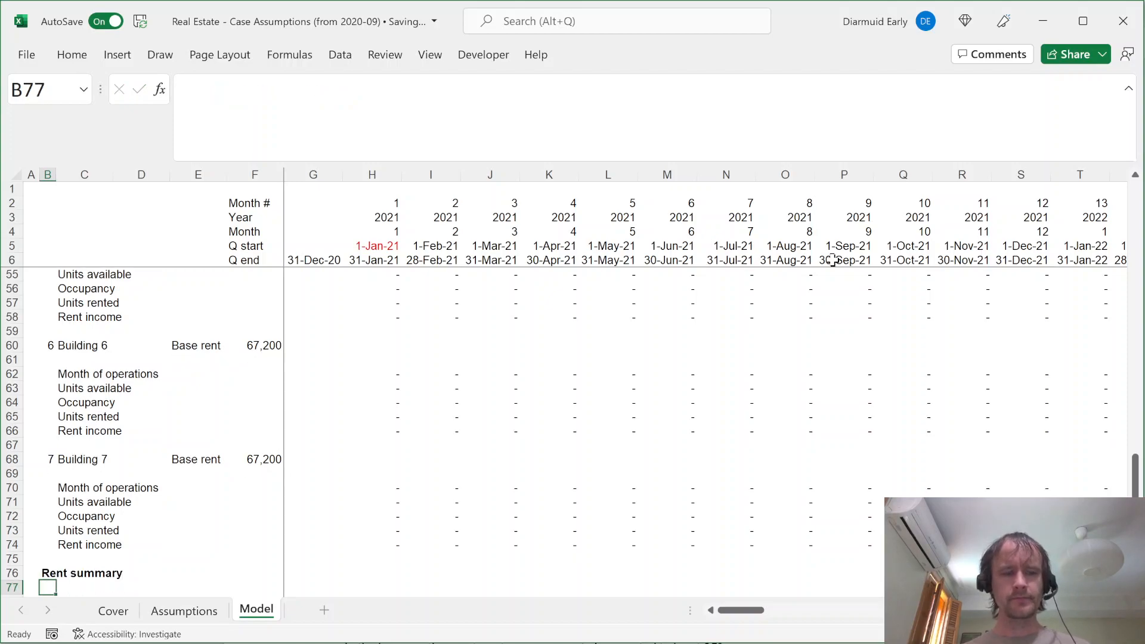
Copy the "Units available" label from the Building 7 block into C77 under the Rent summary heading
key(Right)
key(Up)
key(Up)
key(Up)
key(Up)
key(Up)
key(Up)
key(Up)
key(Down)
key(ctrl+c)
key(Down)
key(Down)
key(Down)
key(Down)
key(Down)
key(Down)
key(Down)
key(Down)
key(Down)
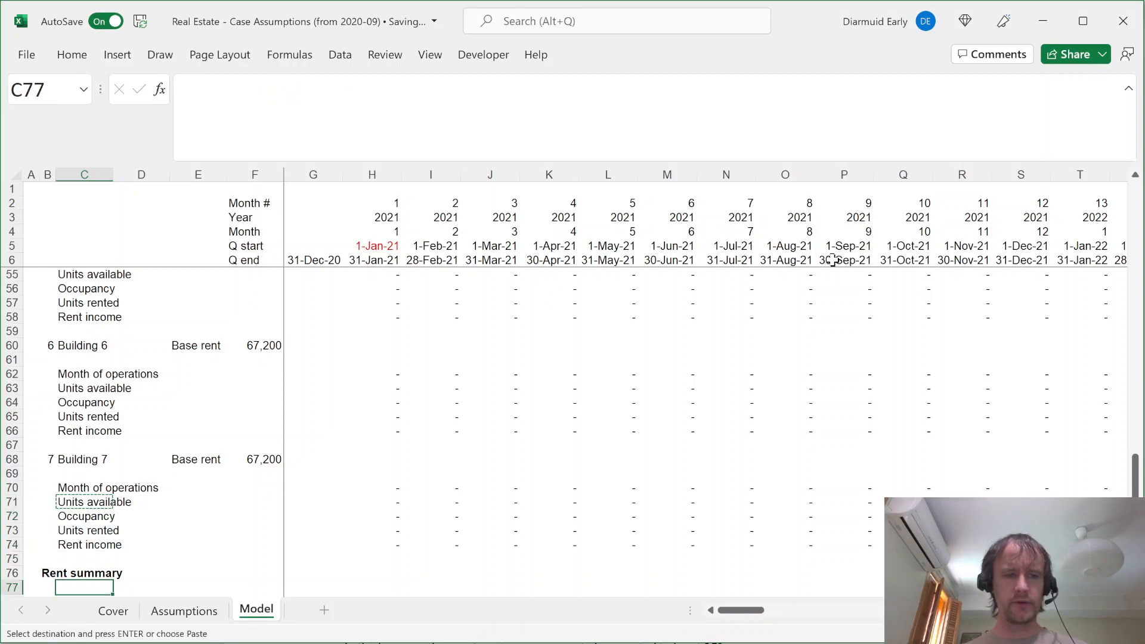
key(Up)
key(Up)
key(Up)
key(ctrl+v)
Copy the Building 7 labels "Units rented" and "Rent income" into C78 and C79 of the rent summary
key(Up)
key(Up)
key(Up)
key(Up)
key(ctrl+c)
key(Down)
key(Down)
key(Down)
key(Down)
key(Down)
key(ctrl+alt+v)
key(Return)
key(Up)
key(Up)
key(Up)
key(Up)
key(ctrl+c)
key(Down)
key(Down)
key(Down)
key(Down)
key(Down)
key(ctrl+alt+v)
key(Return)
Start a SUMIFS formula in H77 with the row-locked sum range H$22:H$74 covering all seven building blocks
key(Up)
key(Right)
key(Up)
key(Right)
key(Right)
key(Right)
key(Right)
key(Right)
key(Left)
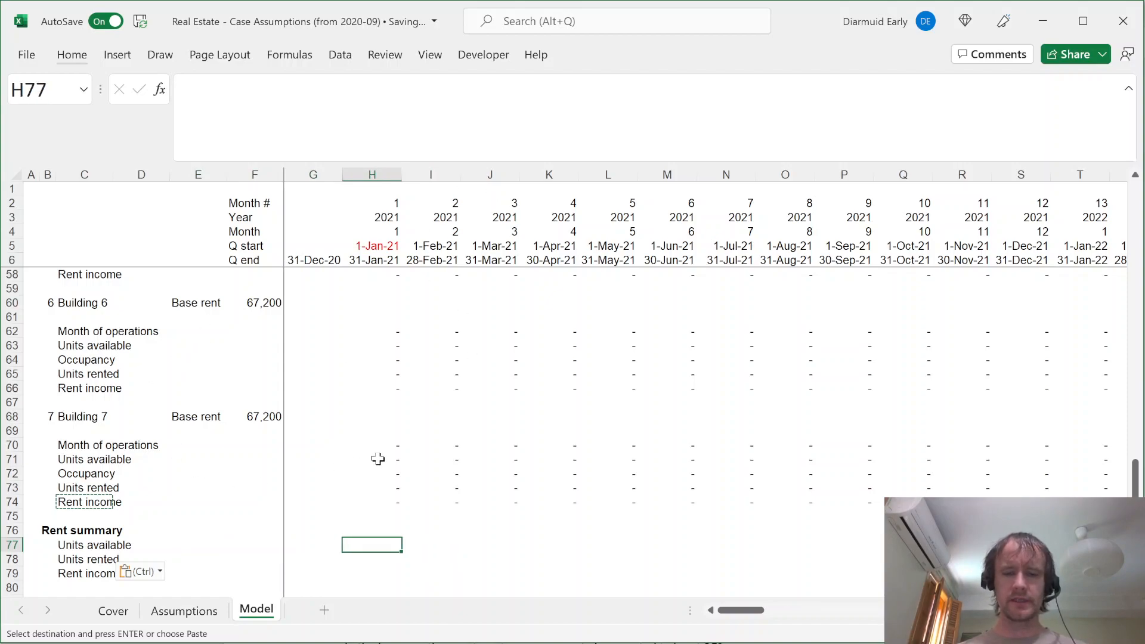
text(=sumifs)
key(Tab)
key(Up)
key(Up)
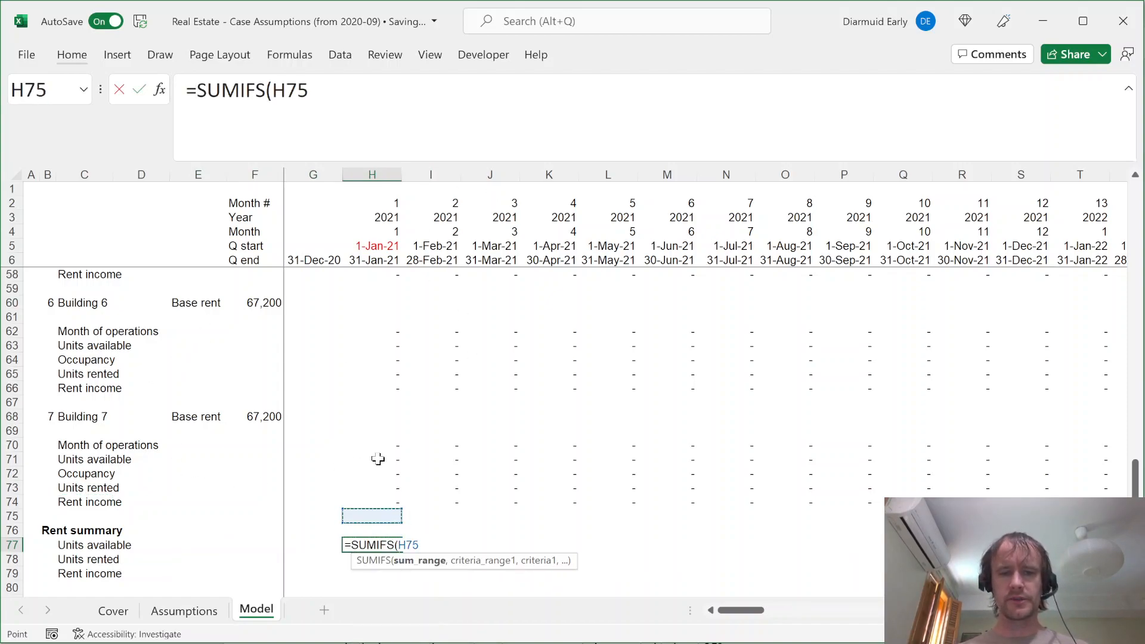
key(Up)
key(shift+Up)
key(shift+Up)
key(shift+Up)
key(shift+Up)
key(shift+Up)
key(shift+Up)
key(shift+Up)
key(shift+Up)
key(shift+Up)
key(shift+Up)
key(shift+Up)
key(shift+Up)
key(shift+Up)
key(shift+Up)
key(shift+Up)
key(shift+Up)
key(shift+Up)
key(shift+Up)
key(shift+Up)
key(shift+Up)
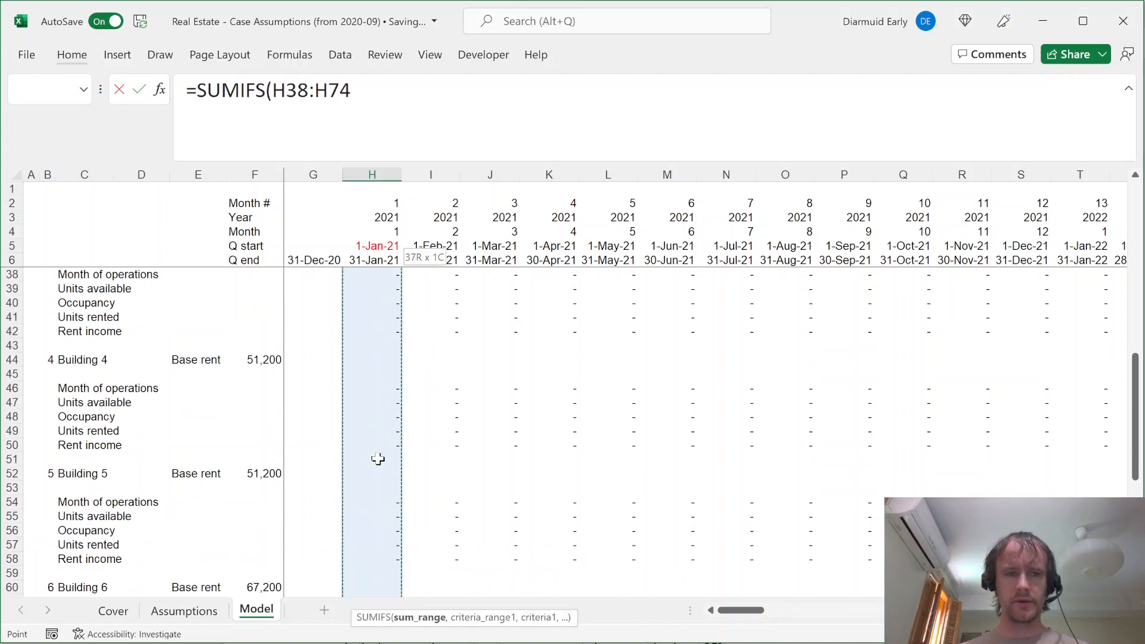
key(shift+Up)
key(shift+Up)
key(shift+Up)
key(shift+Up)
key(shift+Up)
key(shift+Up)
key(shift+Up)
key(shift+Up)
key(shift+Up)
key(shift+Up)
key(shift+Up)
key(shift+Up)
key(shift+Up)
key(shift+Up)
key(shift+Up)
key(shift+Up)
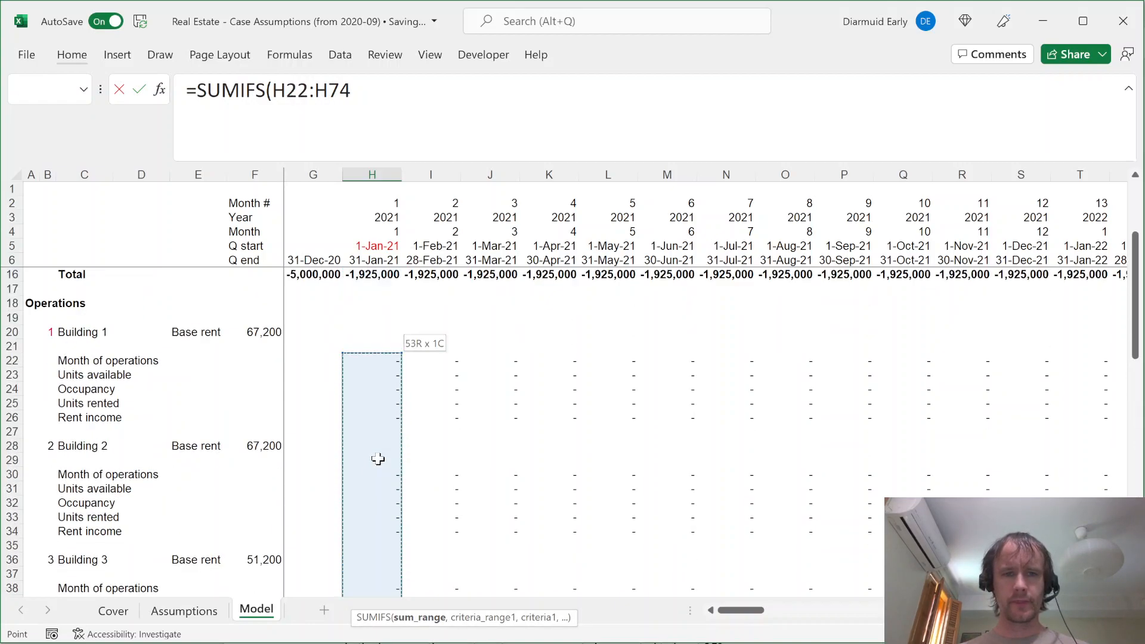
key(F4)
key(F4)
Add the building block labels $C$22:$C$74 as the absolute criteria range of the SUMIFS formula in H77
text(,)
click(90, 364)
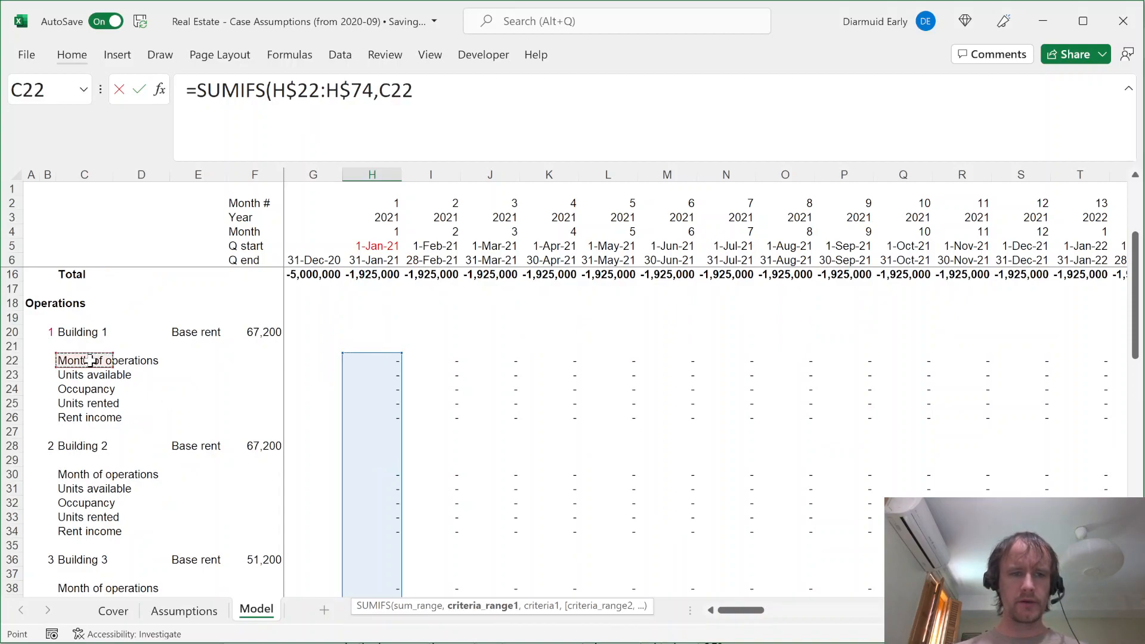
key(shift+Down)
key(shift+Down)
key(shift+Down)
key(shift+Down)
key(shift+Down)
key(shift+Down)
key(shift+Down)
key(shift+Down)
key(shift+Down)
key(shift+Down)
key(shift+Down)
key(shift+Down)
key(shift+Down)
key(shift+Down)
key(shift+Down)
key(shift+Down)
key(shift+Down)
key(shift+Down)
key(shift+Down)
key(shift+Down)
key(shift+Down)
key(shift+Down)
key(shift+Down)
key(shift+Down)
key(shift+Down)
key(shift+Down)
key(shift+Down)
key(shift+Down)
key(shift+Down)
key(shift+Down)
key(shift+Down)
key(shift+Down)
key(shift+Down)
key(shift+Down)
key(shift+Down)
key(shift+Down)
key(shift+Down)
key(shift+Down)
key(shift+Down)
key(shift+Down)
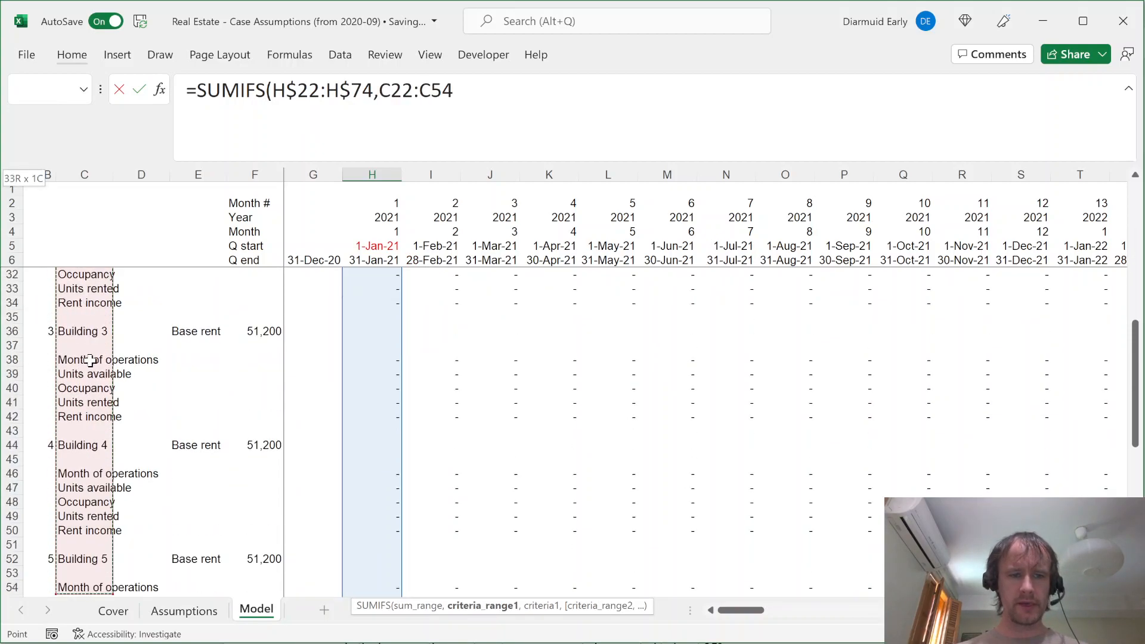
key(shift+Down)
key(shift+Down)
key(shift+Up)
key(shift+Up)
key(shift+Up)
key(shift+Up)
key(shift+Up)
key(F4)
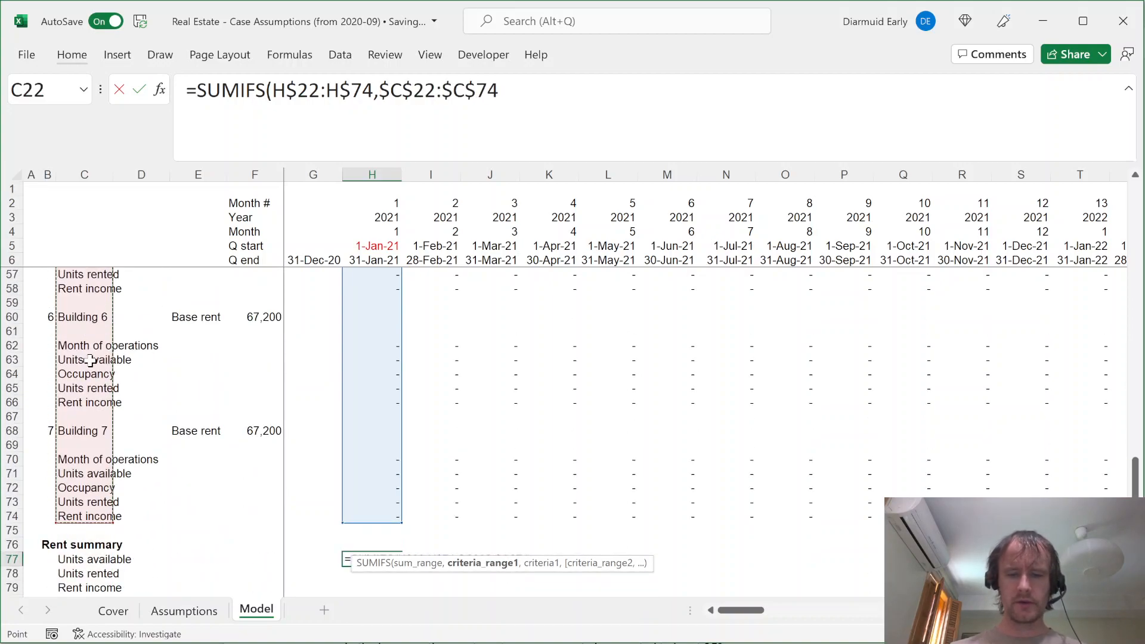
Complete the SUMIFS formula in H77 with the column-locked criterion $C77
text(,)
key(Left)
key(Left)
key(Left)
key(Left)
key(Left)
key(F4)
key(F4)
key(F4)
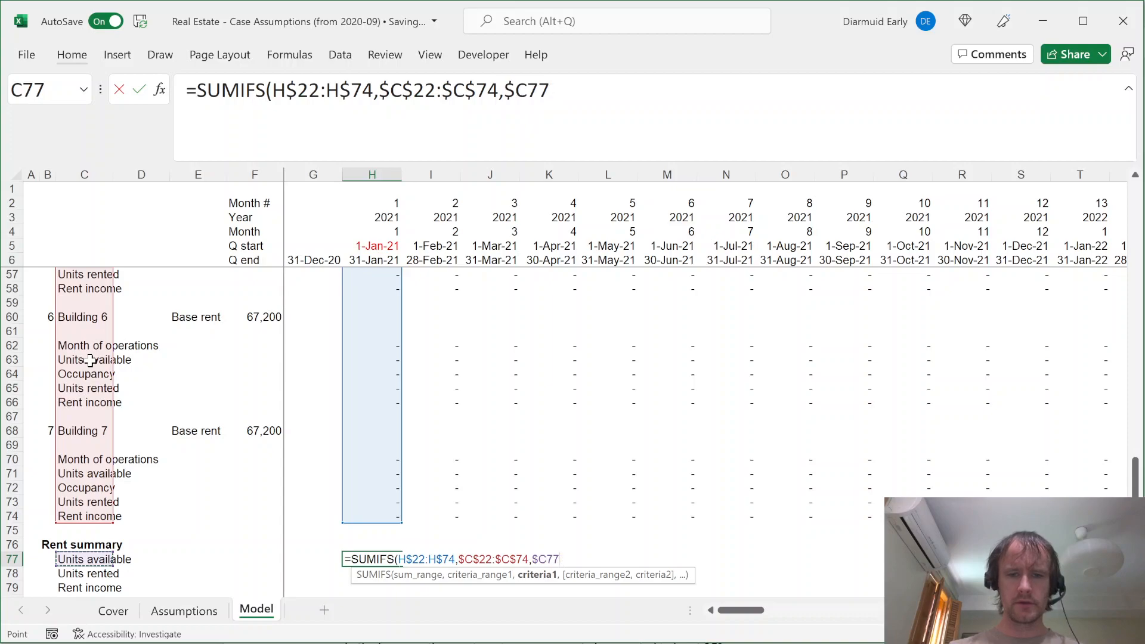
key(Return)
Apply the number format of the Building 7 rent income cell H74 to the SUMIFS cell H77
key(Up)
key(Up)
key(Up)
key(Up)
key(ctrl+c)
key(Down)
key(Down)
key(Down)
key(alt)
key(ctrl+v)
Fill the H77 SUMIFS formula down and across the three rent summary rows through month 10, covering H77:Q79
key(shift+Right)
key(shift+Right)
key(shift+Down)
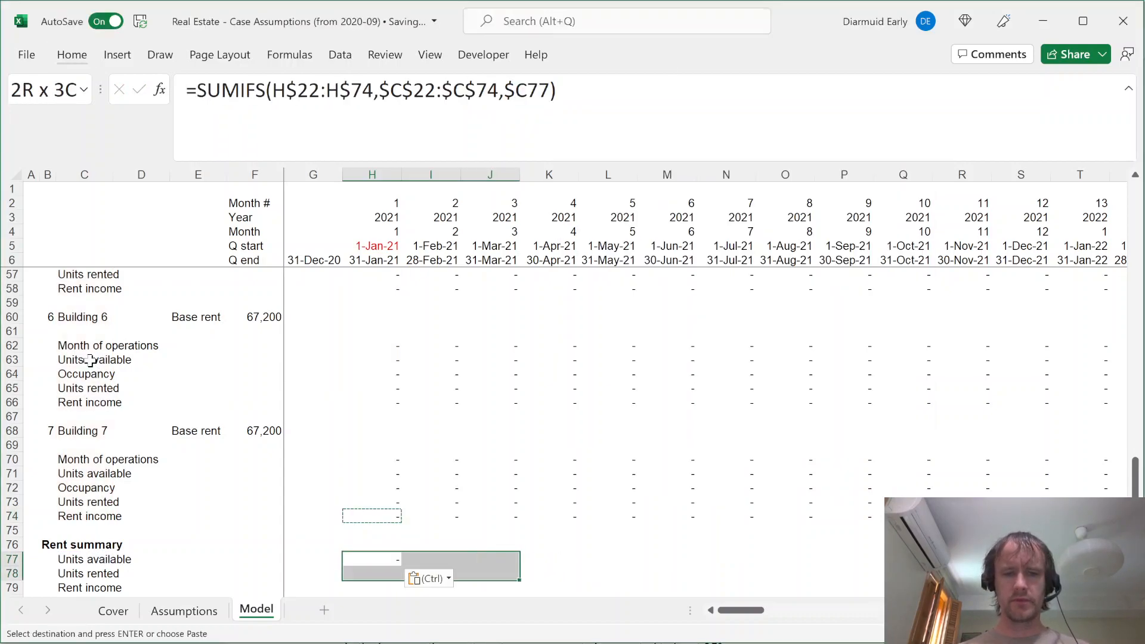
key(shift+Right)
key(shift+Right)
key(shift+Down)
key(shift+Down)
key(shift+Right)
key(shift+Up)
key(shift+Right)
key(shift+Right)
key(shift+Right)
key(shift+Right)
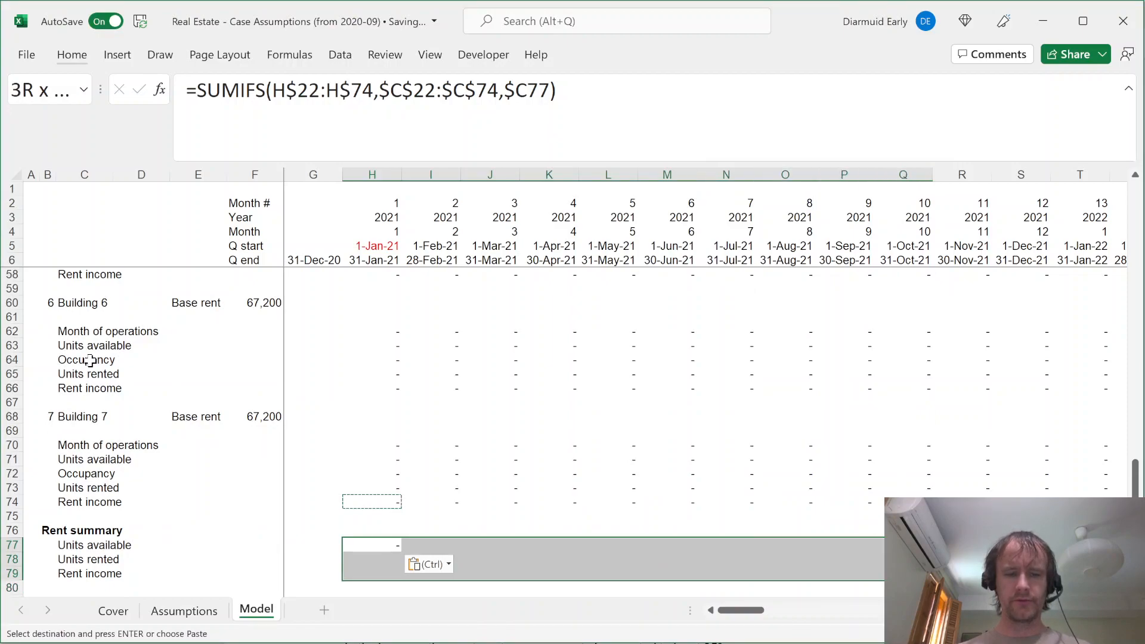
key(Return)
Extend the rent summary formulas in rows 77 to 79 across to month 15 in column V
key(shift+Right)
key(shift+Right)
key(shift+Right)
key(shift+Right)
key(shift+Right)
key(shift+Right)
key(shift+Right)
key(shift+Right)
key(shift+Right)
key(shift+Right)
key(shift+Right)
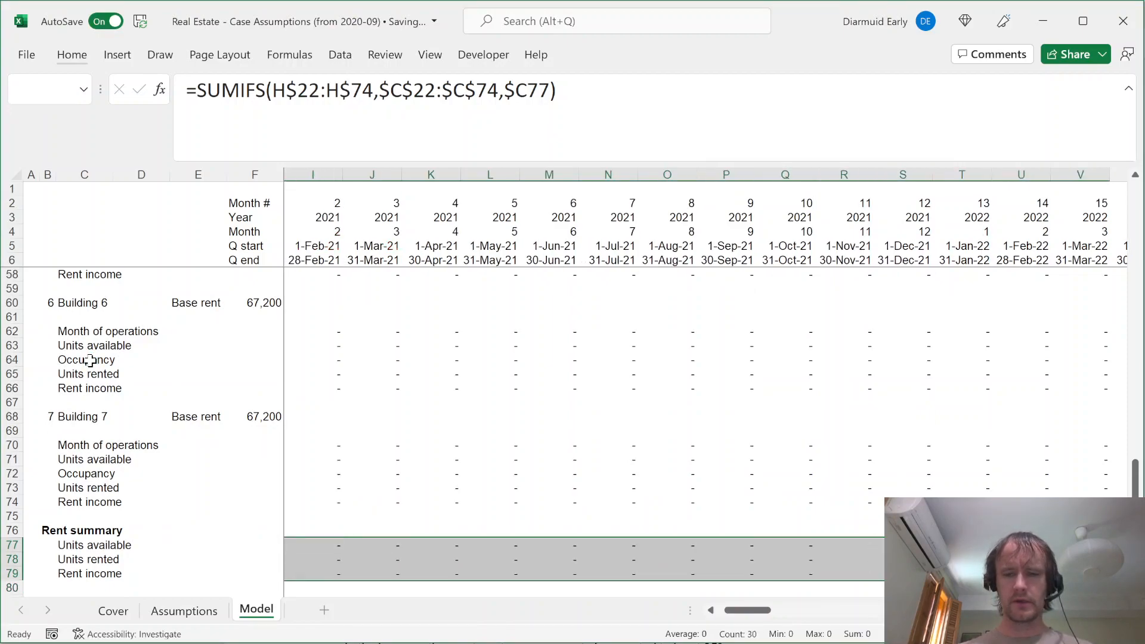
key(shift+Left)
key(shift+Left)
key(shift+Left)
key(shift+Left)
key(shift+Left)
key(shift+Left)
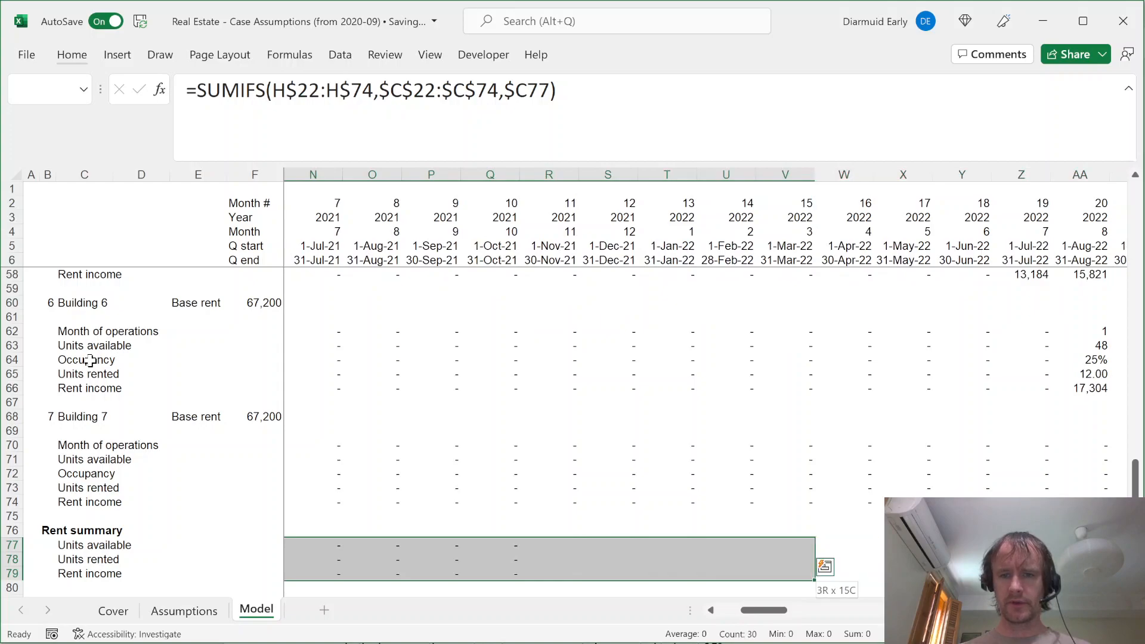
key(ctrl+v)
Examine the month 15 rent summary figures in V77:V79 against the surrounding months
key(Right)
key(ctrl+Right)
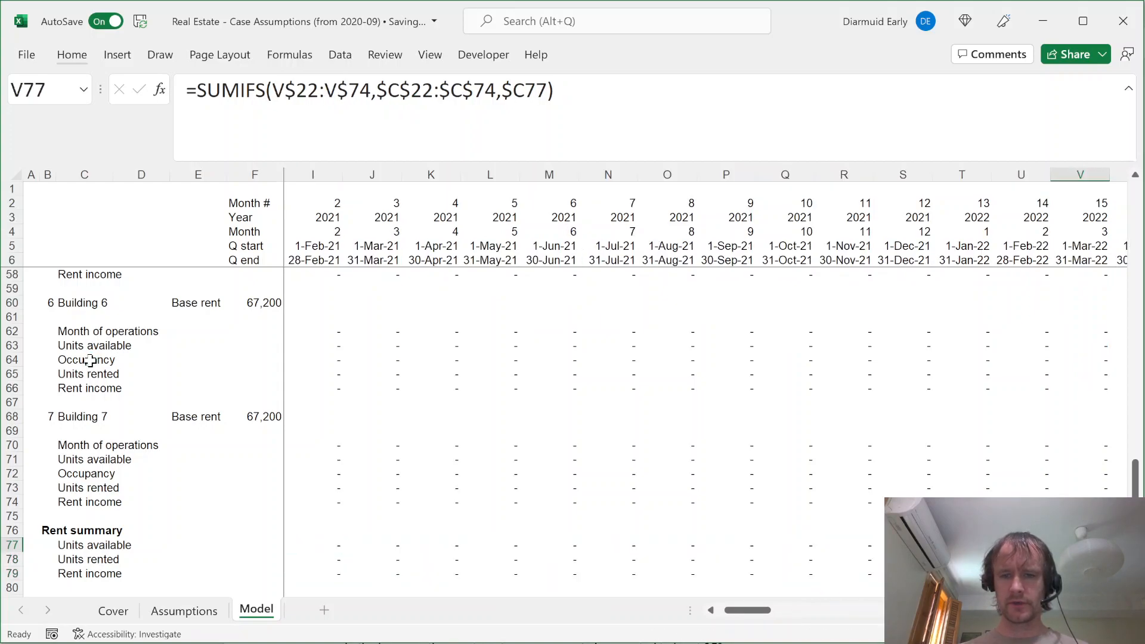
key(Right)
key(Right)
key(Right)
key(Right)
key(Right)
key(Right)
key(Right)
key(Right)
key(Right)
key(Right)
key(ctrl+Left)
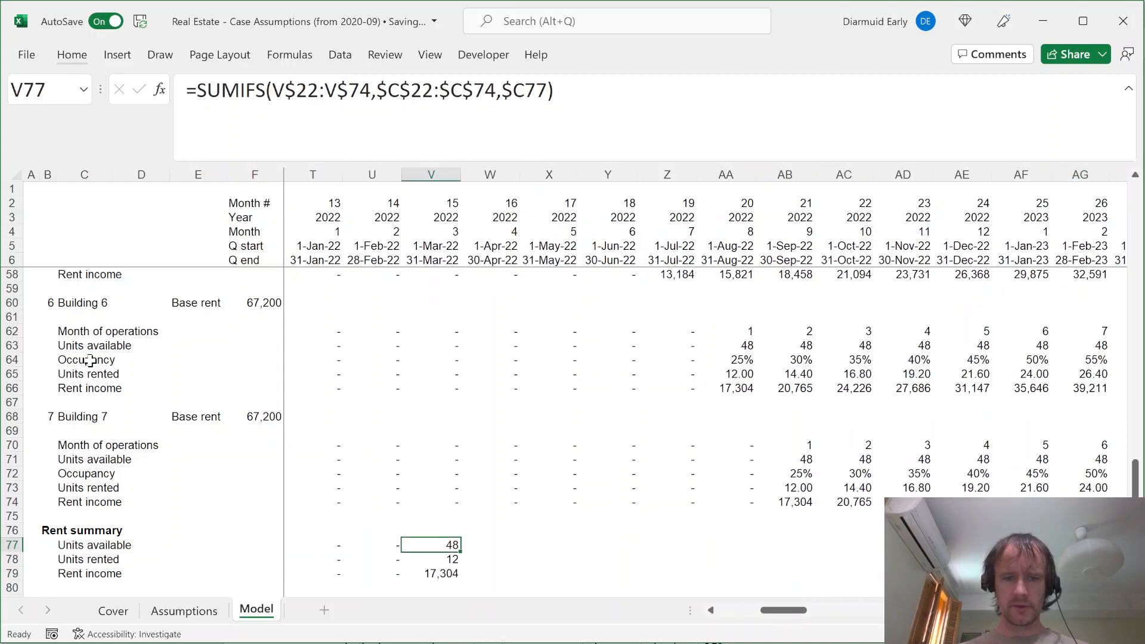
key(shift+Down)
key(shift+Down)
key(Down)
key(Up)
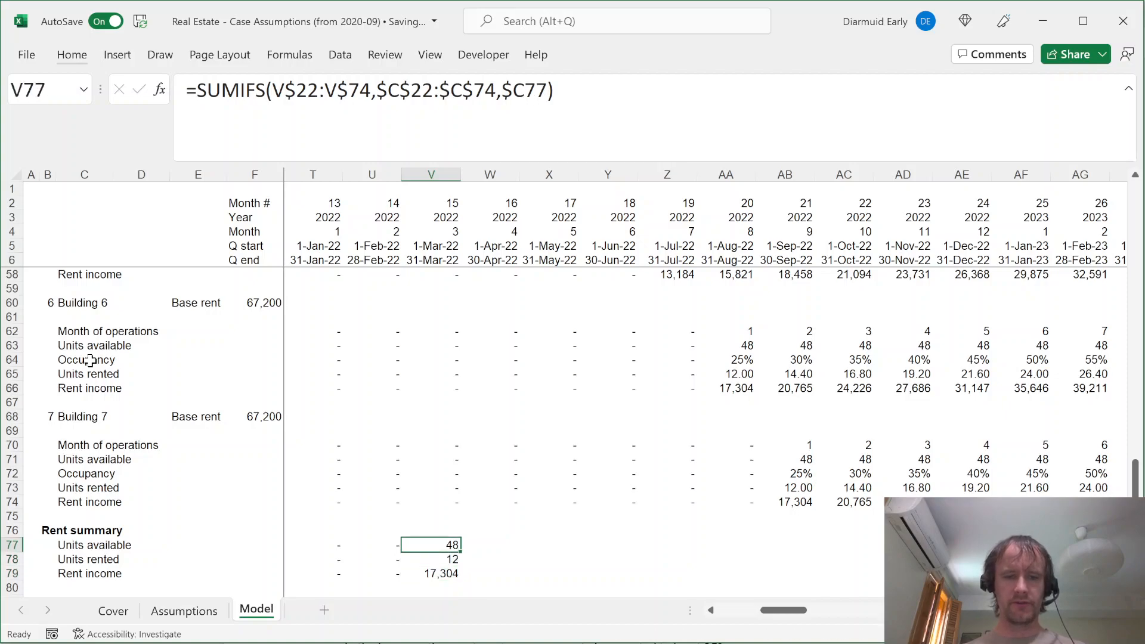
Extend the three rent summary formulas one column to W77:W79, checking the unit mix on the Assumptions sheet
key(Right)
key(ctrl+r)
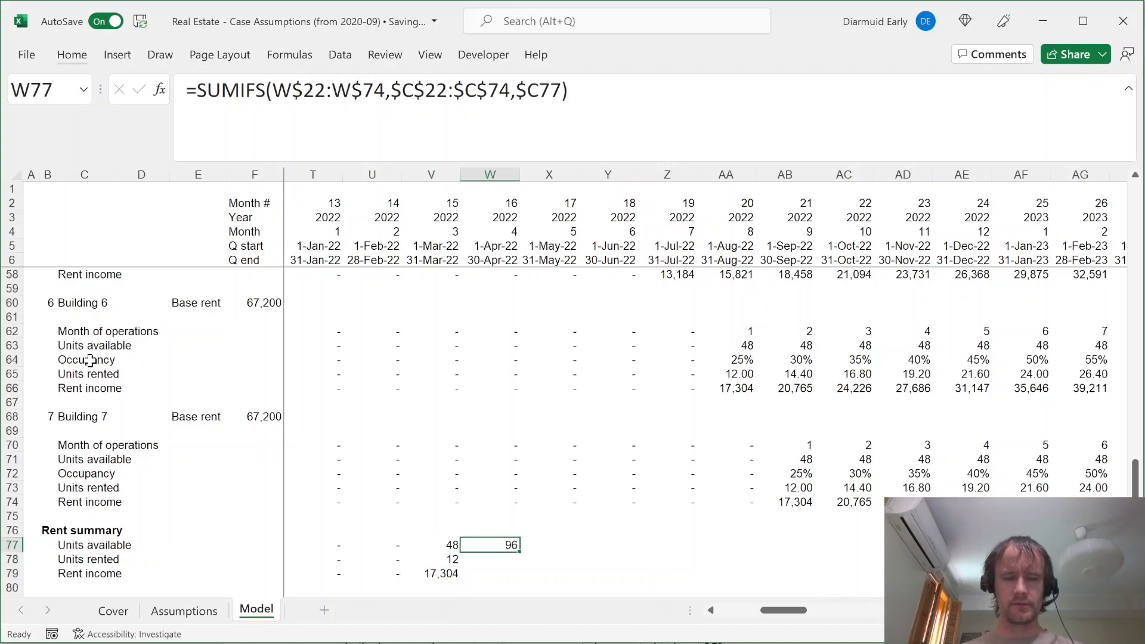
key(ctrl+Page_Up)
key(Down)
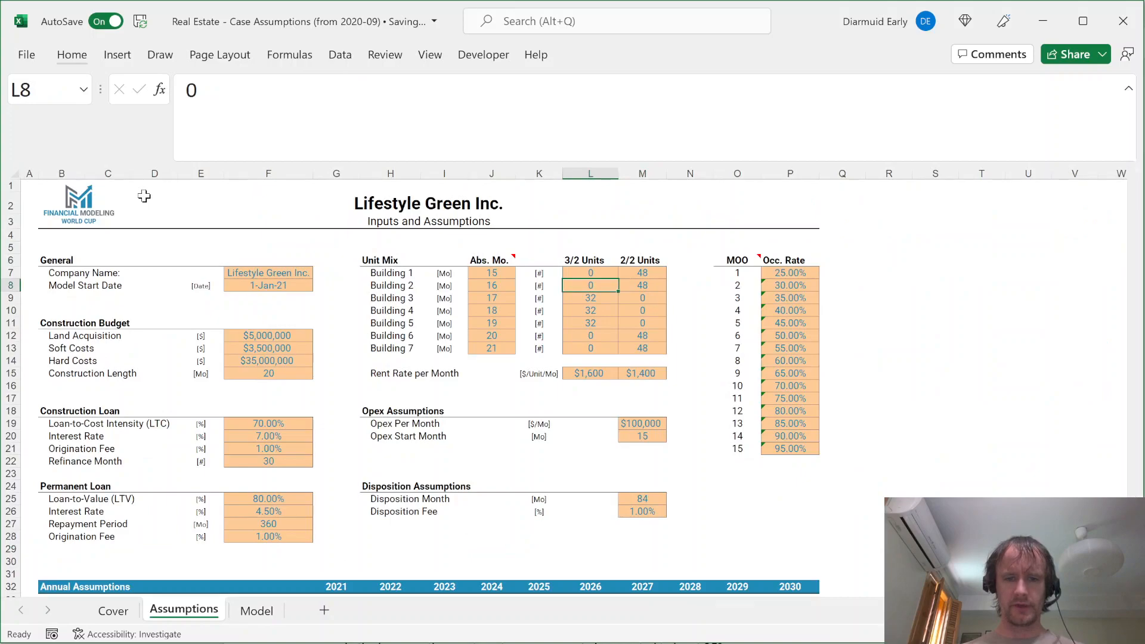
key(ctrl+Page_Down)
key(Down)
key(ctrl+r)
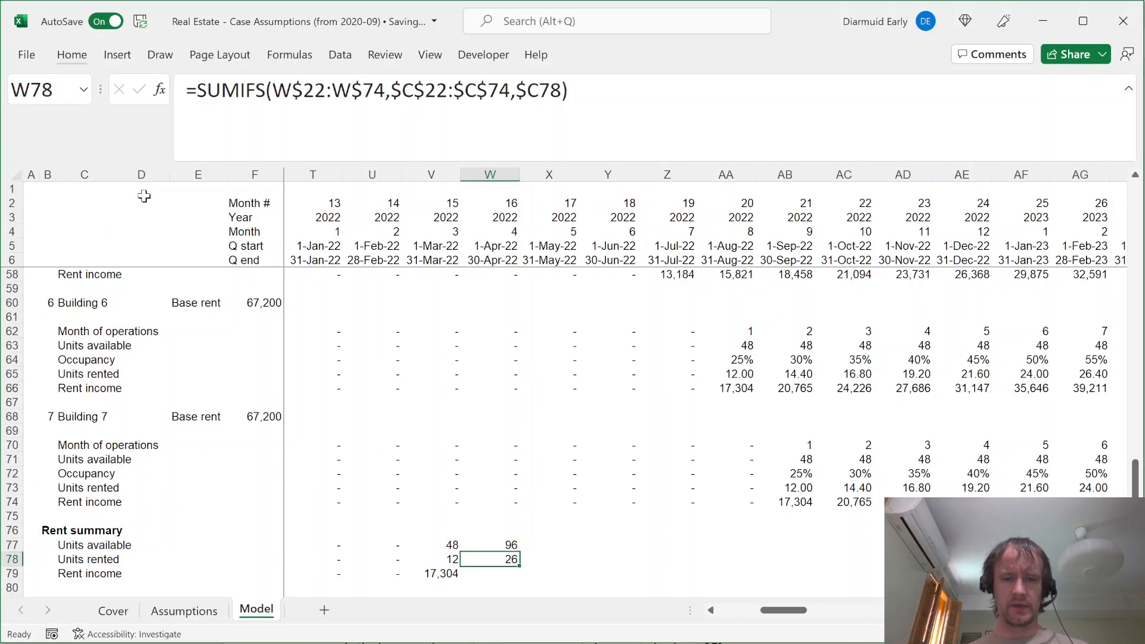
key(Down)
key(ctrl+r)
Fill the rent summary formulas in W77:W79 across to month 120 in column DW
key(Up)
key(Up)
key(shift+Down)
key(shift+Down)
key(ctrl+shift+Right)
key(ctrl+r)
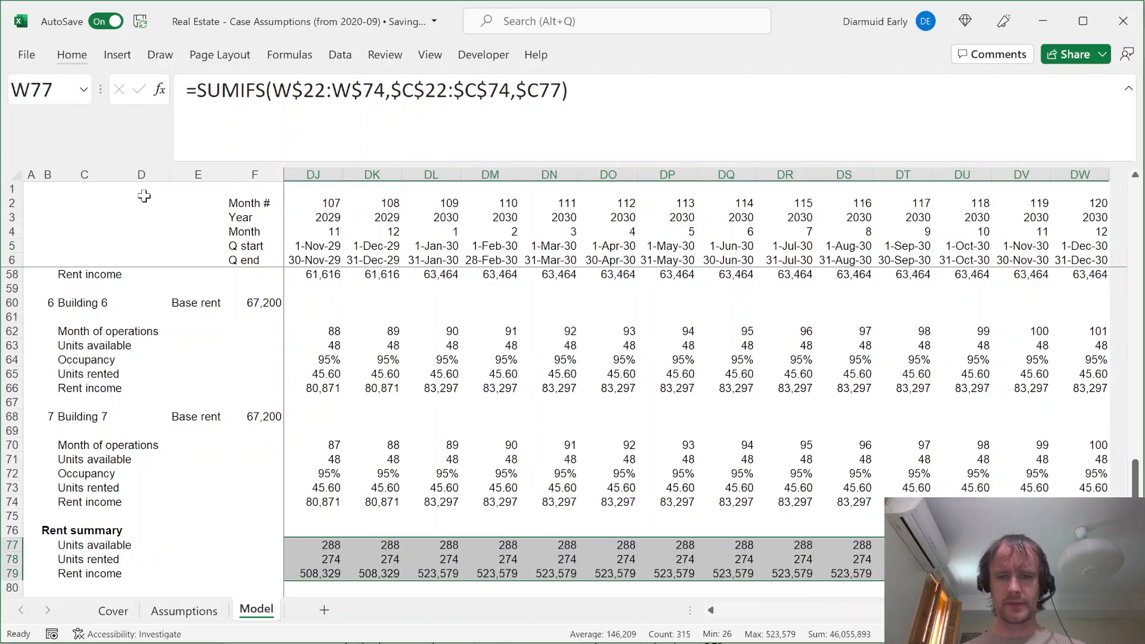
key(shift+BackSpace)
key(ctrl+Right)
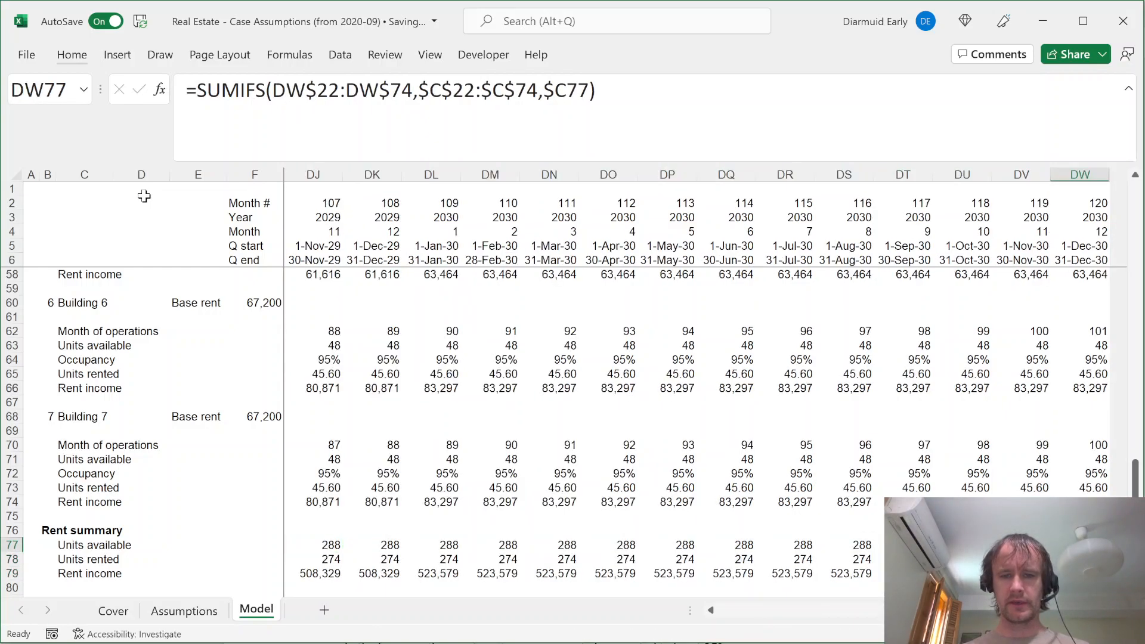
Review units available, units rented and rent income in summary rows 77 to 79 from month 1 to month 28
key(ctrl+Left)
key(Home)
key(Right)
key(Right)
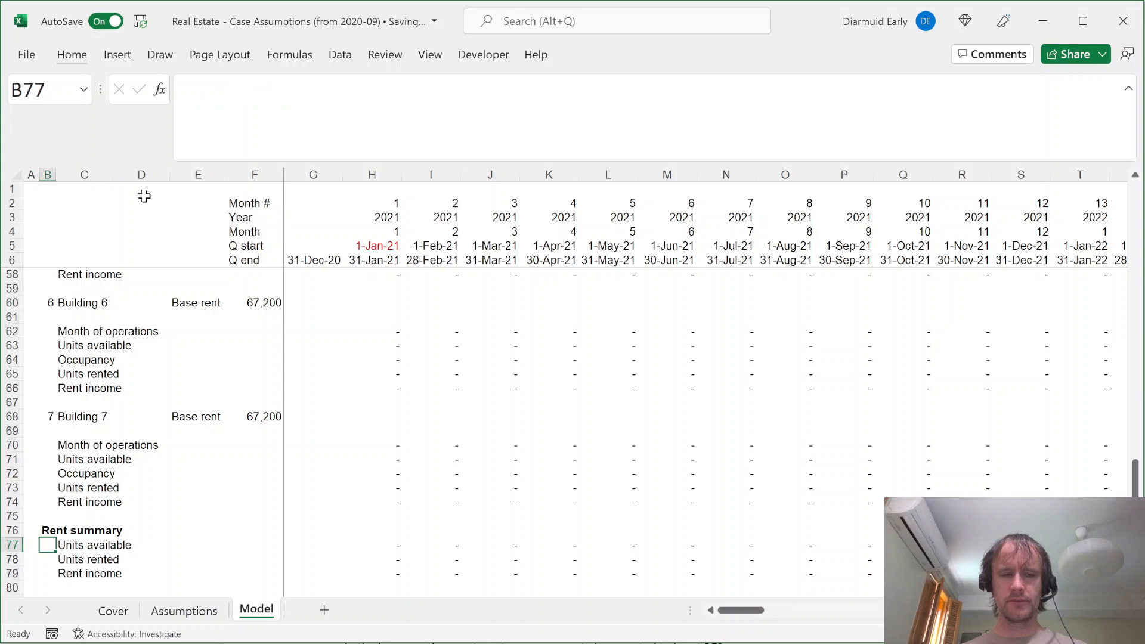
key(shift+space)
key(Down)
key(Right)
key(Right)
key(Right)
key(Right)
key(Right)
key(Right)
key(Right)
key(Right)
key(Right)
key(Right)
key(Right)
key(Right)
key(Right)
key(Right)
key(Right)
key(Right)
key(Right)
key(Right)
key(Right)
key(Right)
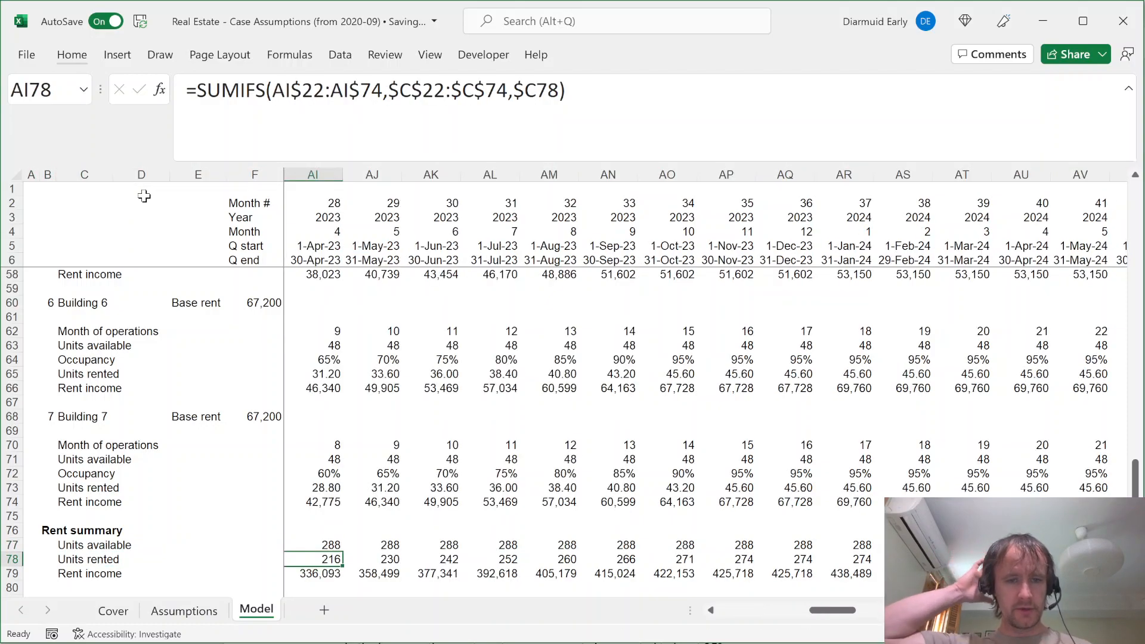
key(Up)
key(shift+space)
key(shift+Down)
key(shift+Down)
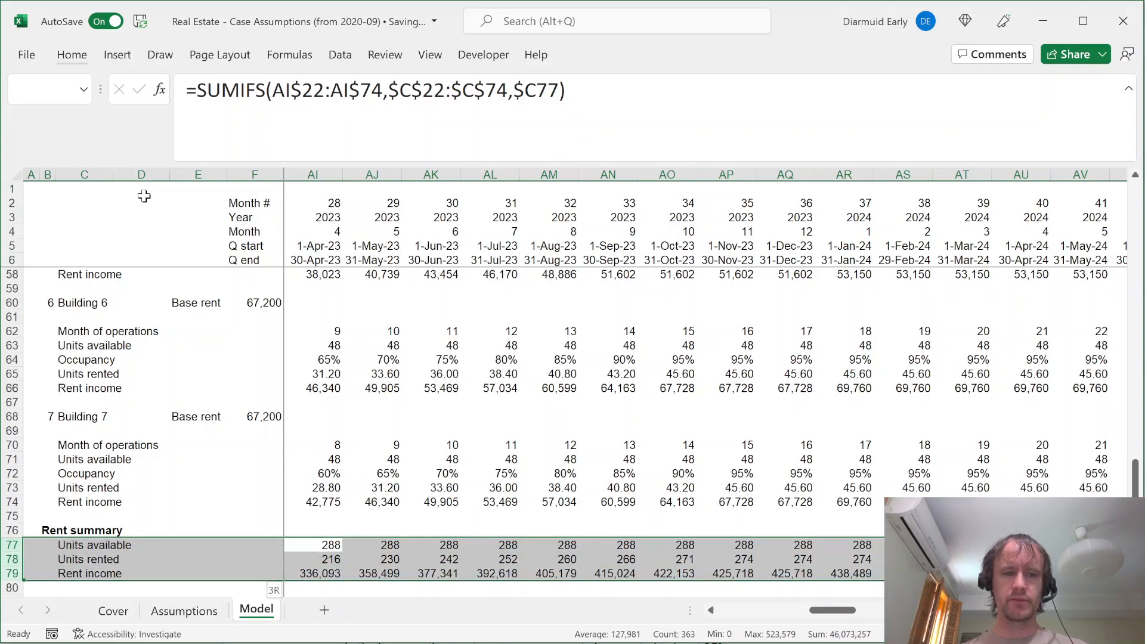
Review the month 28 figures in column AI from the rent summary back up through all the building blocks to Building 1
key(Up)
key(Up)
key(Up)
key(Up)
key(Up)
key(Up)
key(Up)
key(Up)
key(Up)
key(Up)
key(Up)
key(Up)
key(Up)
key(Up)
key(Up)
key(Up)
key(Up)
key(Up)
key(Up)
key(Up)
key(Up)
key(Up)
key(Up)
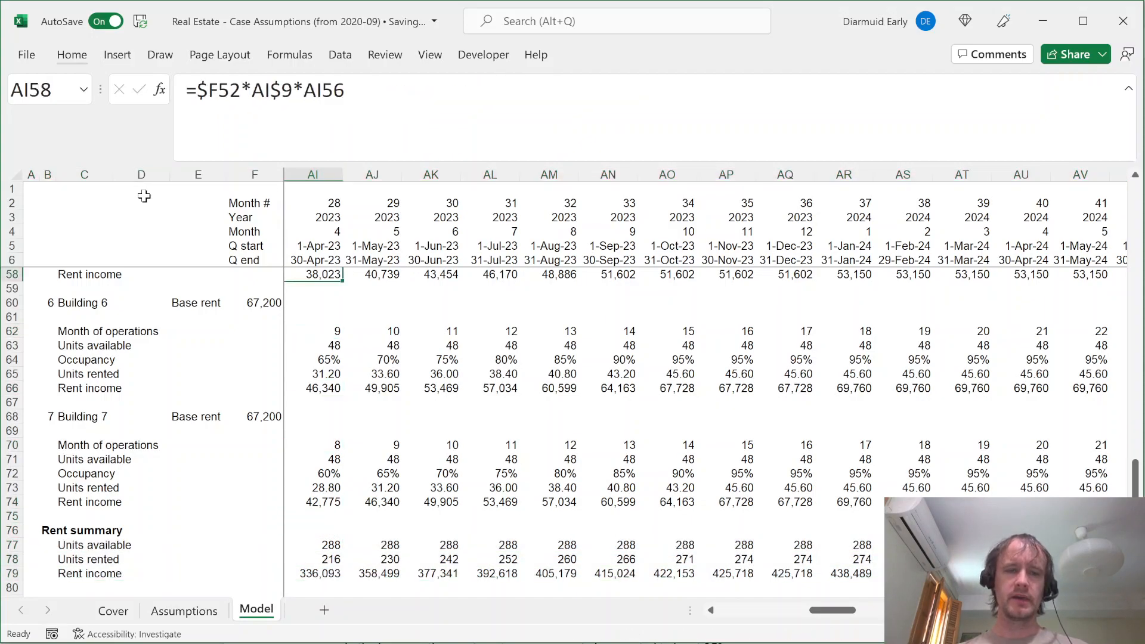
key(Up)
key(Up)
key(Up)
key(Up)
key(Up)
key(Up)
key(Up)
key(Up)
key(Up)
key(Up)
key(Up)
key(Up)
key(Up)
key(Up)
key(Up)
key(Up)
key(Up)
key(Up)
key(Up)
key(Up)
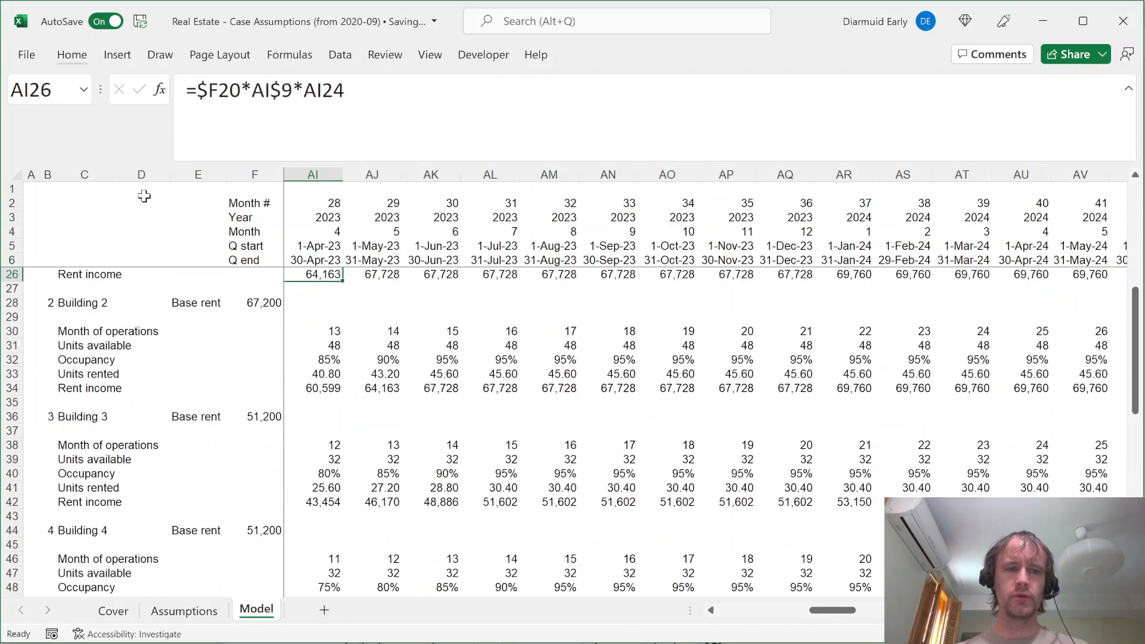
Examine Building 1's month of operations row around its opening in month 15, cell V22
key(Down)
key(Down)
key(Down)
key(Down)
key(Down)
key(Down)
key(Left)
key(Right)
key(ctrl+Left)
key(Right)
key(Right)
key(Right)
key(Right)
key(Right)
key(Right)
key(Right)
key(Right)
key(Right)
key(Right)
key(Right)
key(Right)
key(Right)
key(Right)
key(Right)
key(Right)
key(Right)
key(Right)
key(Right)
key(Right)
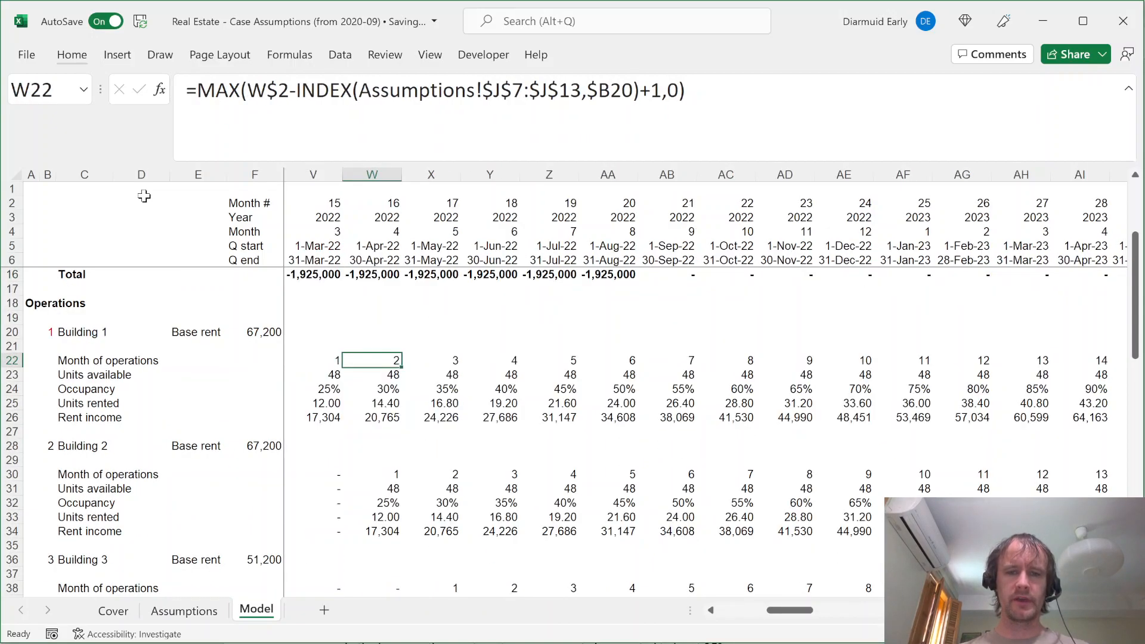
key(Left)
key(Left)
key(Left)
key(Left)
key(Left)
key(Left)
key(Left)
key(Left)
key(Left)
key(Left)
key(Left)
key(Left)
key(Left)
key(Left)
key(Left)
key(Left)
key(Right)
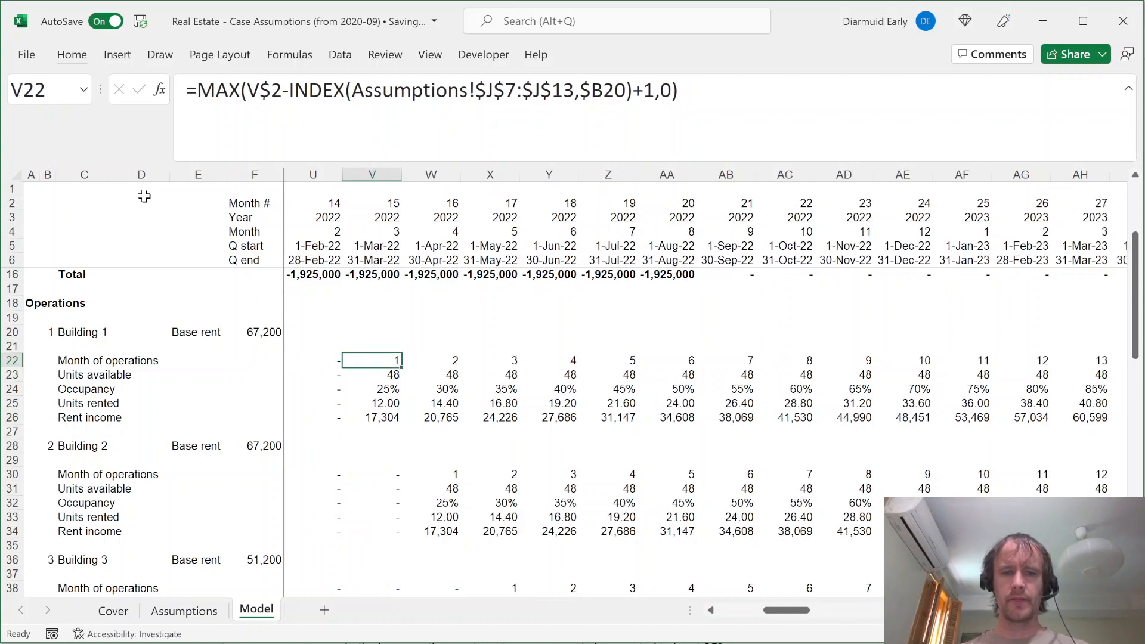
Check Building 1's units available, occupancy, units rented and rent income formulas for month 15 in V23:V26 against month 14
key(Down)
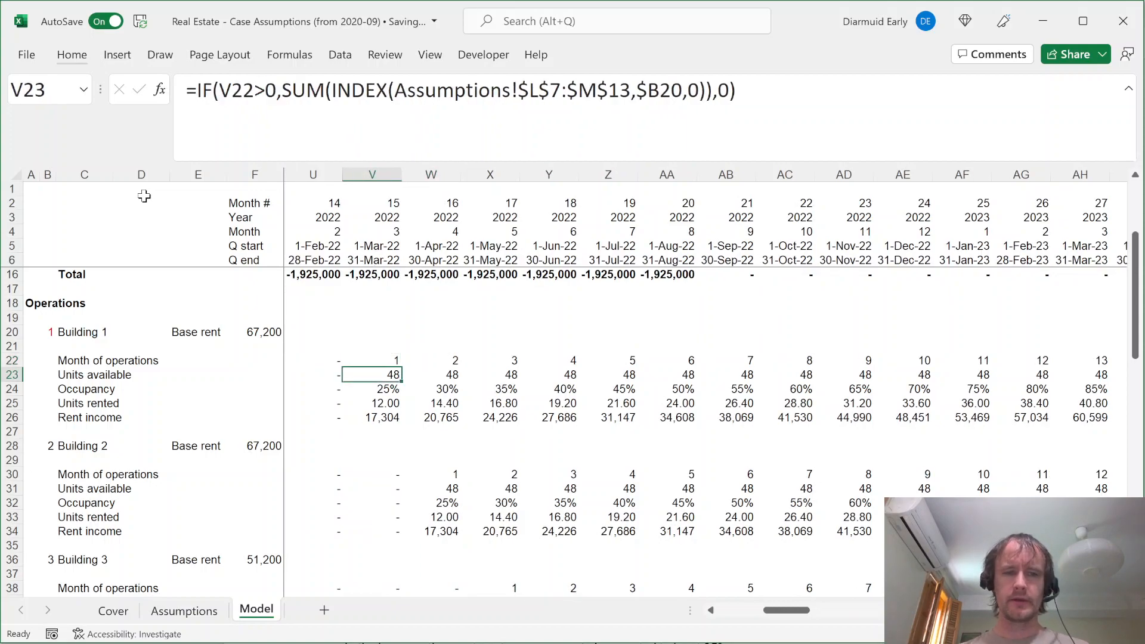
key(Up)
key(Left)
key(Down)
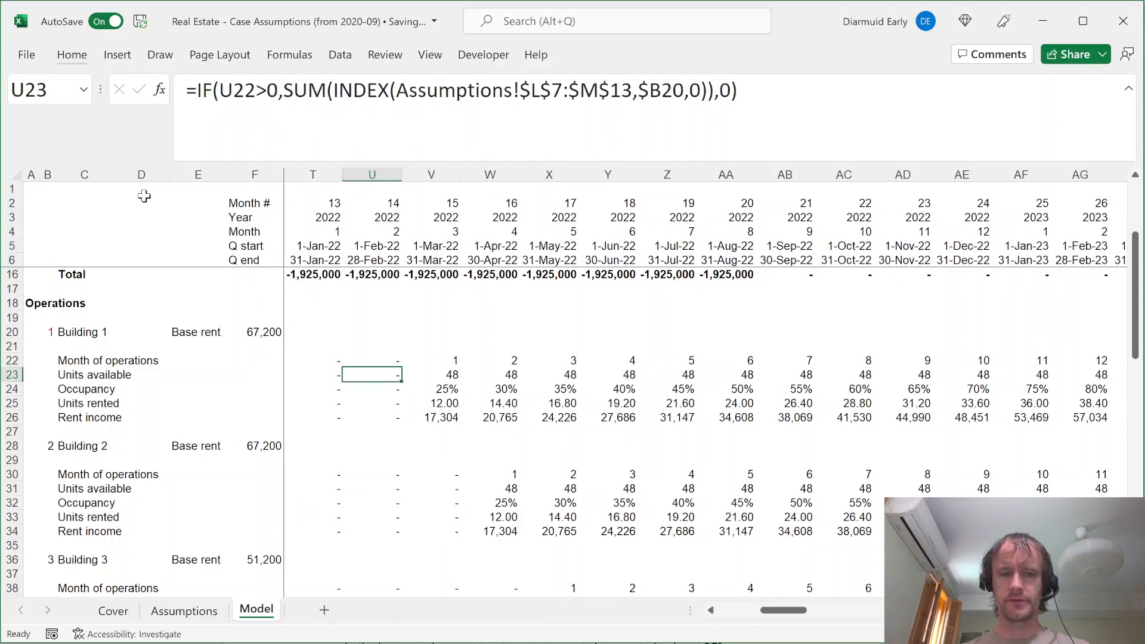
key(Right)
key(Down)
key(Down)
key(Up)
key(Up)
key(Down)
key(Down)
key(Down)
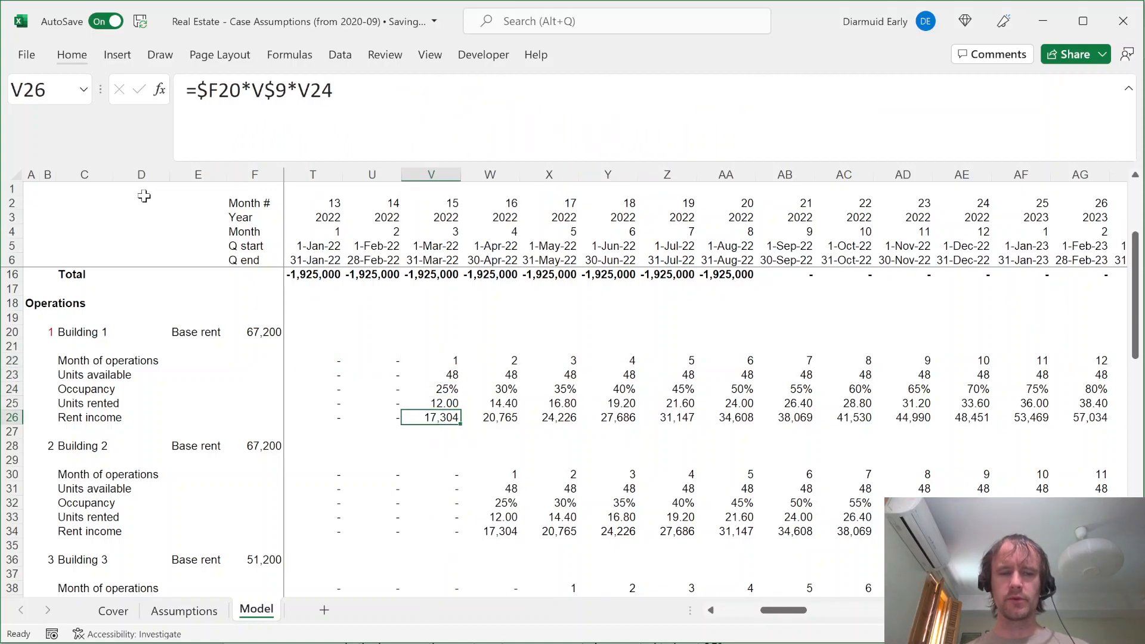
Examine Building 1's rows from month 1, together with its five line labels in C22:C26
key(ctrl+Left)
key(Home)
key(Right)
key(Right)
key(Right)
key(Right)
key(Right)
key(Right)
key(Right)
key(Right)
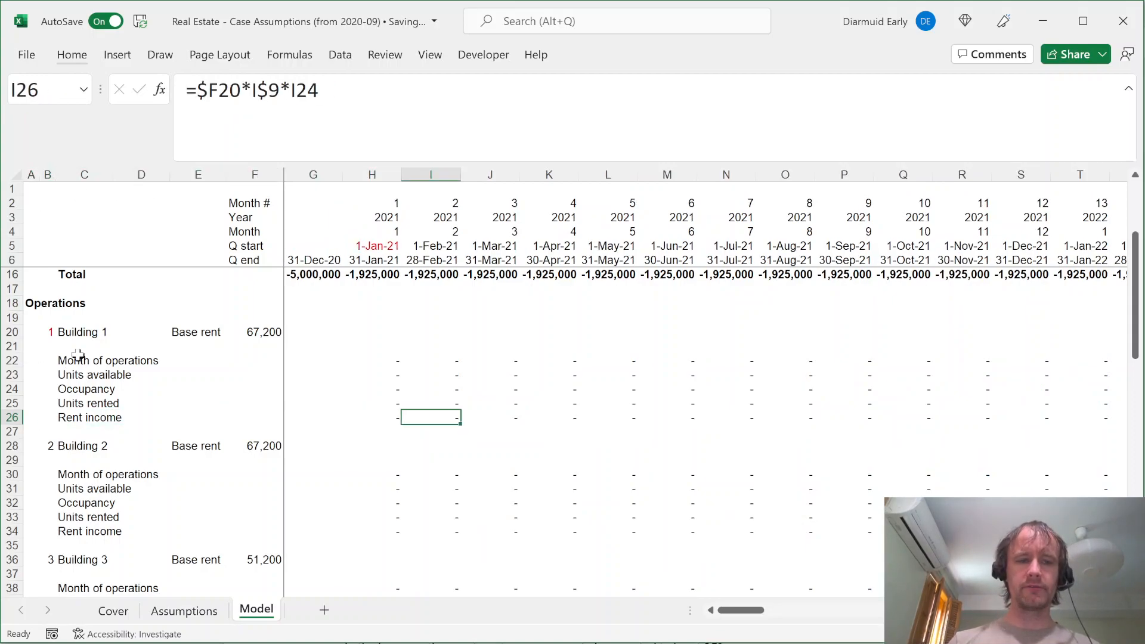
drag(77, 359, 82, 420)
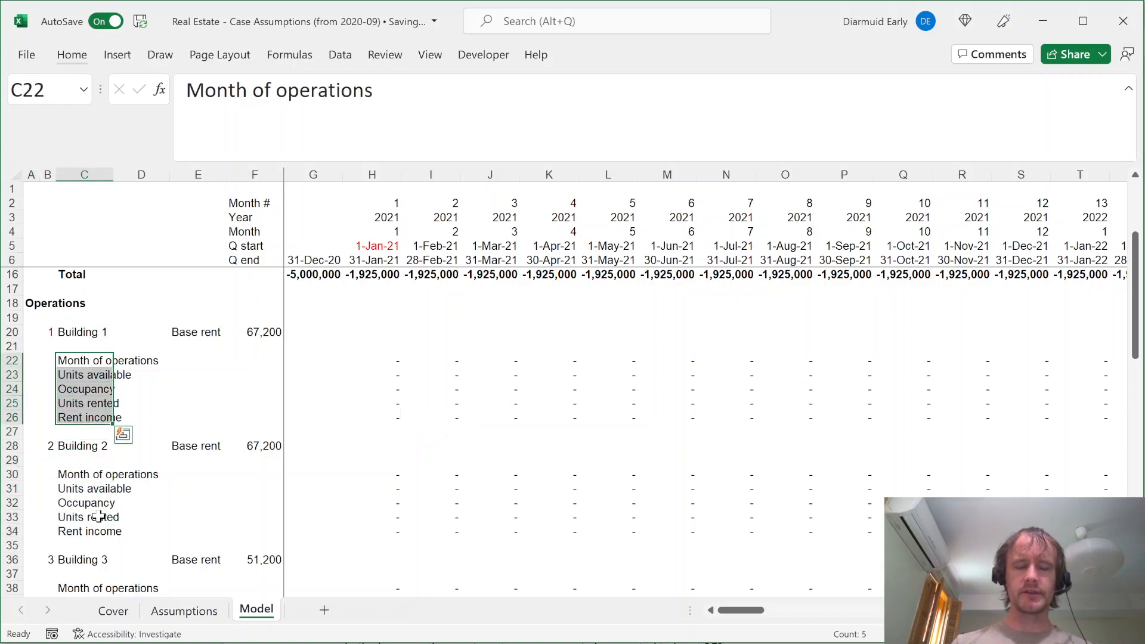
Add a bold "Opex" heading in B81, two rows below the rent summary on the Model sheet
key(Page_Down)
key(Page_Down)
key(Down)
key(Down)
key(Down)
key(Down)
key(Down)
key(Down)
key(Down)
key(Down)
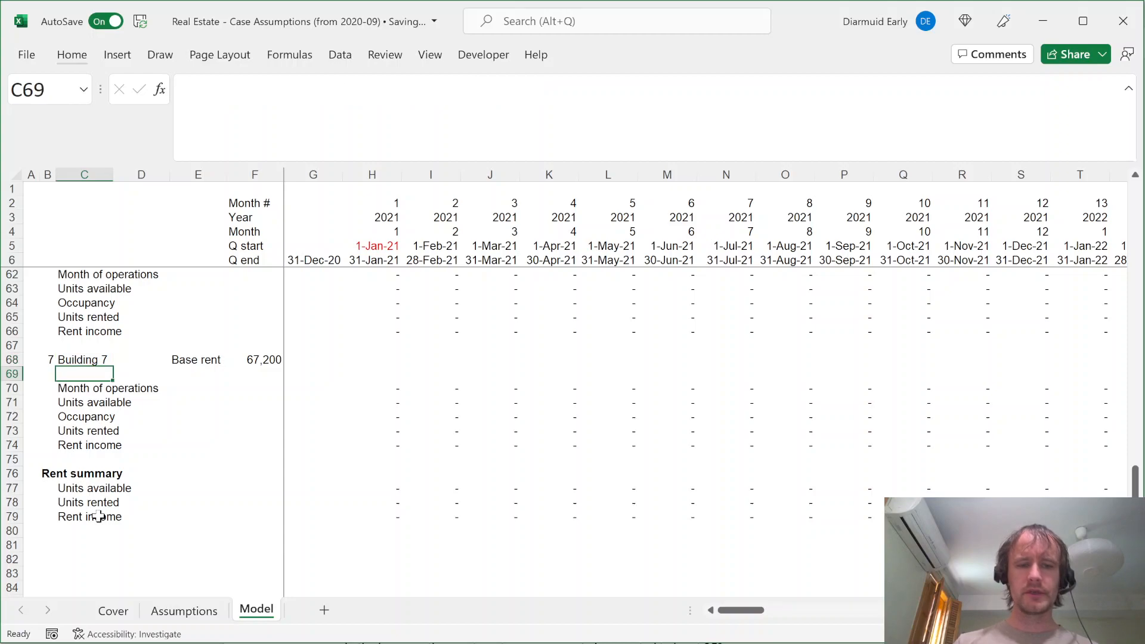
key(Down)
key(Down)
key(Down)
key(Down)
key(Down)
key(Left)
key(ctrl+Page_Up)
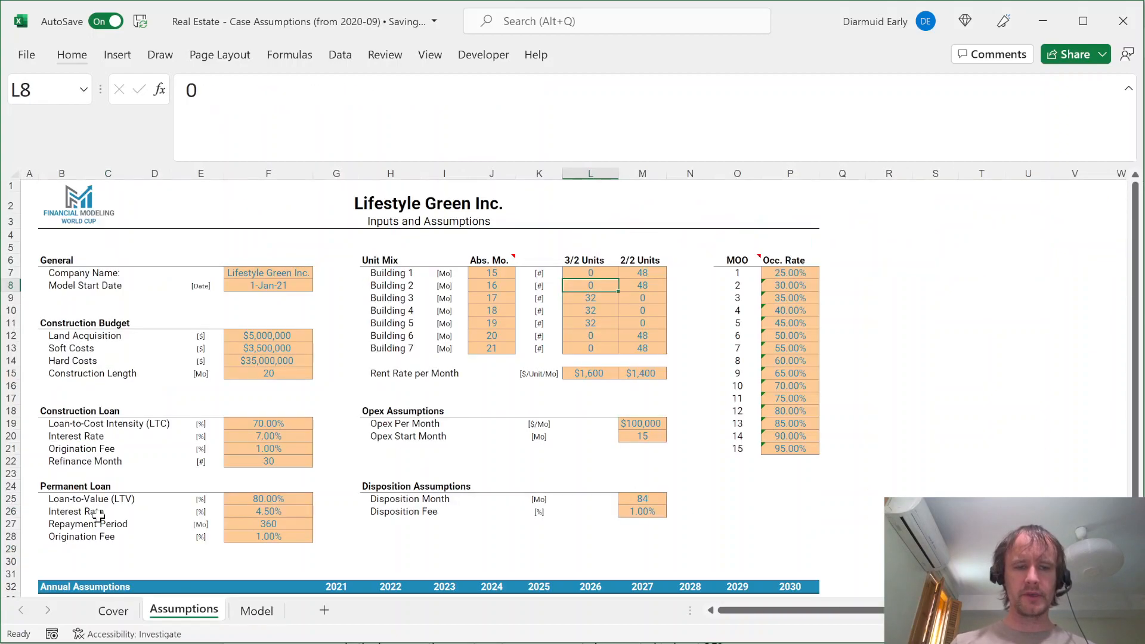
key(ctrl+Page_Down)
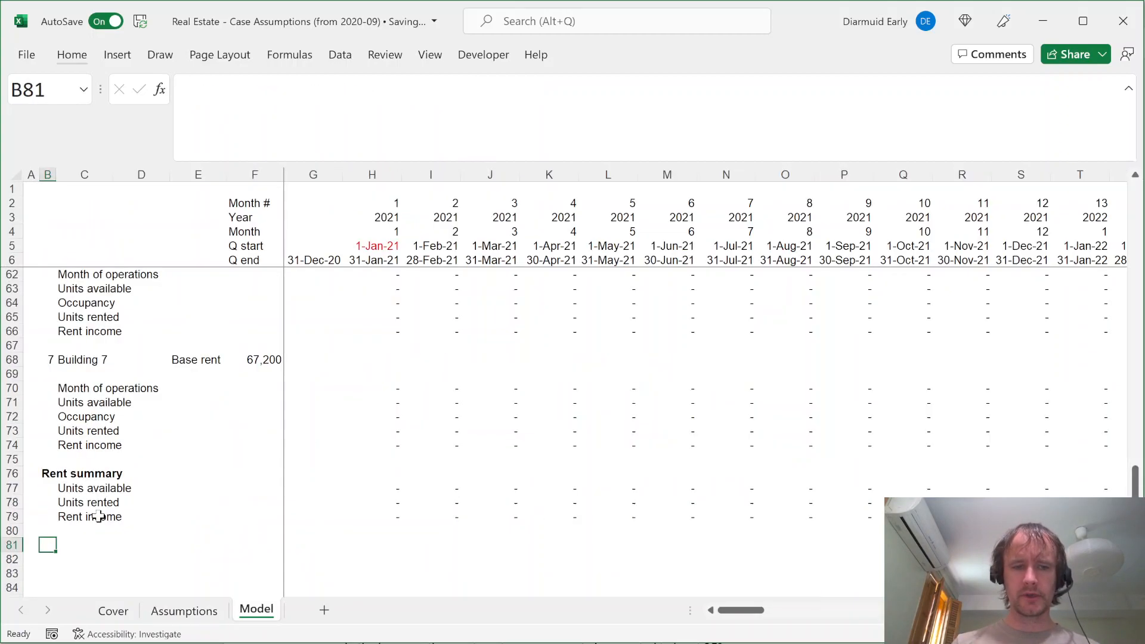
key(Left)
key(Right)
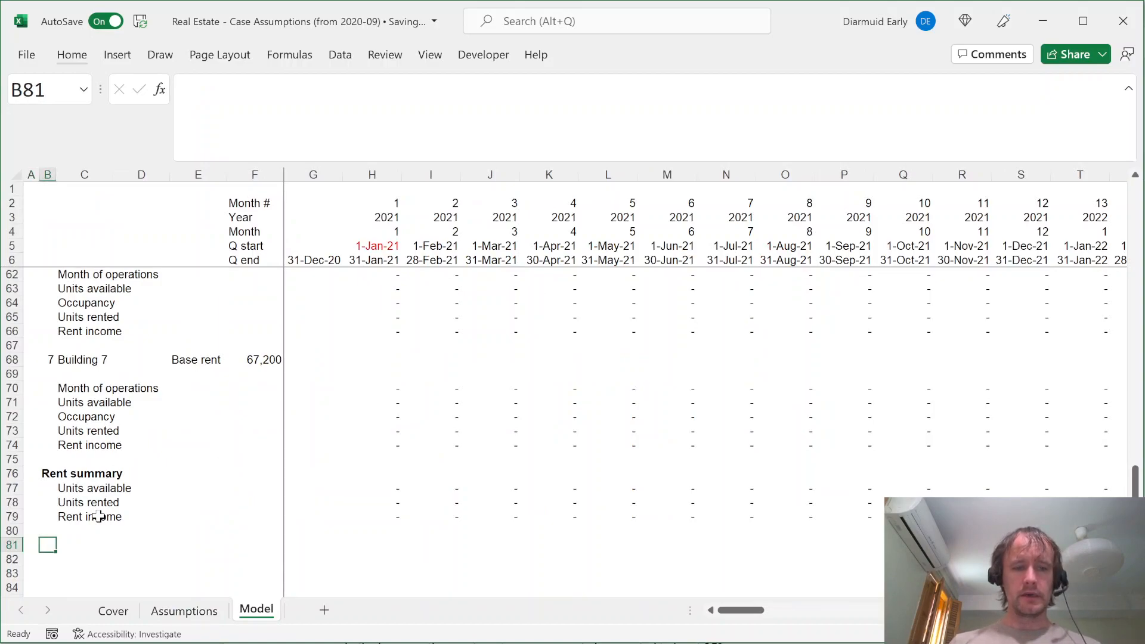
text(Ope)
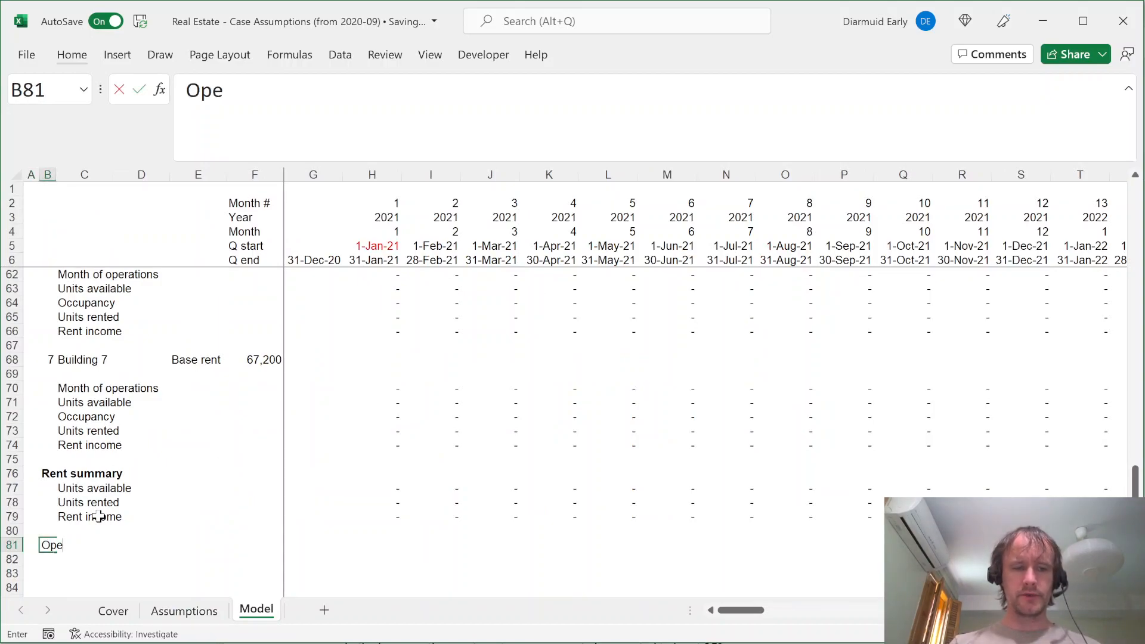
text(x)
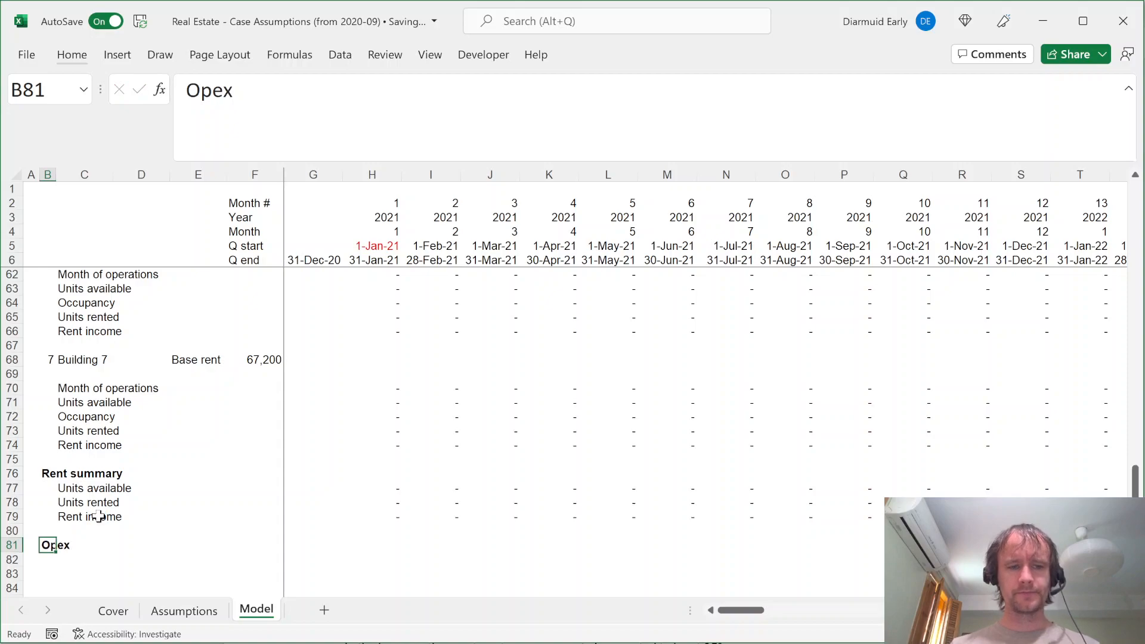
key(Return)
Examine the opex per month and opex start month inputs in M19:M20 of the Assumptions sheet
key(ctrl+Page_Up)
key(Down)
key(Down)
key(Down)
key(Down)
key(Down)
key(Down)
key(Down)
key(Down)
key(Down)
key(Down)
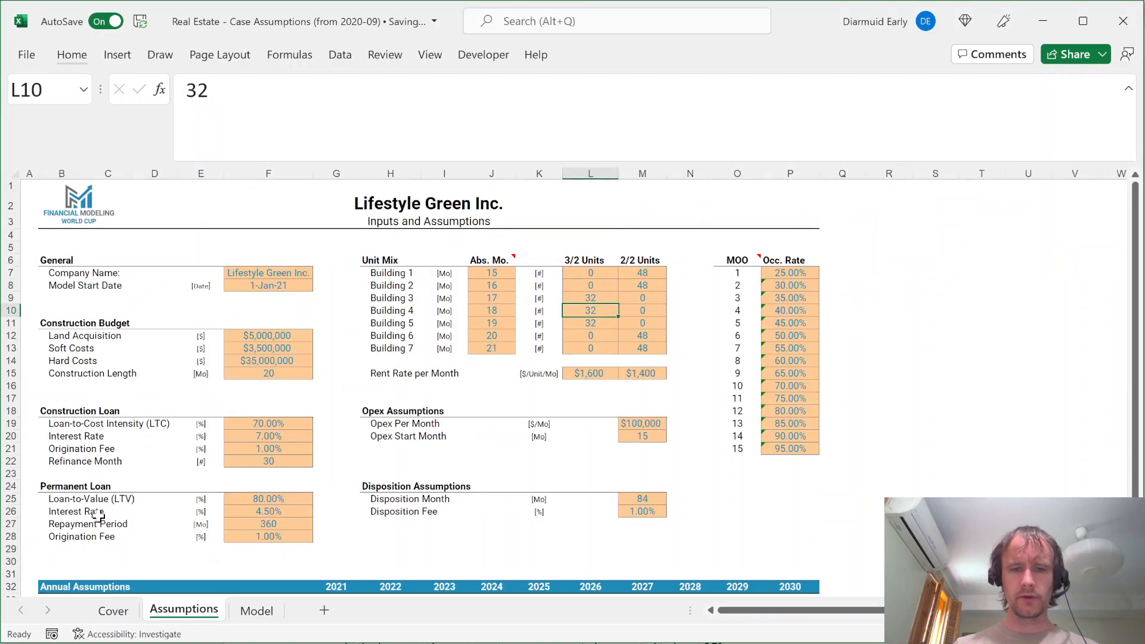
key(Right)
key(Down)
key(Down)
key(Up)
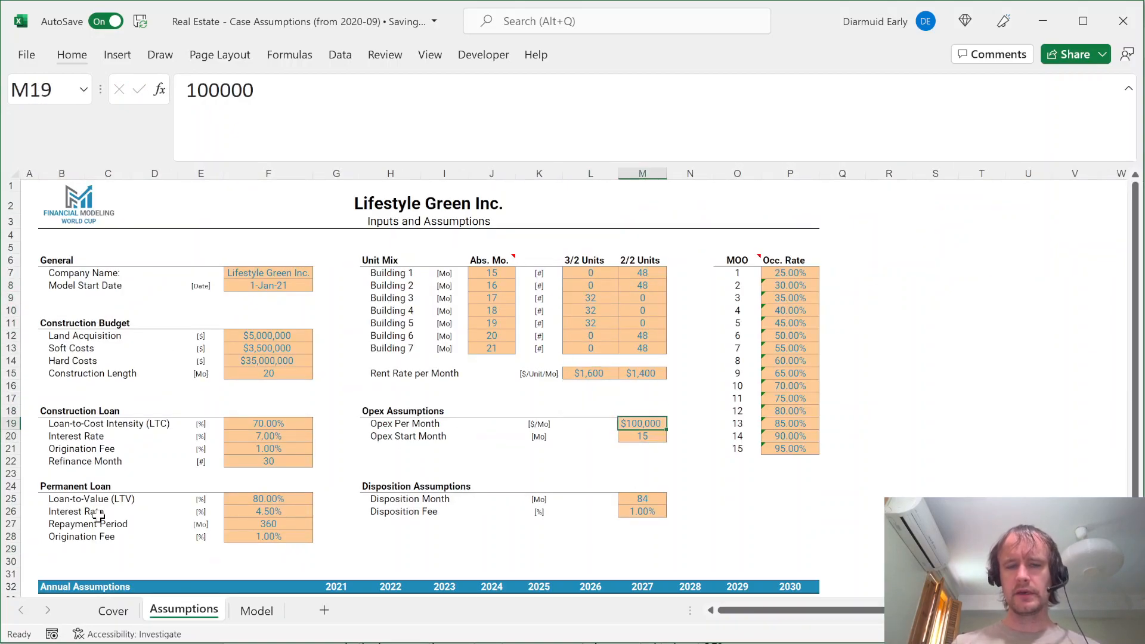
Start the Opex formula in H81 of the Model sheet as the negative of opex per month, -Assumptions!$M$19
key(ctrl+Page_Down)
key(Right)
key(Right)
key(Right)
key(Right)
key(Right)
key(Right)
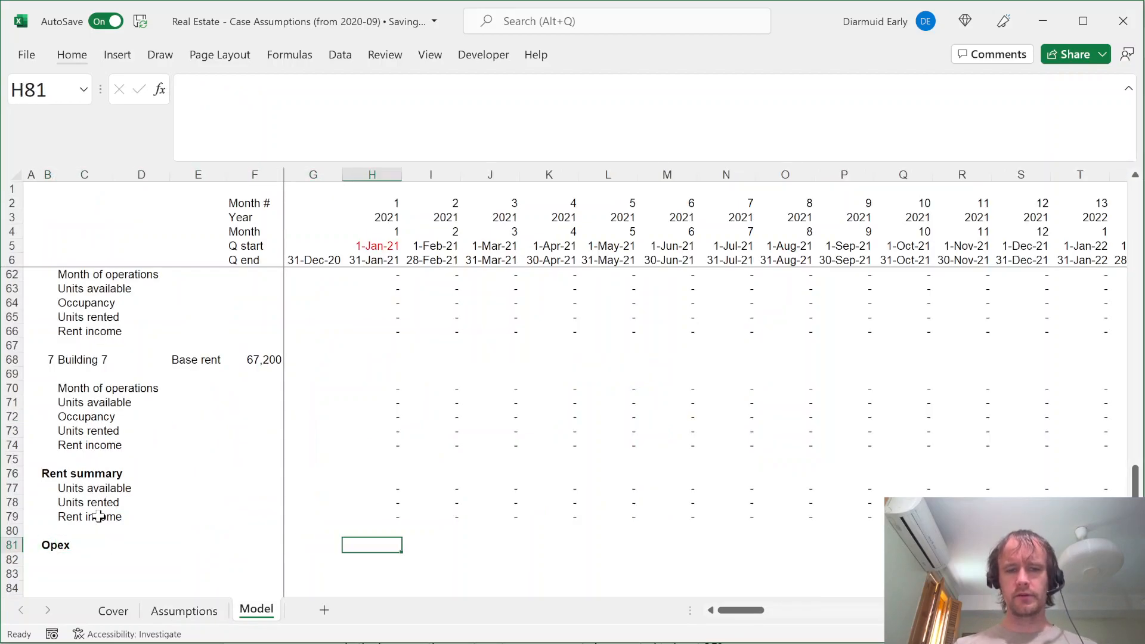
text(=-)
key(ctrl+Page_Up)
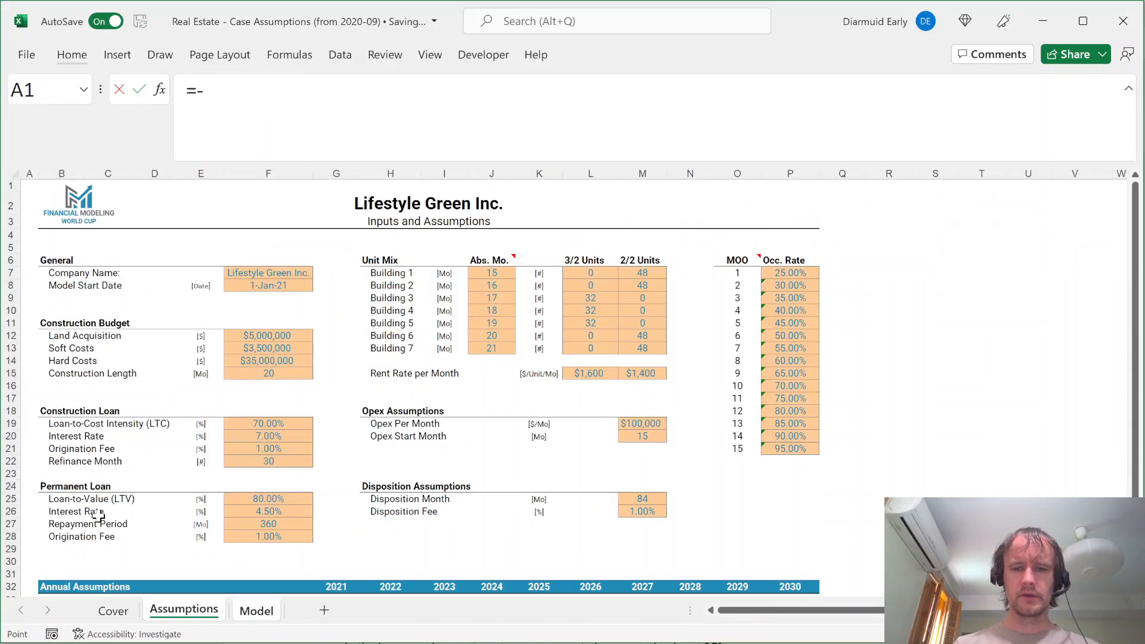
click(636, 424)
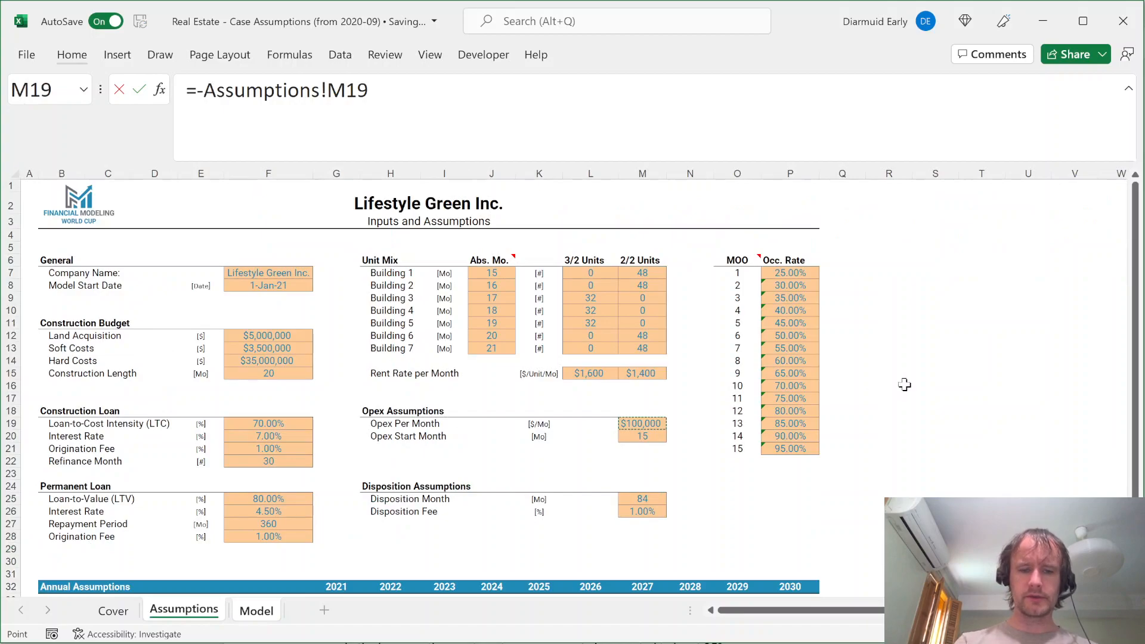
key(F4)
text(*()
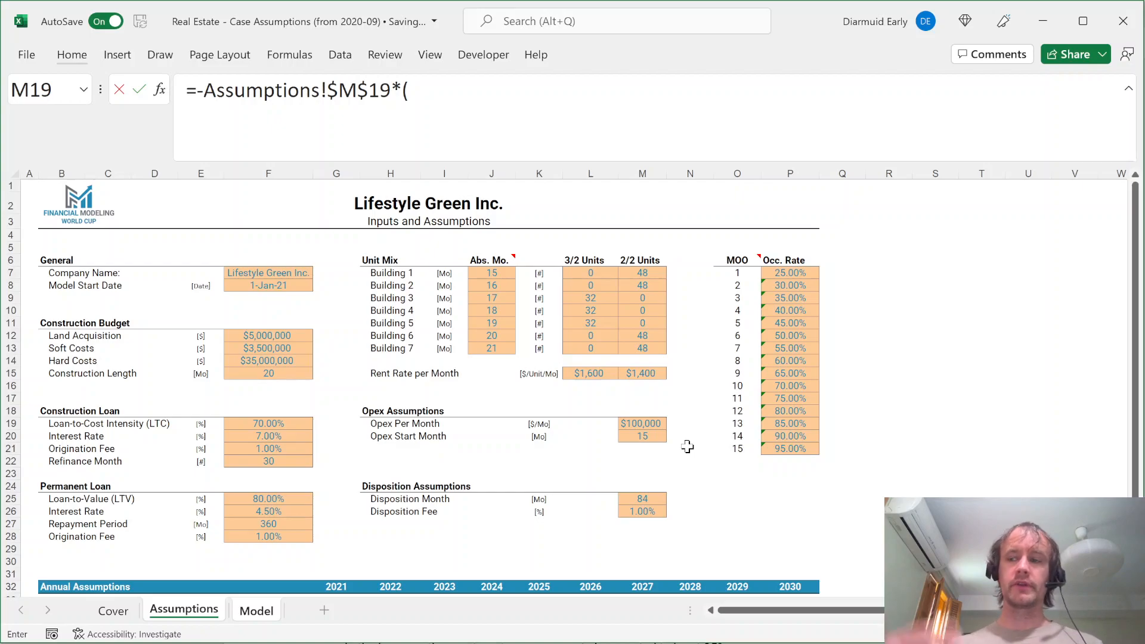
Remove the trailing multiplication and wrap the Opex amount as the true result of an IF function, leaving its test empty
key(BackSpace)
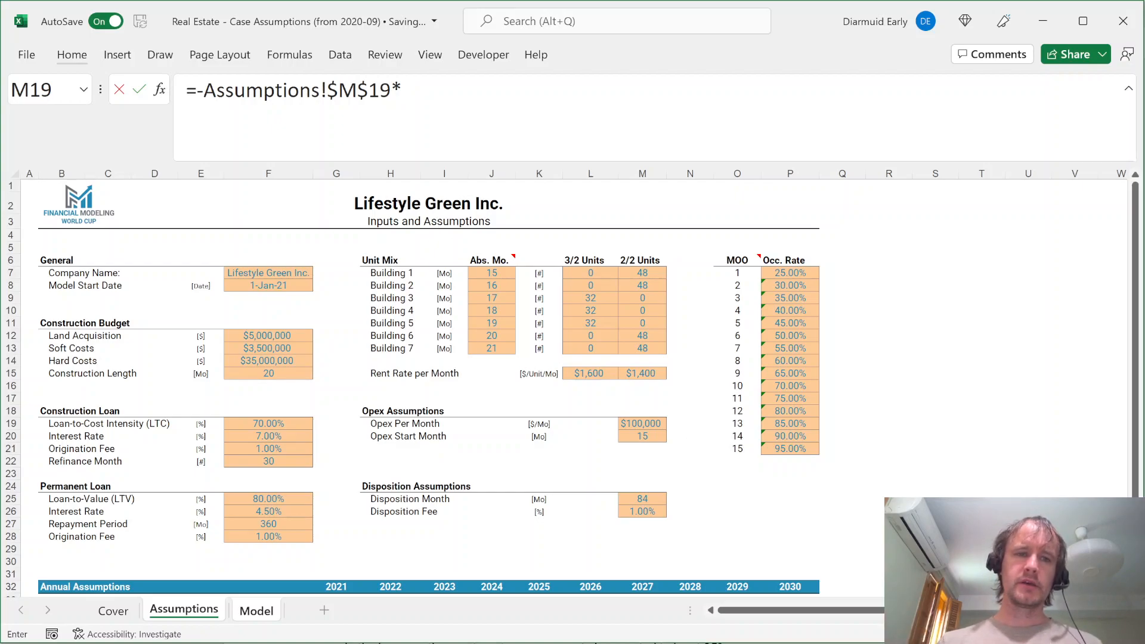
click(197, 90)
key(End)
key(BackSpace)
key(Home)
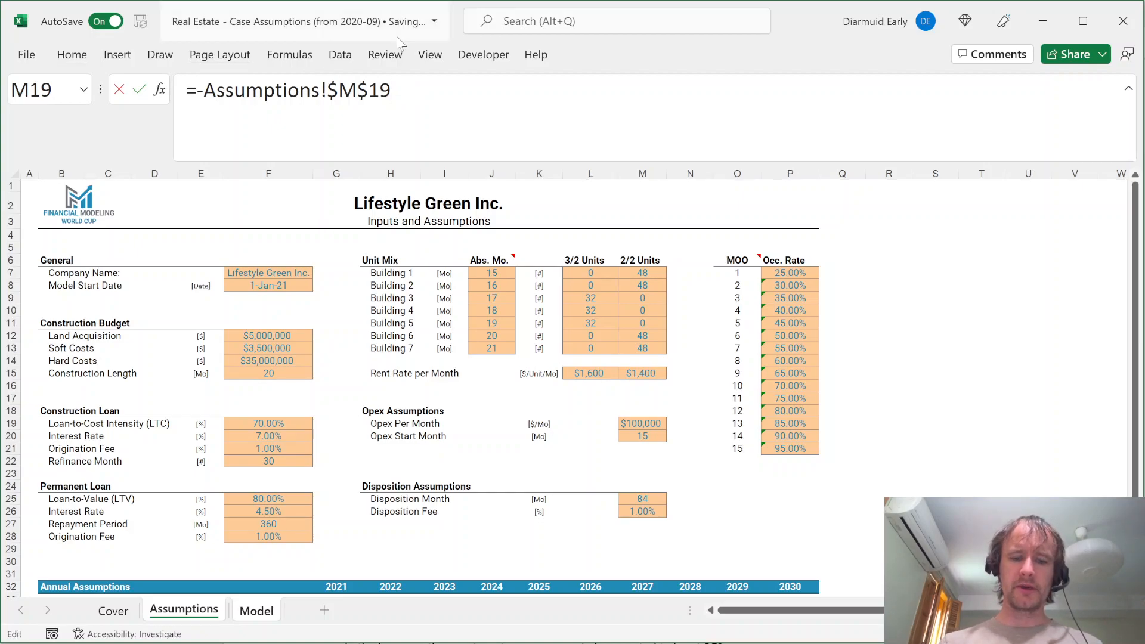
text(IF()
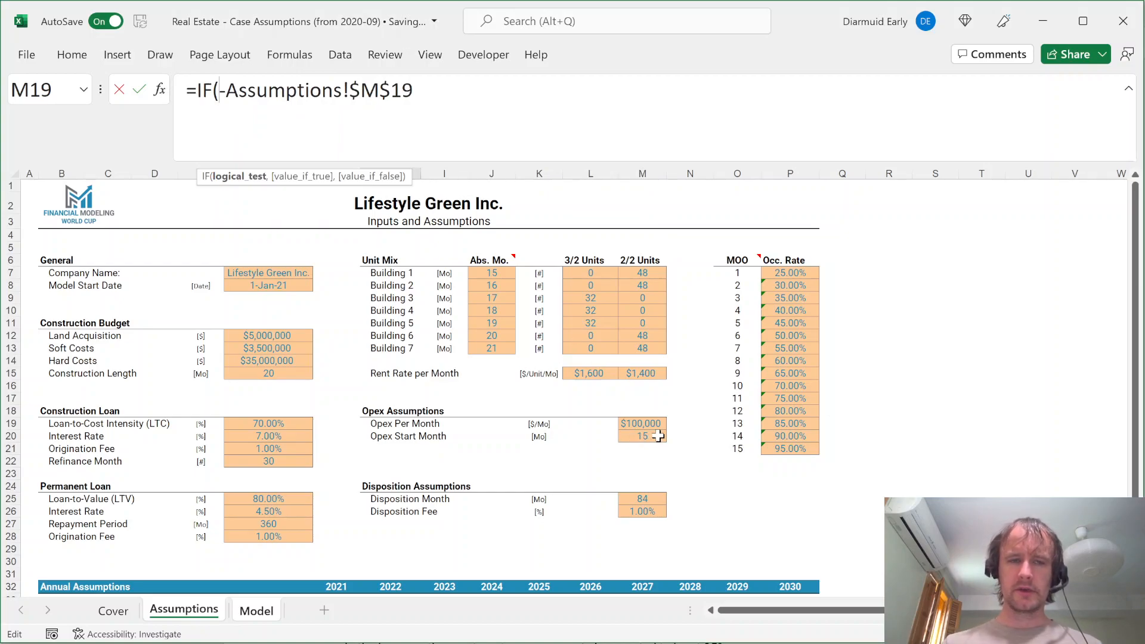
key(super)
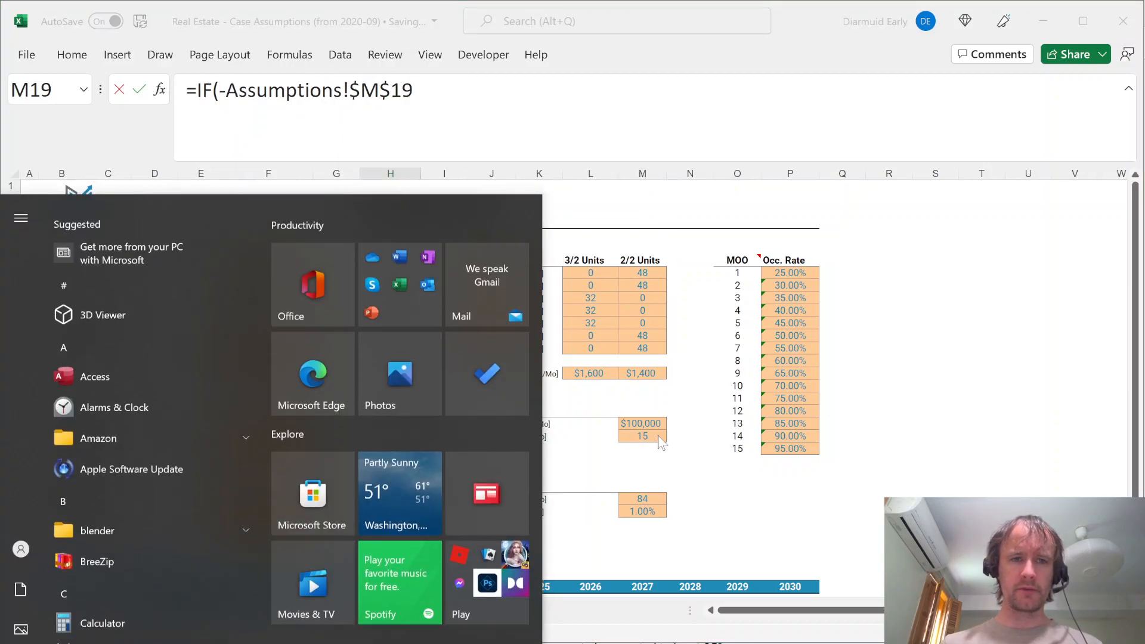
key(super)
key(alt+Return)
text(,)
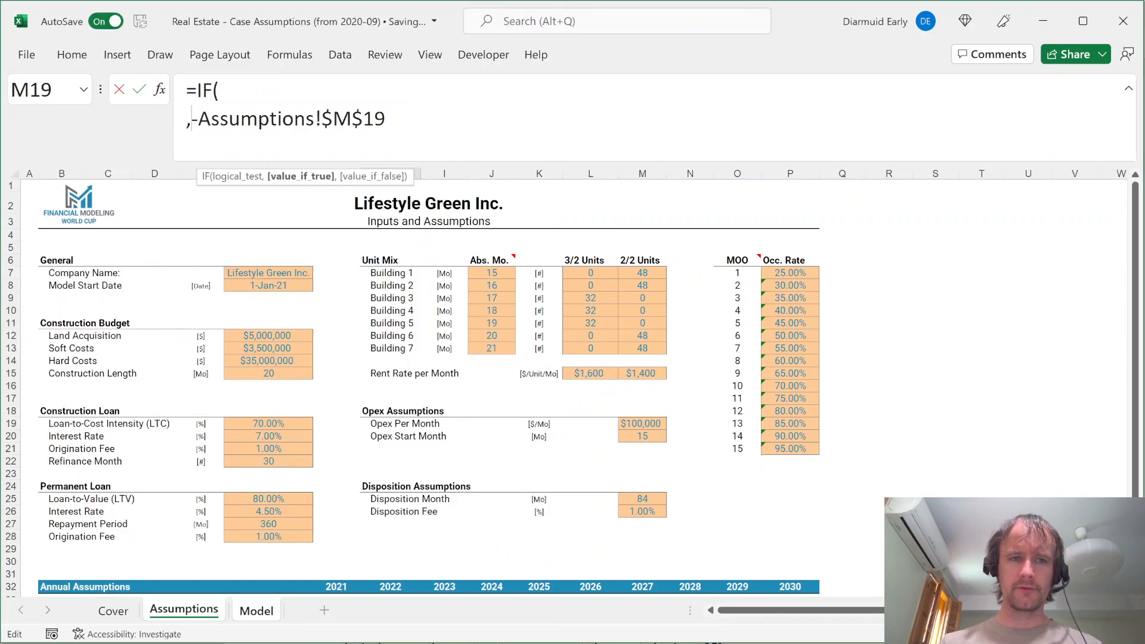
Fill in the IF test so the month number is compared with the opex start month: H$2>=Assumptions!$M$20
click(219, 90)
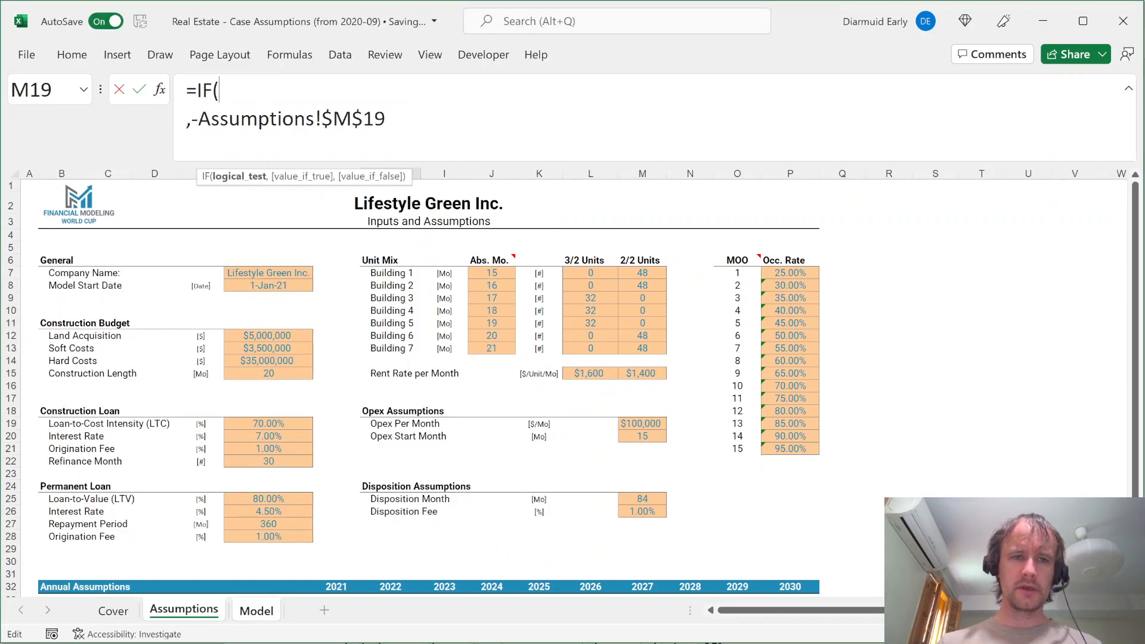
text(<=)
key(BackSpace)
key(BackSpace)
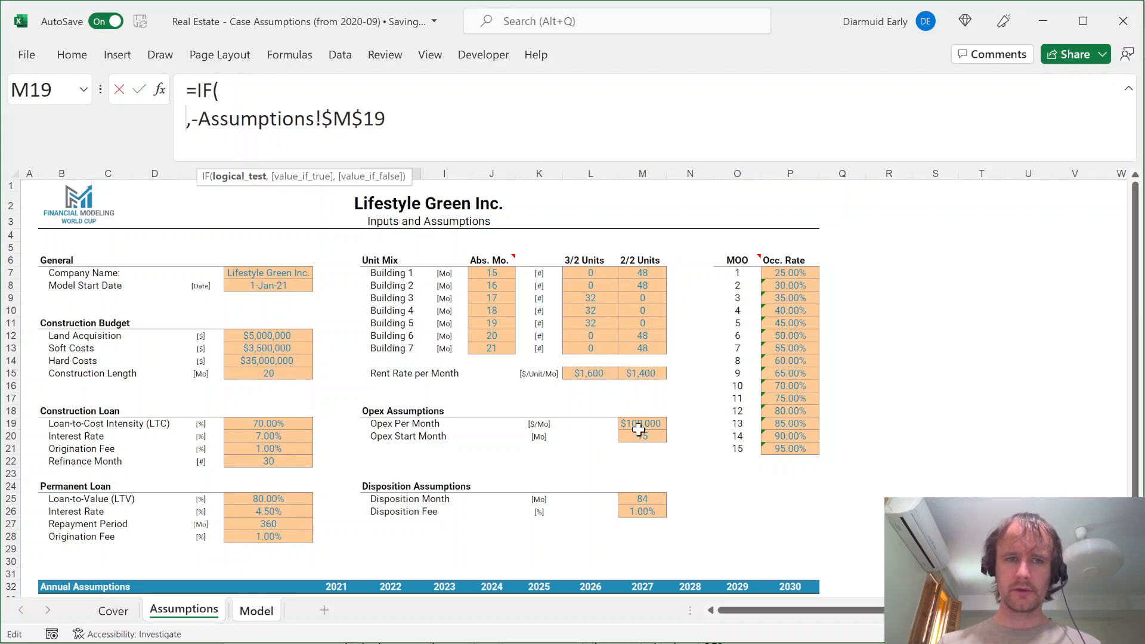
text(>=)
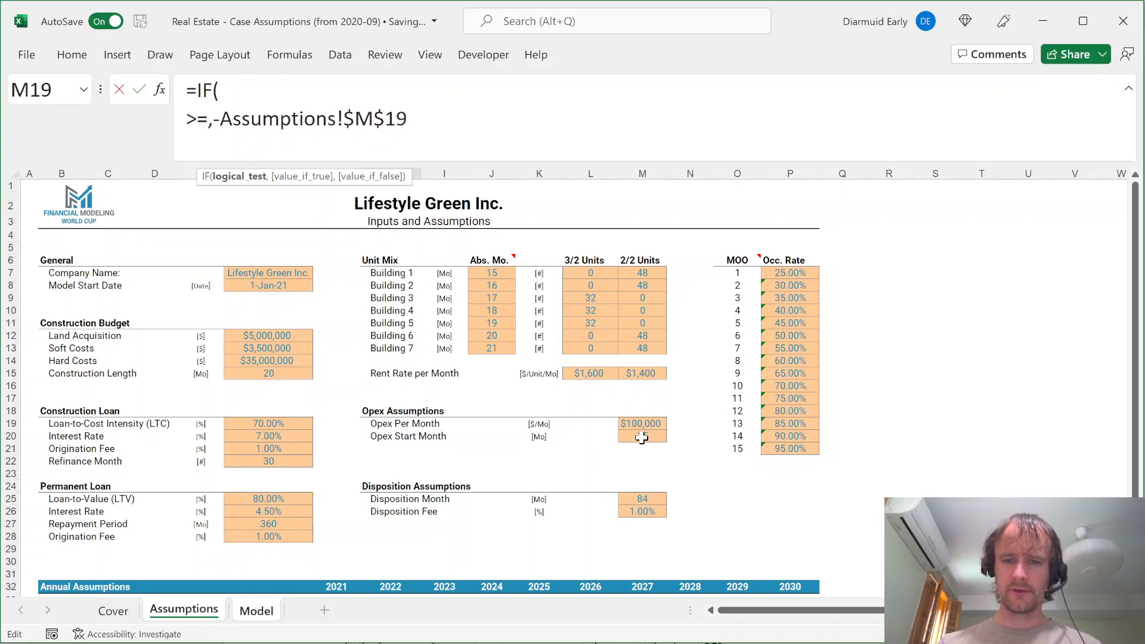
click(641, 437)
key(F4)
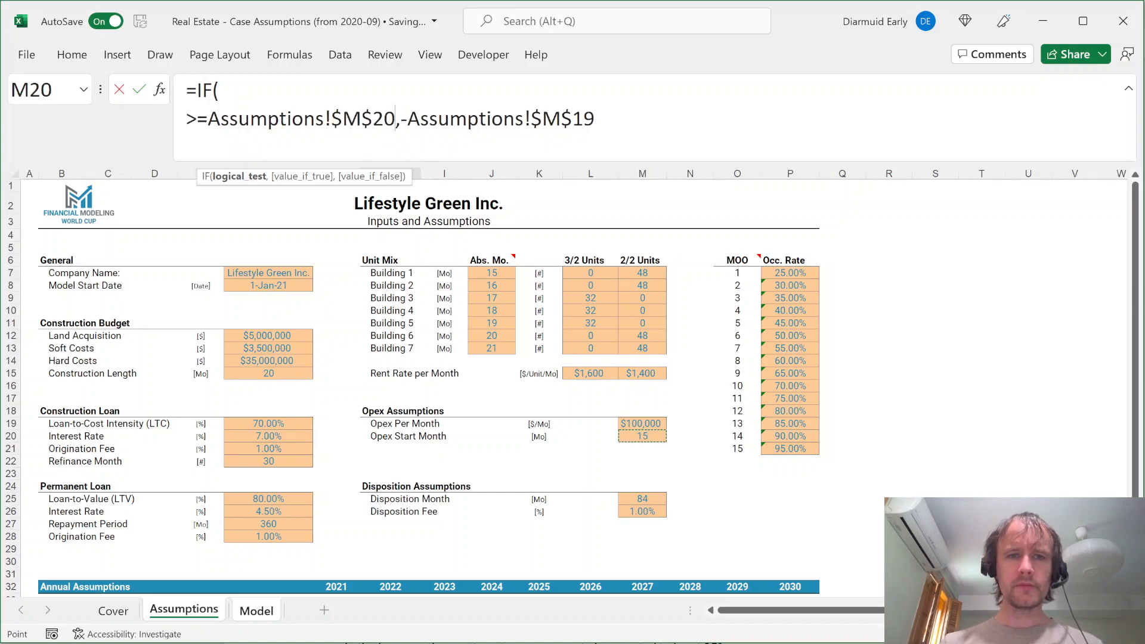
click(219, 91)
key(ctrl+Page_Down)
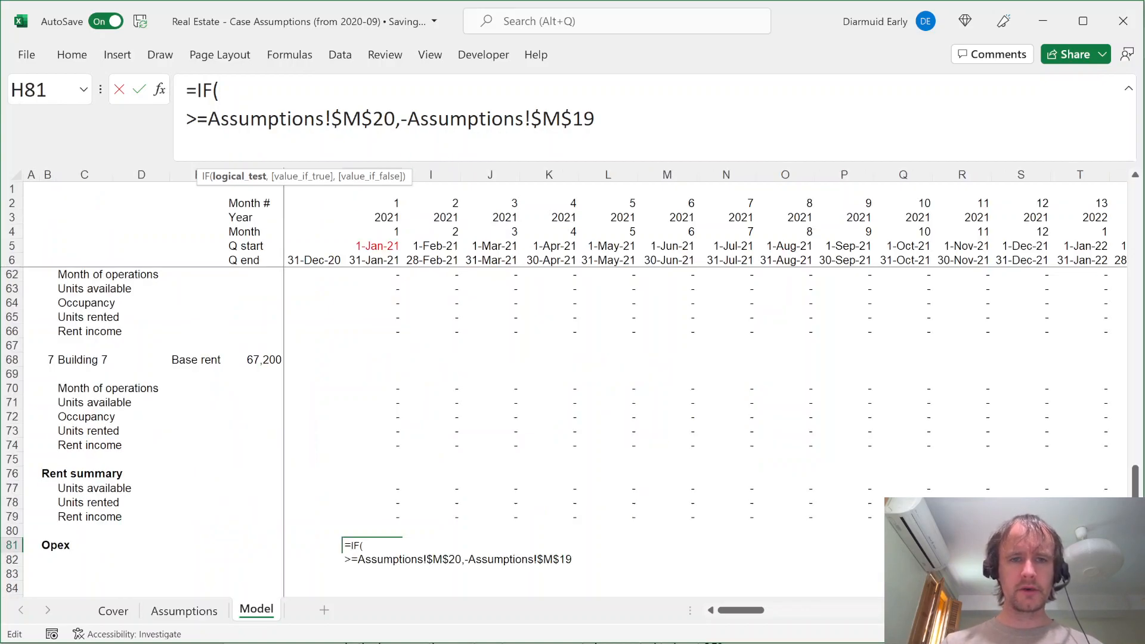
drag(391, 177, 321, 215)
text(H$2)
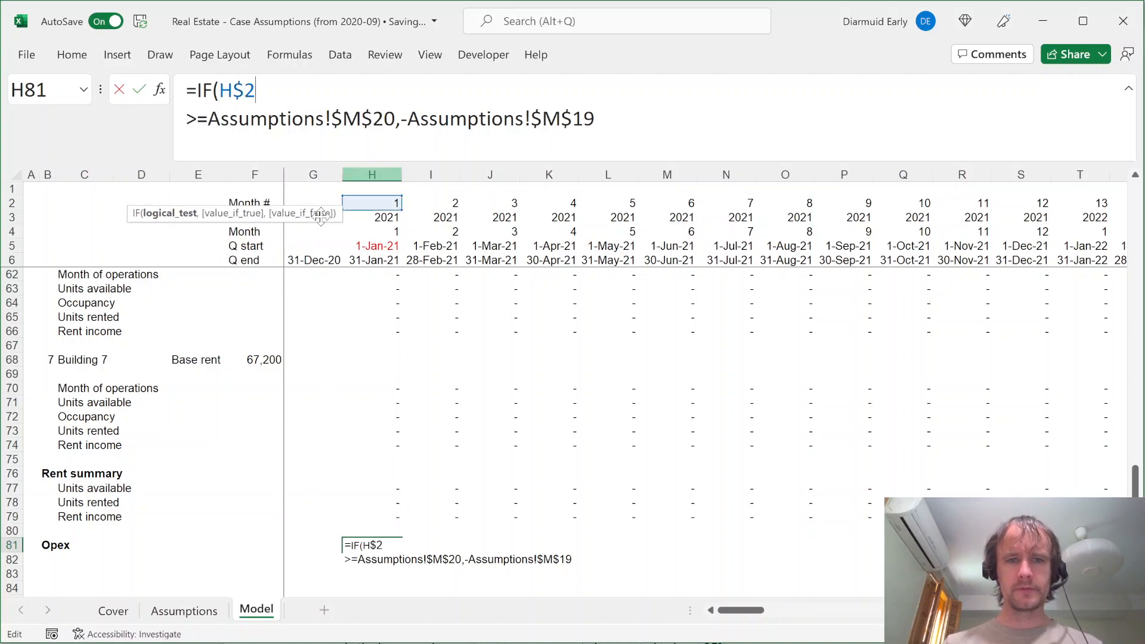
key(Delete)
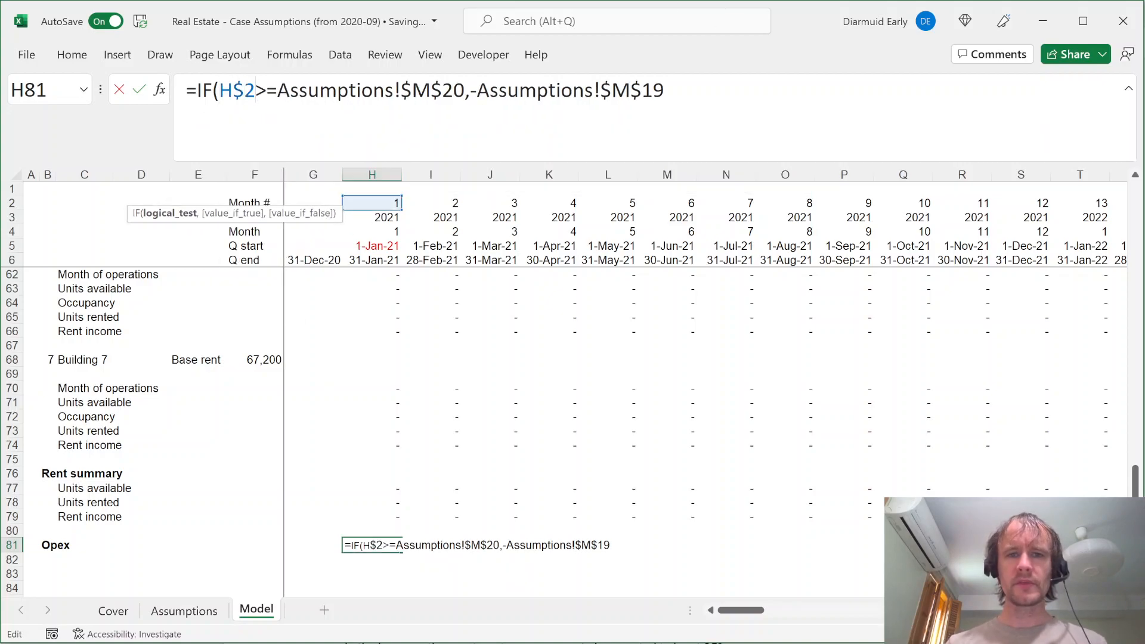
Multiply the opex amount by the cost index H$10, return 0 otherwise, and enter the formula in H81
key(End)
text(*)
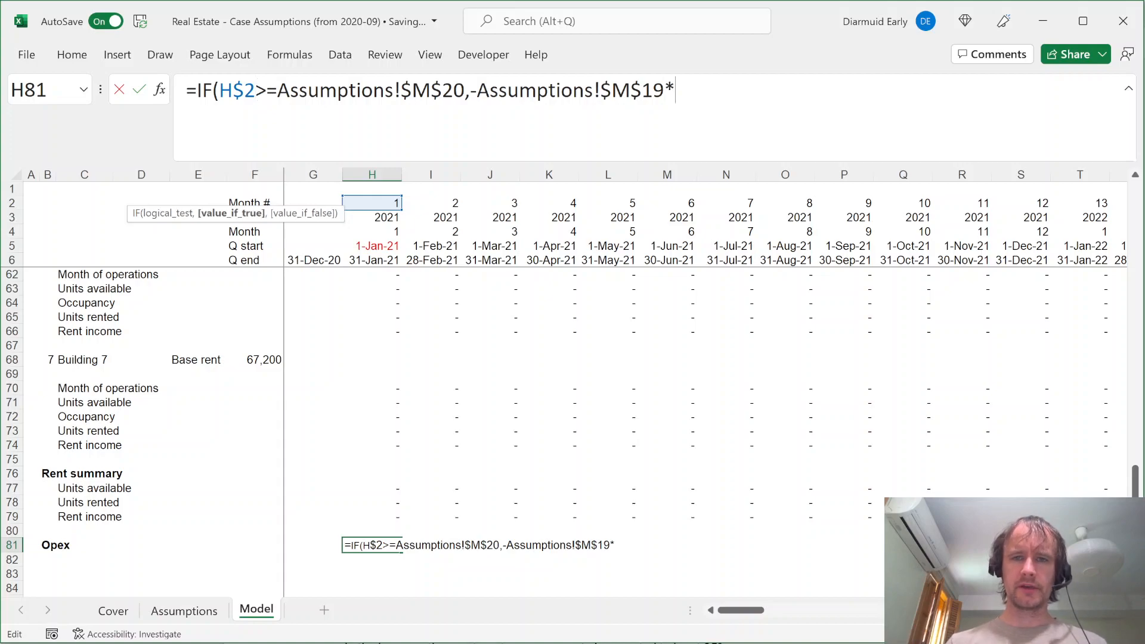
drag(1137, 480, 1137, 179)
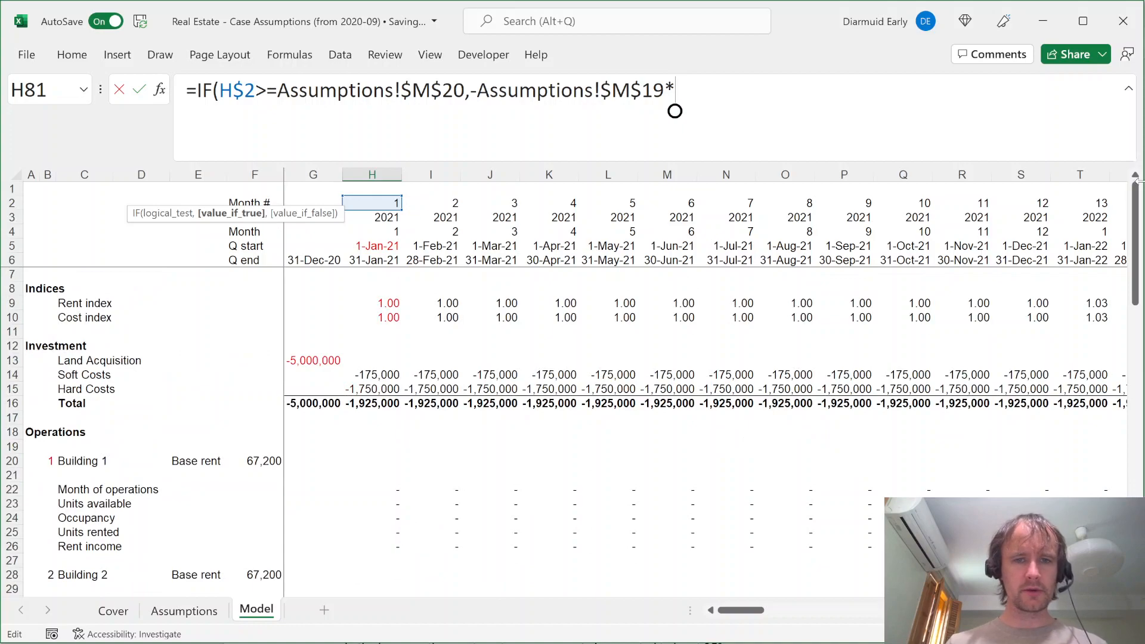
text(H)
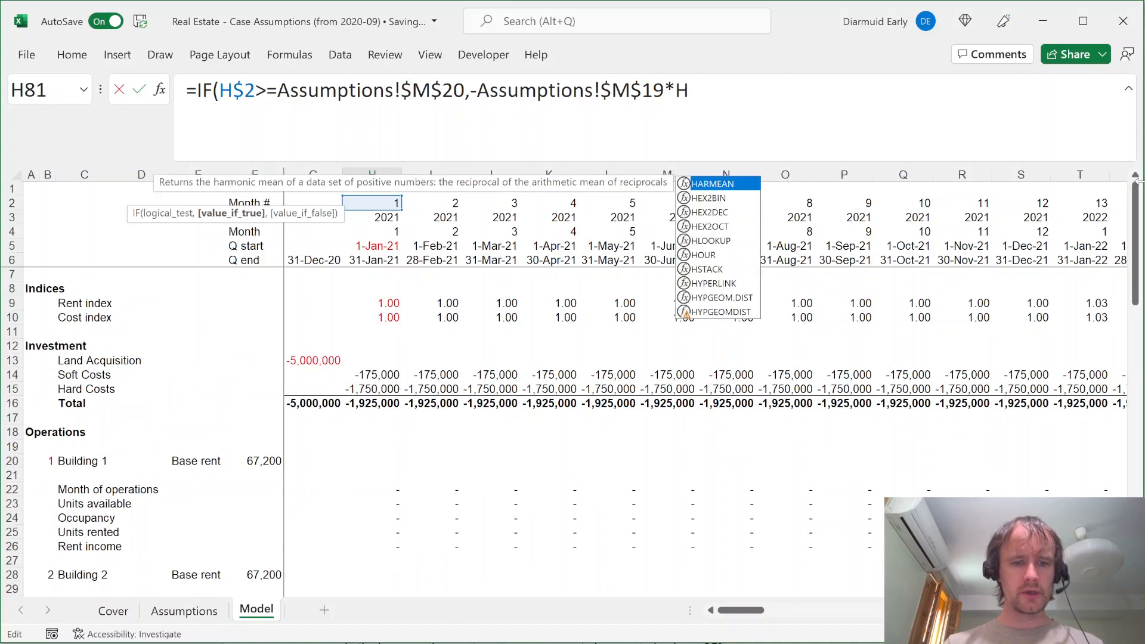
text($10))
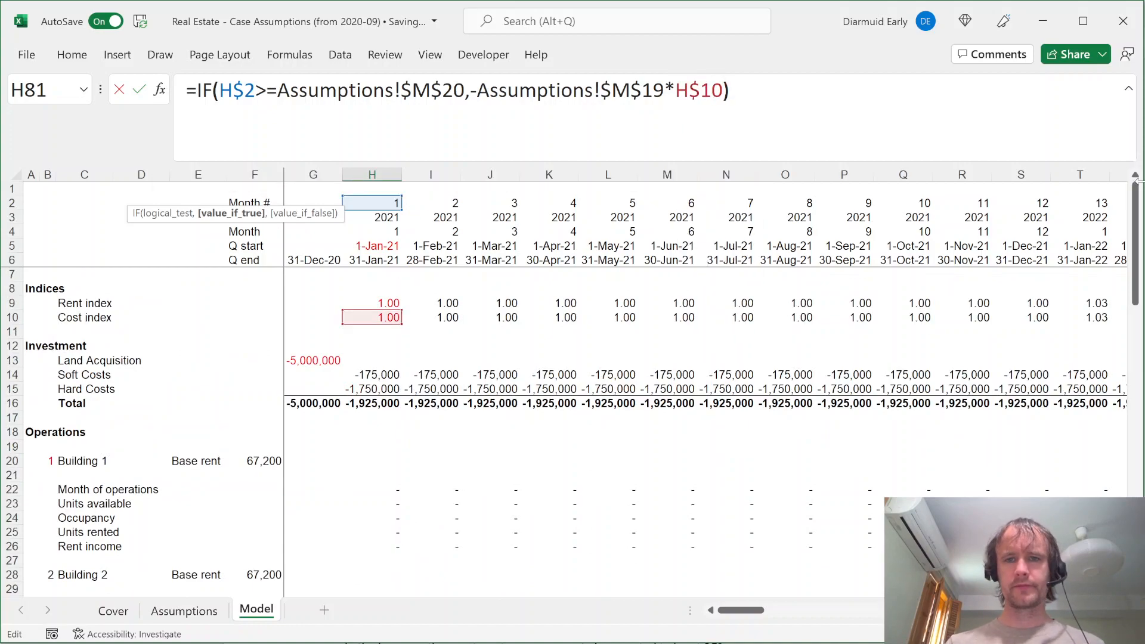
key(BackSpace)
text(,0)
key(ctrl+Return)
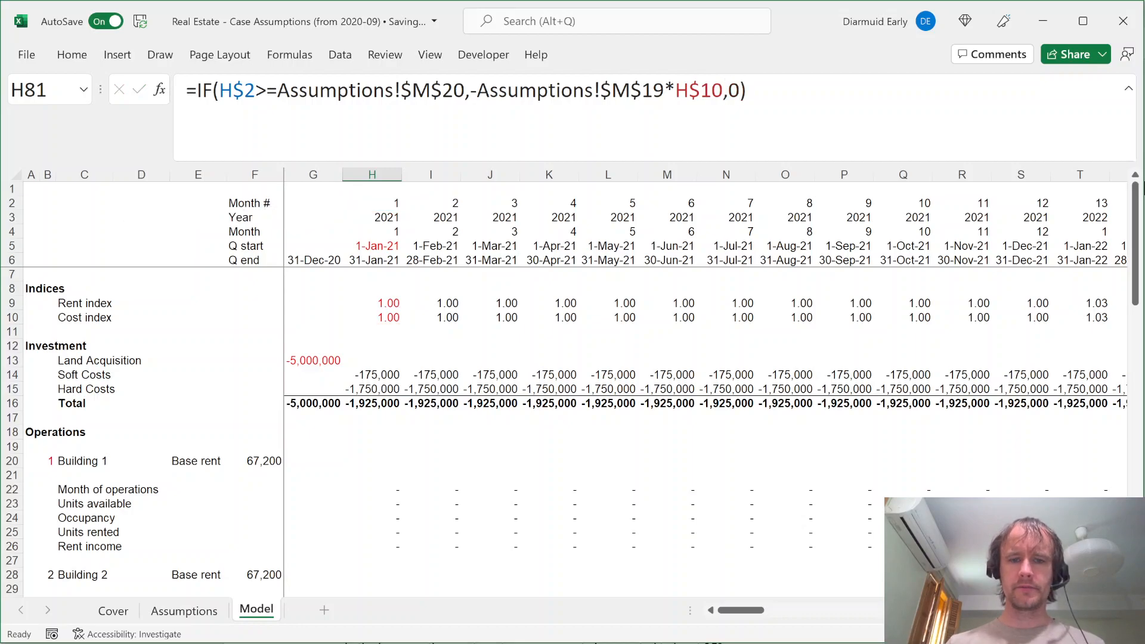
Apply the number format of Rent income in H79 to the Opex cell H81 and fill the row right across all months
key(Down)
key(Up)
key(Up)
key(Up)
key(ctrl+c)
key(Down)
key(Down)
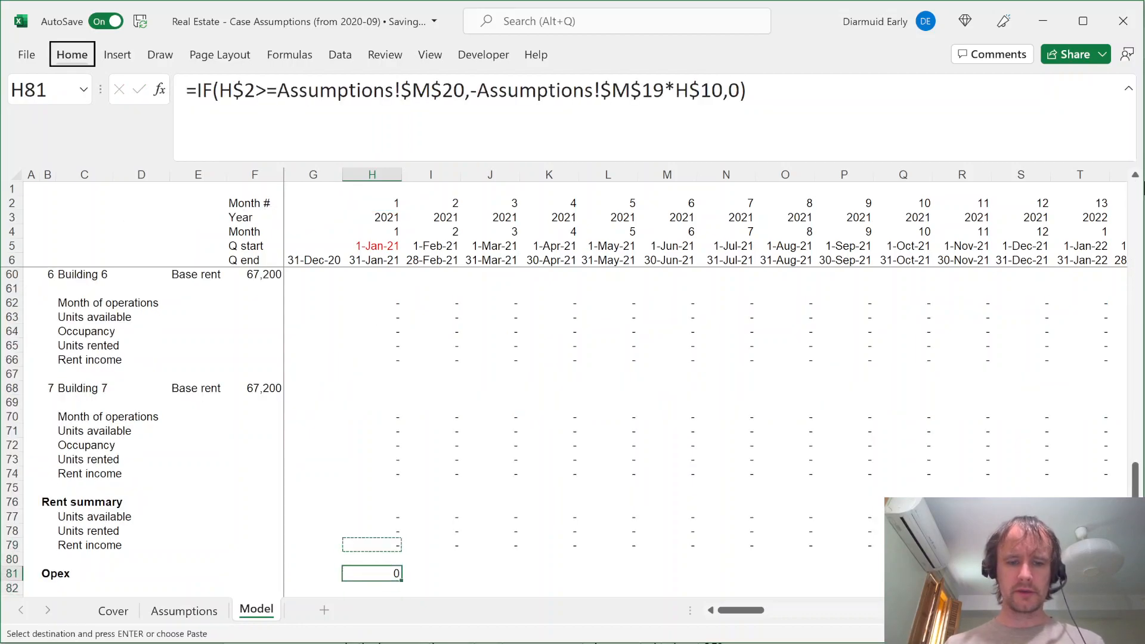
key(ctrl+shift+Right)
key(ctrl+r)
key(ctrl+shift+Left)
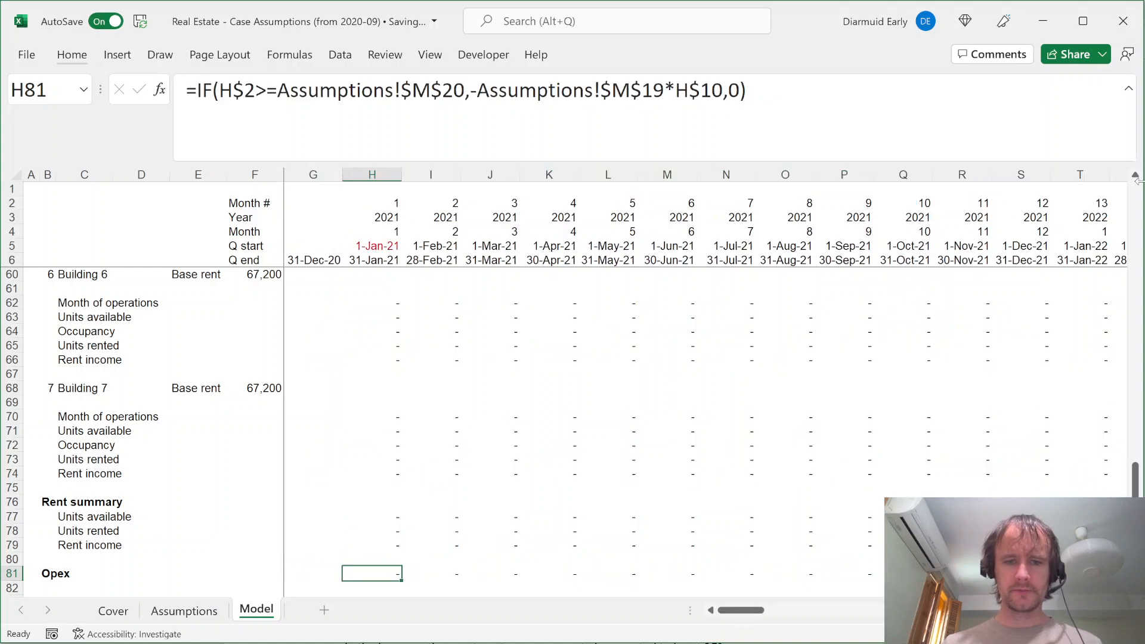
Check the Opex amount and formula for month 15 in V81 against month 14
key(alt+Page_Down)
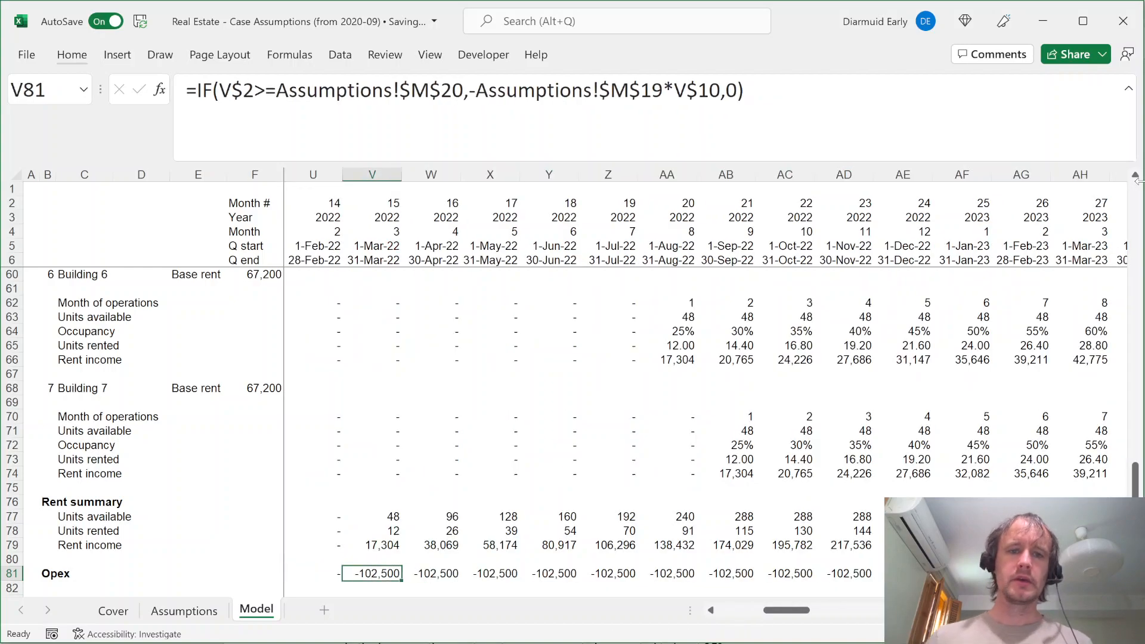
key(ctrl+space)
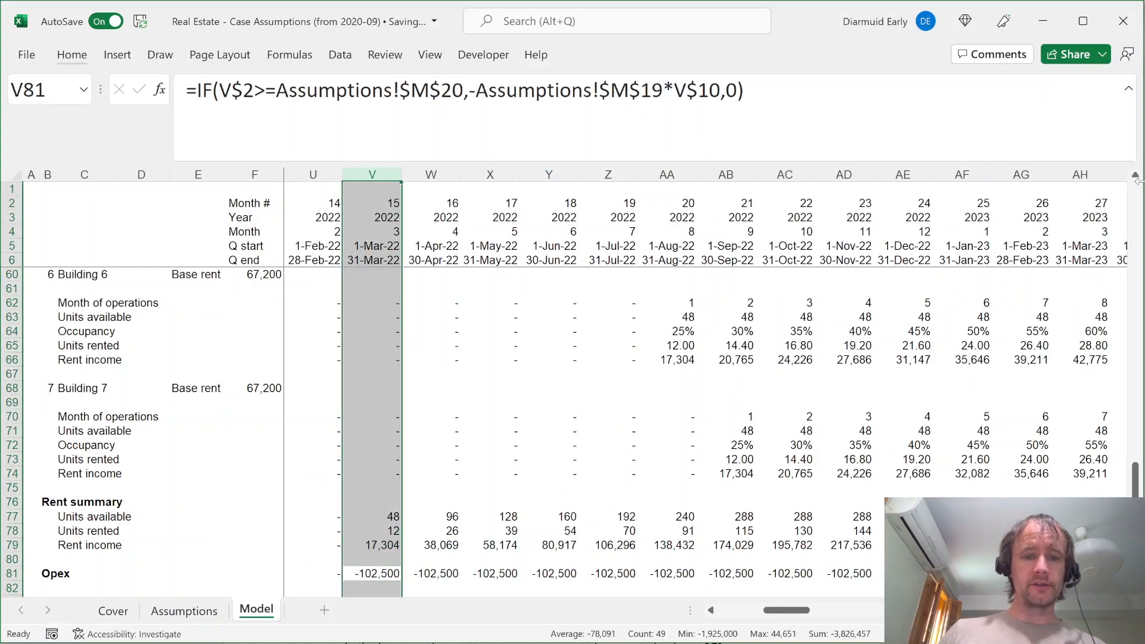
key(Left)
key(Right)
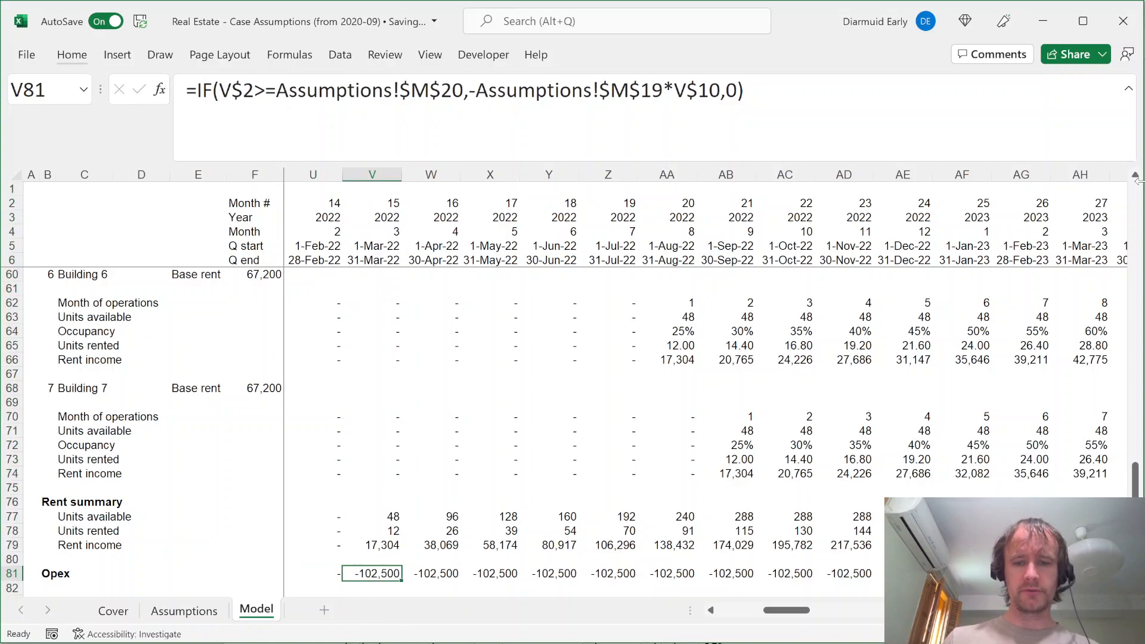
Examine the Opex row month by month across the timeline after month 15
key(Right)
key(Right)
key(Right)
key(Right)
key(Right)
key(Right)
key(Right)
key(Right)
key(Right)
key(Right)
key(Right)
key(Right)
key(Right)
key(Right)
key(Right)
key(Right)
key(Right)
key(Right)
key(Right)
key(Right)
key(Right)
key(Right)
key(Right)
key(Right)
key(Right)
key(Right)
key(Right)
key(Right)
key(Right)
key(Right)
key(Right)
key(Right)
key(Right)
key(Right)
key(Right)
key(Right)
key(Right)
key(Right)
key(Right)
key(Right)
Add an "NOI" heading in B83, two rows below Opex
key(ctrl+Left)
key(Home)
key(Right)
key(Down)
key(Down)
text(NOI)
Calculate NOI in H83 as rent income plus opex, =H79+H81, and fill it right across all months
key(Right)
key(Right)
key(Right)
key(Right)
key(Right)
key(Right)
text(=)
key(Up)
key(Up)
key(Up)
key(Up)
text(+)
key(Up)
key(Up)
key(Return)
key(Up)
key(ctrl+shift+Right)
key(ctrl+r)
Check the NOI row month by month from month 1 through month 16
key(Right)
key(Right)
key(Right)
key(Right)
key(Right)
key(Right)
key(Right)
key(Right)
key(Right)
key(Right)
key(Right)
key(Right)
key(Right)
key(Right)
key(Right)
key(Right)
key(Right)
key(Right)
key(Right)
key(Right)
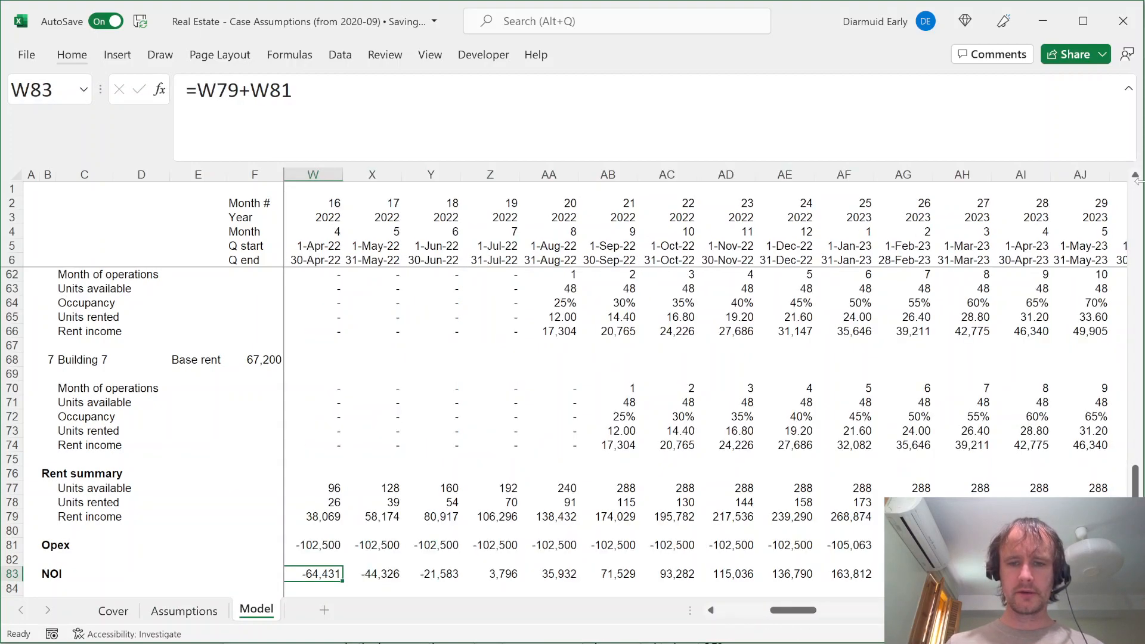
Add a "Project value" heading in B85, two rows below NOI
key(Down)
key(Home)
key(Left)
key(Left)
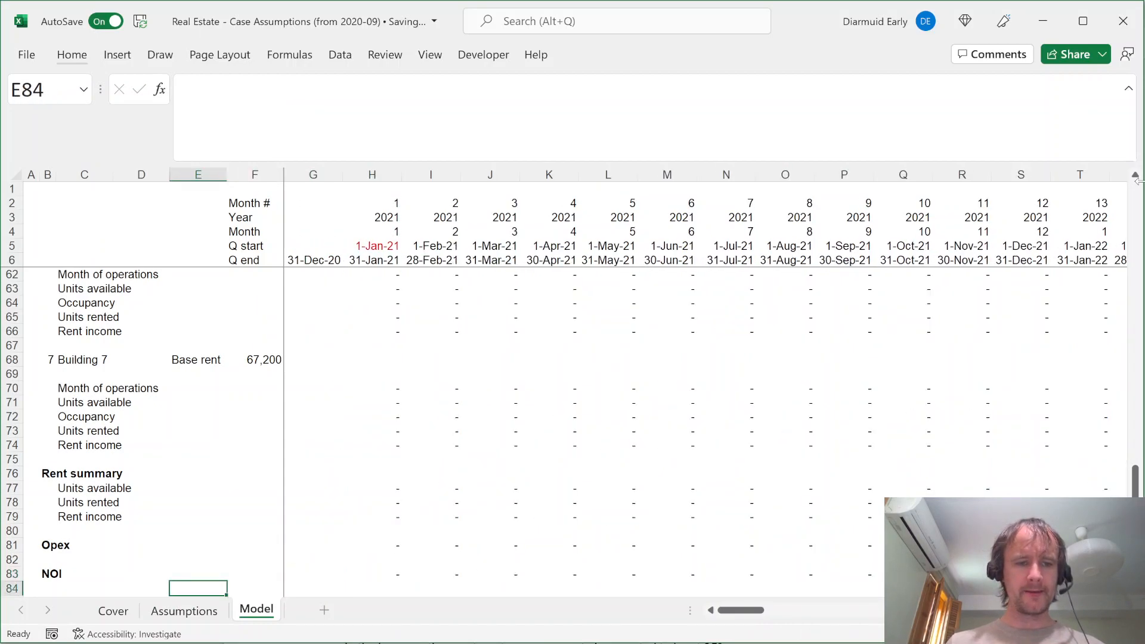
key(Left)
key(Left)
key(Left)
key(Down)
text(Project value)
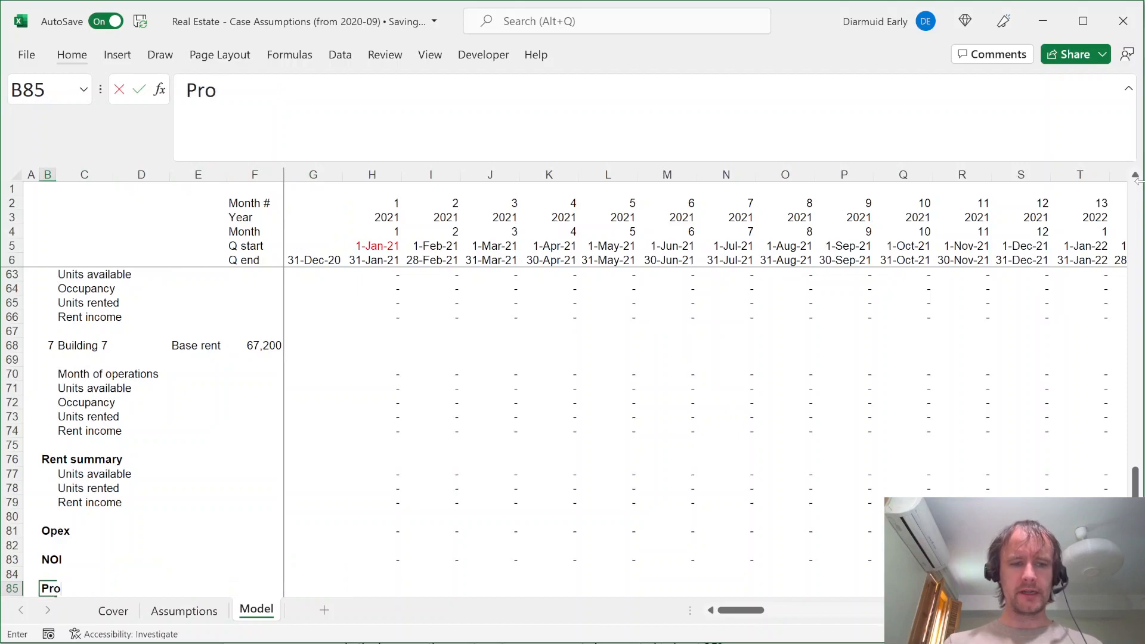
Switch to the Case Materials PDF and look up the project value formula in its Valuation section
key(Right)
key(Right)
key(Right)
key(Right)
key(Right)
key(Right)
key(Right)
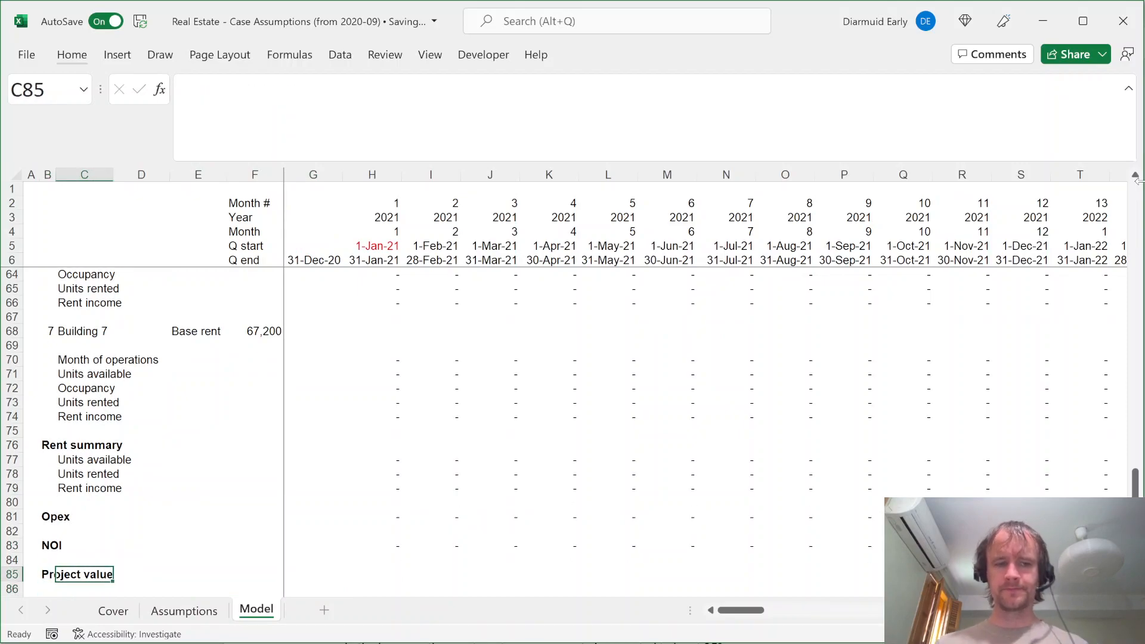
key(Left)
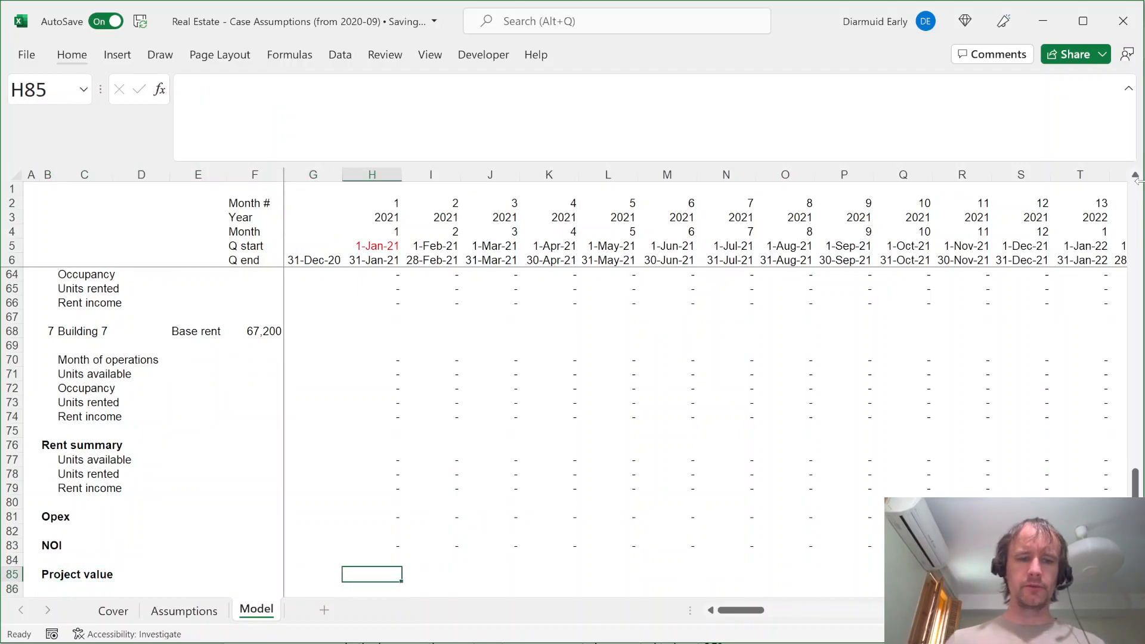
key(ctrl+Page_Up)
key(Down)
key(Down)
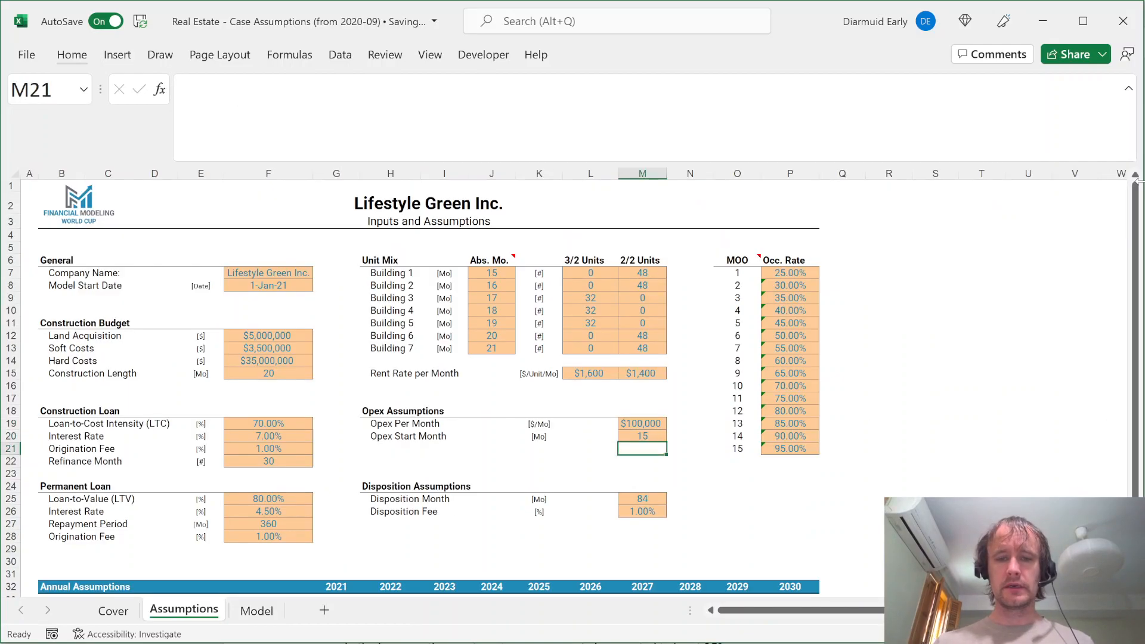
key(alt+Tab)
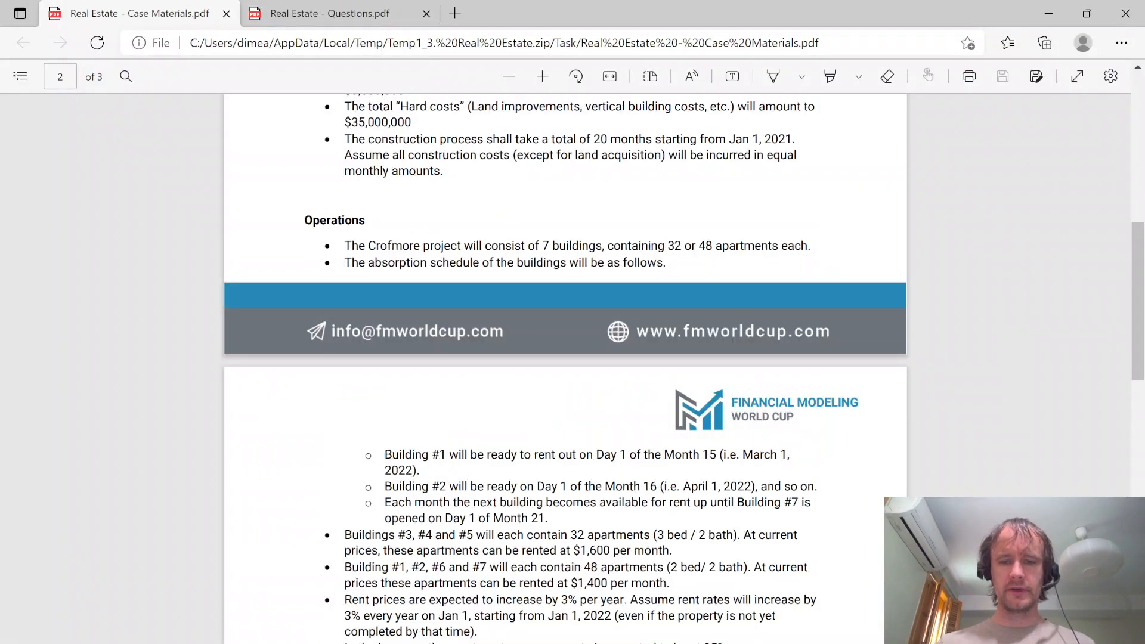
scroll(566, 358, down, 3)
scroll(565, 358, down, 20)
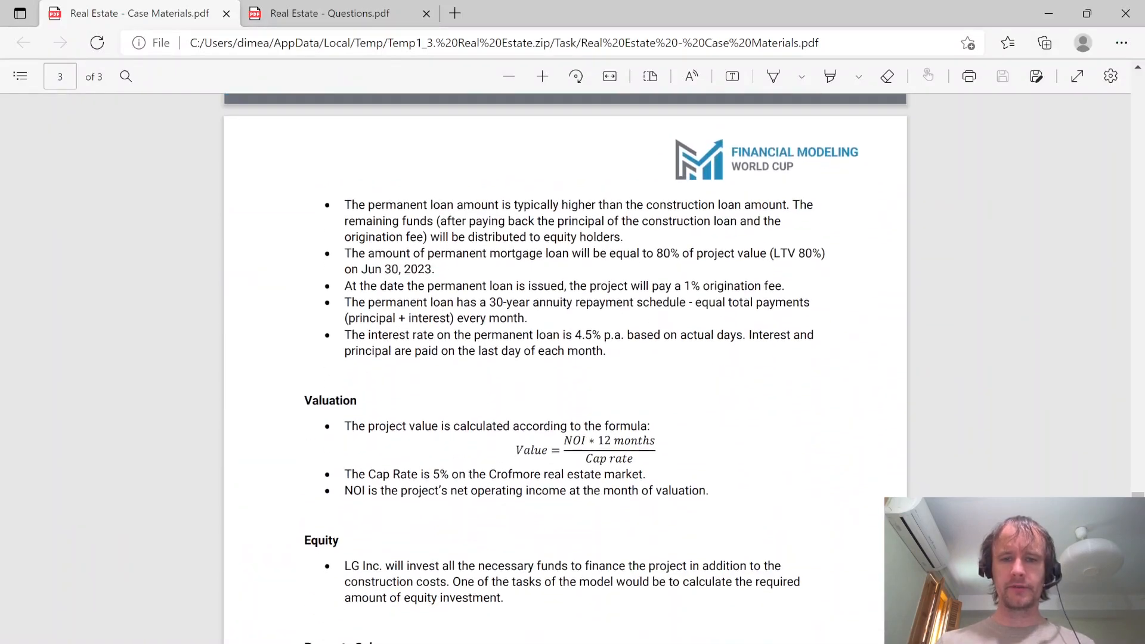
drag(563, 274, 635, 292)
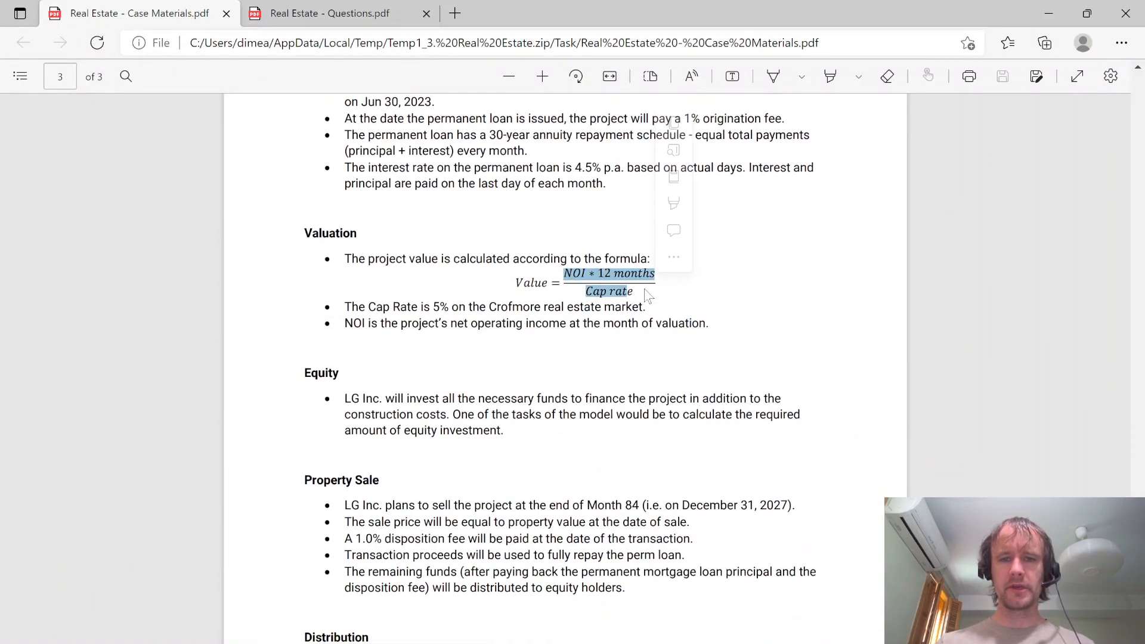
key(alt+Tab)
key(ctrl+Page_Down)
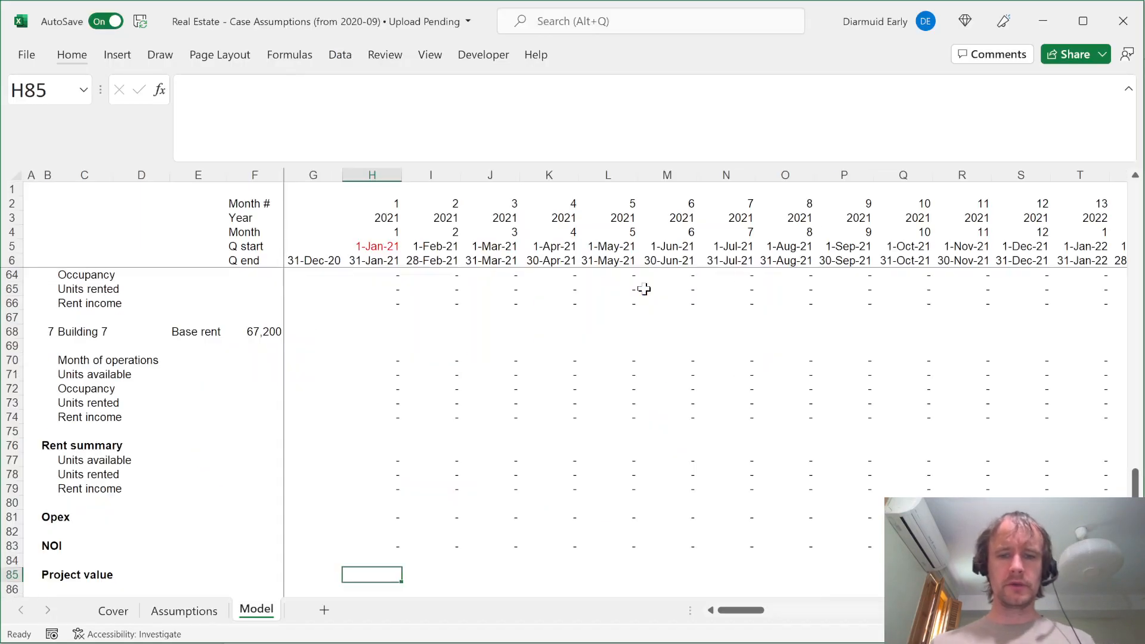
Examine the annual Cap Rate row in the Macroeconomy block of the Assumptions sheet
key(Left)
key(Left)
key(Left)
key(Left)
key(Left)
key(Left)
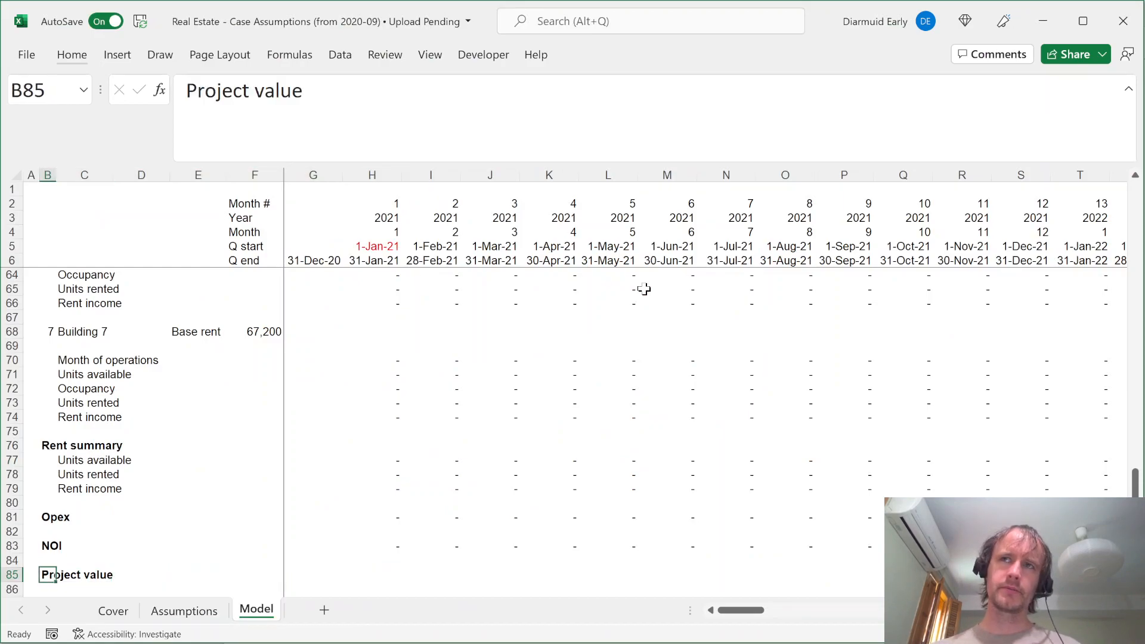
key(ctrl+Page_Up)
key(Down)
key(Down)
key(Down)
key(Down)
key(Down)
key(Down)
key(Down)
key(Down)
key(Down)
key(Down)
key(Down)
key(Down)
key(Down)
key(Down)
key(Down)
key(Down)
key(Down)
key(Down)
key(Up)
key(Up)
key(shift+space)
key(ctrl+Left)
key(ctrl+shift+Right)
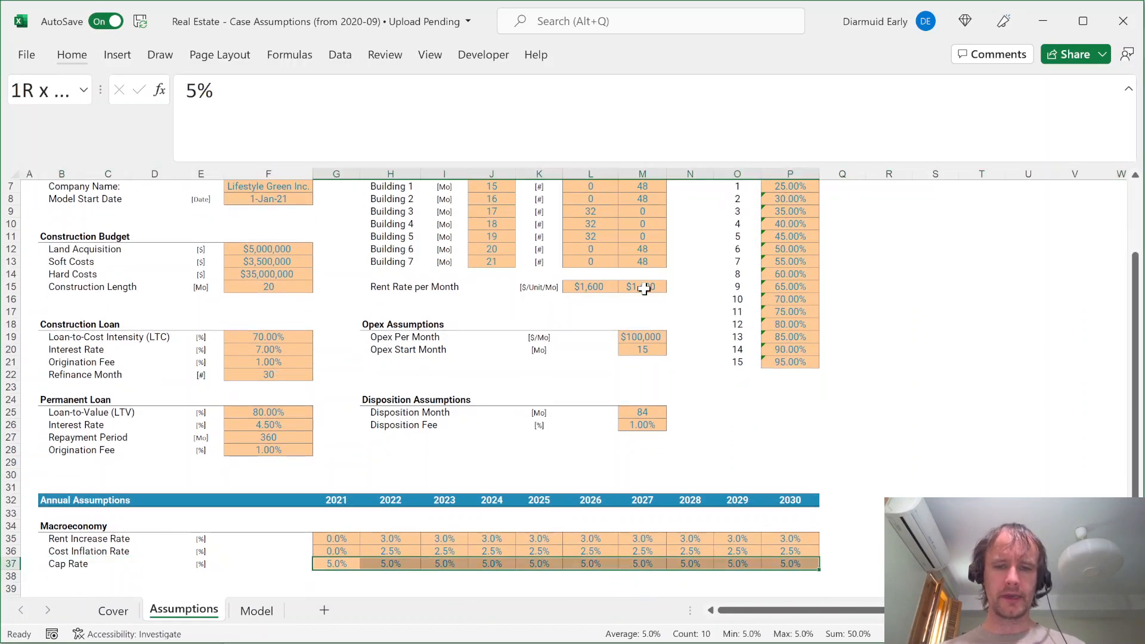
key(ctrl+Page_Down)
key(Right)
key(Right)
key(Right)
key(Right)
key(Right)
key(Right)
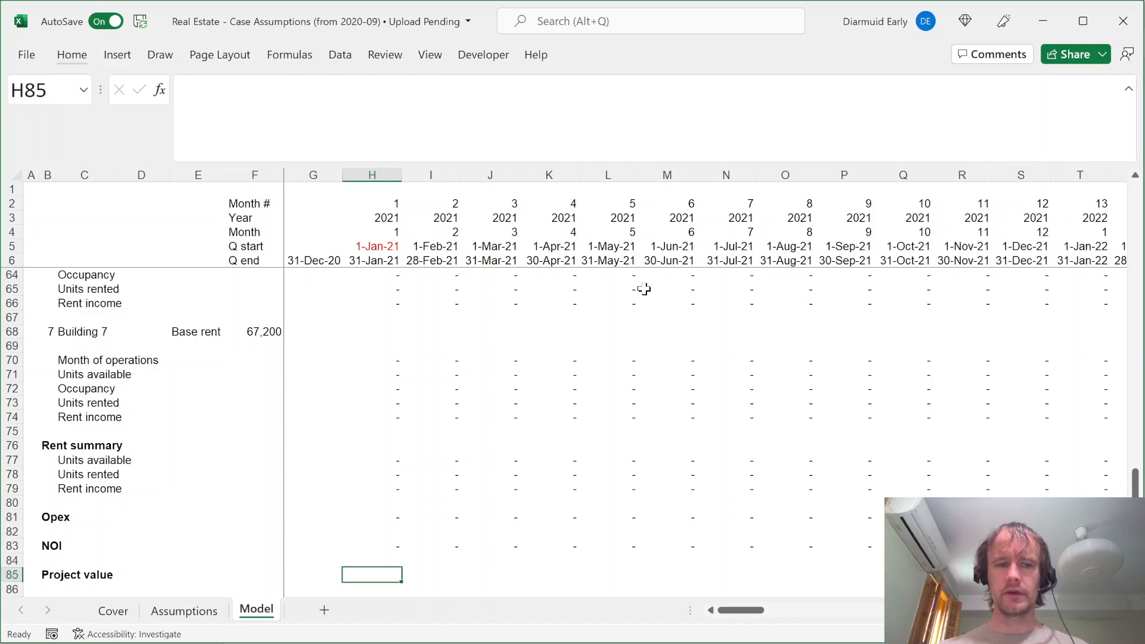
Review the Cost index formula in I10 to see how it looks up the annual rate by year
key(ctrl+Home)
click(433, 318)
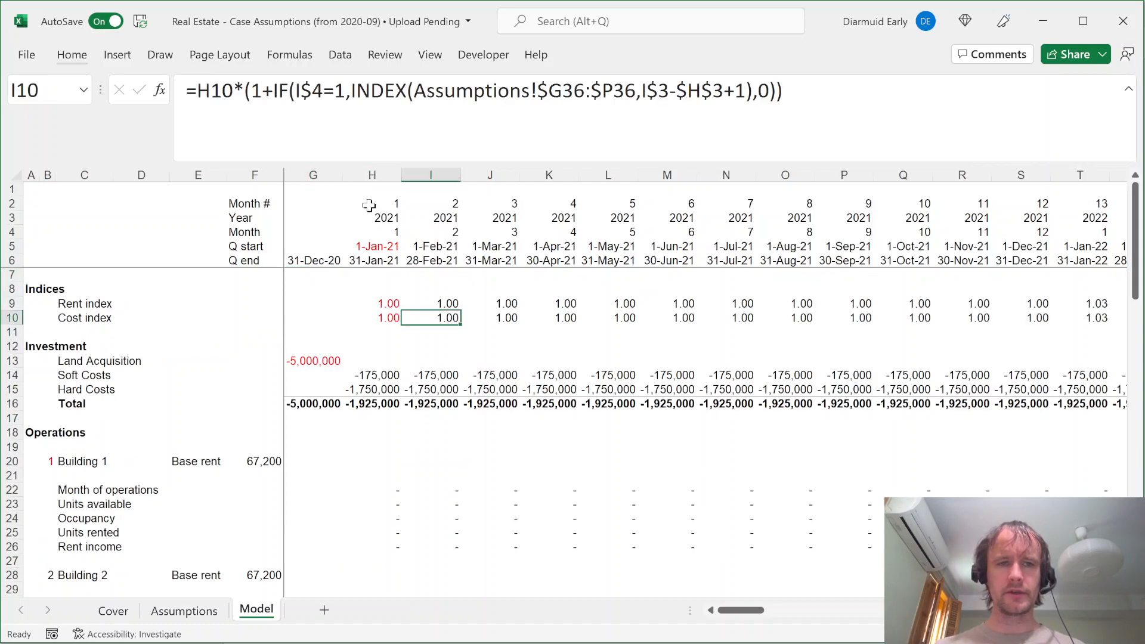
click(413, 91)
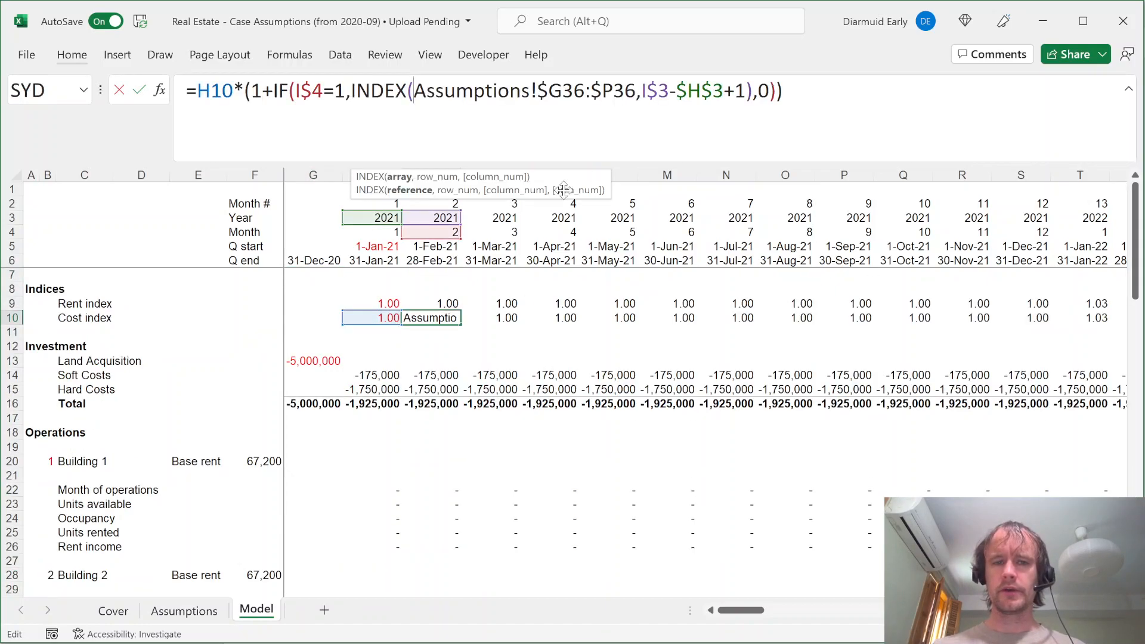
key(Escape)
key(Page_Down)
key(Page_Down)
key(Page_Down)
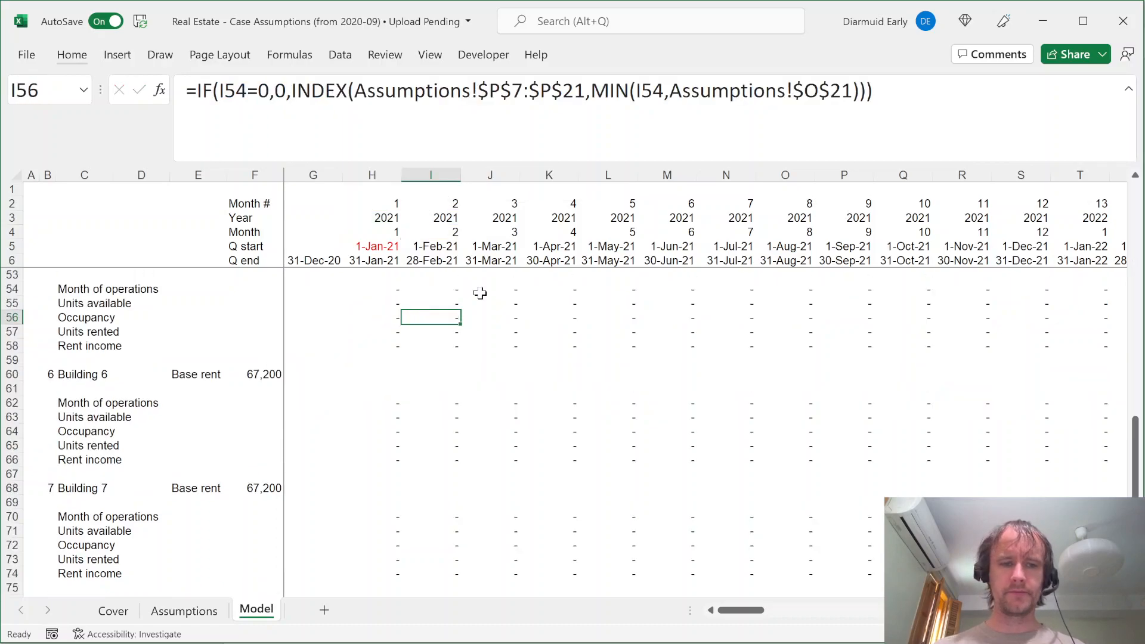
key(Down)
key(Down)
key(Down)
key(Down)
key(Down)
key(Down)
key(Left)
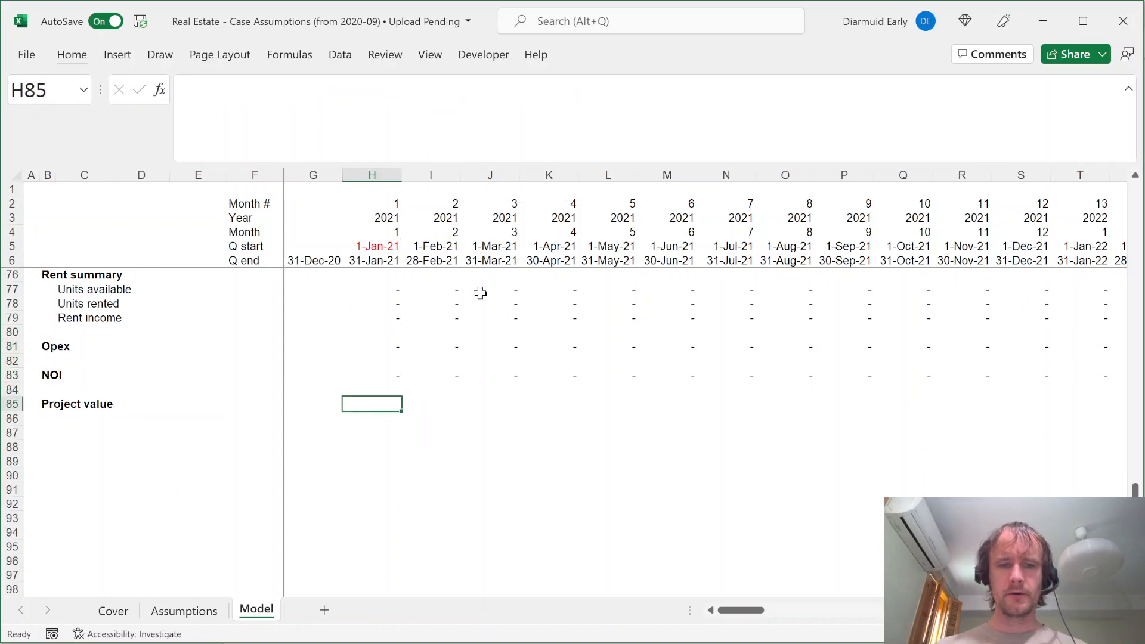
Look over the NOI row for months 14 through 27
text(=)
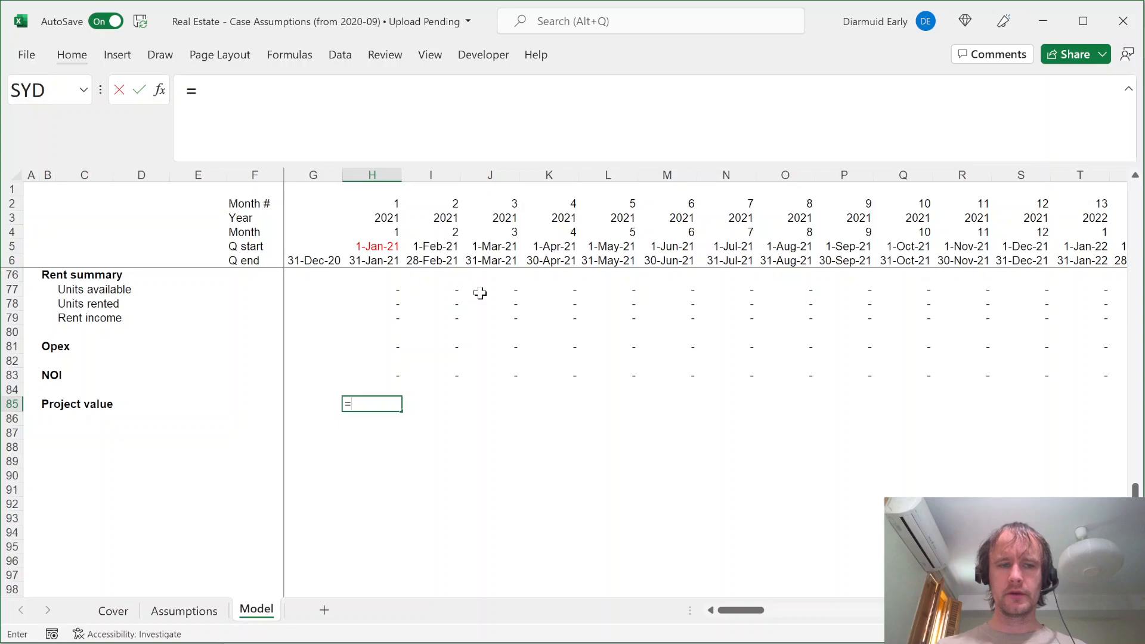
key(Escape)
key(alt+Page_Down)
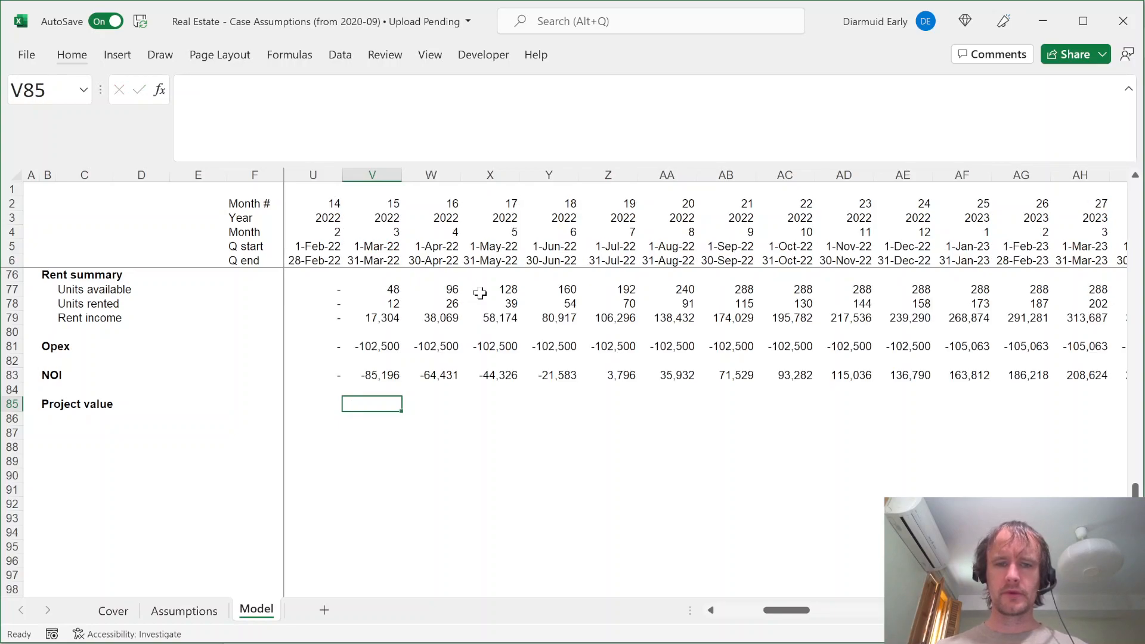
key(alt+Page_Up)
Begin the Project value formula in H85 with =IF(H83>0,H83*12/INDEX(, leaving the INDEX array open
text(=IF()
key(Up)
key(Up)
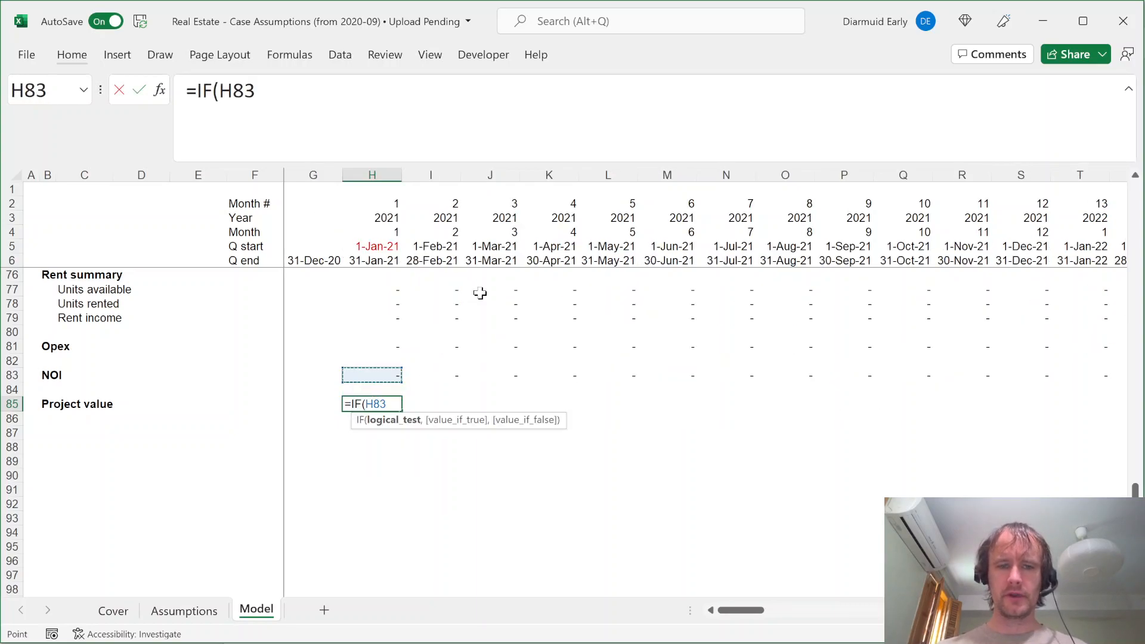
text(>0,)
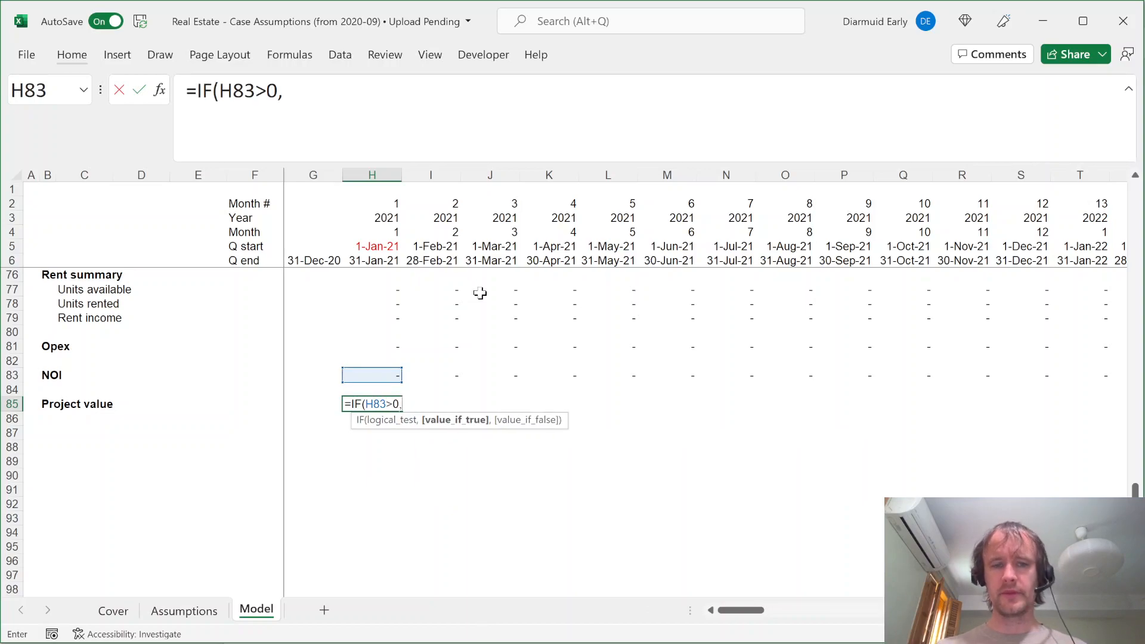
key(Up)
key(Up)
text(*)
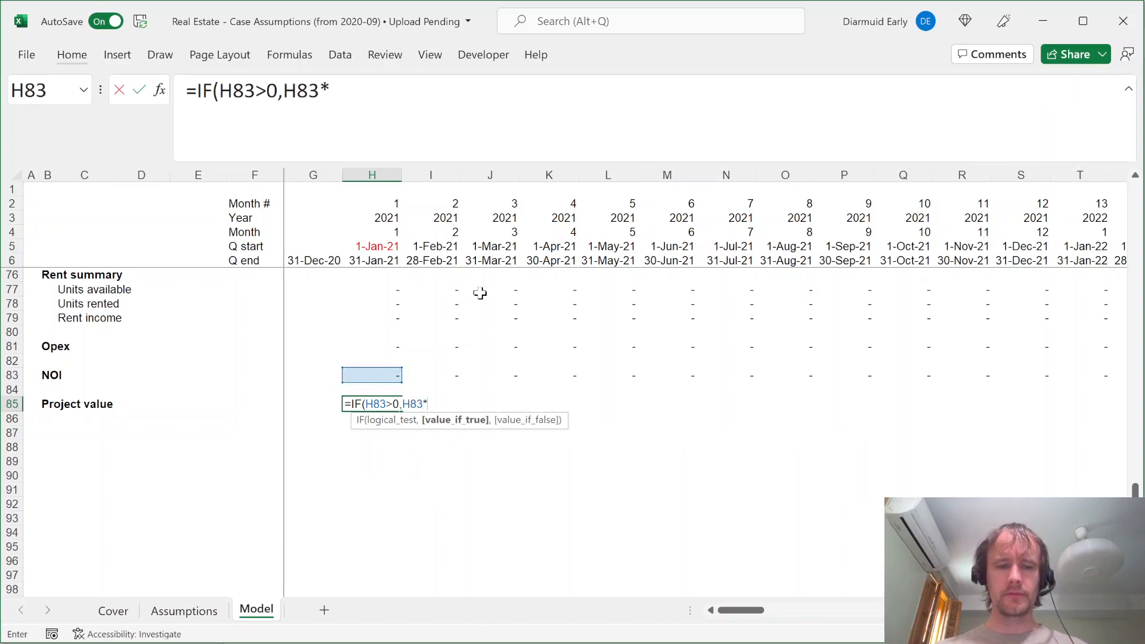
text(12/ind)
key(Tab)
key(alt+Return)
text(,)
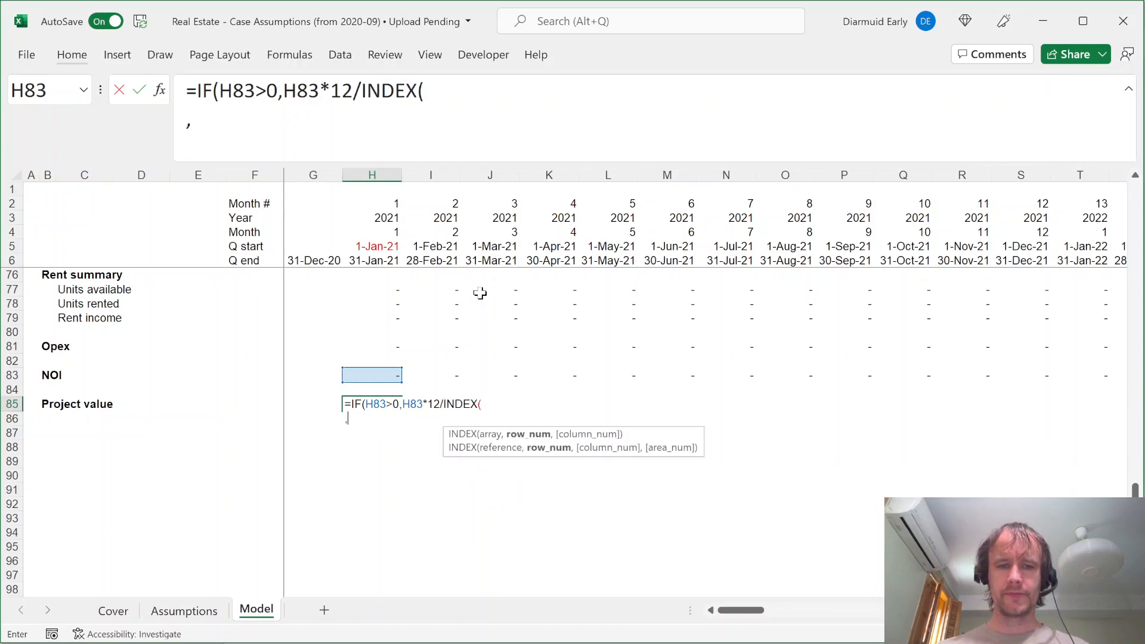
Set the INDEX position to H$3-$H$3+1 and the IF fallback to "n/a" in the H85 formula
click(377, 218)
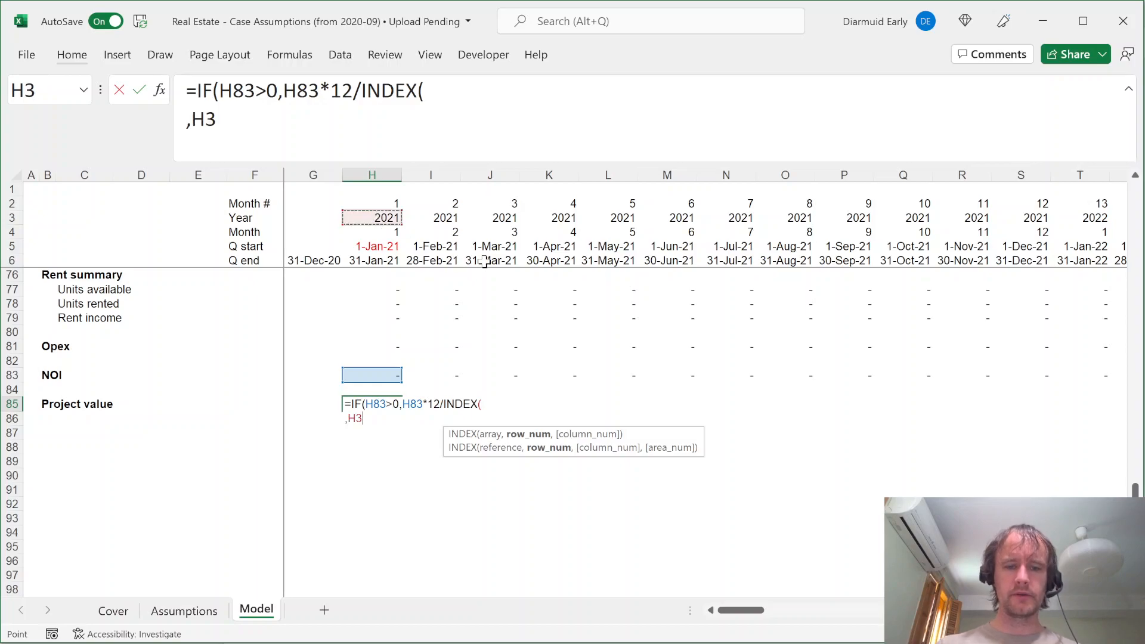
key(F4)
key(F4)
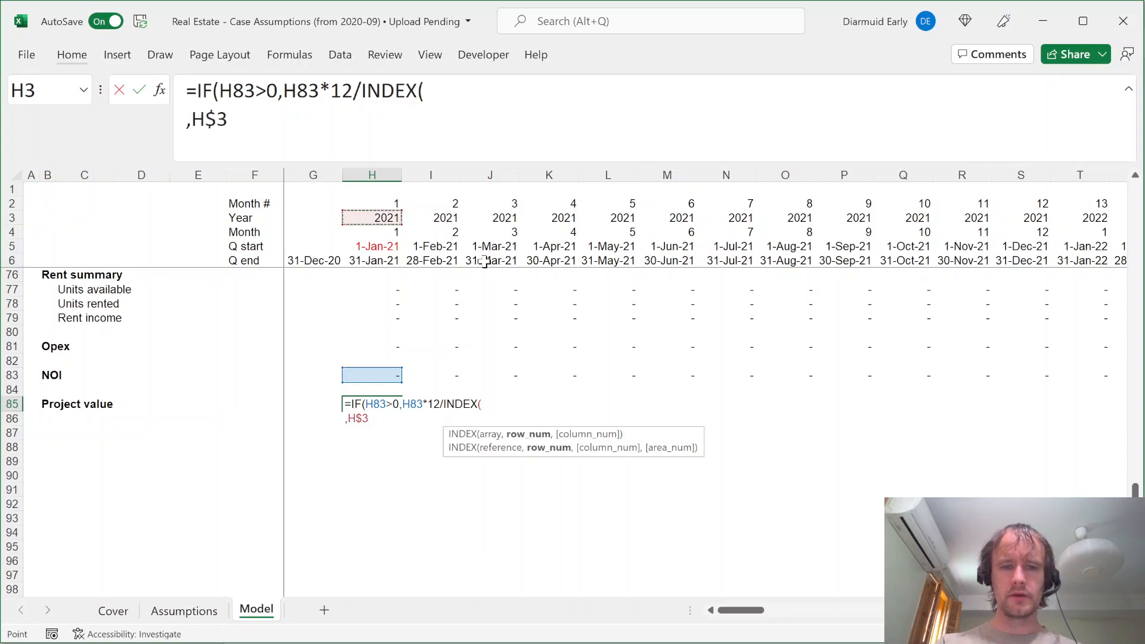
text(-)
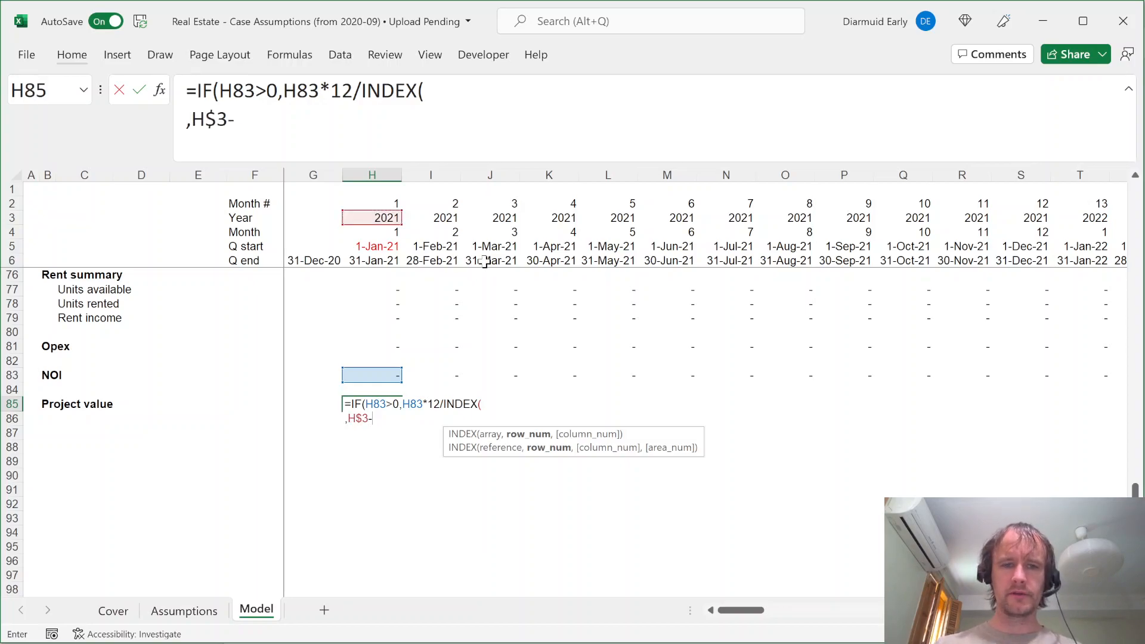
click(382, 219)
key(F4)
text(+1))
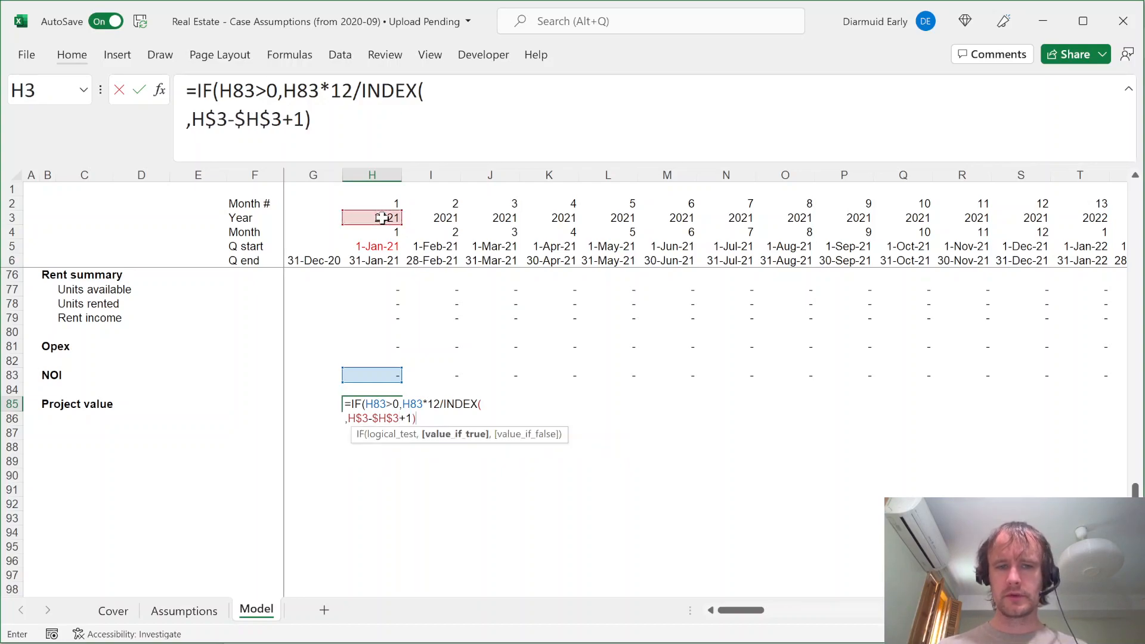
text(,"n/a")
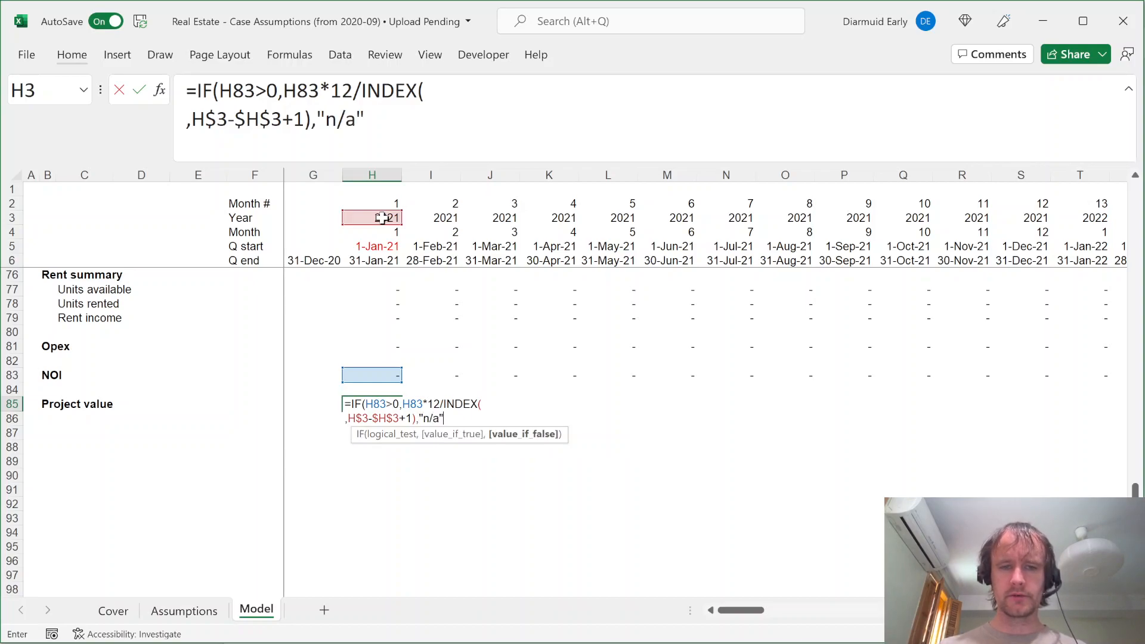
Insert the Cap Rate row, Assumptions!$G$37:$P$37, as the INDEX array and complete the H85 formula
click(499, 395)
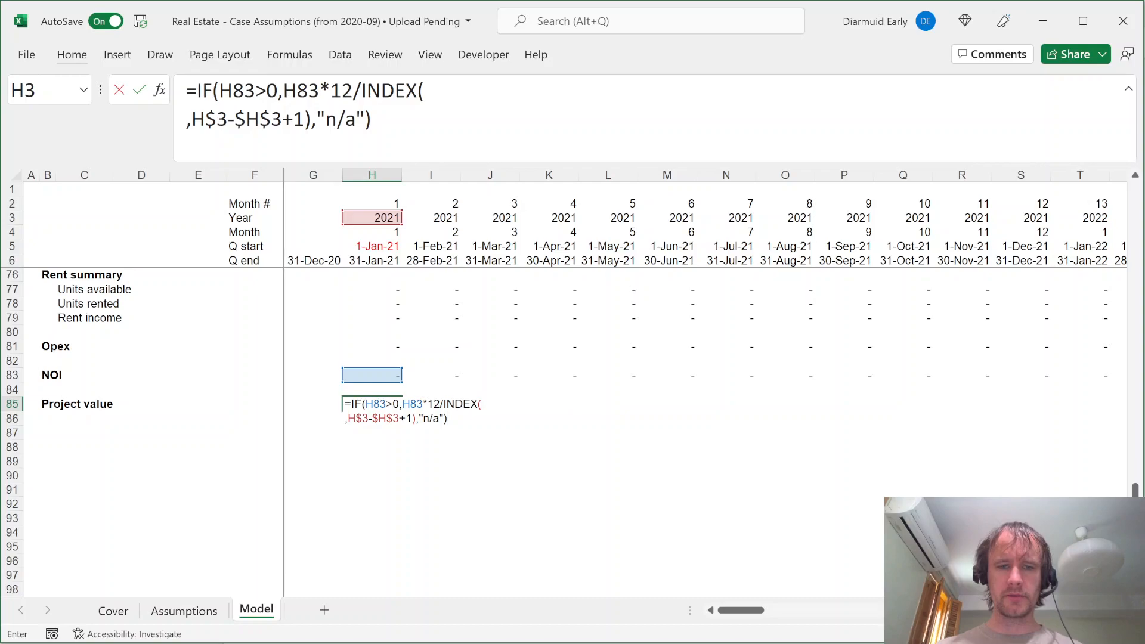
key(ctrl+Page_Up)
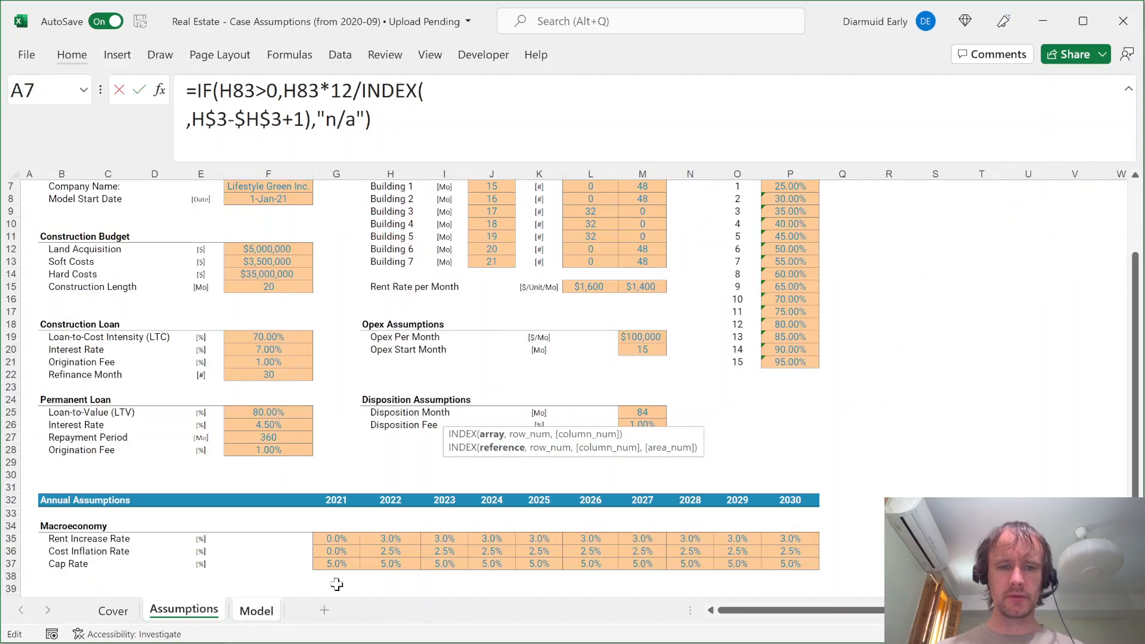
click(337, 561)
key(ctrl+shift+Right)
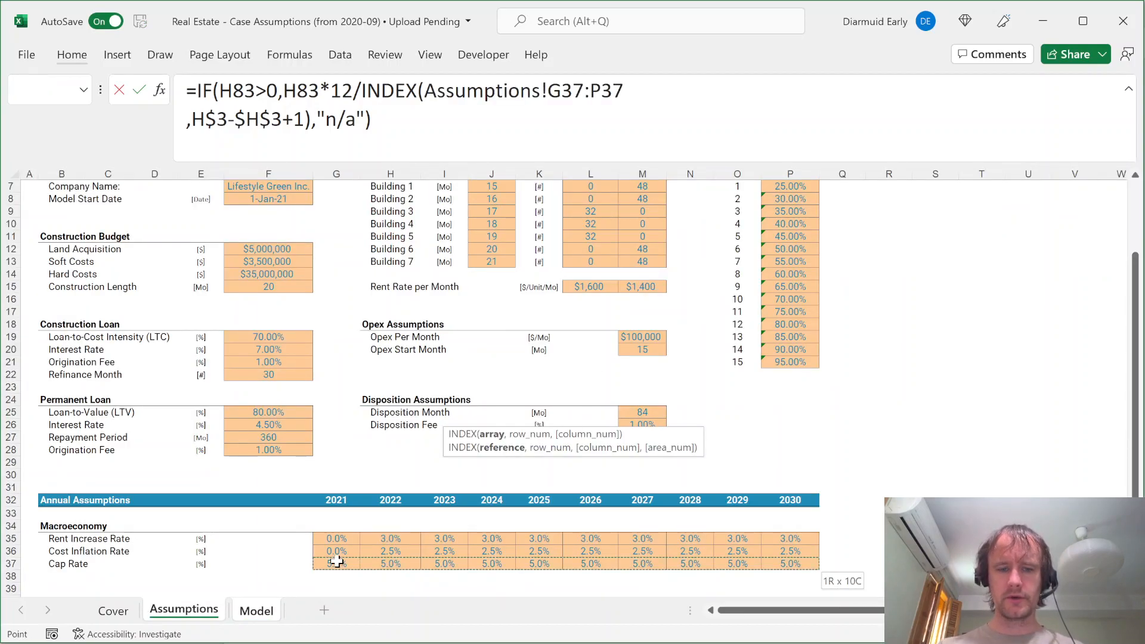
key(F4)
key(Return)
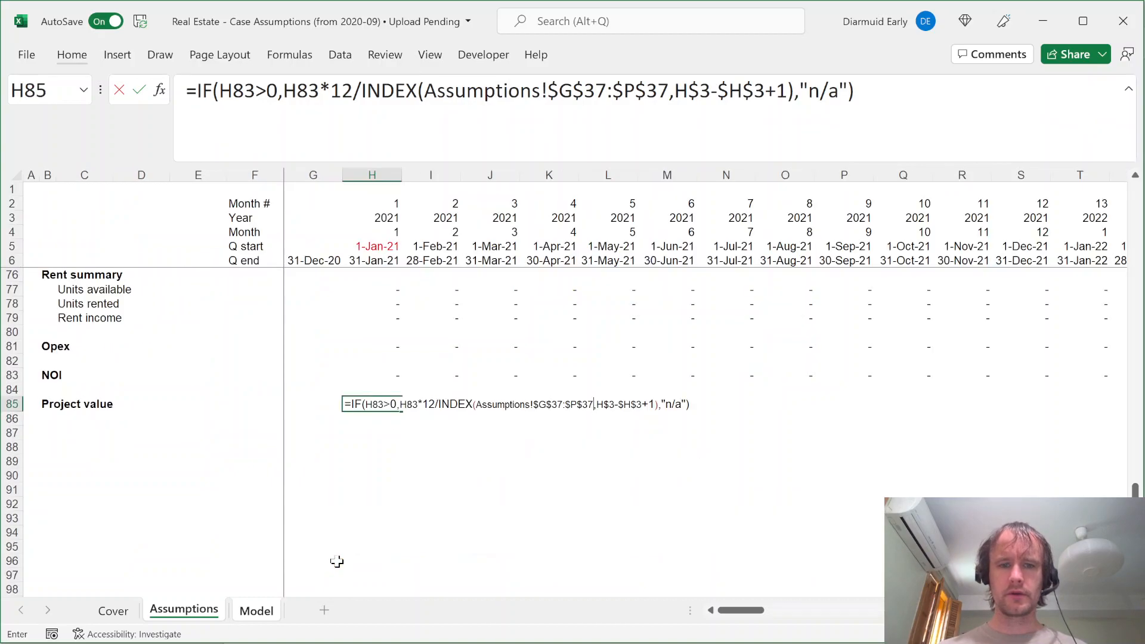
Fill the Project value formula right from H85 through Z85, month 19
key(Up)
key(shift+Right)
key(shift+Right)
key(shift+Right)
key(shift+Right)
key(shift+Right)
key(shift+Right)
key(shift+Right)
key(shift+Right)
key(shift+Right)
key(shift+Right)
key(shift+Right)
key(shift+Right)
key(shift+Right)
key(shift+Right)
key(shift+Right)
key(shift+Right)
key(shift+Right)
key(shift+Right)
key(shift+Right)
key(shift+Right)
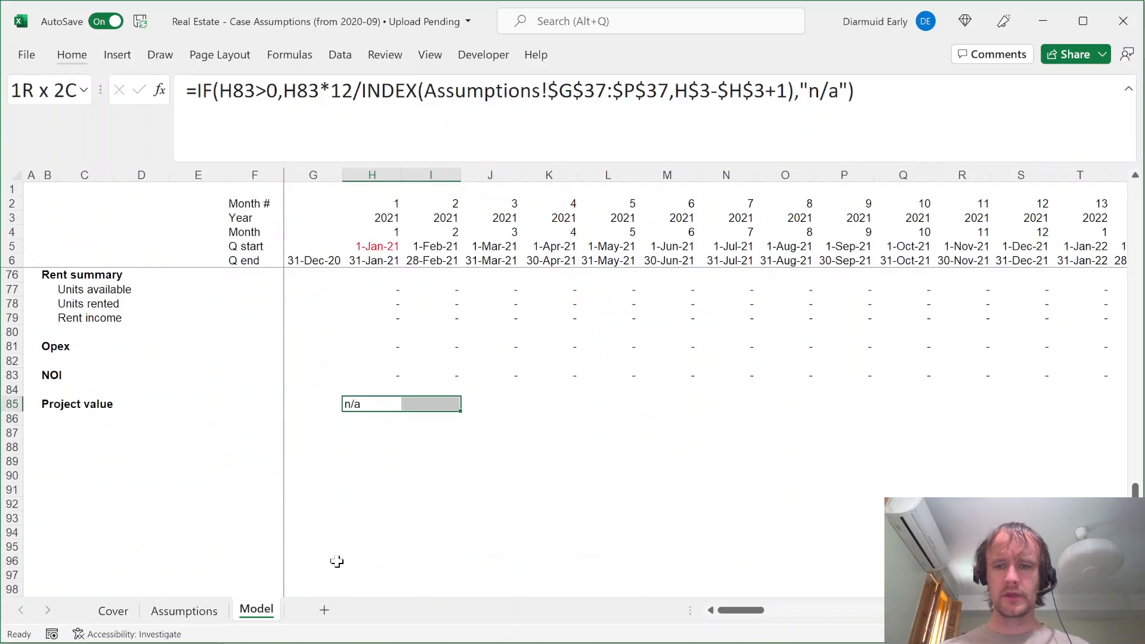
key(shift+Left)
key(shift+Left)
key(shift+Left)
key(shift+Left)
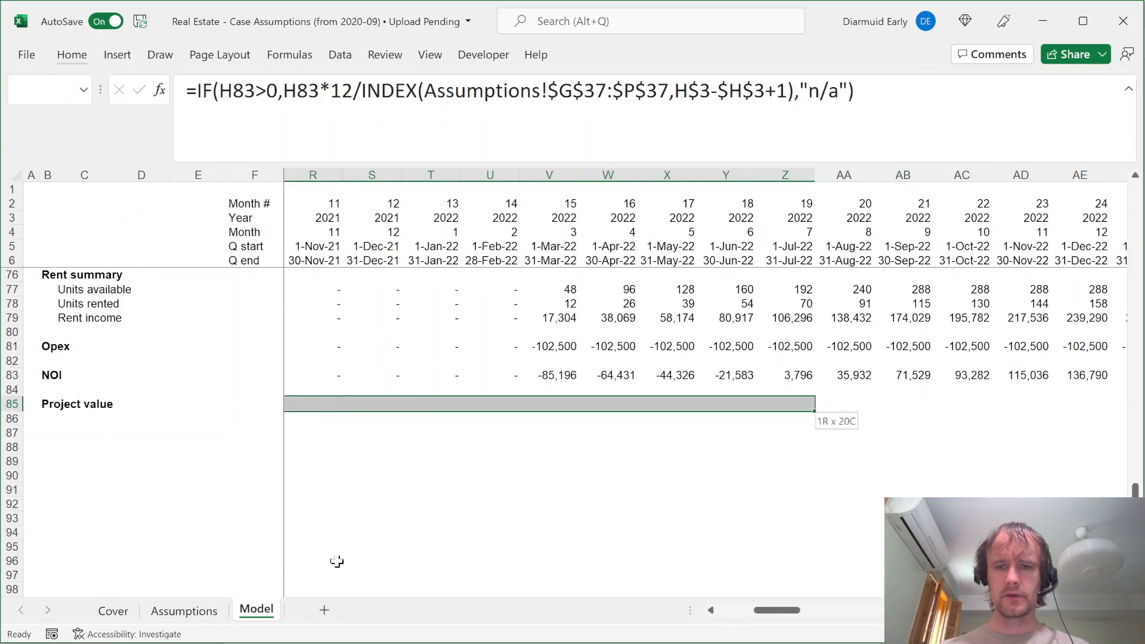
key(ctrl+r)
Copy the NOI cell in H83 and paste only its formatting onto the filled Project value cells
key(Up)
key(Up)
key(ctrl+c)
key(Down)
key(Down)
key(ctrl+shift+Right)
key(alt)
key(e)
key(s)
key(t)
key(Return)
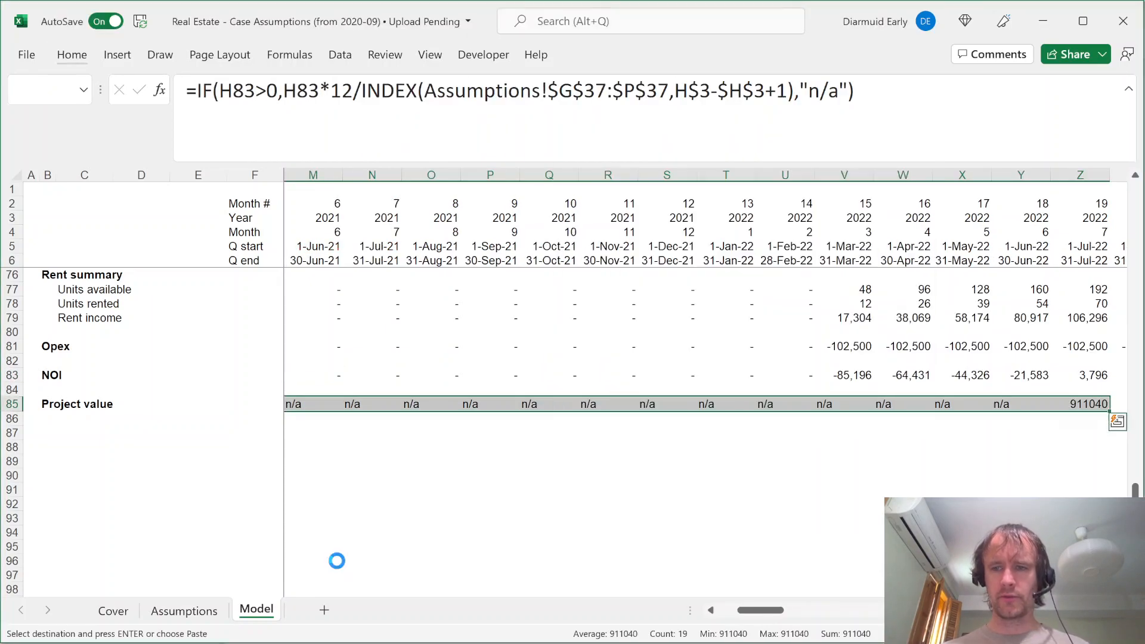
Check the month 19 project value in Z85 against the NOI in Z83
key(ctrl+Right)
key(Right)
key(Right)
key(Left)
key(Left)
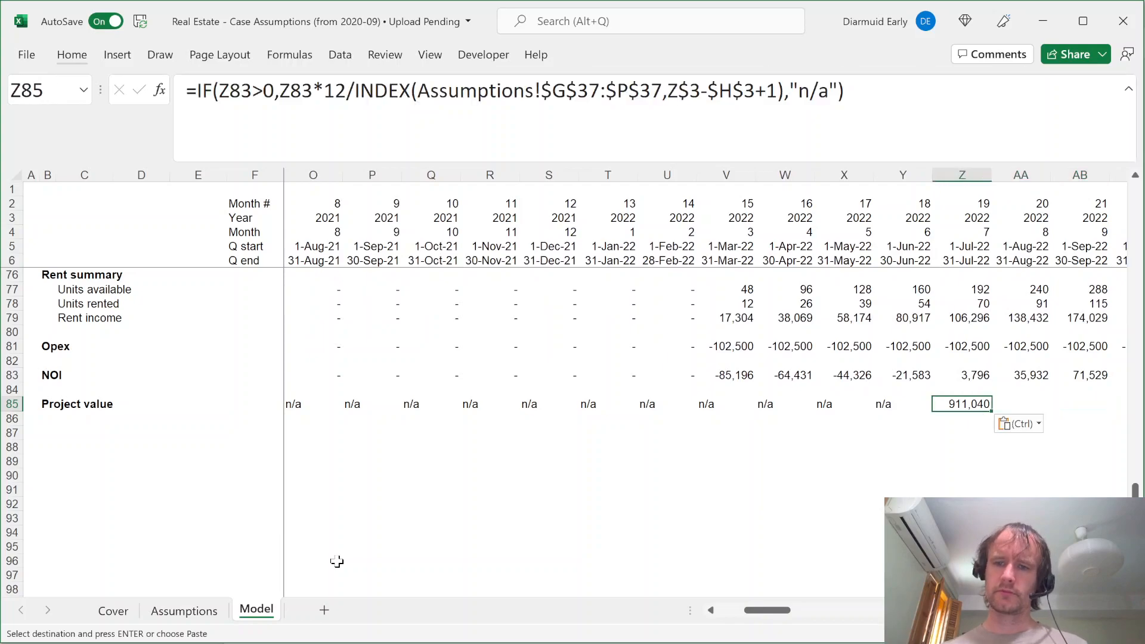
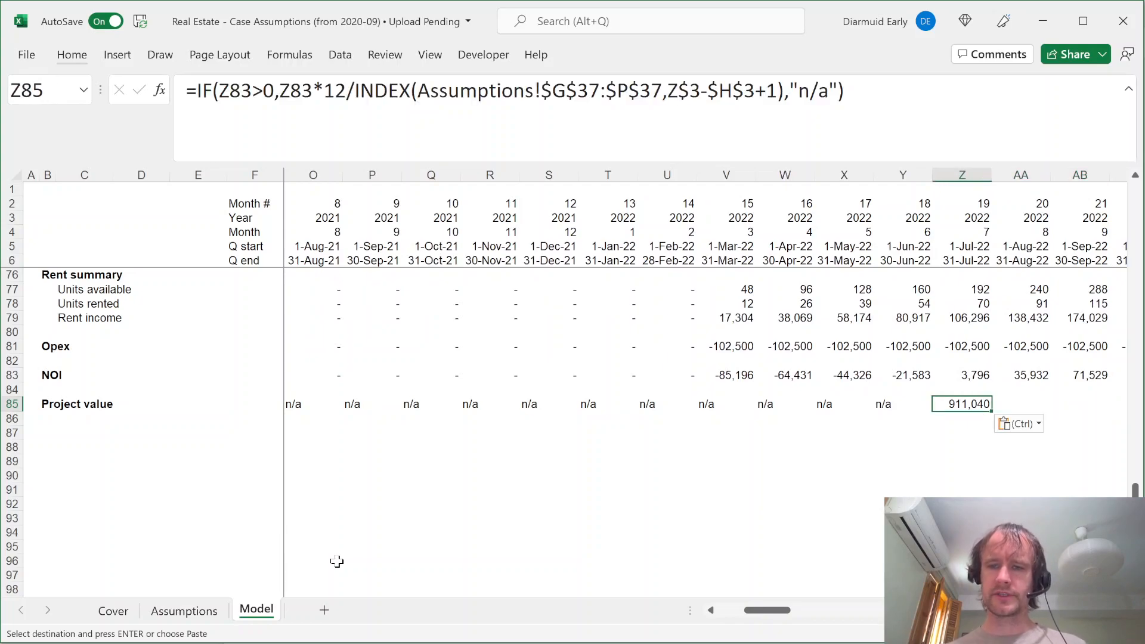
key(Up)
key(Up)
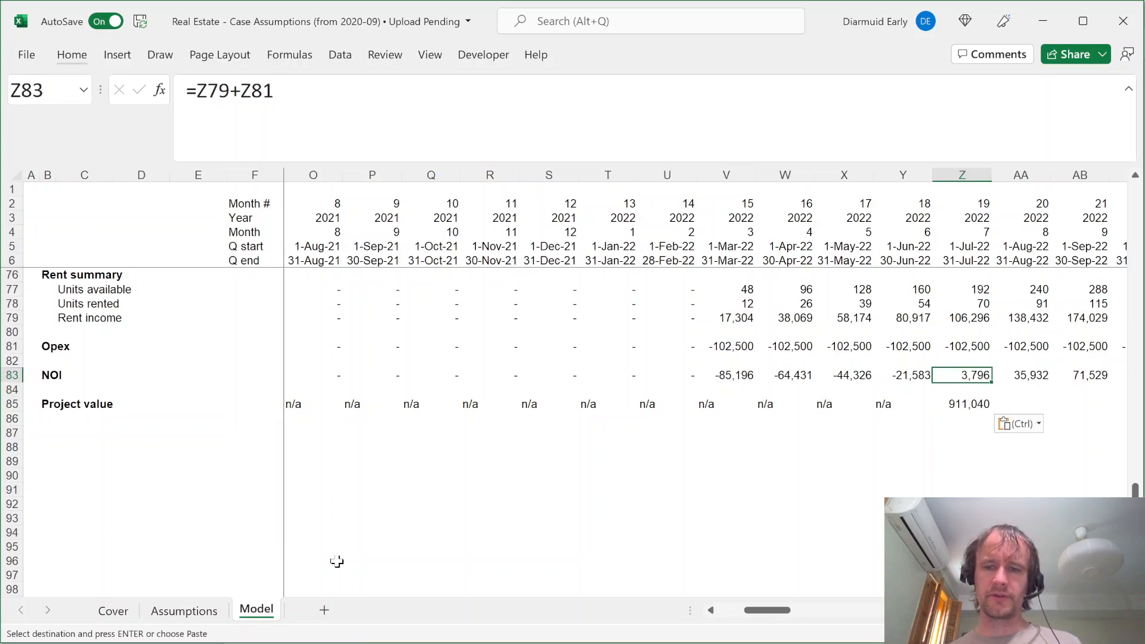
Extend the Project value formula from Z85 right through DW85, month 120
key(Down)
key(Down)
key(ctrl+shift+Right)
key(Return)
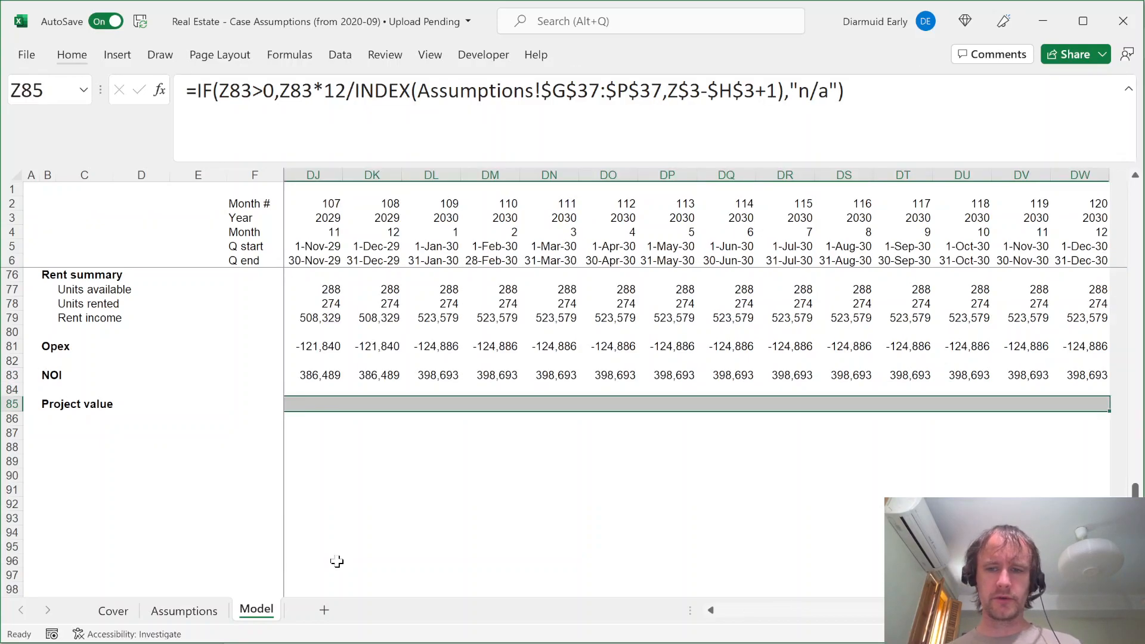
Autofit the month 120 column, DW, to its project value and paste its column width onto the monthly columns from H
key(ctrl+Right)
key(alt+h)
key(o)
key(i)
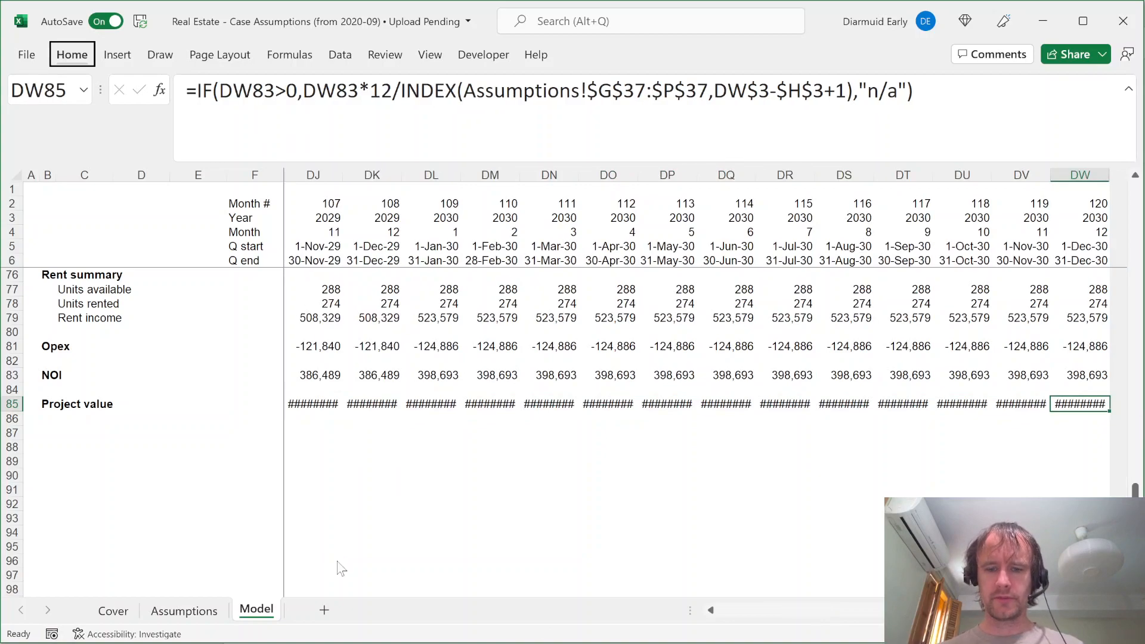
key(ctrl+c)
key(ctrl+shift+Left)
key(ctrl+alt+v)
key(w)
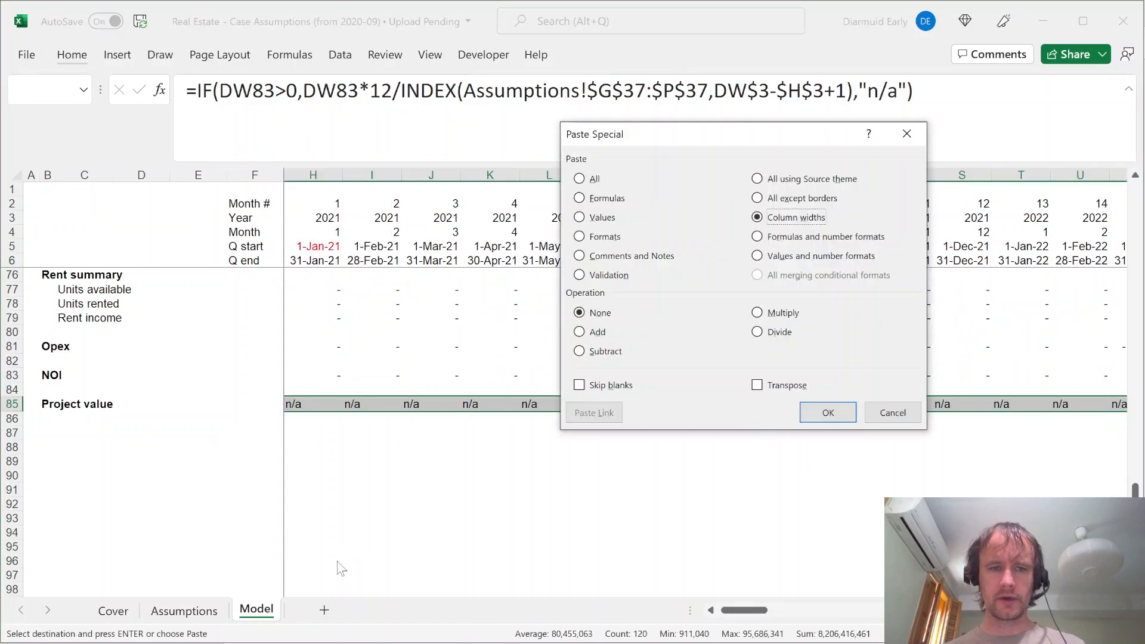
key(Return)
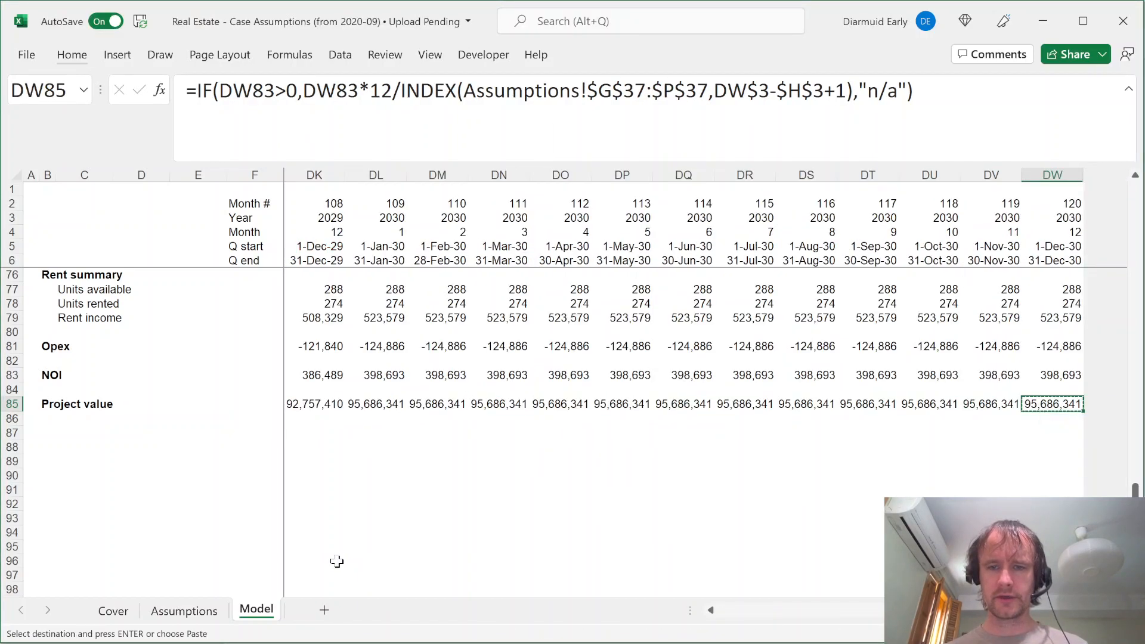
Paste the same column width onto column G, the 31-Dec-20 opening column
key(ctrl+Left)
key(Left)
key(Left)
key(Right)
key(Right)
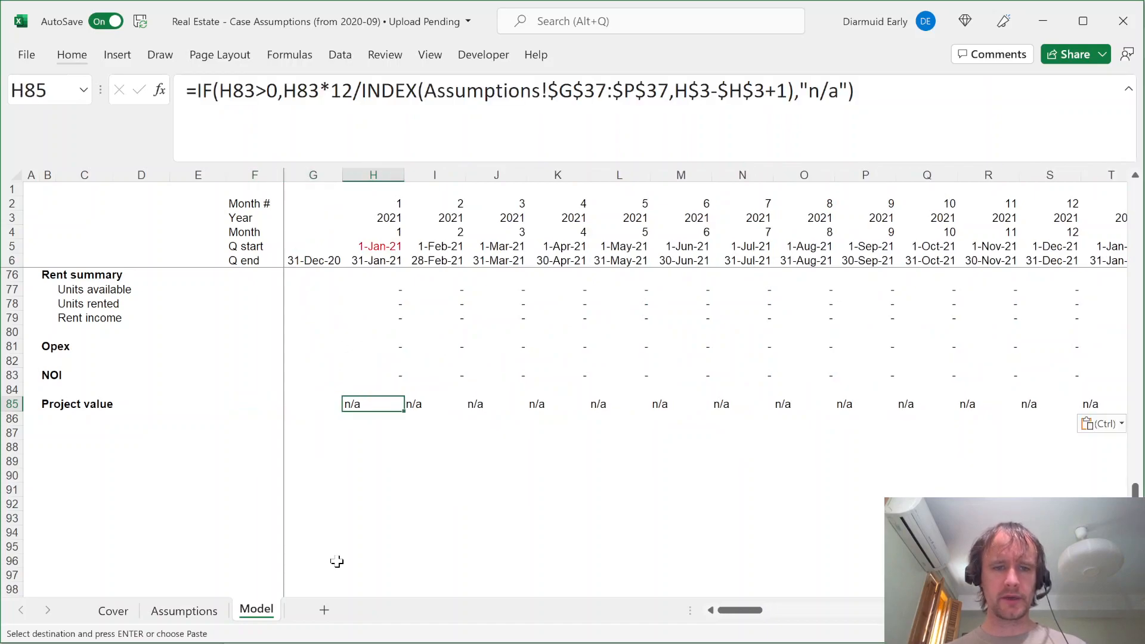
key(Left)
key(ctrl+alt+v)
key(w)
key(Return)
Enter the section heading Financing in A87, two rows below Project value
key(Down)
key(Left)
key(Left)
key(Left)
key(Down)
key(Left)
key(Left)
key(Left)
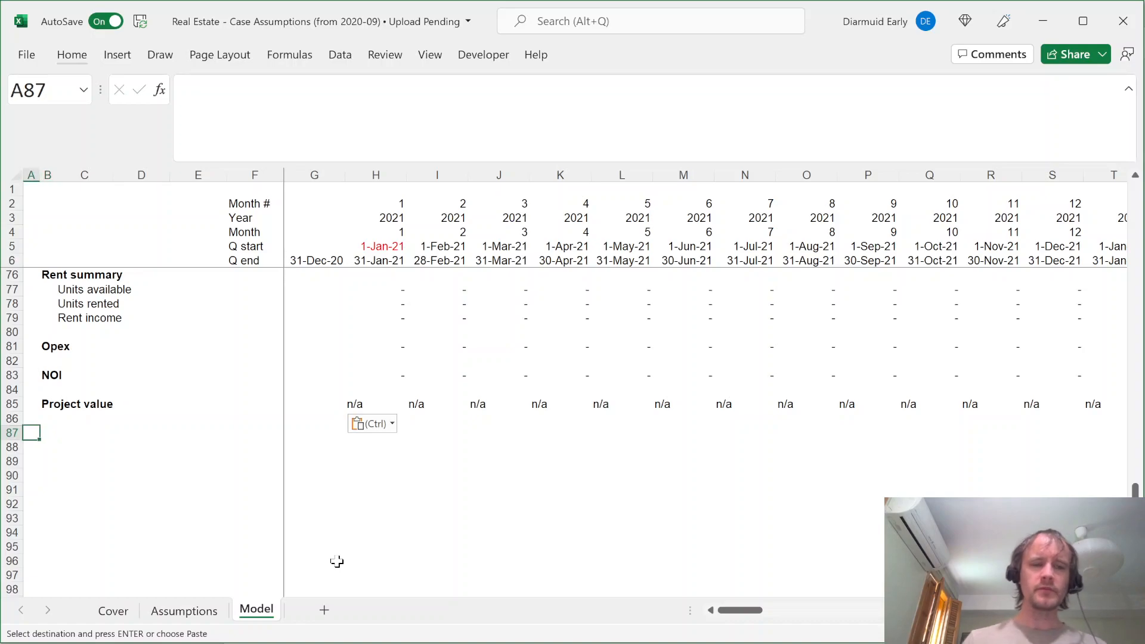
key(ctrl+shift+Up)
key(ctrl+shift+Up)
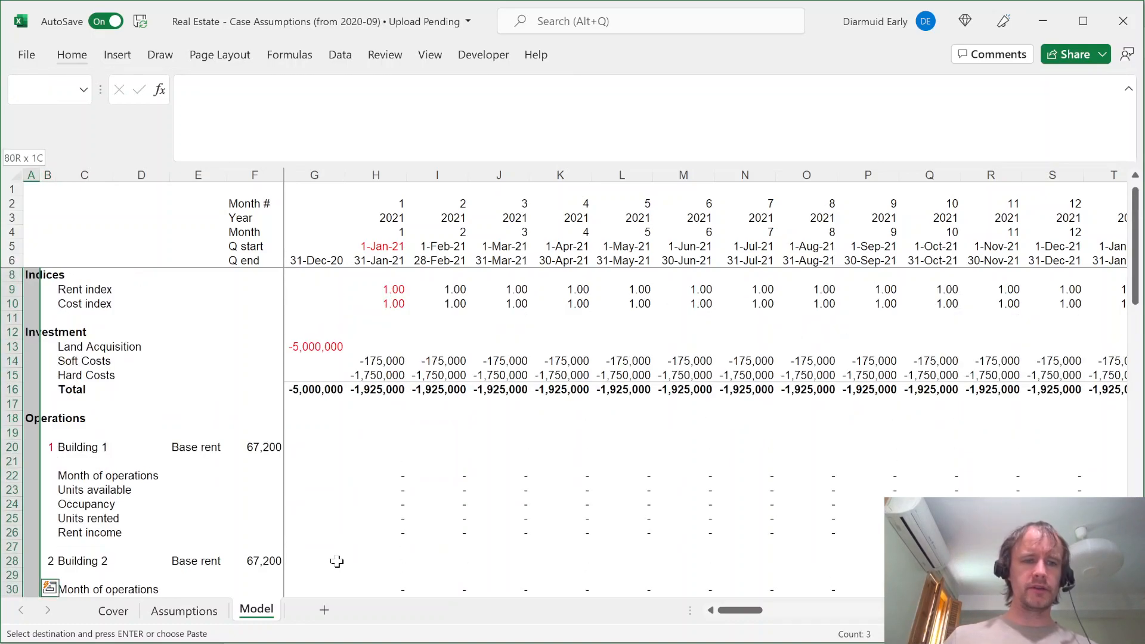
key(ctrl+shift+Down)
text(Financingg)
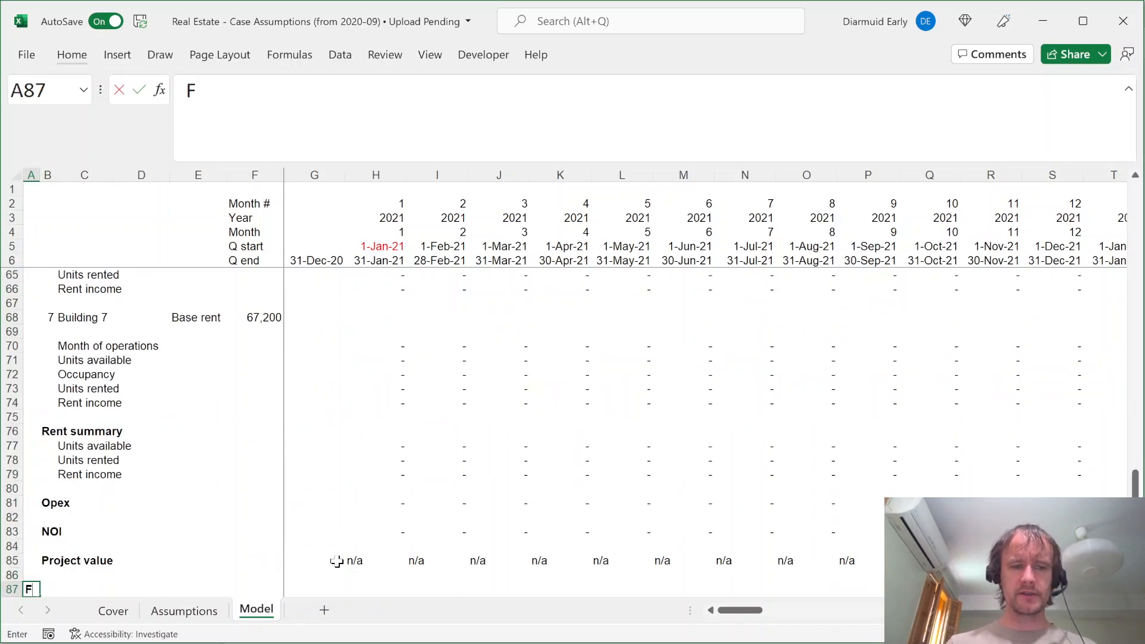
key(Return)
key(Up)
key(F2)
key(BackSpace)
key(Return)
Add the subheading Construction loan in B89 under the Financing heading
key(Down)
key(Right)
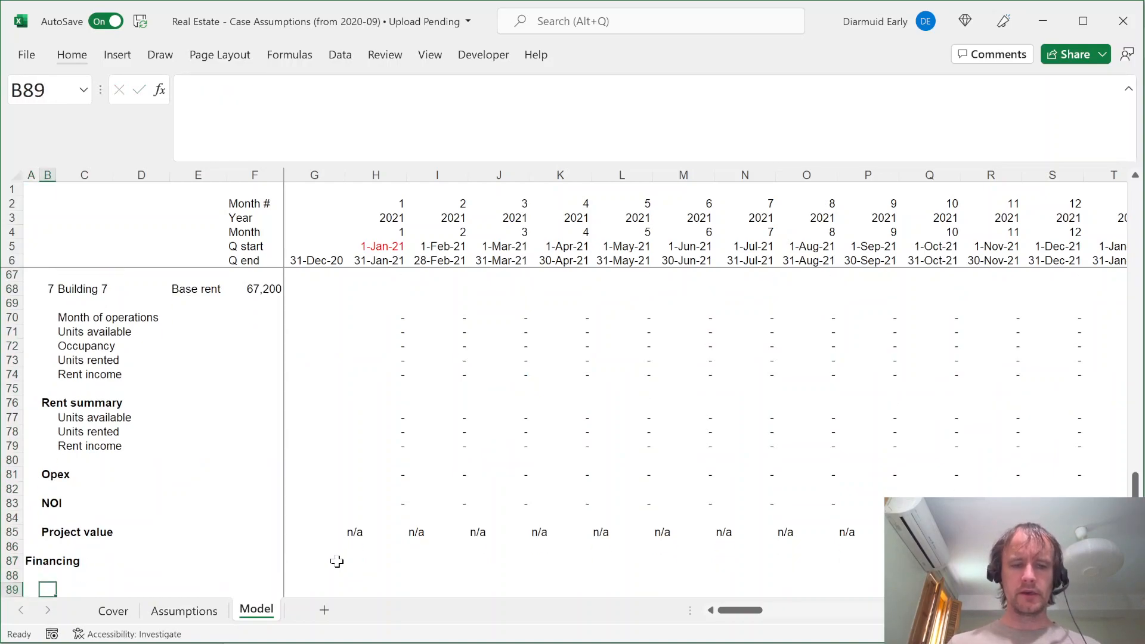
text(Const)
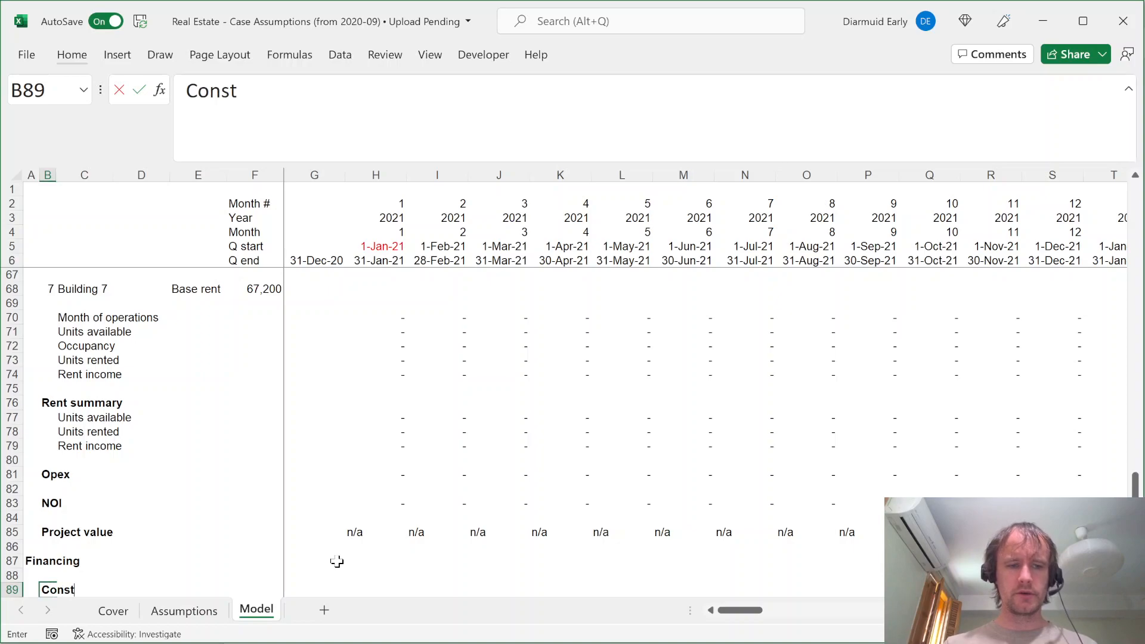
text(ruction loan)
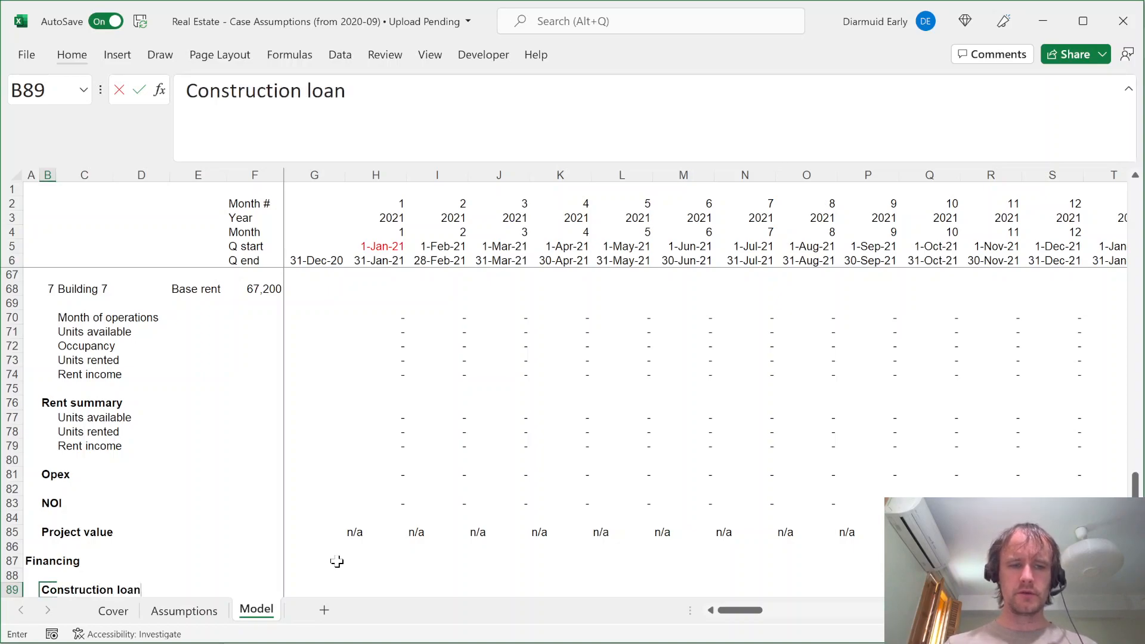
key(Return)
Label the construction loan rows Opening, Drawdown, Repayment and Closing in C90:C93, and Interest in C95
key(Down)
key(Right)
text(Opening)
key(Return)
text(Drawdown)
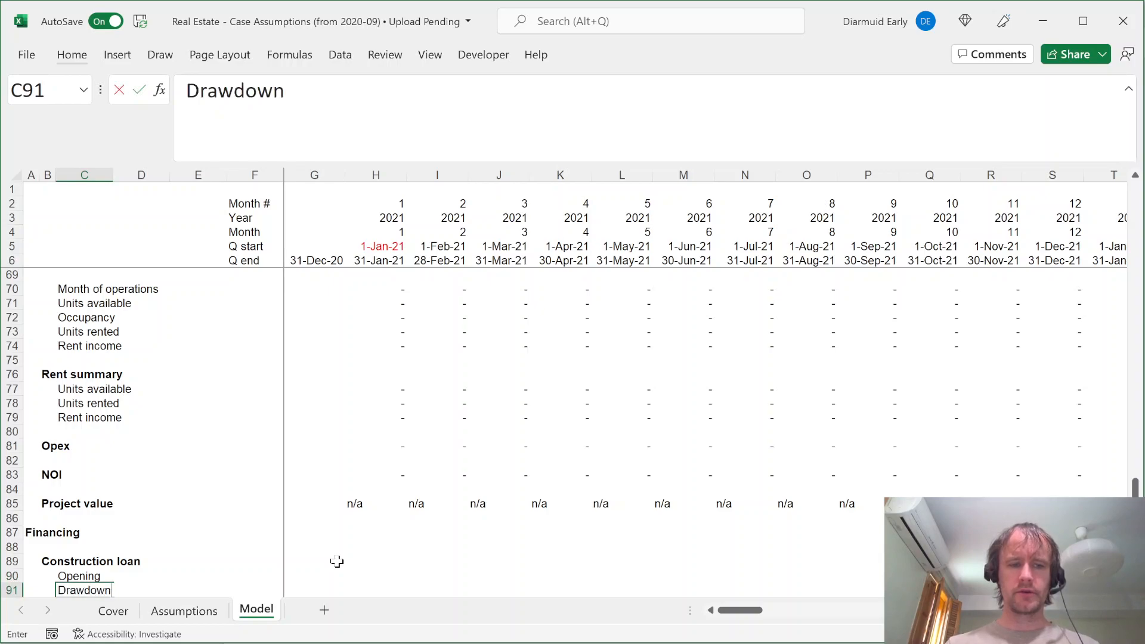
key(Return)
text(Repayment)
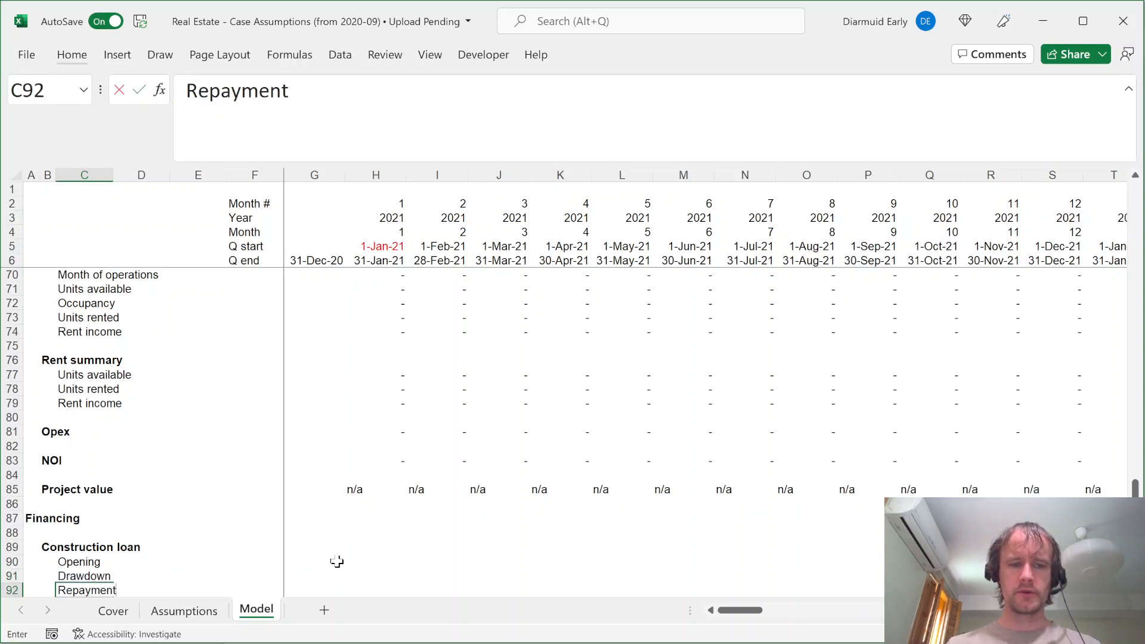
key(Return)
text(Closing)
key(Return)
key(Return)
text(Interest)
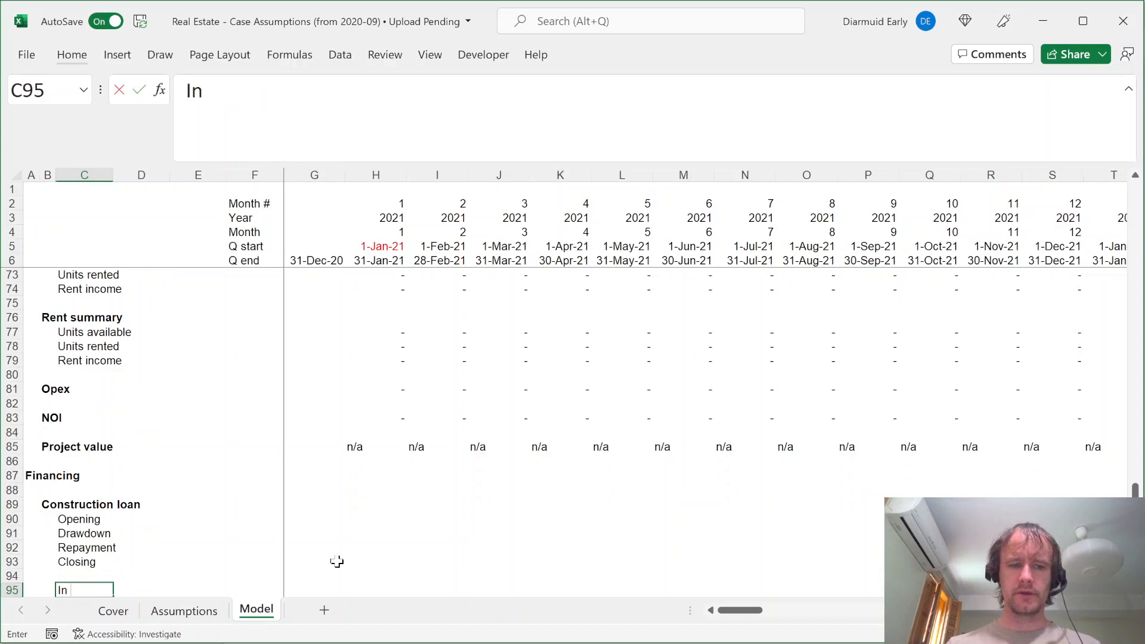
key(Return)
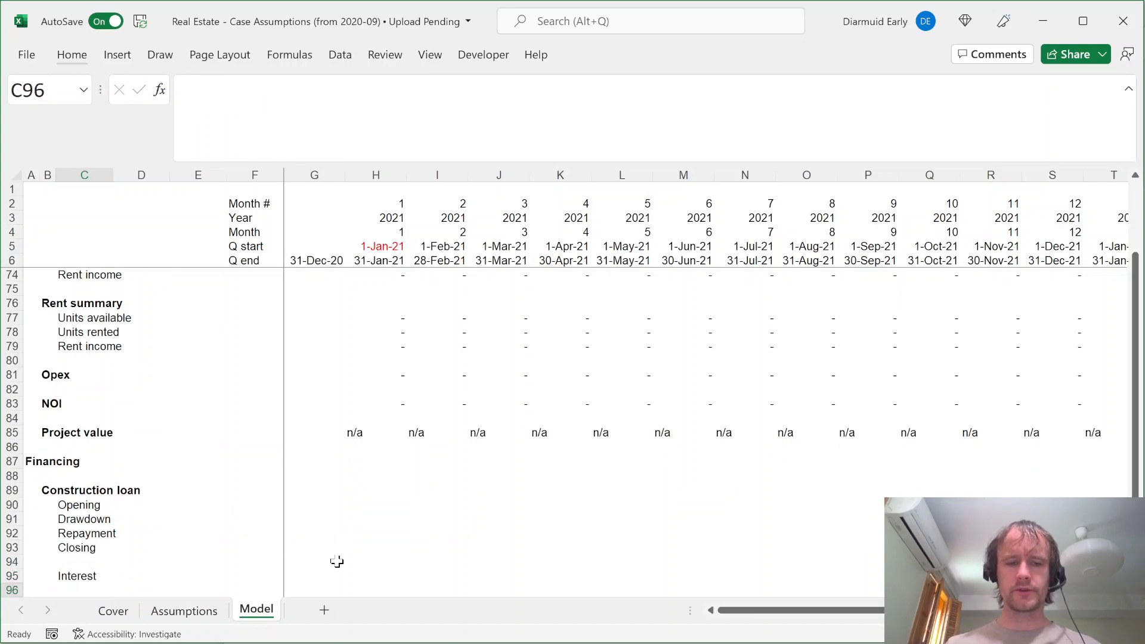
Review the Loan-to-Cost and Interest Rate inputs of the construction loan on the Assumptions sheet, along with the construction budget costs
key(ctrl+Page_Up)
click(291, 335)
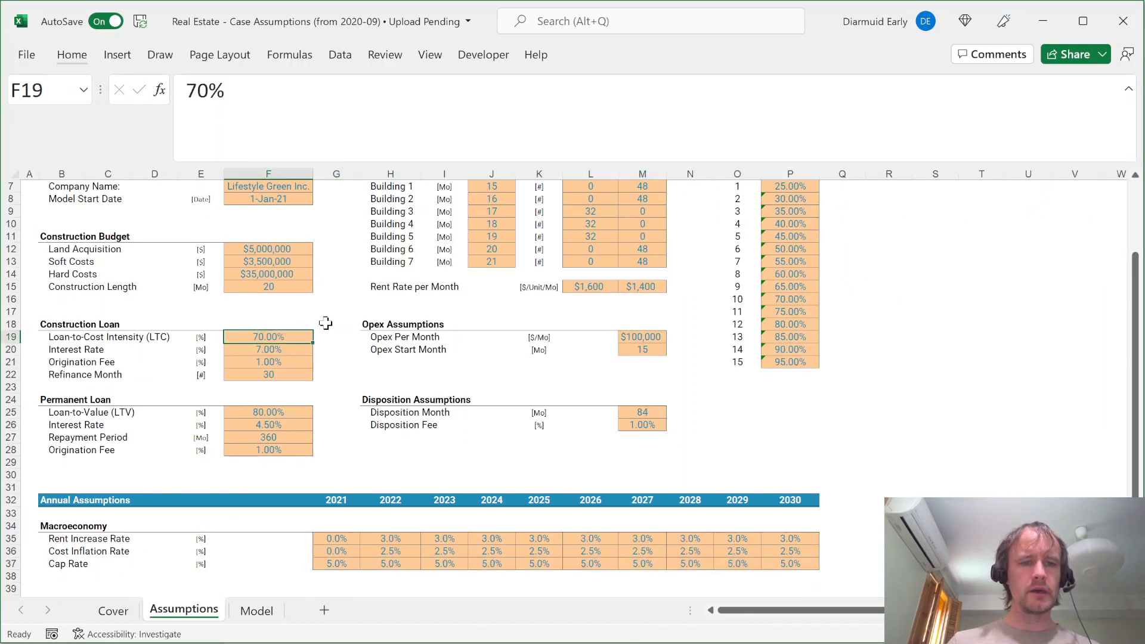
key(ctrl+shift+Left)
key(ctrl+shift+Left)
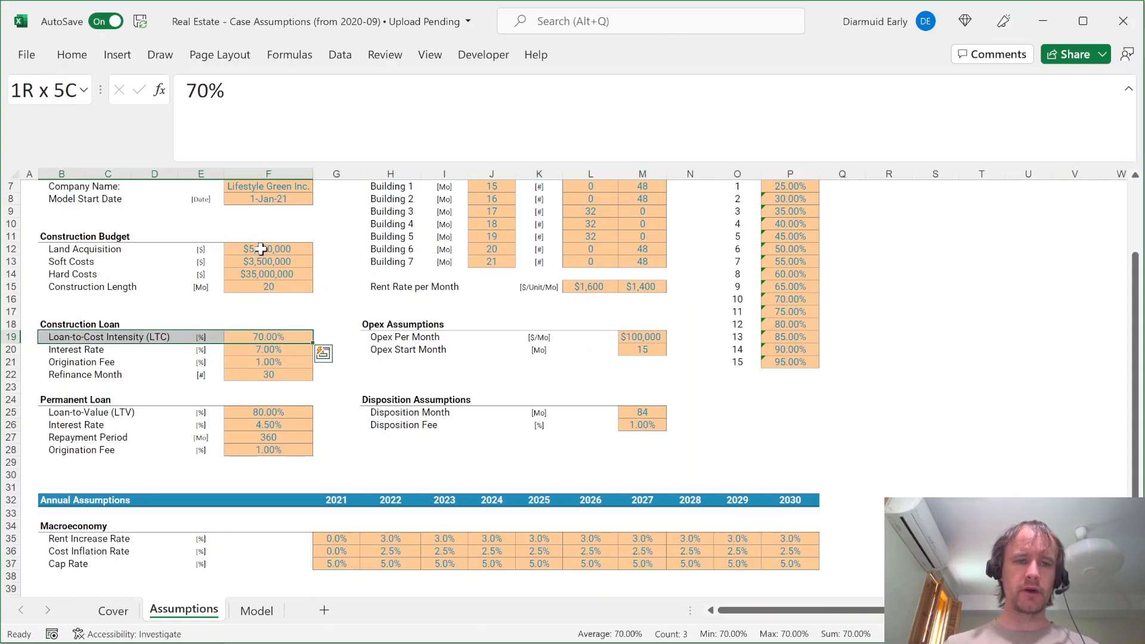
drag(280, 247, 274, 275)
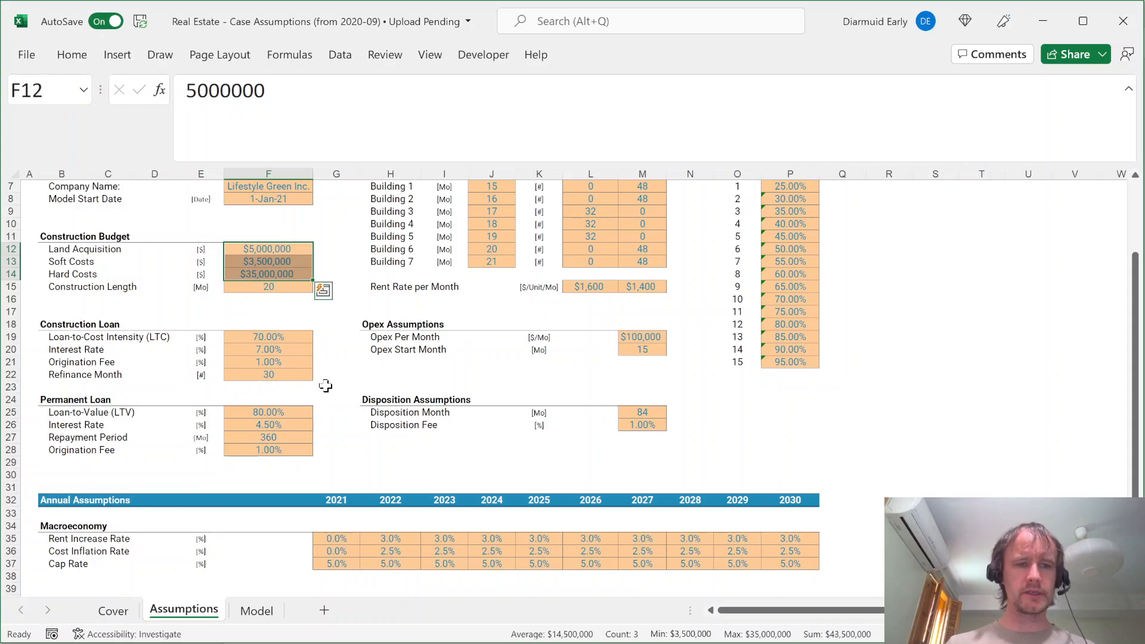
click(270, 349)
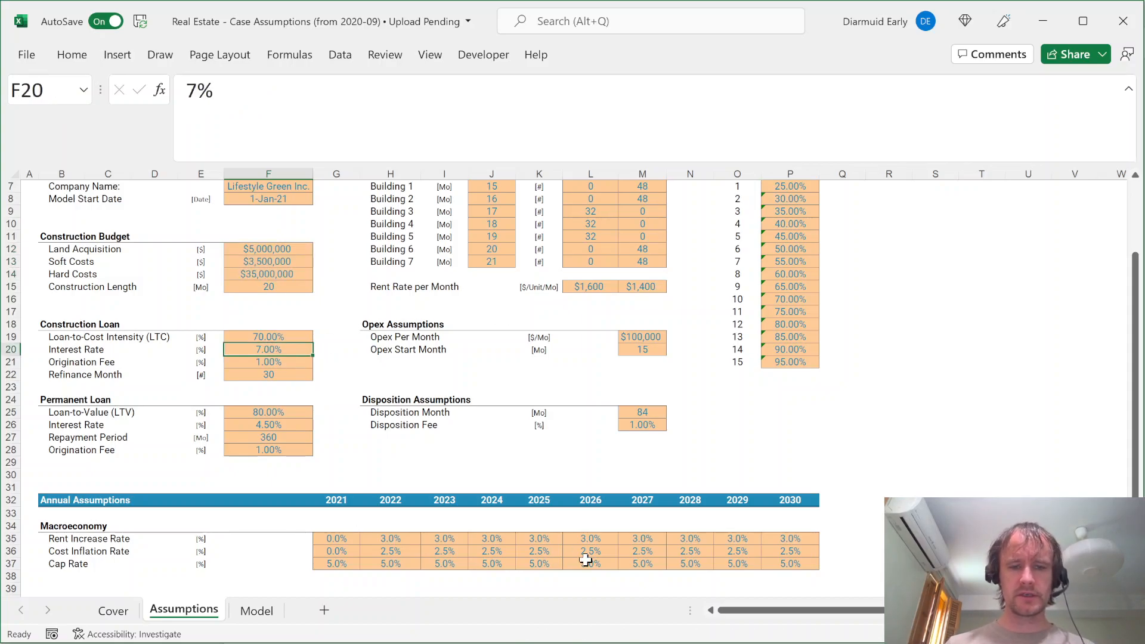
Switch to the Case Materials PDF and read the Construction Loan terms, including the actuals/365 interest basis
click(611, 643)
scroll(566, 358, up, 10)
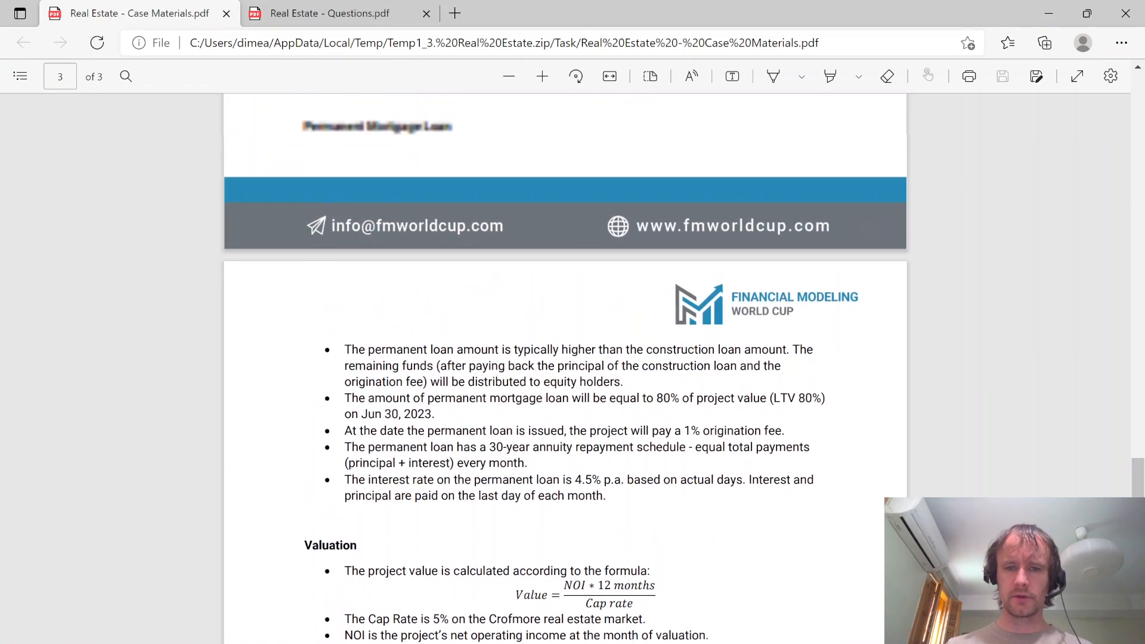
scroll(566, 358, up, 2)
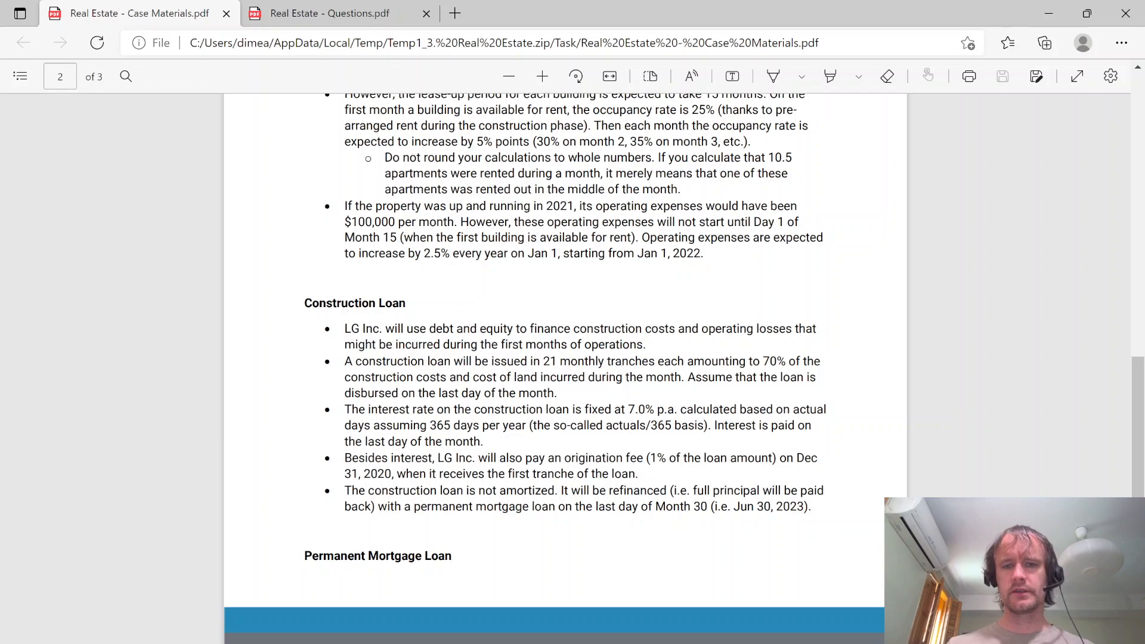
drag(560, 426, 708, 426)
key(ctrl+c)
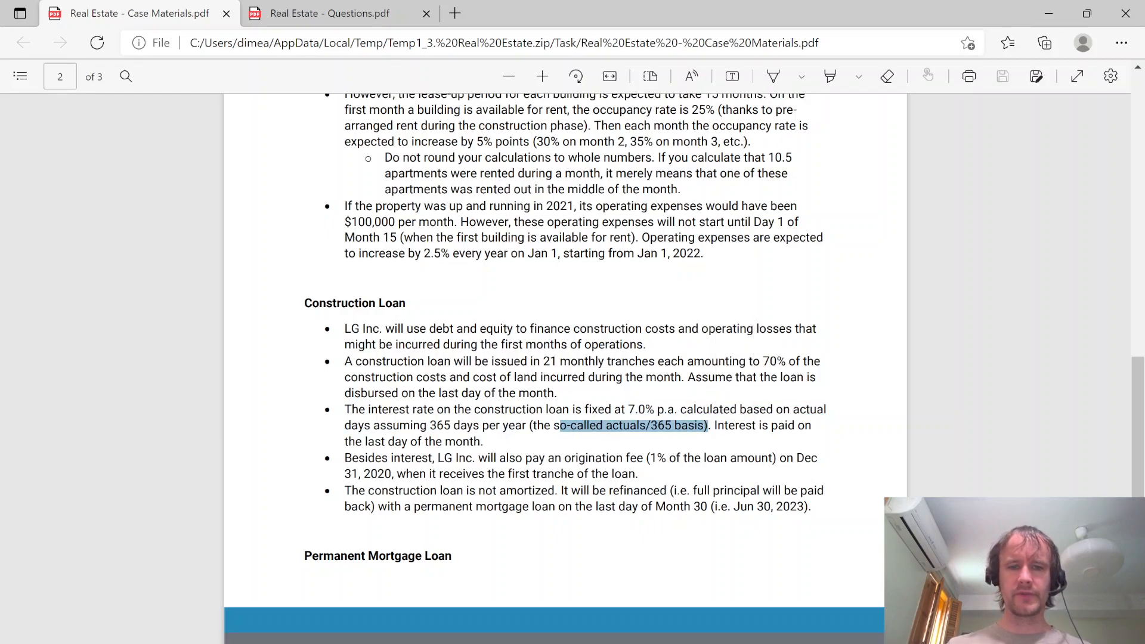
click(708, 426)
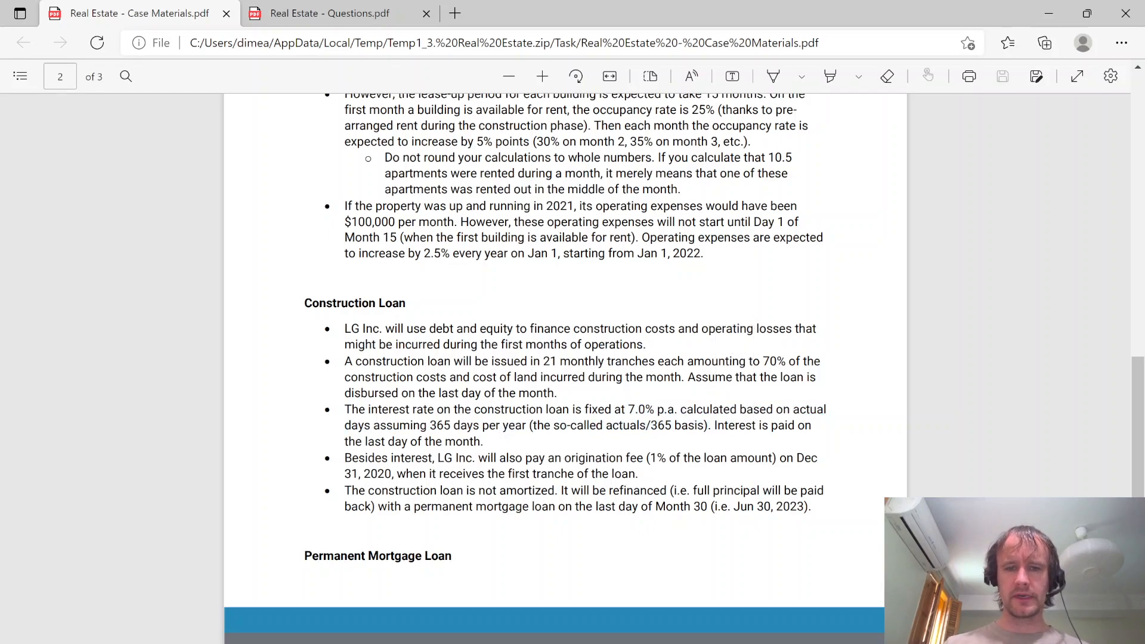
Return to the Excel workbook, review the construction loan's Refinance Month and Origination Fee, and add the label Fee in C97 of the Model sheet
key(alt+Tab)
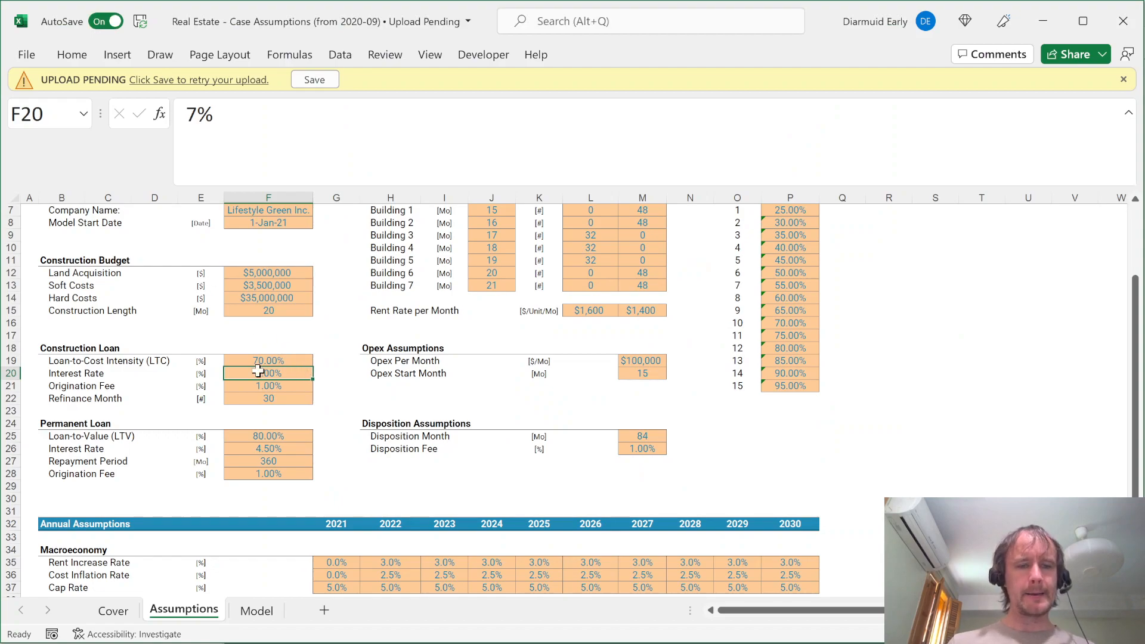
click(269, 400)
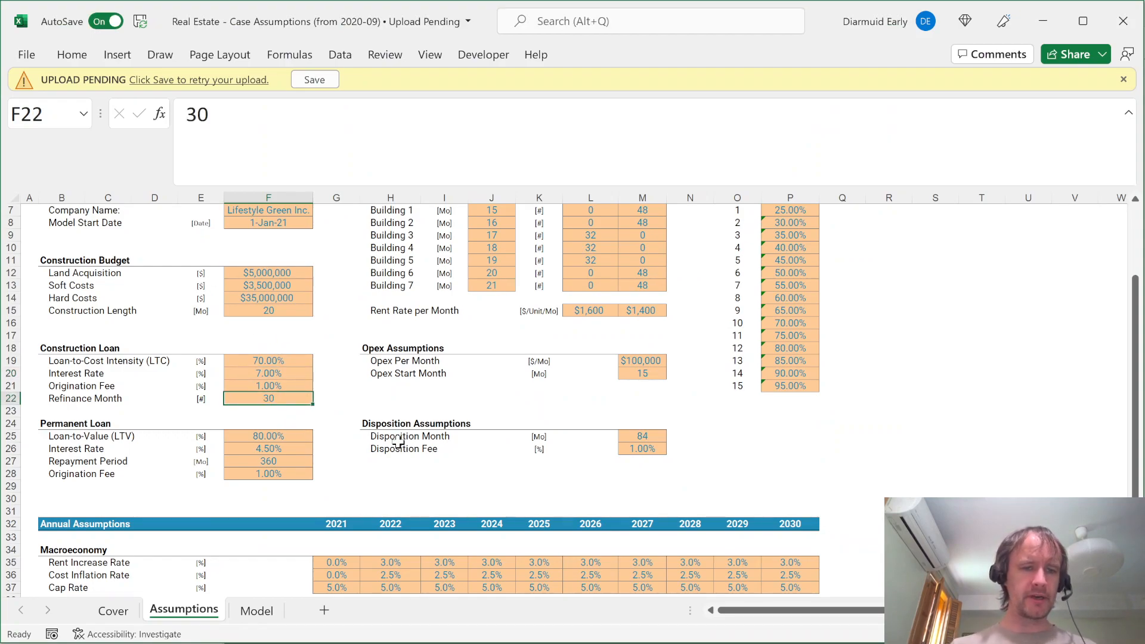
key(Up)
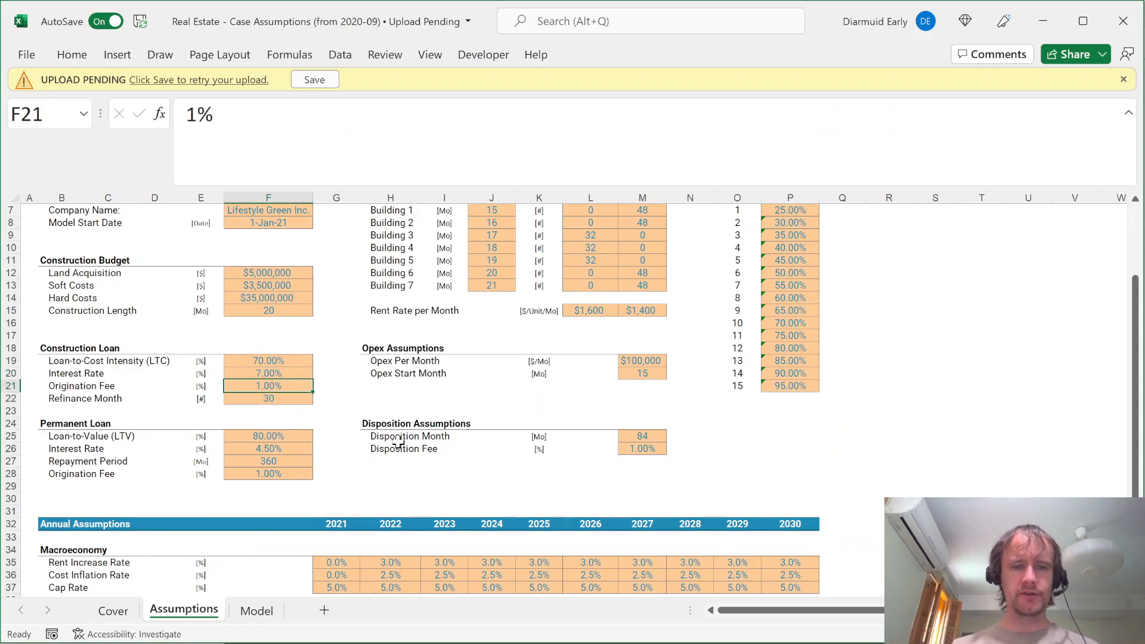
key(ctrl+Page_Down)
key(Down)
key(Down)
key(Left)
key(Up)
key(Right)
text(Fee)
Enter 0 as the construction loan's Opening balance in G90, the 31-Dec-20 column
key(Up)
key(Up)
key(Up)
key(Up)
key(Up)
key(Up)
key(Up)
key(Right)
key(Right)
key(Right)
key(Right)
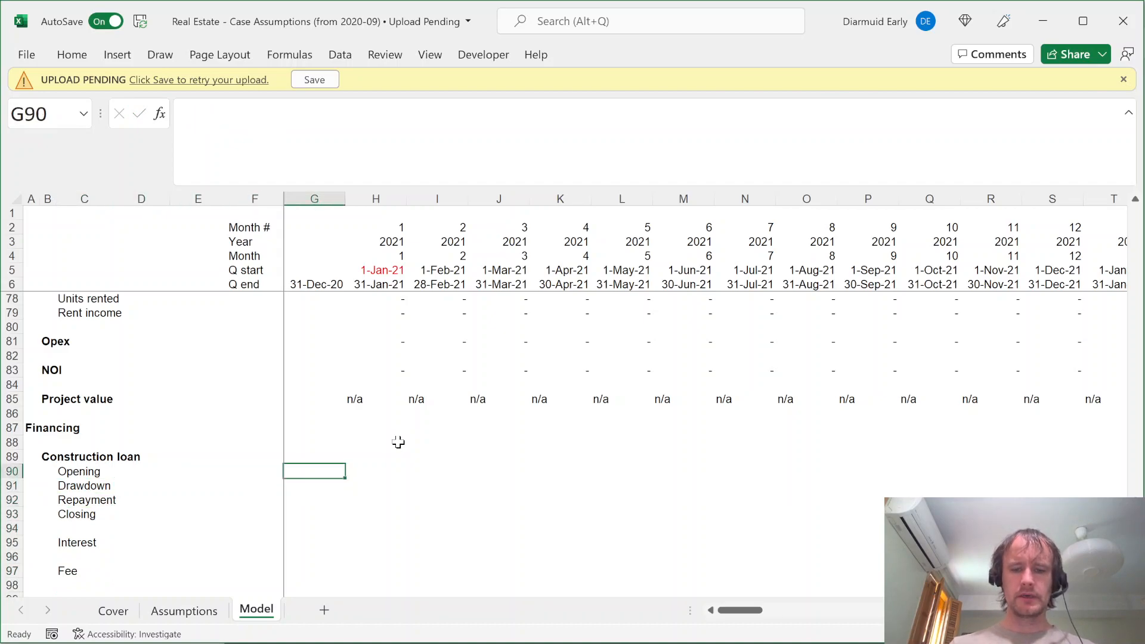
text(0)
key(ctrl+Return)
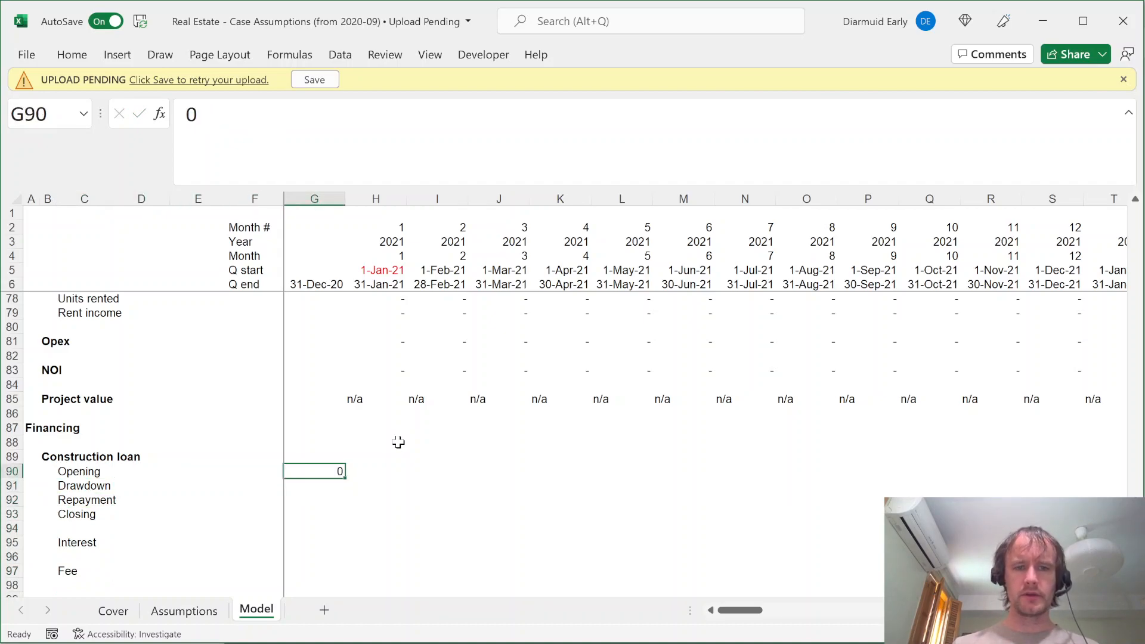
Copy the NOI cell in H83 and paste only its formatting onto construction loan rows 90 to 97, starting from column G
key(Up)
key(Up)
key(Right)
key(Up)
key(Up)
key(Up)
key(Up)
key(Up)
key(ctrl+c)
key(Left)
key(Down)
key(Down)
key(Down)
key(Down)
key(Down)
key(Down)
key(Down)
key(shift+Down)
key(shift+Down)
key(shift+Down)
key(shift+Down)
key(shift+Down)
key(shift+Down)
key(shift+Down)
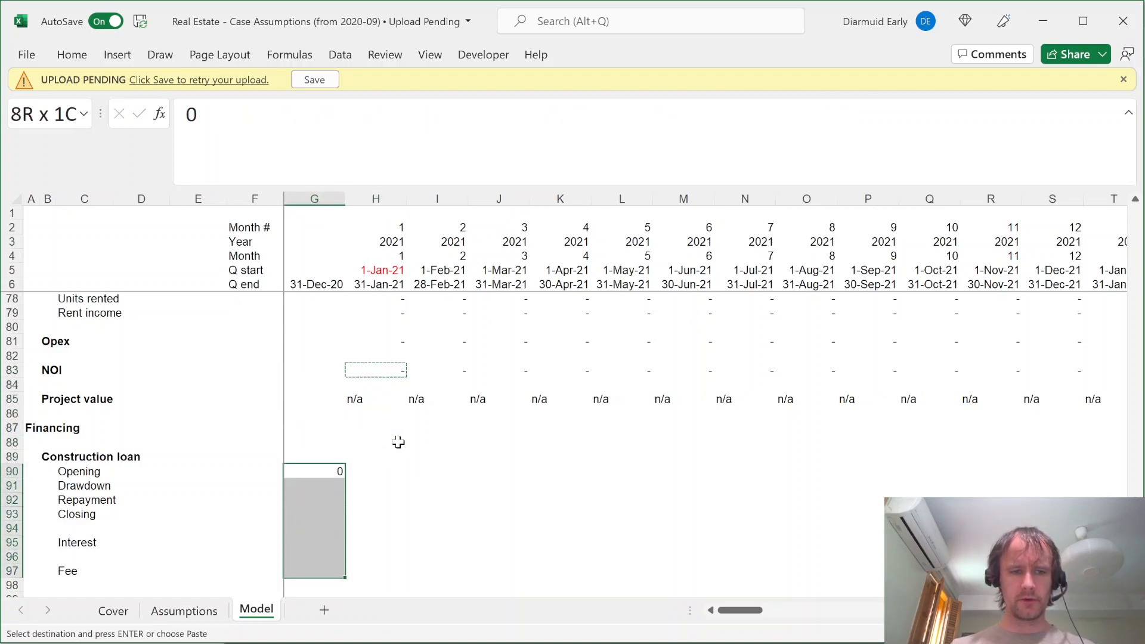
key(ctrl+v)
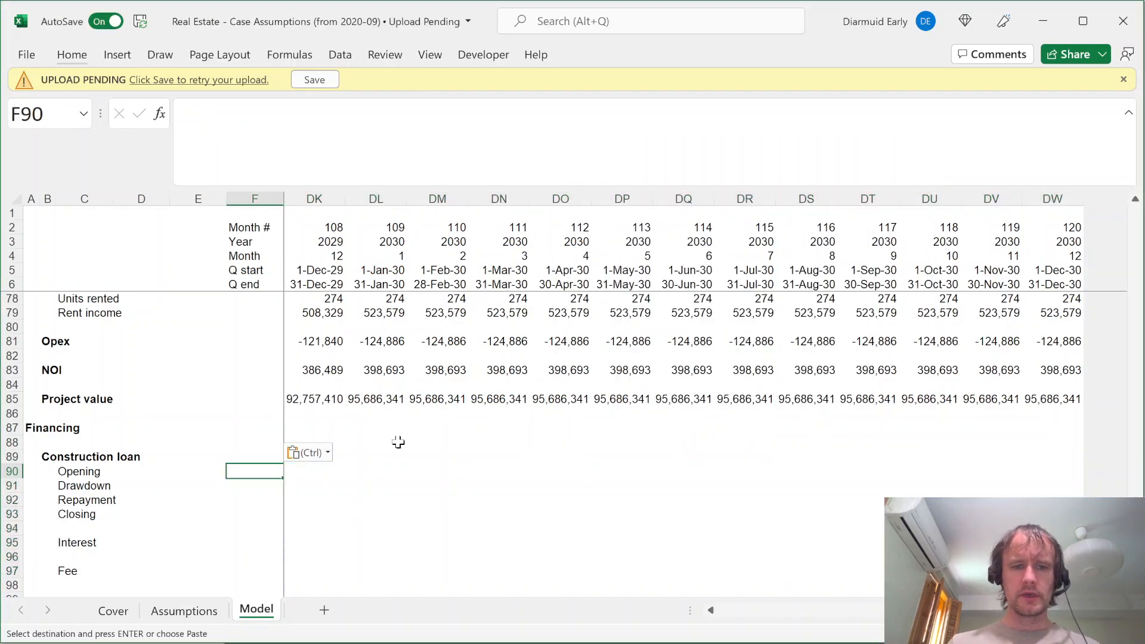
Set the font colour of the hard-coded opening balance in G90 to red
key(alt)
key(h)
key(f)
key(c)
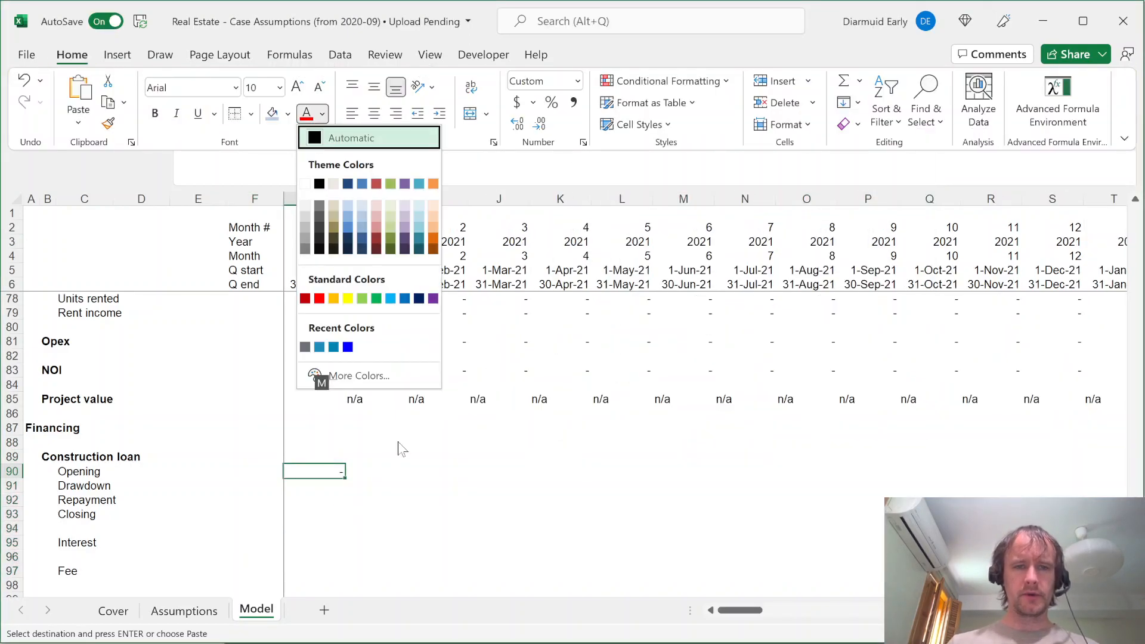
click(320, 300)
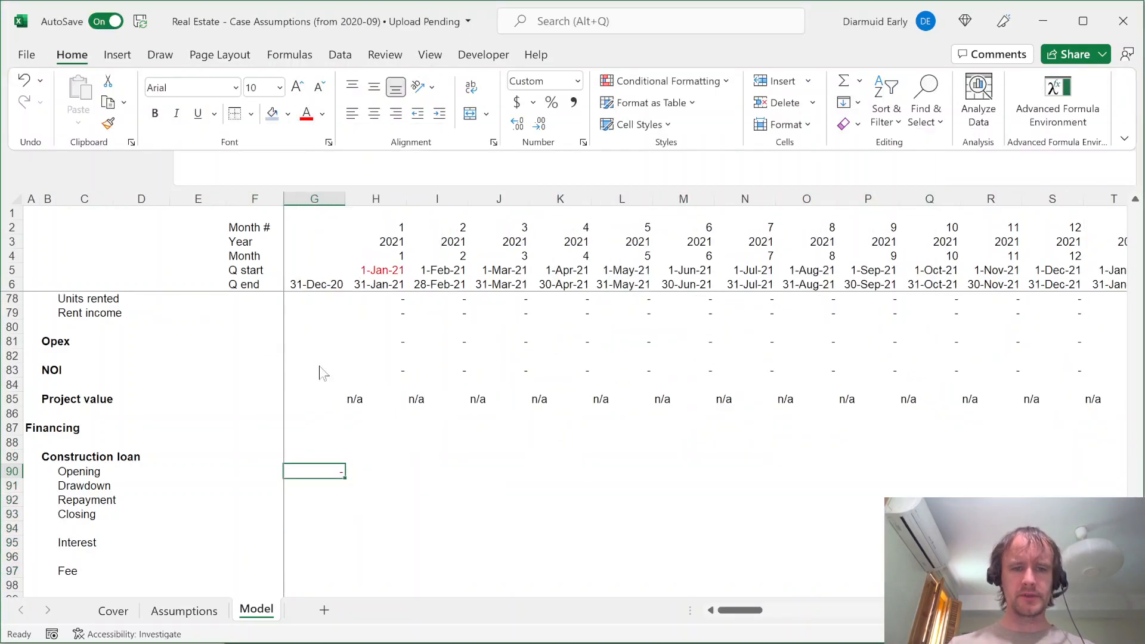
click(562, 473)
Calculate the construction loan Drawdown in G91 as =-G16*Assumptions!$F$19 and fill the formula across all months of row 91
key(Down)
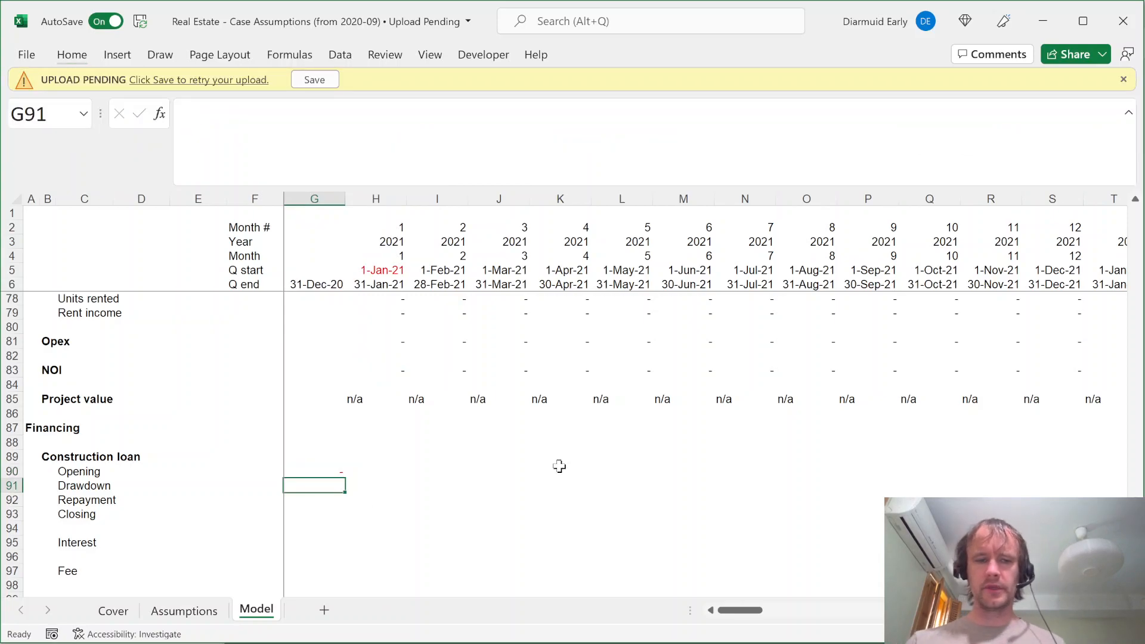
text(=-)
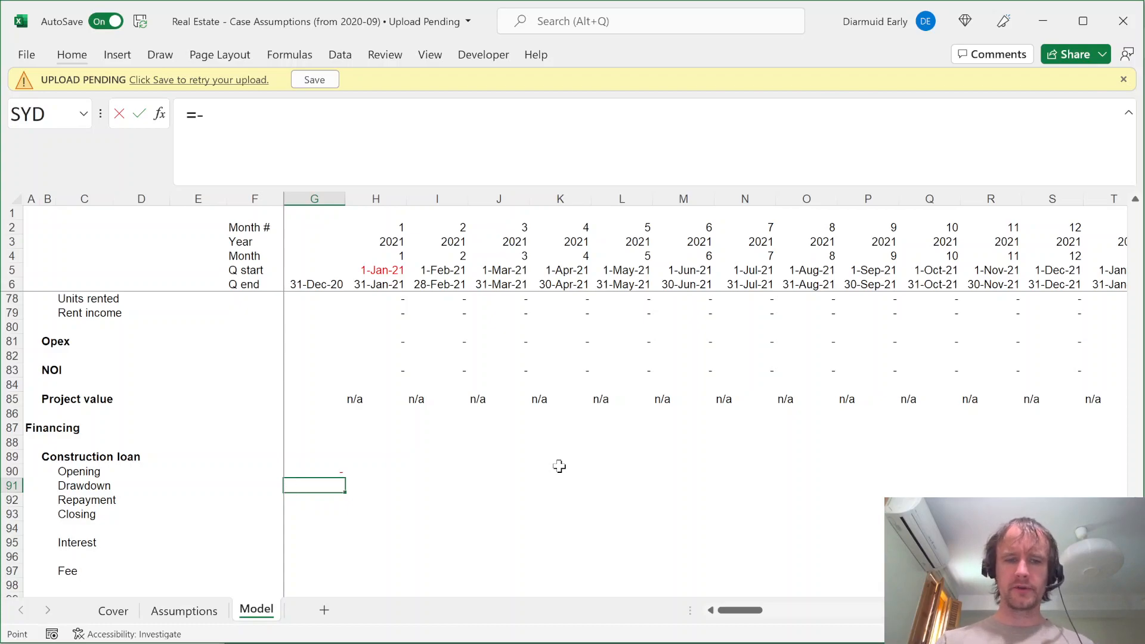
key(ctrl+Up)
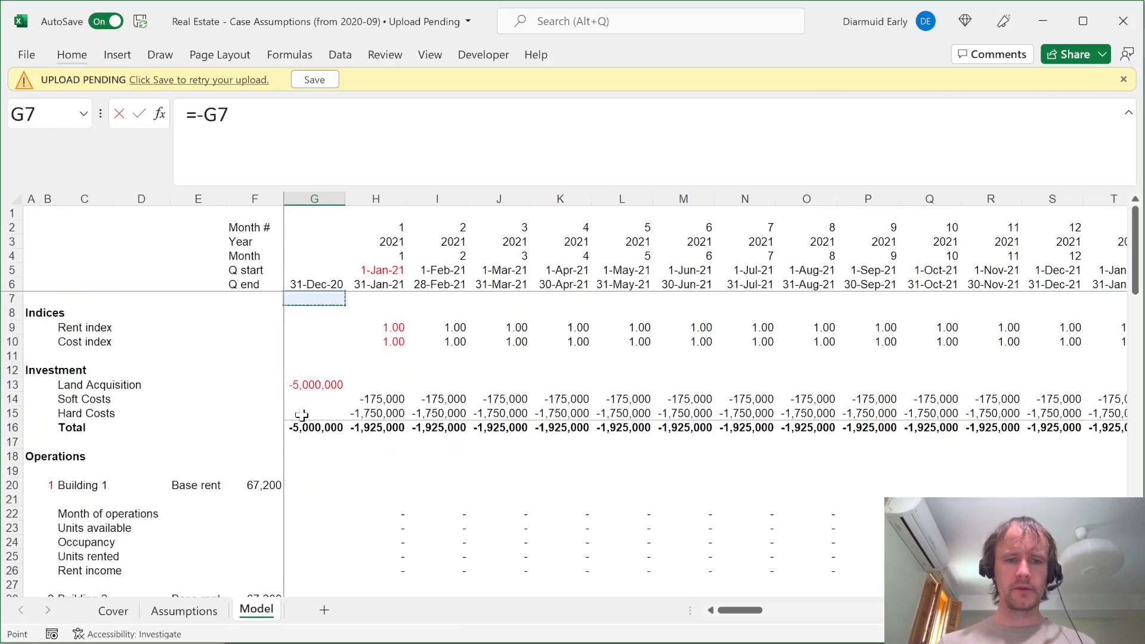
click(336, 429)
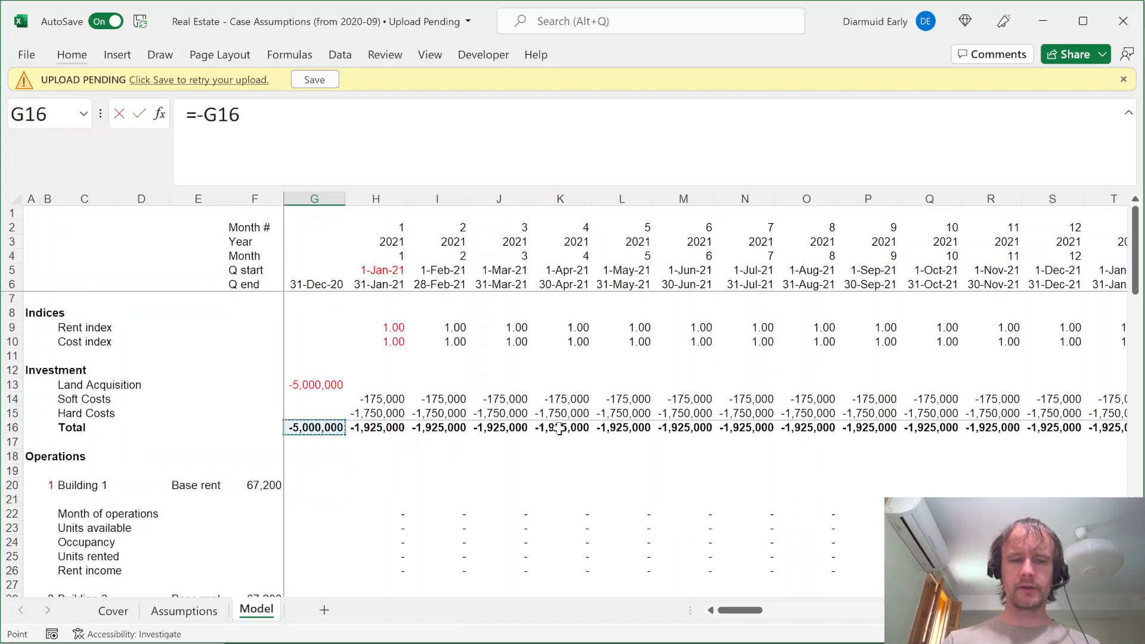
text(*)
key(ctrl+Page_Up)
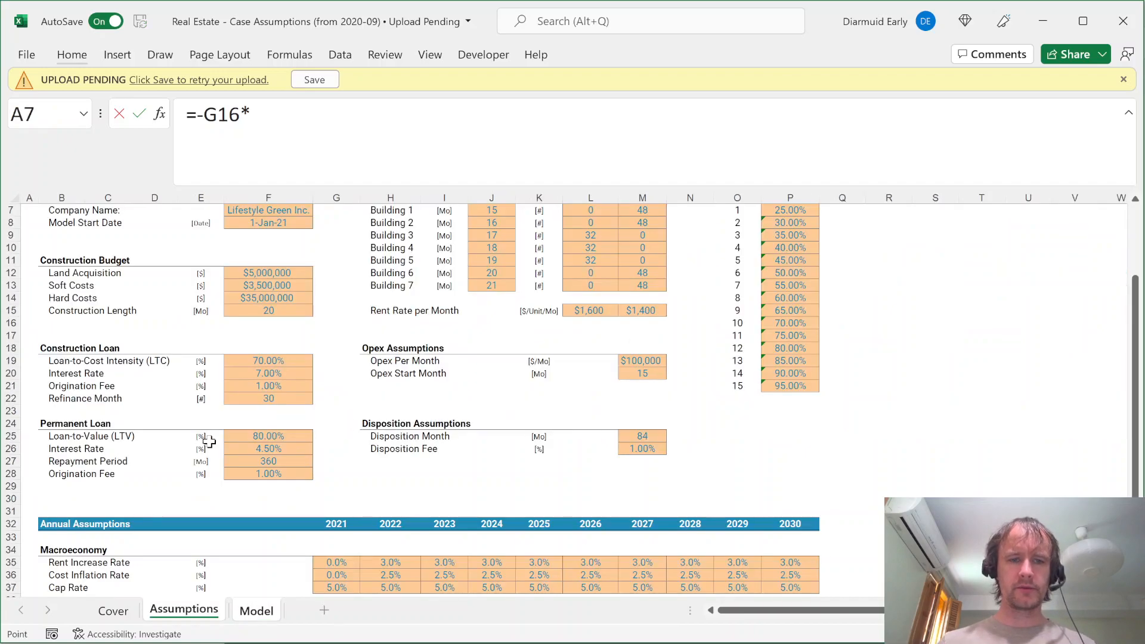
click(275, 361)
key(F4)
key(Return)
key(Up)
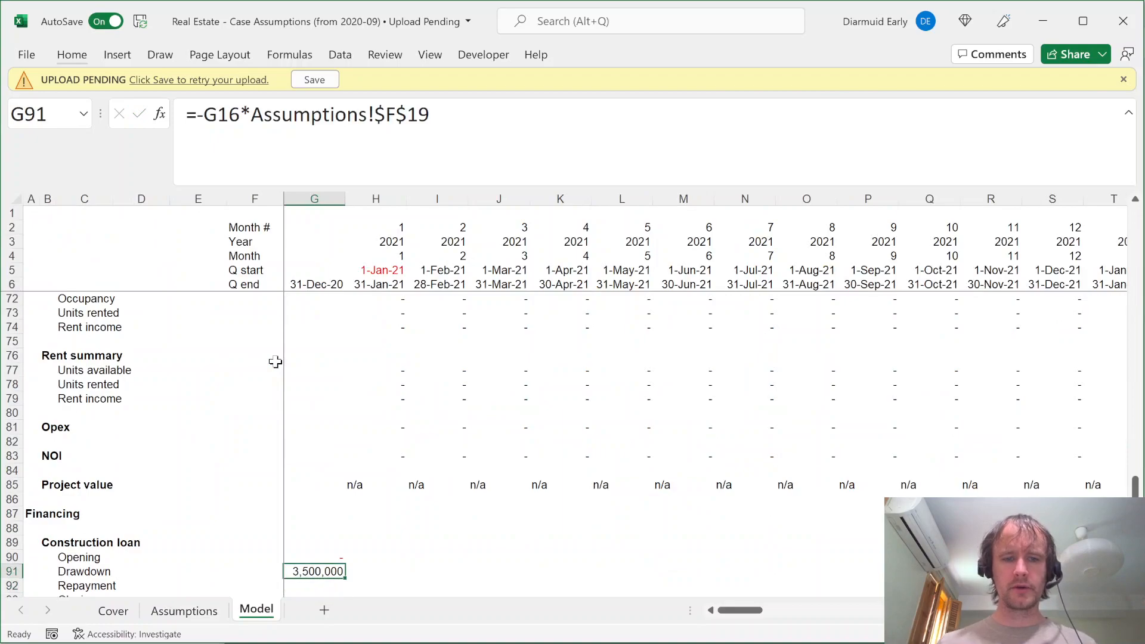
key(ctrl+shift+Right)
key(Left)
key(Right)
Check the construction loan's Drawdown amounts month by month along row 91 through the construction period
key(shift+Right)
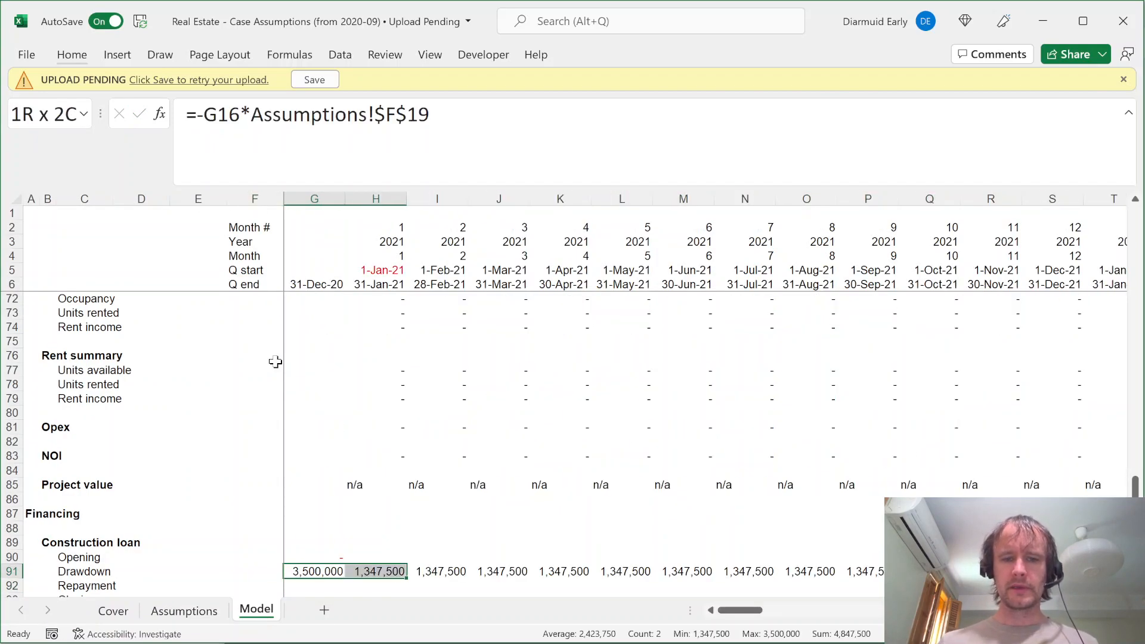
key(shift+Right)
key(shift+Right)
key(shift+Right)
key(shift+Right)
key(shift+Right)
key(shift+Right)
key(shift+Right)
key(shift+Right)
key(shift+Right)
key(shift+Right)
key(shift+Right)
key(shift+Right)
key(shift+Right)
key(shift+Right)
key(shift+Right)
key(shift+Right)
key(shift+Right)
key(shift+Right)
key(shift+Right)
key(shift+Right)
key(shift+Right)
key(shift+Right)
key(shift+Right)
key(Left)
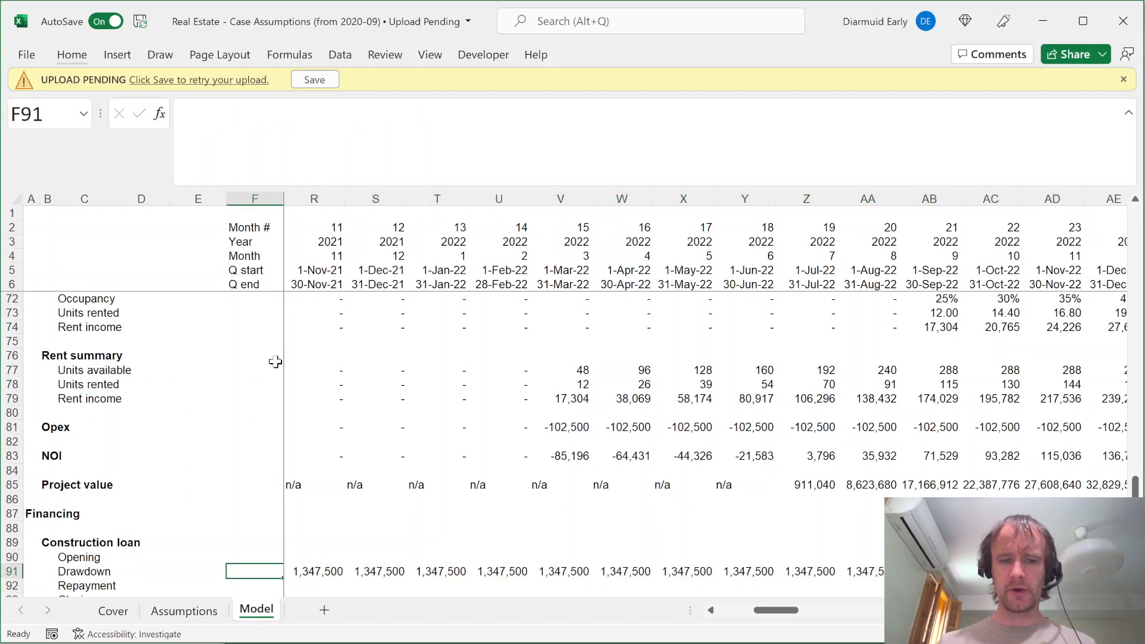
key(Right)
key(Down)
key(Down)
key(Down)
key(Left)
key(Up)
key(Up)
key(ctrl+Up)
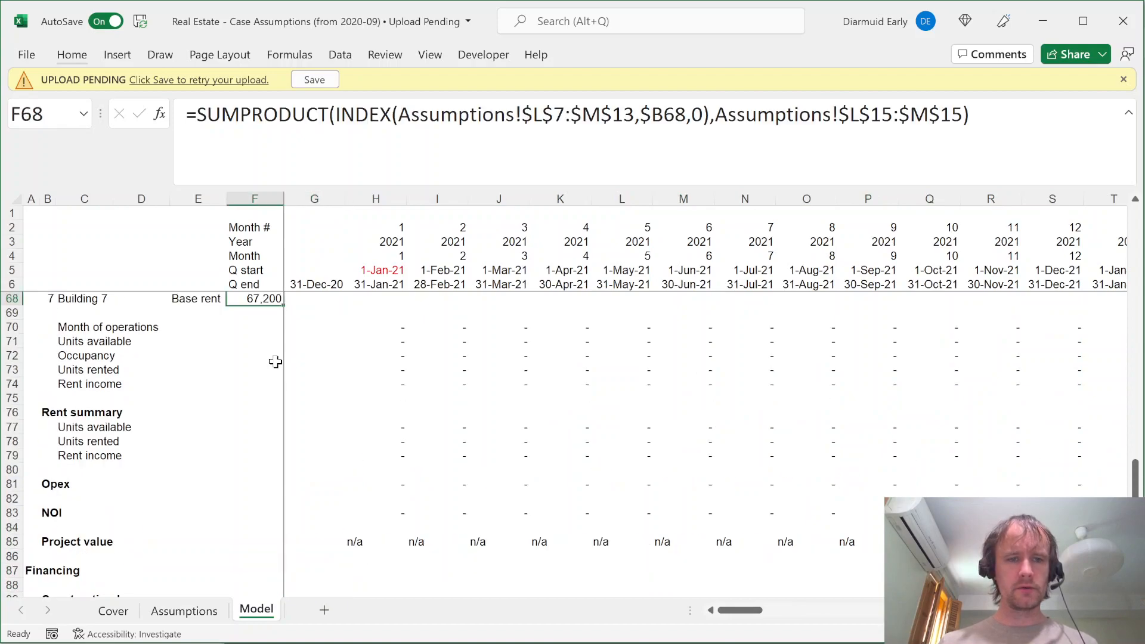
key(Left)
key(Up)
key(ctrl+Up)
key(ctrl+Up)
key(ctrl+Up)
key(ctrl+Up)
key(ctrl+Up)
key(ctrl+Up)
key(ctrl+Up)
key(Down)
key(Down)
key(Down)
key(Down)
key(Down)
key(Down)
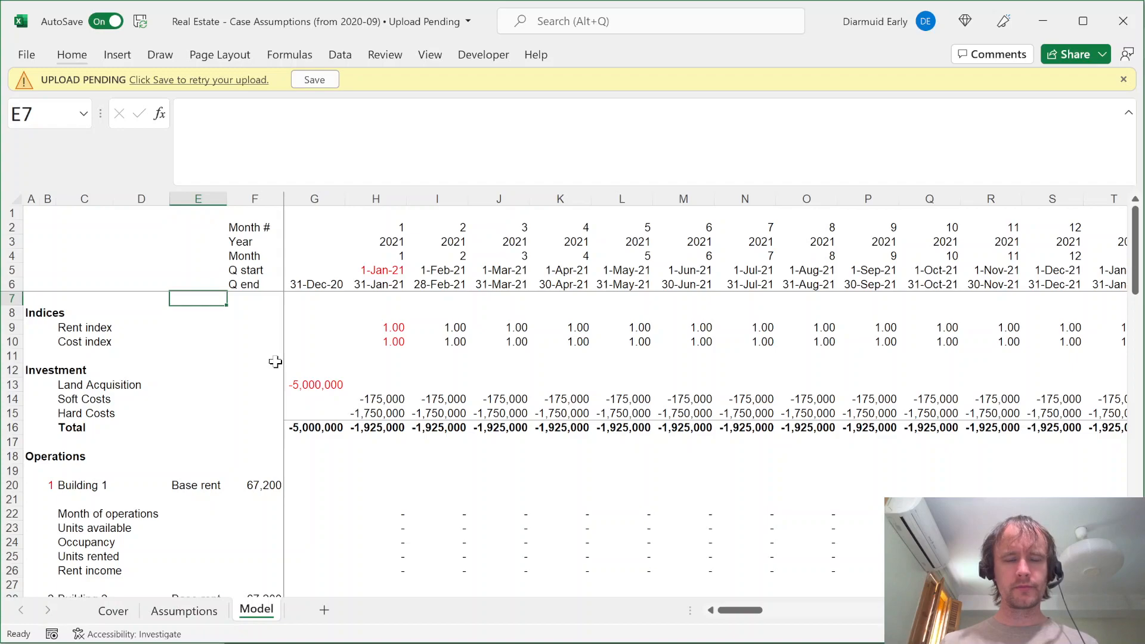
key(Page_Down)
key(Page_Down)
key(Page_Down)
key(Page_Down)
key(Down)
key(Right)
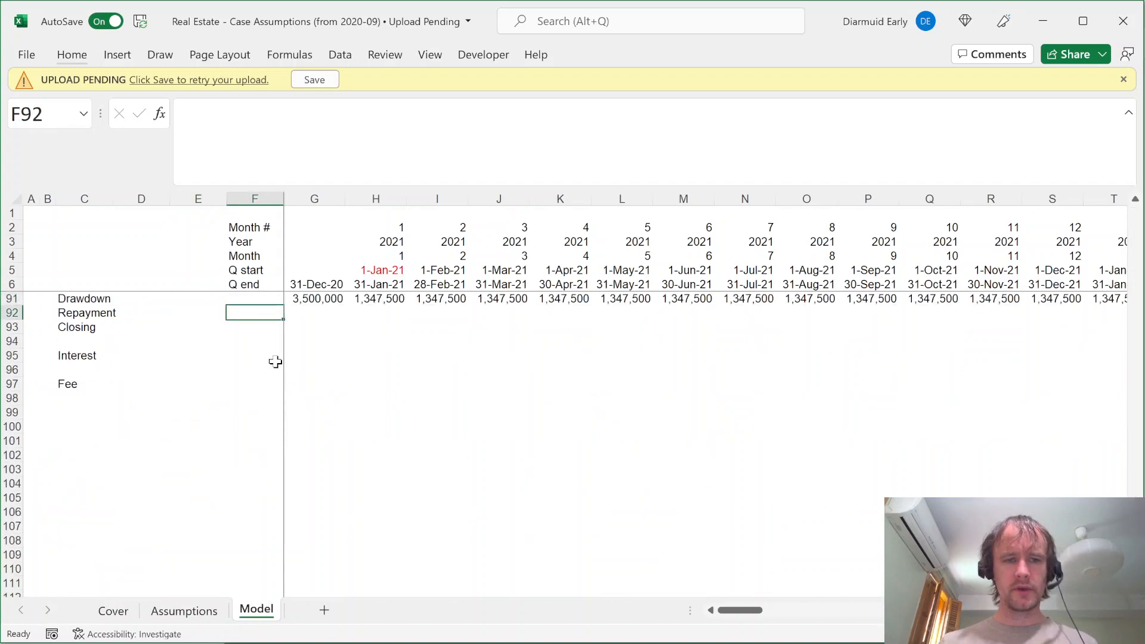
key(Right)
key(Up)
key(Up)
key(Up)
key(Up)
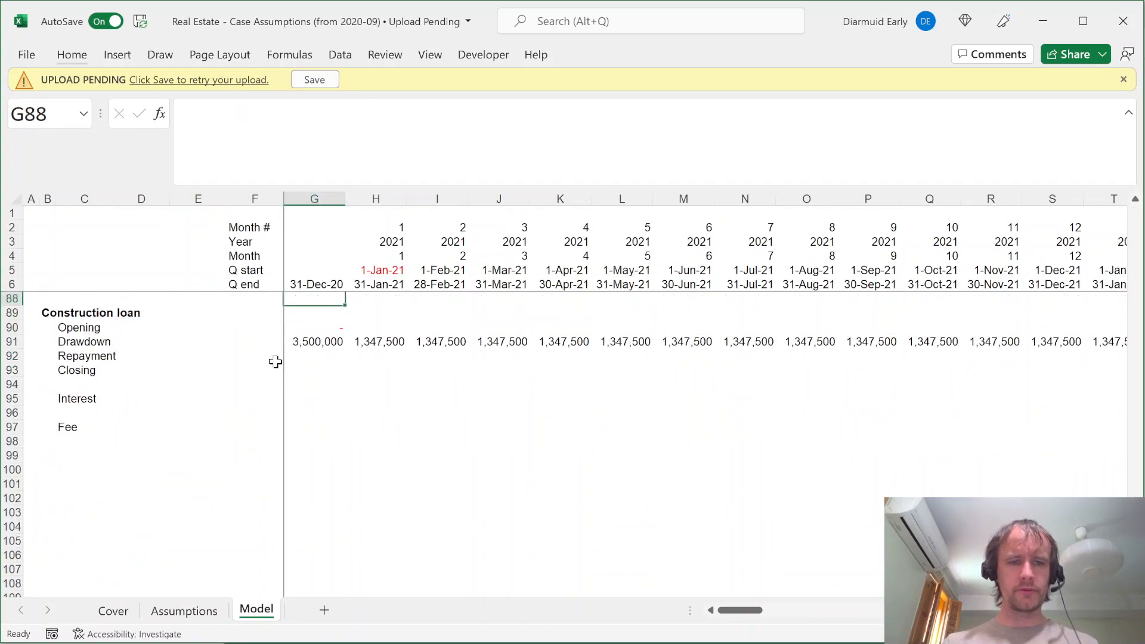
key(Down)
key(Down)
key(Down)
key(Down)
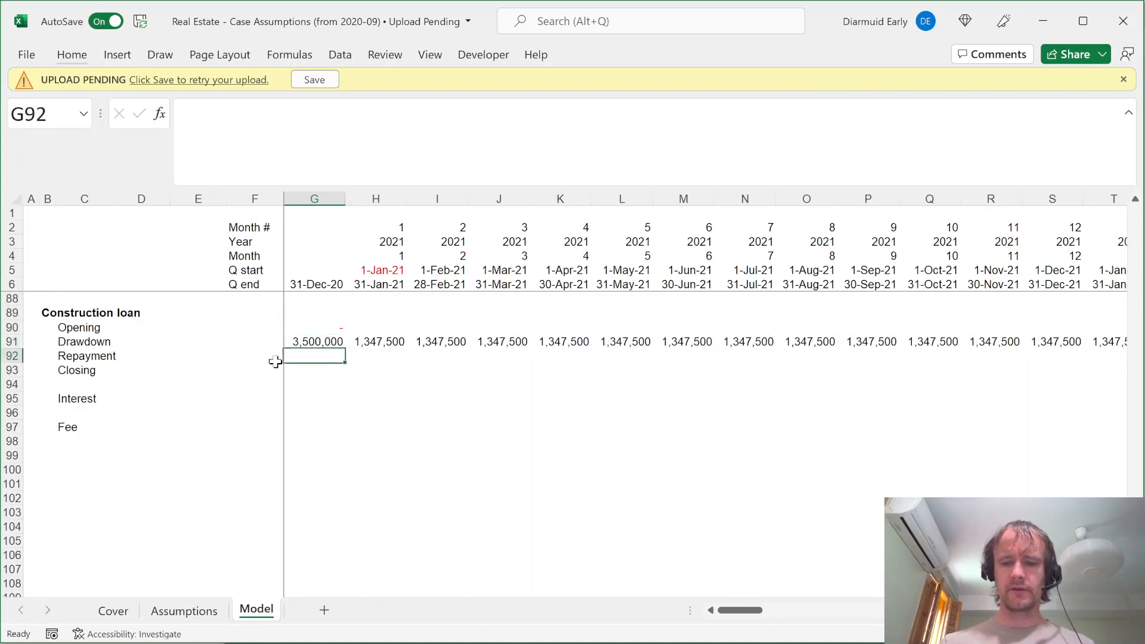
Switch to the Case Materials PDF, read the construction loan's amortization and refinancing terms, and return to the Excel workbook
text(=)
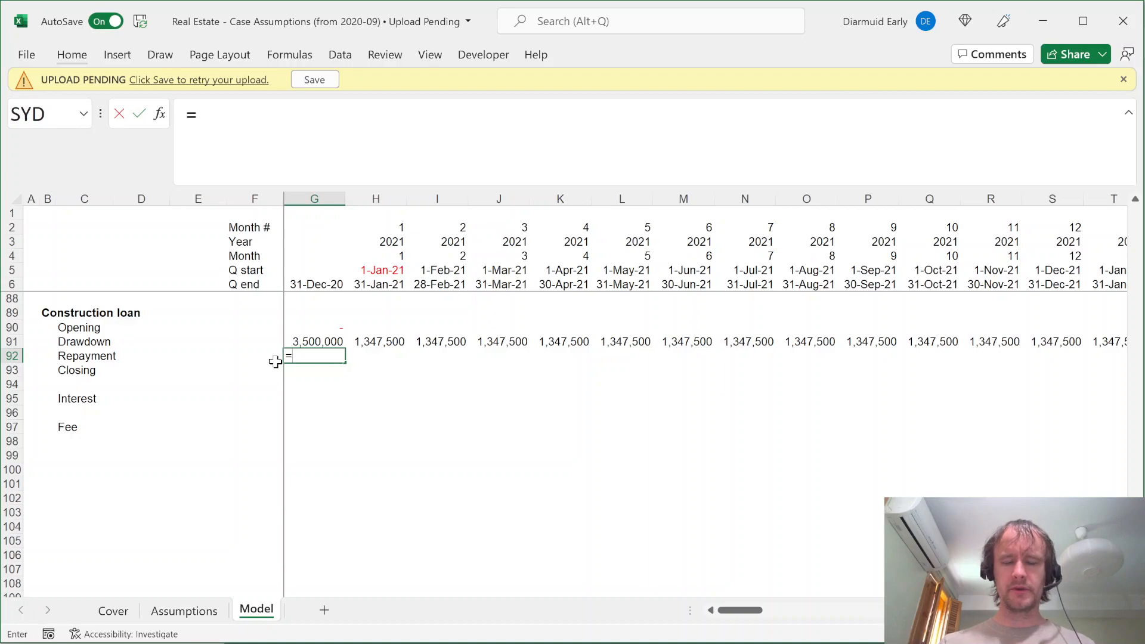
key(Escape)
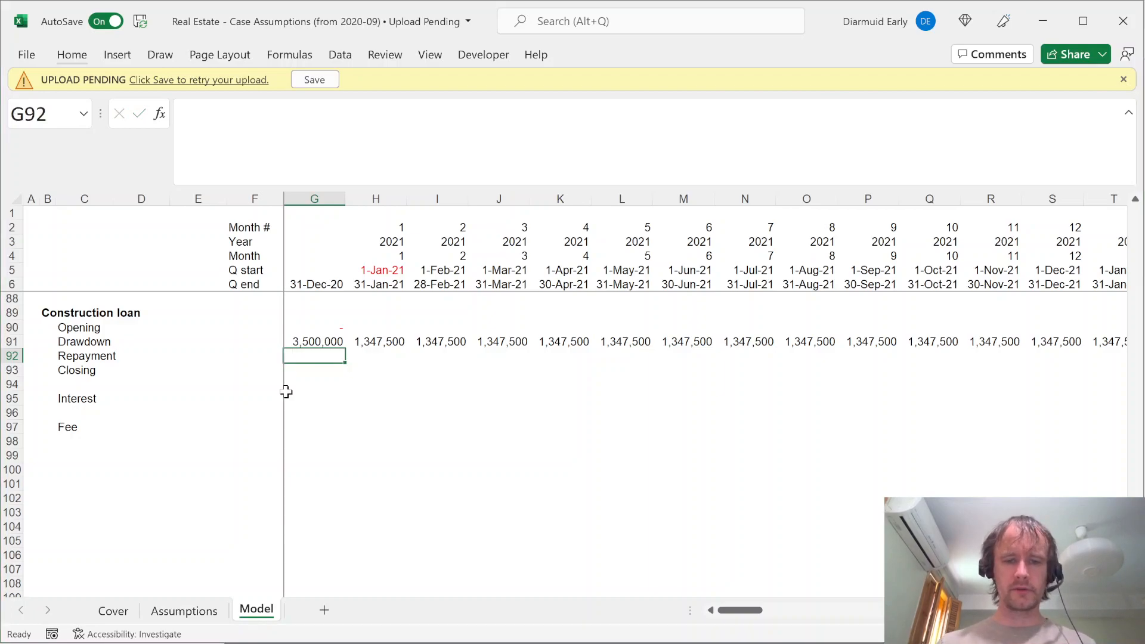
key(alt+Tab)
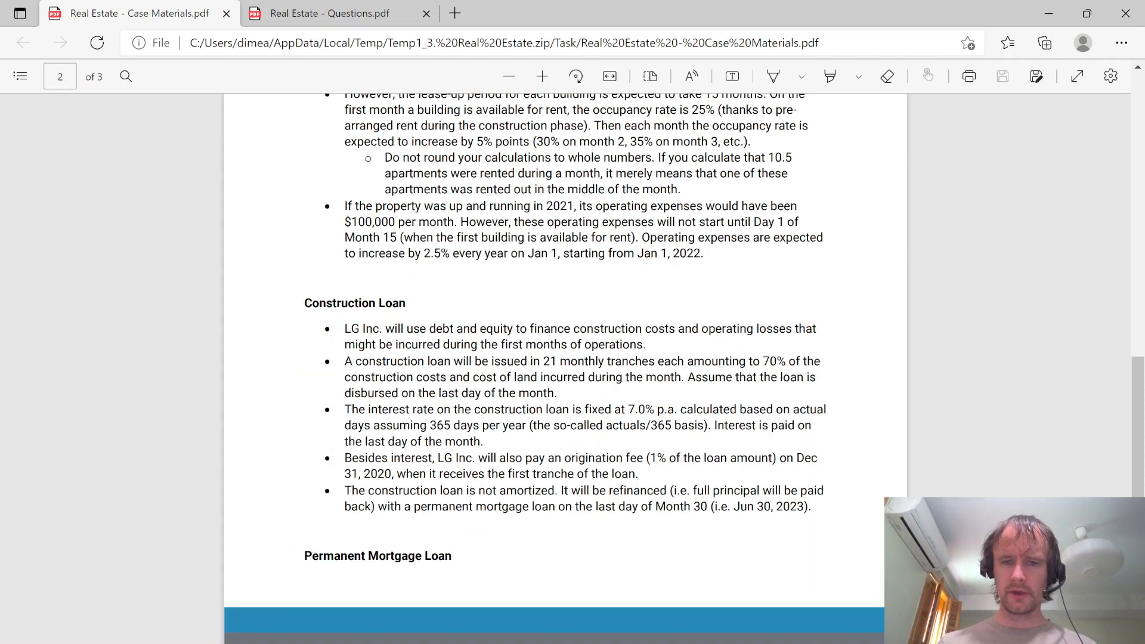
drag(443, 490, 526, 496)
click(509, 531)
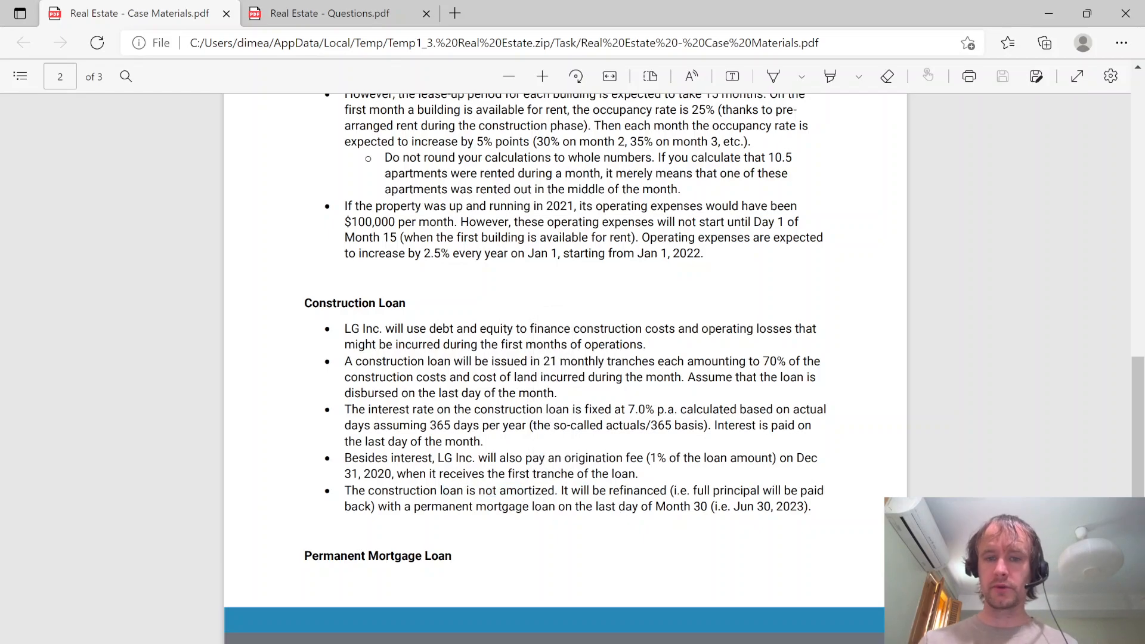
key(alt+Tab)
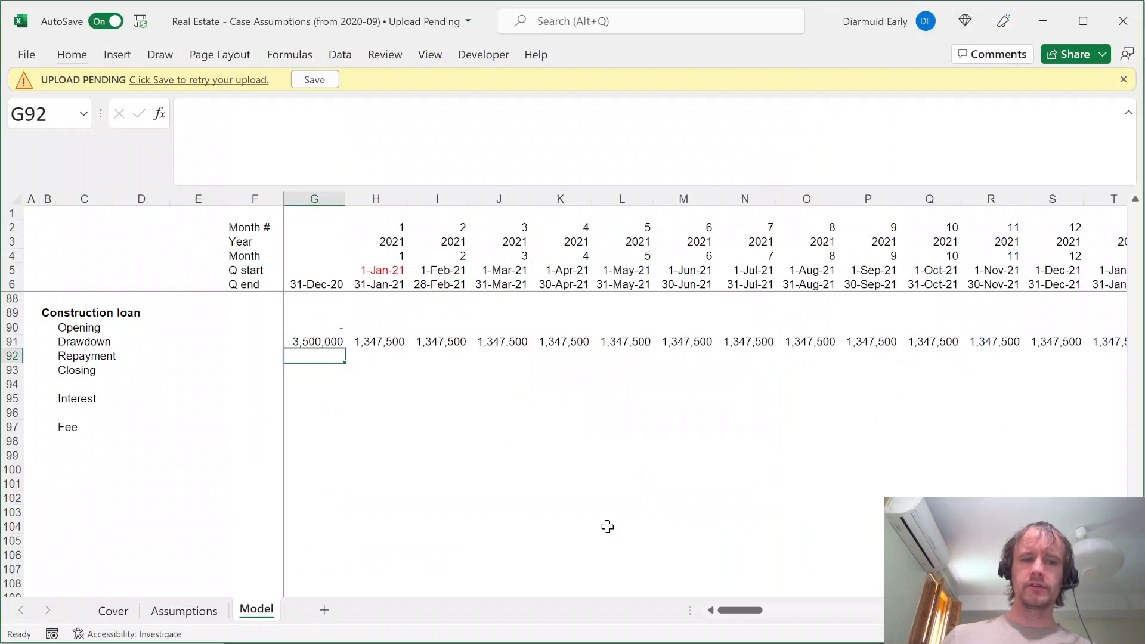
Enter the construction loan Repayment formula =IF(G$2=Assumptions!$F$22,-G90) in G92, testing the month number against the Refinance Month
text(=)
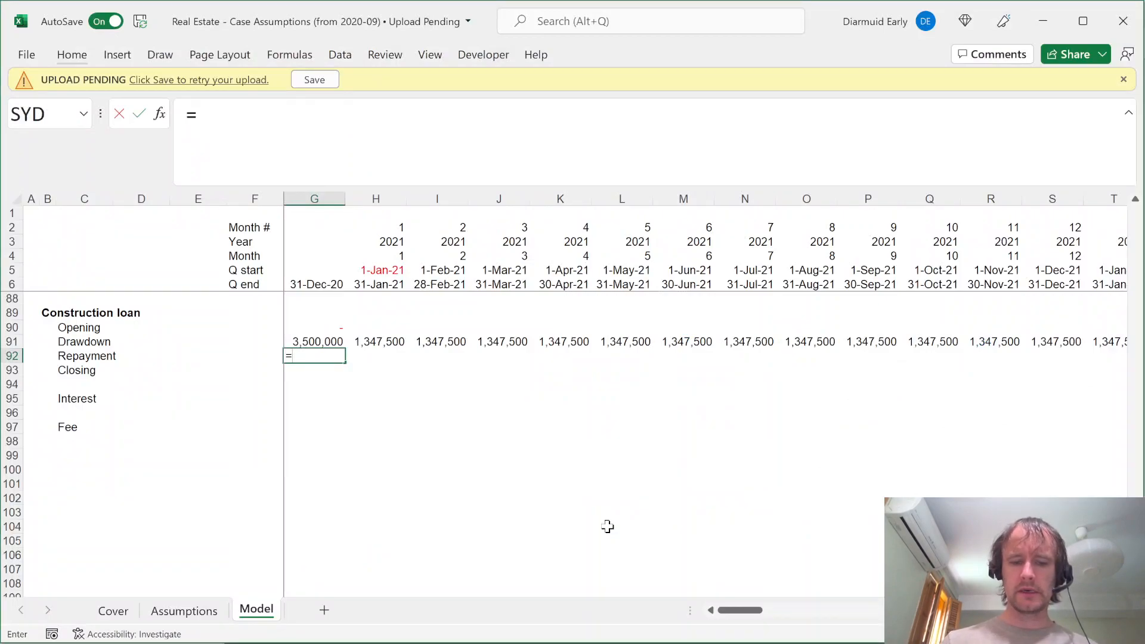
text(if)
key(Tab)
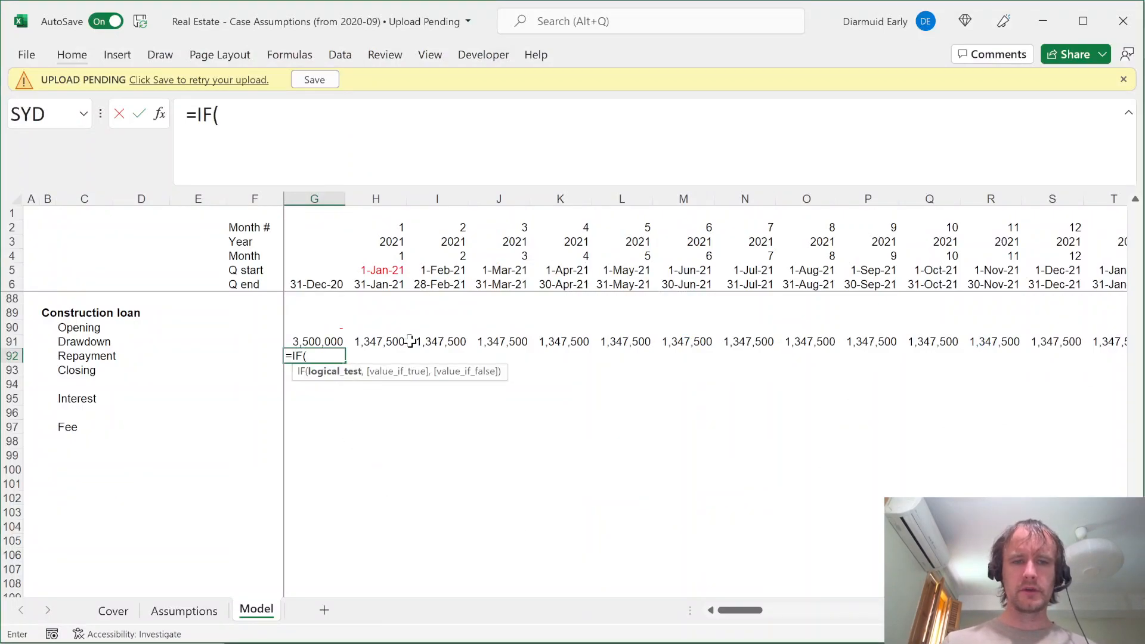
click(322, 227)
key(F4)
key(F4)
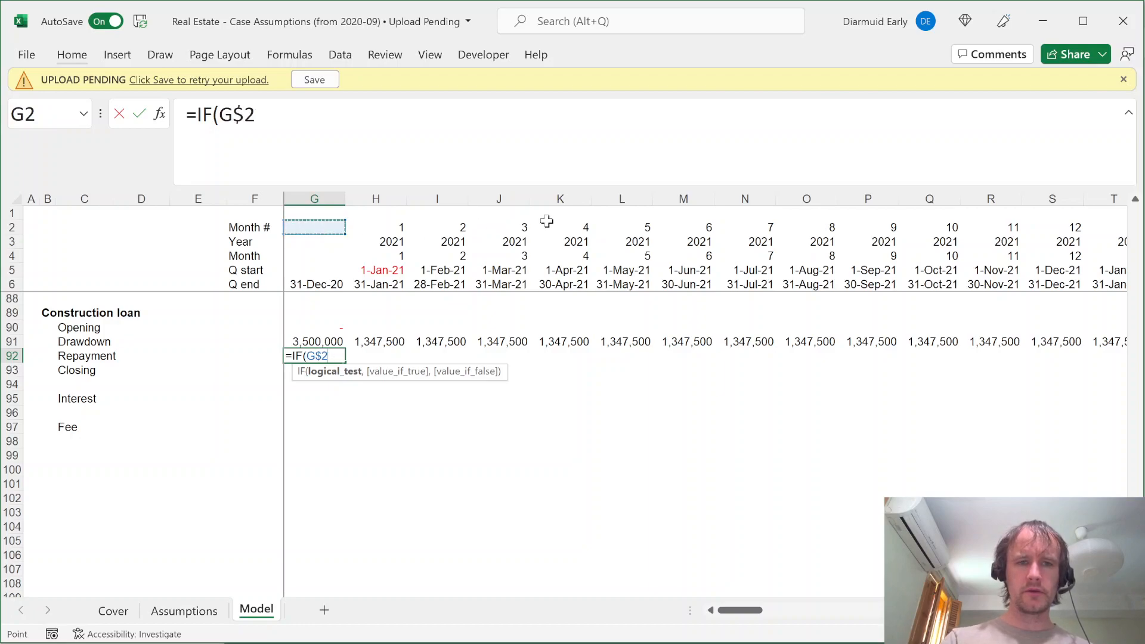
text(=)
key(ctrl+Page_Up)
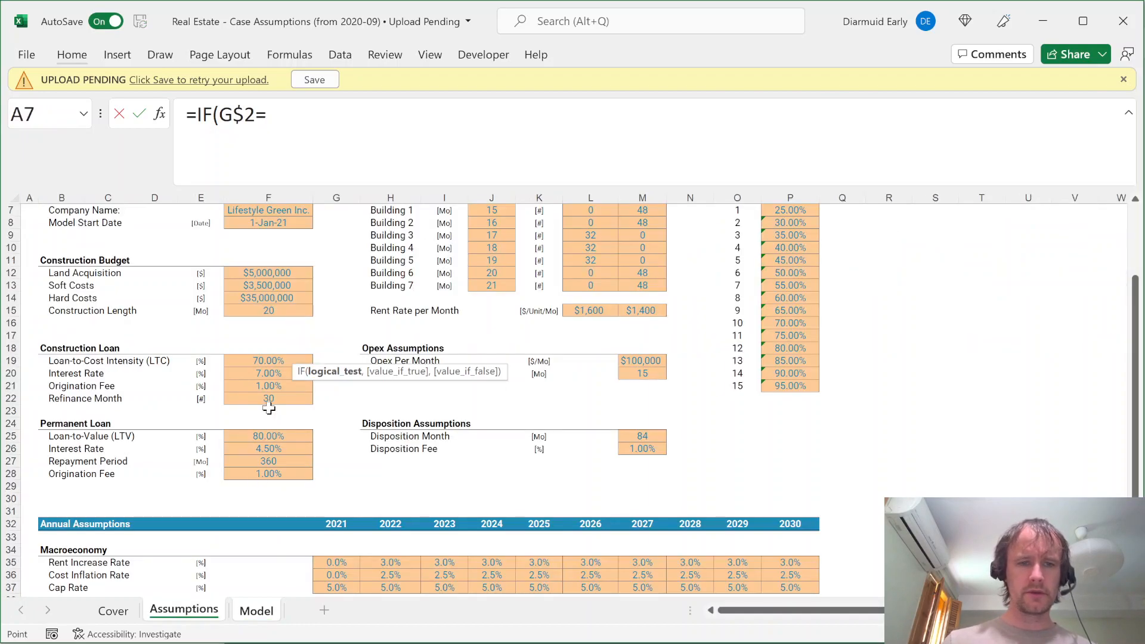
click(266, 398)
key(F4)
text(,)
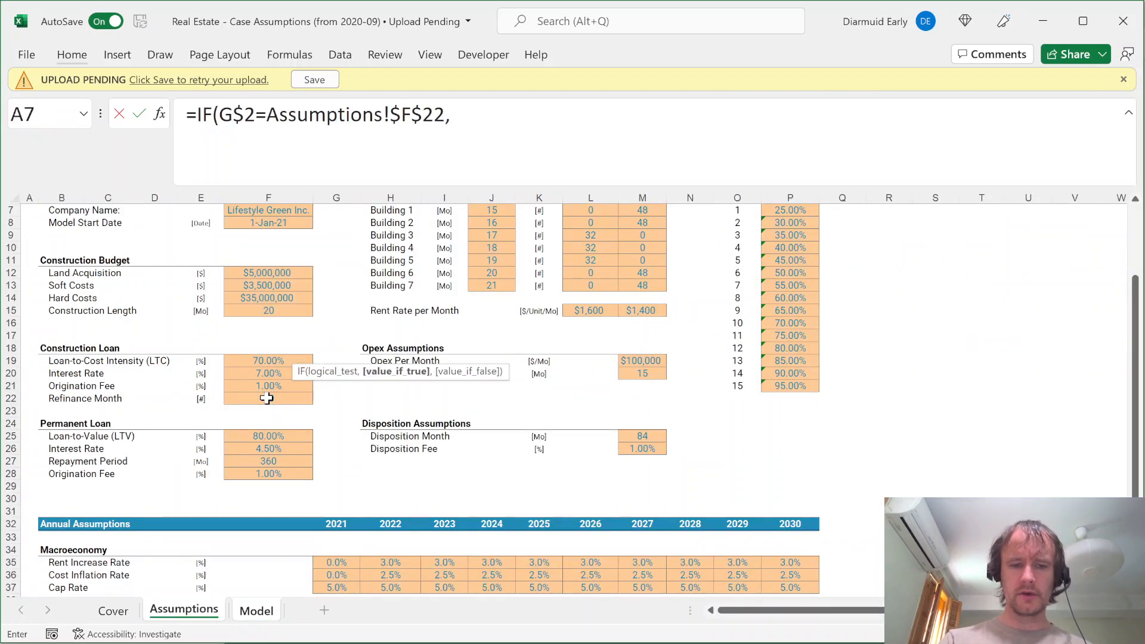
key(ctrl+Page_Down)
text(-)
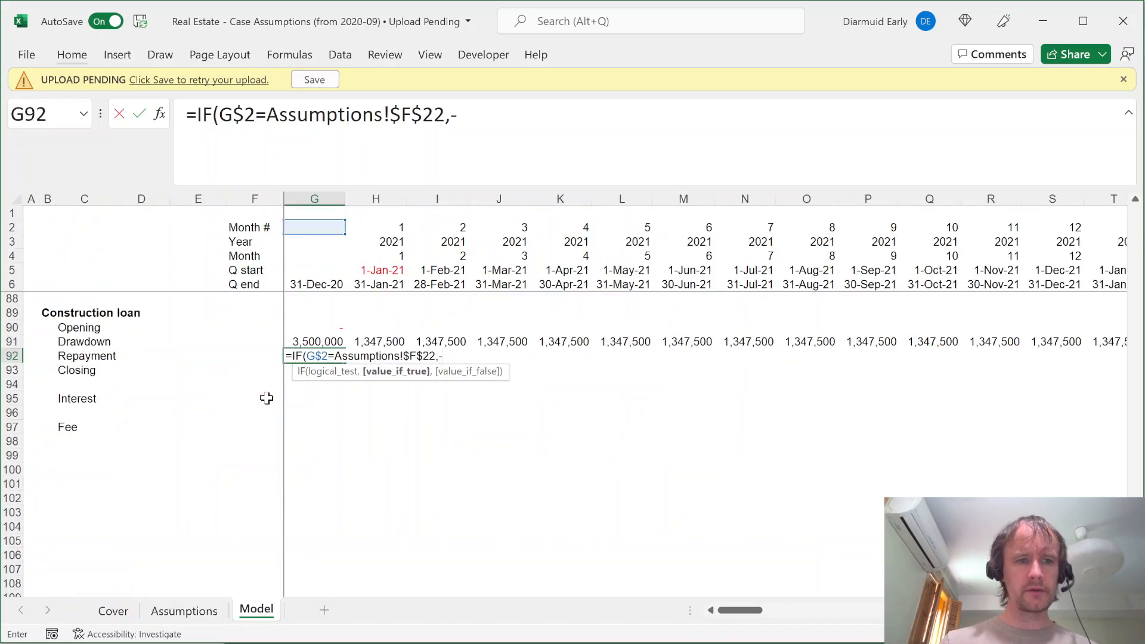
text(H90)
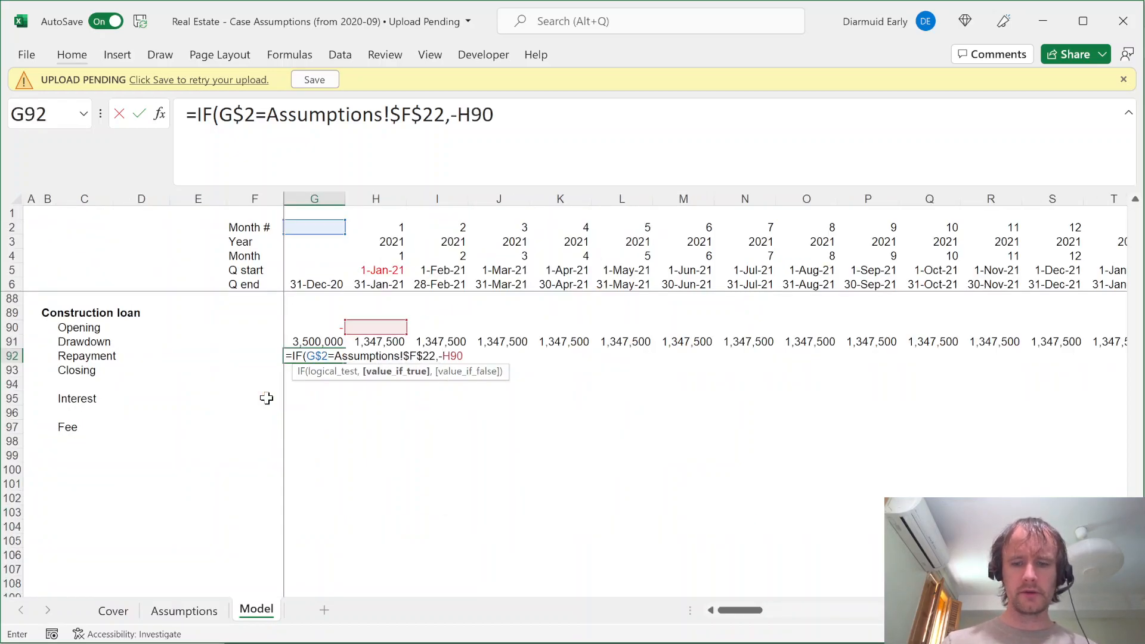
key(BackSpace)
key(BackSpace)
key(BackSpace)
text(g)
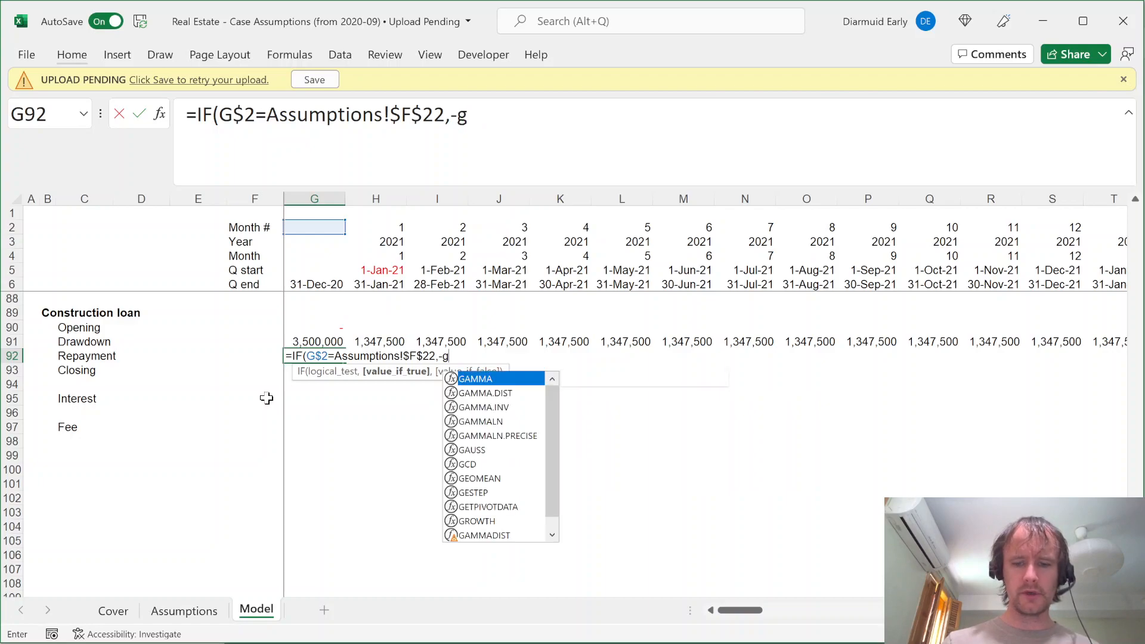
text(90))
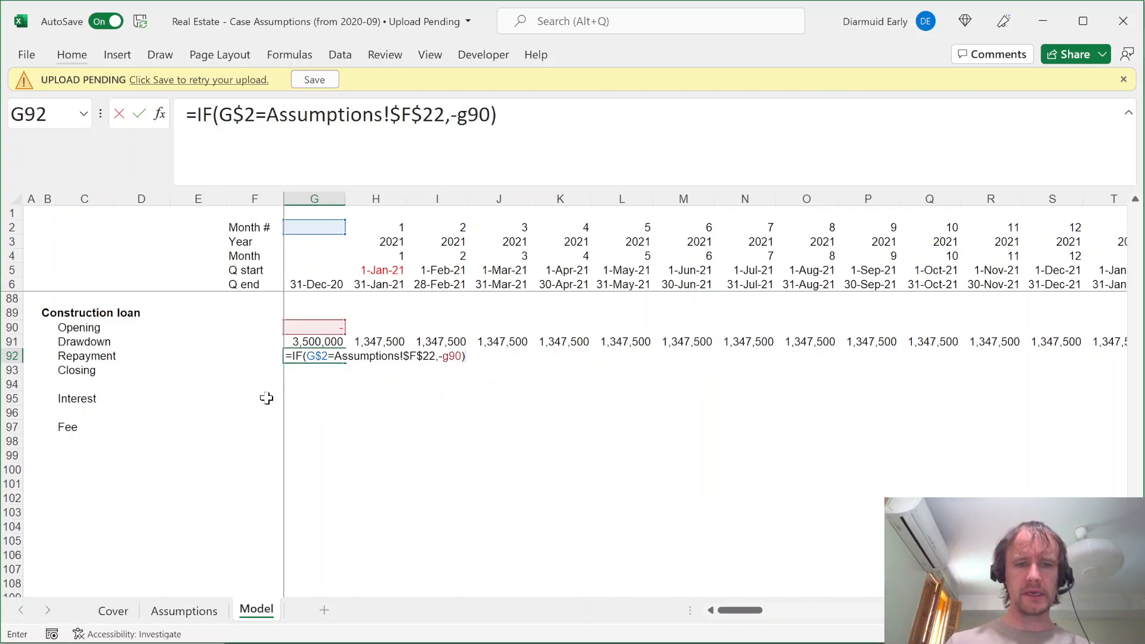
key(Return)
key(Up)
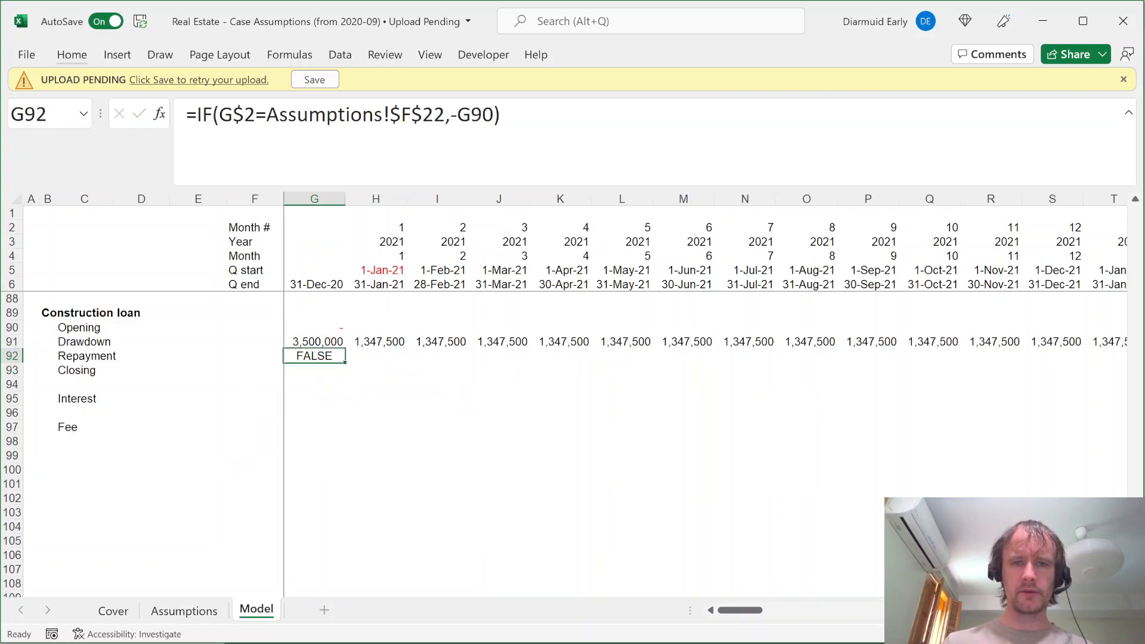
Add 0 as the value-if-false in the G92 Repayment formula and fill it right across all months
key(F2)
key(Left)
text(,0)
key(Return)
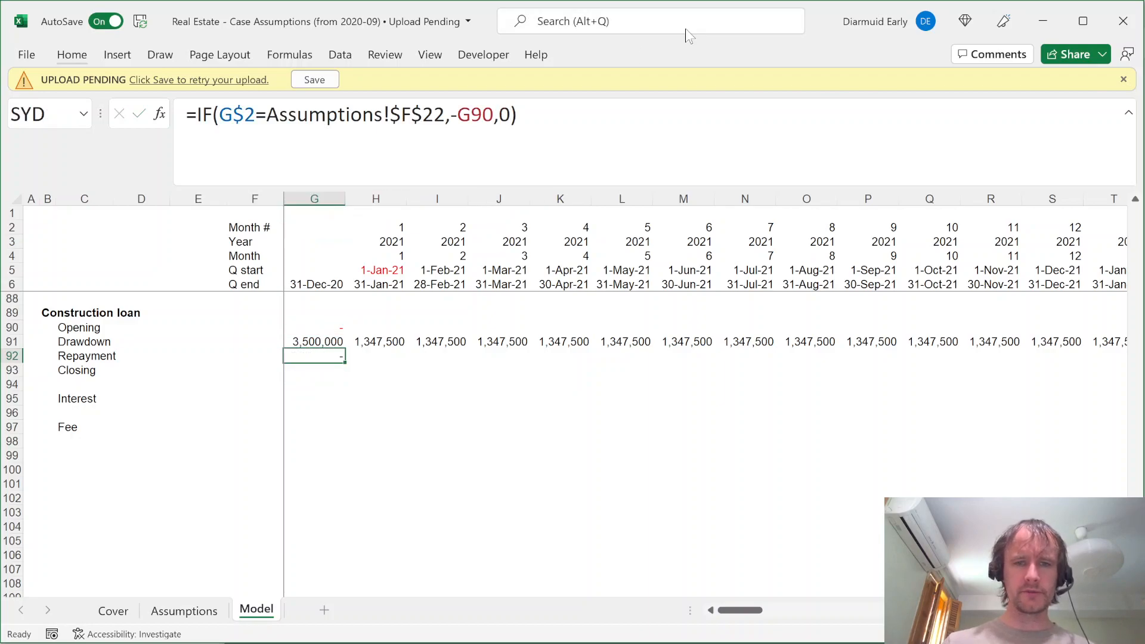
key(Up)
key(ctrl+shift+Right)
key(ctrl+r)
key(Left)
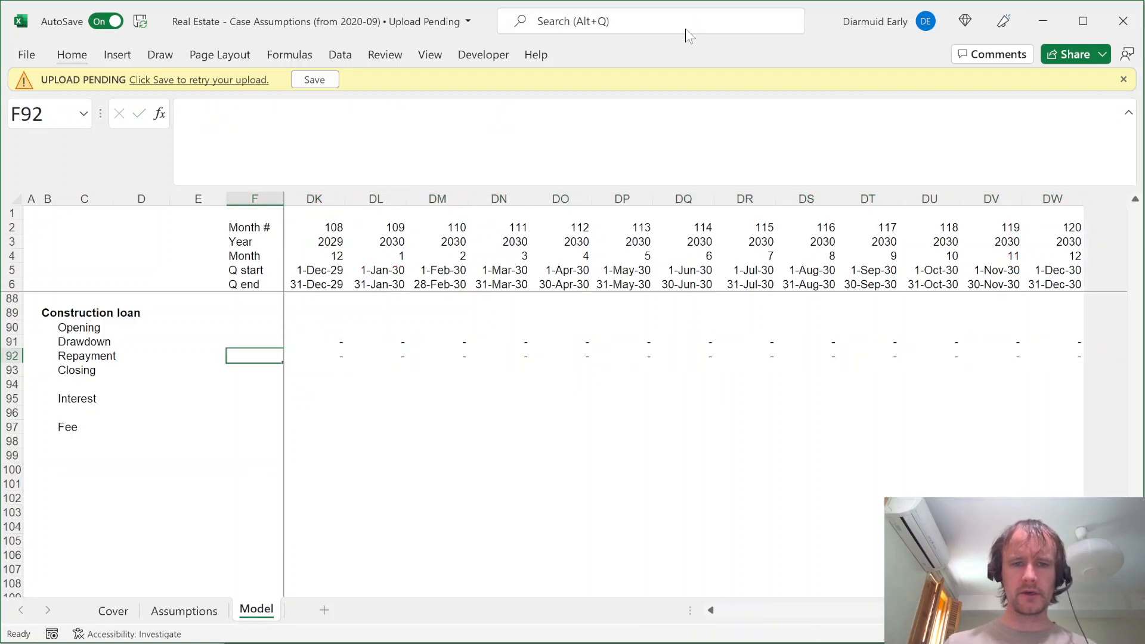
Sum the Opening, Drawdown and Repayment cells above into the Closing balance in G93
key(Right)
key(Down)
key(alt+equal)
key(Return)
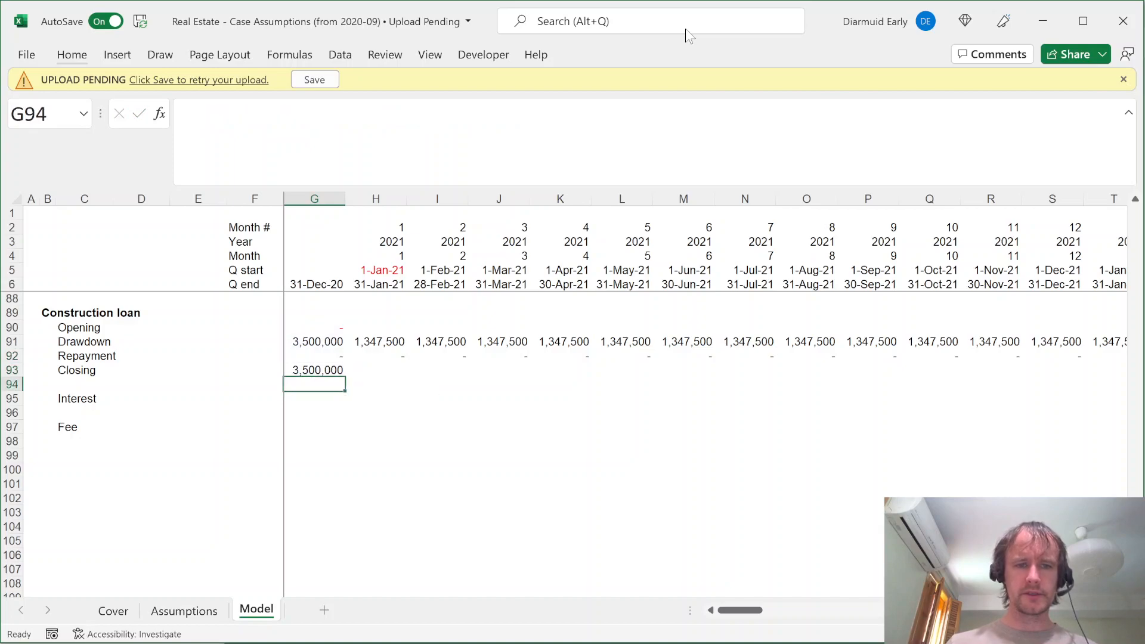
Link the 31-Jan-21 Opening balance in H90 to the previous Closing balance with =G93
key(Right)
key(Up)
key(Up)
key(Up)
key(Up)
text(=)
key(Left)
key(Down)
key(Down)
key(Down)
key(Return)
Sum the 31-Jan-21 Opening, Drawdown and Repayment into the Closing balance in H93
key(Up)
key(shift+Down)
key(shift+Down)
key(shift+Down)
key(Return)
key(Return)
key(Return)
key(alt+equal)
key(shift+Return)
Fill the Opening to Closing formulas in H90:H93 right across all remaining months
key(ctrl+Up)
key(ctrl+Up)
key(ctrl+Down)
key(ctrl+shift+Down)
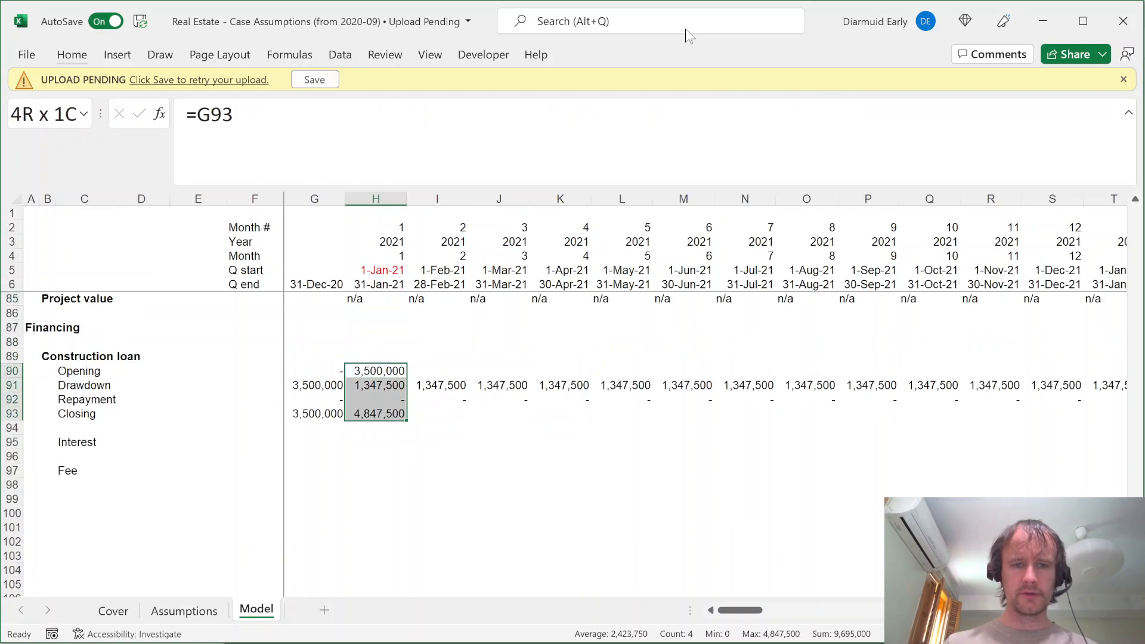
key(ctrl+shift+Right)
key(ctrl+r)
Review the construction loan's opening, drawdown, repayment and closing balances month by month through August 2023
key(ctrl+BackSpace)
key(Right)
key(Right)
key(Right)
key(Right)
key(Right)
key(Right)
key(Right)
key(Right)
key(Right)
key(Right)
key(Right)
key(Right)
key(Right)
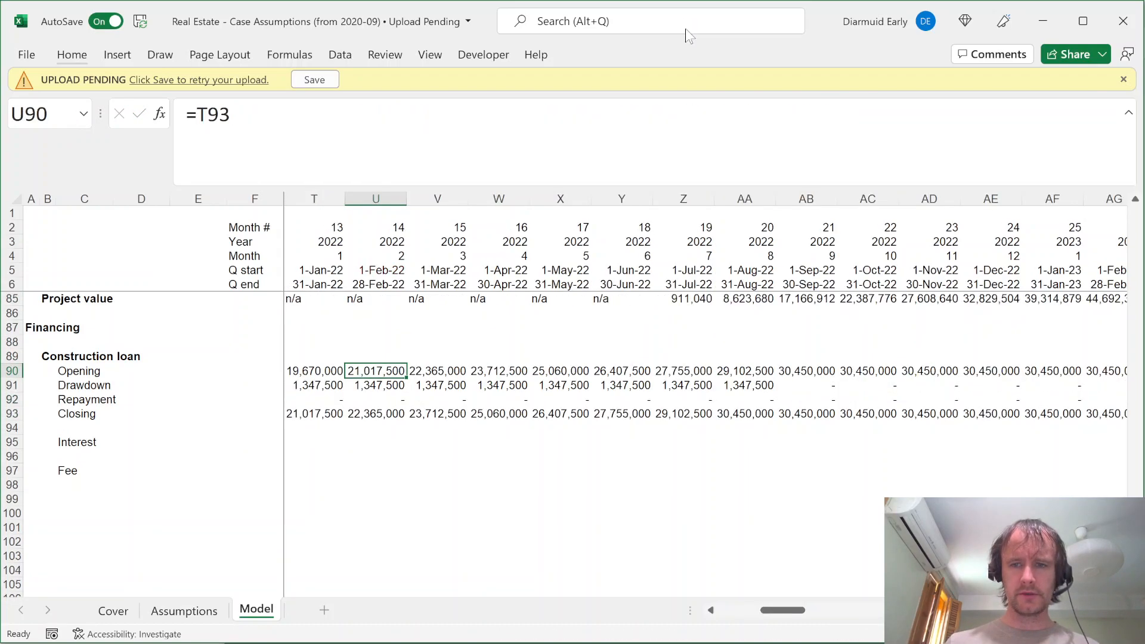
key(Right)
key(Right)
key(Right)
key(Right)
key(Right)
key(Right)
key(Right)
key(Right)
key(Right)
key(Right)
key(Right)
key(Right)
key(Right)
key(Right)
key(Right)
key(Right)
key(Right)
key(Right)
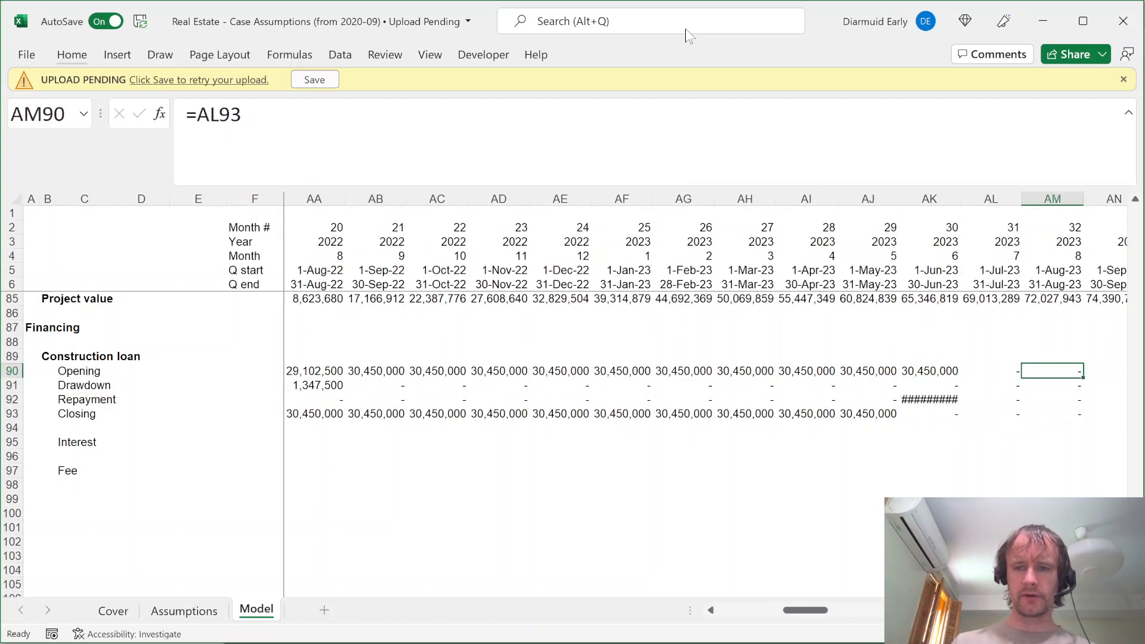
Autofit the width of column AK to the 30-Jun-23 Repayment value
key(Left)
key(Left)
key(Down)
key(Down)
key(alt+h)
key(o)
key(i)
Copy column AK's width to all the month columns from G onward
key(ctrl+c)
key(ctrl+Left)
key(Left)
key(Right)
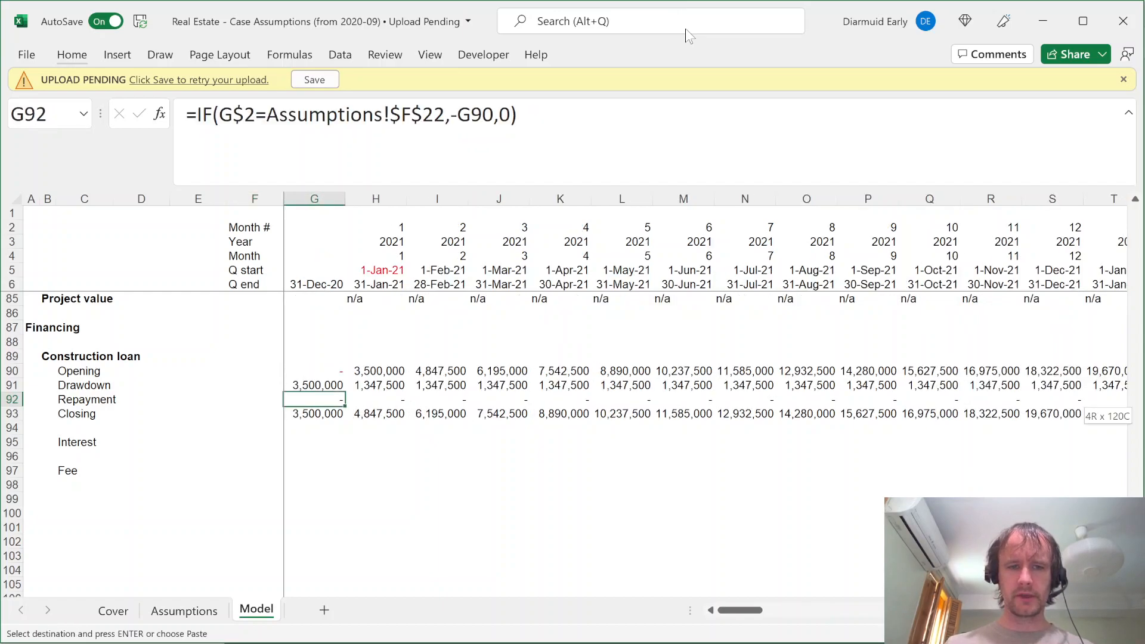
key(ctrl+shift+Right)
key(ctrl+Right)
key(ctrl+v)
key(ctrl+Left)
key(Left)
key(Right)
key(Down)
key(Down)
key(Down)
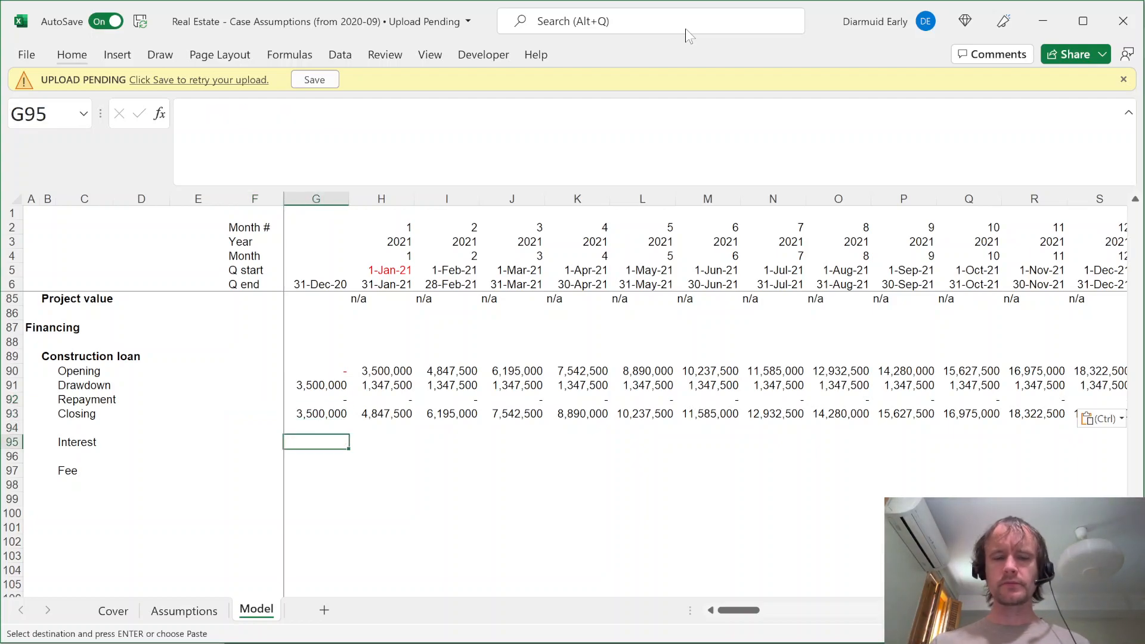
Examine the Drawdown and Repayment rows of the construction loan schedule
key(Up)
key(Up)
key(Up)
key(Up)
key(shift+Down)
key(shift+space)
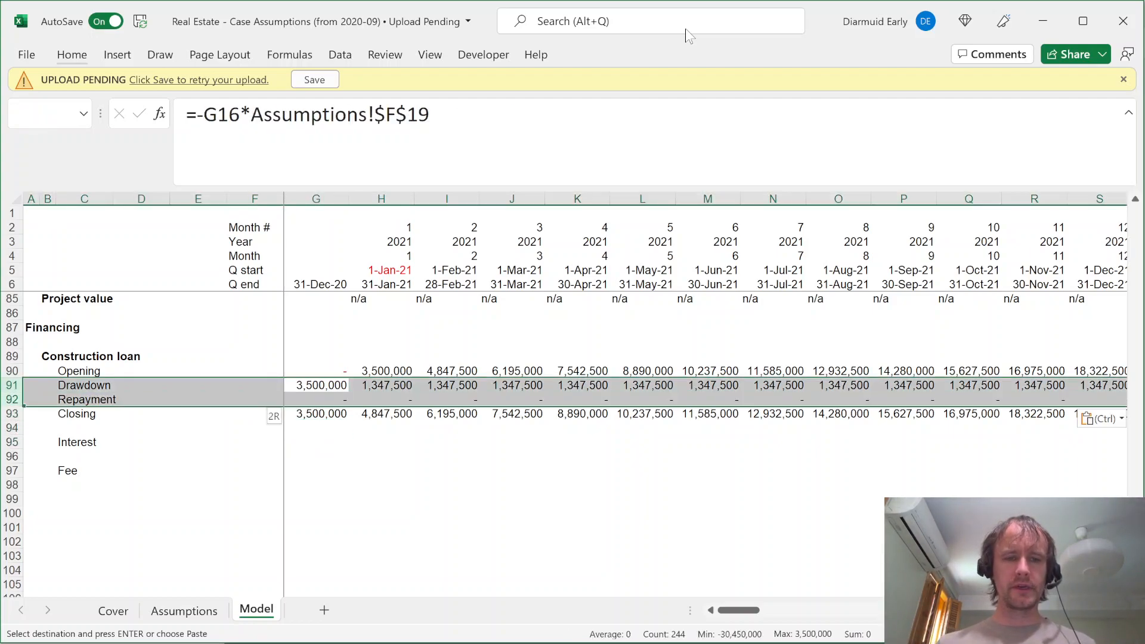
key(Up)
key(Left)
key(Right)
key(Down)
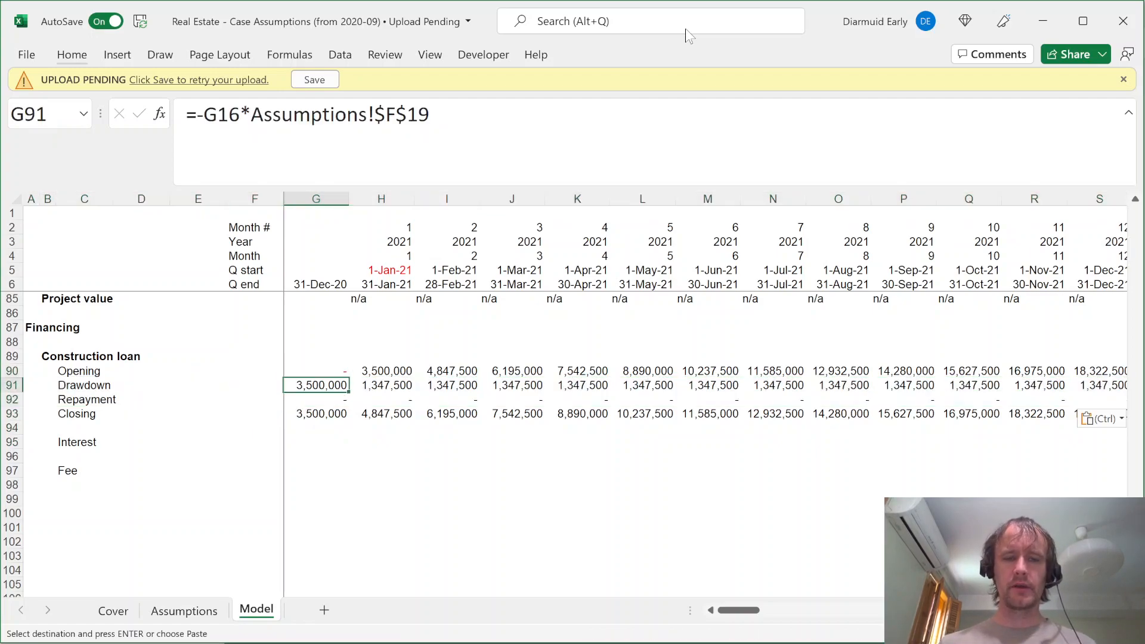
key(shift+space)
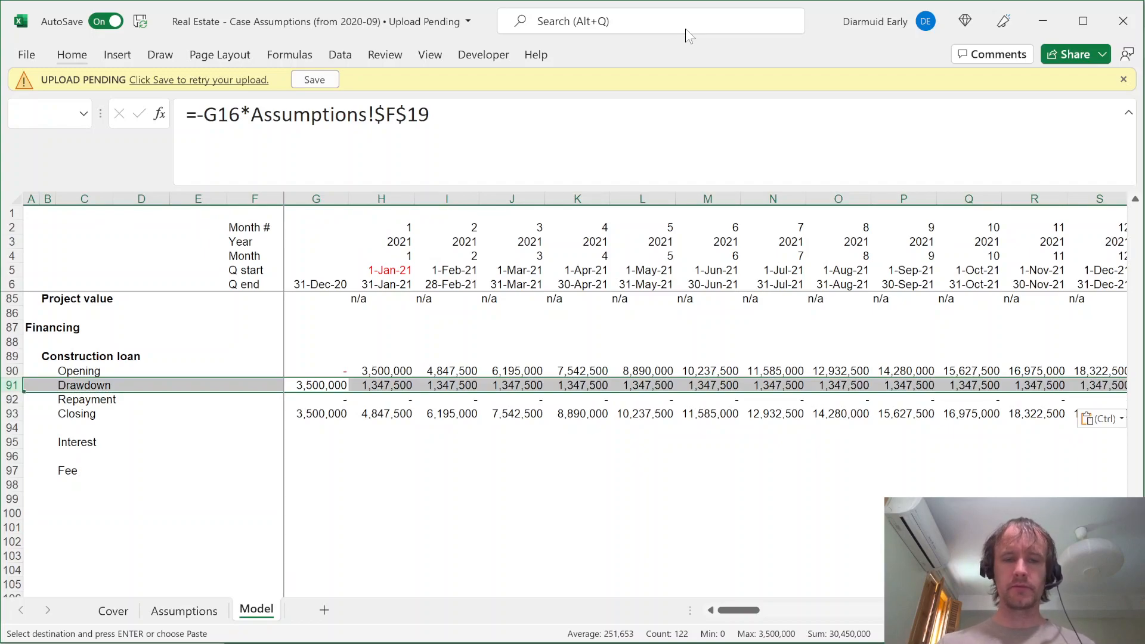
Switch to the Case Materials PDF to check the construction loan's refinancing timing, and return to the Interest cell G95
key(alt+Tab)
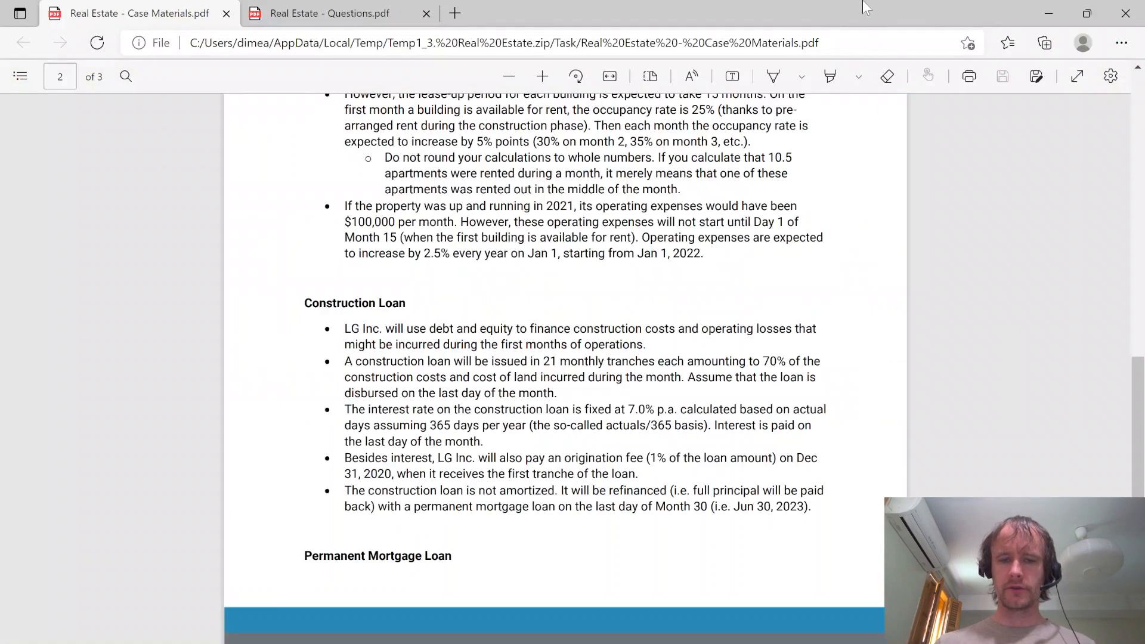
drag(543, 507, 713, 507)
key(alt+Tab)
key(Down)
key(Down)
key(Down)
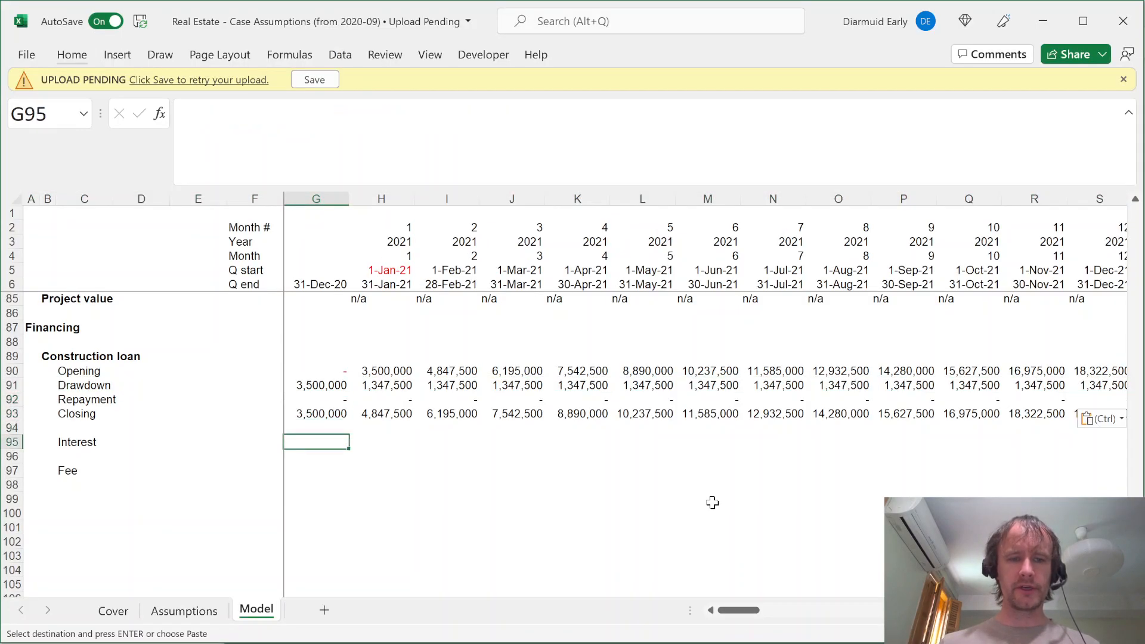
text(=)
key(Up)
key(Up)
key(Up)
key(Up)
key(Up)
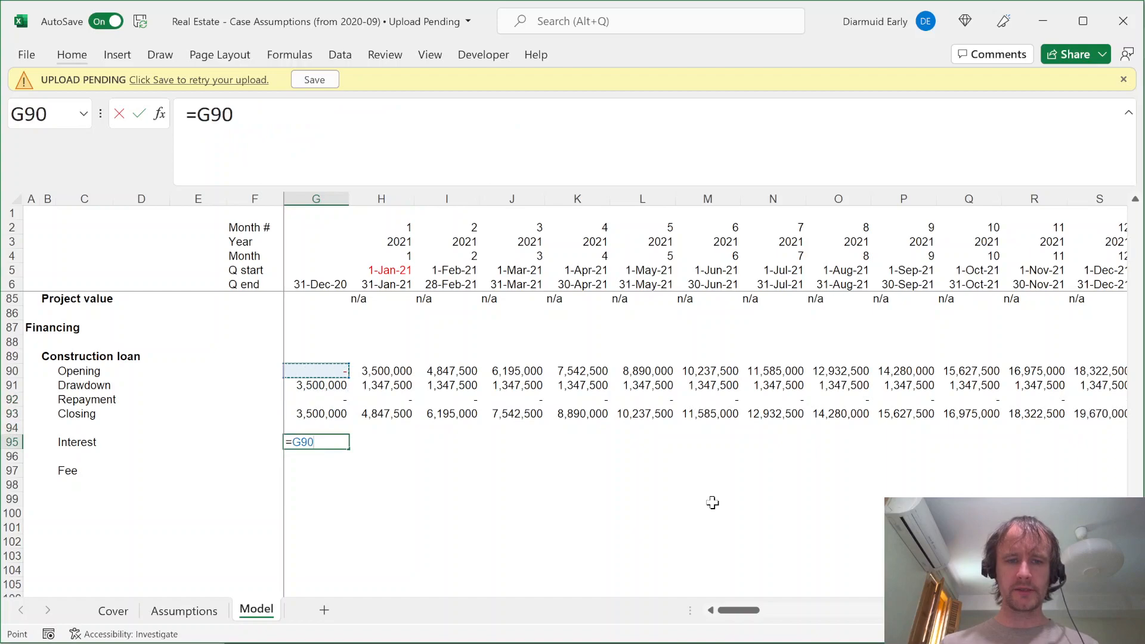
text(*)
key(Escape)
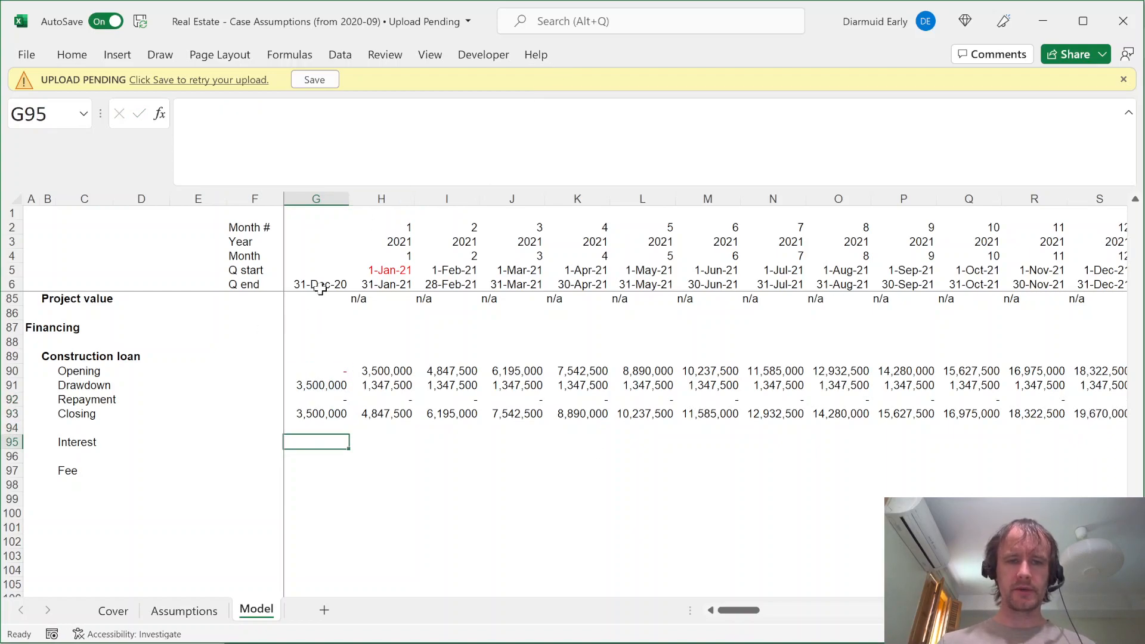
Calculate the December 2020 Q start date in G5 with =EOMONTH(G6,-1)+1 and save the workbook
click(329, 268)
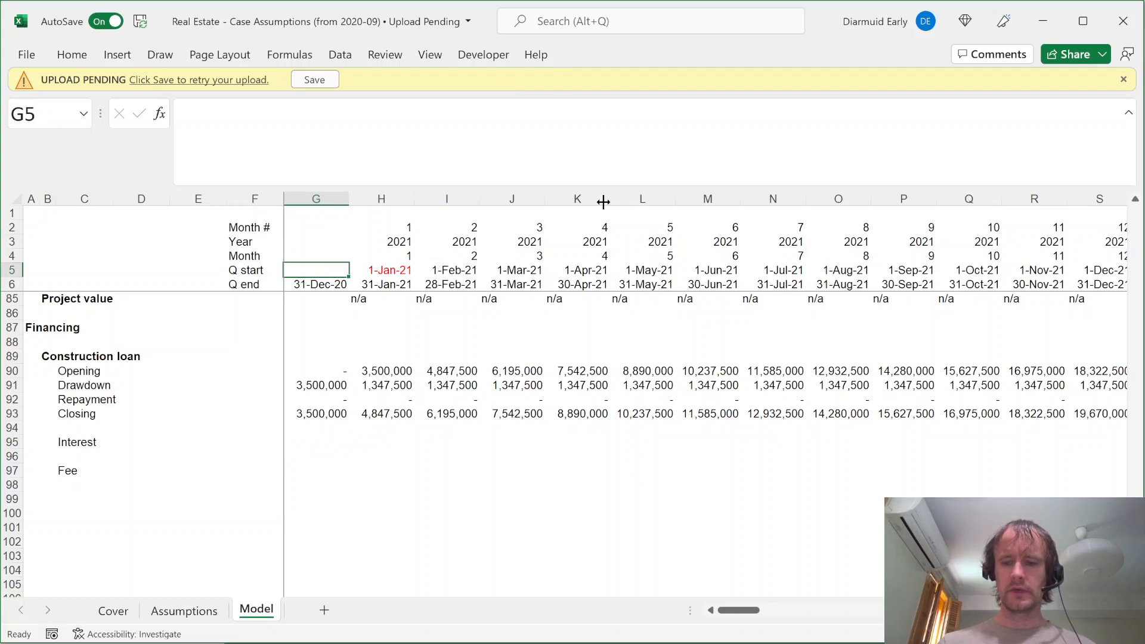
text(=eom)
key(Tab)
key(Down)
text(,-1))
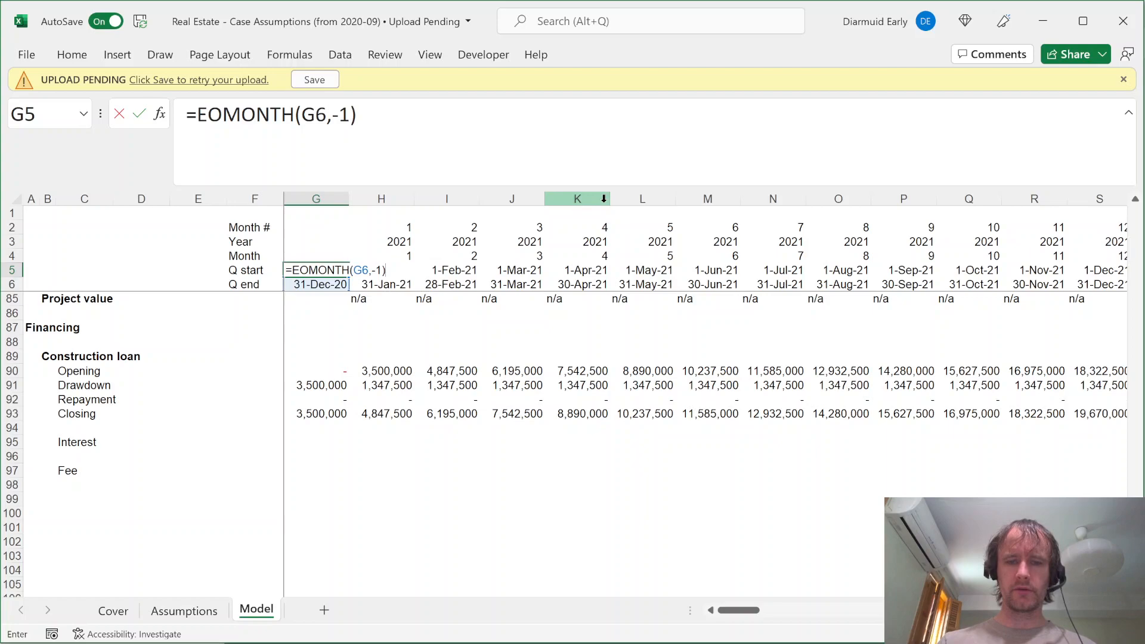
text(+)
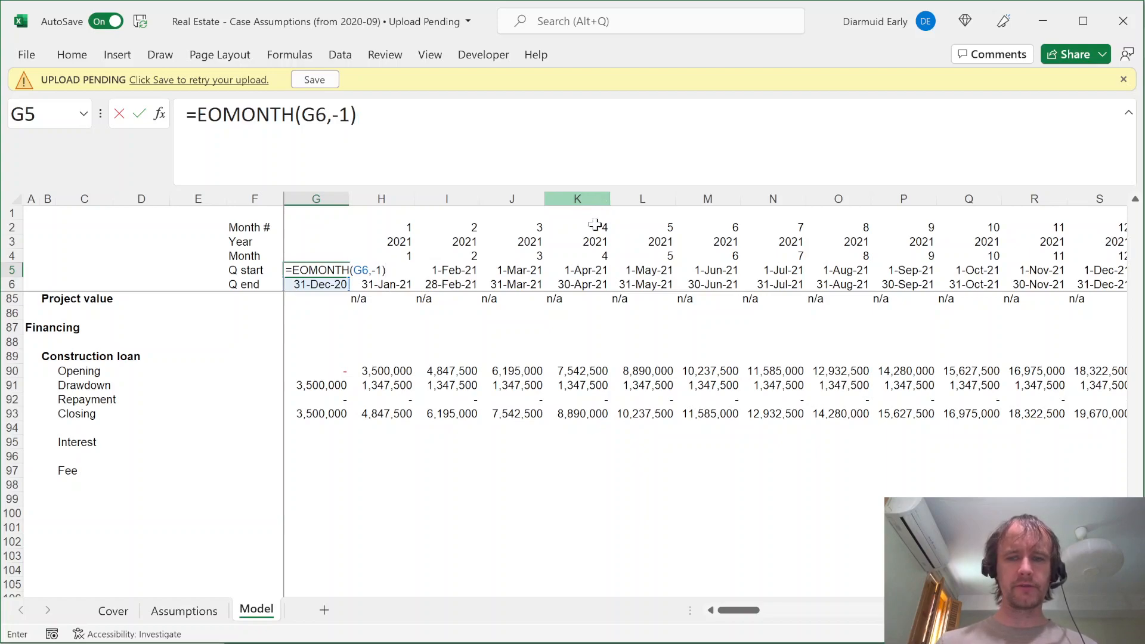
text(+1)
key(Return)
key(Up)
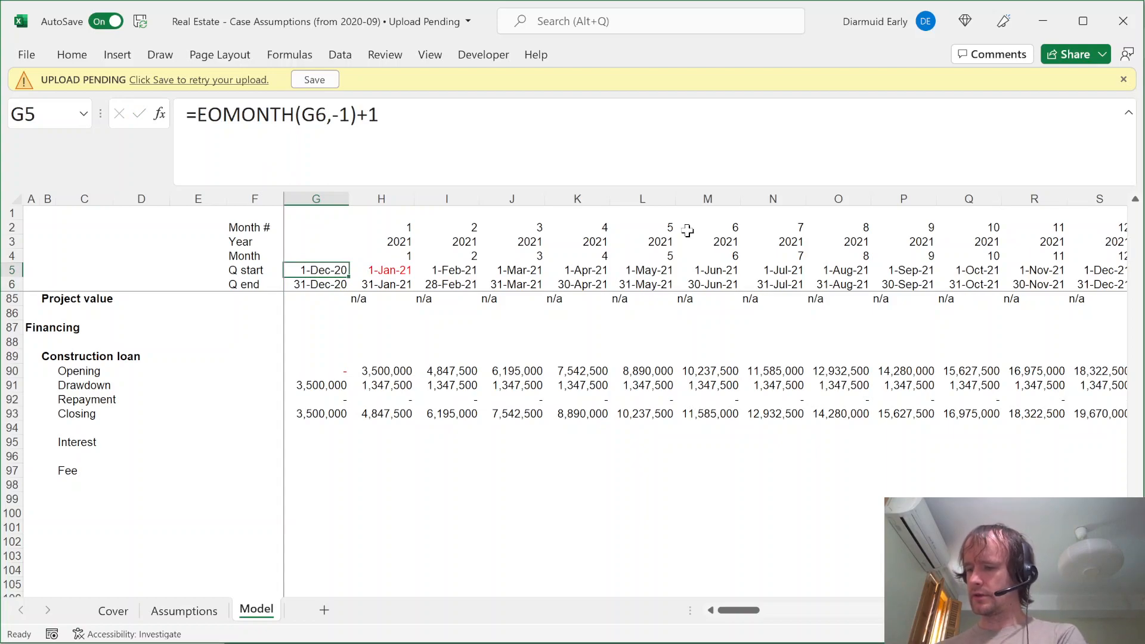
key(ctrl+s)
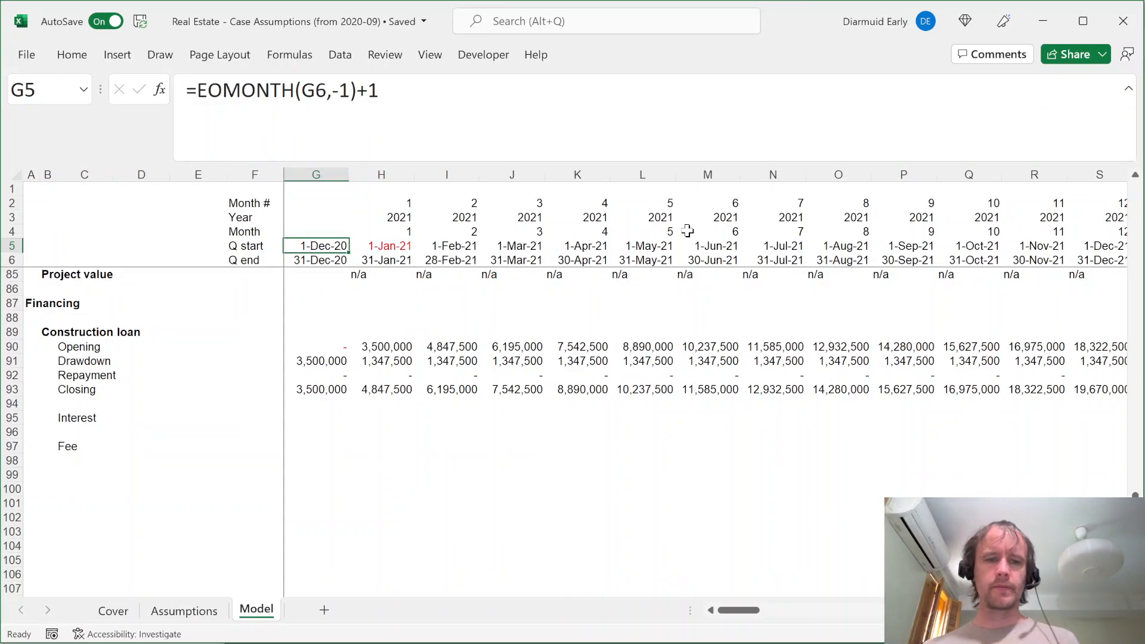
Enter the construction loan interest formula =G90*(G$6-G$5+1)/365 in G95, based on the opening balance and actual days
click(319, 417)
key(Left)
key(Right)
text(=)
key(Up)
key(Up)
key(Up)
key(Up)
key(Up)
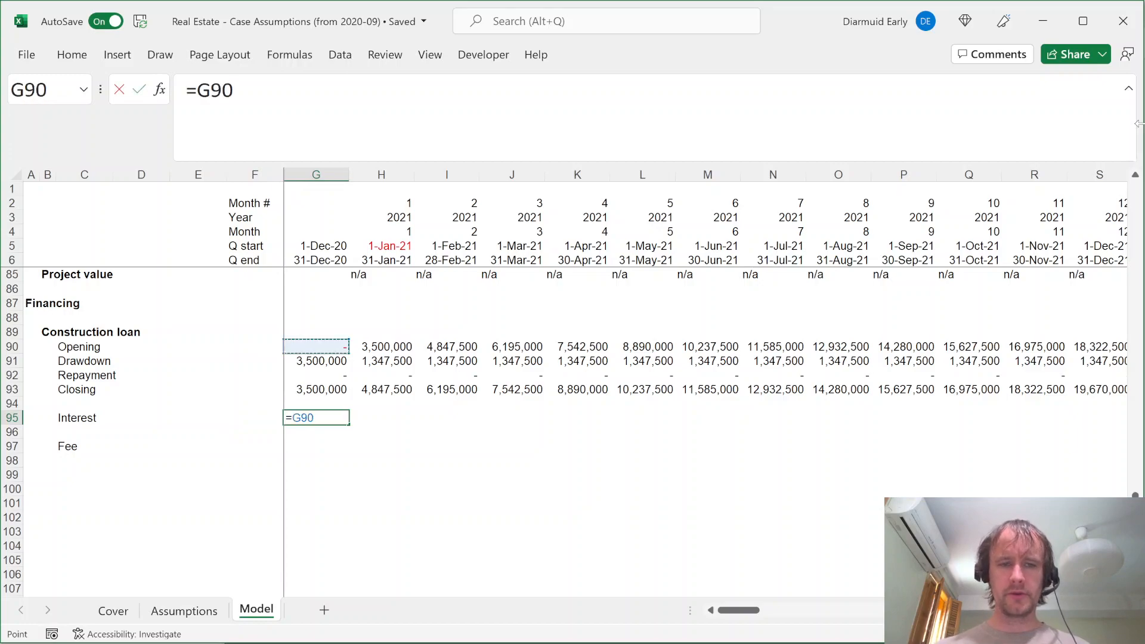
text(*()
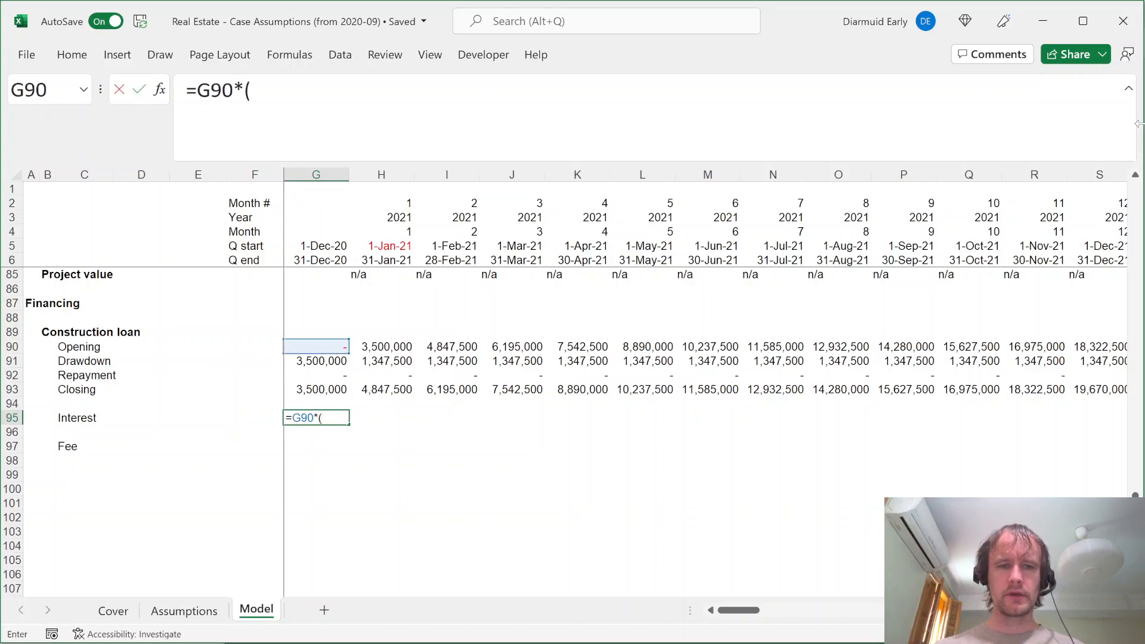
click(309, 262)
text(-)
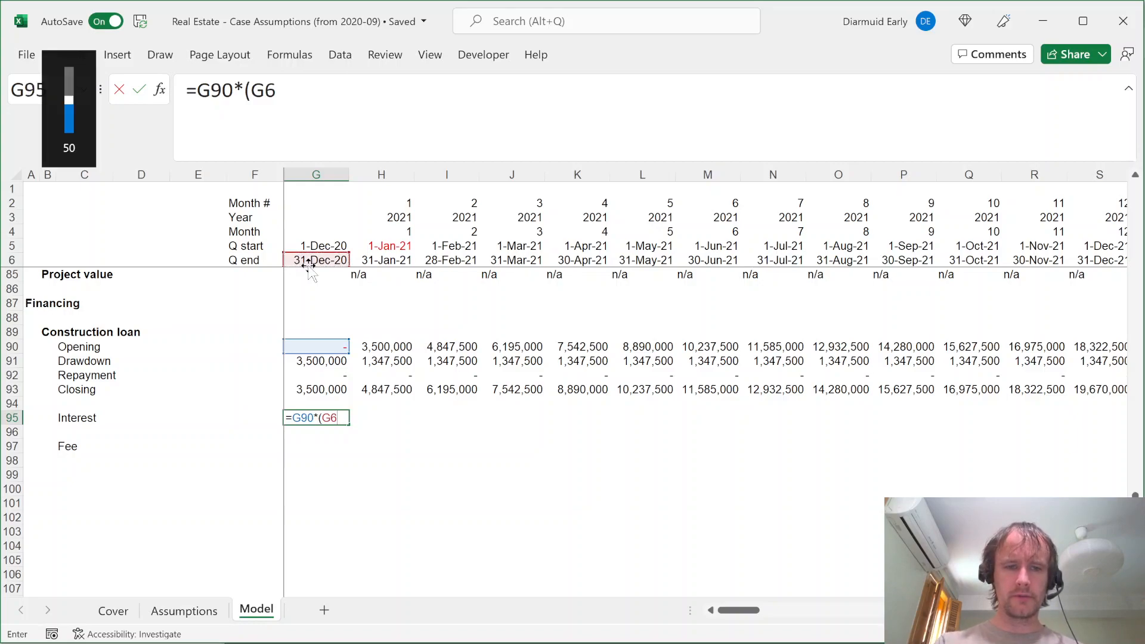
key(F4)
key(F4)
text(-)
click(322, 247)
key(F4)
key(F4)
text(+1)
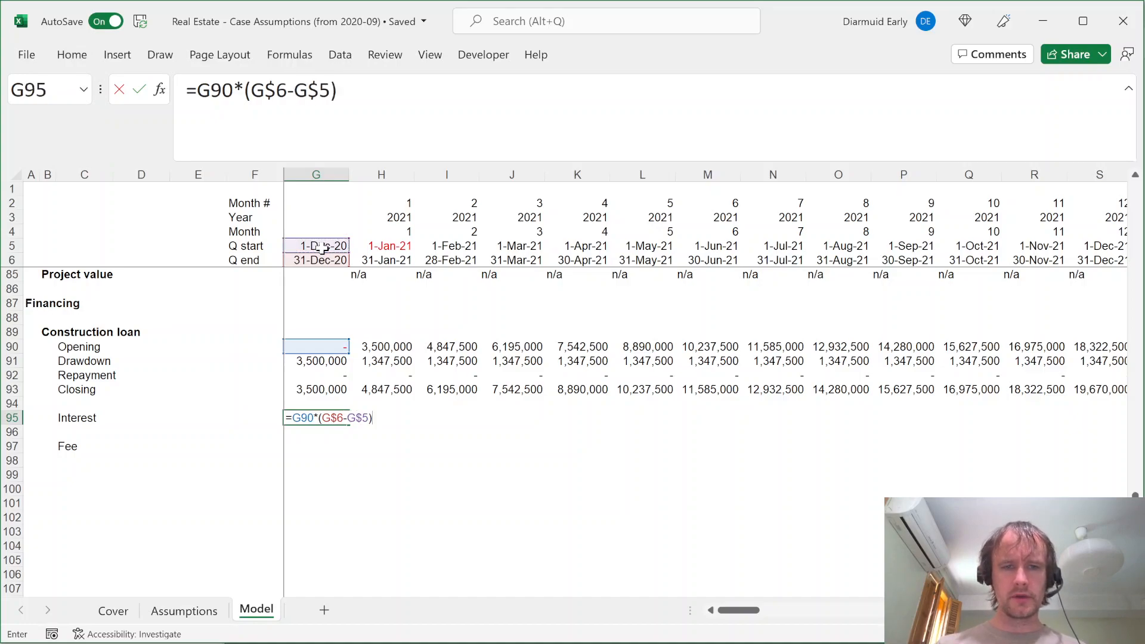
text()/)
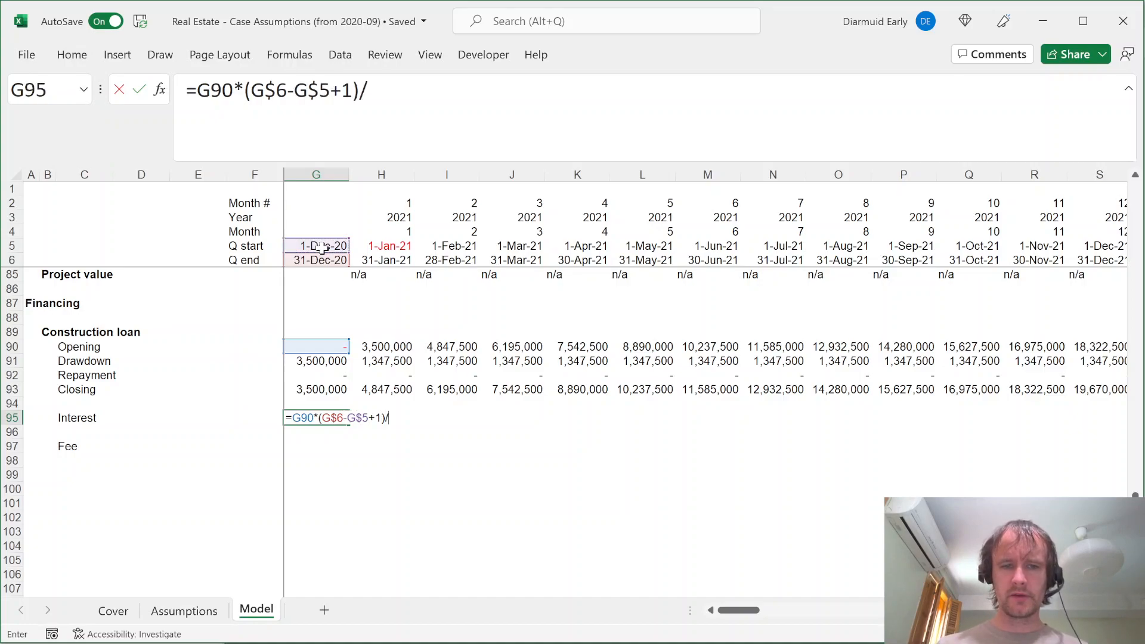
text(365)
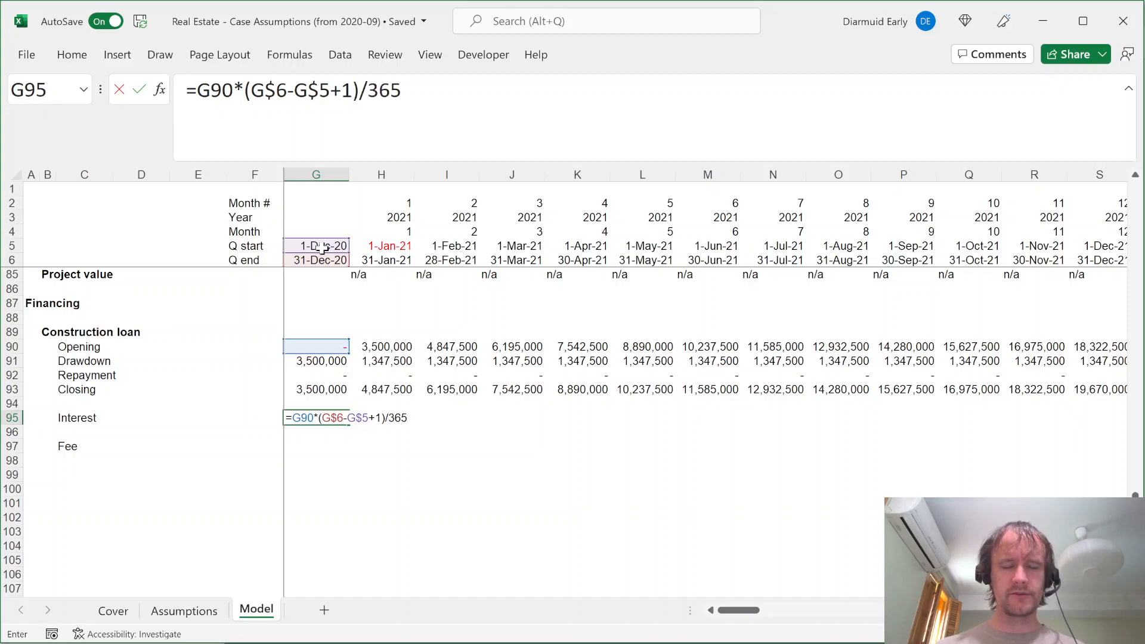
key(Return)
key(Up)
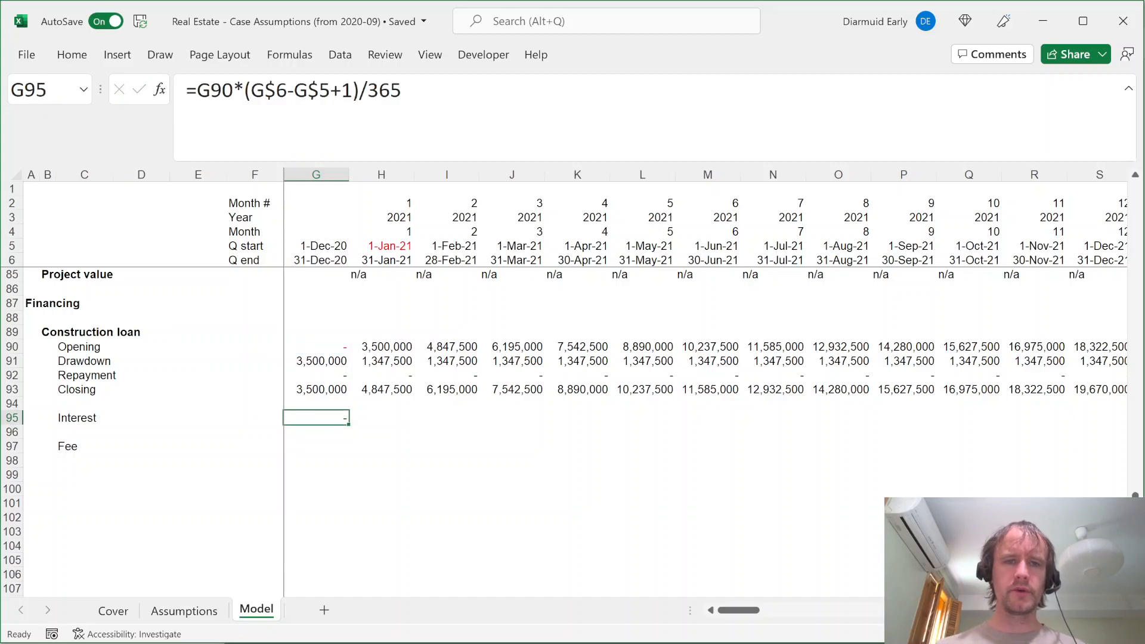
drag(360, 90, 401, 90)
key(Escape)
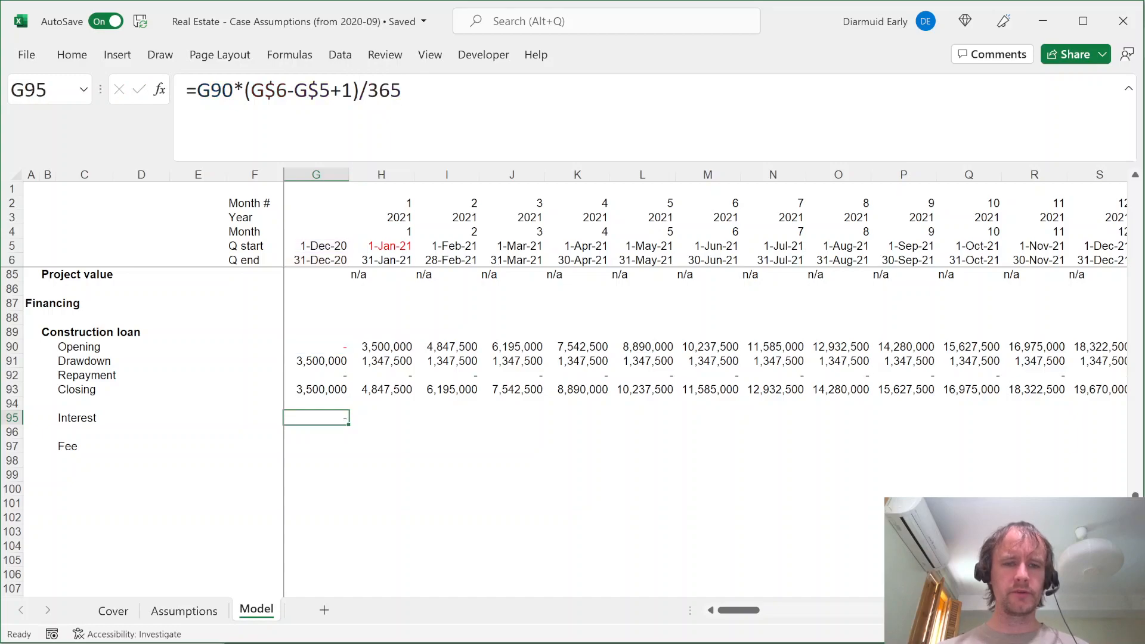
Move the Permanent Loan block on the Assumptions sheet down one row to B25:F29
key(ctrl+Page_Up)
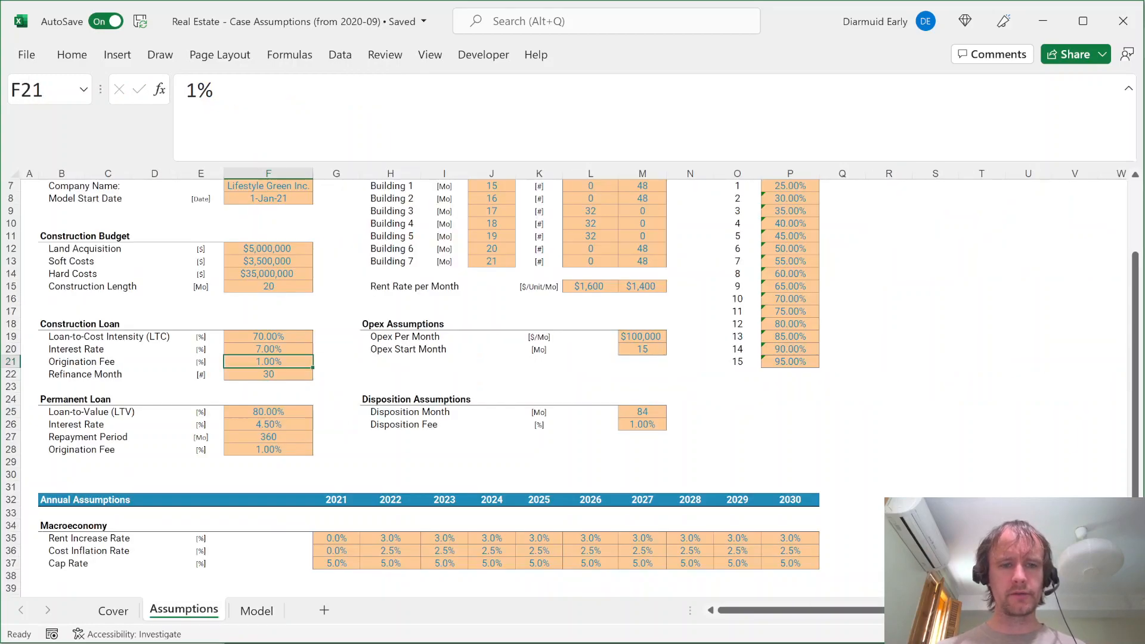
key(Down)
key(Down)
key(Left)
key(Left)
key(Left)
key(Left)
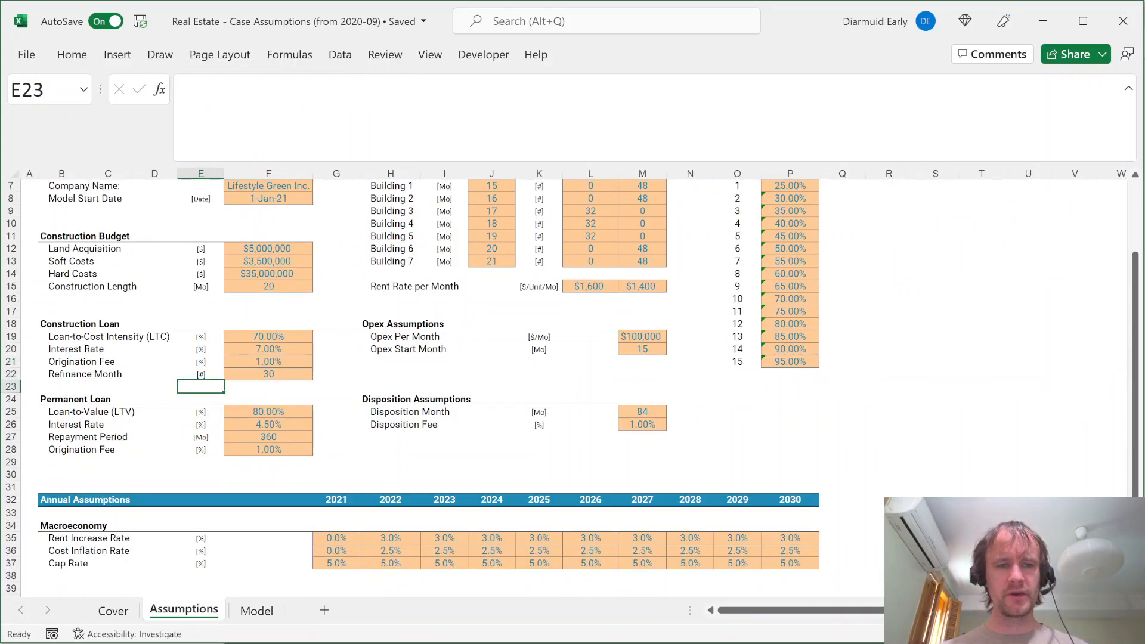
key(Down)
key(shift+Right)
key(shift+Right)
key(shift+Down)
key(shift+Down)
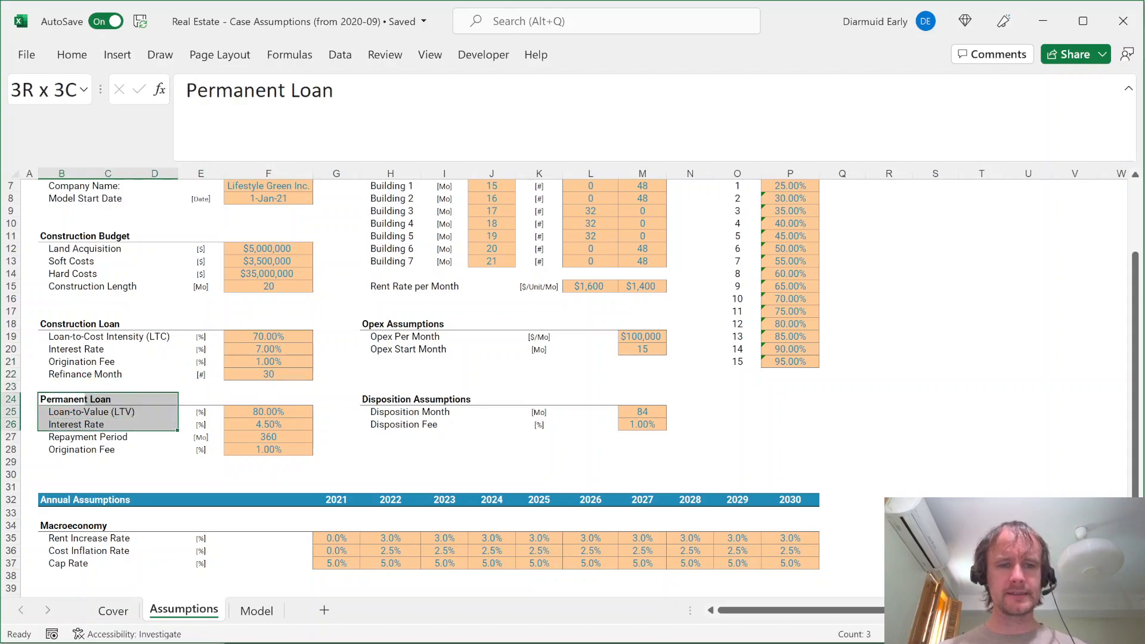
key(shift+Down)
key(shift+Right)
key(shift+Right)
key(shift+Down)
key(ctrl+c)
key(Down)
key(ctrl+v)
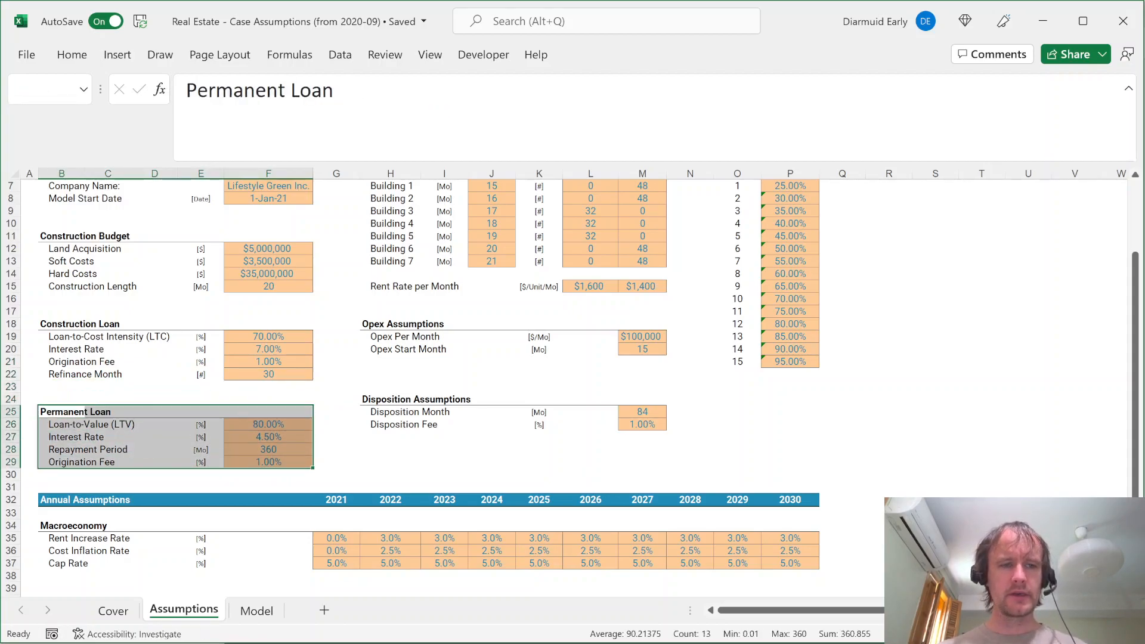
Add a Days basis assumption in row 23 under Construction Loan, with the [#] unit and a value of 365
key(Up)
key(Up)
text(Days basis)
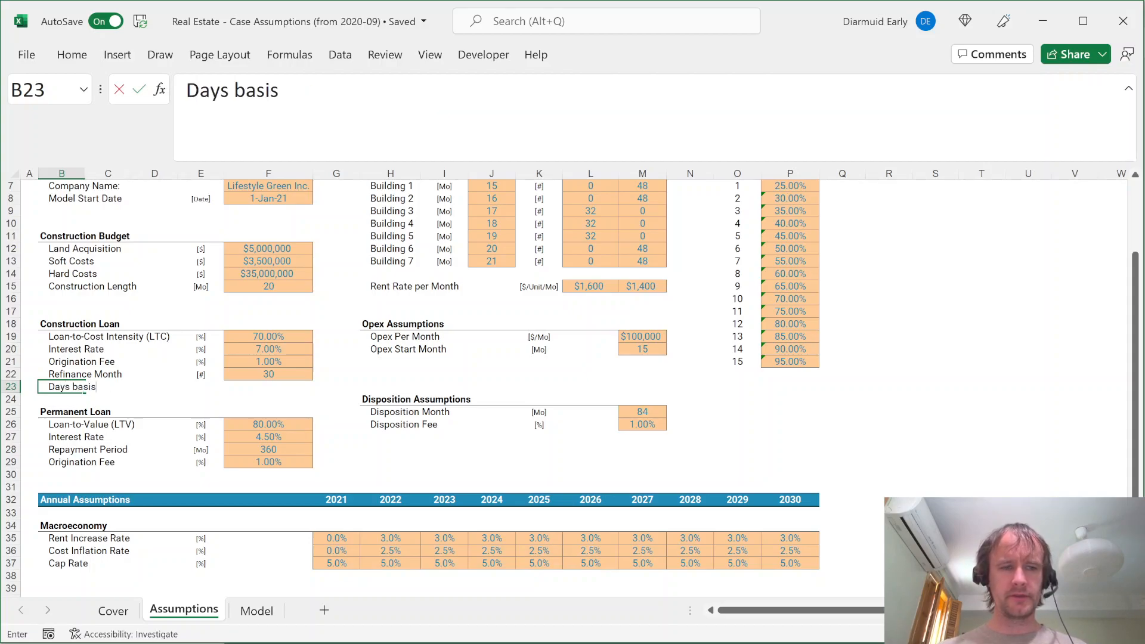
key(Right)
key(Right)
key(Right)
key(ctrl+d)
key(Right)
key(ctrl+d)
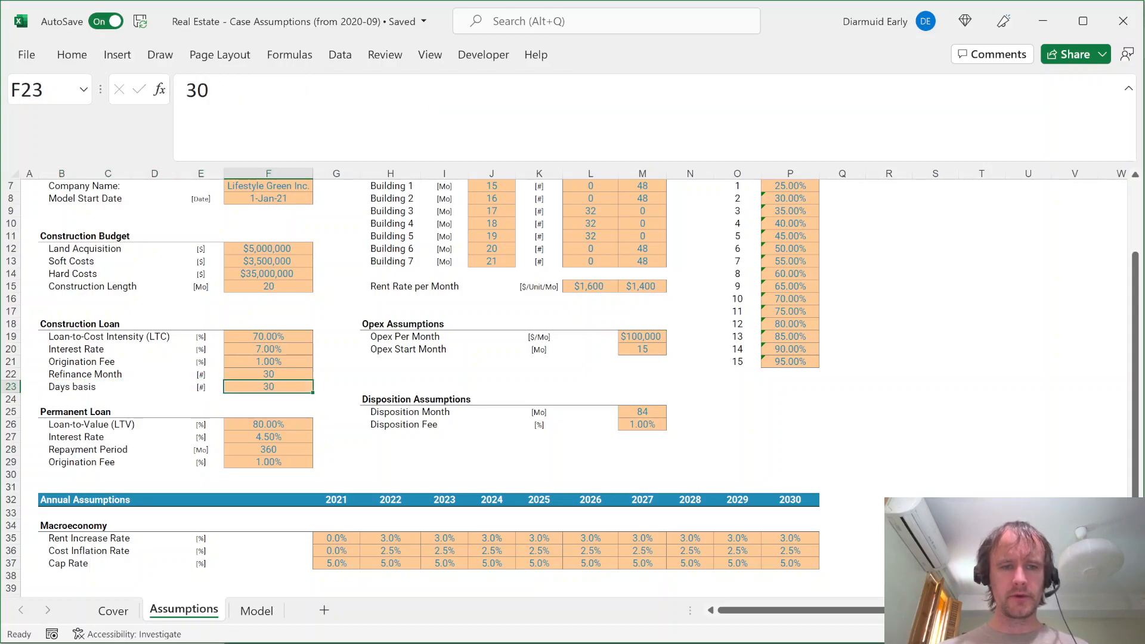
text(365)
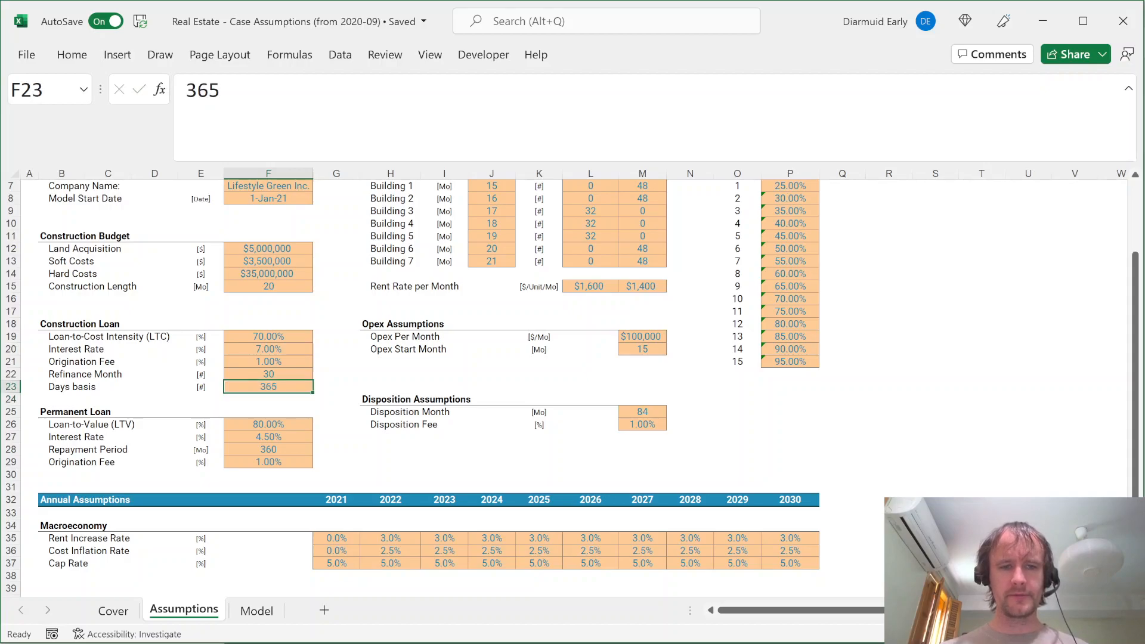
Replace the hard-coded 365 in the Model sheet's G95 interest formula with a reference to the Days basis assumption
key(ctrl+Page_Down)
key(F2)
key(ctrl+shift+Left)
key(BackSpace)
key(ctrl+Page_Up)
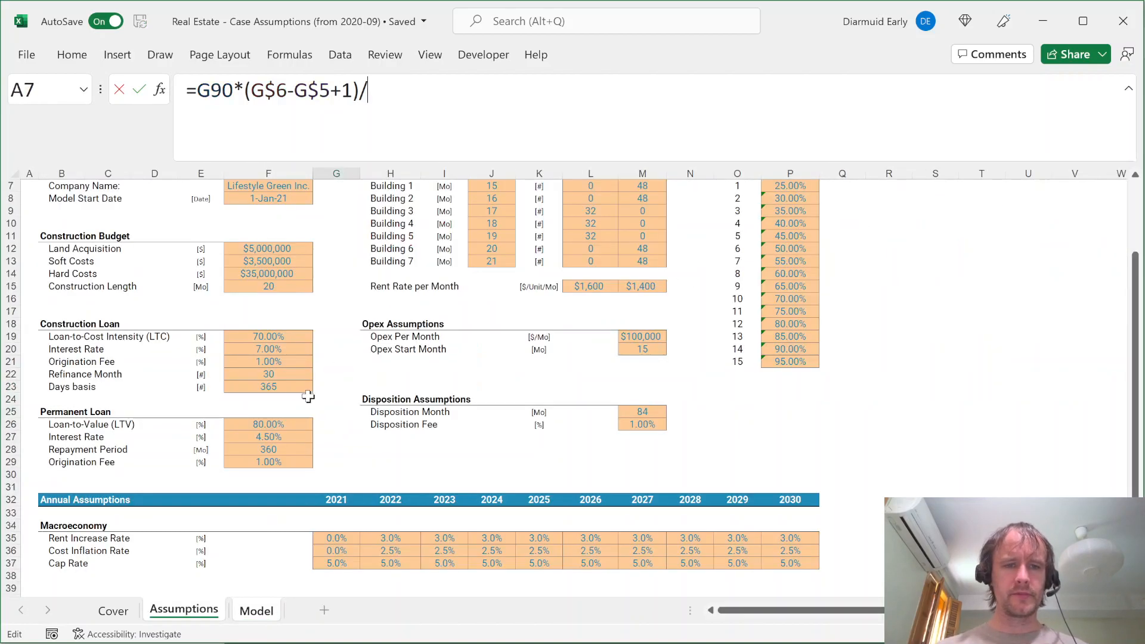
Complete the construction loan Interest formula in G95 by dividing by the absolute Days basis cell, Assumptions!$F$23, and fill it across the monthly columns
click(276, 387)
key(F4)
key(Return)
key(Up)
key(ctrl+shift+Right)
key(ctrl+r)
key(Left)
key(Right)
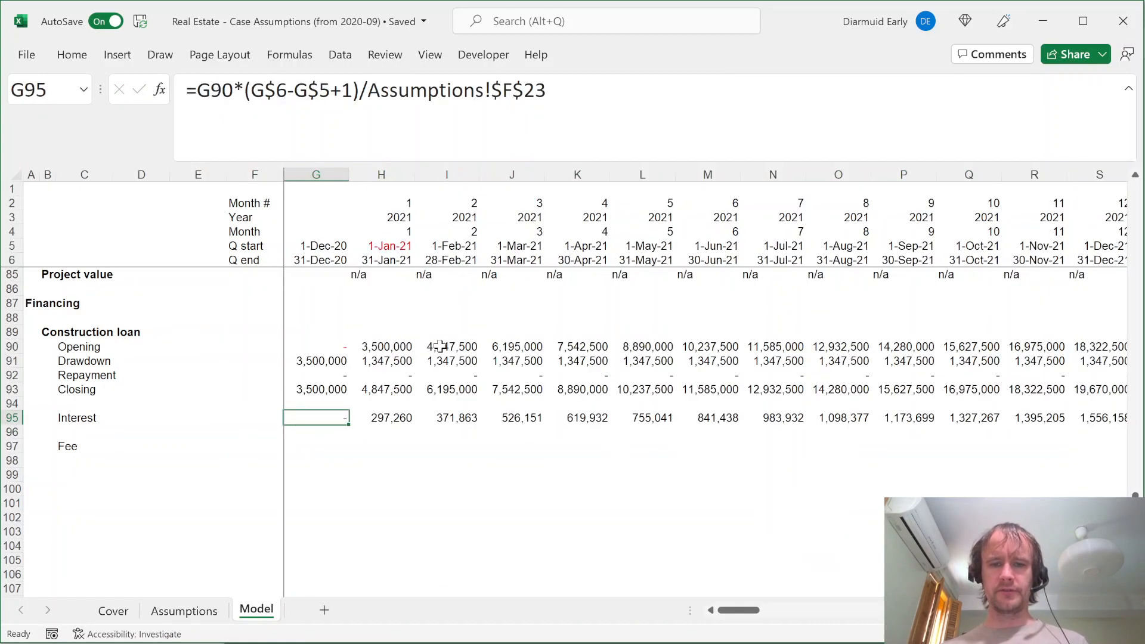
Check the origination fee terms in the case materials PDF, and enter the Fee formula =SUM(G91:DW91)*Assumptions!$F$21 in G97 of the Model sheet
key(Down)
key(Down)
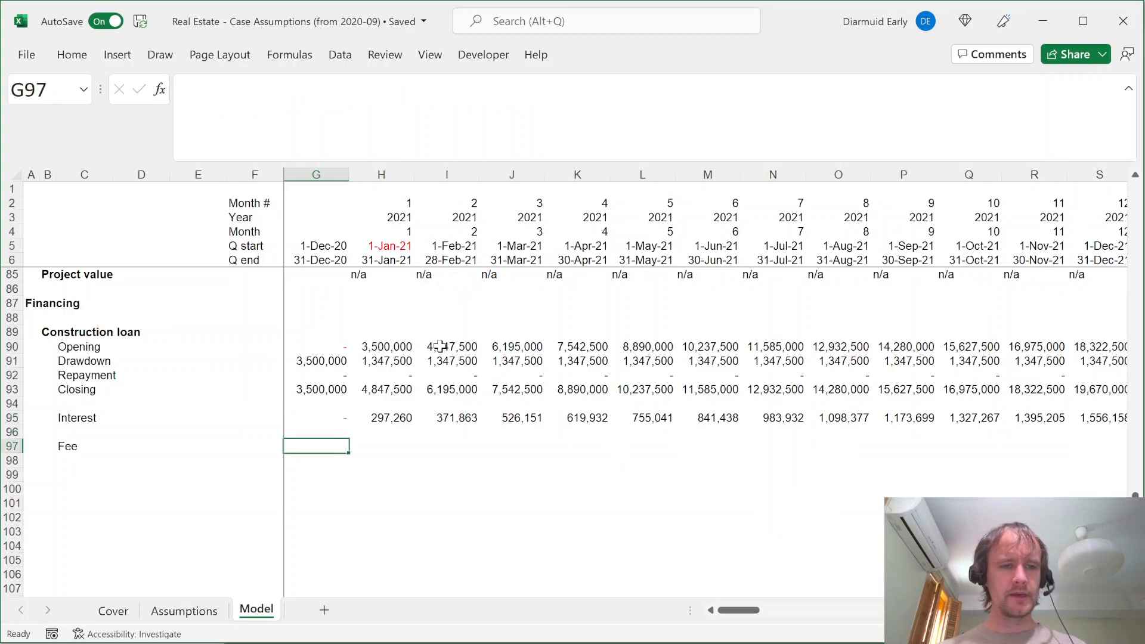
key(alt+Tab)
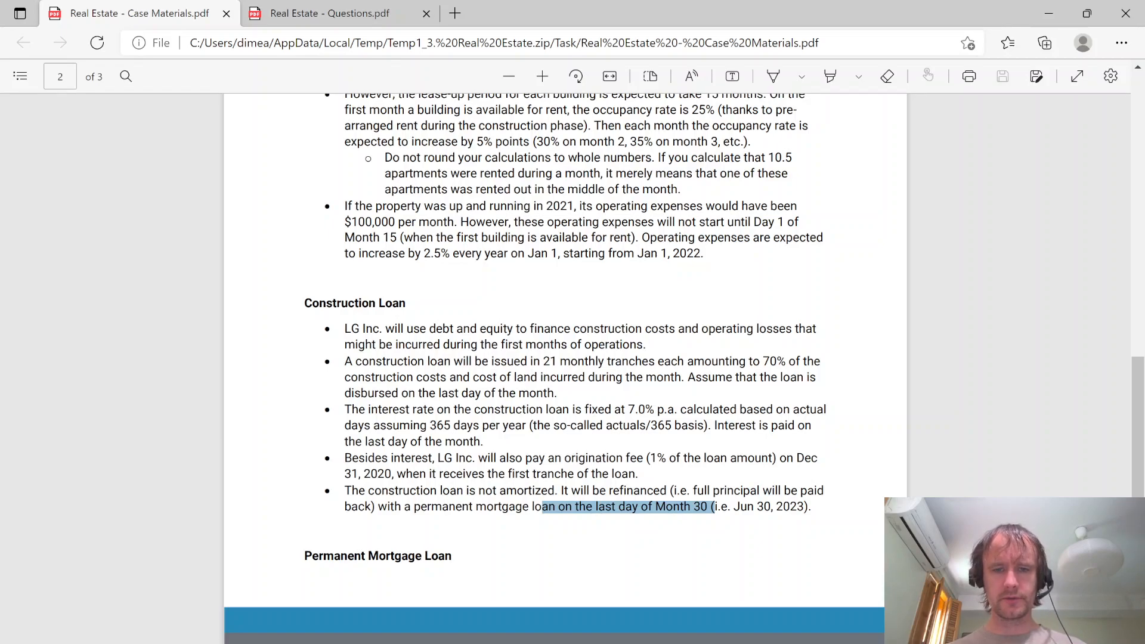
key(alt+Tab)
text(=)
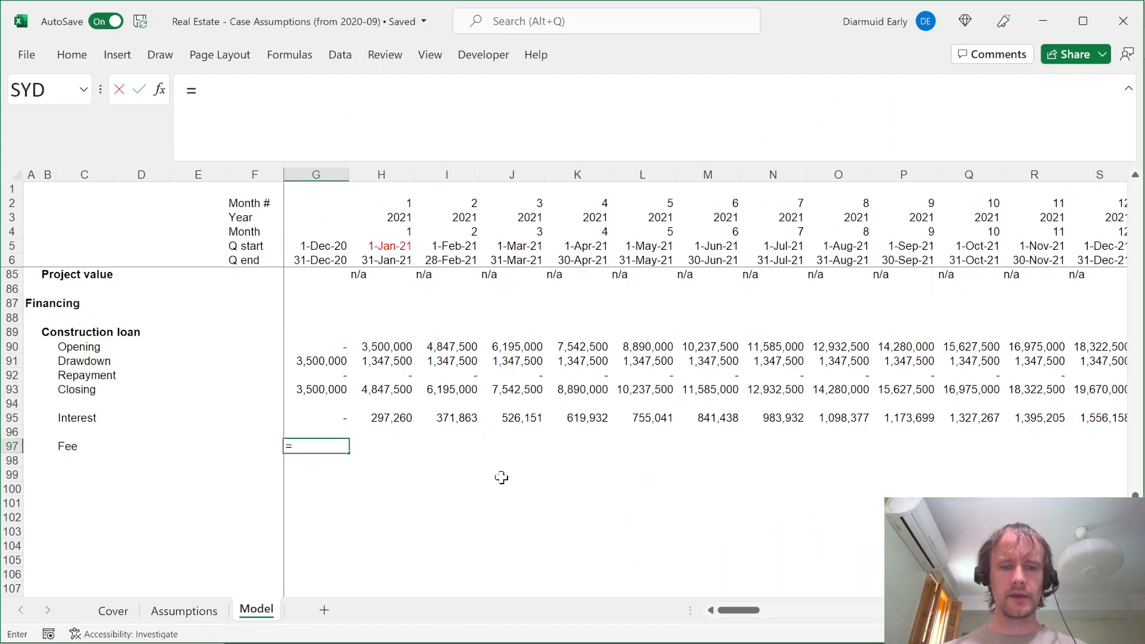
text(sum)
key(Tab)
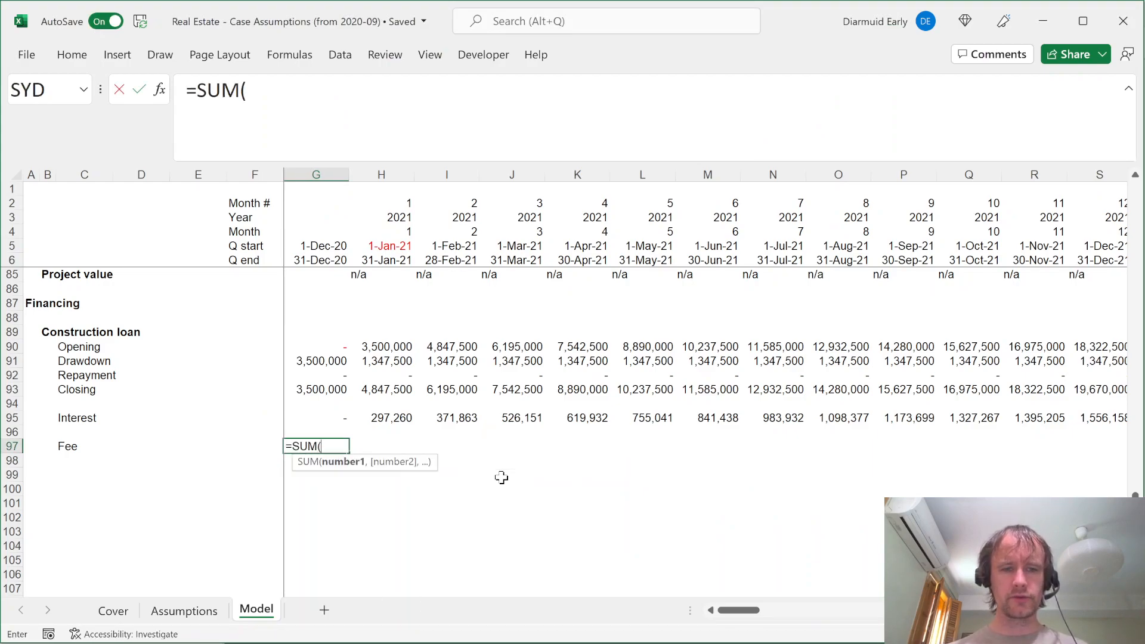
key(Up)
key(Up)
key(Up)
key(Up)
key(Up)
key(Up)
key(ctrl+shift+Right)
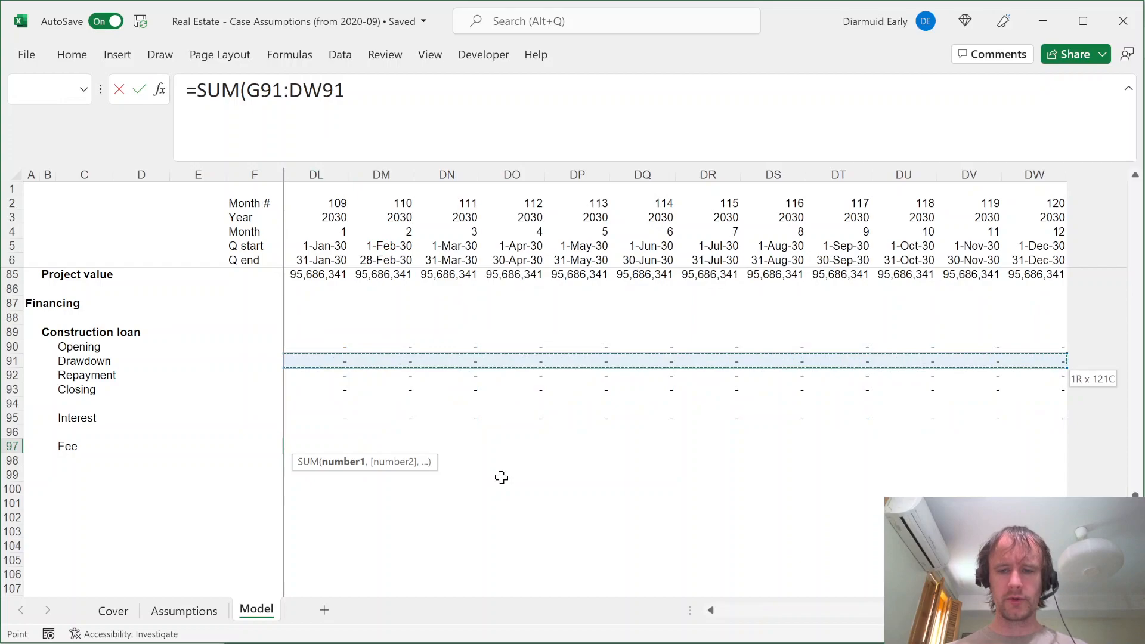
text()*)
key(ctrl+Page_Up)
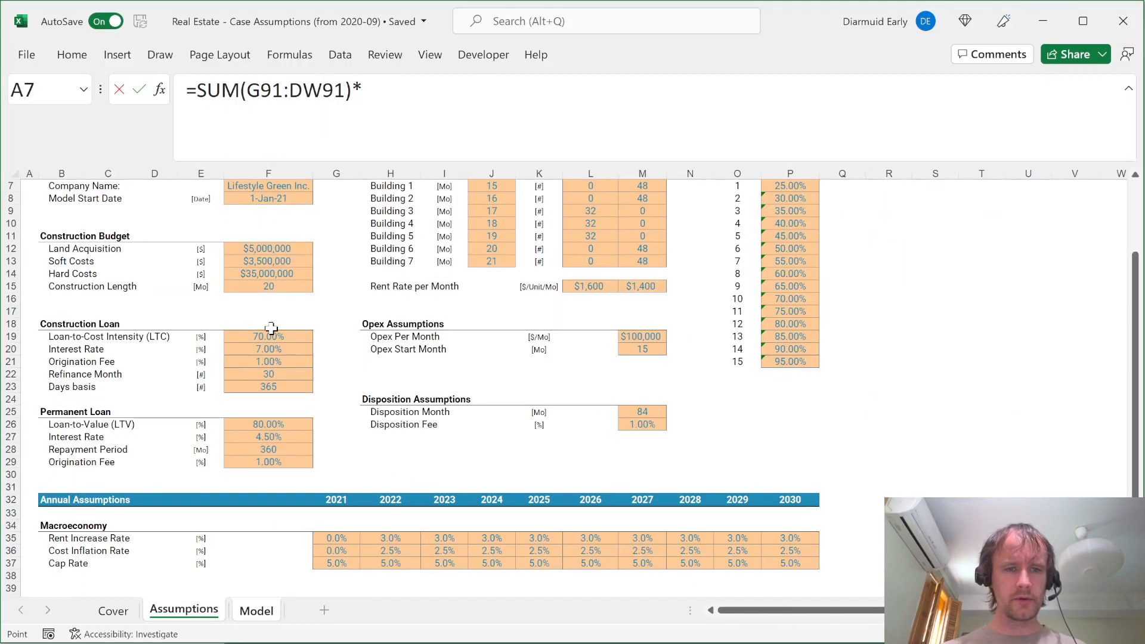
click(269, 356)
key(F4)
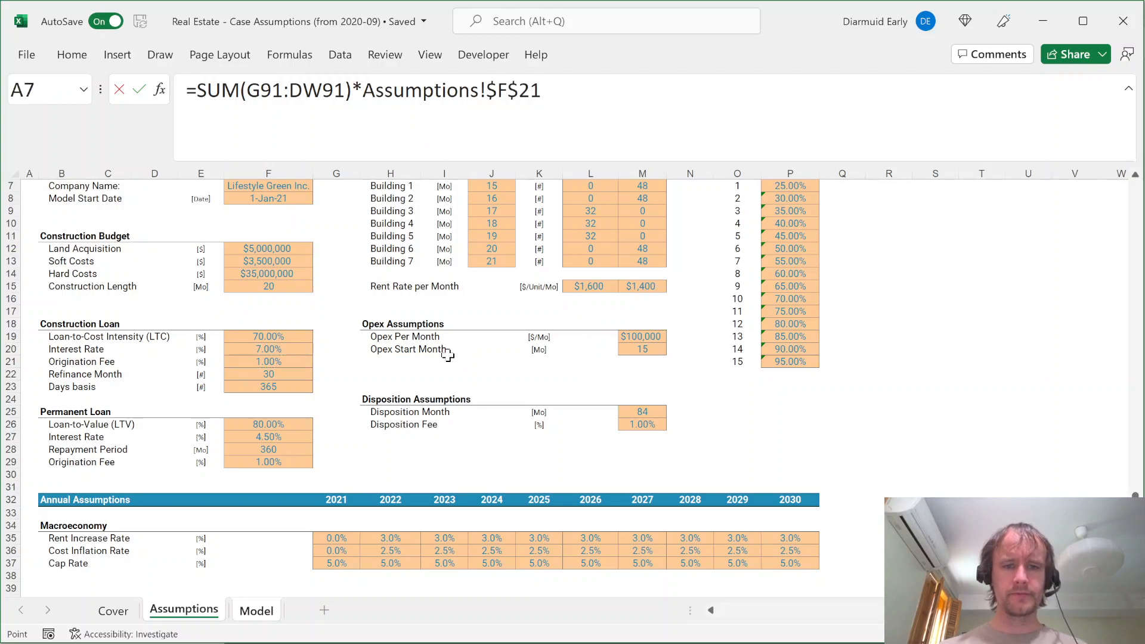
key(Return)
Examine the construction loan's Interest formula and its monthly amounts in row 95 through the refinance in month 30
key(Up)
key(Up)
key(Right)
key(Up)
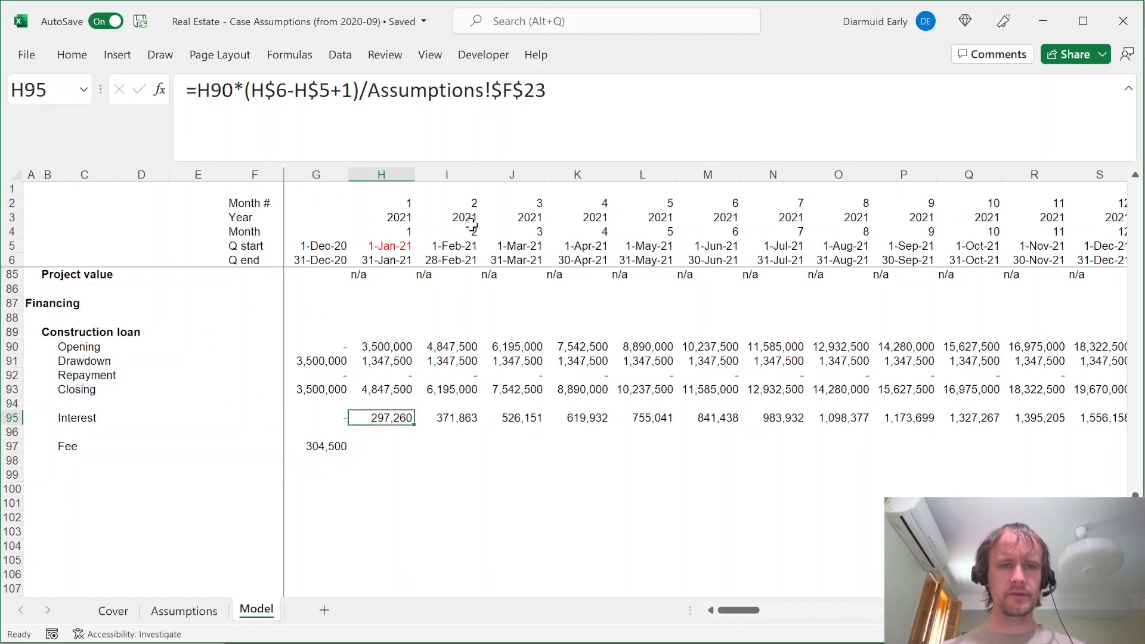
click(233, 90)
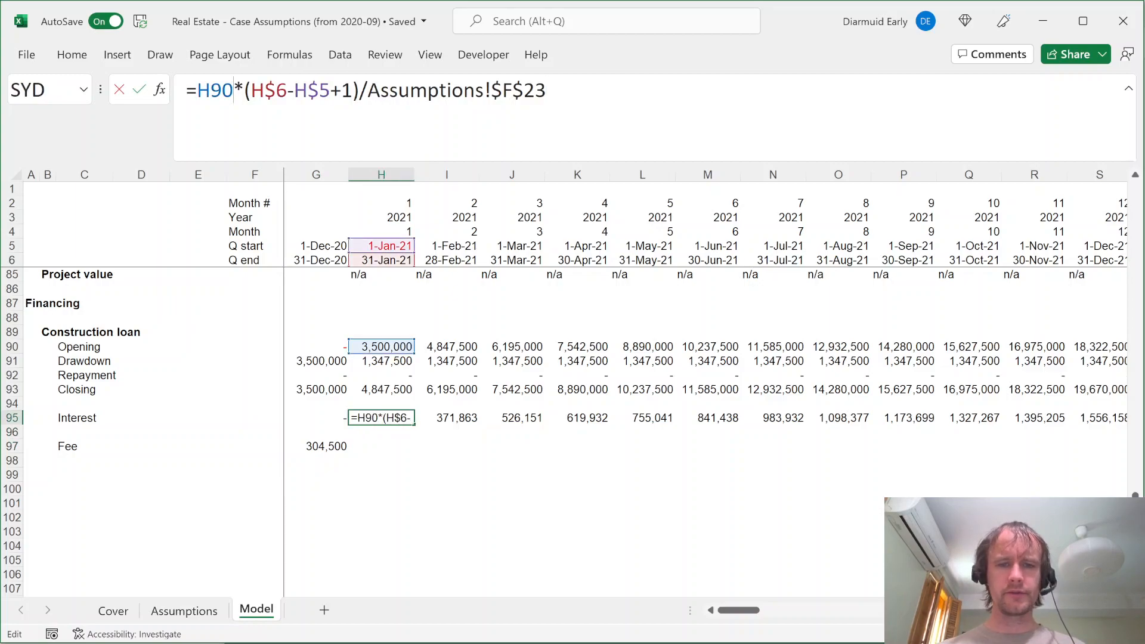
key(Escape)
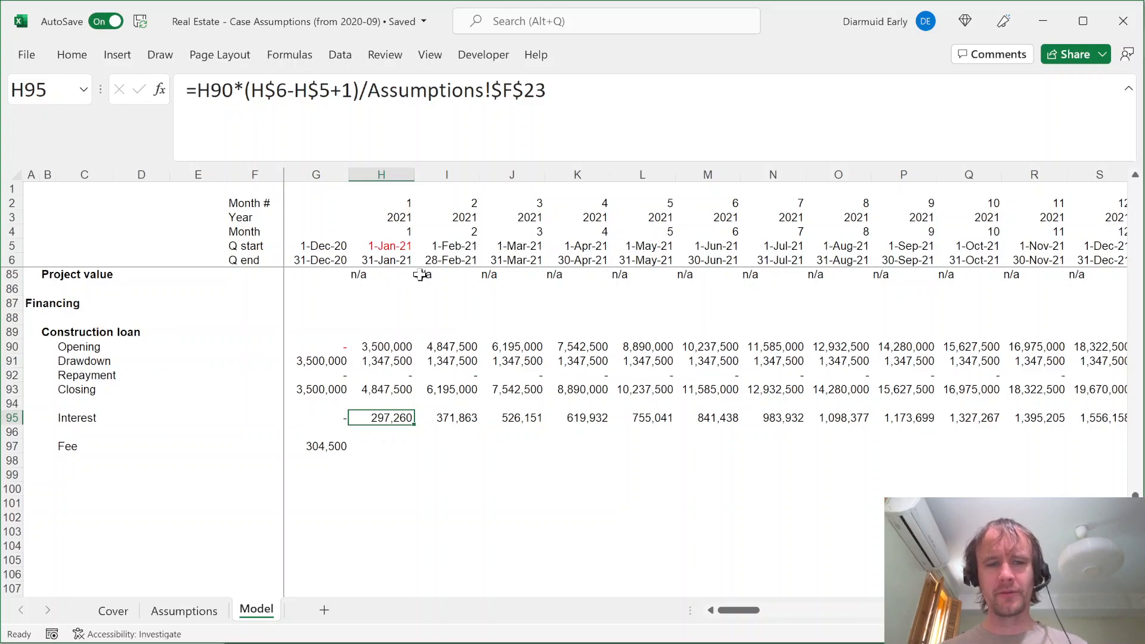
key(shift+Right)
key(shift+Right)
key(shift+Right)
key(shift+Right)
key(shift+Right)
key(shift+Right)
key(shift+Right)
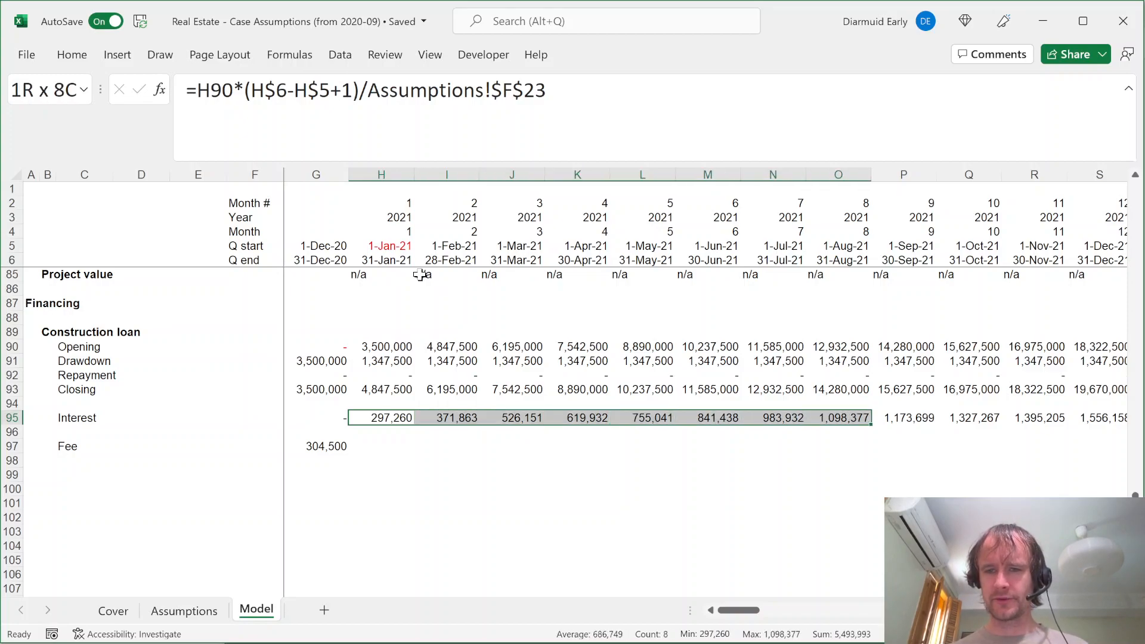
key(Right)
key(Right)
key(Right)
key(Right)
key(Right)
key(Right)
key(Right)
key(Right)
key(Right)
key(Right)
key(Right)
key(Right)
key(Right)
key(Right)
key(Right)
key(Right)
key(Right)
key(Right)
key(Right)
key(Right)
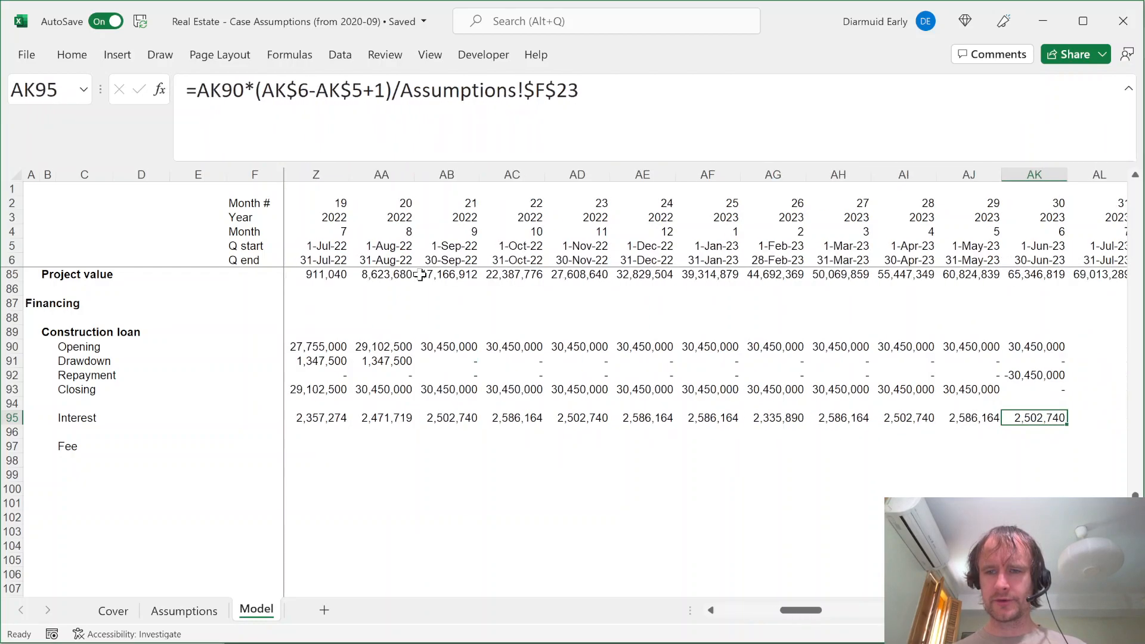
key(Left)
key(shift+Left)
key(shift+Left)
key(shift+Left)
key(shift+Left)
key(shift+Left)
key(shift+Left)
key(shift+Left)
key(shift+Left)
key(shift+Left)
key(shift+Left)
key(shift+Left)
key(shift+Left)
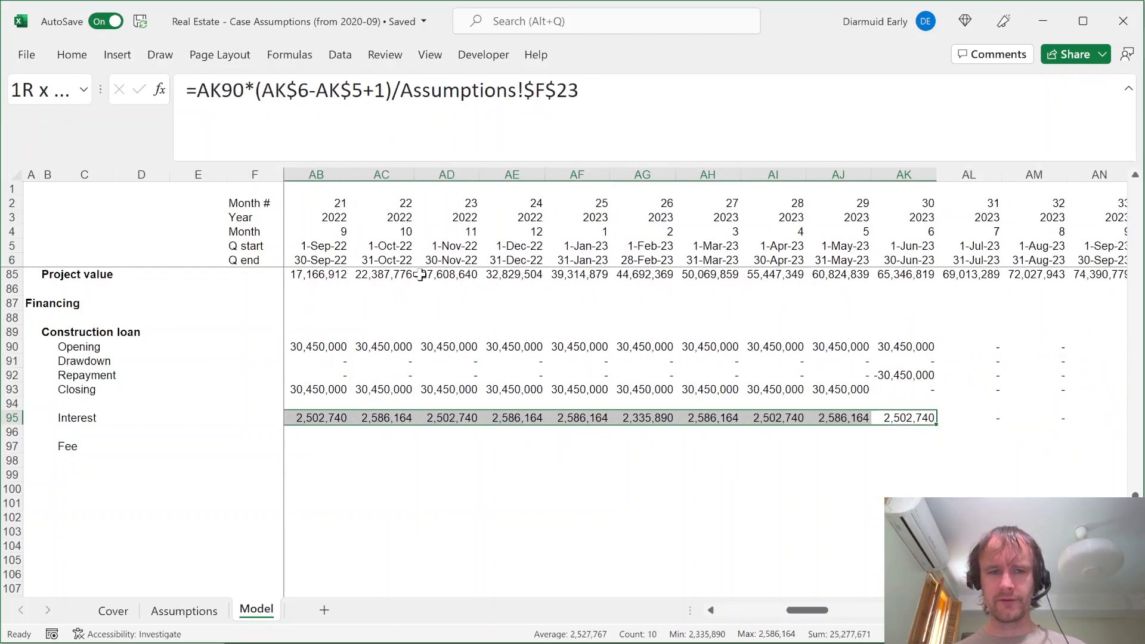
key(shift+Right)
key(shift+Right)
key(shift+Right)
key(ctrl+Left)
key(ctrl+Left)
key(Right)
key(Right)
key(Right)
key(Right)
key(Right)
key(Left)
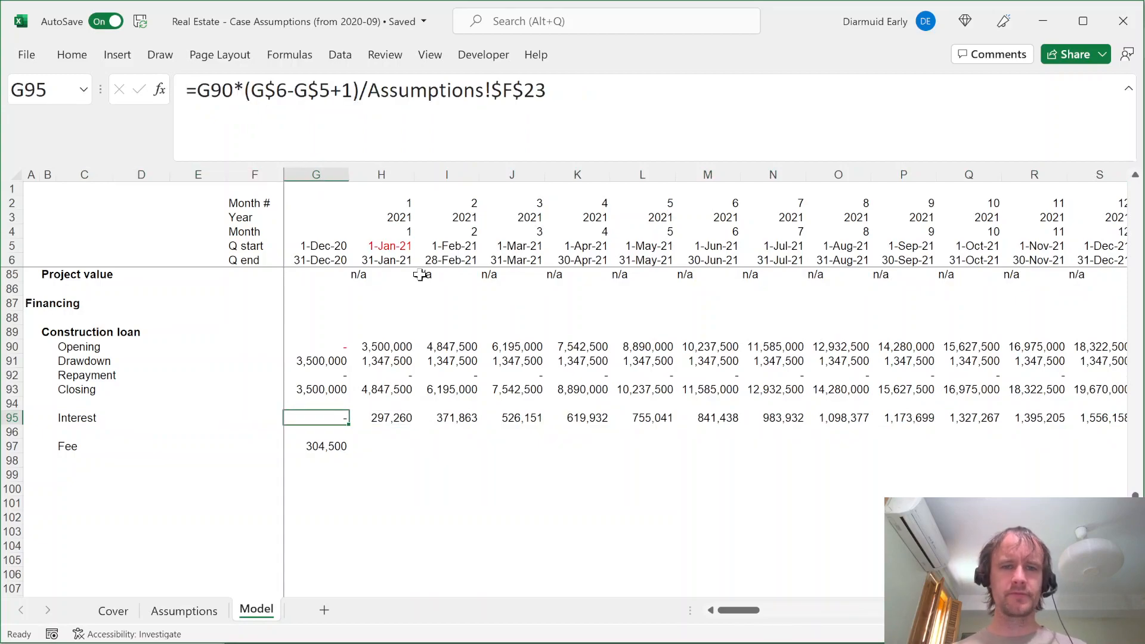
key(Down)
key(Up)
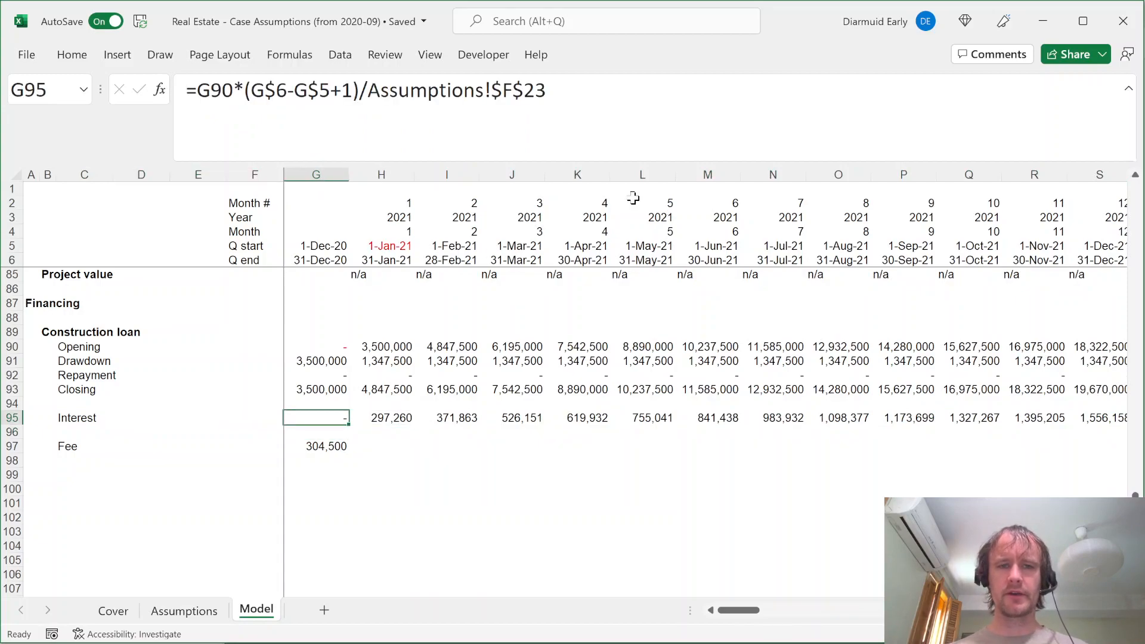
Multiply the Interest formula in G95 by the construction loan interest rate, Assumptions!$F$20, and fill it across the monthly columns
key(F2)
text(*)
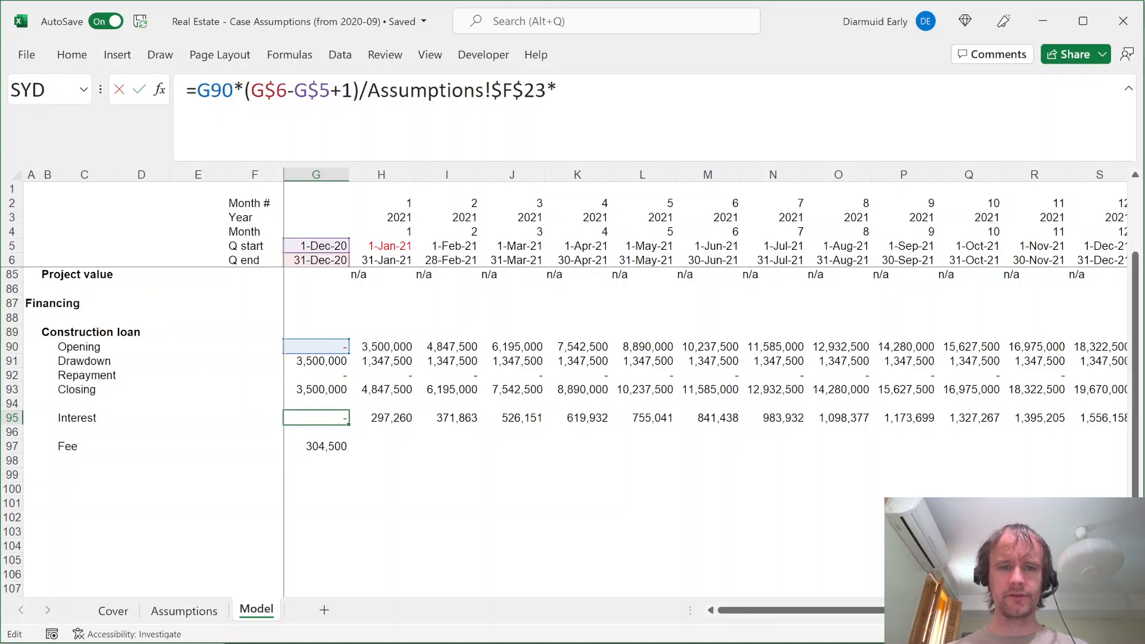
click(184, 611)
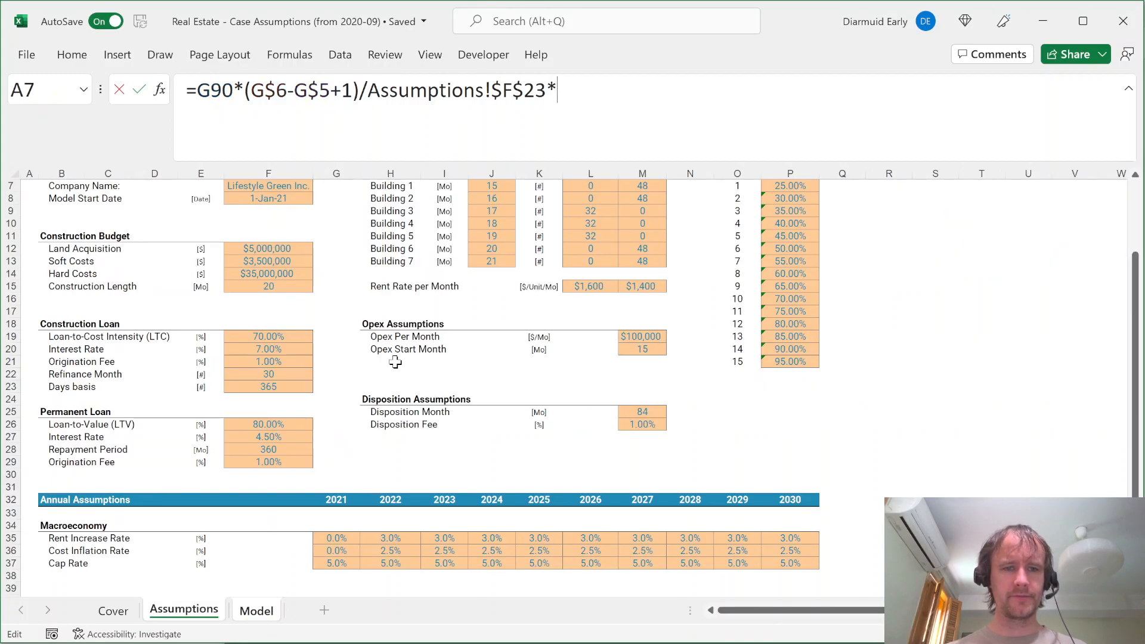
click(281, 361)
key(Up)
key(F4)
key(ctrl+Return)
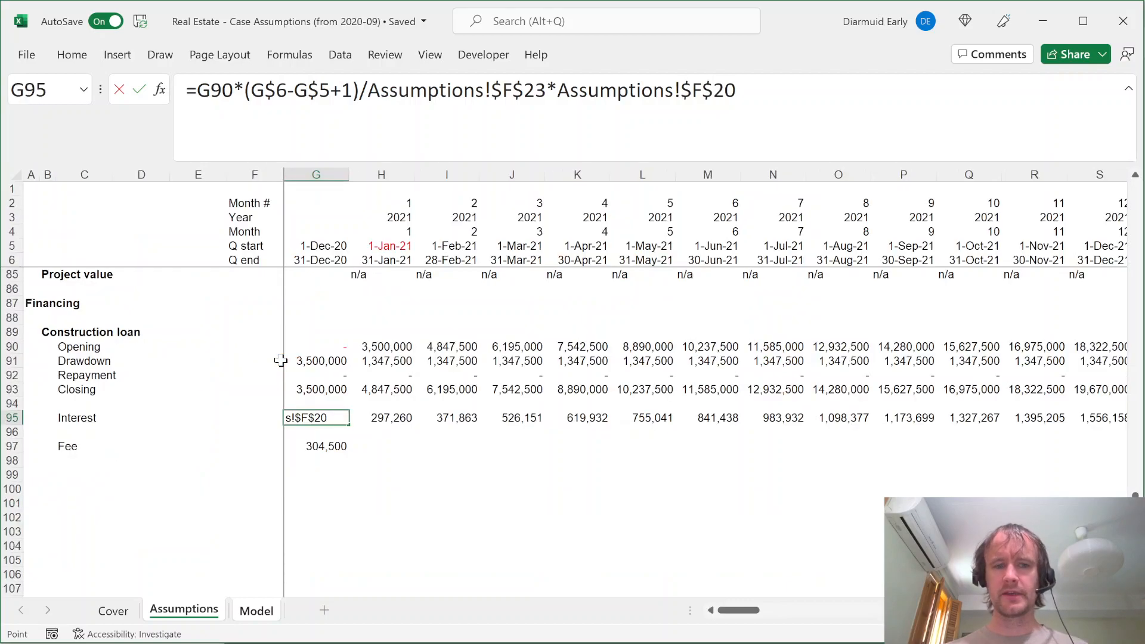
key(ctrl+period)
key(Left)
key(Right)
key(Right)
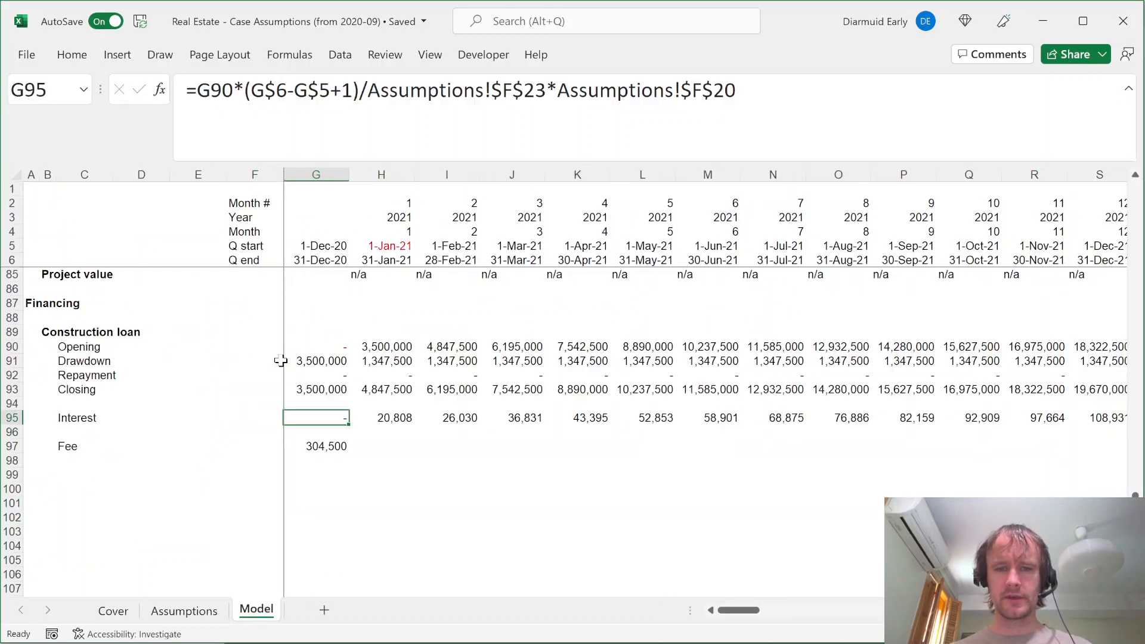
Review the revised monthly interest amounts in row 95 through month 31
key(Right)
key(Right)
key(Right)
key(Right)
key(Right)
key(Right)
key(Right)
key(Right)
key(Right)
key(Right)
key(Right)
key(Right)
key(Right)
key(Right)
key(Right)
key(Right)
key(Right)
key(Right)
key(Right)
key(Right)
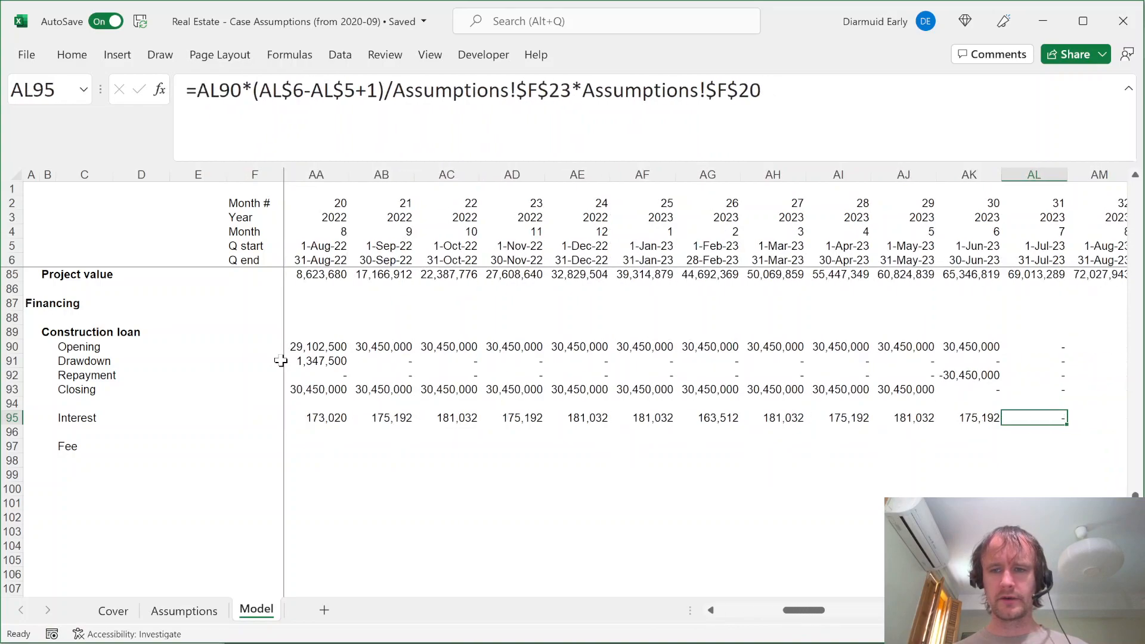
key(ctrl+Left)
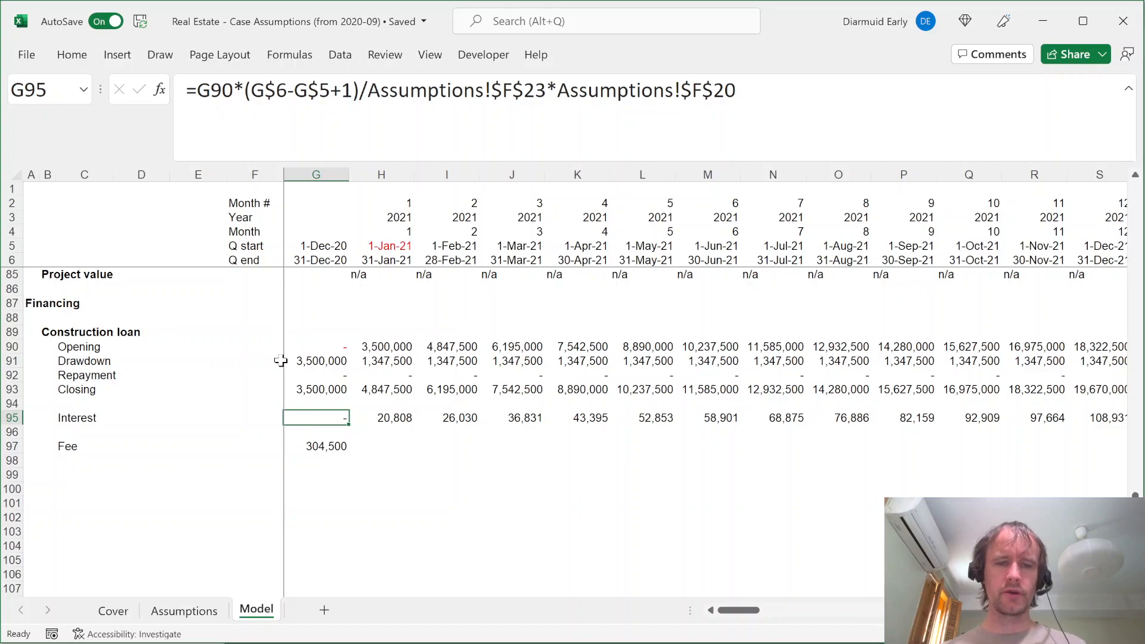
Copy only the formatting of the Opening balance cell G90 onto the Fee cell G97
key(Down)
key(Down)
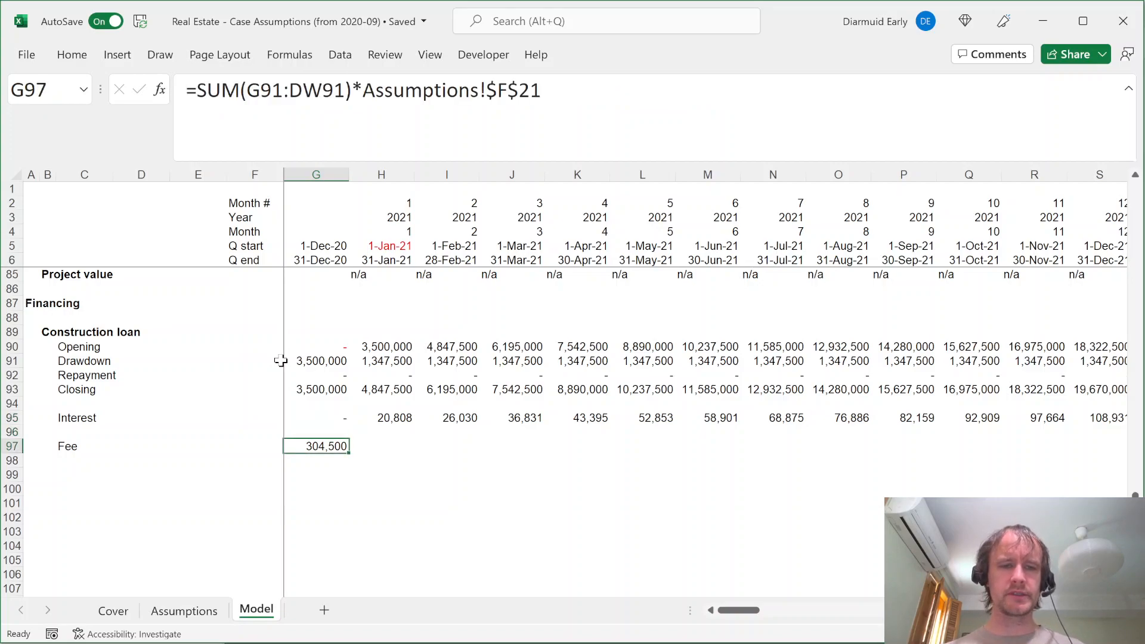
key(Up)
key(Up)
key(Up)
key(Up)
key(Up)
key(Up)
key(Up)
key(ctrl+c)
key(Down)
key(Down)
key(Down)
key(Down)
key(Down)
key(Down)
key(Down)
key(alt)
key(h)
key(v)
key(r)
Add the bold heading "Permanent loan" in B99, two rows below the construction loan's Fee line
key(Down)
key(Down)
key(Left)
key(Left)
key(Left)
key(Left)
key(Left)
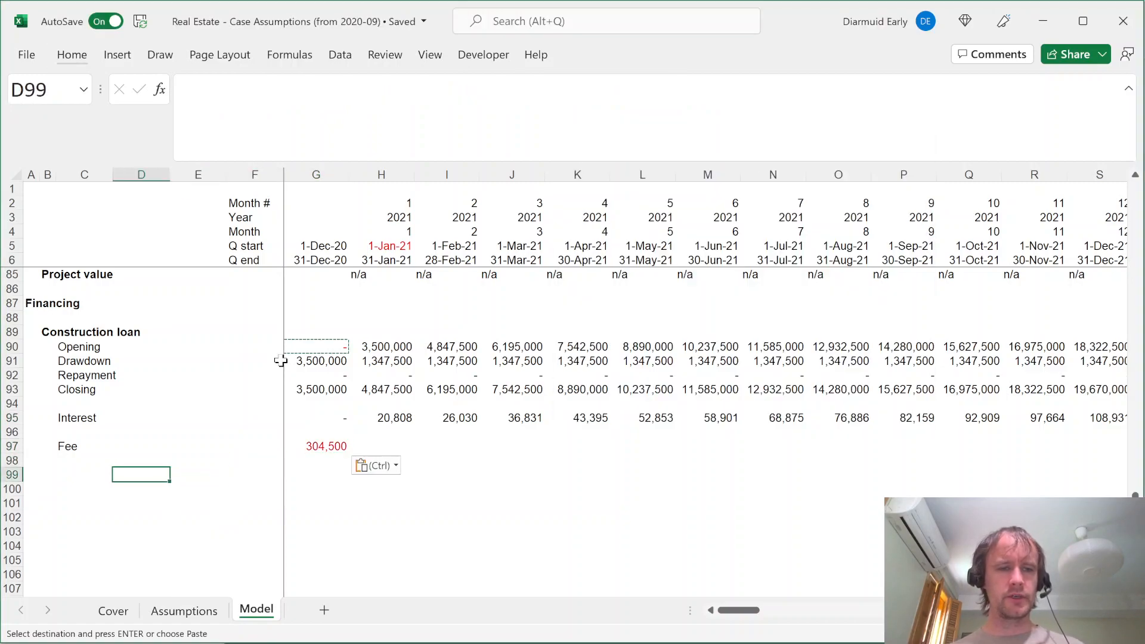
text(Perman)
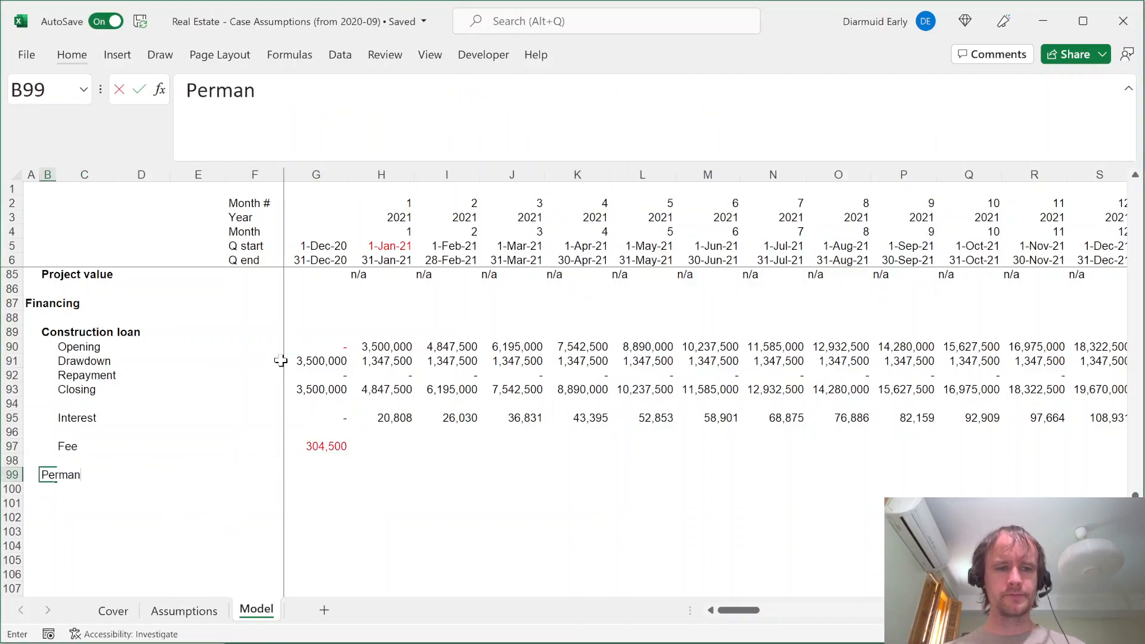
text(ent loan)
key(ctrl+Return)
key(ctrl+b)
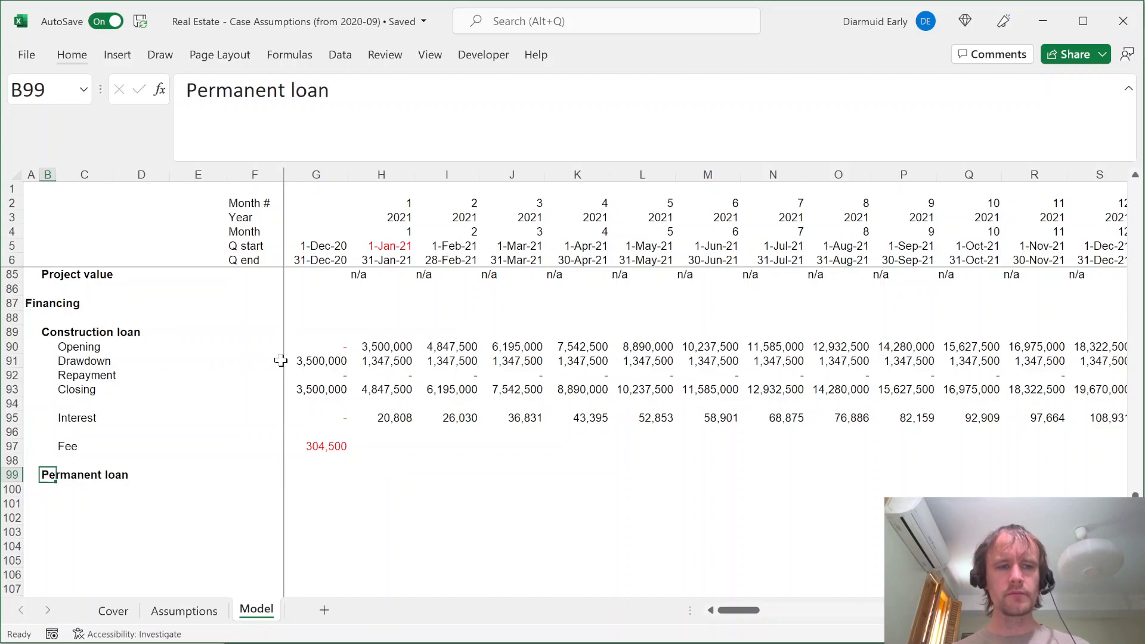
Enter the row labels Opening, Drawdown, Repayment and Closing in C100:C103 under the Permanent loan heading
key(Down)
key(Right)
text(Opening)
key(Return)
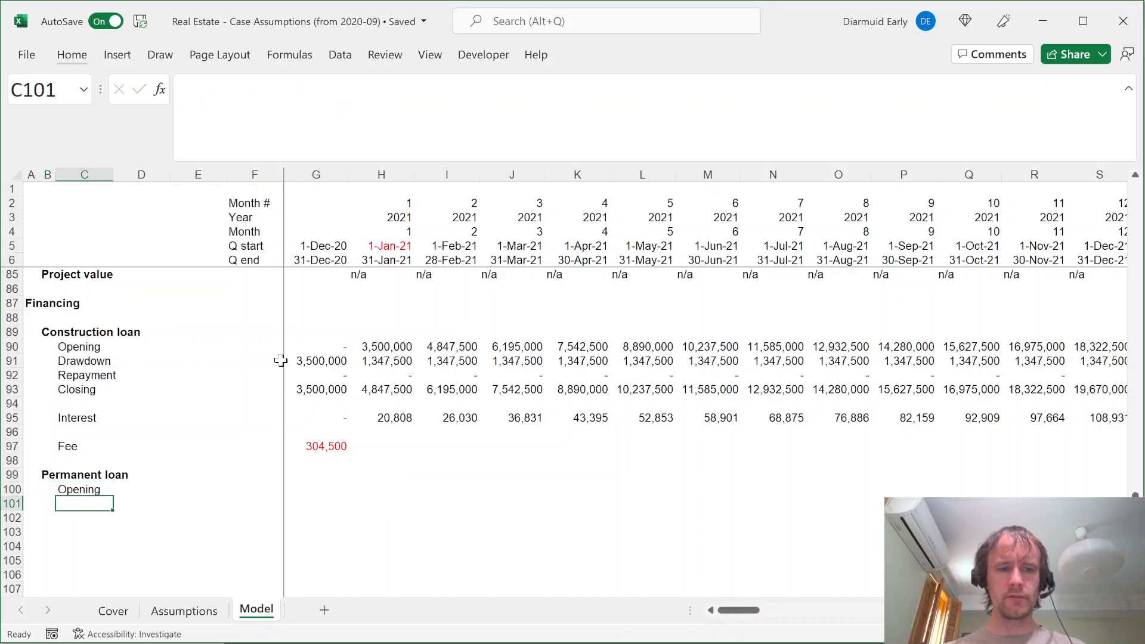
text(Drawdown)
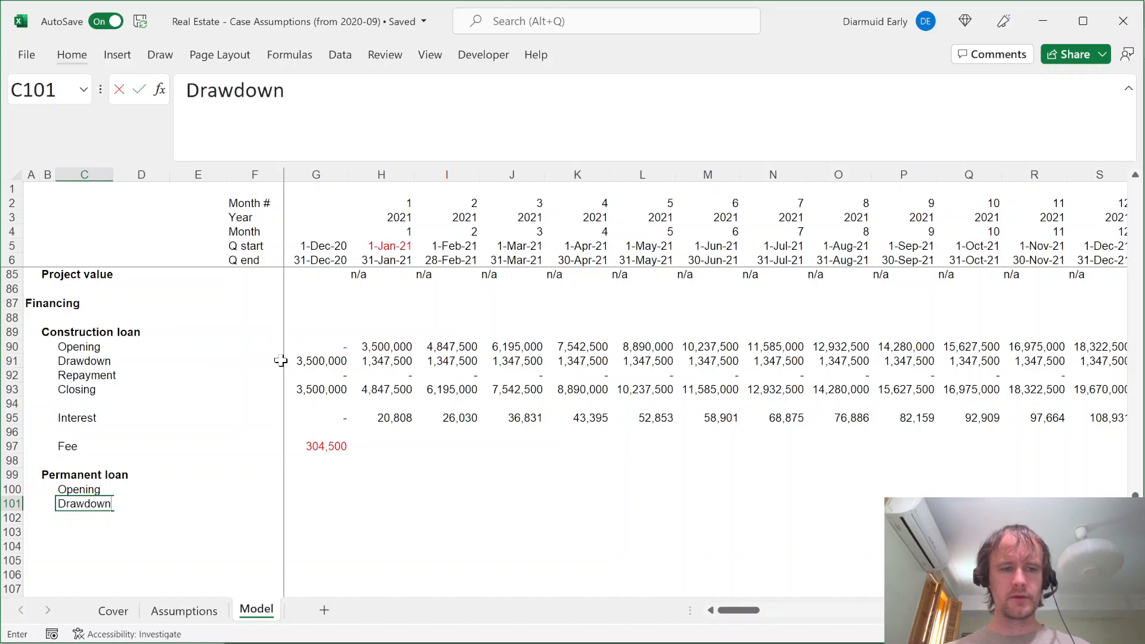
key(Return)
text(Repayment)
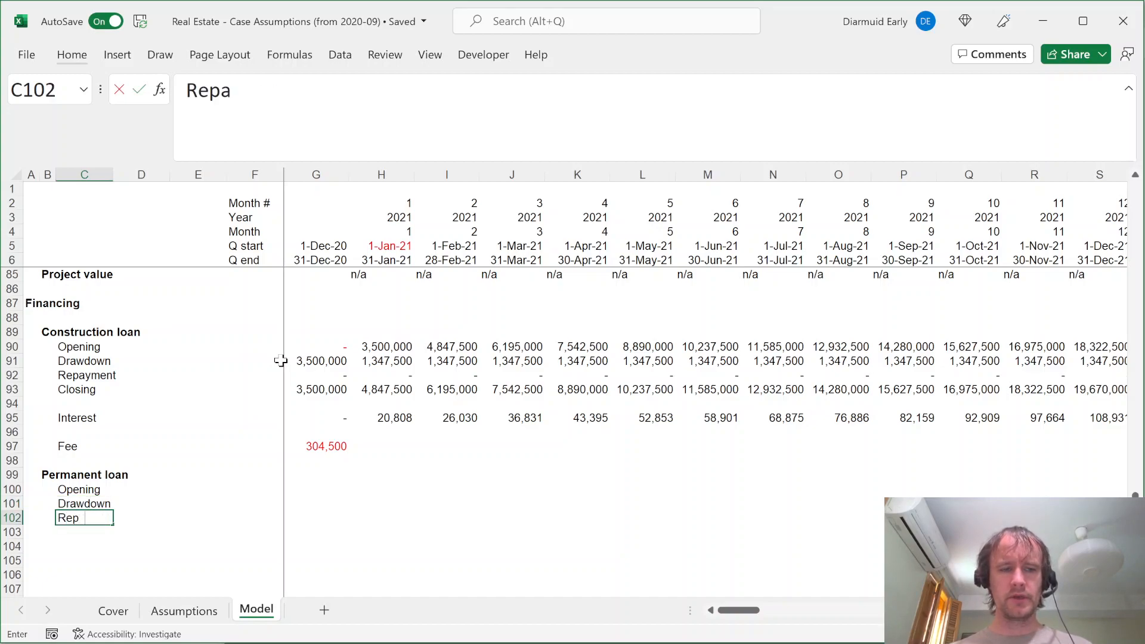
key(Return)
text(Closing)
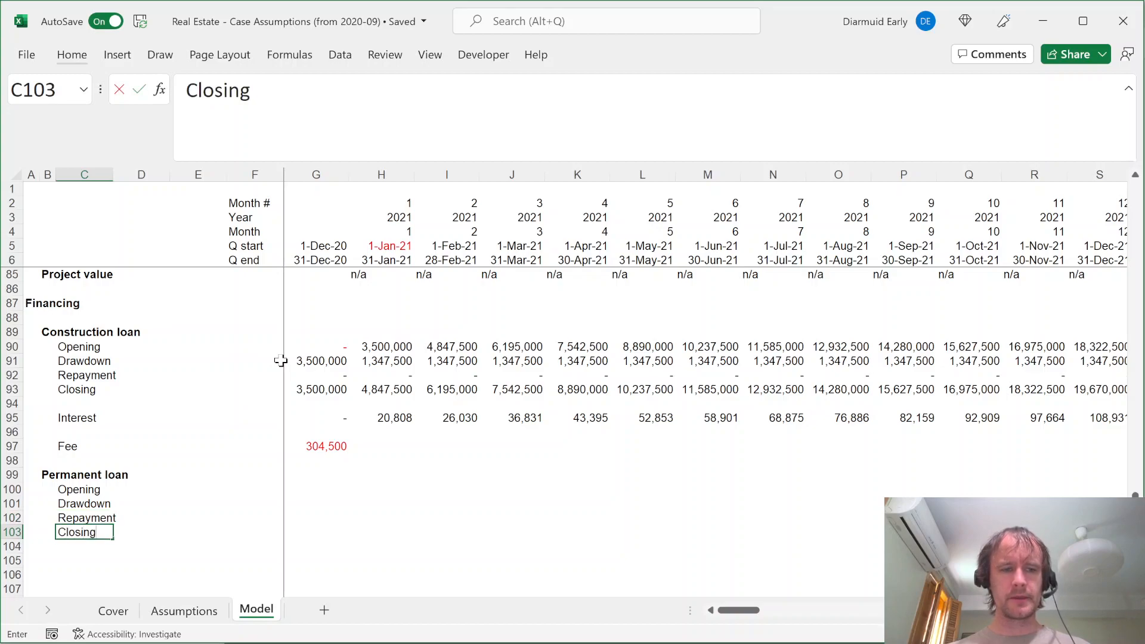
Add the labels Interest in C105 and Fee in C107, leaving a blank row above each
key(Return)
key(Return)
text(Interest)
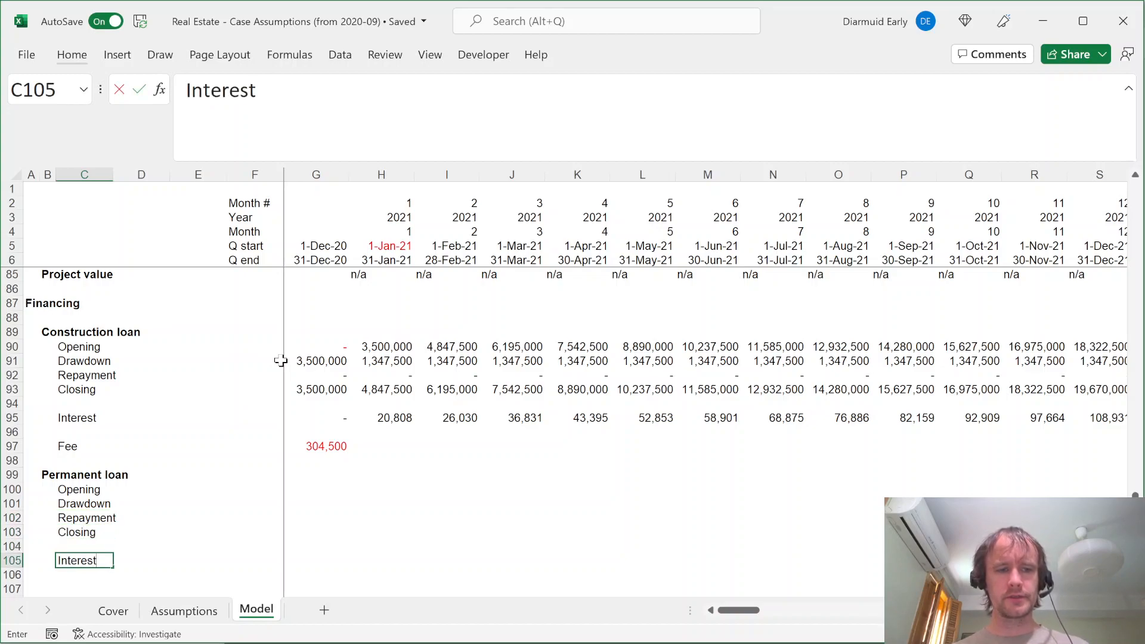
key(Return)
key(Return)
text(Fee)
key(Return)
Copy the construction loan's initial Opening balance cell G90 into the permanent loan's Opening cell G100
key(Up)
key(Up)
key(Up)
key(Up)
key(Up)
key(Up)
key(Up)
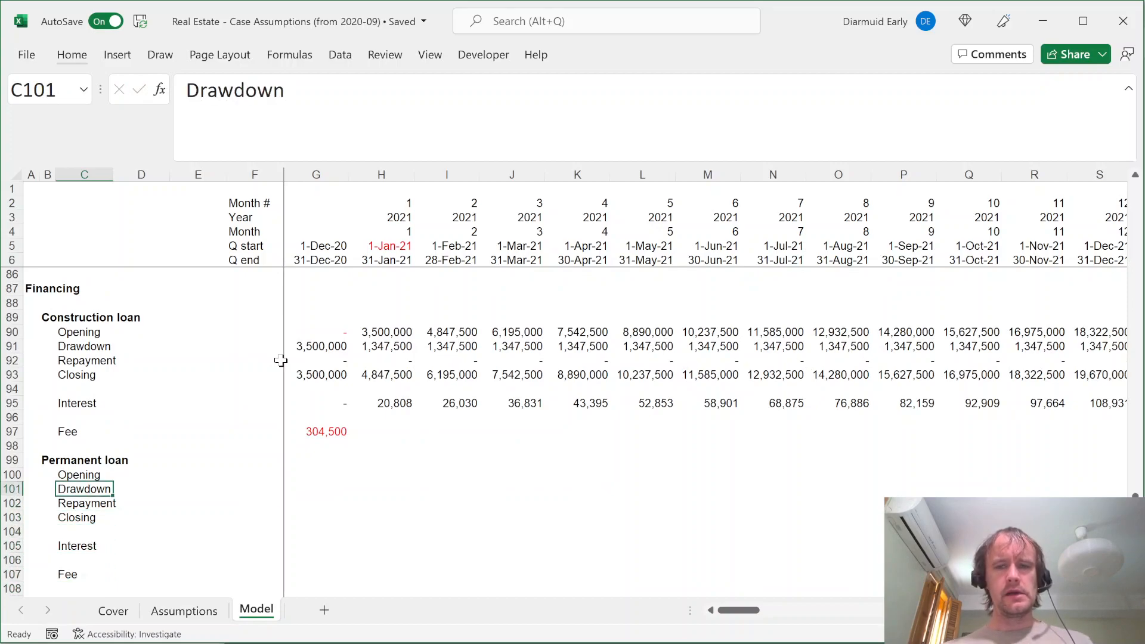
key(Up)
key(Right)
key(Right)
key(Right)
key(Right)
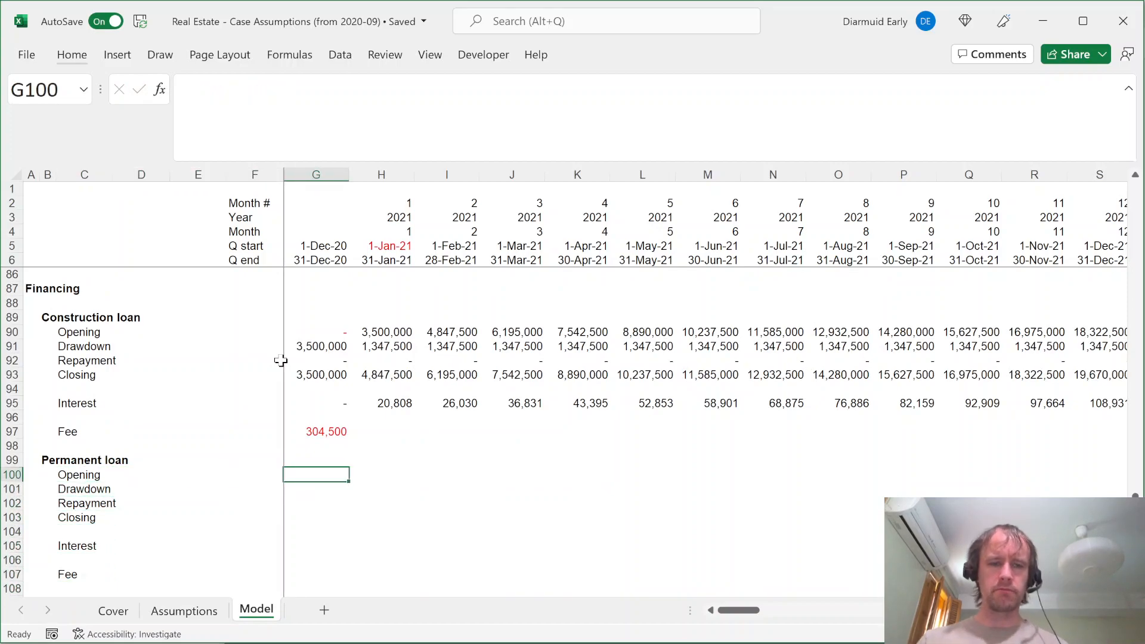
key(Up)
key(Up)
key(Up)
key(Up)
key(Up)
key(Up)
key(Up)
key(Up)
key(Up)
key(Up)
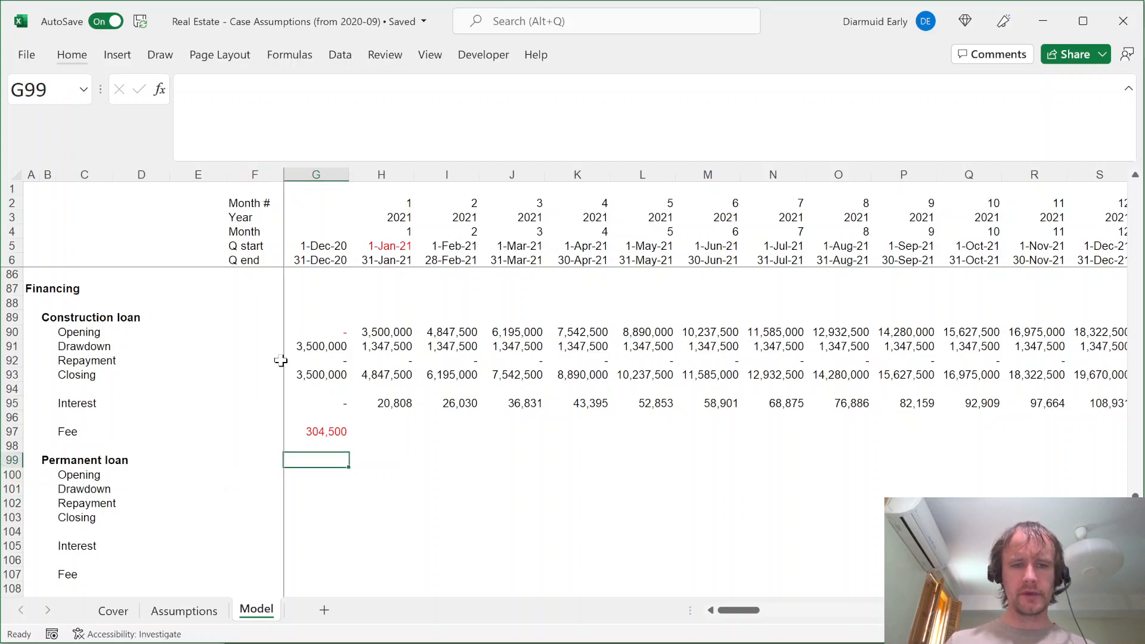
key(ctrl+c)
key(Down)
key(Down)
key(Down)
key(Down)
key(Down)
key(Down)
key(Down)
key(Down)
key(Down)
key(Down)
key(Down)
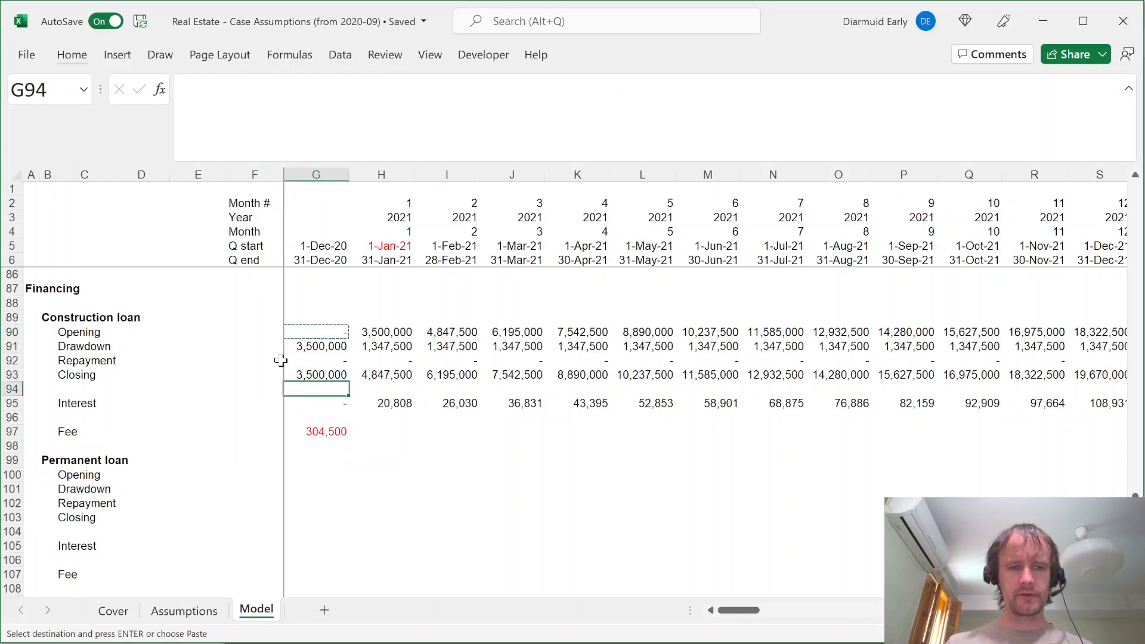
key(Up)
key(ctrl+v)
Calculate the permanent loan's Closing balance in G103 as the sum of G100:G102
key(Down)
key(Down)
key(Down)
key(Down)
key(Up)
text(=sum)
key(Tab)
key(Up)
key(shift+Up)
key(shift+Up)
key(Return)
Link the month 1 Opening balance in H100 to the previous period's Closing balance, G103
key(Up)
key(Right)
key(Up)
key(Up)
key(Up)
text(=)
key(Left)
key(Down)
key(Down)
key(Down)
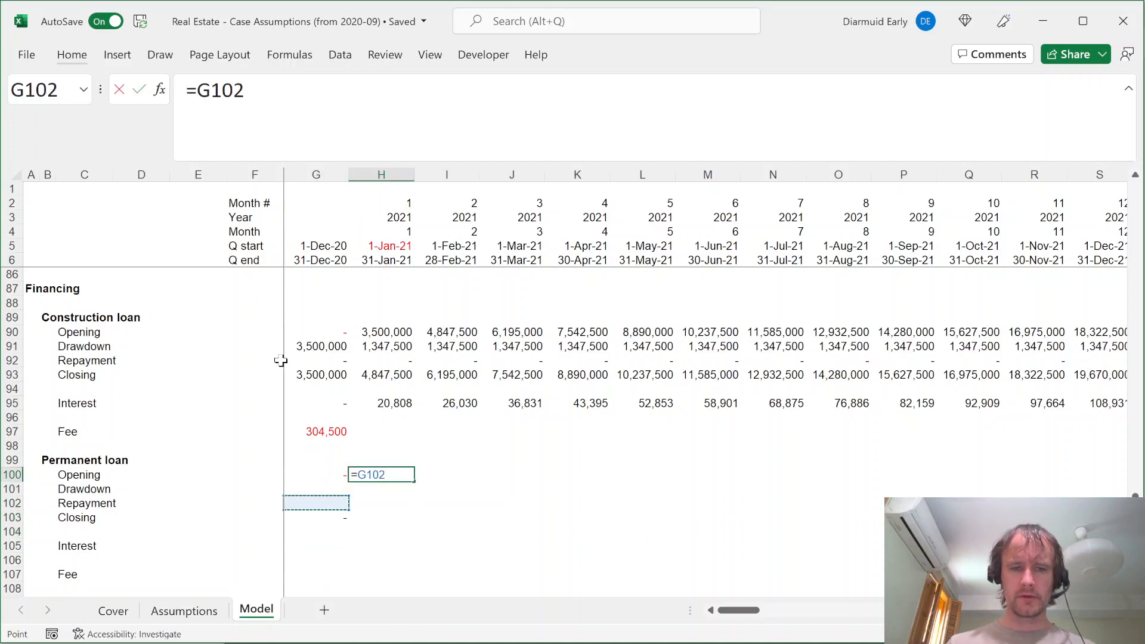
key(Return)
Fill the permanent loan's Opening and Closing formulas across all monthly columns through month 120
key(Down)
key(Down)
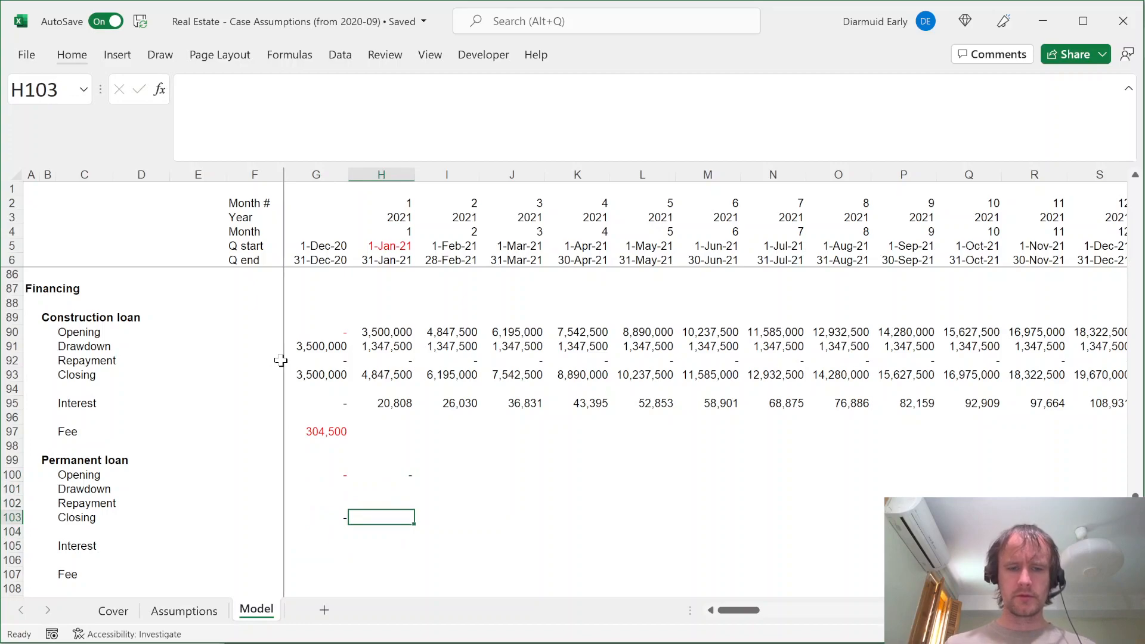
key(Up)
key(Up)
key(Up)
key(shift+Down)
key(shift+Down)
key(shift+Down)
key(ctrl+shift+Right)
key(ctrl+r)
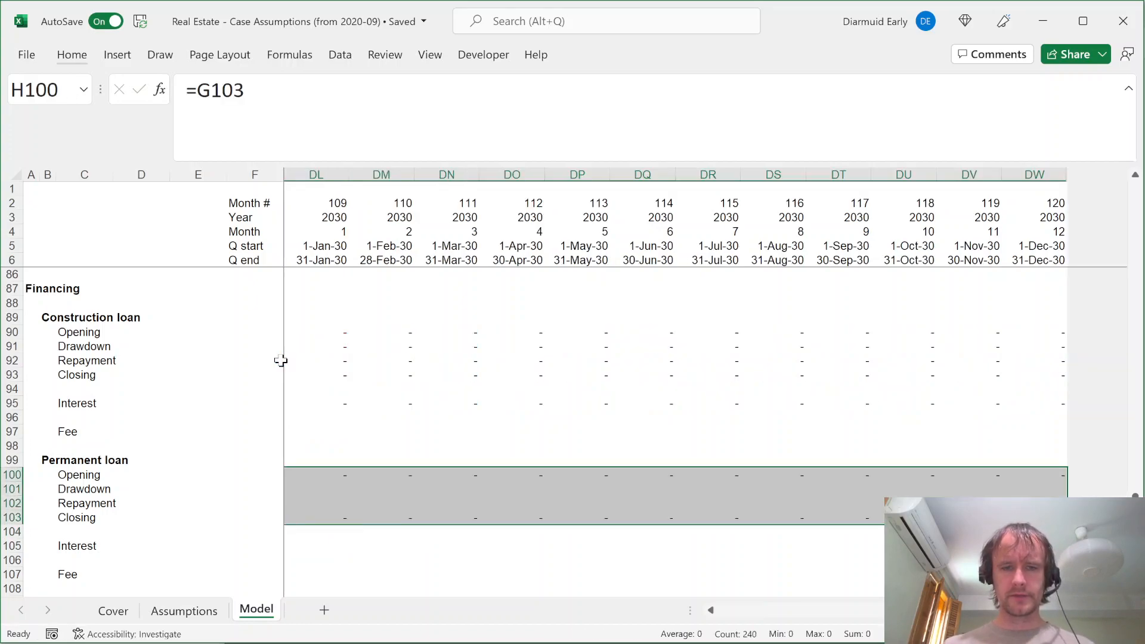
Begin the permanent loan's Drawdown formula in G101 with an IF testing whether month number G$2 equals the refinance month, Assumptions!$F$22
key(ctrl+Left)
key(Left)
key(Right)
key(Down)
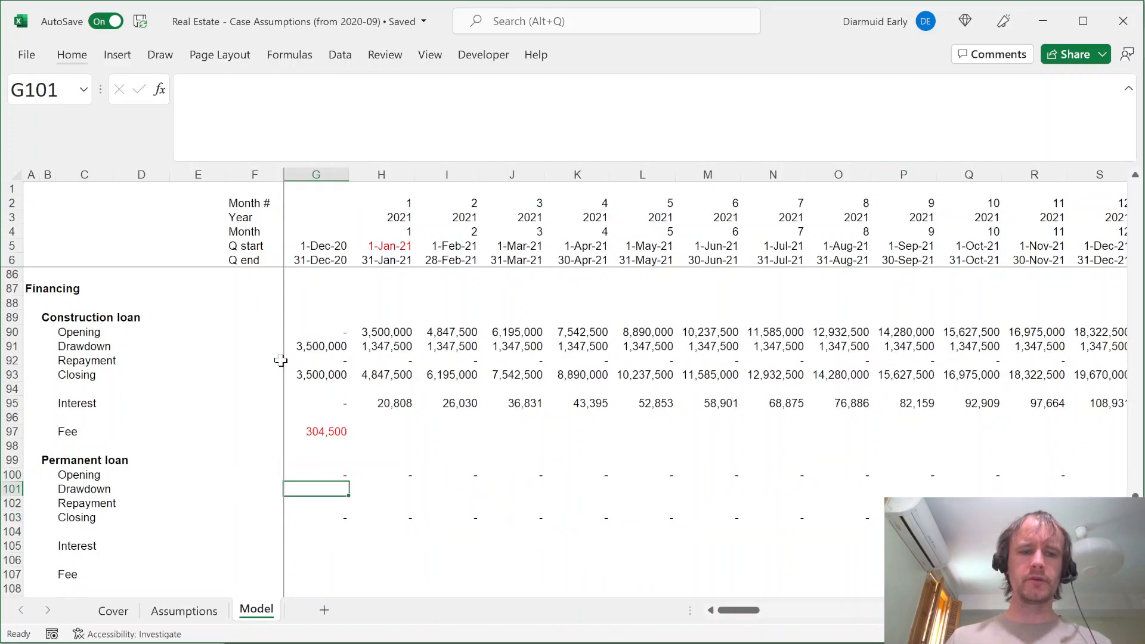
key(ctrl+Page_Up)
click(284, 424)
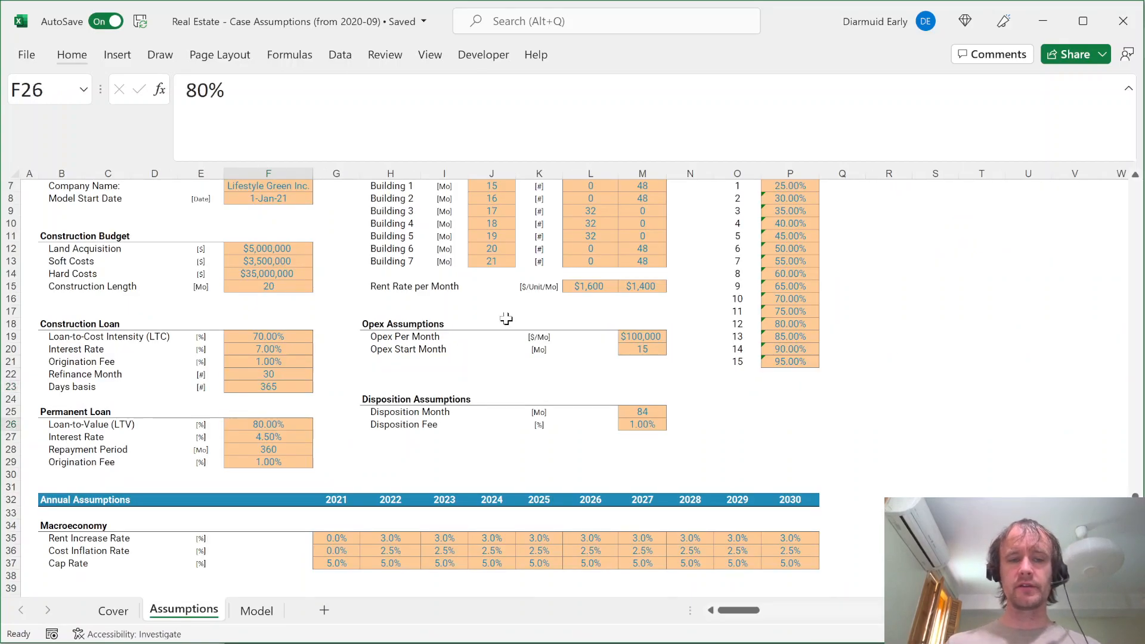
key(ctrl+Page_Down)
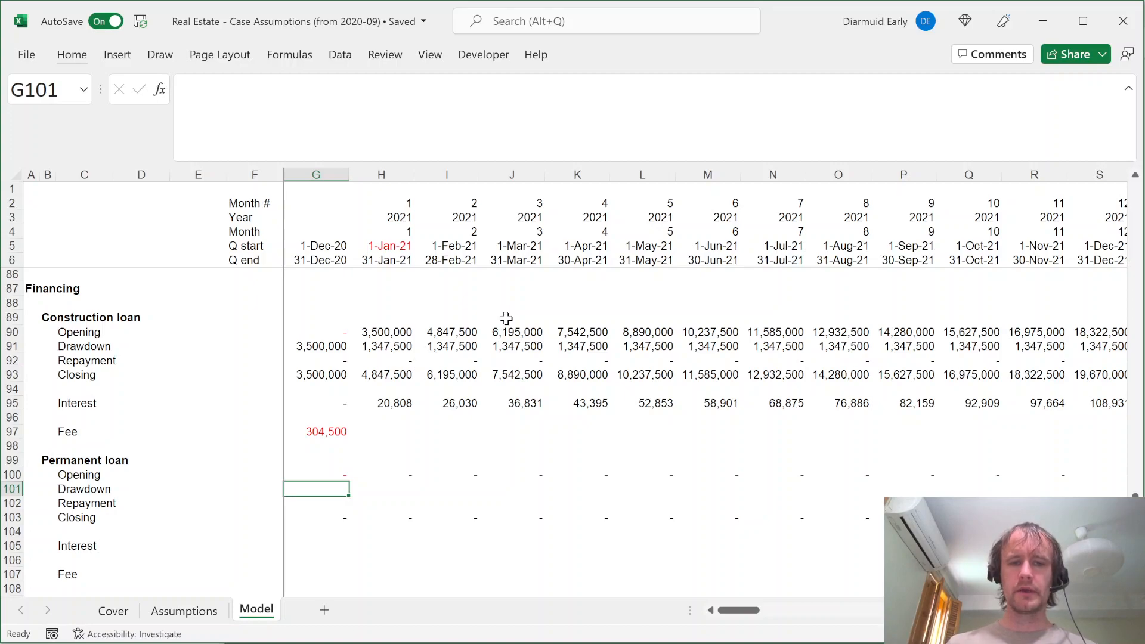
text(=if()
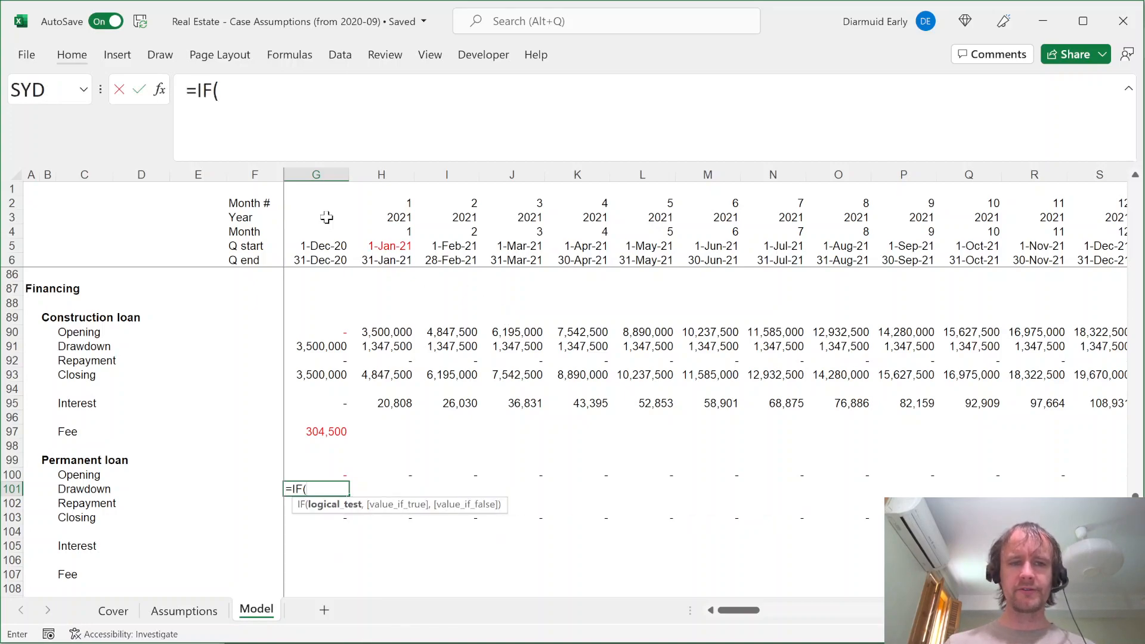
click(315, 202)
key(F4)
key(F4)
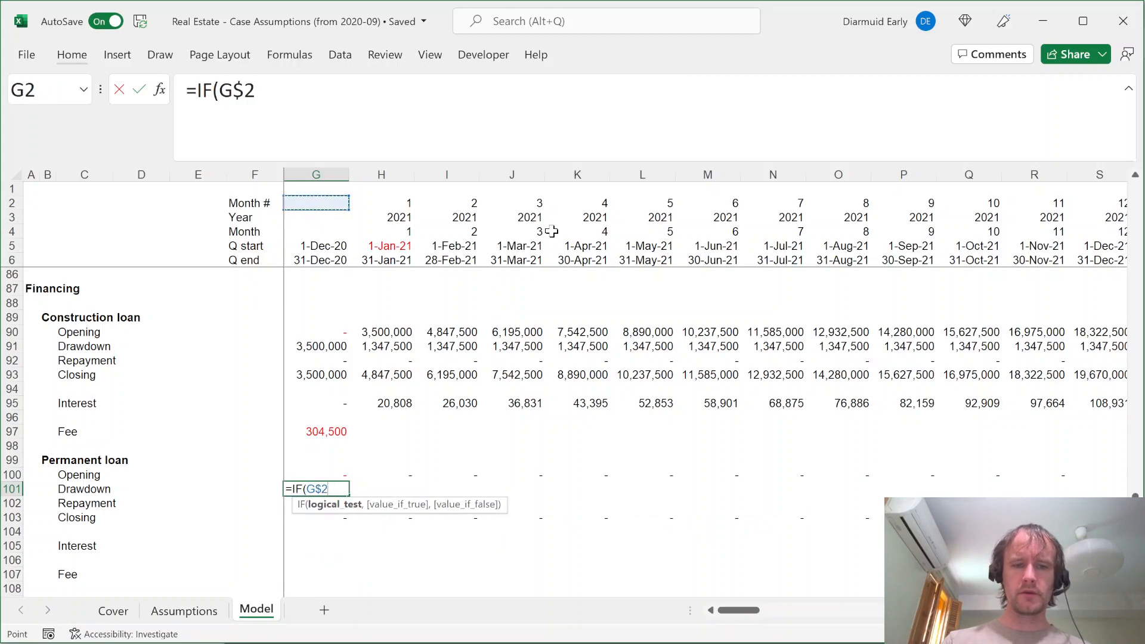
text(=)
key(ctrl+Page_Up)
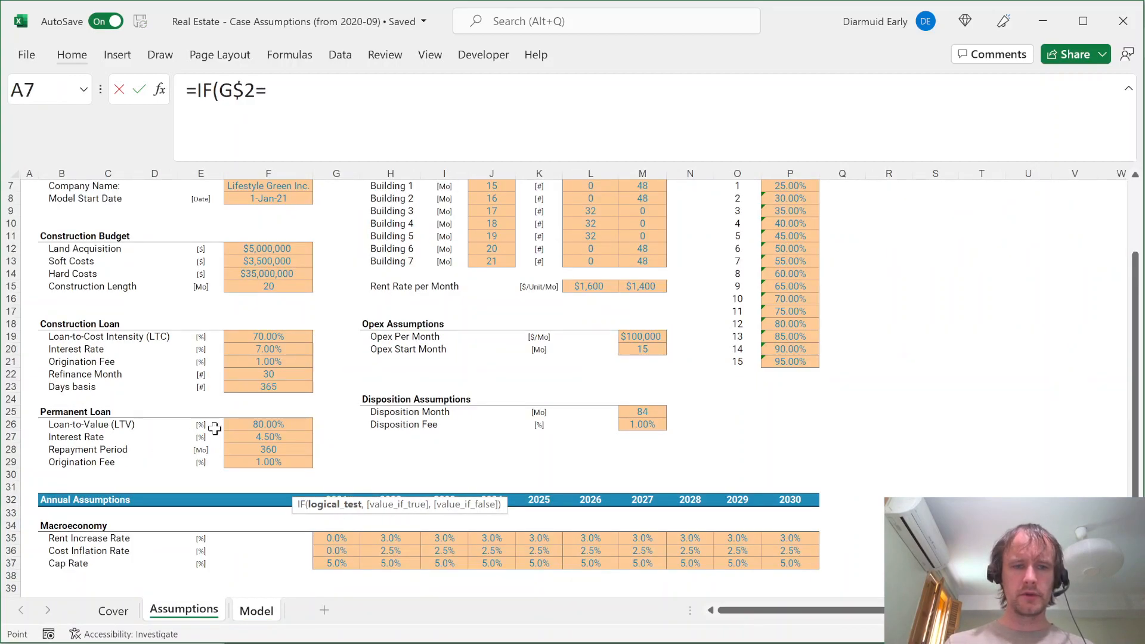
click(265, 374)
key(F4)
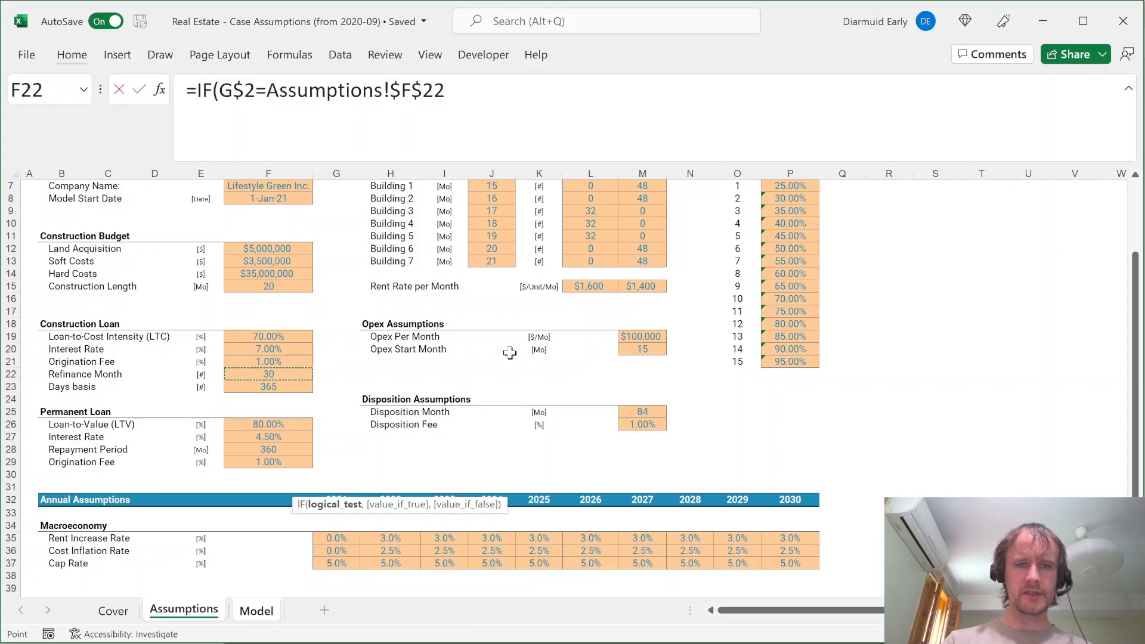
Set the formula's true result to the permanent loan's loan-to-value, Assumptions!$F$26, multiplied by the Project value in G85
text(,)
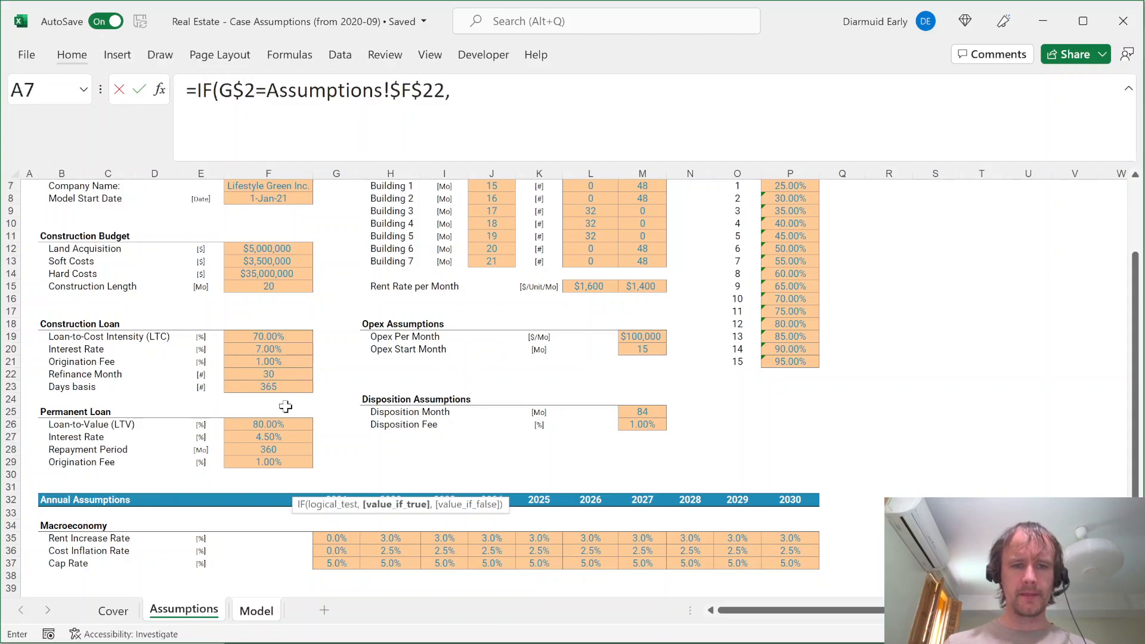
click(280, 424)
key(F4)
text(*)
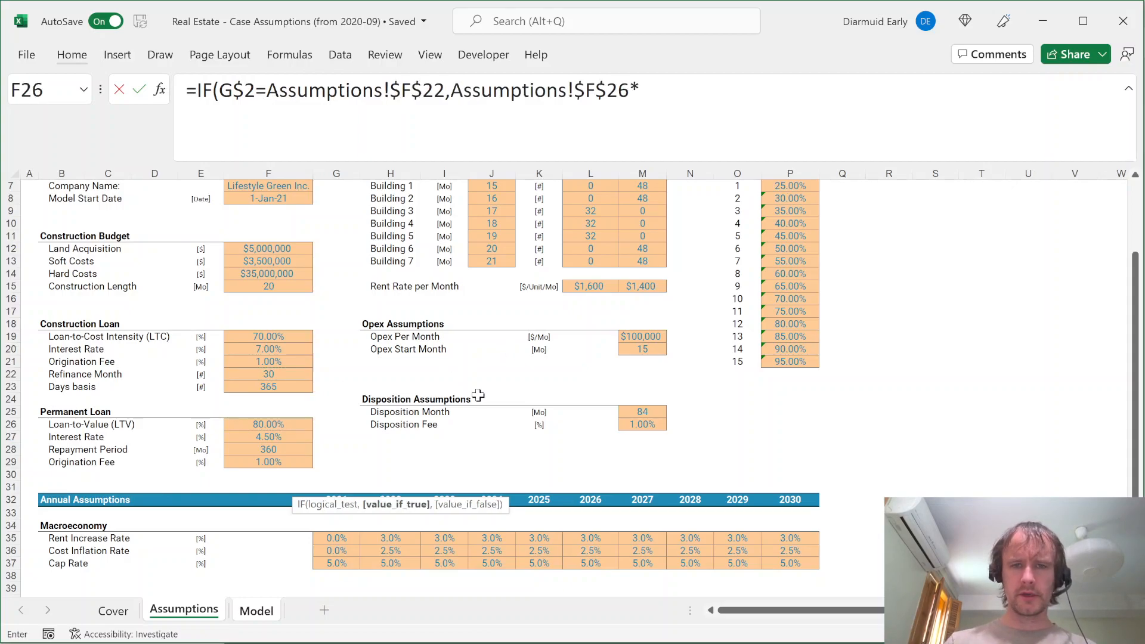
key(ctrl+Page_Down)
scroll(414, 385, up, 7)
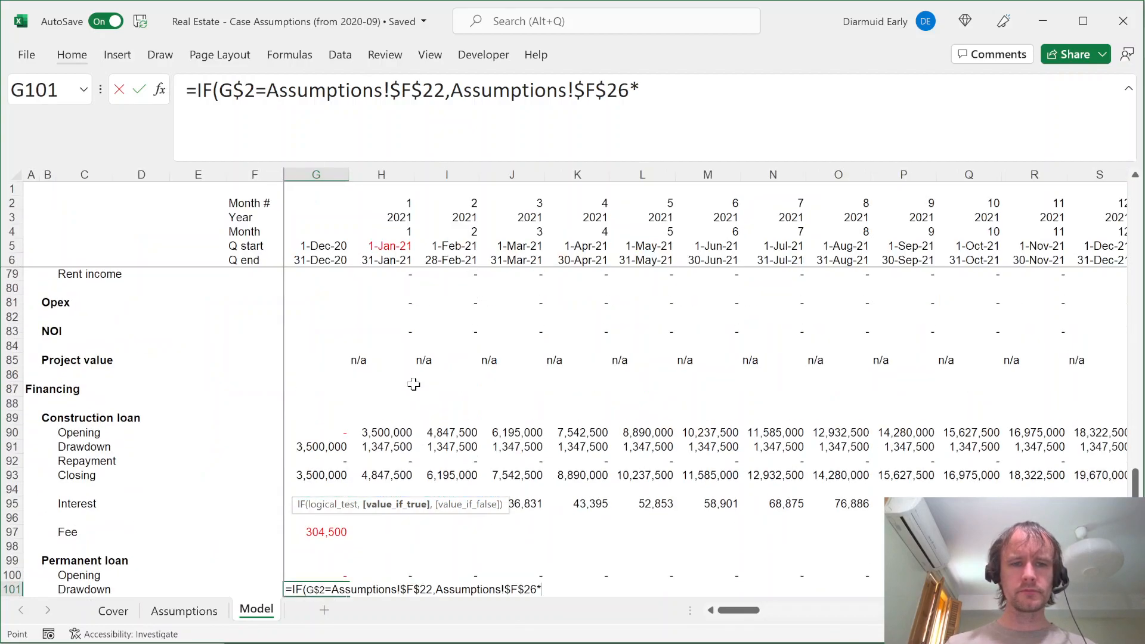
scroll(414, 385, up, 2)
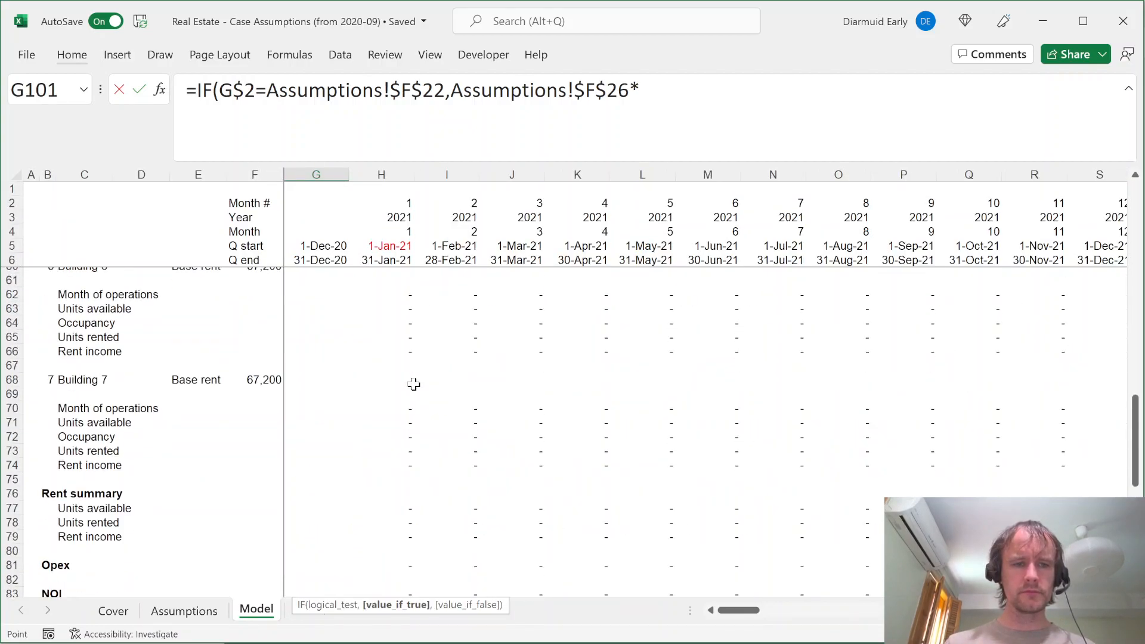
scroll(414, 384, down, 3)
scroll(414, 385, down, 1)
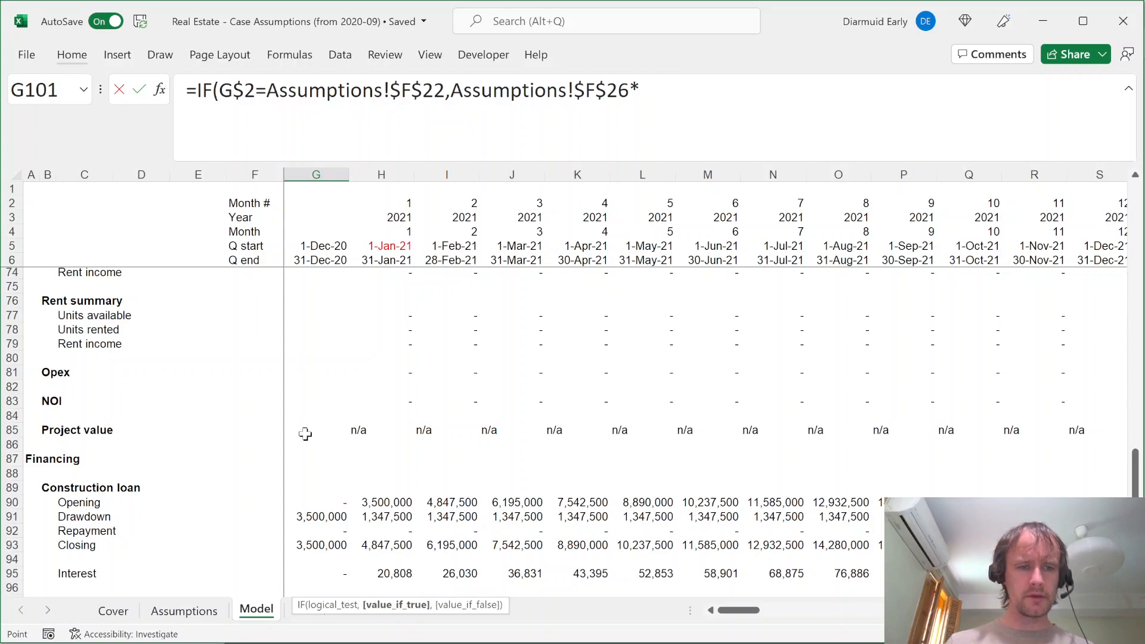
text(G85)
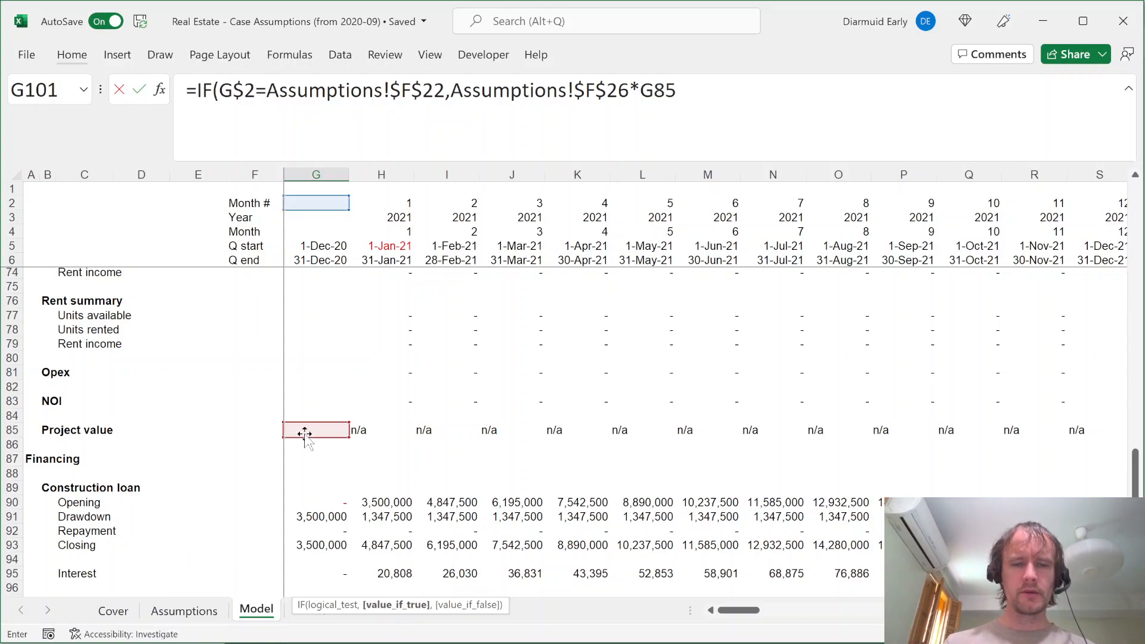
drag(640, 90, 678, 90)
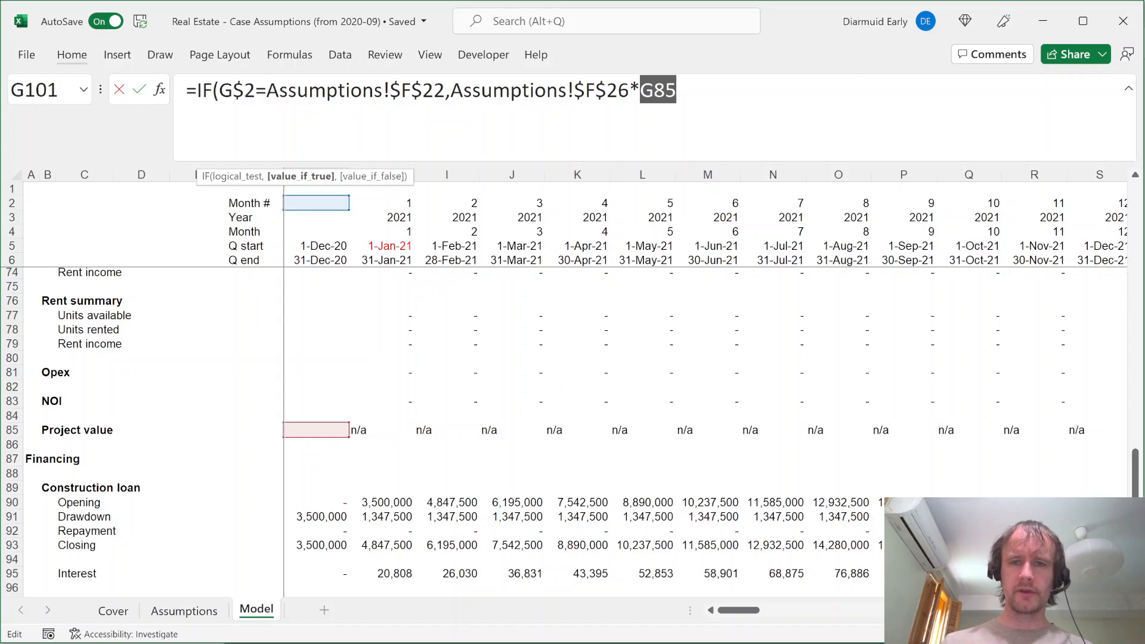
key(Right)
text(*)
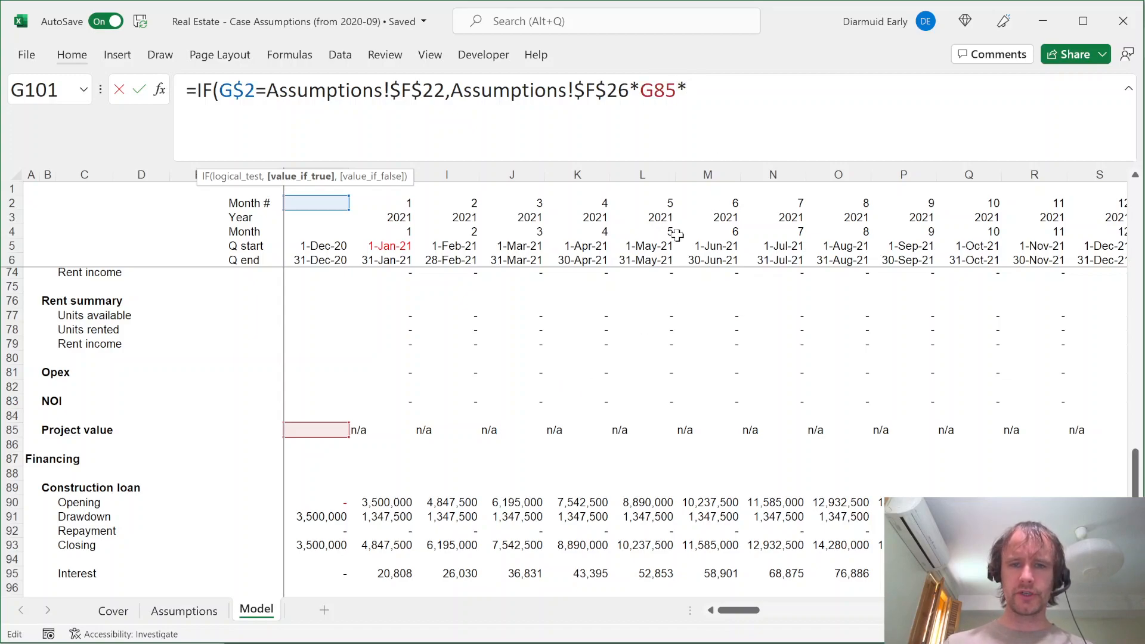
click(559, 385)
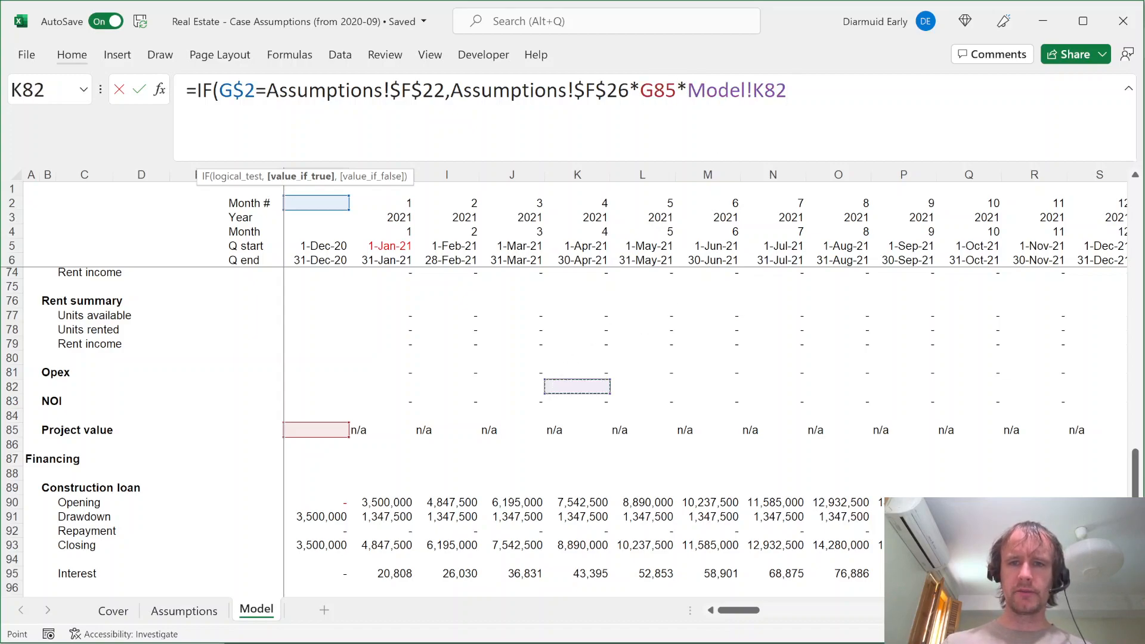
key(shift+Left)
key(shift+Left)
key(shift+Left)
key(shift+Left)
key(shift+Left)
key(shift+Left)
key(shift+Left)
key(shift+Left)
key(shift+Left)
key(shift+Left)
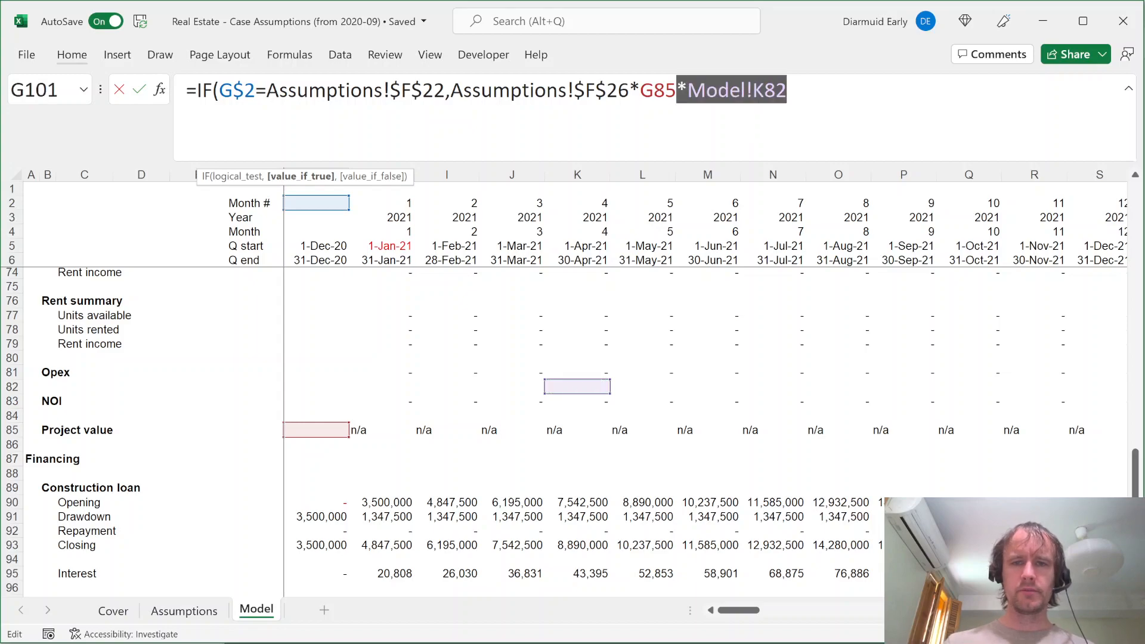
key(BackSpace)
Complete the G101 IF formula with 0 as the false result and copy only H100's formatting onto the cell
text(,)
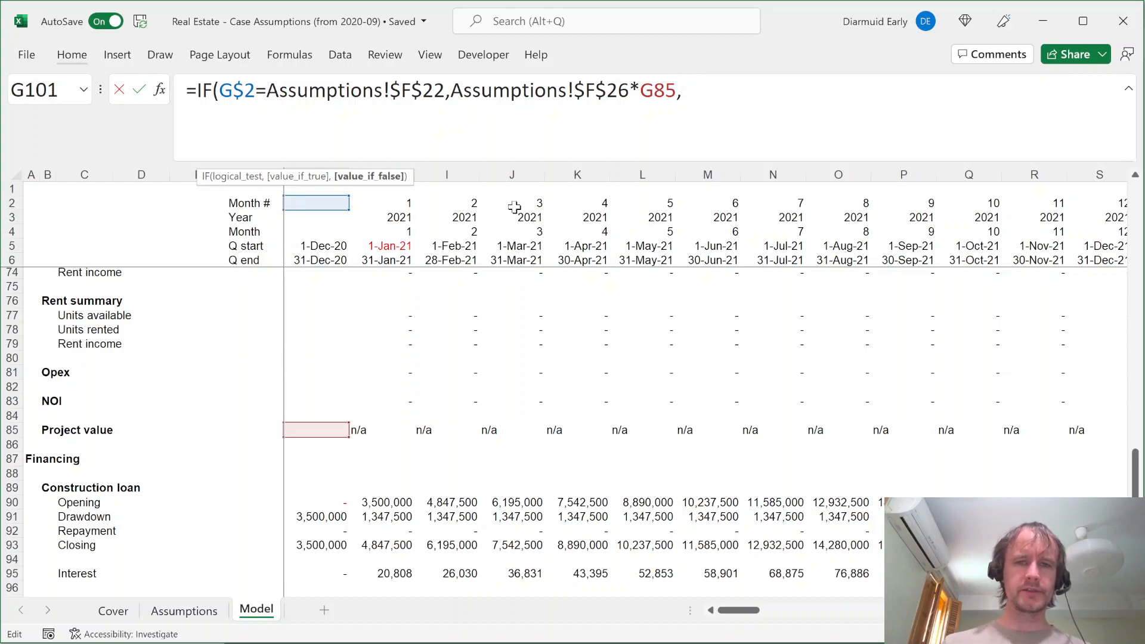
text(0)
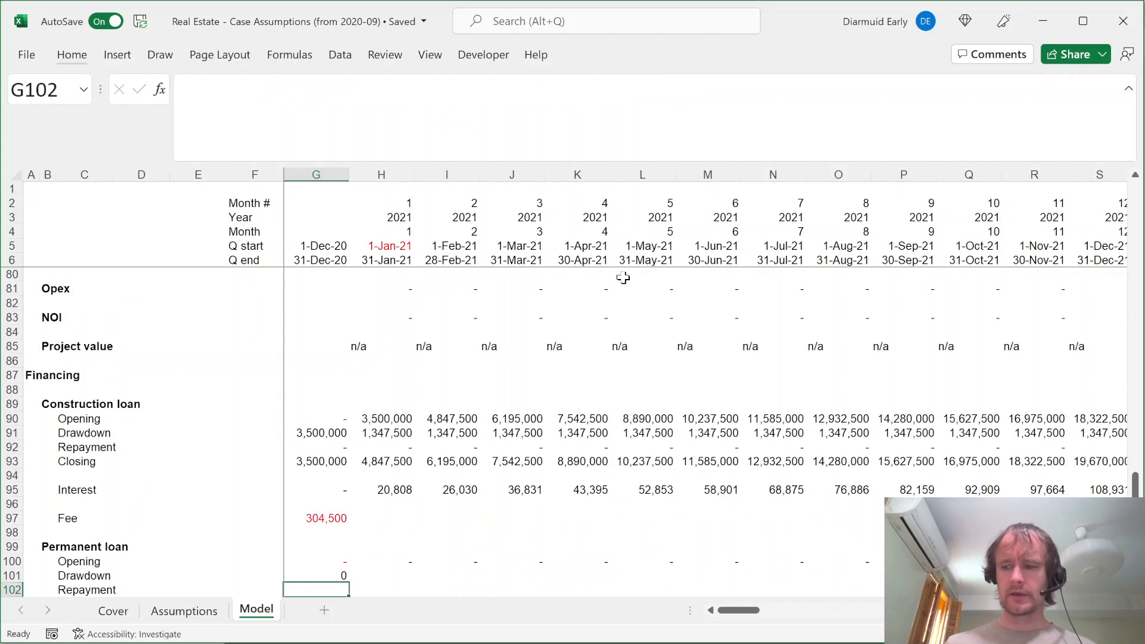
key(Up)
key(Up)
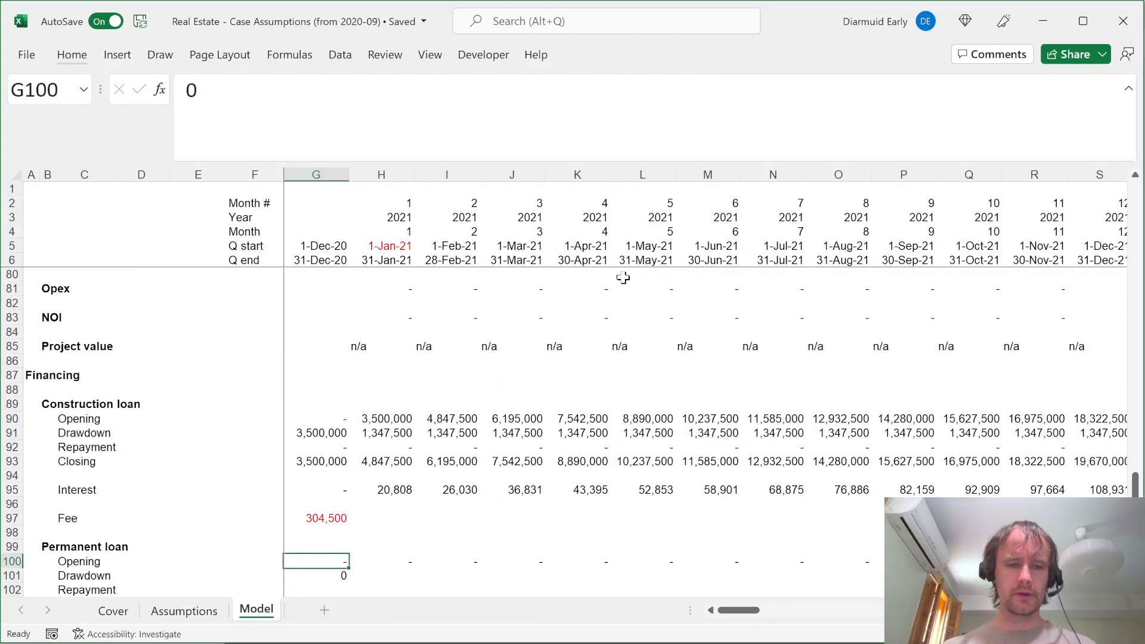
key(Right)
key(ctrl+c)
key(Left)
key(Down)
key(ctrl+alt+v)
key(t)
key(Return)
Fill the permanent loan's Drawdown formula from G101 across the monthly columns
key(shift+Up)
key(ctrl+shift+Right)
key(shift+Down)
key(ctrl+r)
key(Left)
key(Right)
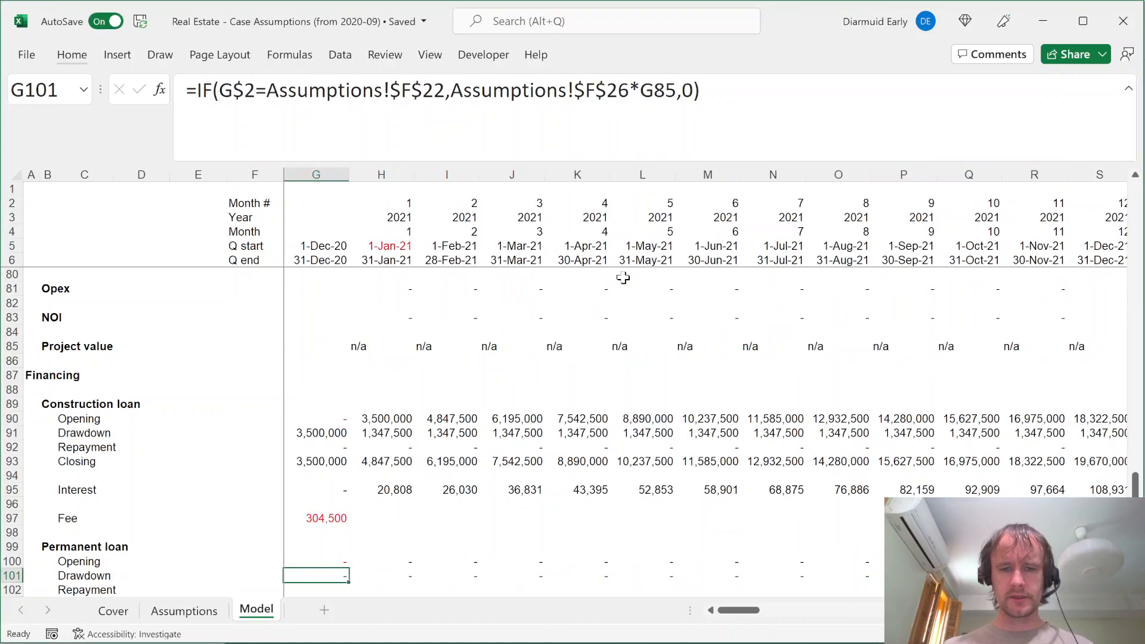
Check the permanent loan's Drawdown in refinance month 30 against that month's Project value and the construction loan's Repayment
key(Right)
key(Right)
key(Right)
key(Right)
key(Right)
key(Right)
key(Right)
key(Right)
key(Right)
key(Right)
key(Right)
key(Right)
key(Right)
key(Right)
key(Right)
key(Right)
key(Right)
key(Right)
key(Right)
key(Right)
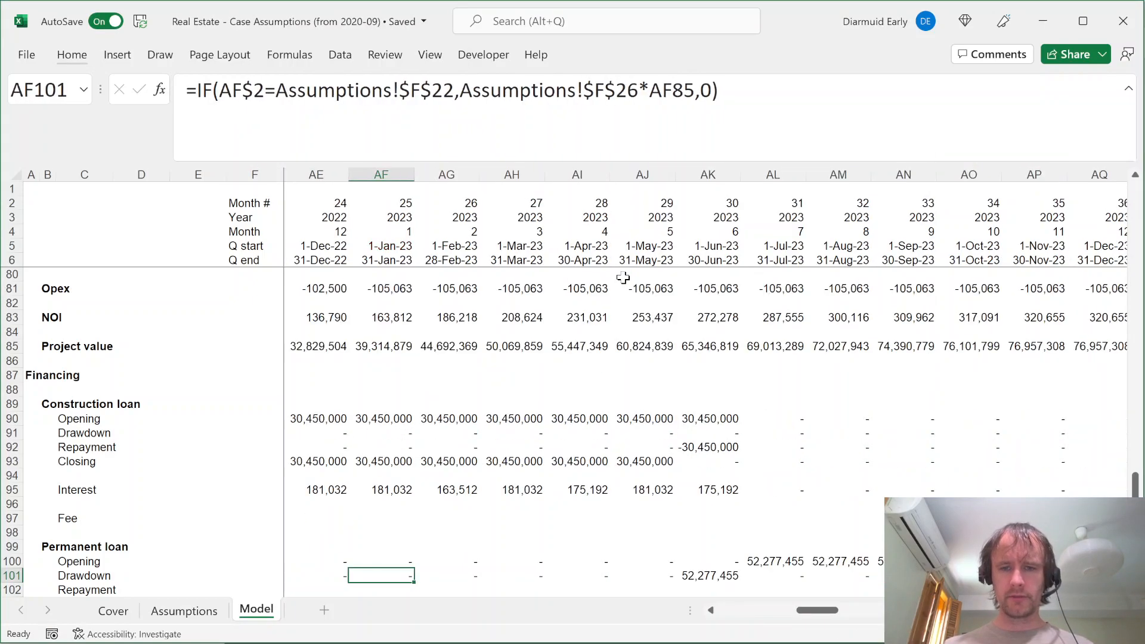
key(Left)
key(Left)
key(shift+Up)
key(shift+Up)
key(shift+Up)
key(shift+Up)
key(shift+Up)
key(shift+Up)
key(shift+Up)
key(shift+Up)
key(shift+Up)
key(shift+Up)
key(shift+Up)
key(shift+Up)
key(shift+Up)
key(shift+Up)
key(shift+Up)
key(shift+Up)
key(shift+Up)
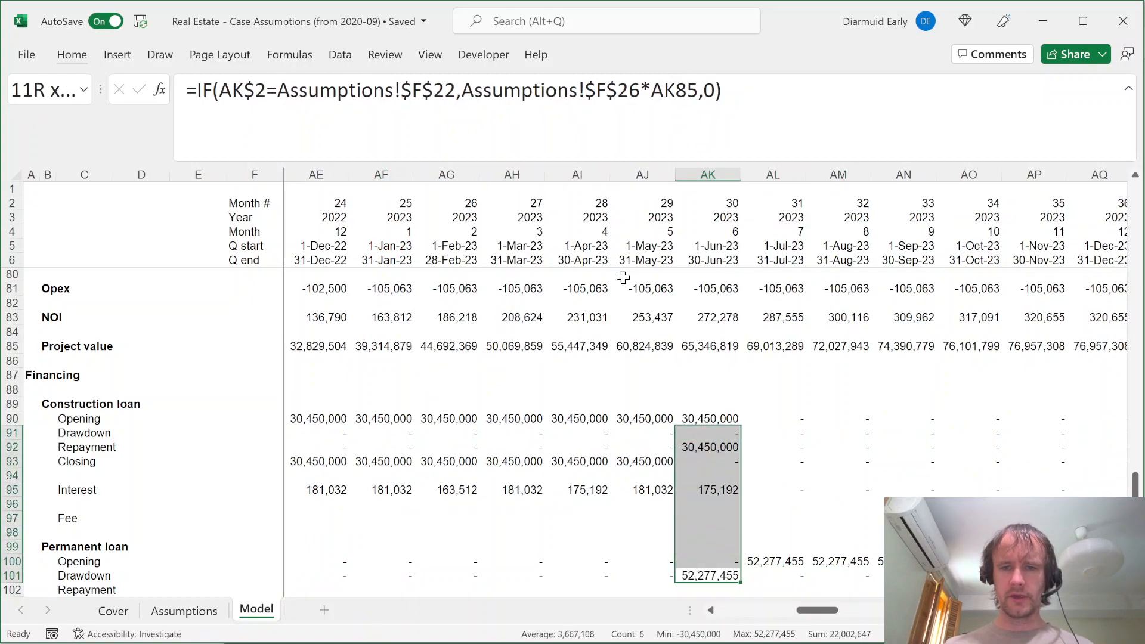
key(shift+Down)
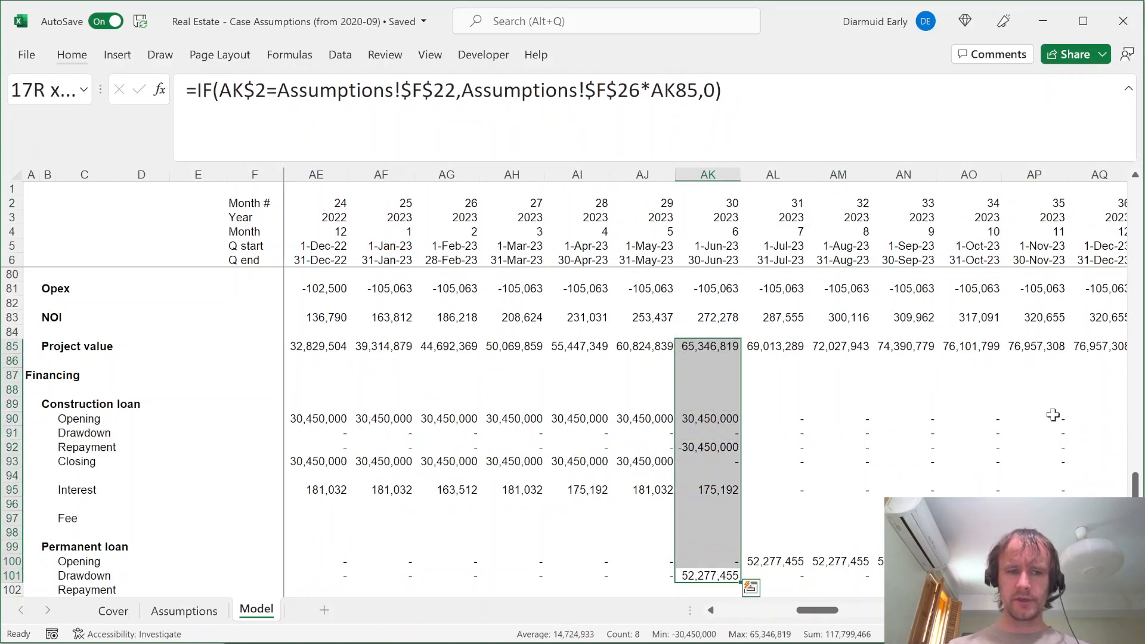
click(702, 447)
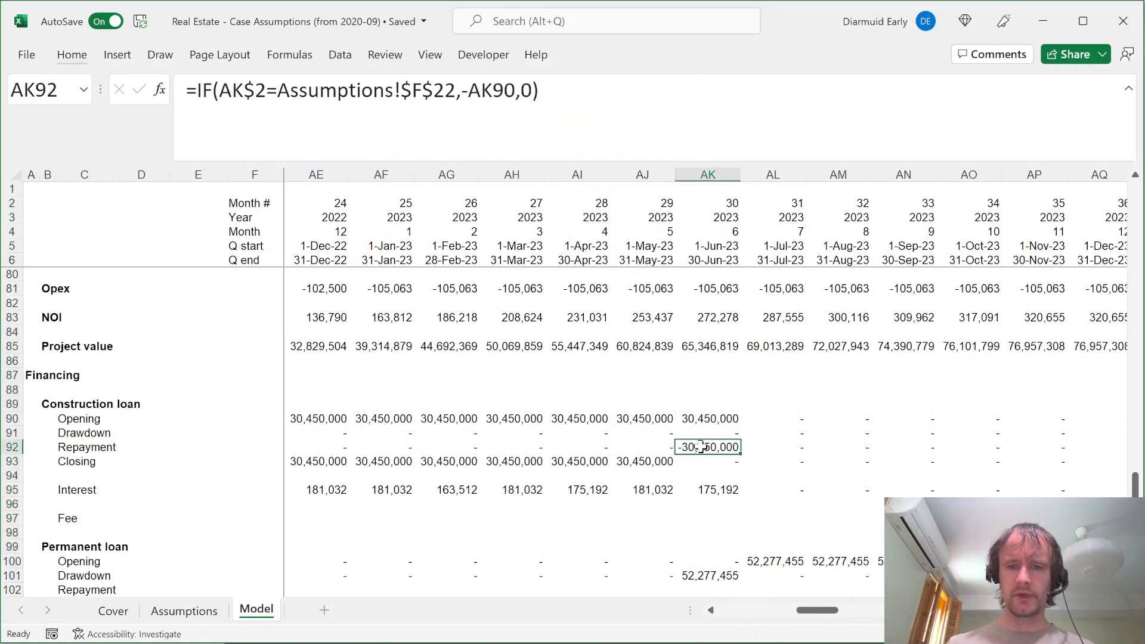
click(714, 576)
key(Down)
key(Down)
key(Down)
key(Up)
key(Up)
key(Up)
key(ctrl+Right)
key(ctrl+Left)
key(Left)
key(Down)
key(Right)
key(Down)
key(Left)
key(Down)
key(Down)
key(Right)
key(Down)
key(Down)
key(Up)
key(Up)
key(Down)
key(Left)
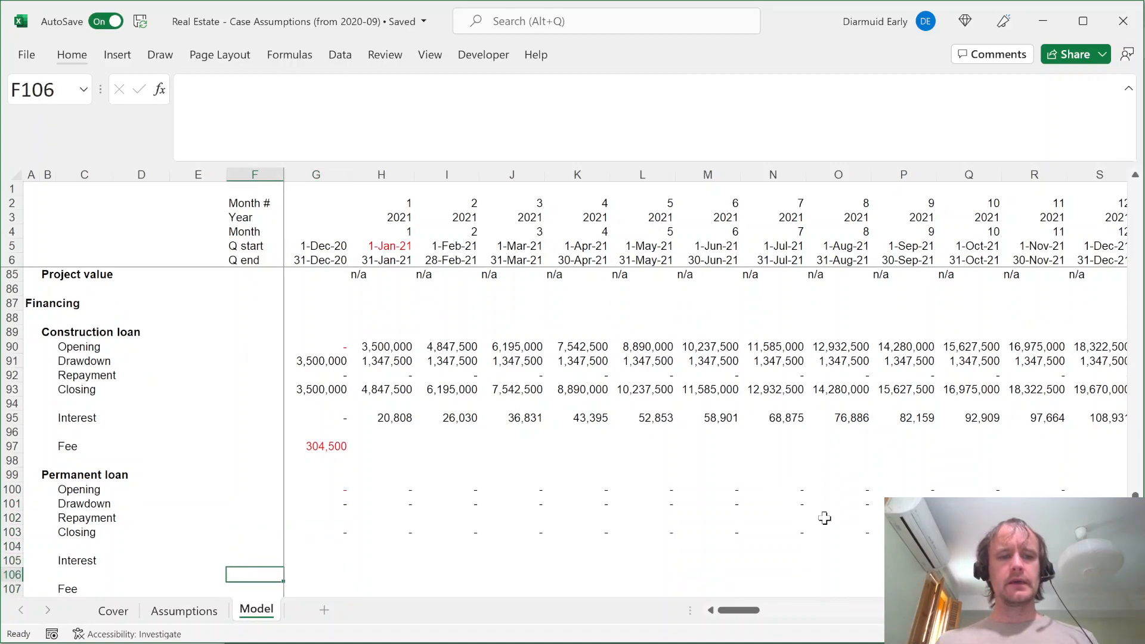
Move the permanent loan's Interest and Fee labels down two rows, from C105:C107 to C107:C109
key(Down)
key(Down)
key(Left)
key(Left)
key(Left)
key(Up)
key(Up)
key(Up)
key(shift+Down)
key(shift+Down)
key(ctrl+x)
key(Down)
key(Down)
key(ctrl+v)
Label the freed row 105 of the permanent loan section "Payment" in column C
key(Up)
key(Up)
text(Payment)
key(Right)
key(Right)
key(Right)
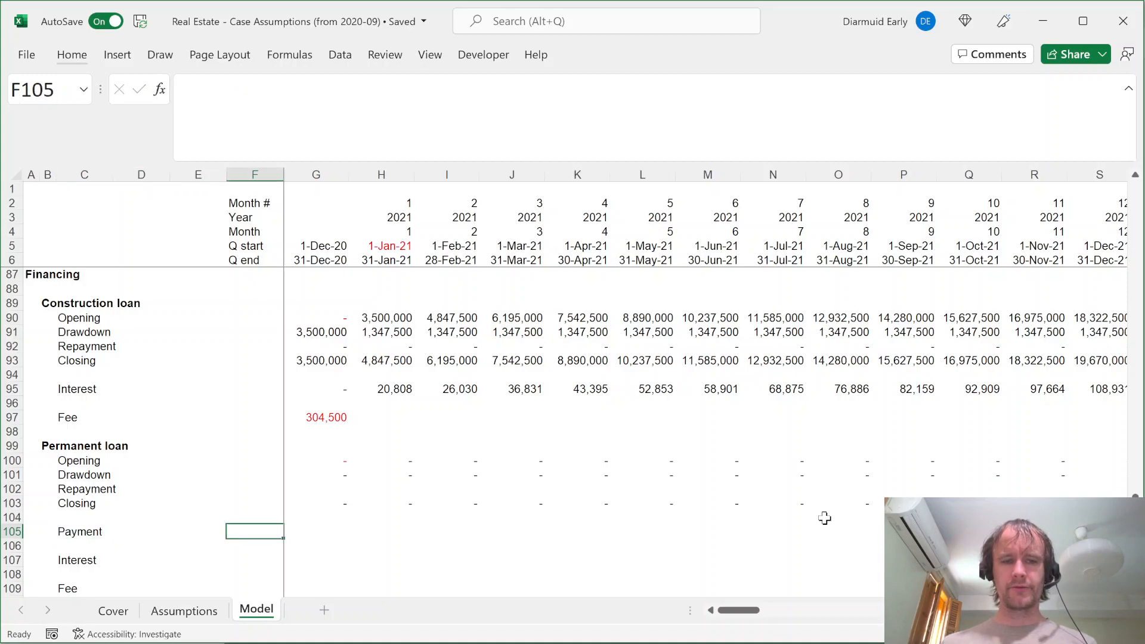
Begin a PMT formula in G105 with the permanent loan's interest rate, Assumptions!$F$27/12, and its repayment period, Assumptions!$F$28
key(Right)
key(Left)
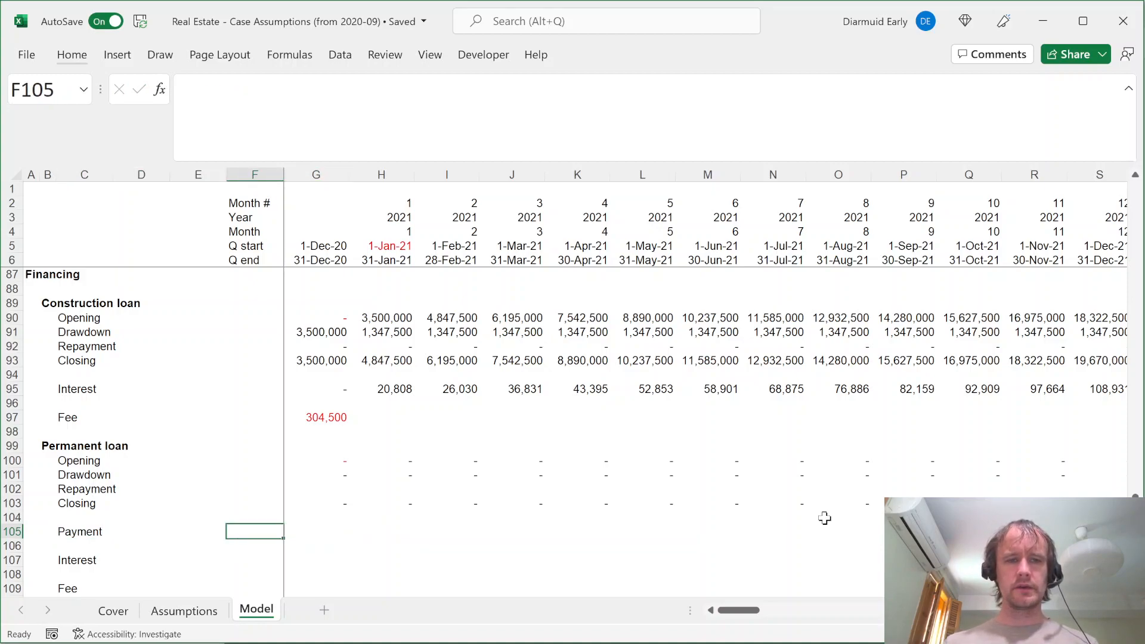
key(Right)
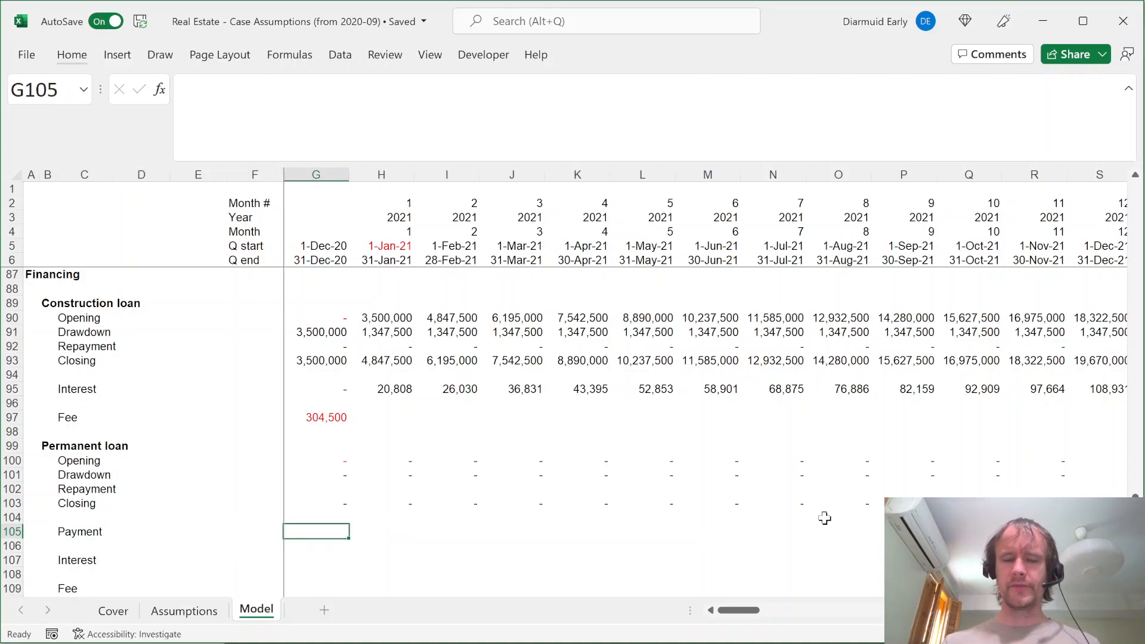
text(=pmt)
key(Tab)
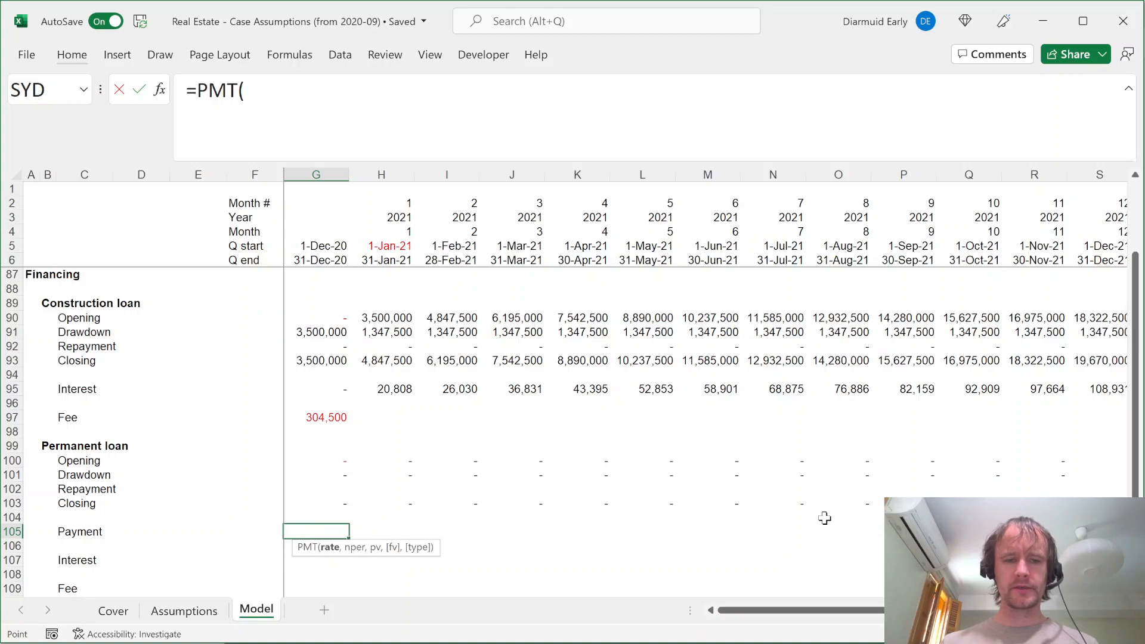
key(ctrl+Page_Up)
click(272, 434)
key(F4)
text(/12,)
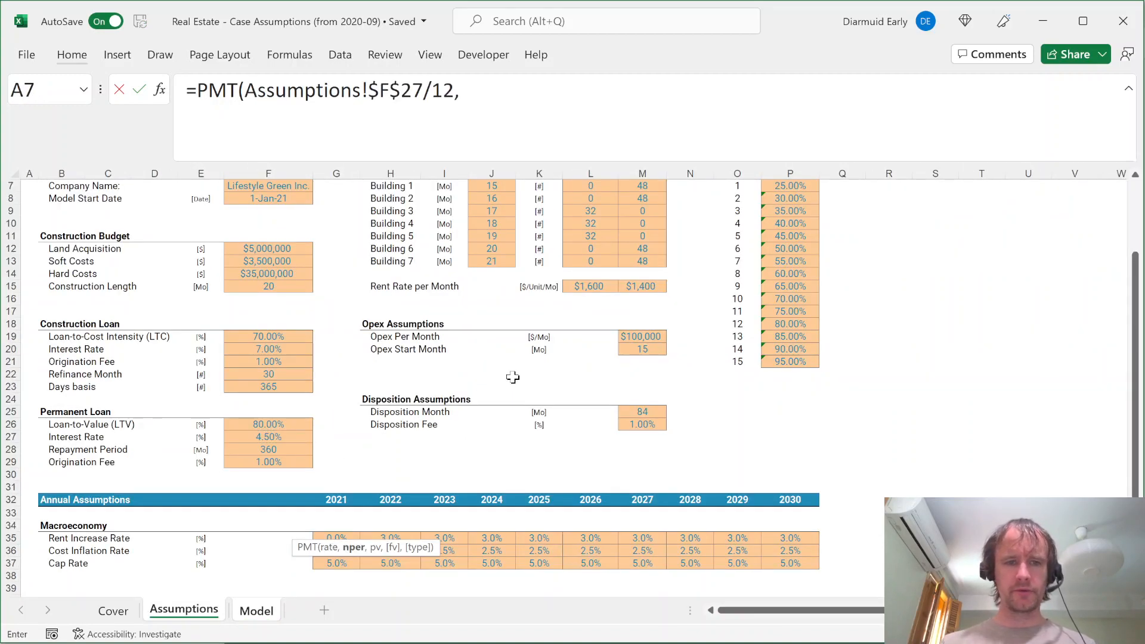
click(278, 448)
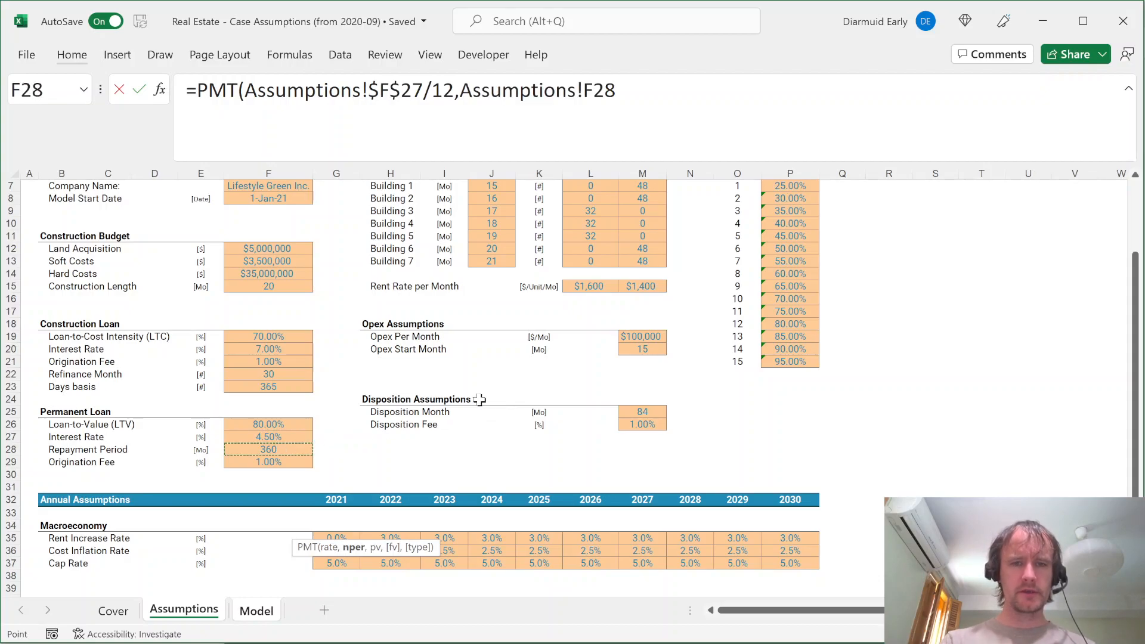
key(F4)
text(,)
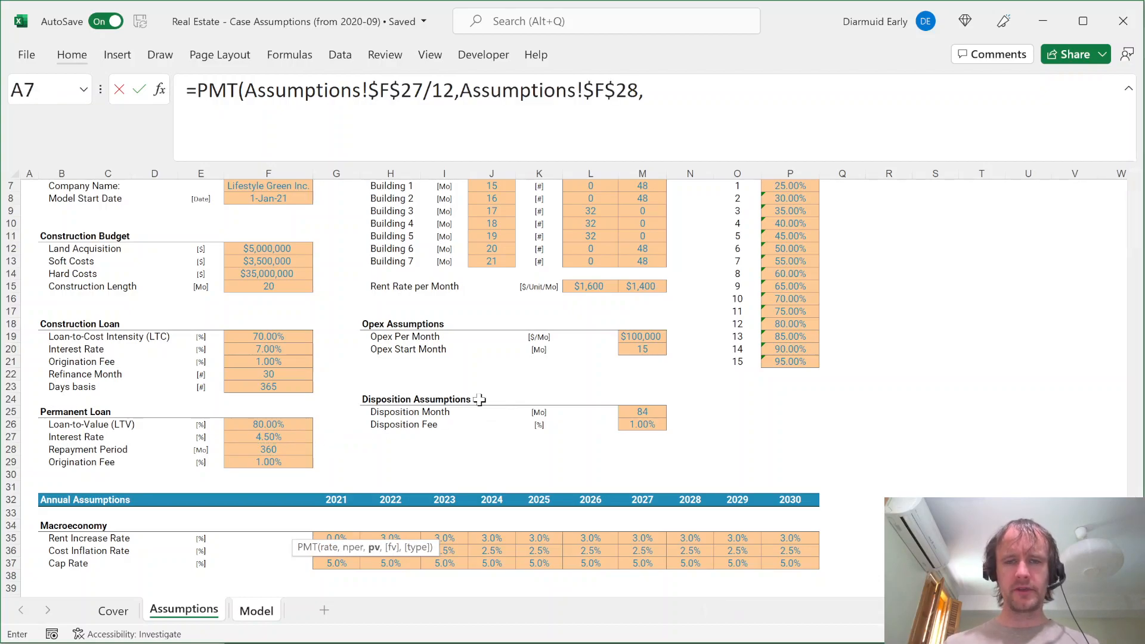
Complete the G105 PMT formula with SUM(G101:DW101) of the Drawdown row as present value, without the Model! sheet prefix
key(ctrl+Page_Down)
text(sum()
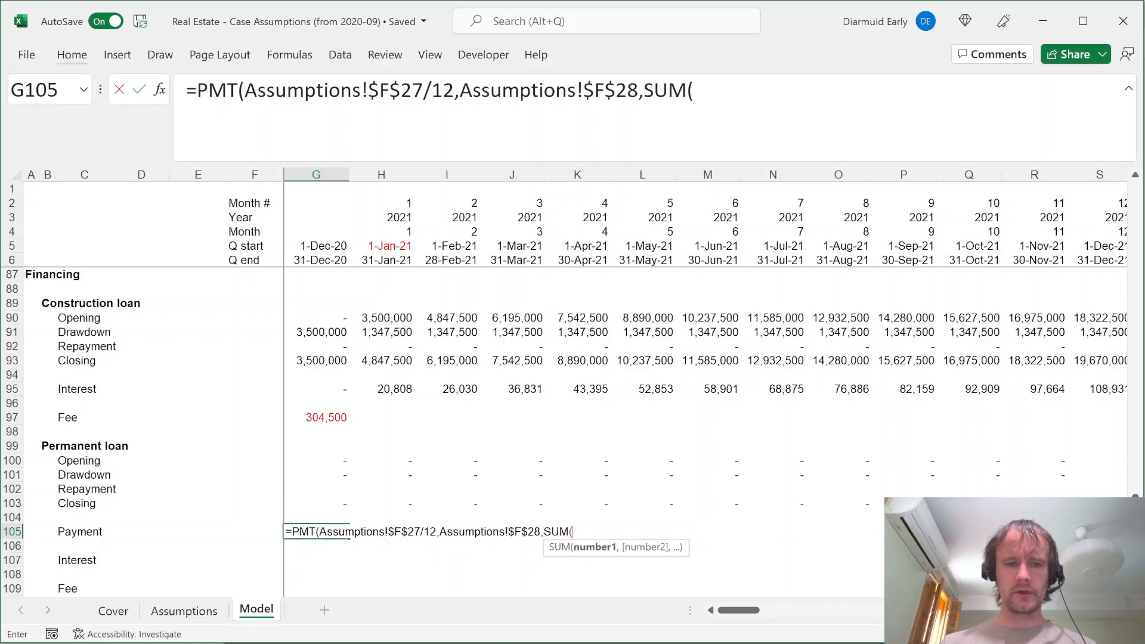
click(297, 475)
click(282, 476)
click(297, 475)
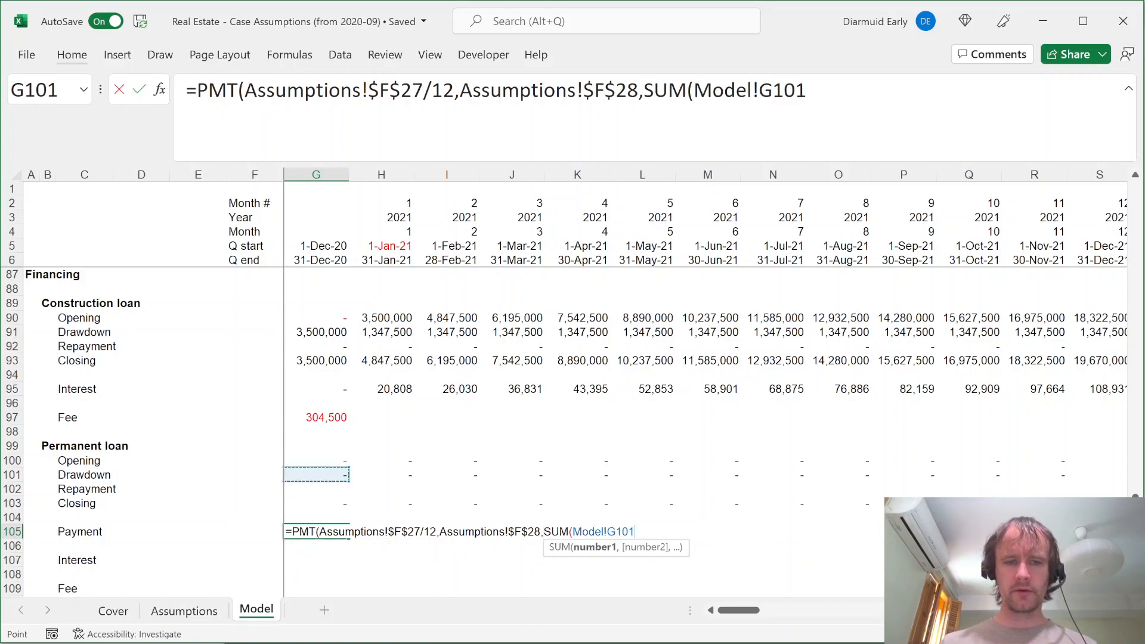
key(ctrl+shift+Right)
text())
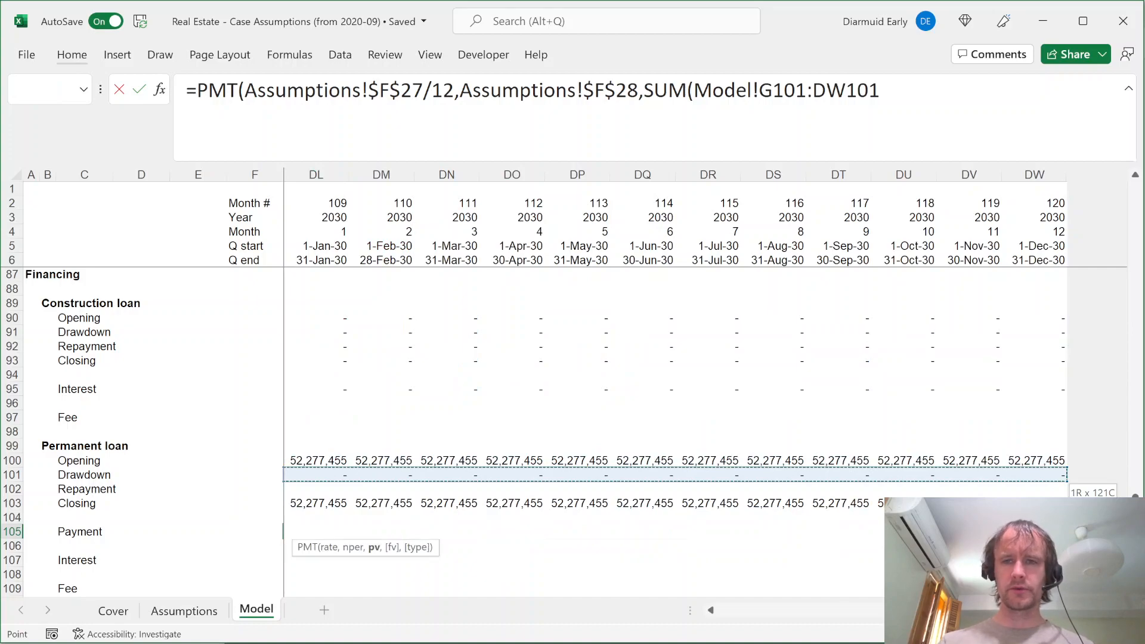
click(753, 89)
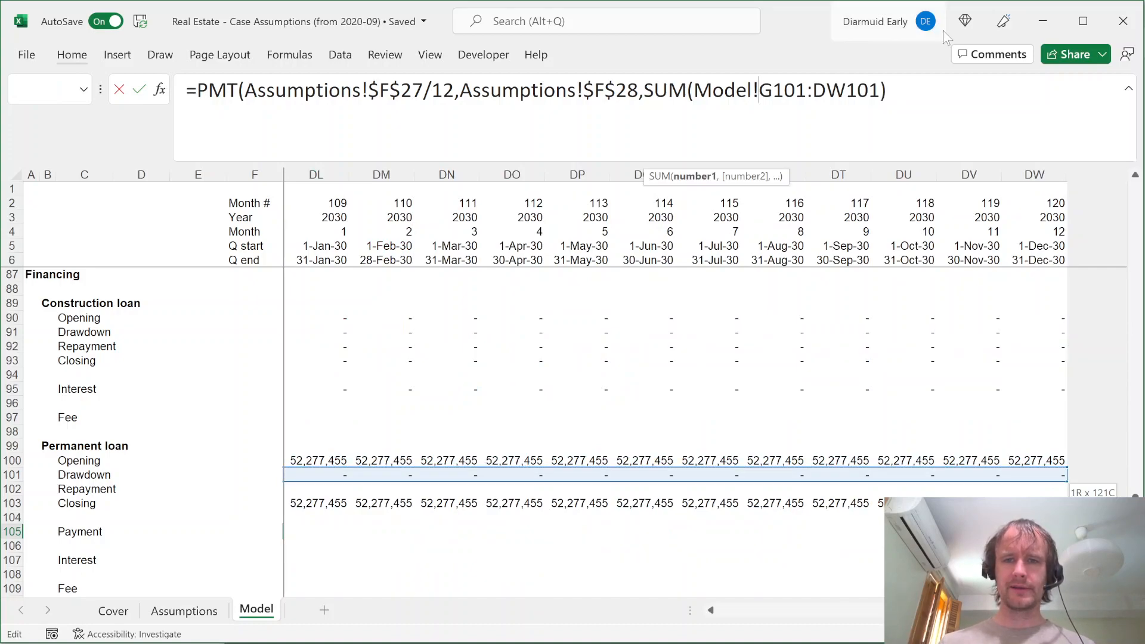
key(BackSpace)
key(BackSpace)
key(BackSpace)
key(BackSpace)
key(BackSpace)
key(BackSpace)
key(End)
text())
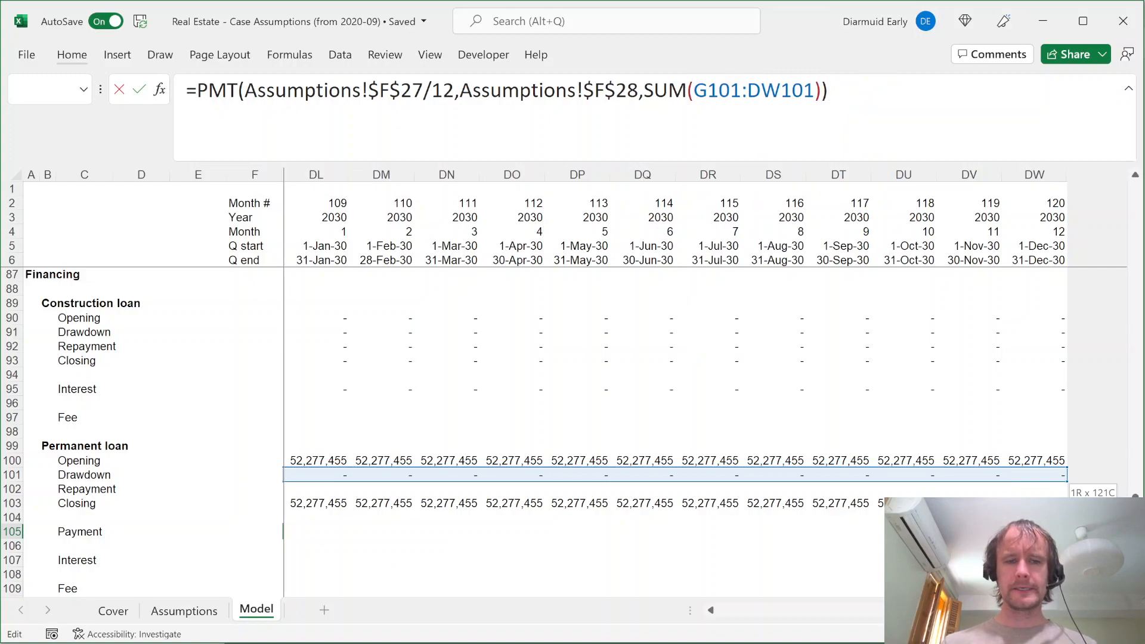
key(Return)
Copy only the formatting of the construction loan's Interest cell H95 onto the permanent loan's Payment cell G105
key(Up)
key(Up)
key(Up)
key(Up)
key(Up)
key(Up)
key(Up)
key(Up)
key(Up)
key(Up)
key(Up)
key(Right)
key(ctrl+c)
key(Left)
key(Down)
key(Down)
key(Down)
key(Down)
key(Down)
key(Down)
key(Down)
key(Down)
key(Down)
key(Down)
key(alt+h)
key(v)
key(r)
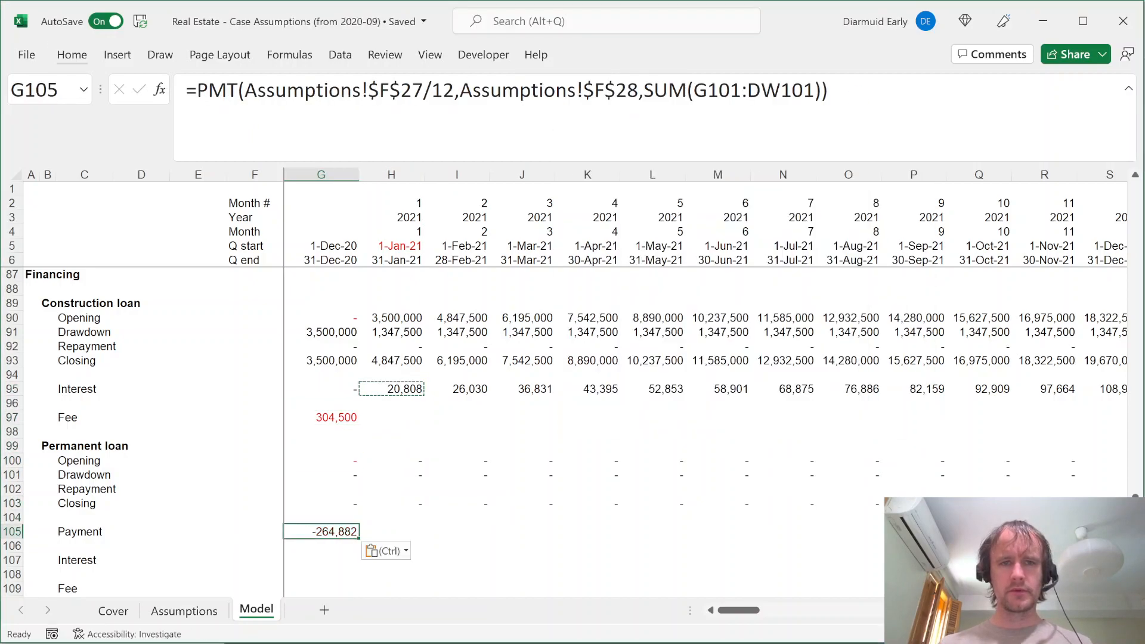
Examine the permanent loan's opening, drawdown and closing rows in the months around the refinancing in month 30
key(Up)
key(Right)
key(Right)
key(Right)
key(Right)
key(Right)
key(Right)
key(Right)
key(Right)
key(Right)
key(Right)
key(Right)
key(Right)
key(Right)
key(Right)
key(Right)
key(Right)
key(Right)
key(Right)
key(Right)
key(Right)
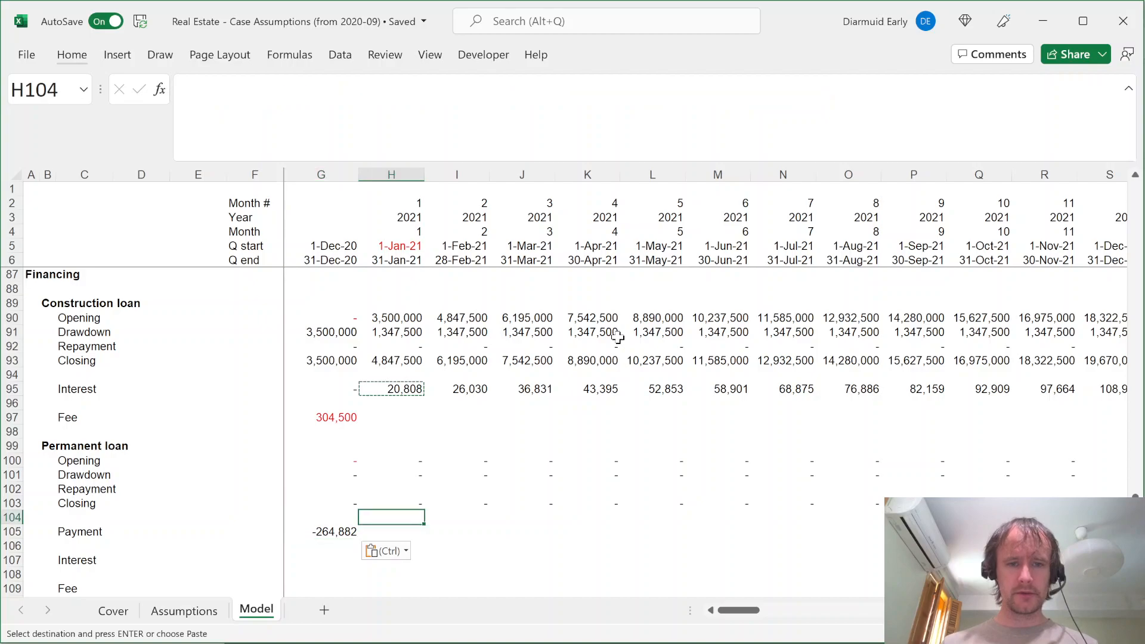
key(Up)
key(Up)
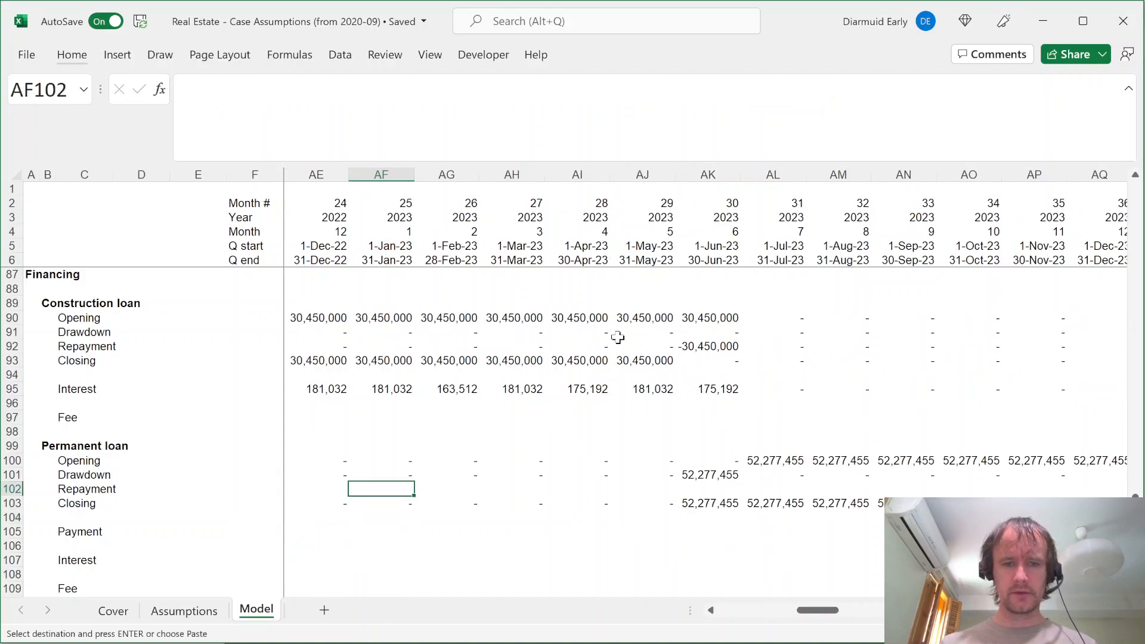
Enter the permanent loan's Interest formula in G107 as opening balance G100 times the monthly rate Assumptions!$F$27/12
key(ctrl+Left)
key(Right)
key(Right)
key(Right)
key(Right)
key(Down)
key(Down)
key(Down)
key(Down)
key(Down)
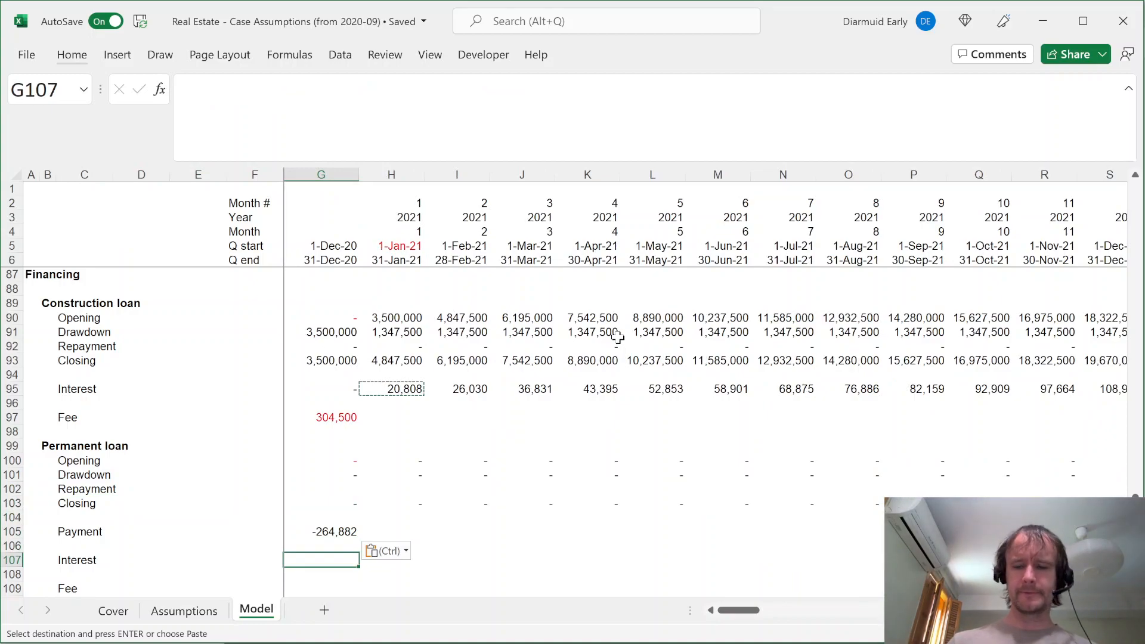
key(ctrl+Page_Up)
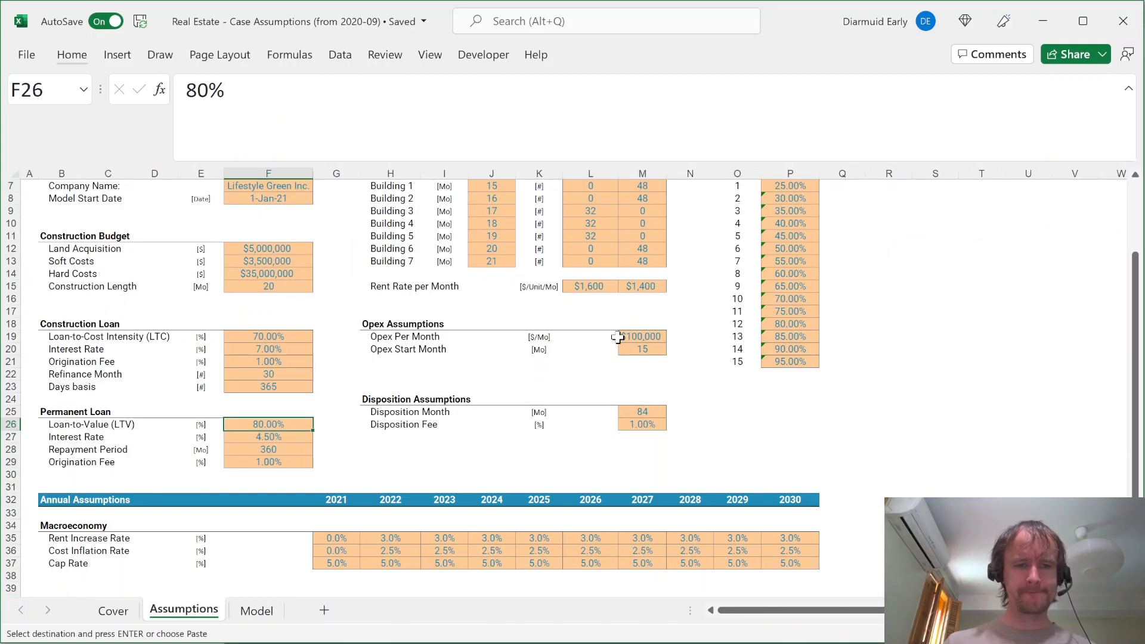
key(ctrl+Page_Down)
text(=)
key(Up)
key(Up)
key(Up)
key(Up)
key(Up)
text(*)
key(ctrl+Page_Up)
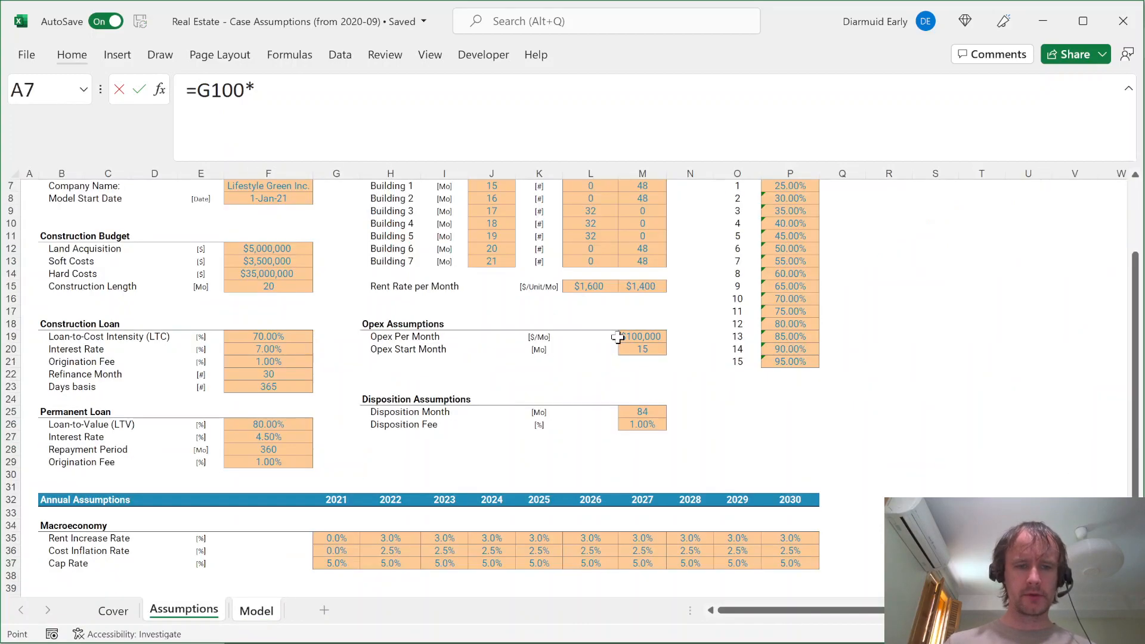
click(271, 439)
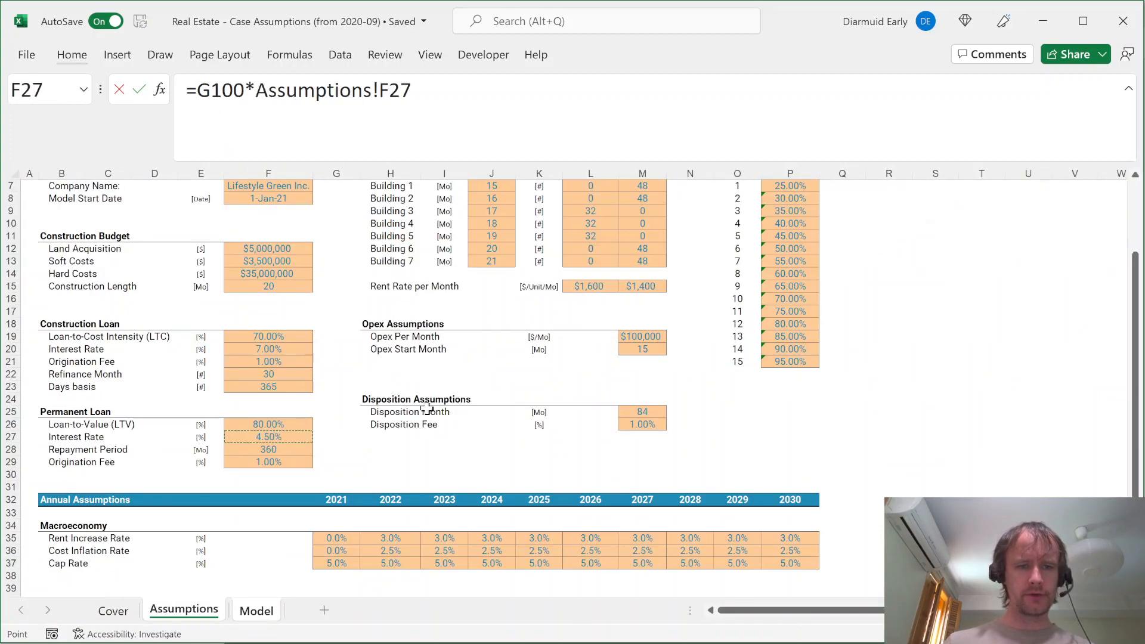
key(F4)
text(/12)
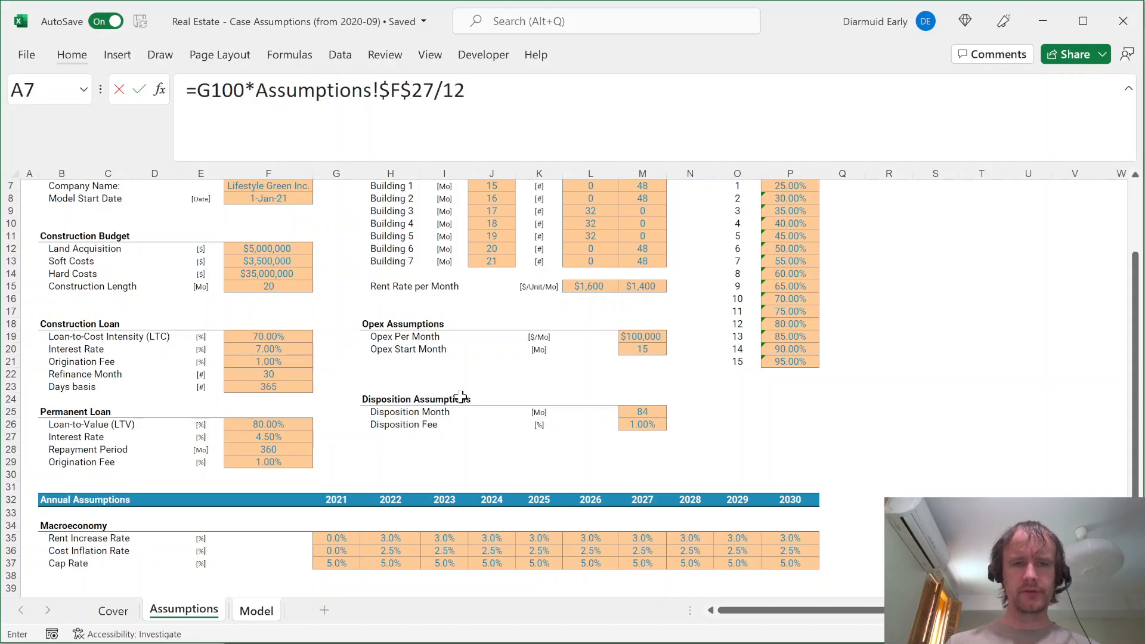
key(Return)
Copy only the formatting of the permanent loan's Closing cell G103 onto its Interest cell G107
key(Up)
key(Up)
key(Up)
key(Up)
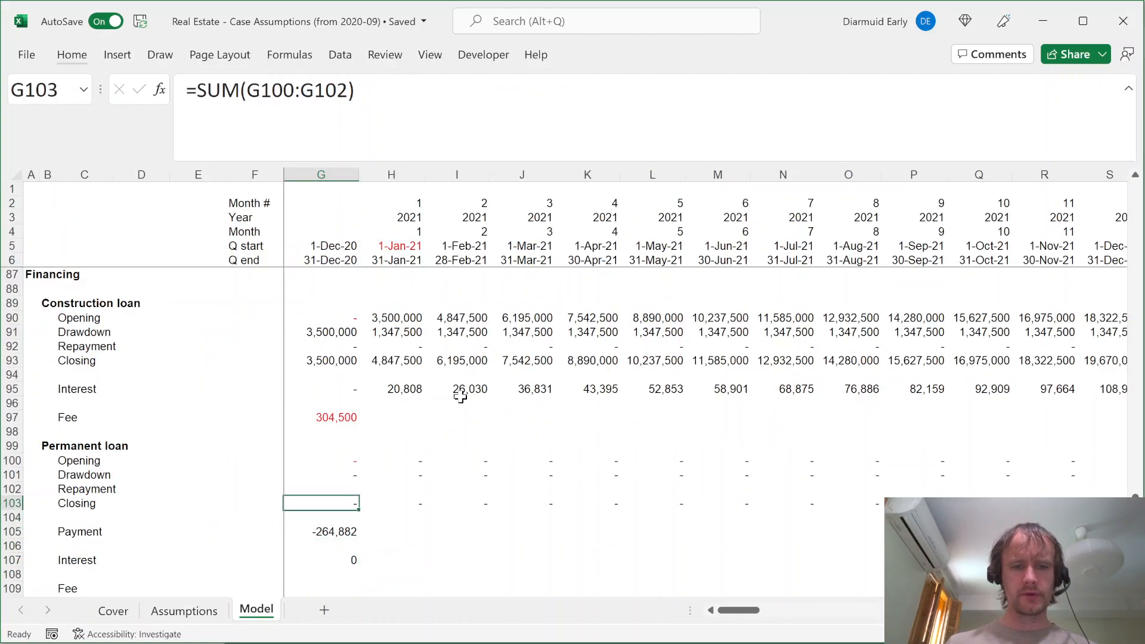
key(ctrl+c)
key(Down)
key(Down)
key(Down)
key(Down)
key(alt+e)
key(s)
key(t)
key(Return)
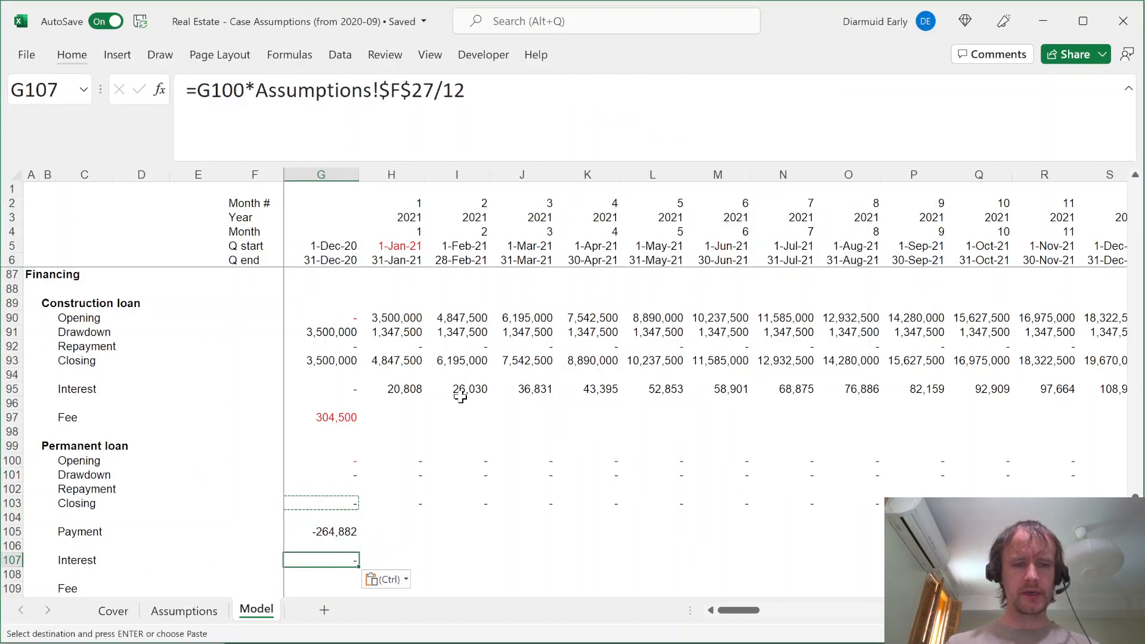
Review the PMT formula in Payment cell G105 and the /12 rate conversion in Interest cell G107 without changing them
key(Up)
key(Up)
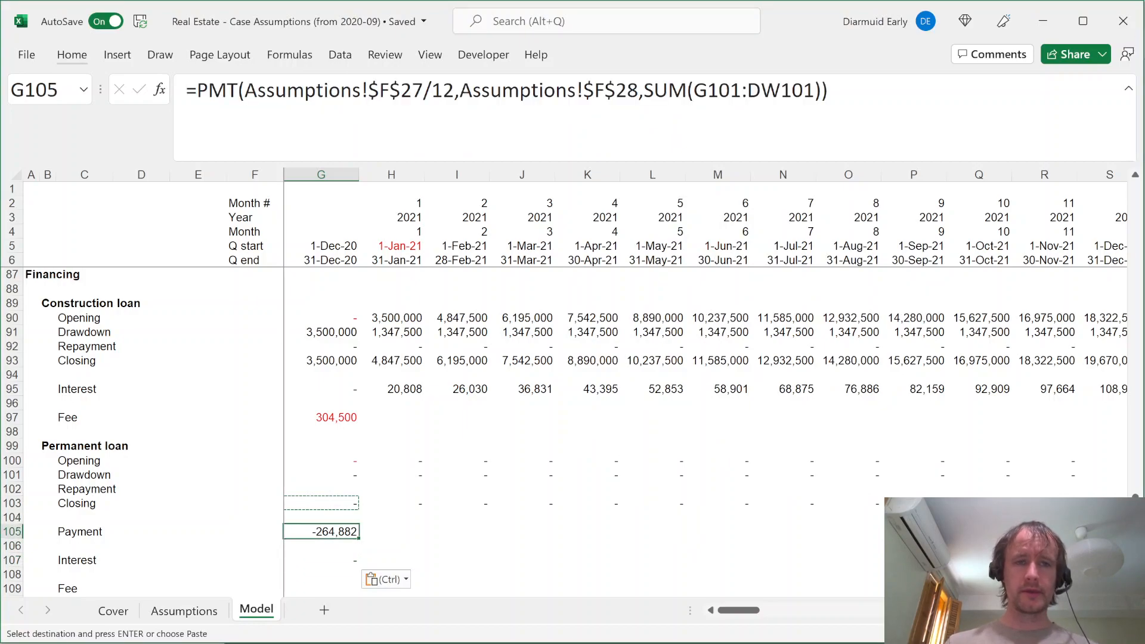
key(F2)
drag(197, 90, 828, 90)
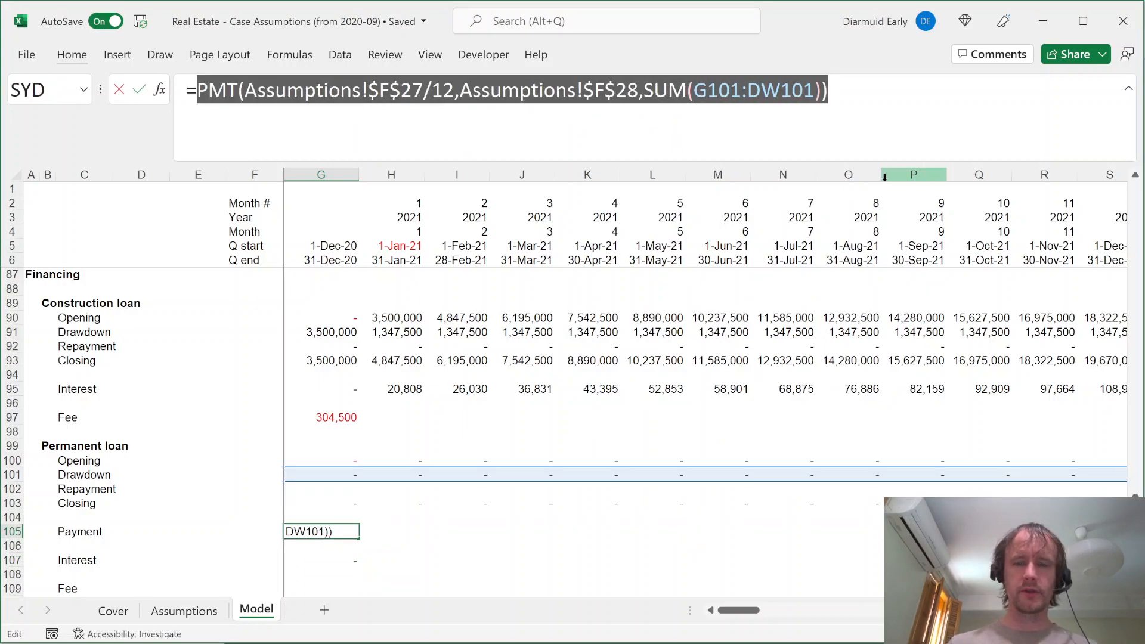
key(Escape)
key(Down)
key(Down)
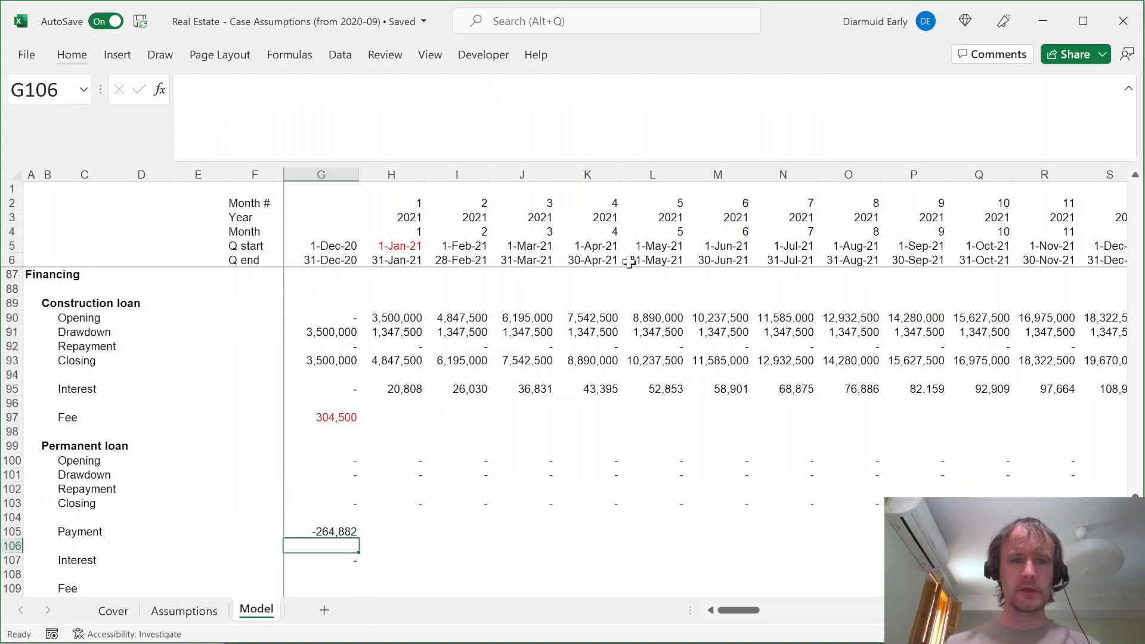
double_click(455, 91)
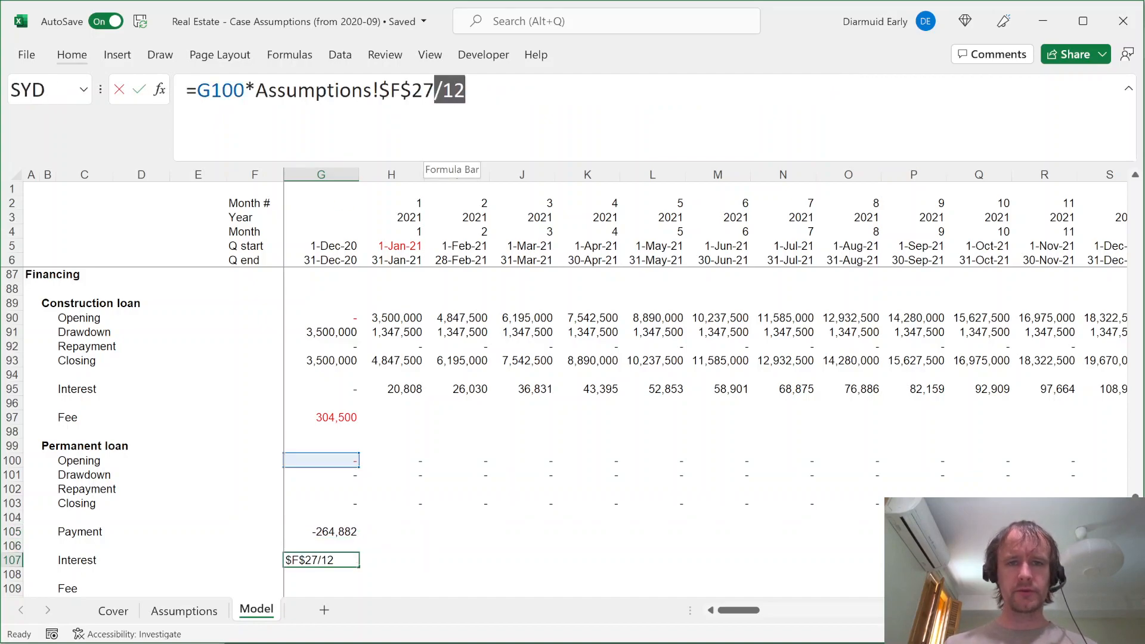
key(Escape)
Fill the permanent loan's Interest formula from G107 across the monthly columns of row 107
key(ctrl+shift+Right)
key(ctrl+r)
key(Left)
Examine the filled Interest row of the permanent loan across the months up to and beyond the refinancing
key(Right)
key(Right)
key(Right)
key(Right)
key(Right)
key(Right)
key(Right)
key(Right)
key(Right)
key(Right)
key(Right)
key(Right)
key(Right)
key(Right)
key(Right)
key(Right)
key(Right)
key(Right)
key(Right)
key(Right)
key(Right)
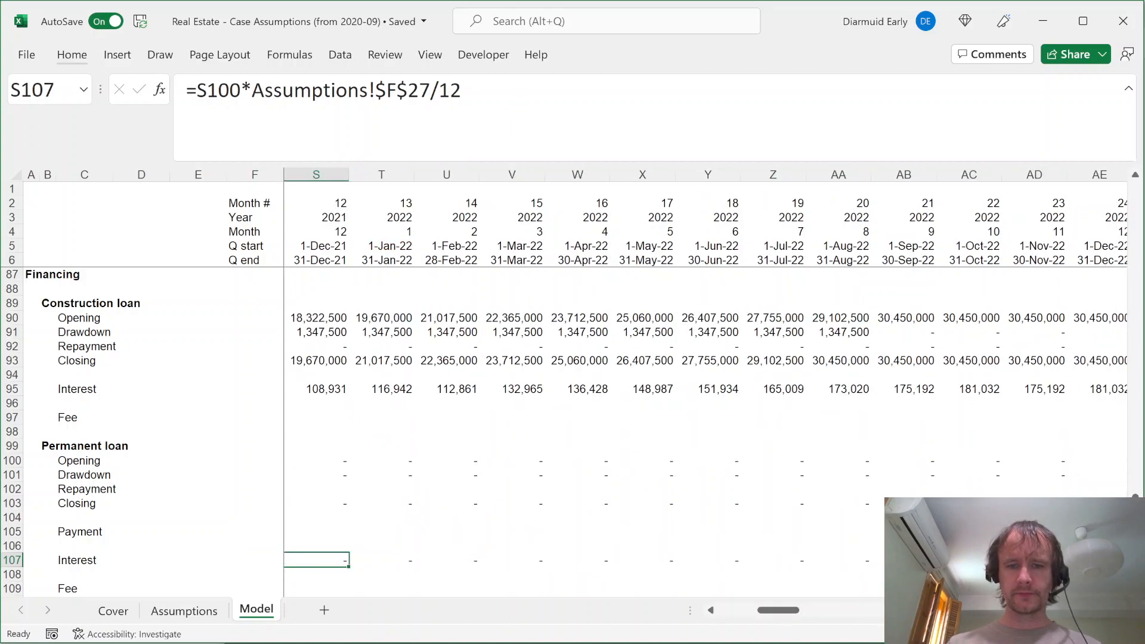
key(Right)
key(Right)
key(Right)
key(Right)
key(Right)
key(Right)
key(Right)
key(Right)
key(Right)
key(Right)
key(Right)
key(Right)
key(Right)
key(Right)
key(Right)
key(Right)
key(Right)
key(Right)
key(Right)
key(Right)
key(Left)
key(Left)
key(Left)
key(Left)
key(Left)
key(Left)
key(Left)
key(Left)
key(Left)
key(Left)
key(Left)
key(Left)
key(Left)
key(Left)
key(Left)
key(Left)
key(Left)
key(Left)
key(Left)
key(Left)
key(Left)
key(Left)
key(Left)
key(Left)
key(Left)
key(Left)
key(Left)
key(Left)
key(Left)
key(Left)
key(Left)
key(Left)
Start the permanent loan's Repayment formula in G102 as =$G105+G107, adding Interest to the column-locked Payment
key(Up)
key(Up)
key(Up)
key(Up)
key(Up)
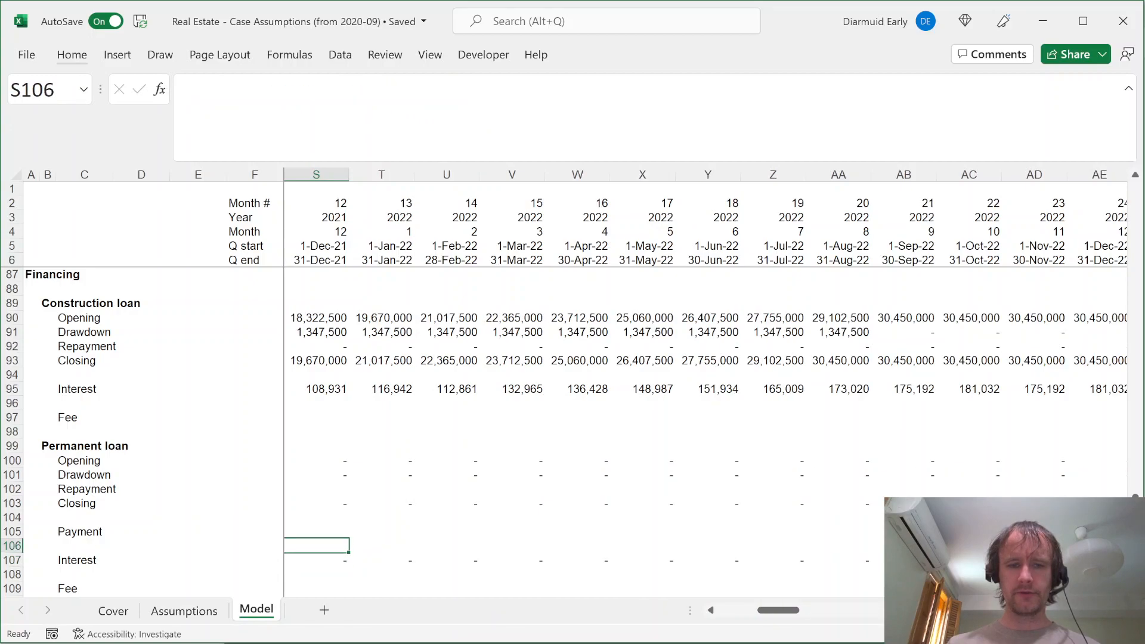
key(ctrl+Left)
key(Right)
key(Right)
key(Right)
key(Right)
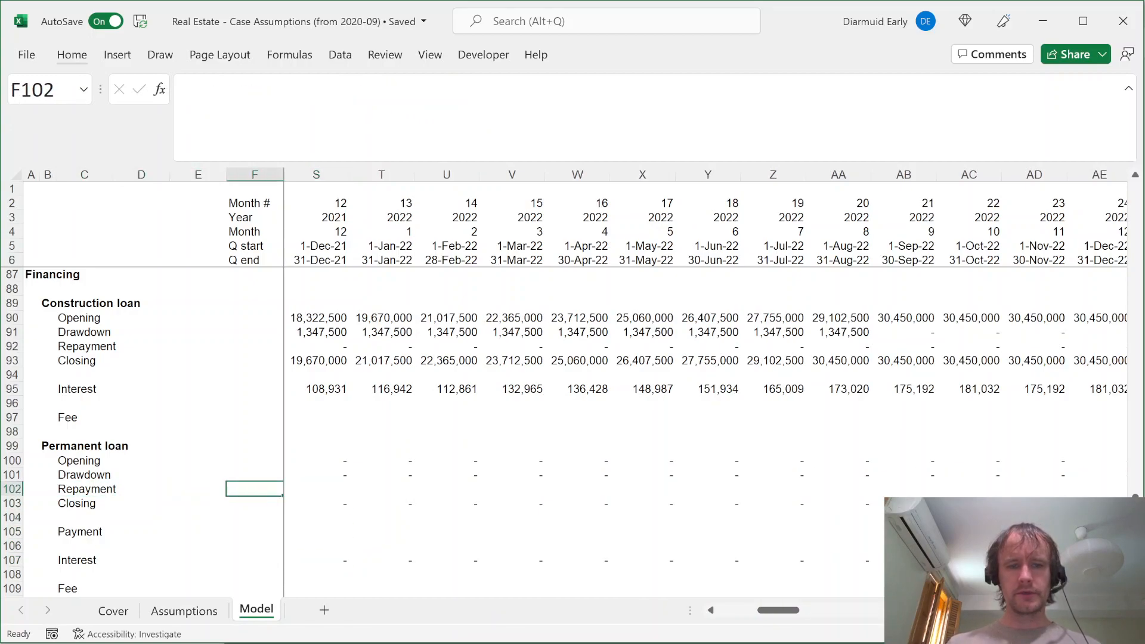
text(=)
key(Down)
key(Down)
key(Down)
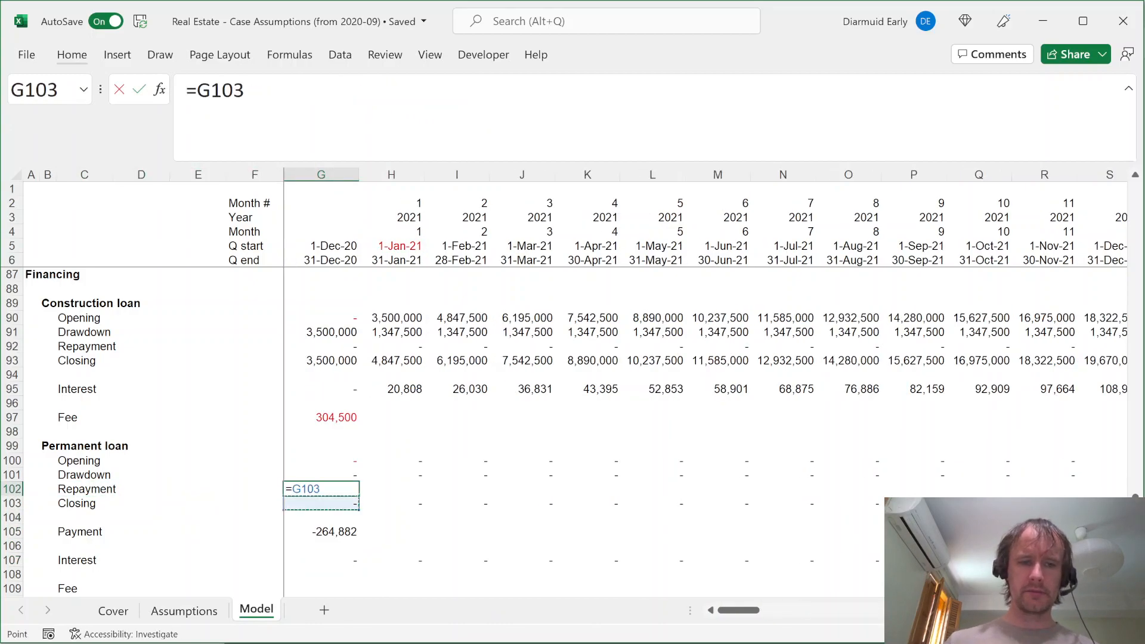
key(F4)
key(F4)
key(F4)
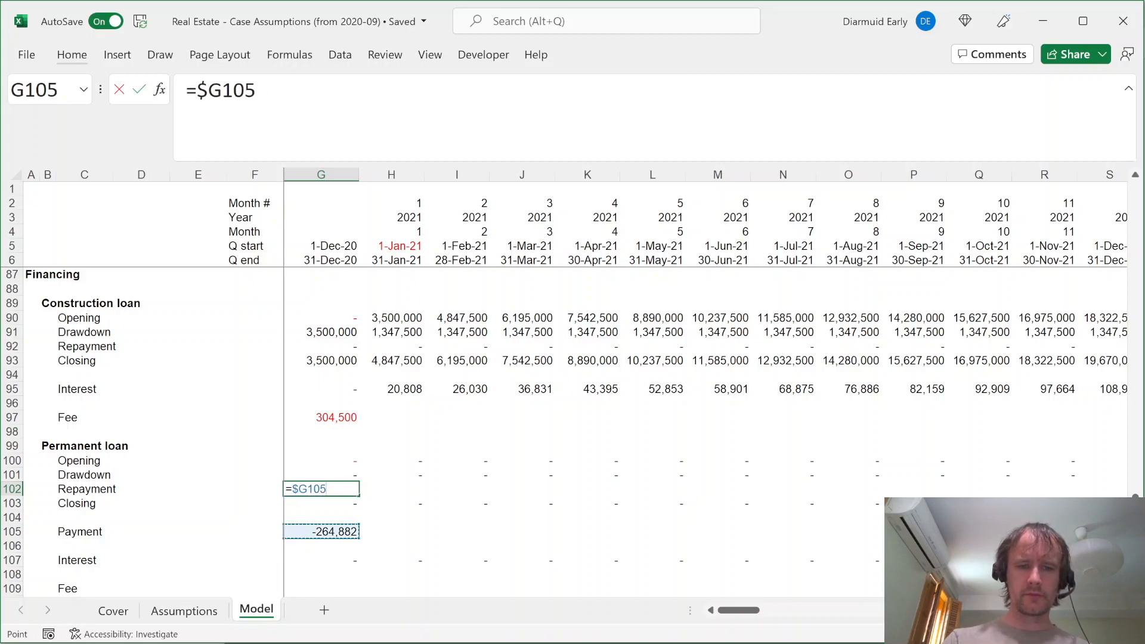
text(+)
key(Down)
key(Down)
key(Down)
key(Down)
key(Down)
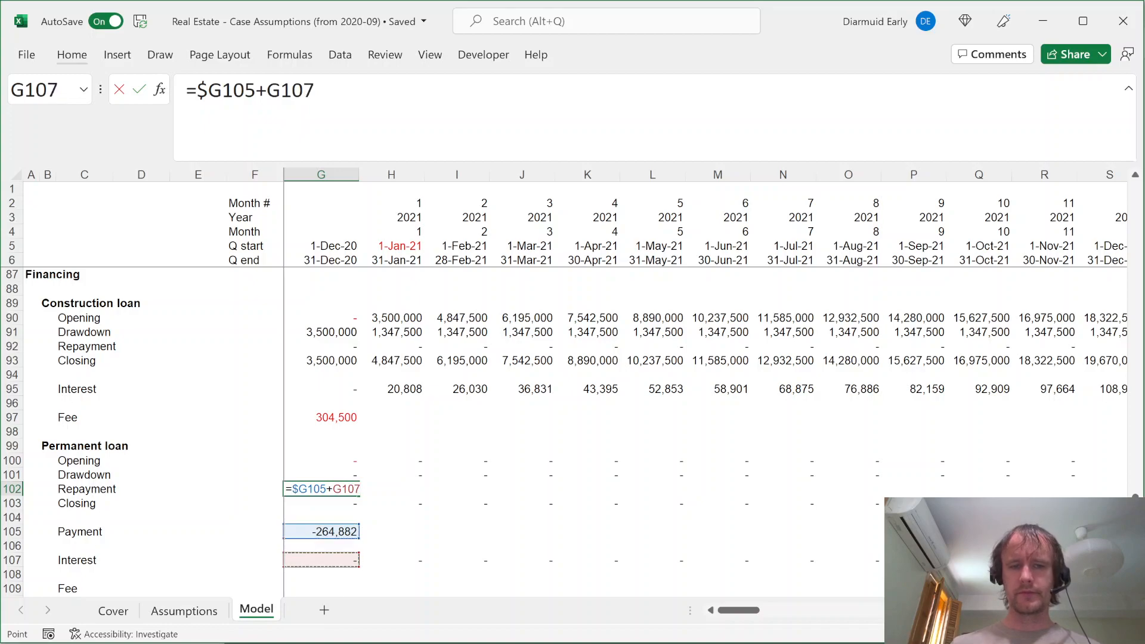
Limit the G102 repayment to the opening balance by completing the formula as =MAX($G105+G107,-G100)
click(197, 90)
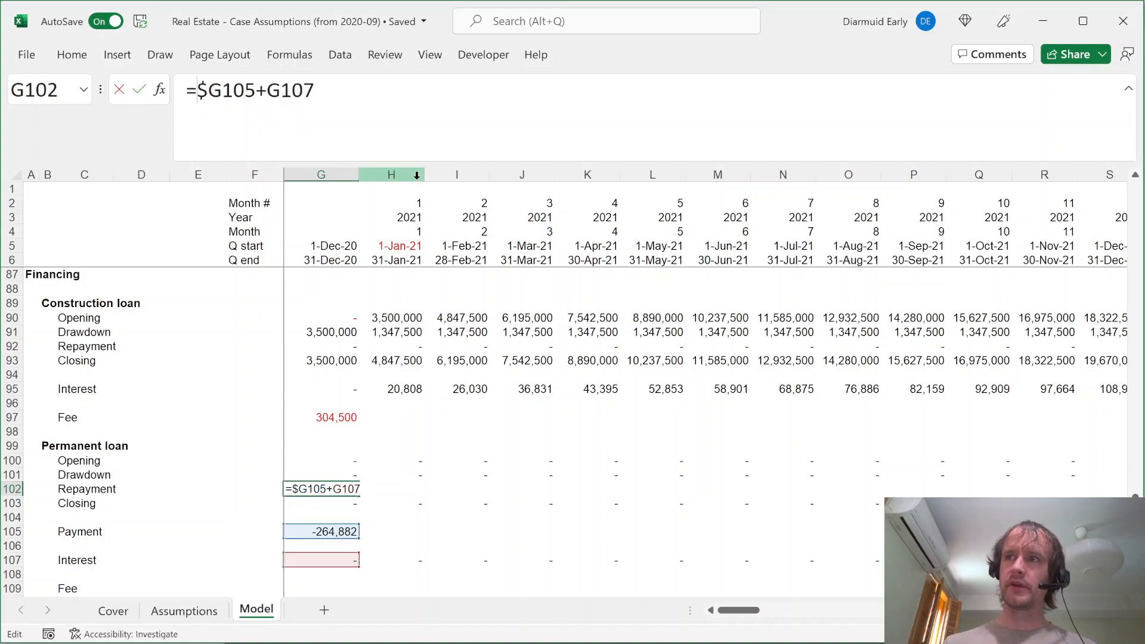
text(max()
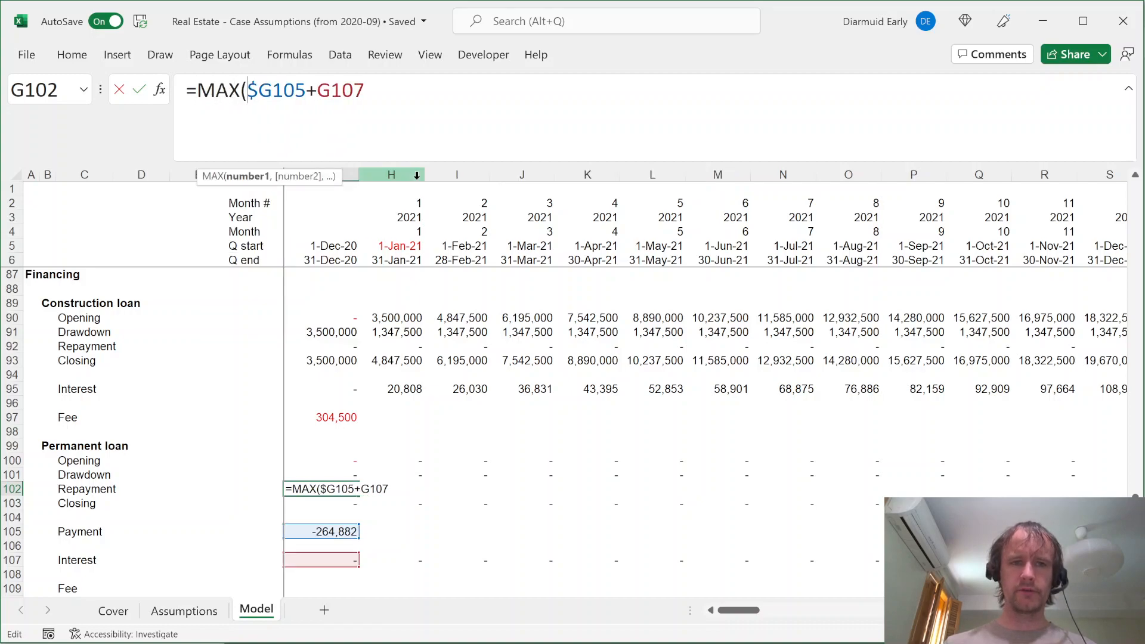
key(End)
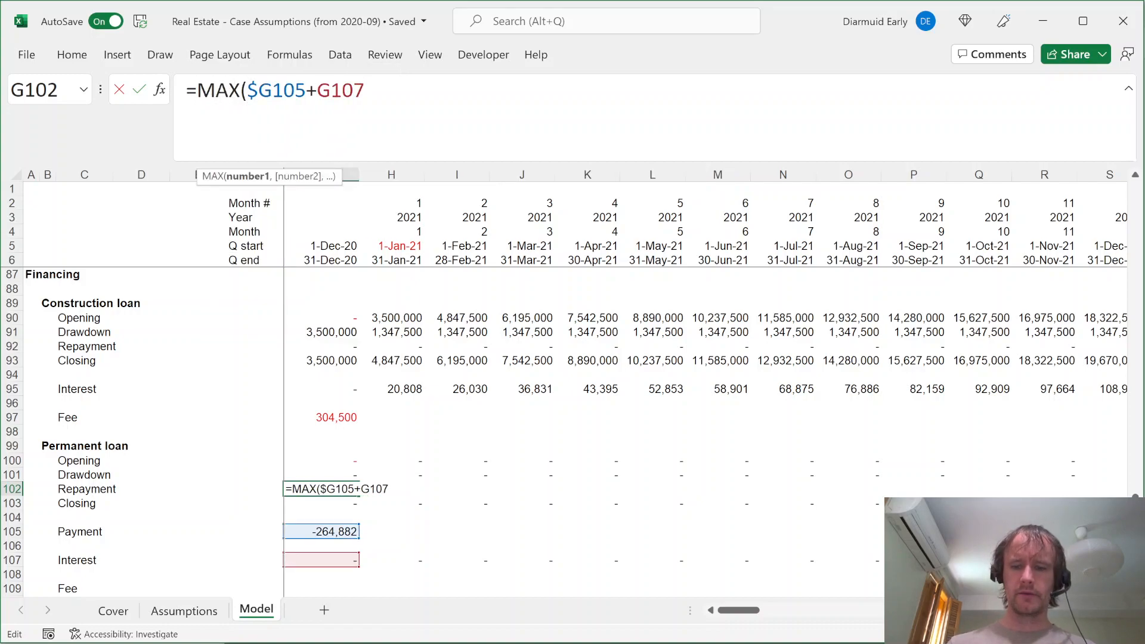
text(,-)
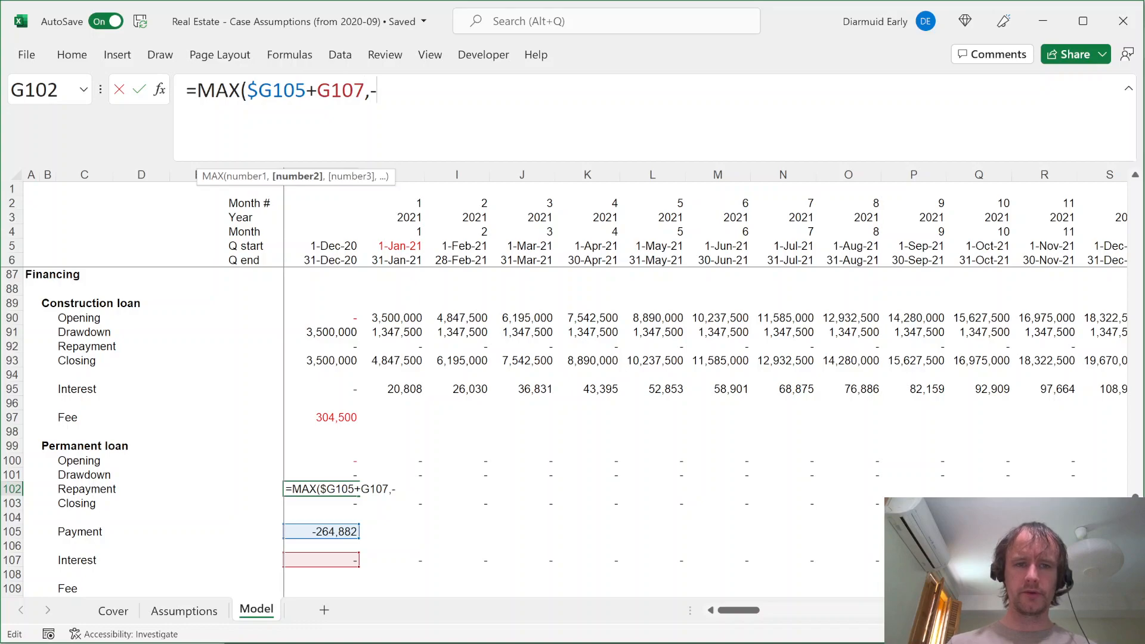
click(346, 460)
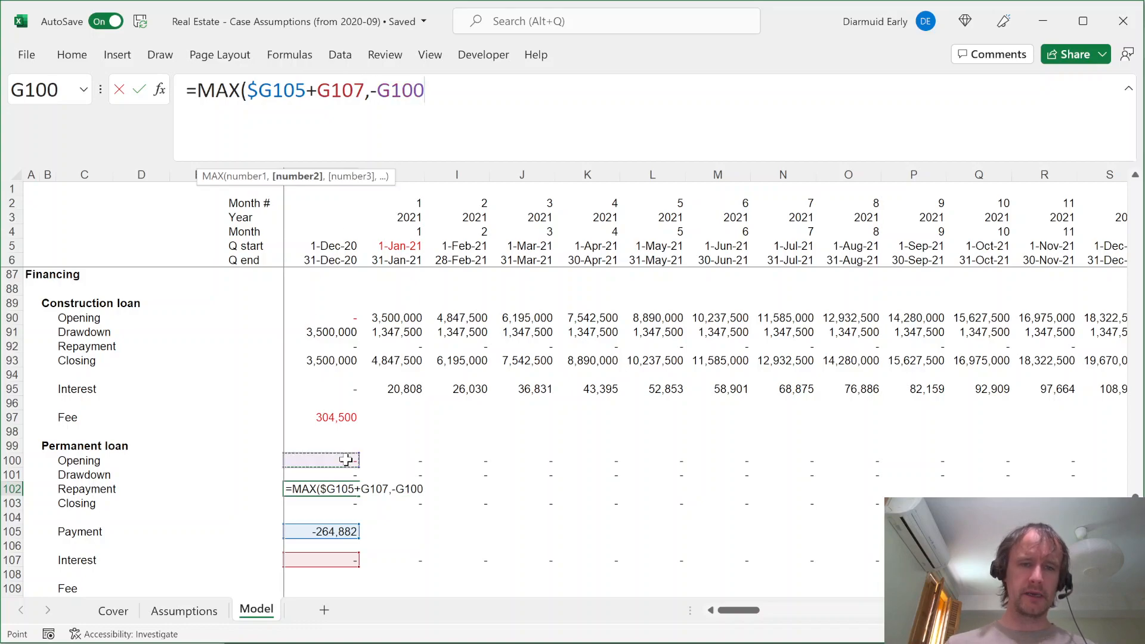
text())
key(ctrl+Return)
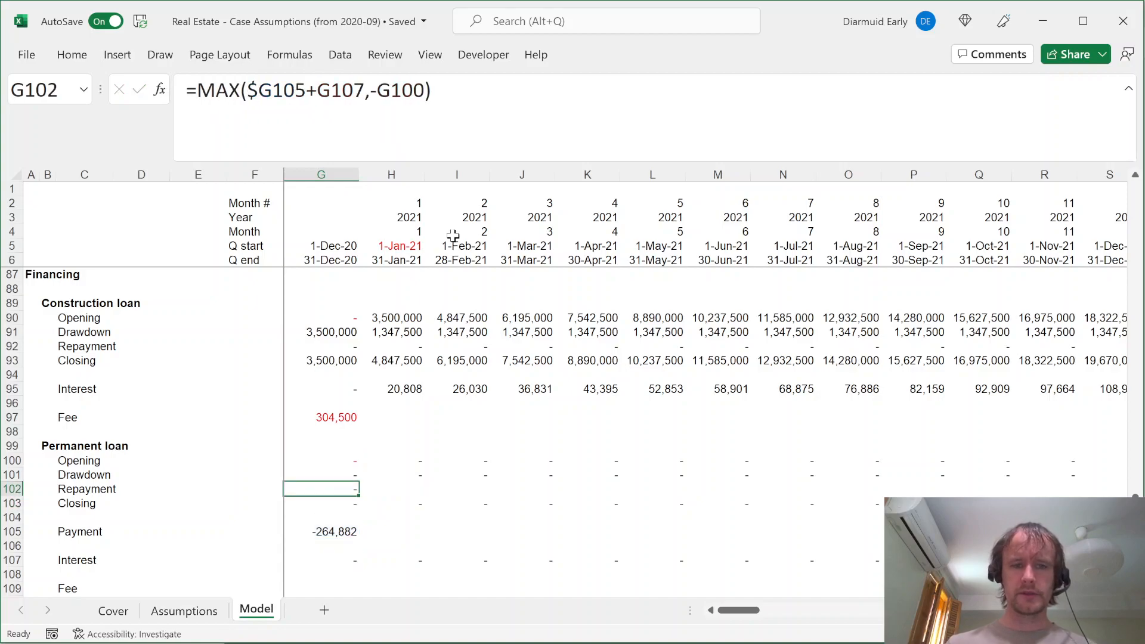
Fill the permanent loan's Repayment formula from G102 across to AL102, the first month after the loan is drawn
key(shift+Right)
key(shift+Right)
key(shift+Right)
key(shift+Right)
key(shift+Right)
key(shift+Right)
key(shift+Right)
key(shift+Right)
key(shift+Right)
key(shift+Right)
key(shift+Right)
key(shift+Right)
key(shift+Right)
key(shift+Right)
key(shift+Right)
key(shift+Right)
key(shift+Right)
key(shift+Right)
key(shift+Right)
key(shift+Right)
key(shift+Right)
key(shift+Right)
key(shift+Right)
key(shift+Right)
key(shift+Right)
key(shift+Right)
key(shift+Right)
key(shift+Right)
key(shift+Right)
key(shift+Right)
key(shift+Right)
key(shift+Right)
key(shift+Right)
key(shift+Right)
key(shift+Right)
key(shift+Right)
key(shift+Right)
key(shift+Right)
key(shift+Left)
key(shift+Left)
key(shift+Left)
key(shift+Left)
key(shift+Left)
key(shift+Left)
key(shift+Left)
key(shift+Left)
key(shift+Left)
key(shift+Left)
key(shift+Left)
key(shift+Left)
key(shift+Left)
key(shift+Left)
key(shift+Left)
key(shift+Left)
key(shift+Left)
key(shift+Right)
key(shift+Right)
key(shift+Right)
key(shift+Right)
key(shift+Right)
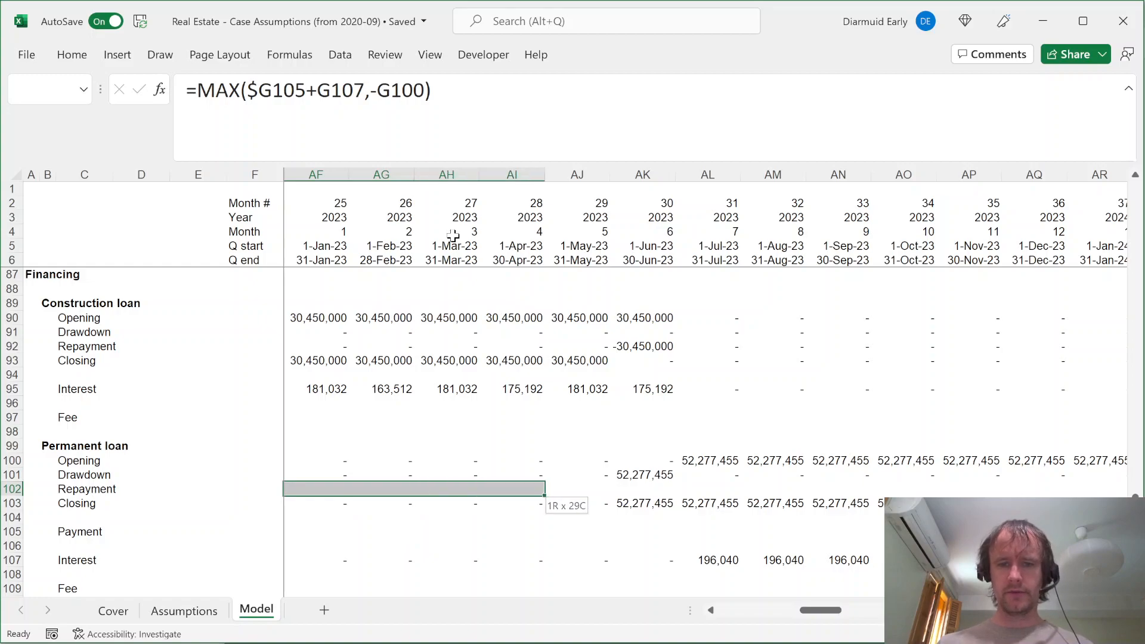
key(ctrl+r)
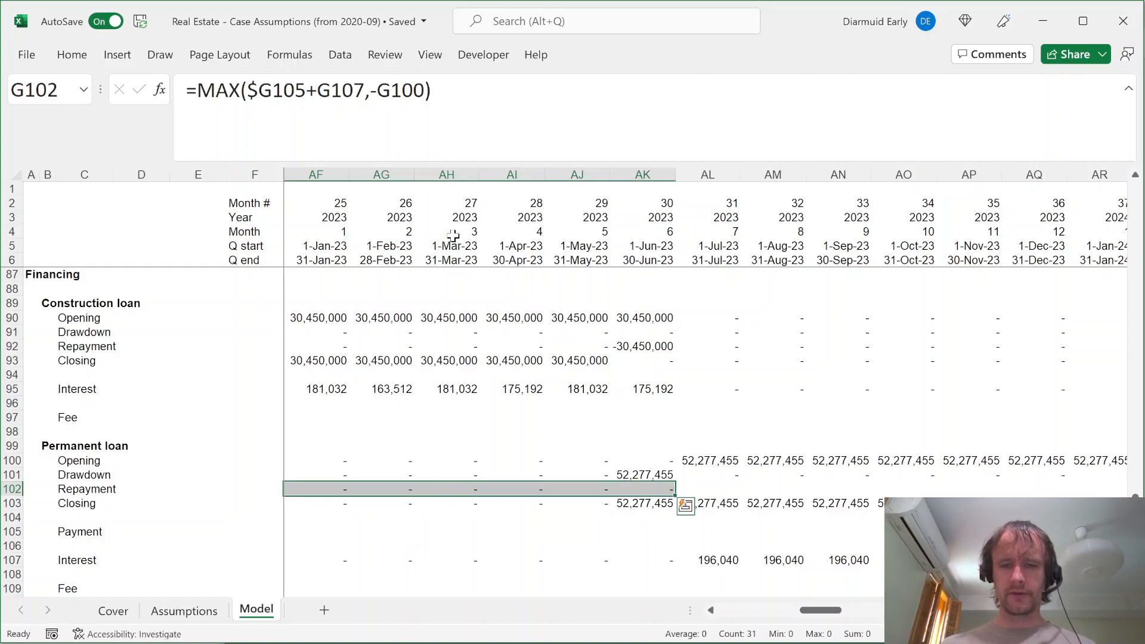
key(shift+Right)
key(ctrl+r)
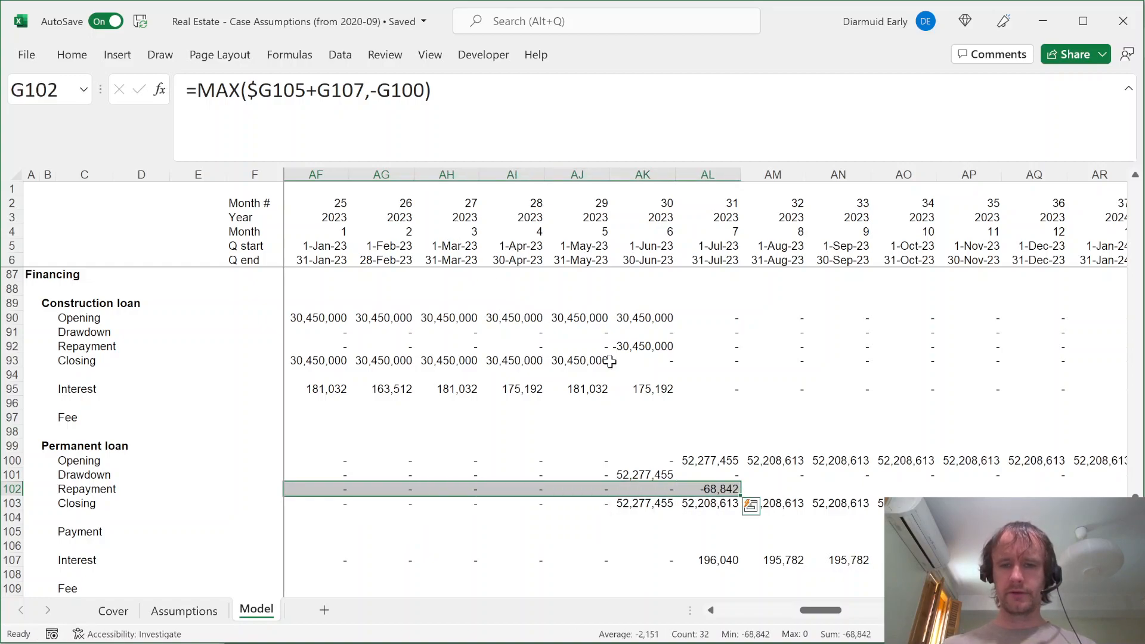
Extend the Repayment formula from AL102 through the final month in DW102 and check the end of the schedule
click(697, 490)
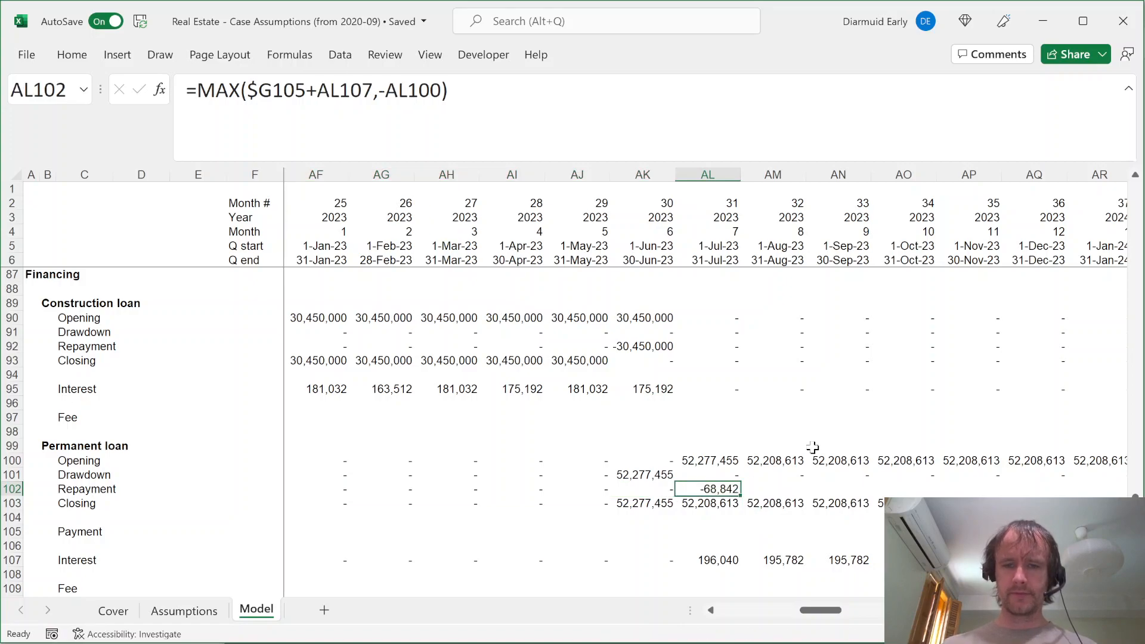
key(shift+Right)
key(shift+Right)
key(shift+Right)
key(shift+Right)
key(shift+Right)
key(shift+Right)
key(shift+Right)
key(ctrl+shift+Right)
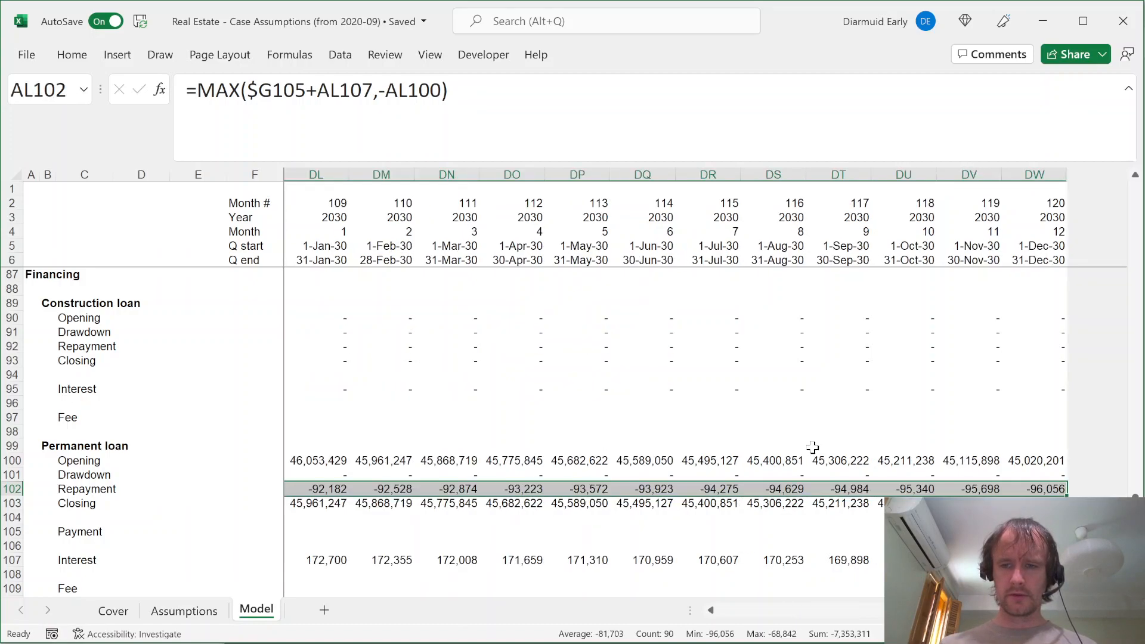
key(ctrl+Right)
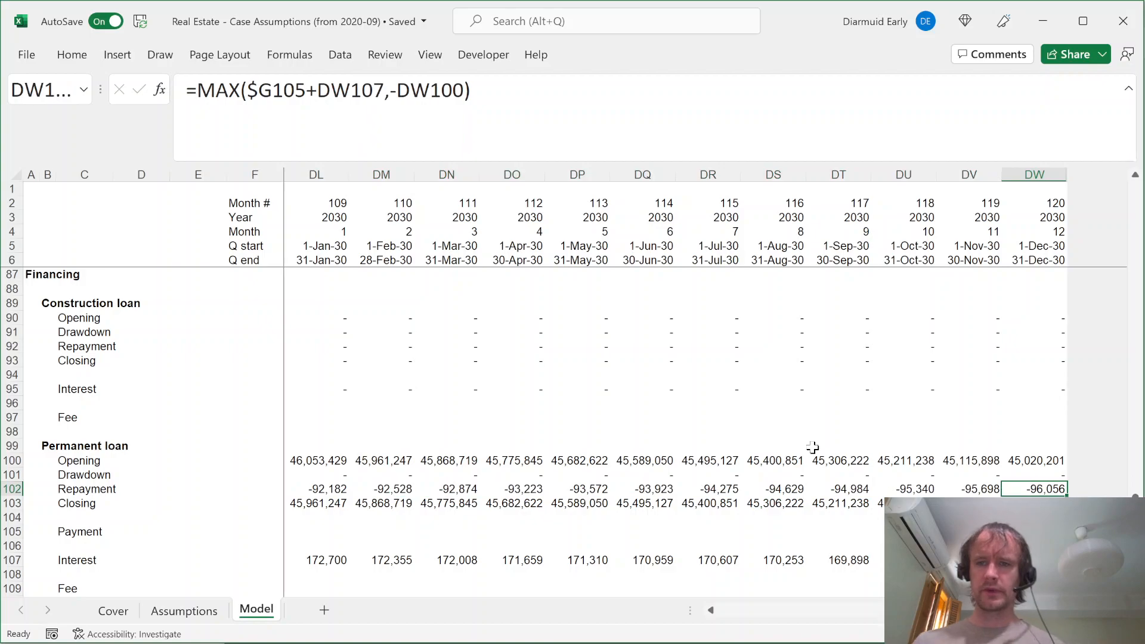
scroll(813, 448, up, 20)
scroll(812, 447, down, 20)
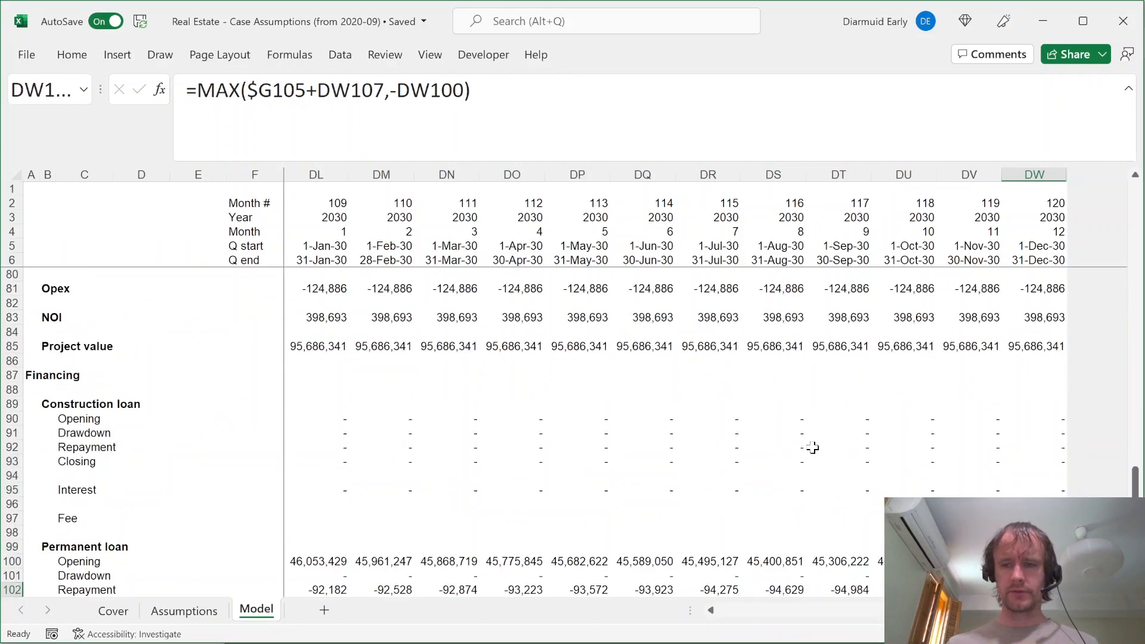
Examine the permanent loan's balances, repayments and interest in the final months of the schedule
key(Left)
key(Down)
key(Down)
key(Down)
key(Down)
key(Down)
key(Down)
key(Down)
key(Down)
key(Down)
key(Down)
key(Down)
key(Down)
key(Down)
key(Down)
key(Down)
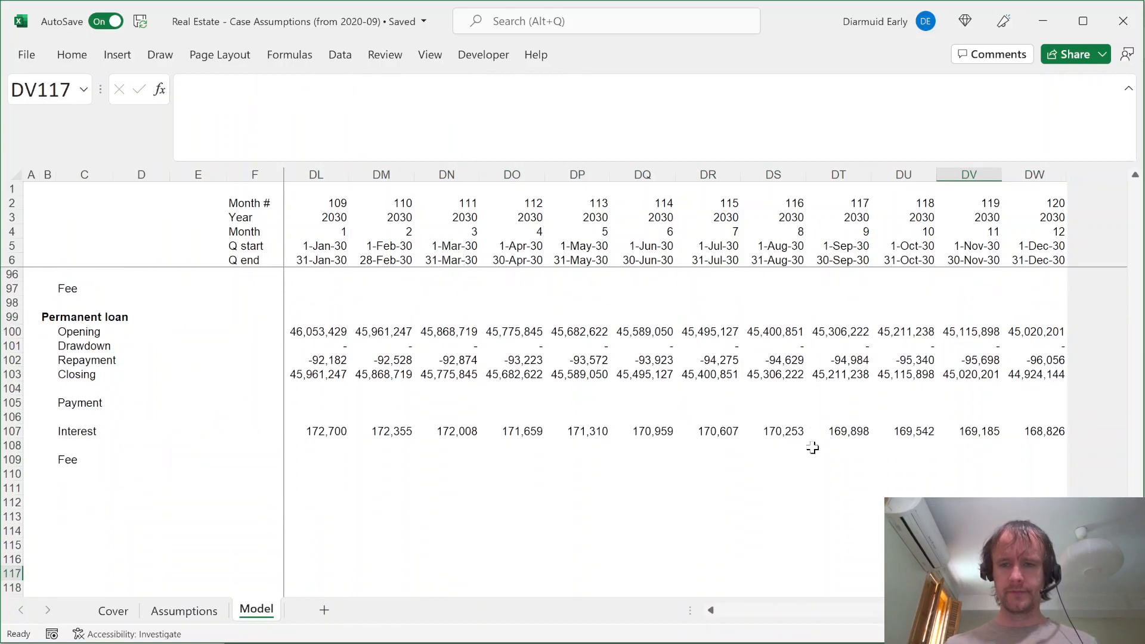
key(Up)
key(Up)
key(Up)
key(Up)
key(Up)
key(Up)
key(Up)
key(Up)
key(Up)
key(Up)
key(Up)
key(Up)
key(Up)
key(Up)
key(Up)
key(Right)
key(Up)
key(Down)
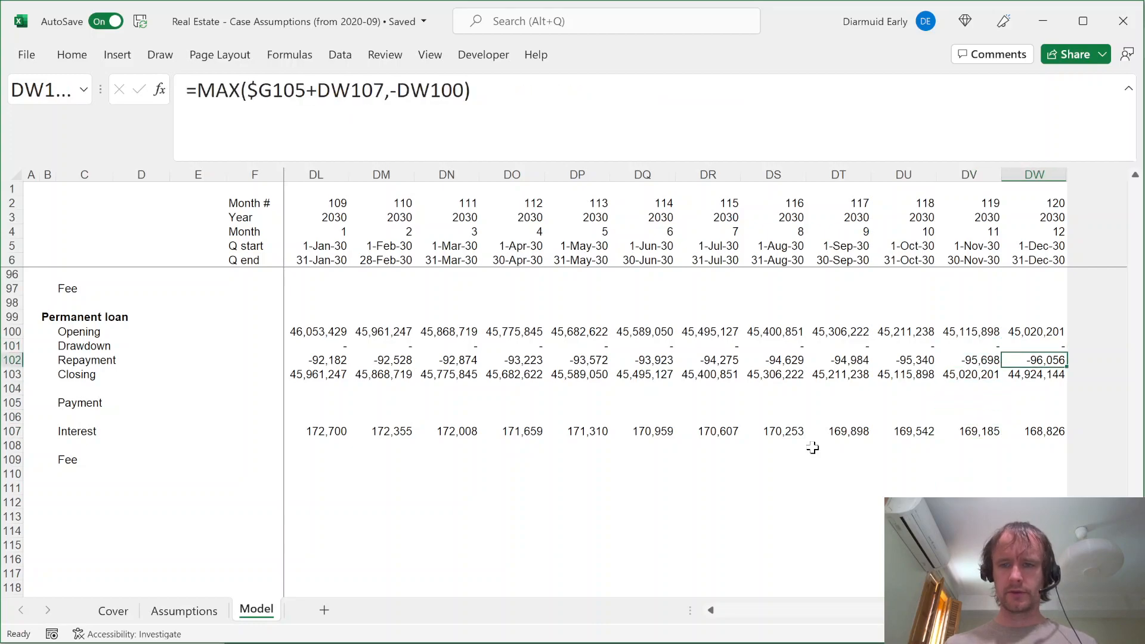
Count the permanent loan's monthly repayments from the final month in DW102 back to AL102
key(shift+Left)
key(shift+Left)
key(shift+Left)
key(shift+Left)
key(shift+Left)
key(shift+Left)
key(shift+Left)
key(shift+Left)
key(shift+Left)
key(shift+Left)
key(shift+Left)
key(shift+Left)
key(shift+Left)
key(shift+Left)
key(shift+Left)
key(shift+Left)
key(shift+Left)
key(shift+Left)
key(shift+Left)
key(shift+Left)
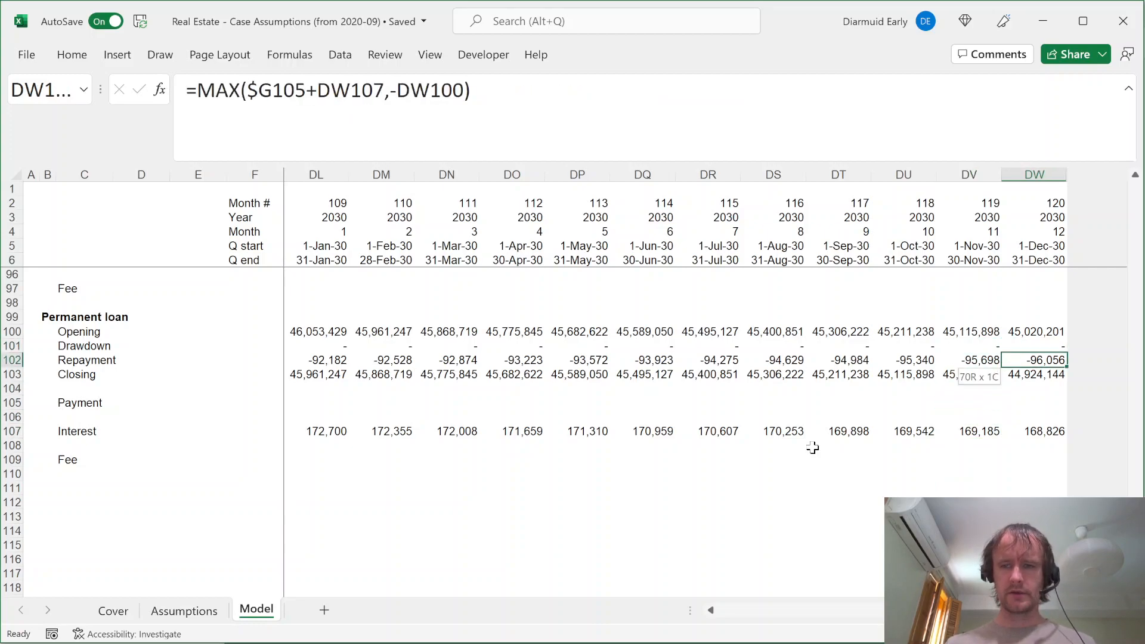
key(shift+Left)
key(shift+Left)
key(shift+Left)
key(shift+Left)
key(shift+Left)
key(shift+Left)
key(shift+Left)
key(shift+Left)
key(shift+Left)
key(shift+Left)
key(shift+Left)
key(shift+Left)
key(shift+Left)
key(shift+Left)
key(shift+Left)
key(shift+Left)
key(shift+Left)
key(shift+Left)
key(shift+Left)
key(shift+Left)
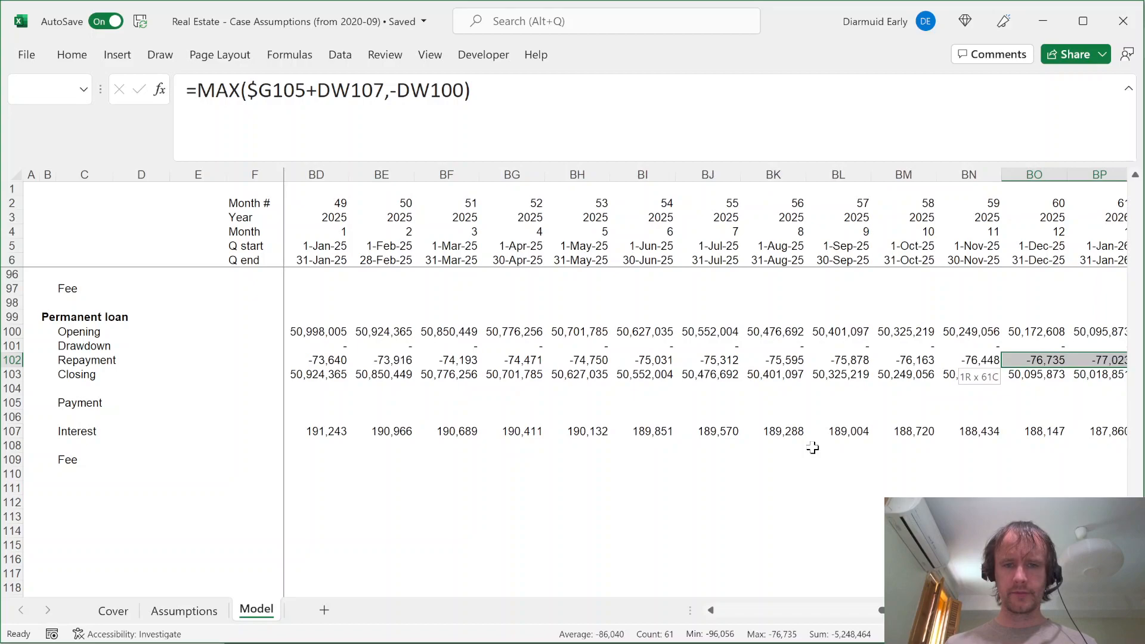
key(shift+Right)
key(shift+Right)
key(shift+Right)
key(shift+Right)
key(shift+Right)
key(shift+Right)
key(shift+Right)
key(shift+Right)
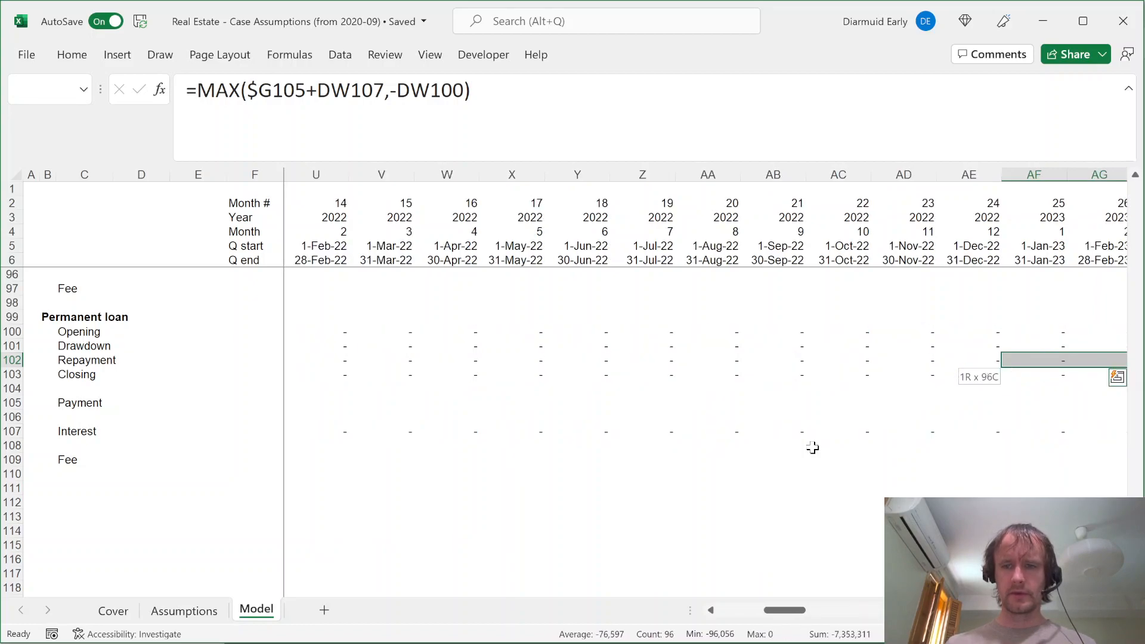
key(shift+Left)
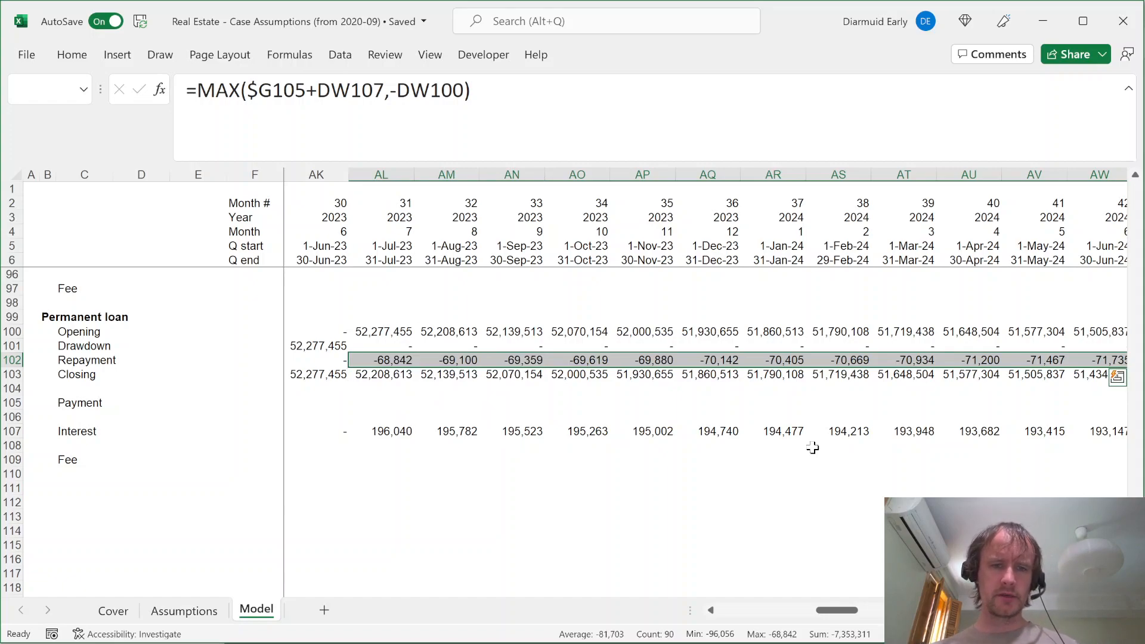
key(Right)
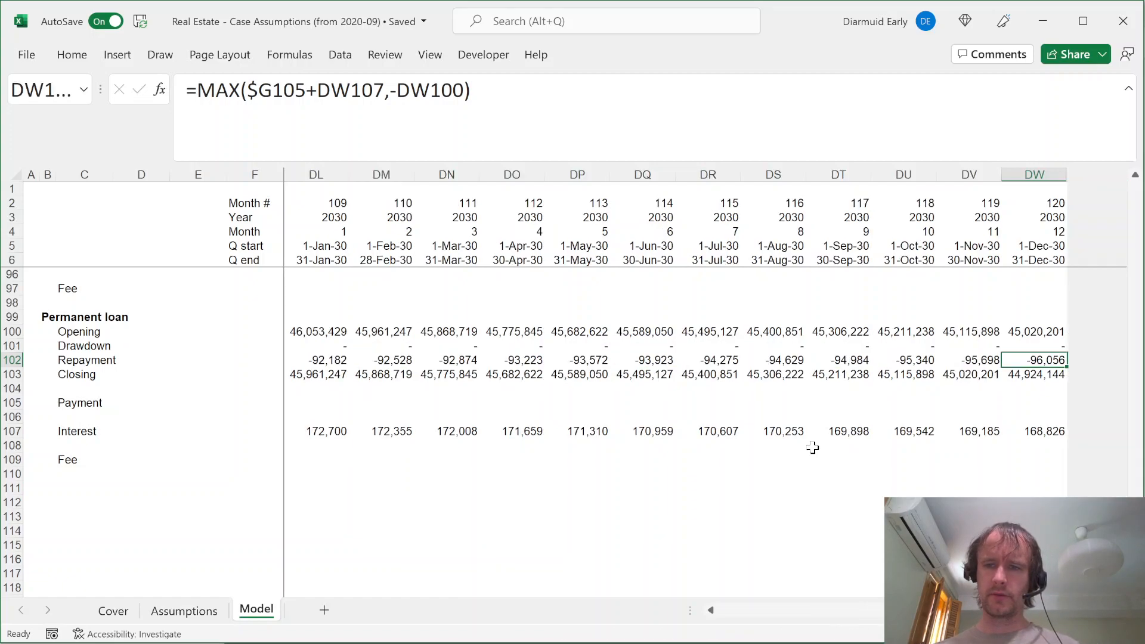
Examine the permanent loan's Closing balance and Repayment formulas in the last month, column DW
key(Up)
key(Up)
key(Down)
key(Down)
key(Down)
key(Down)
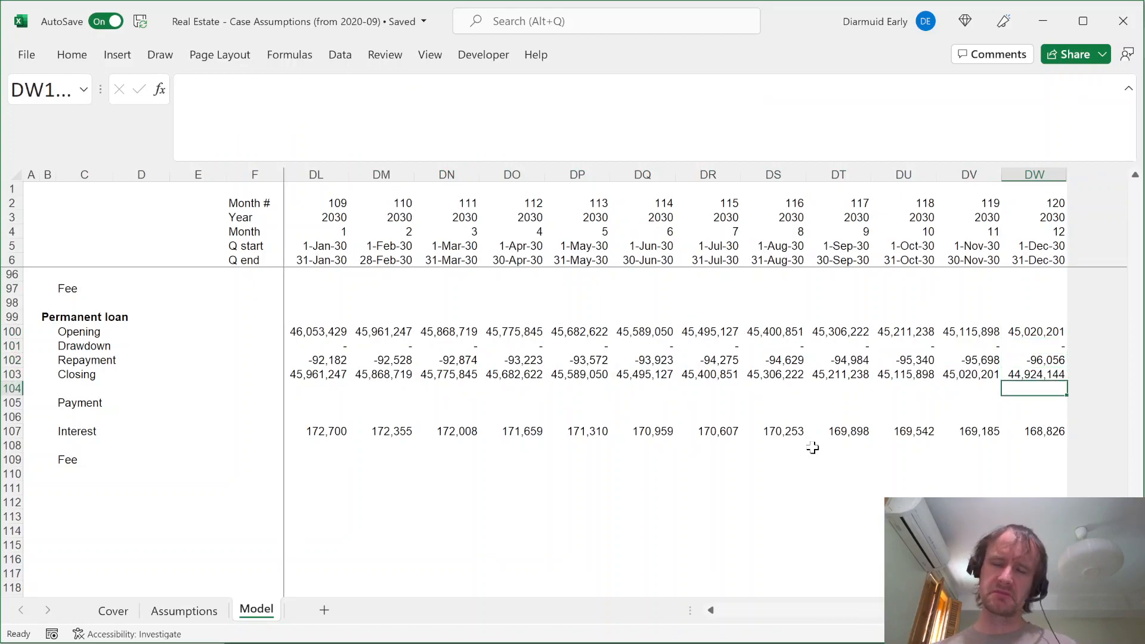
key(Home)
key(Right)
key(Right)
key(Right)
key(Right)
key(Right)
key(Right)
key(Right)
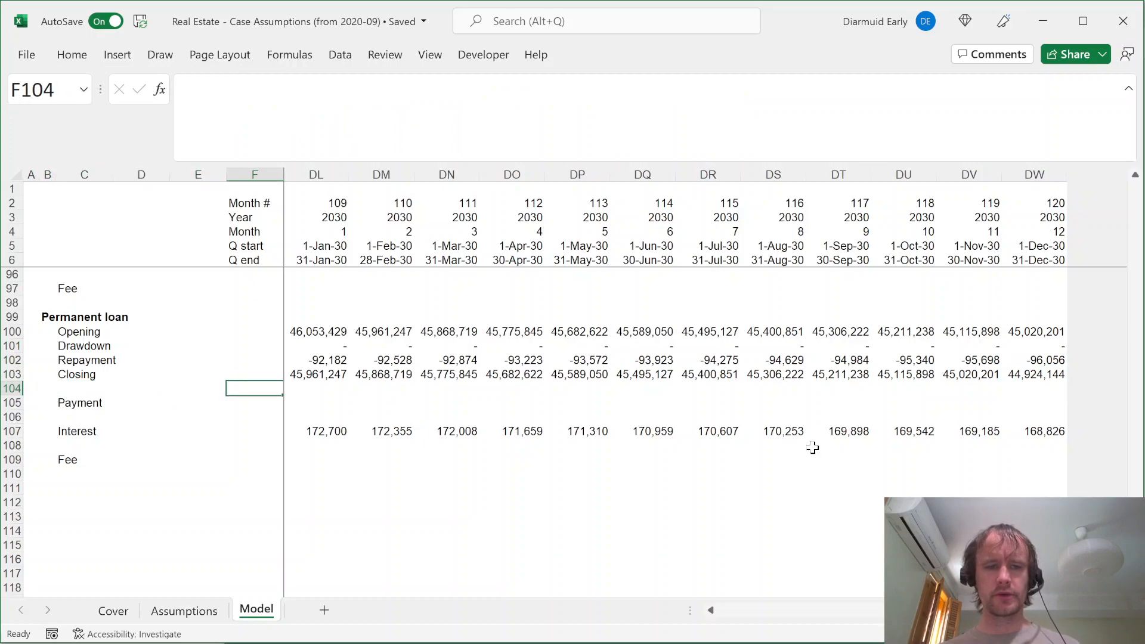
key(Up)
key(ctrl+Right)
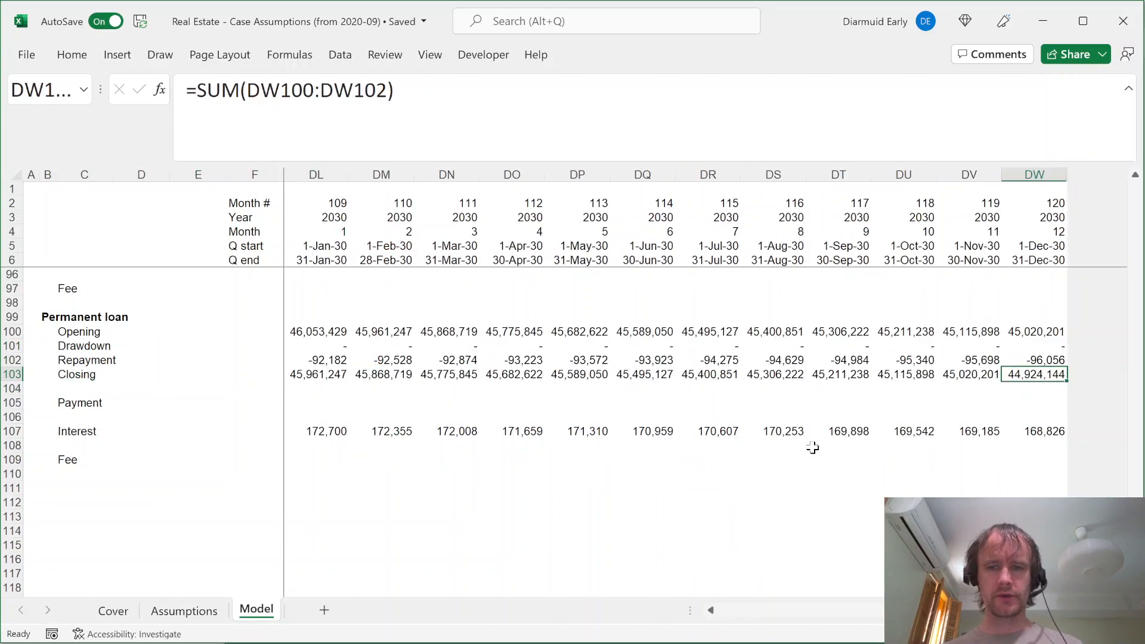
key(Down)
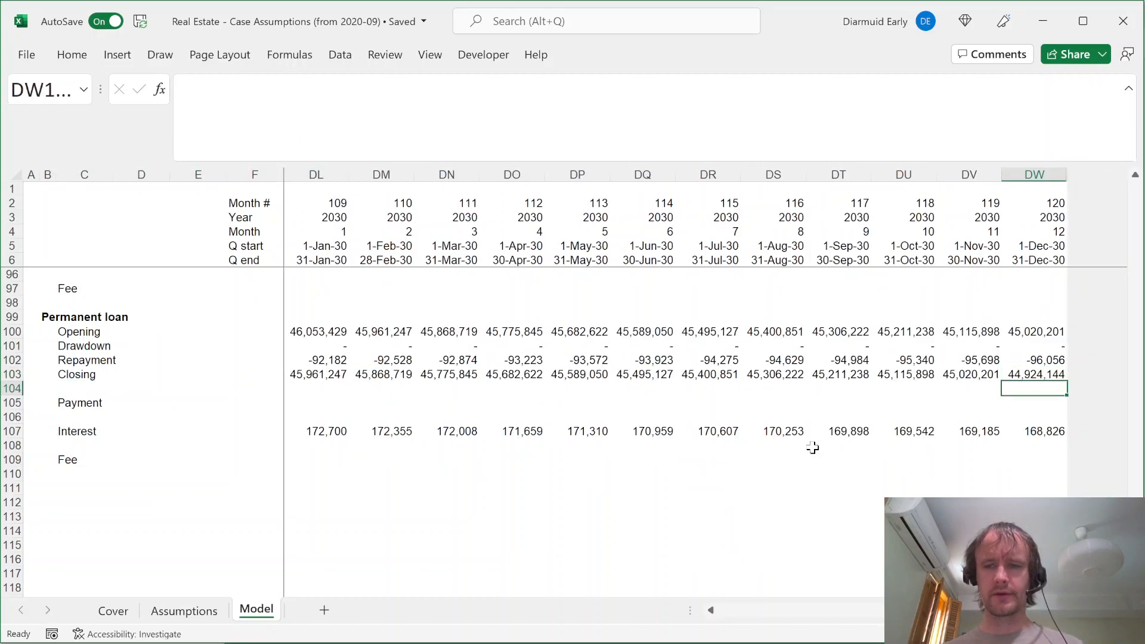
key(Up)
key(Up)
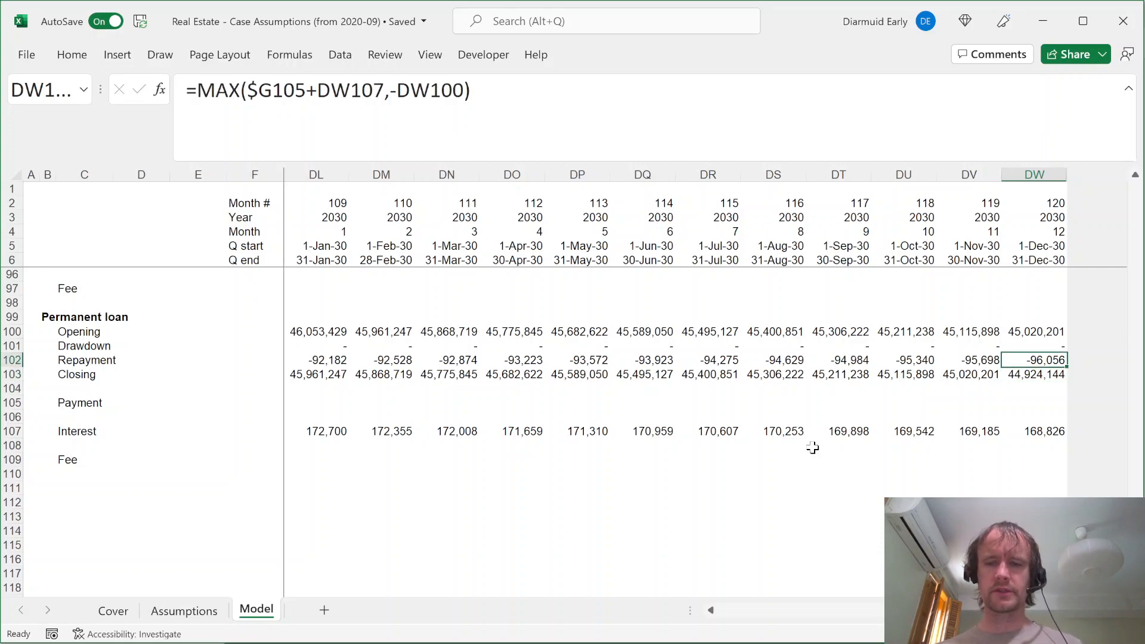
Recheck how many repayments fall within the model by selecting row 102 from DW back to AL
key(alt+shift+Page_Up)
key(alt+shift+Page_Up)
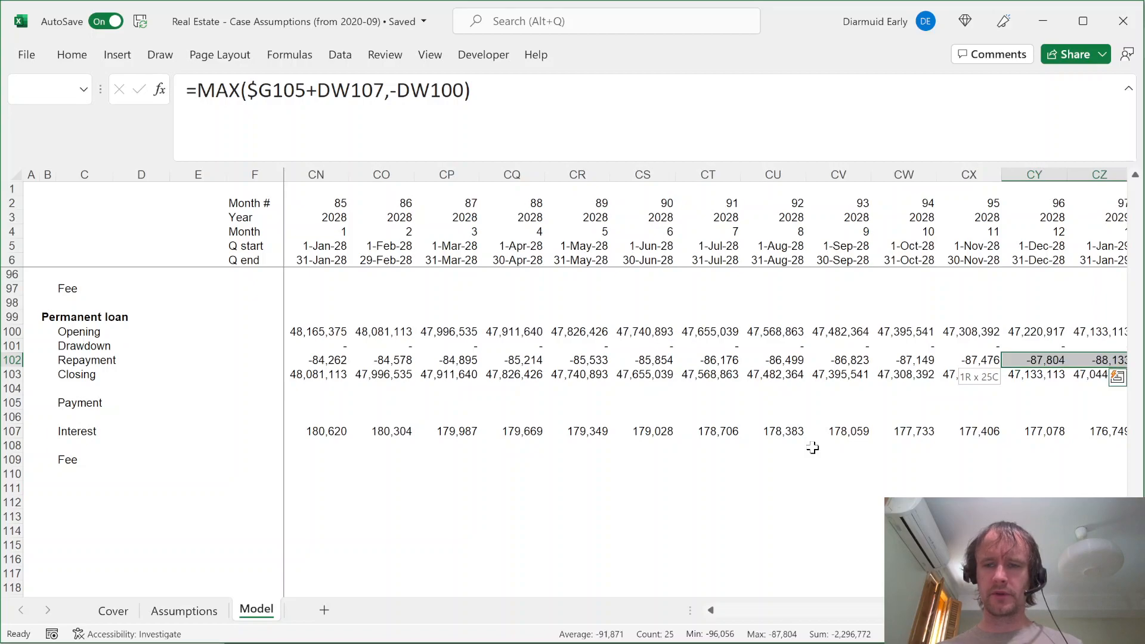
key(alt+shift+Page_Down)
key(alt+shift+Page_Down)
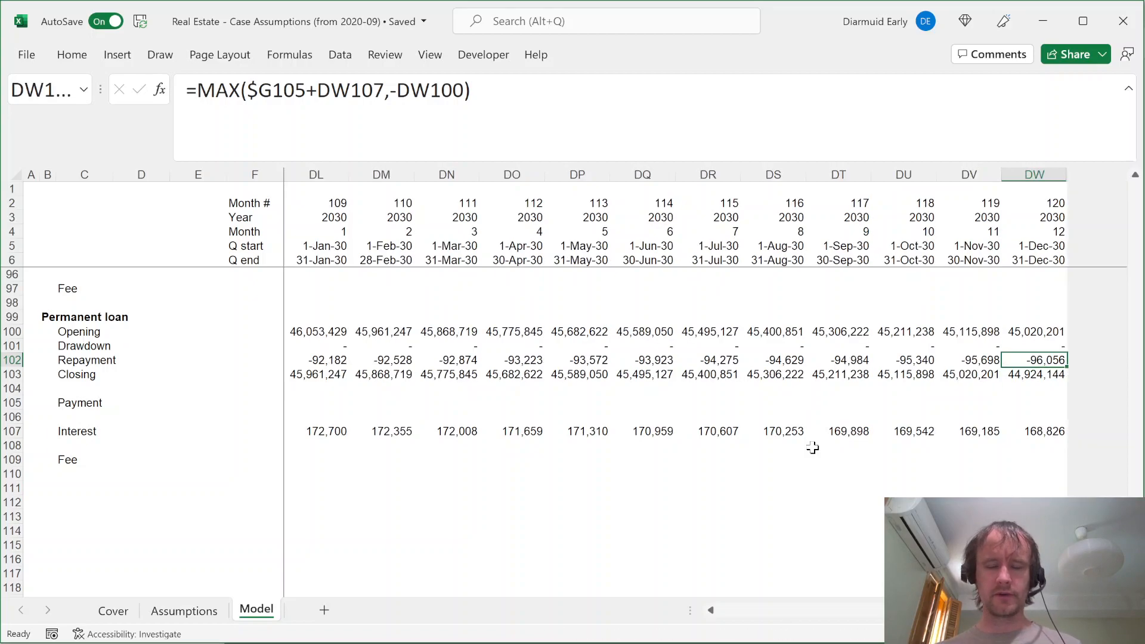
key(alt+shift+Page_Up)
key(alt+shift+Page_Up)
key(alt+shift+Page_Up)
key(alt+shift+Page_Up)
key(alt+shift+Page_Up)
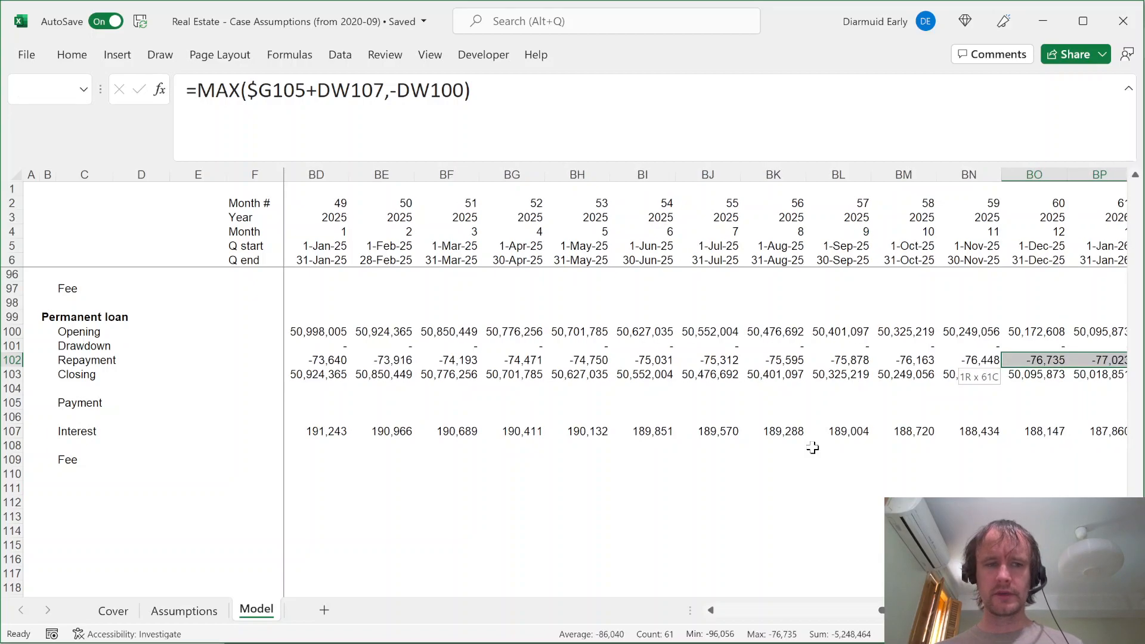
key(alt+shift+Page_Up)
key(alt+shift+Page_Up)
key(alt+shift+Page_Up)
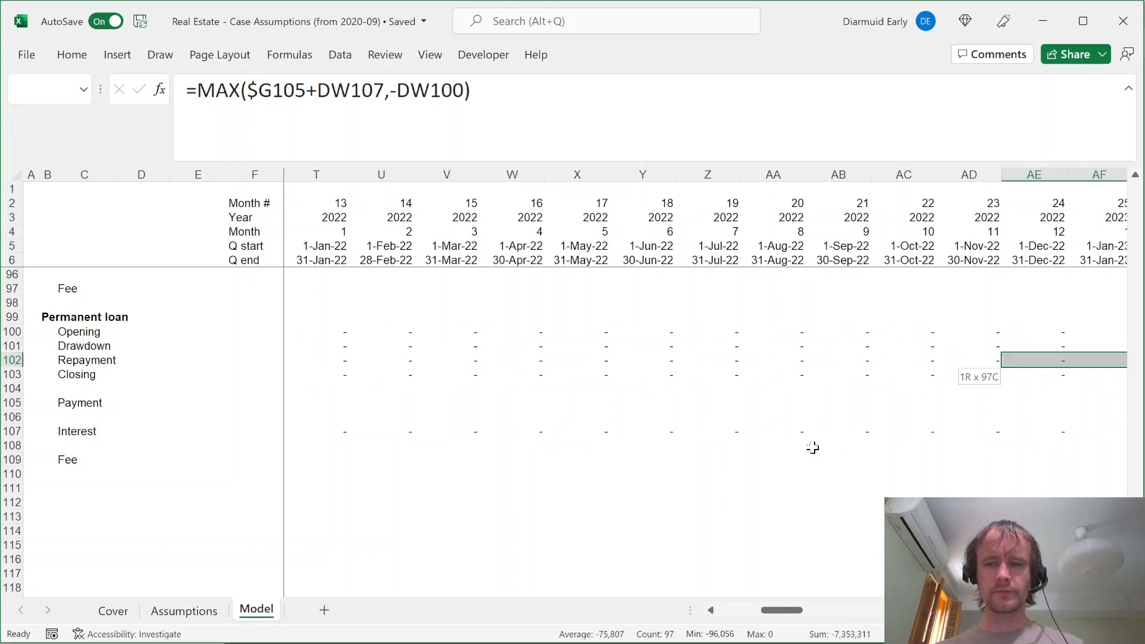
key(alt+shift+Page_Down)
key(shift+Left)
key(shift+Left)
key(shift+Left)
key(shift+Left)
key(shift+Left)
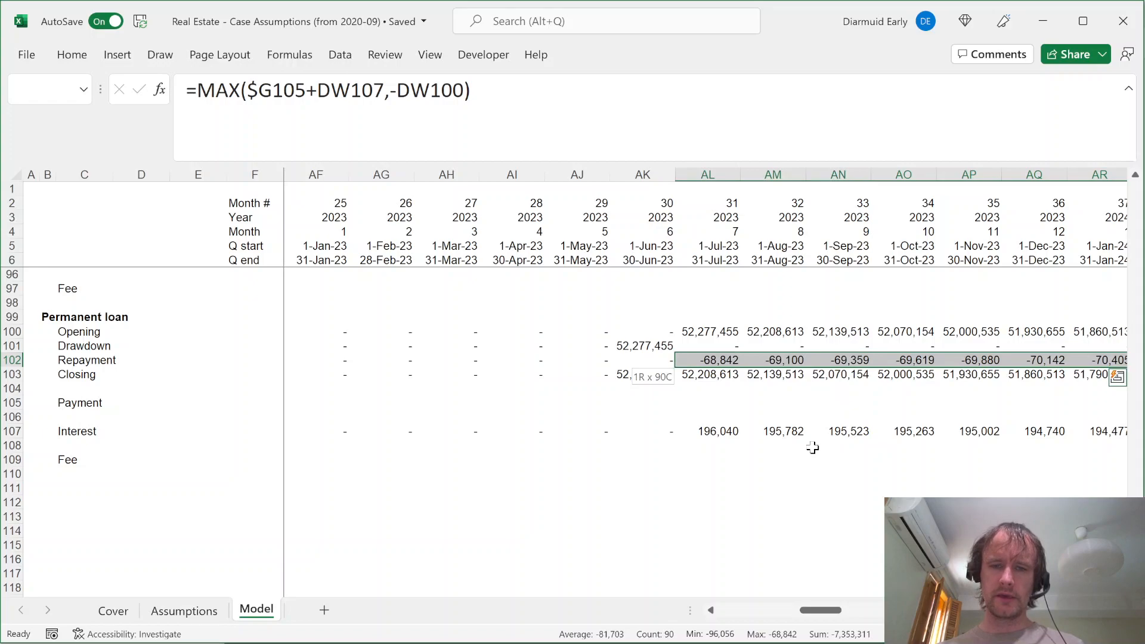
Start a check formula in DW104 as =SUM(PPMT(Assumptions!$F$27/12, using the permanent loan's interest rate as the monthly rate
key(Down)
key(Down)
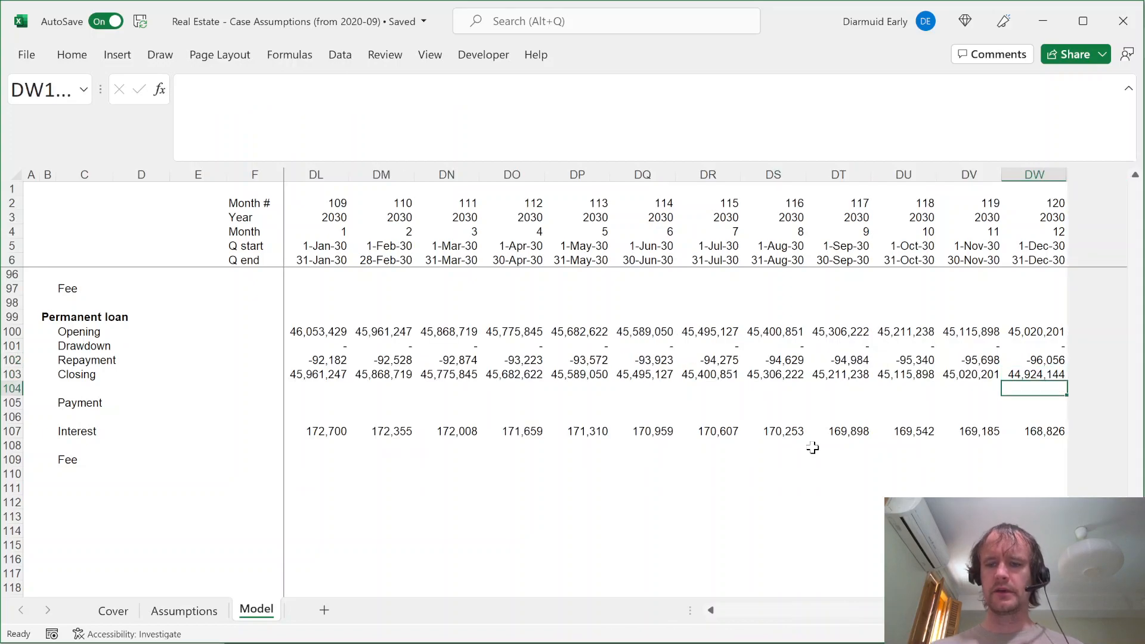
text(=sum(pp)
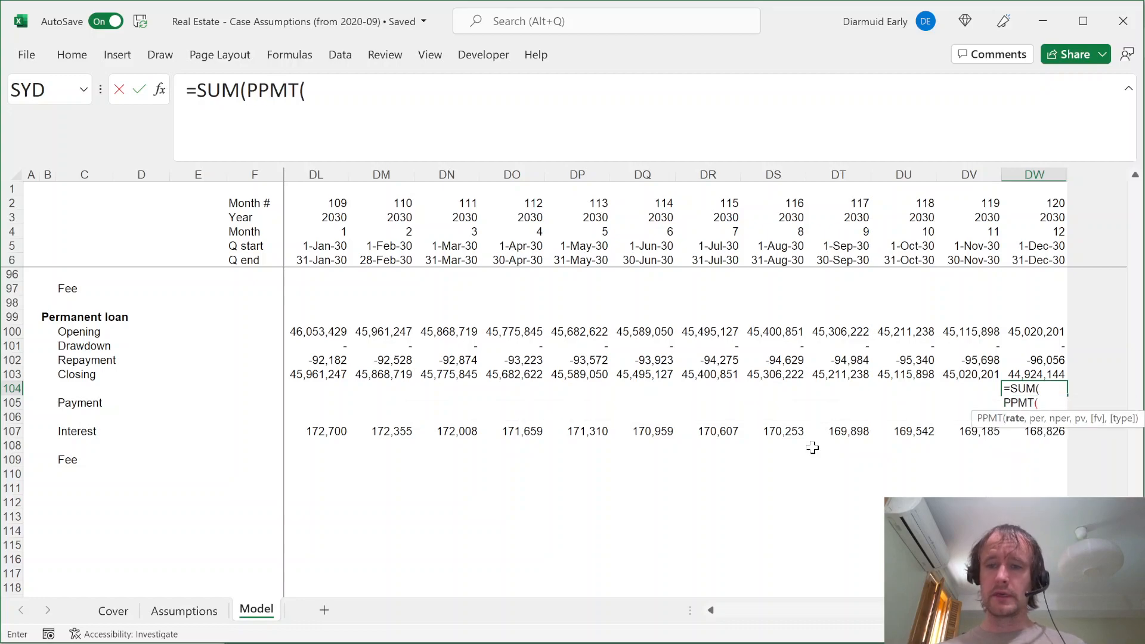
key(ctrl+Page_Up)
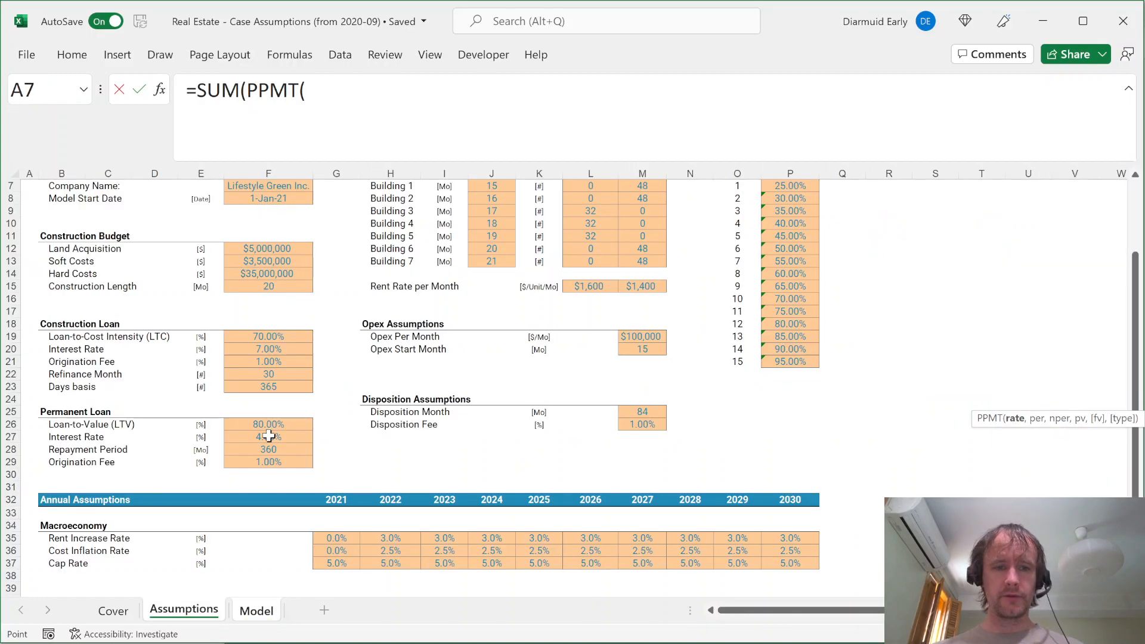
click(268, 437)
key(F4)
text(/12,)
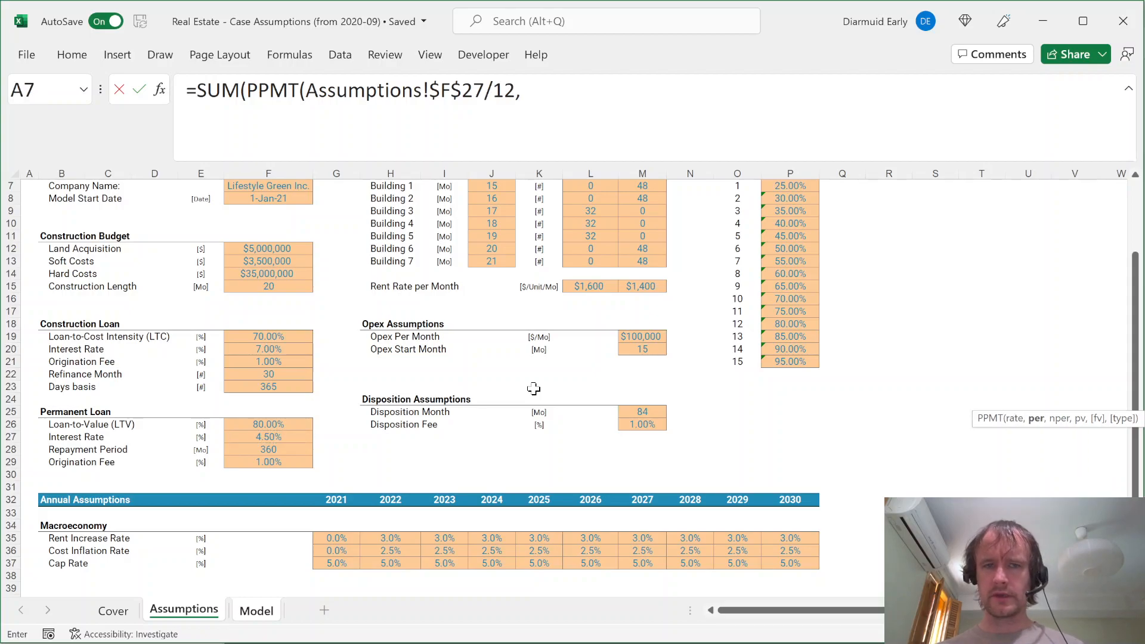
key(ctrl+Page_Down)
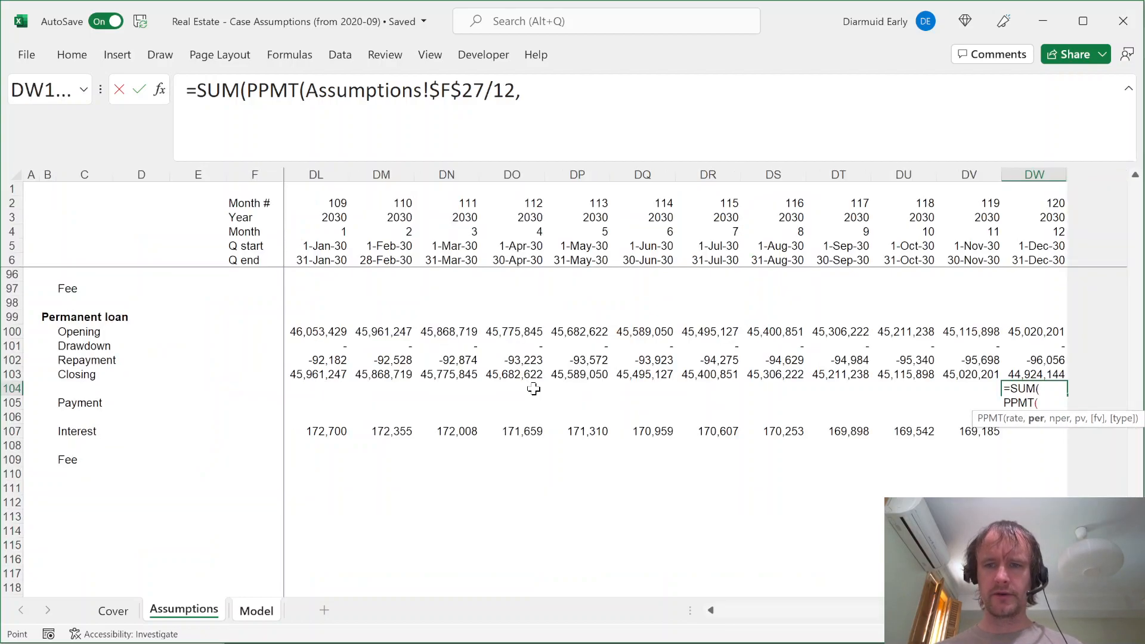
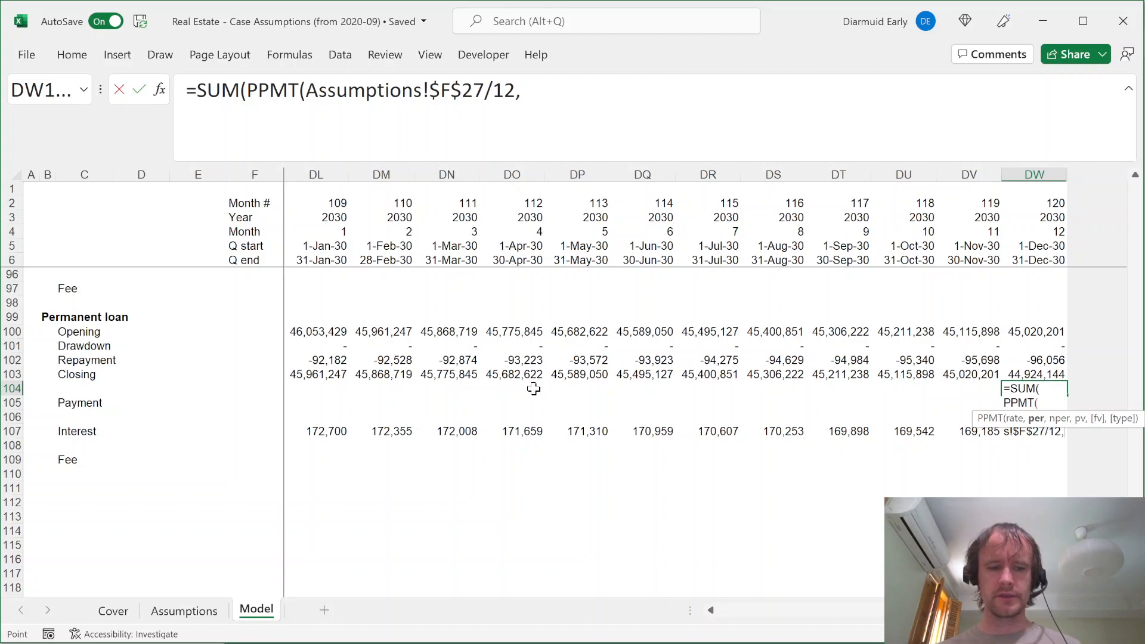
Add SEQUENCE(270,,91) as the PPMT periods and 360 as the total number of periods in the DW104 formula
text(seq)
key(Tab)
text(270,,91)
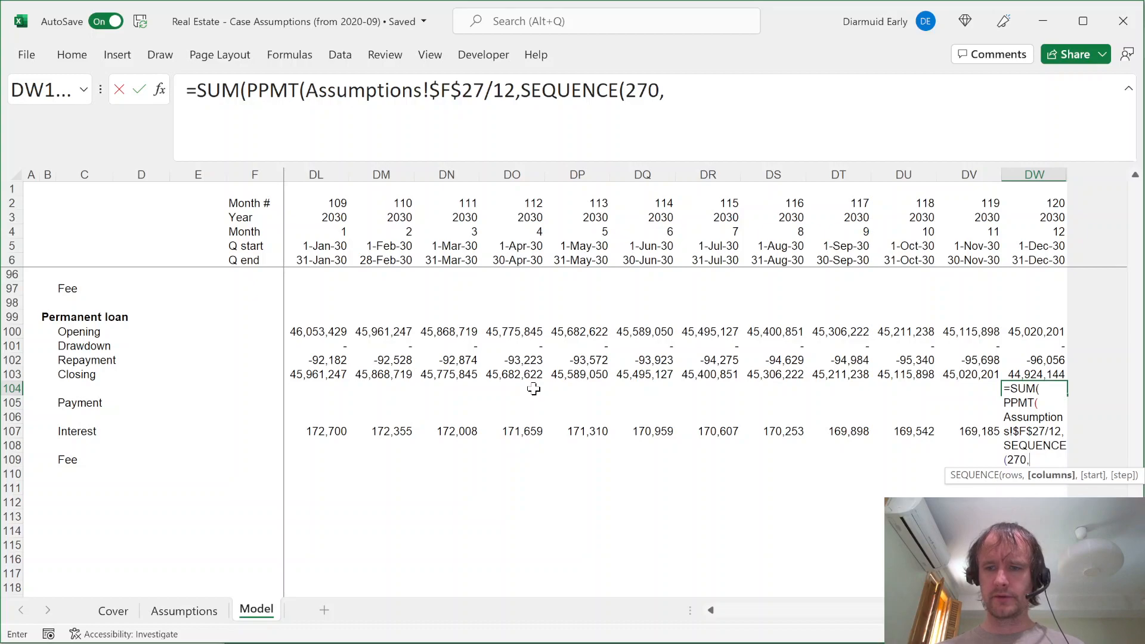
text())
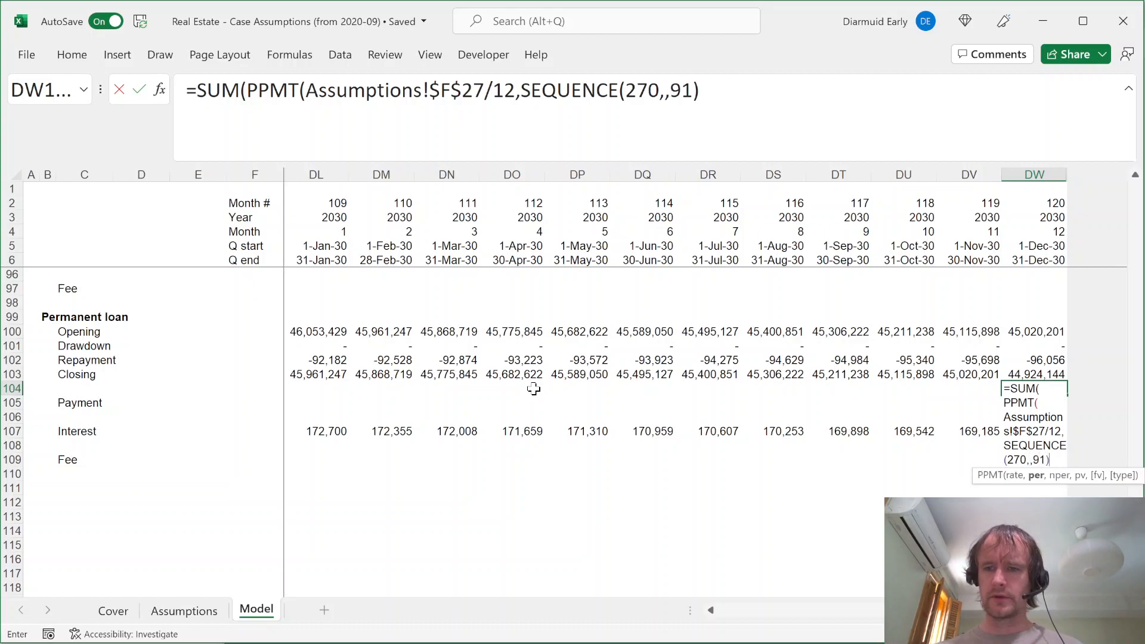
text(,360)
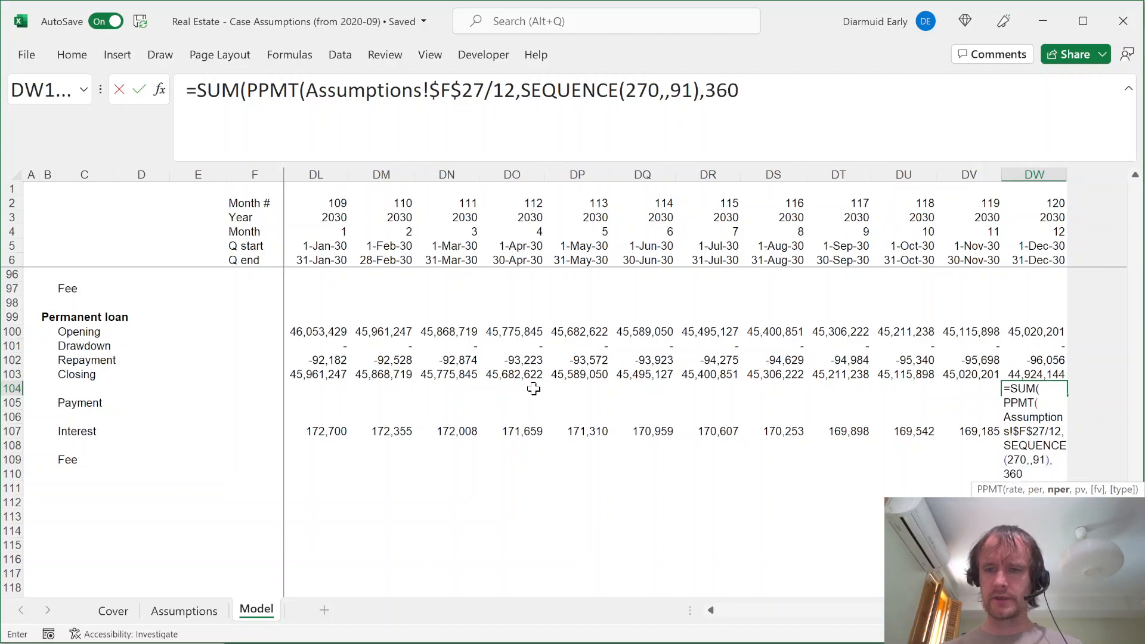
text(,)
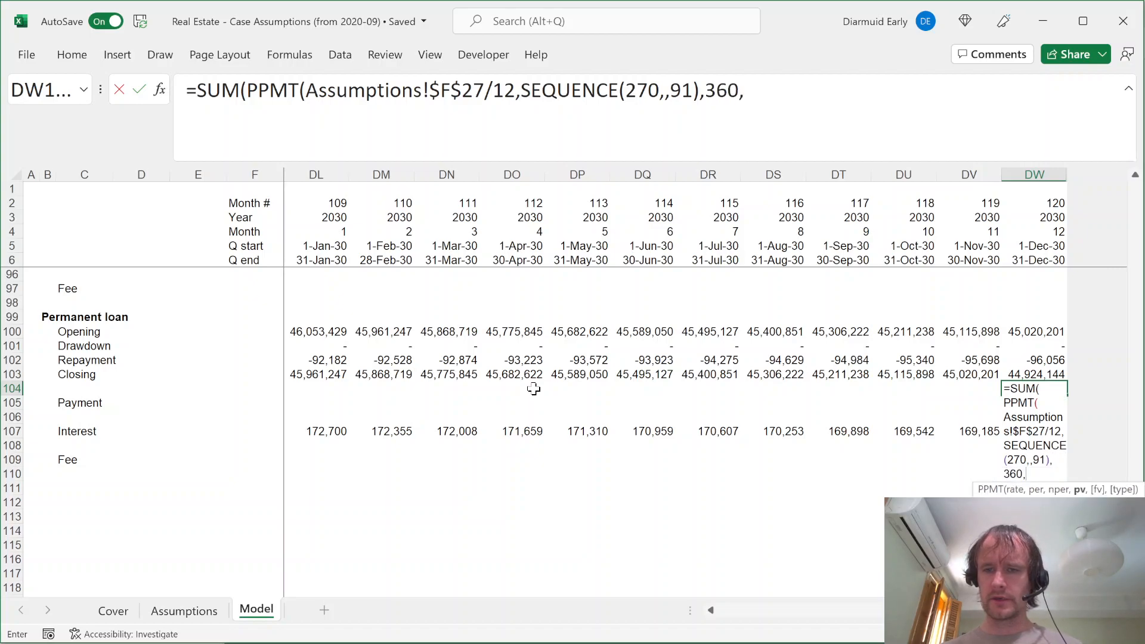
Finish the DW104 check formula with the permanent loan drawdown in AK101 as PPMT's present value, accepting the closing-bracket correction
click(418, 347)
key(Left)
key(Left)
key(Left)
key(Left)
key(Left)
key(Left)
key(Left)
key(Left)
key(Left)
key(Left)
key(Left)
key(Left)
key(Left)
key(Left)
key(Left)
key(Left)
key(Left)
key(Left)
key(Left)
key(Left)
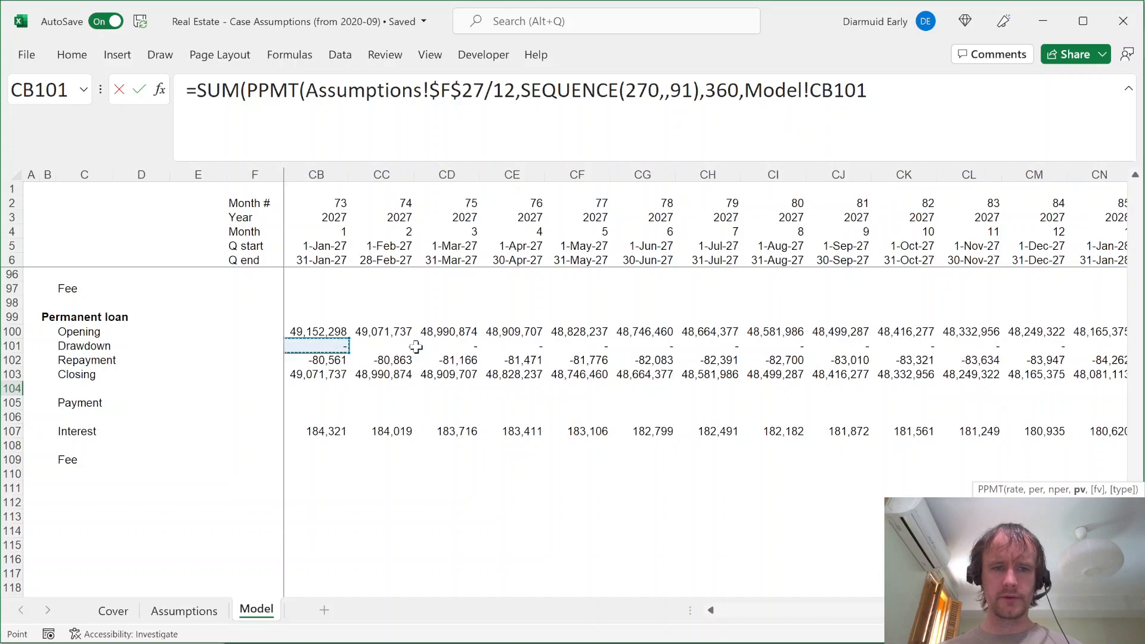
key(Left)
key(Left)
key(Left)
key(Left)
key(Left)
key(Left)
key(Left)
key(Left)
key(Left)
key(Left)
key(Left)
key(Left)
key(Left)
key(Left)
key(Left)
key(Left)
key(Left)
key(Left)
key(Left)
key(Left)
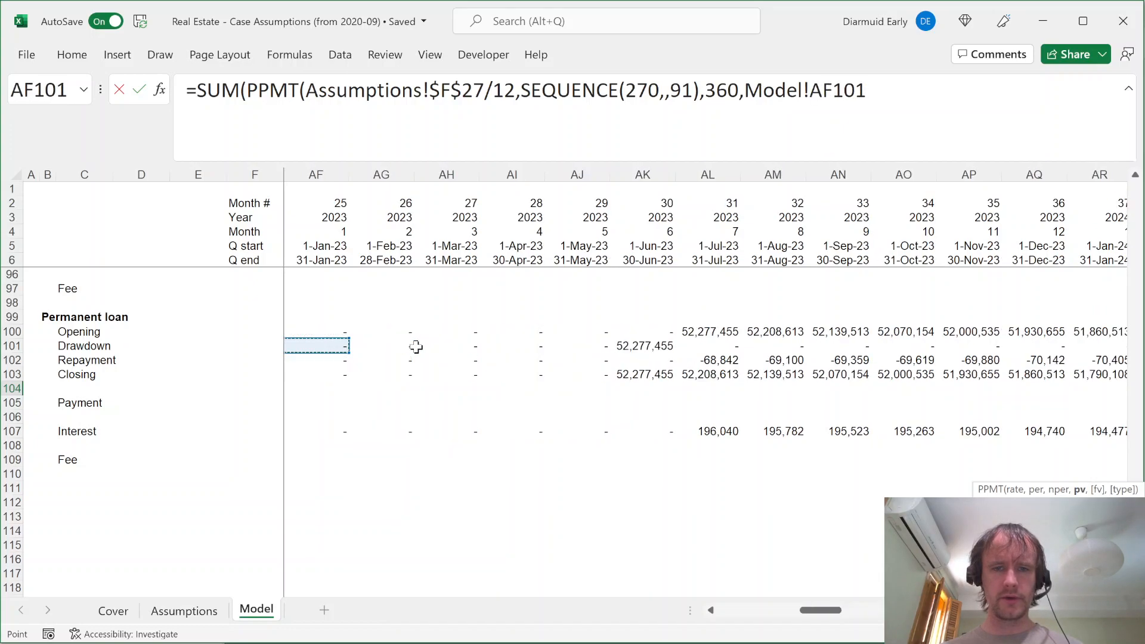
click(628, 345)
text())
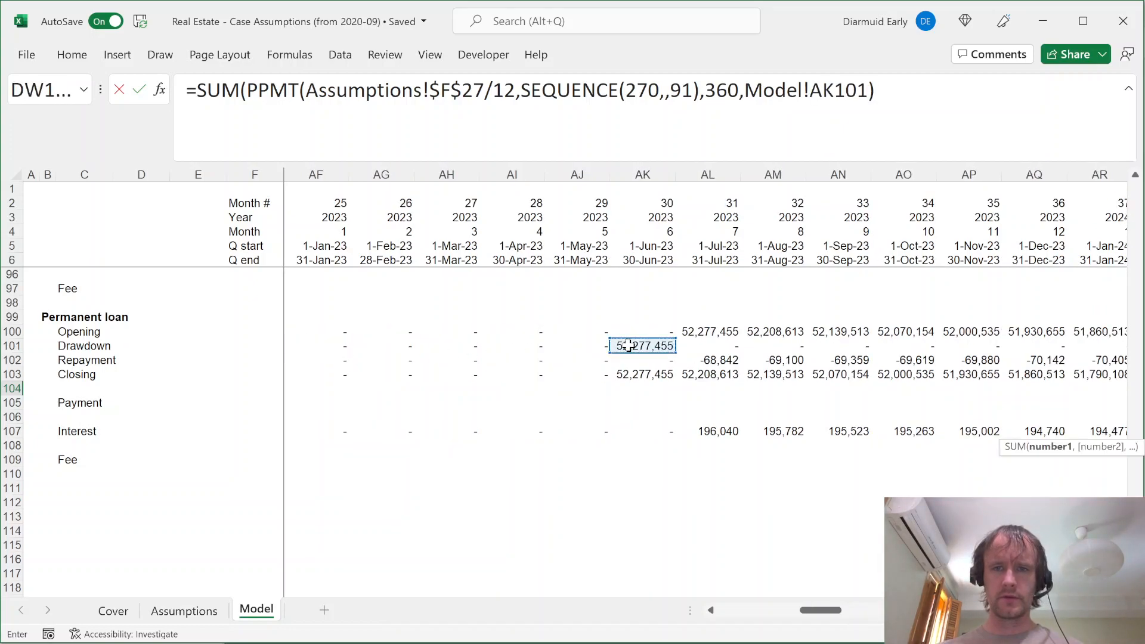
key(Return)
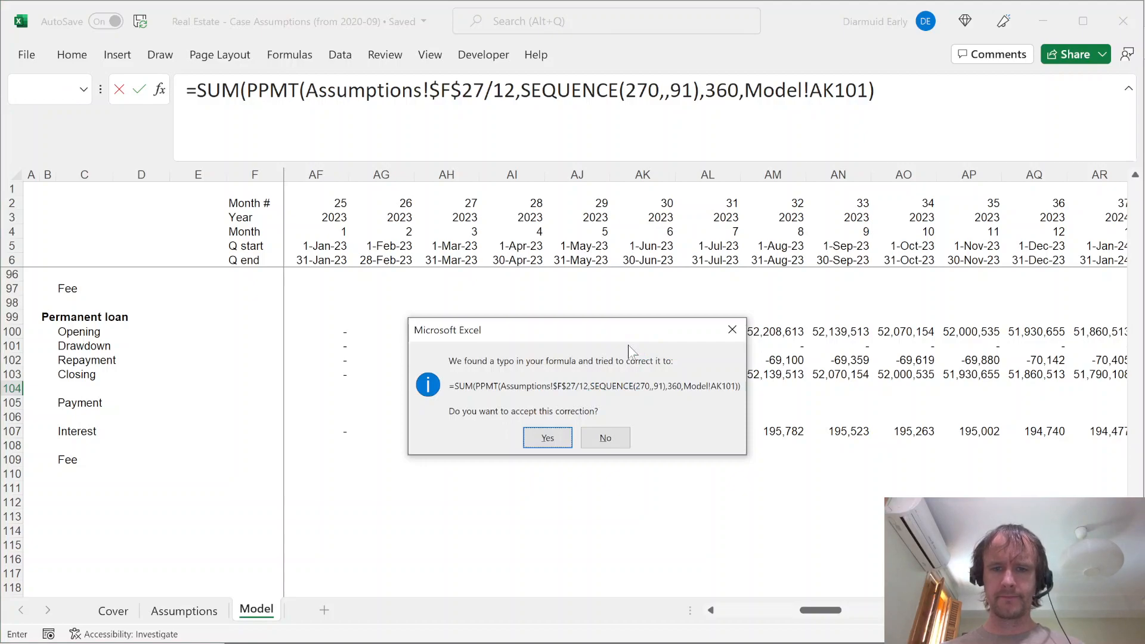
key(Return)
Match DW104's number format to the Closing balance in DW103 for comparison, and clear the check formula
key(Up)
key(Up)
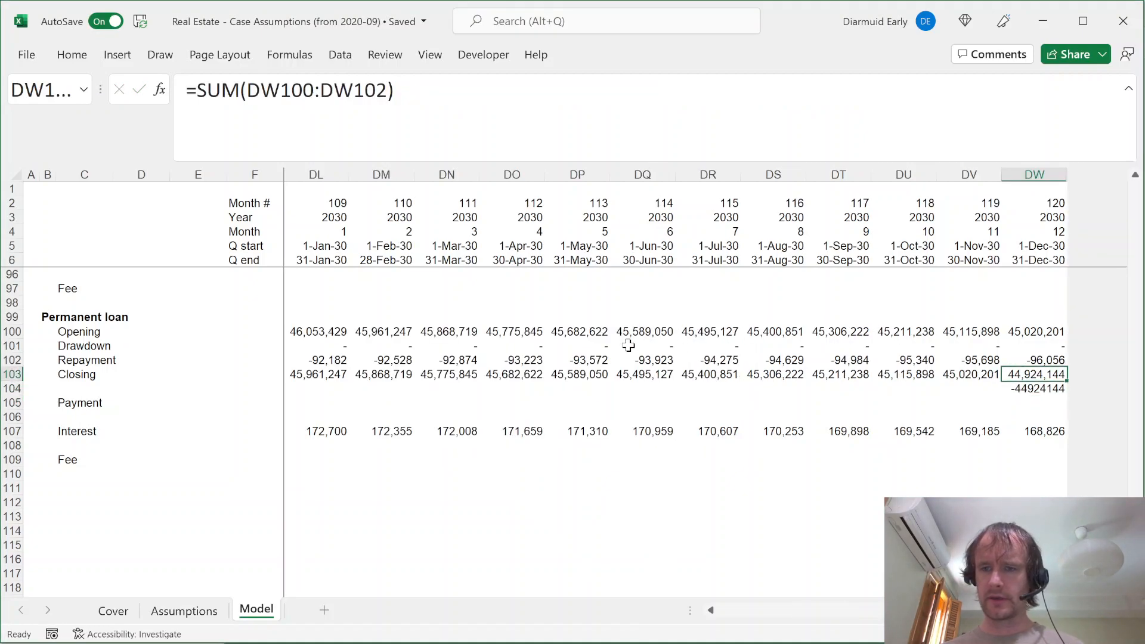
key(ctrl+c)
key(Down)
key(alt+h)
key(v)
key(r)
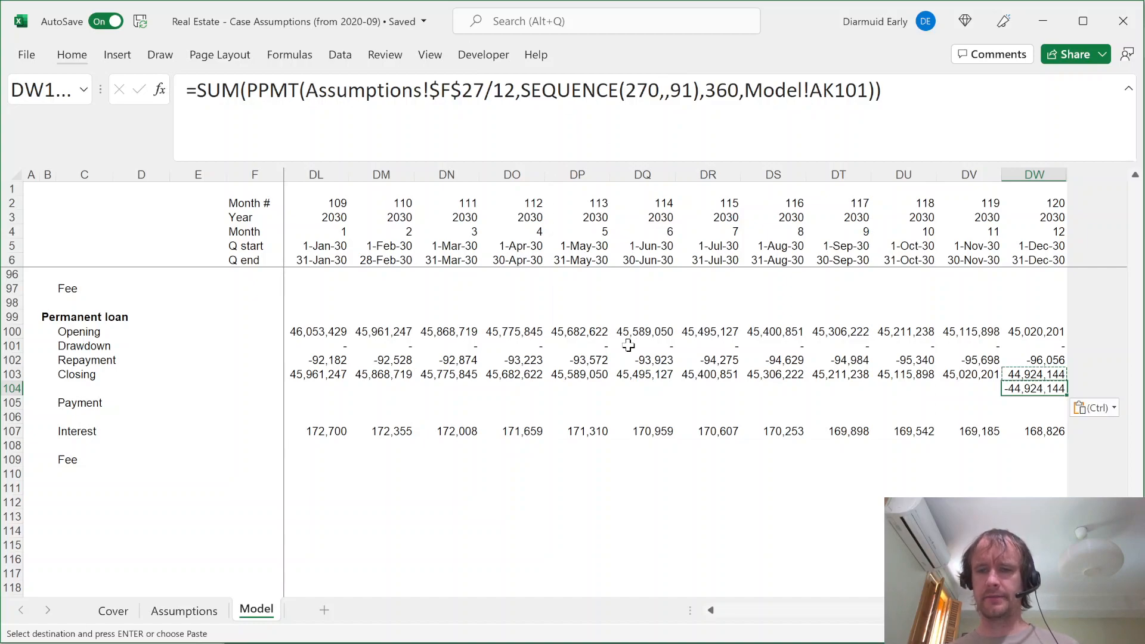
key(Delete)
key(Up)
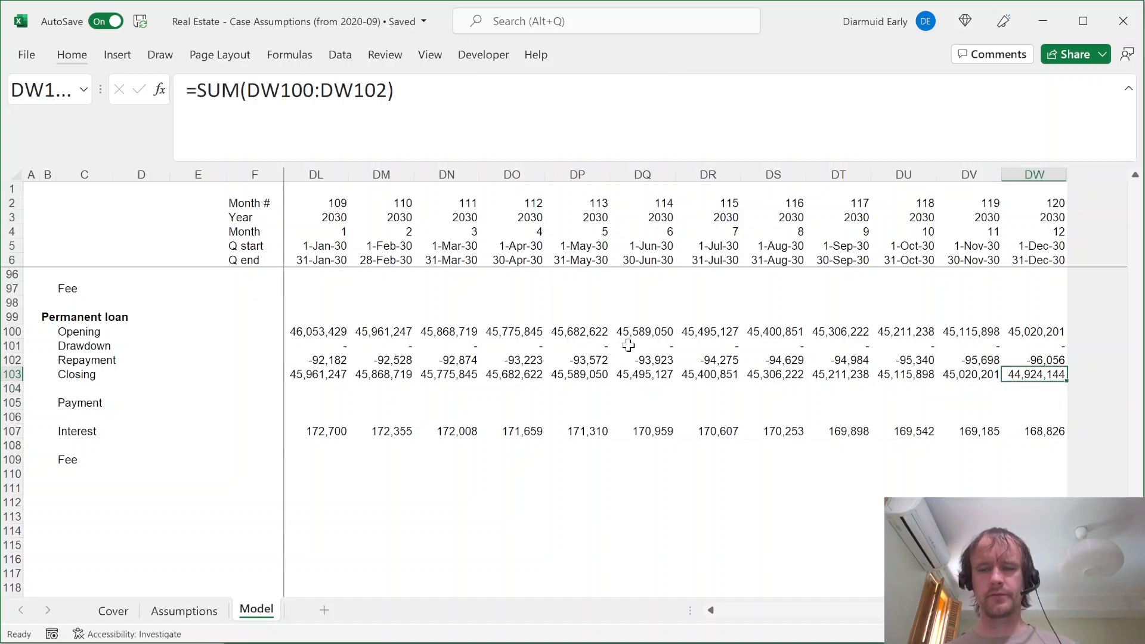
Review the permanent loan's Interest formulas along row 107 from column G onwards
key(ctrl+Left)
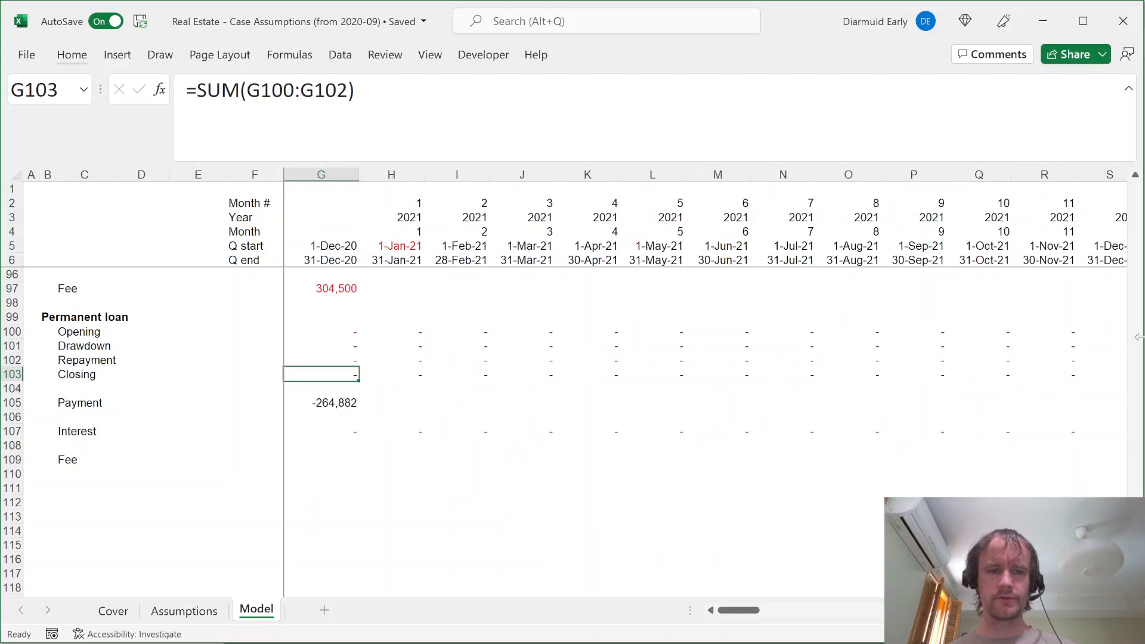
key(Down)
key(Down)
key(Down)
key(Down)
key(Right)
key(Right)
key(Right)
key(Right)
key(Right)
key(Right)
key(Right)
key(Right)
key(Right)
key(Right)
key(Right)
key(Right)
key(Right)
key(Right)
key(Right)
key(Right)
key(Right)
key(Right)
key(Right)
key(Right)
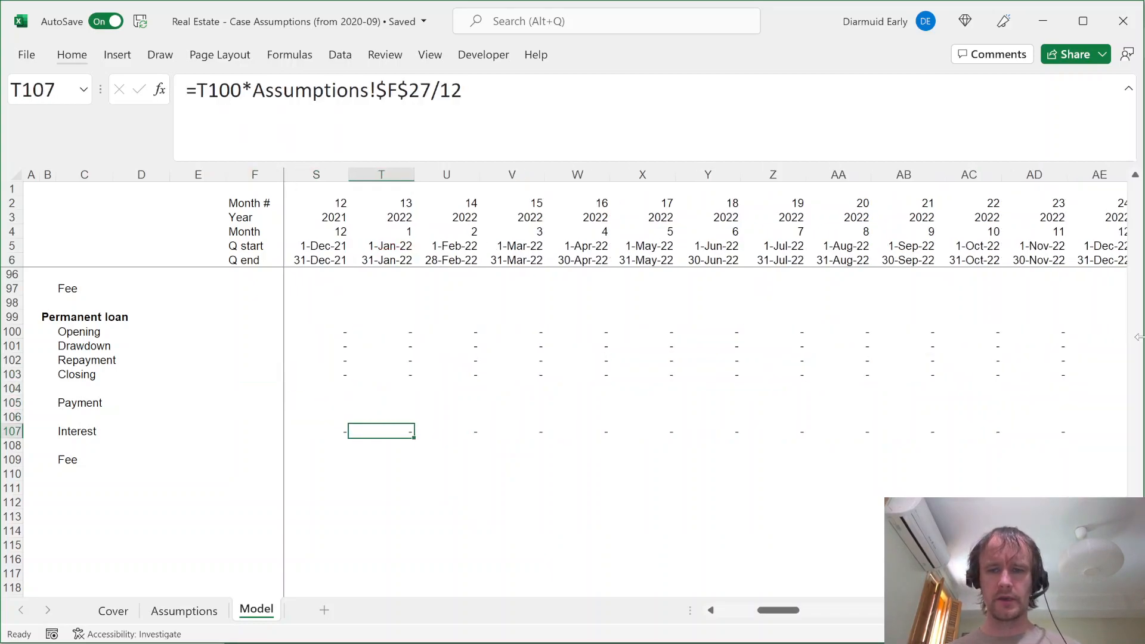
Start the permanent loan Fee formula in G109 by summing all drawdowns in G101:DW101
key(ctrl+Left)
key(Left)
key(Right)
key(Down)
key(Down)
text(=sum()
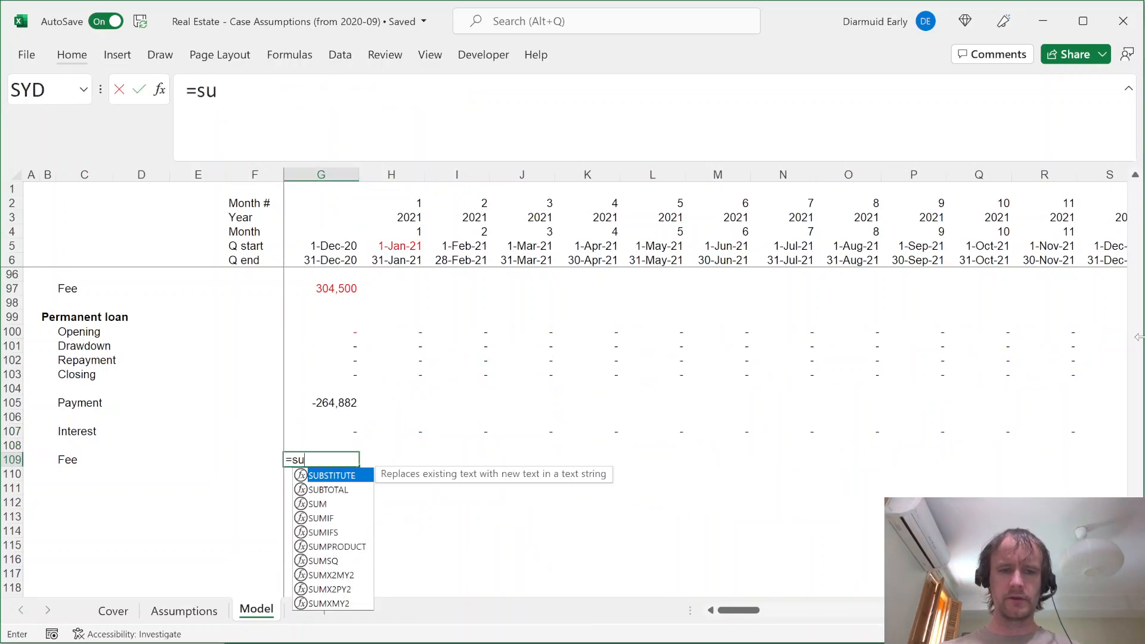
key(Up)
key(Up)
key(Up)
key(Up)
key(Up)
key(Up)
key(Up)
key(Up)
key(ctrl+shift+Right)
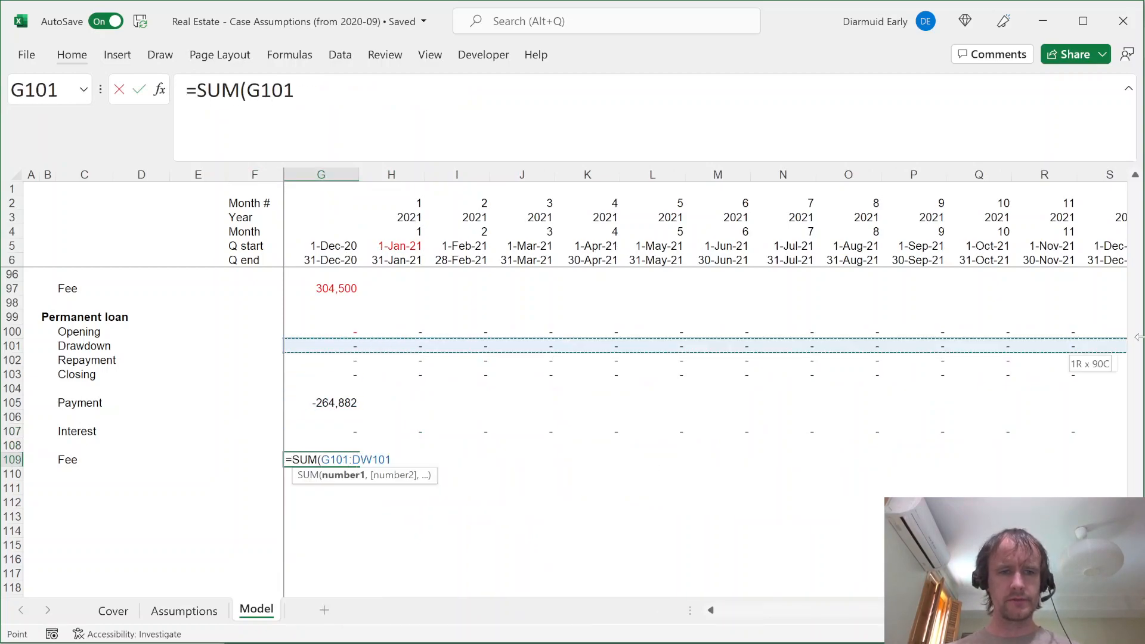
Multiply the summed drawdowns in G109 by the permanent loan's origination fee, using the absolute reference Assumptions!$F$29
text()*)
key(ctrl+Page_Up)
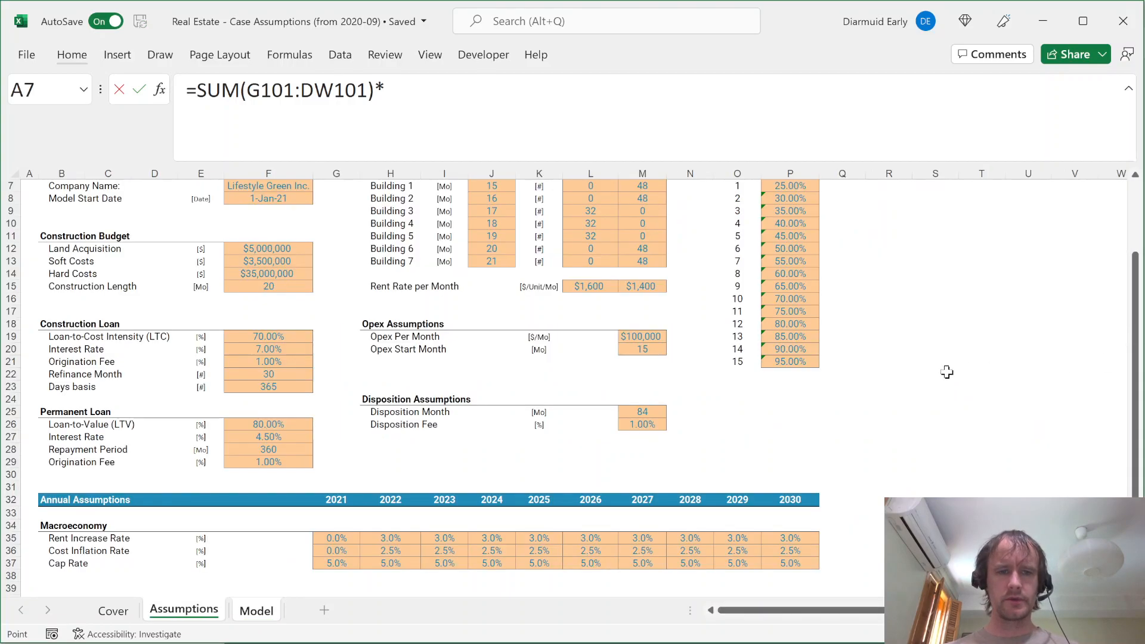
click(267, 463)
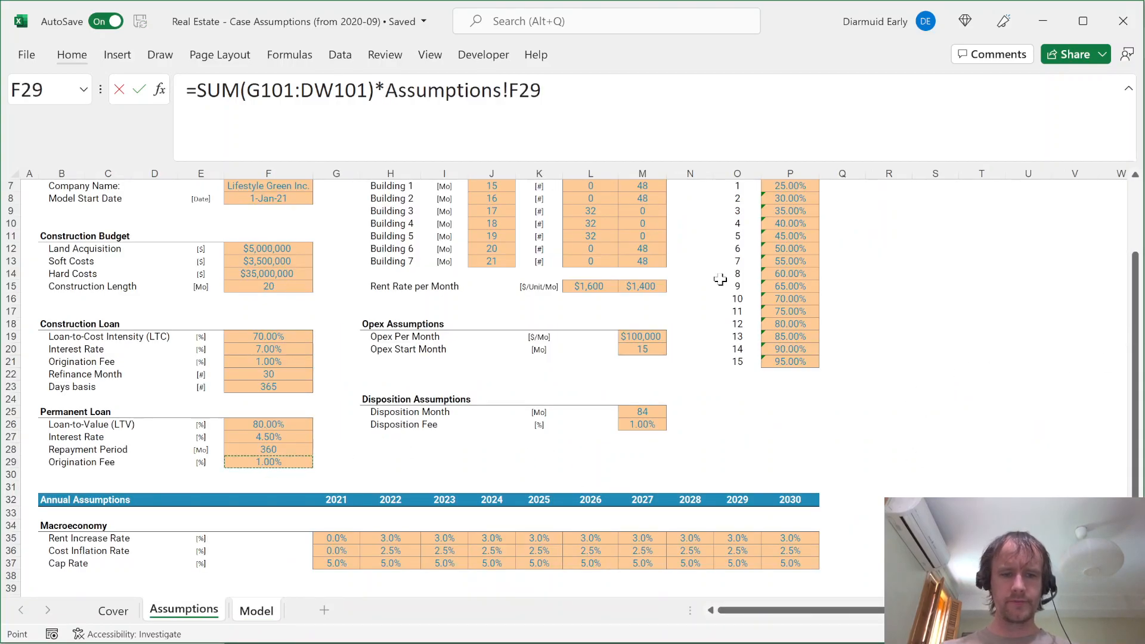
key(F4)
key(Return)
Copy the number format of the Payment cell G105 to the permanent loan Fee in G109
key(Up)
key(Up)
key(Up)
key(Up)
key(Up)
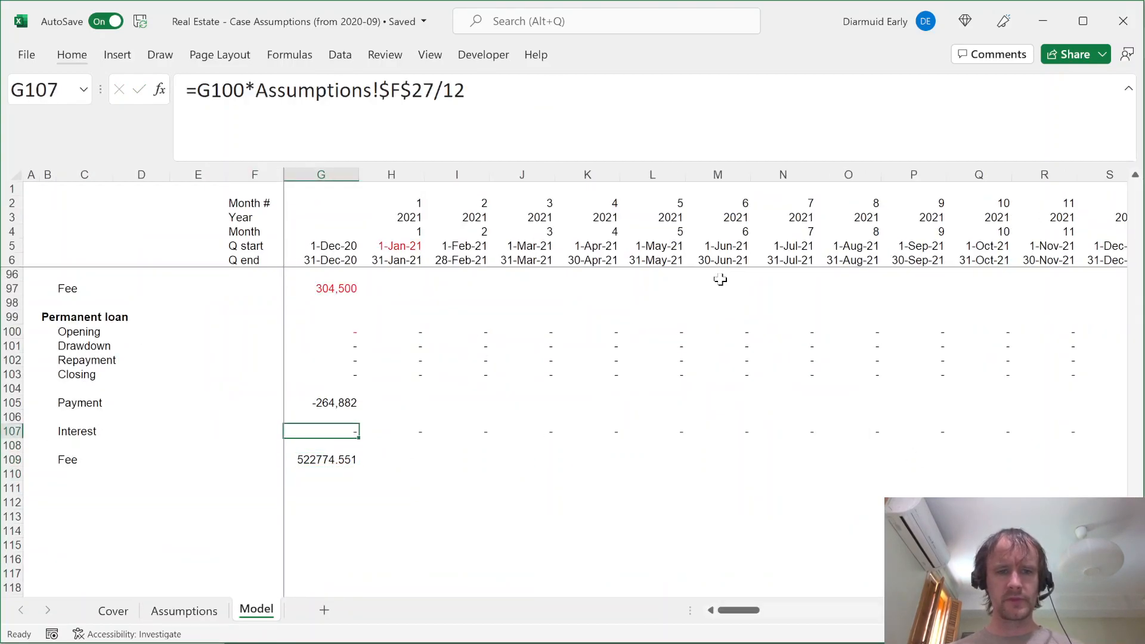
key(ctrl+c)
key(Down)
key(Down)
key(Down)
key(Down)
key(alt)
key(h)
key(v)
key(r)
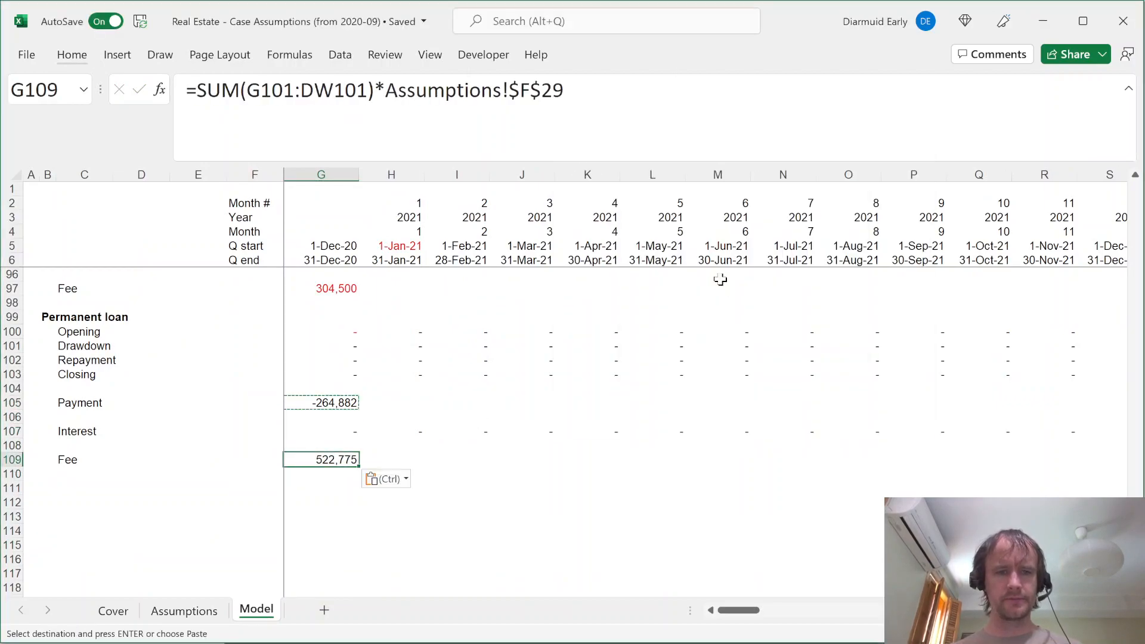
Colour the Payment in G105 and the Fee in G109 with the standard red font
ctrl+click(331, 401)
key(alt+h)
key(f)
key(c)
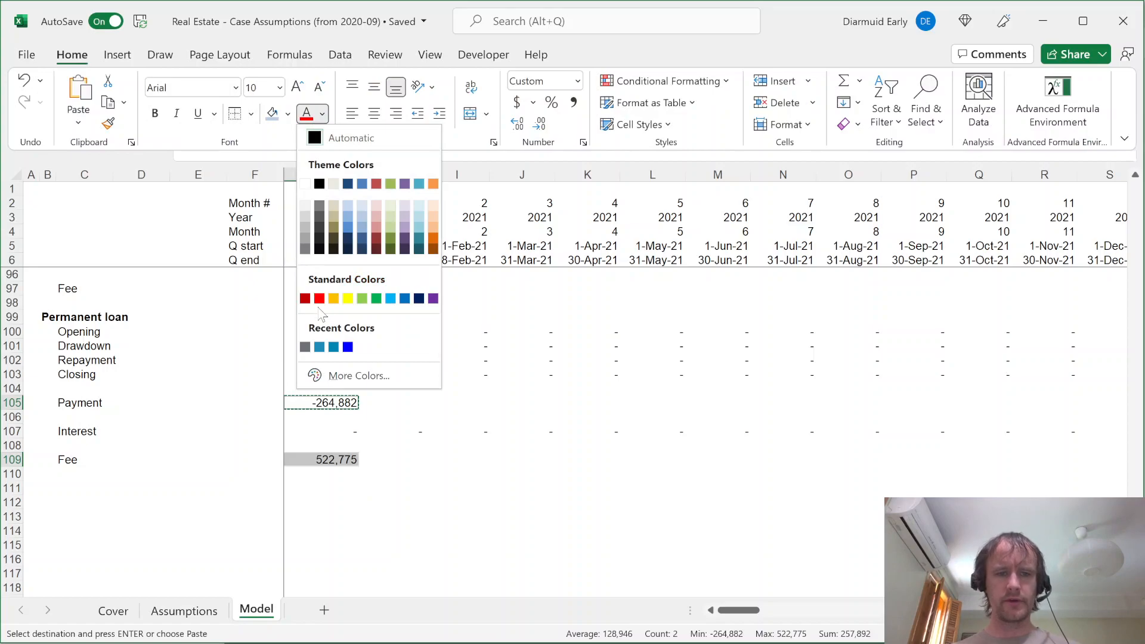
click(319, 298)
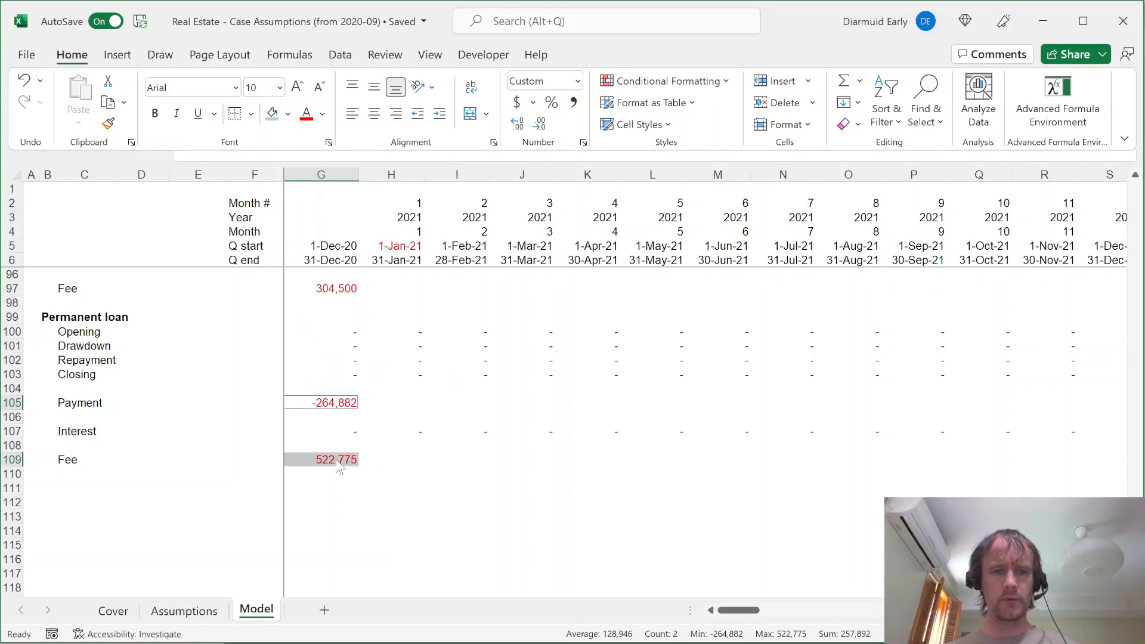
Switch to the Case Materials PDF in the browser and read the valuation, equity and property sale terms
click(324, 459)
key(Left)
key(Left)
key(Left)
key(Left)
key(Left)
key(Left)
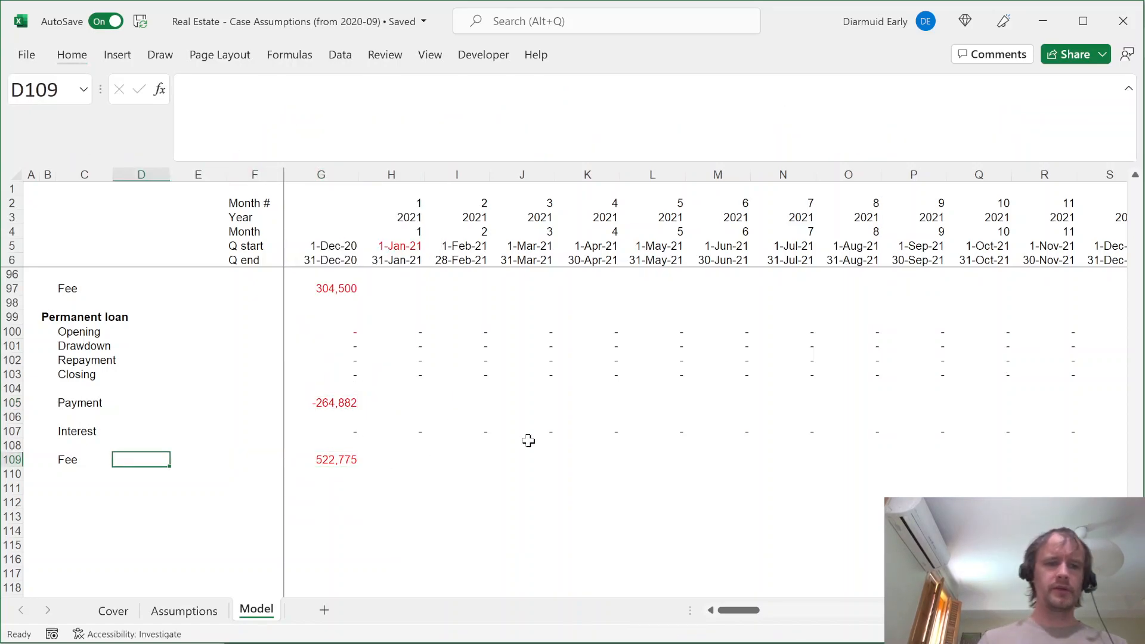
key(Down)
key(Down)
key(alt+Tab)
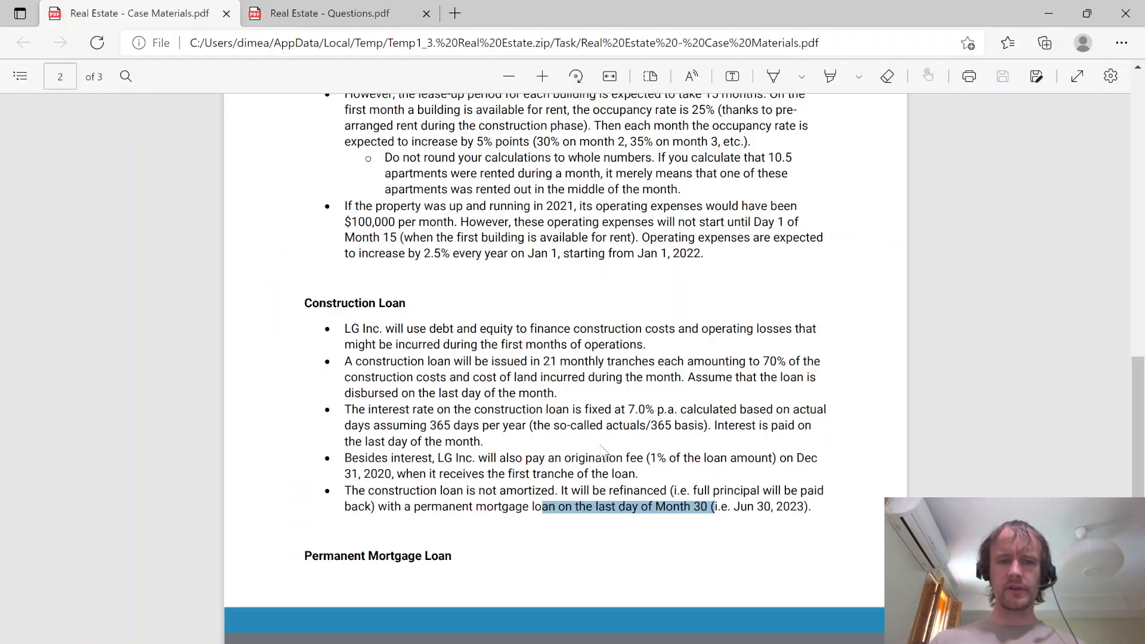
scroll(606, 446, down, 15)
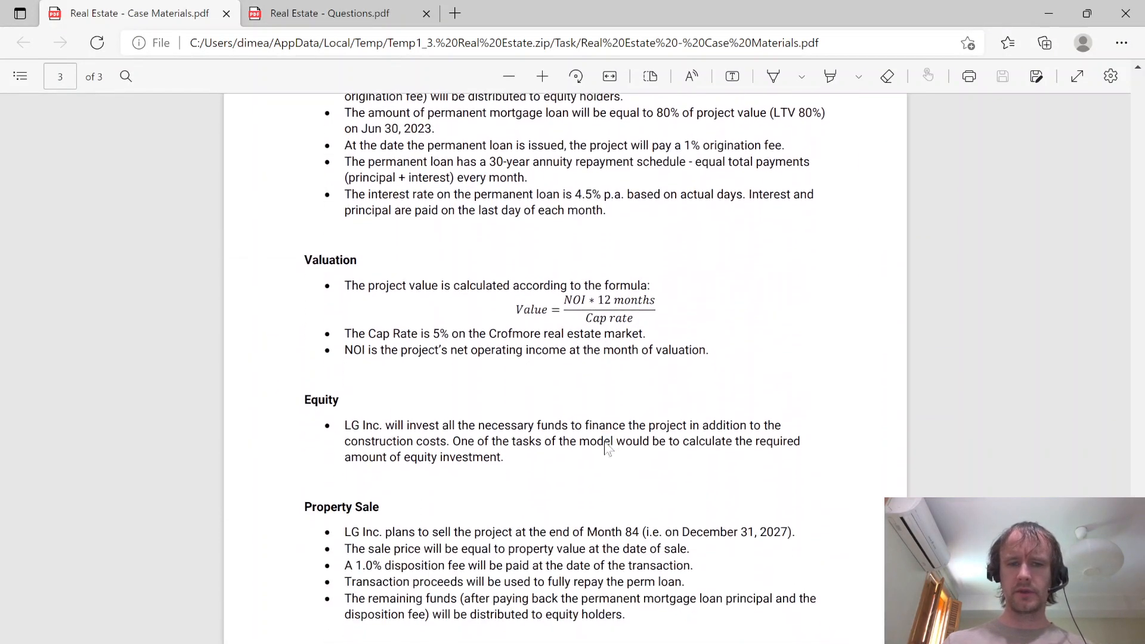
scroll(607, 448, up, 3)
scroll(607, 447, down, 2)
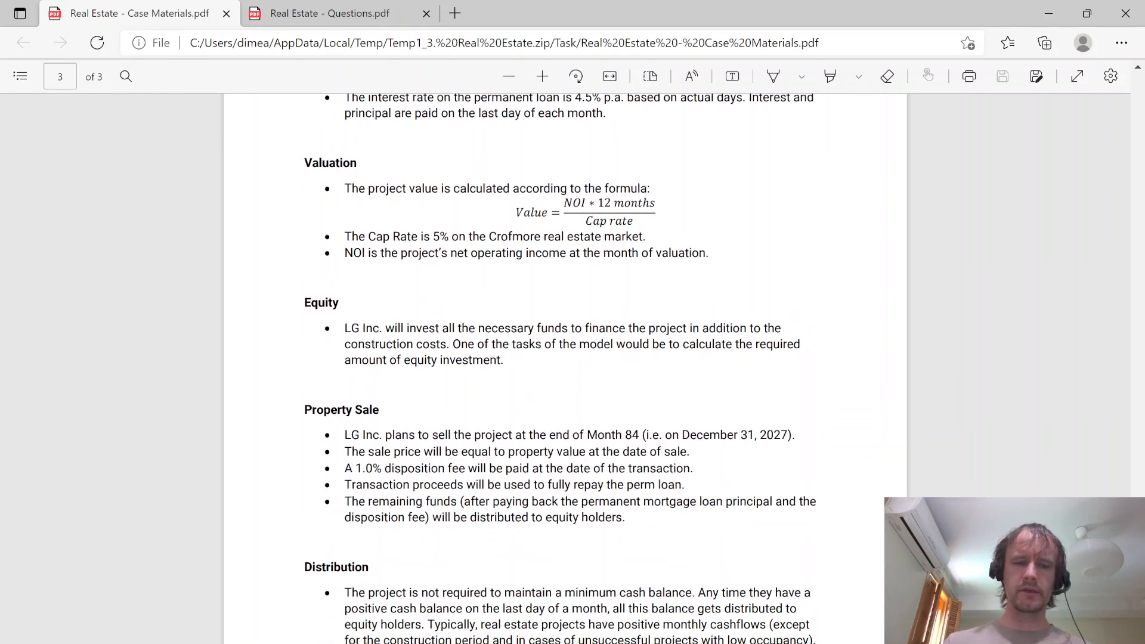
Return to the Excel model and enter the section heading "Equity cash flow" in A111
key(alt+Tab)
text(Equity cash)
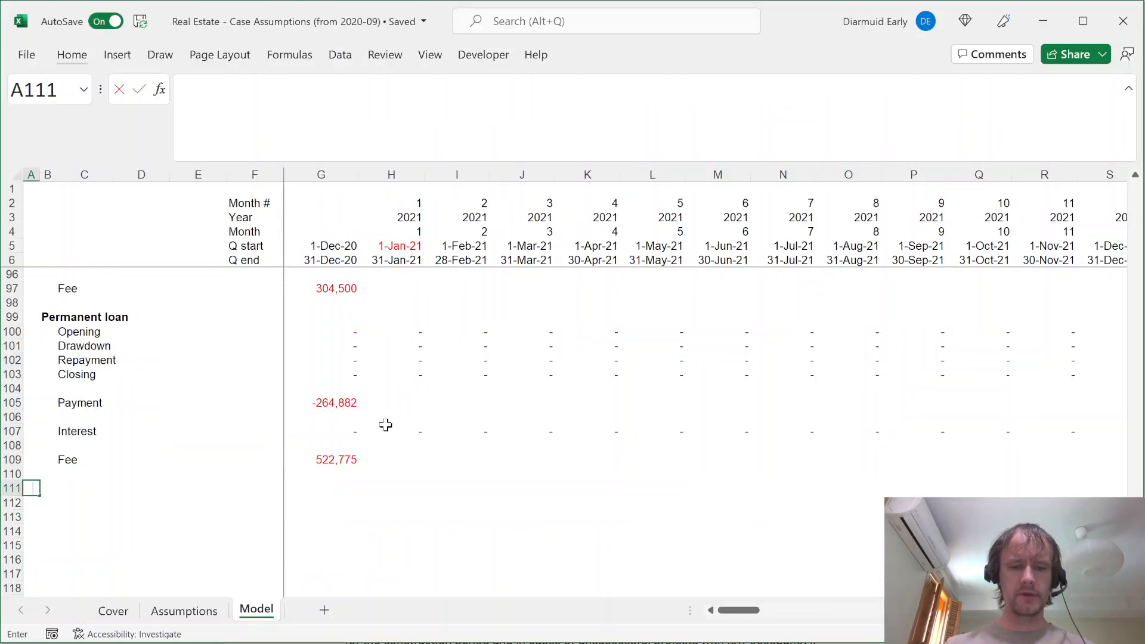
text( flow)
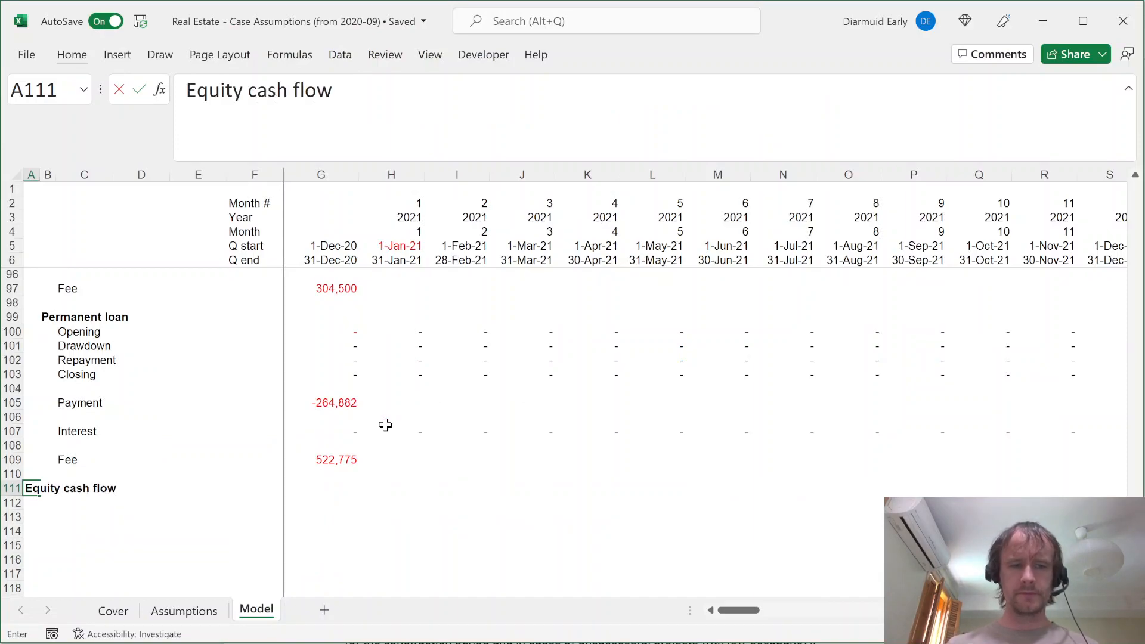
key(Return)
key(Down)
key(Right)
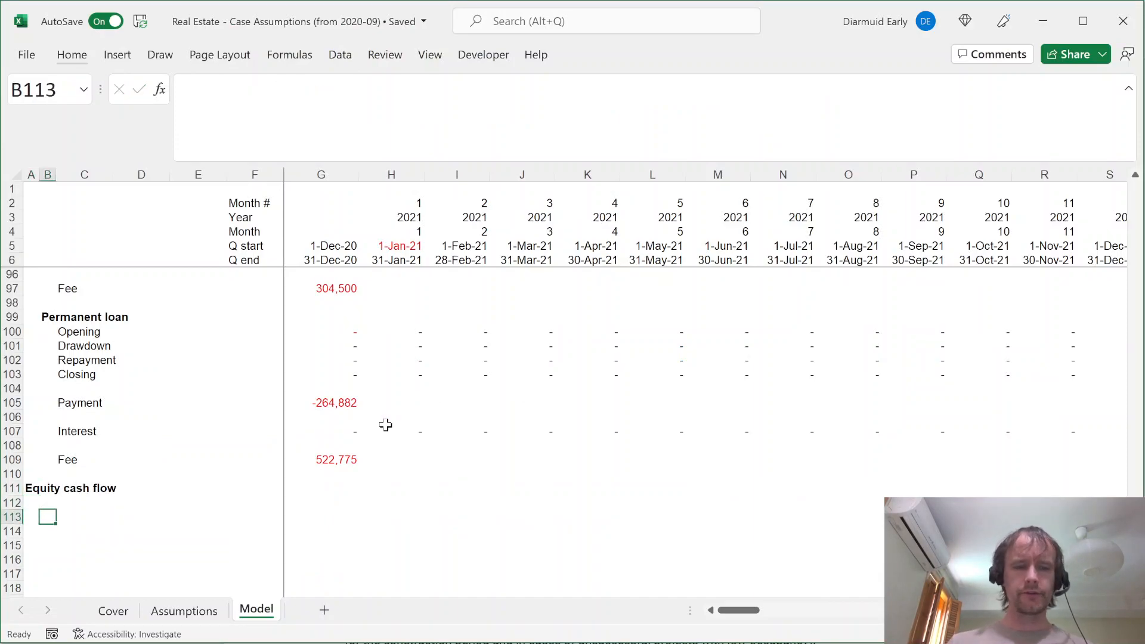
Set the section heading in A111 to "Cash flows"
key(ctrl+Up)
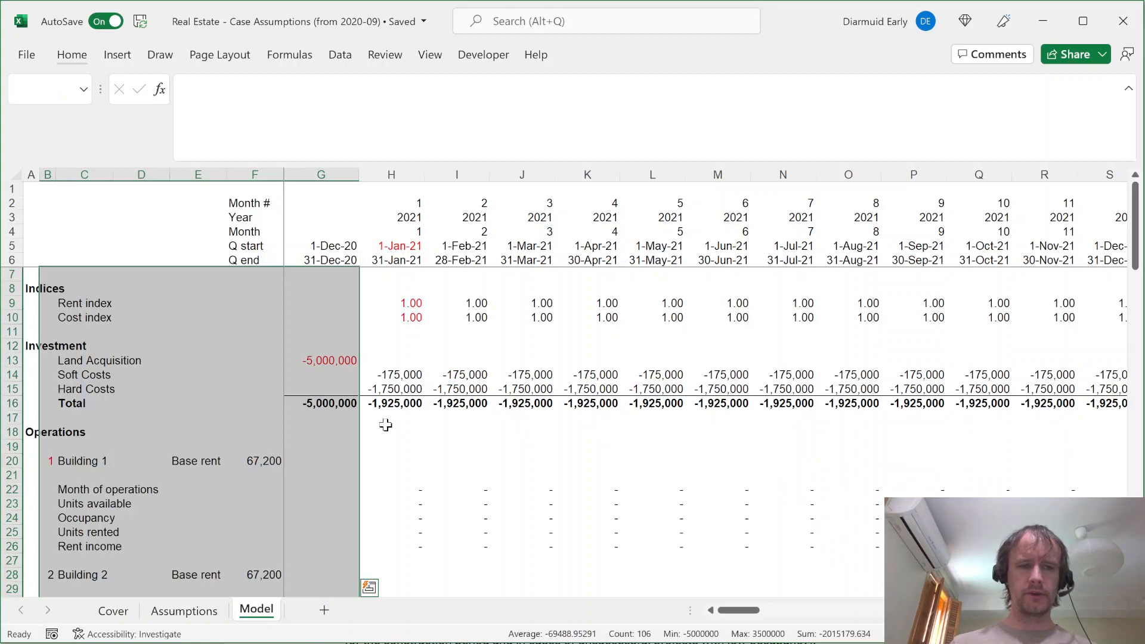
key(ctrl+Down)
key(Up)
key(Up)
key(Left)
text(Cash)
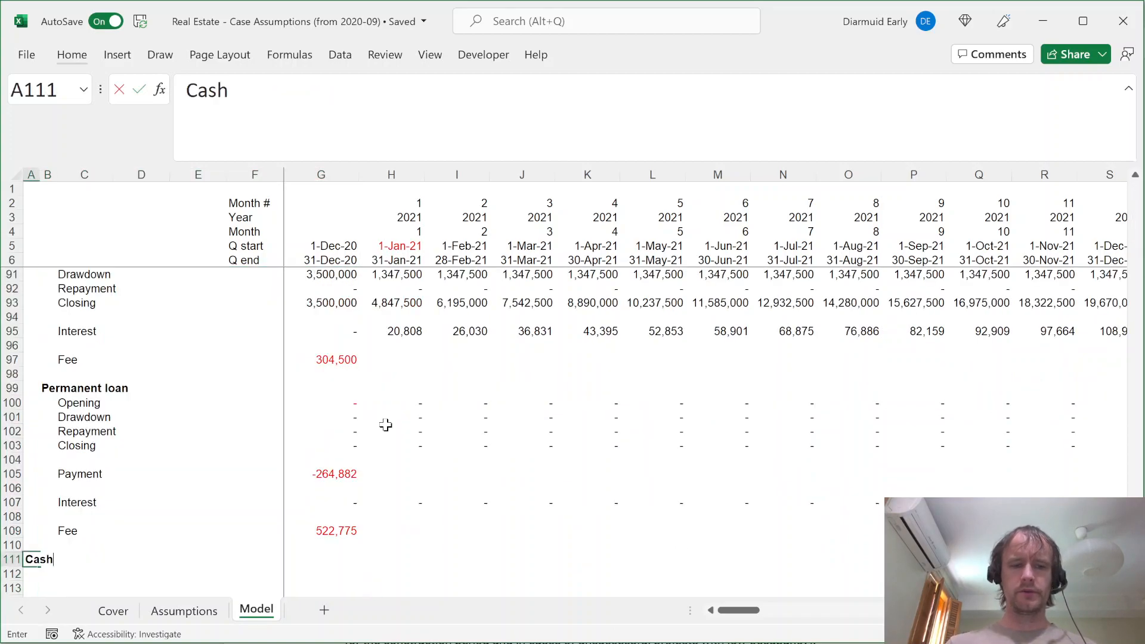
text( flows)
key(Return)
Add the row label "Investmet" in C113 under the Cash flows heading
key(Up)
key(Right)
key(Down)
key(Down)
key(Right)
key(Left)
key(Up)
key(Down)
key(Right)
text(Investmet)
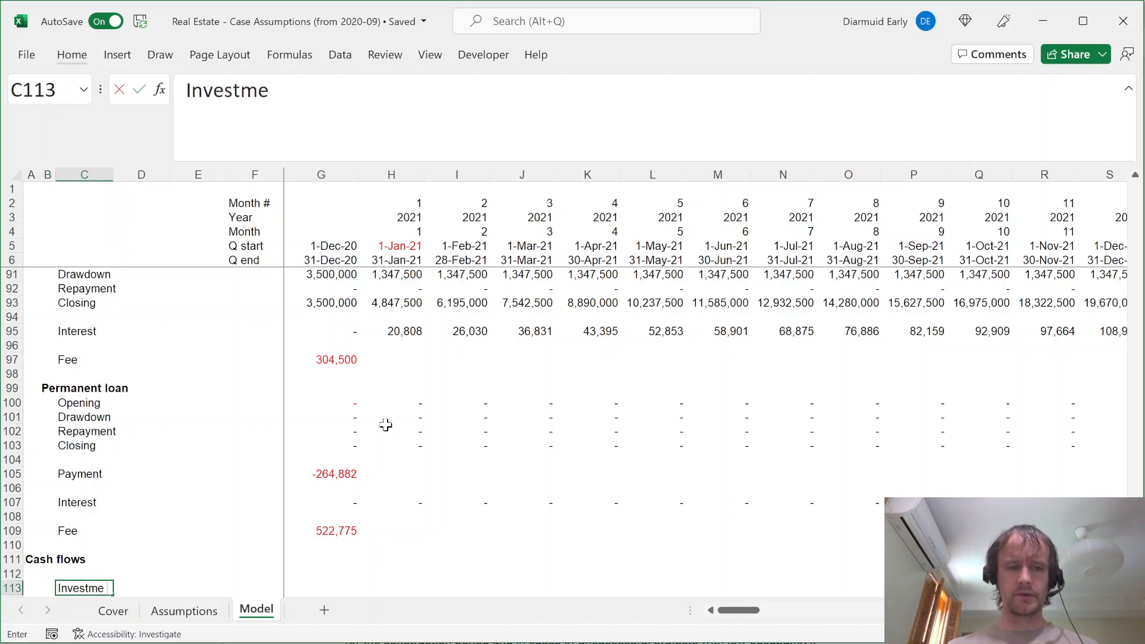
Link the first Investment cash flow cell, G113, to the investment total with the formula =G16
key(Right)
key(Right)
key(Right)
key(Right)
text(=)
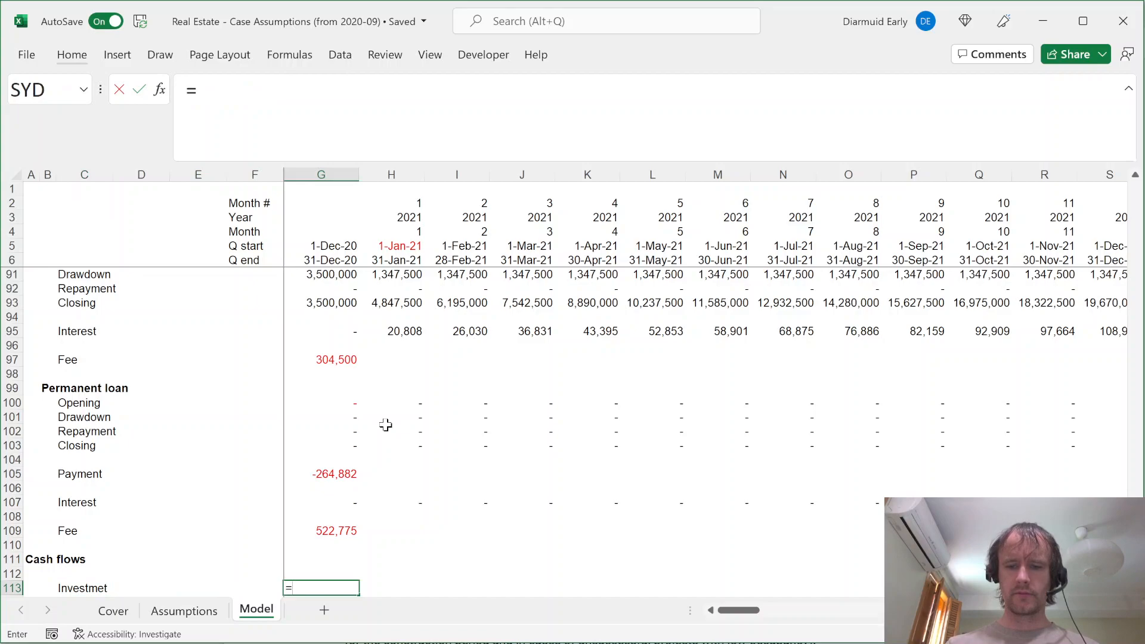
key(ctrl+Home)
key(Down)
key(Down)
key(Down)
key(Down)
key(Down)
key(Down)
key(Down)
key(Down)
key(Down)
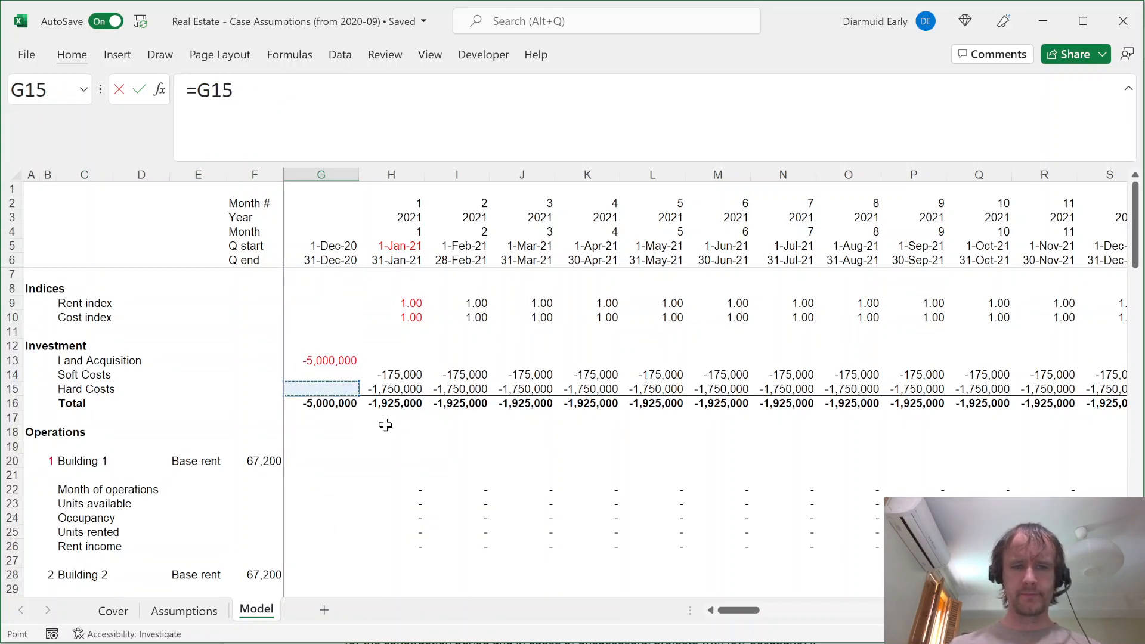
key(Return)
Fill the G113 investment formula right across all monthly columns through December 2030
key(Up)
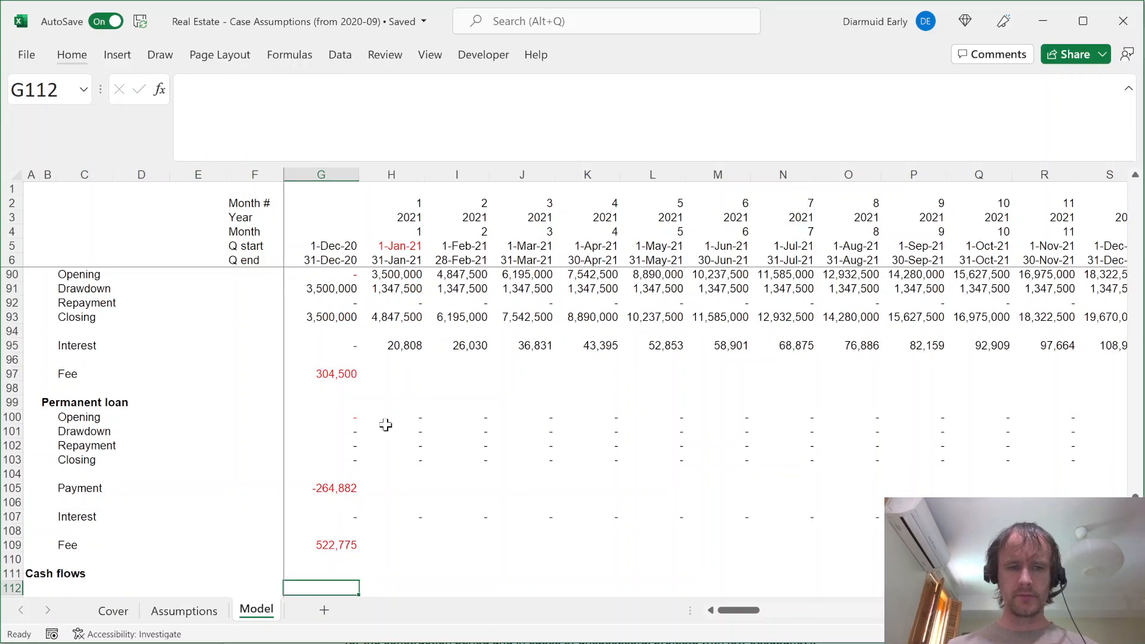
key(Down)
key(ctrl+shift+Right)
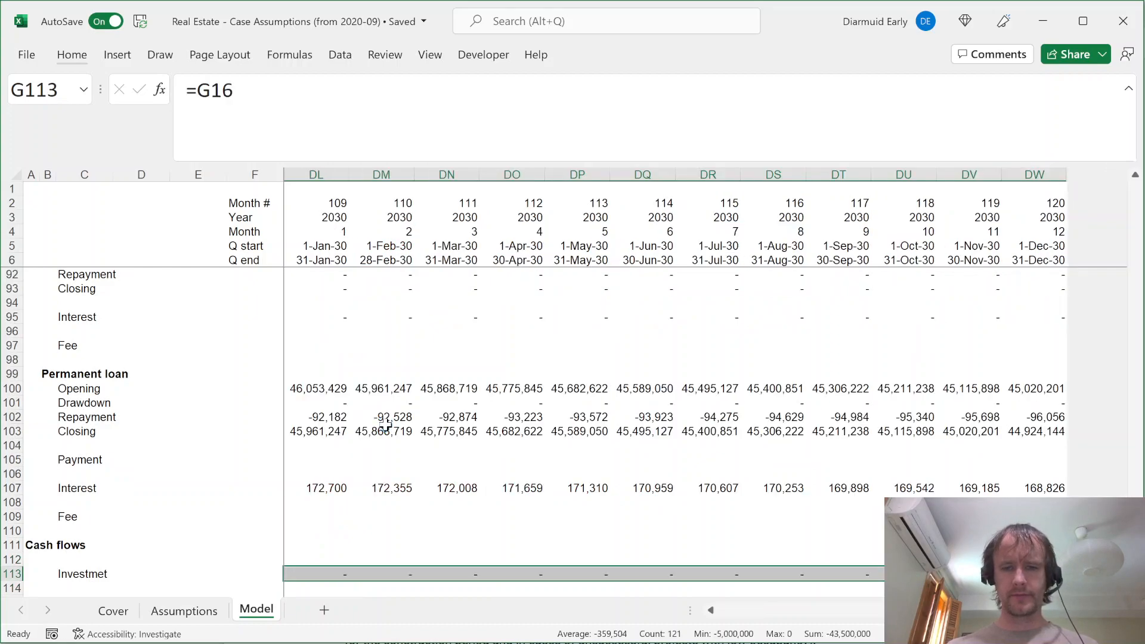
key(ctrl+r)
Review the monthly values along the investment cash flow row
key(Home)
key(Right)
key(Right)
key(Right)
key(Right)
key(Right)
key(Right)
key(Right)
key(Right)
key(Right)
key(Right)
key(Right)
key(Right)
key(Right)
key(Right)
key(Right)
key(Right)
key(Right)
key(Right)
key(Right)
key(Right)
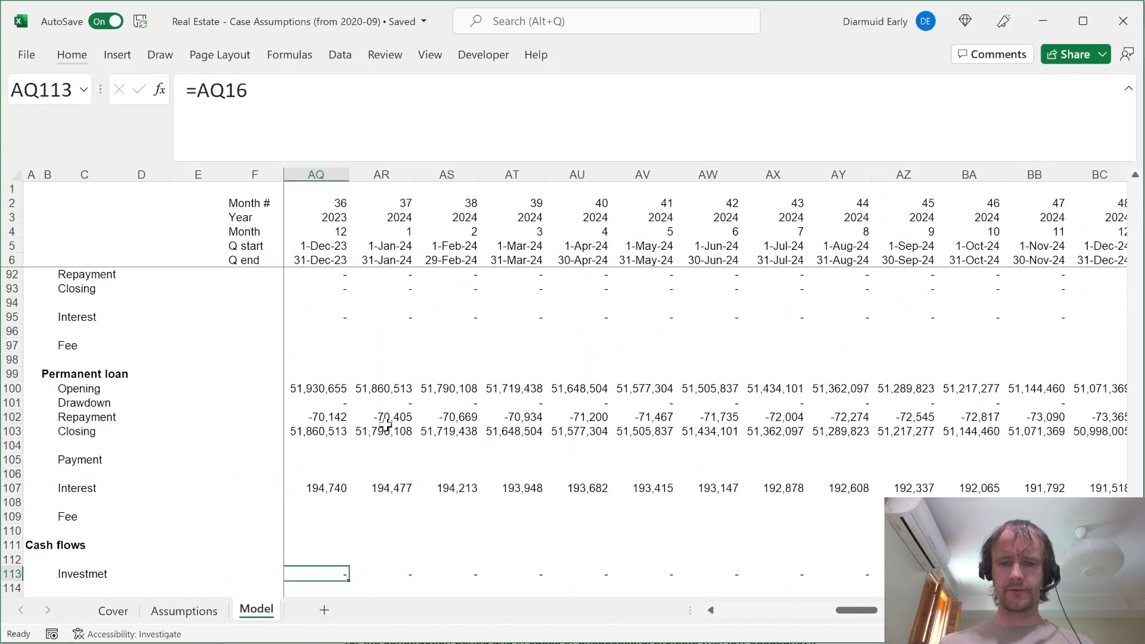
Correct the spelling of the row label in C113 to "Investment"
key(ctrl+Left)
key(ctrl+Left)
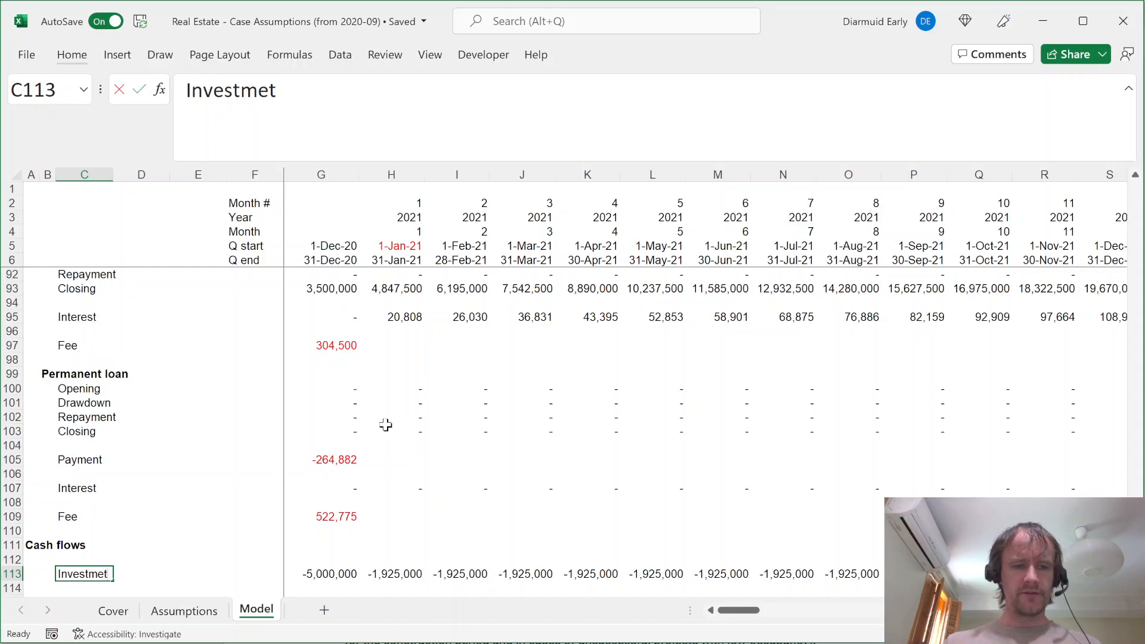
key(BackSpace)
text(nt)
key(Return)
Add the row label "NOI" in C115 and link G115 to the operations NOI with =G83
key(Return)
text(NO)
key(Right)
key(Right)
key(Right)
key(Right)
text(=)
key(Page_Up)
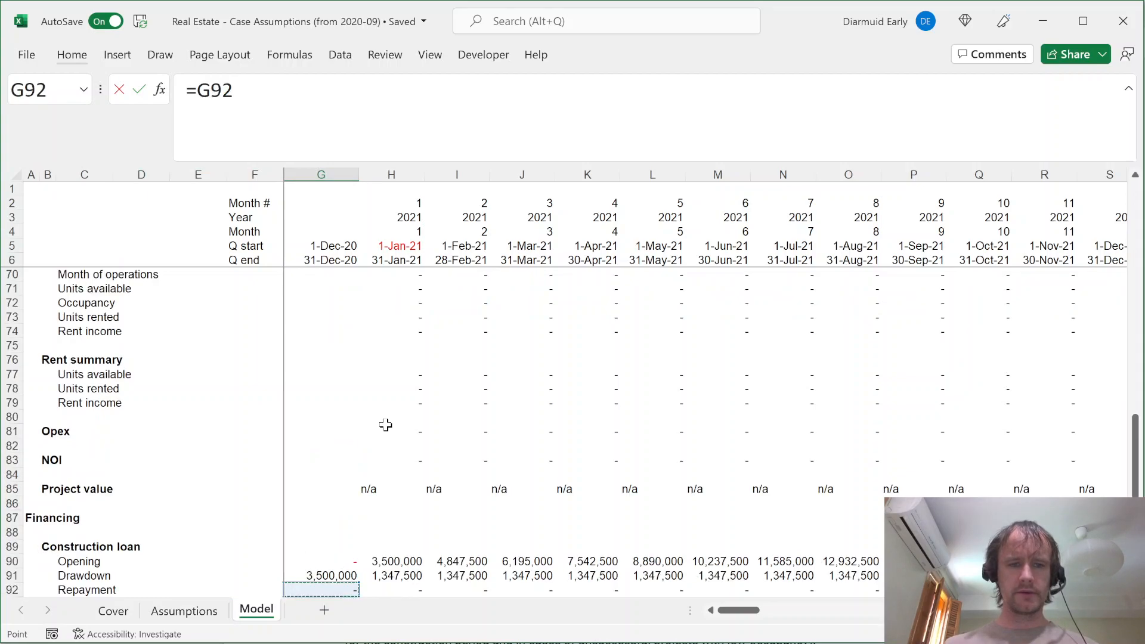
click(331, 461)
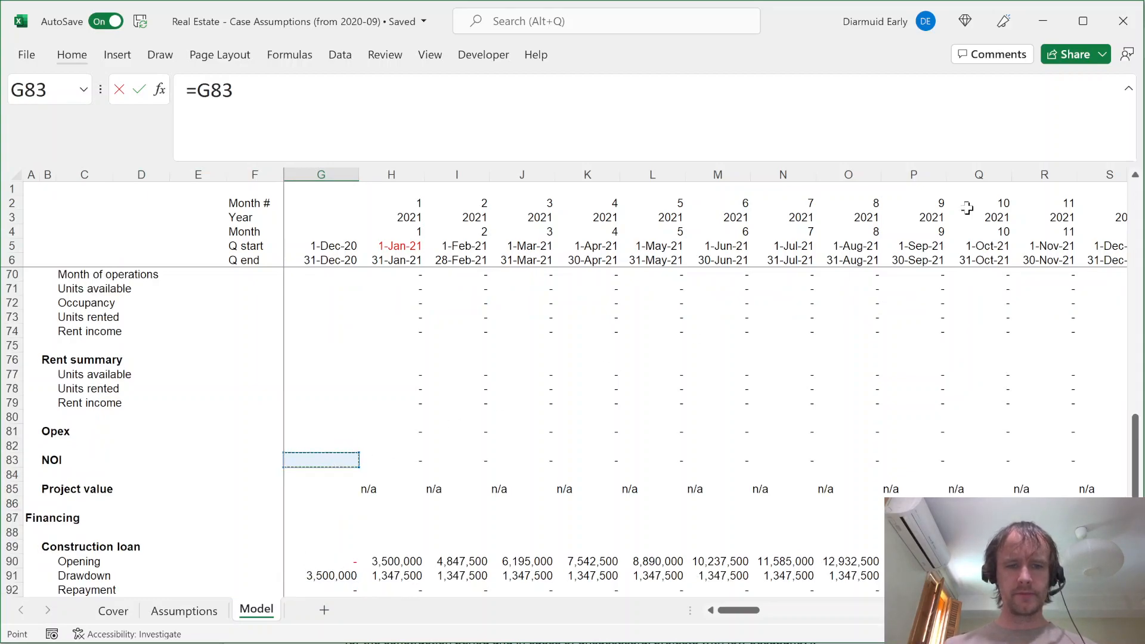
key(Return)
Apply the number format of G113 to G115 and fill the NOI formula right across the monthly columns
key(Up)
key(Up)
key(Up)
key(ctrl+c)
key(Down)
key(Down)
key(ctrl+alt+v)
key(t)
key(Return)
key(ctrl+shift+Right)
key(ctrl+r)
key(ctrl+BackSpace)
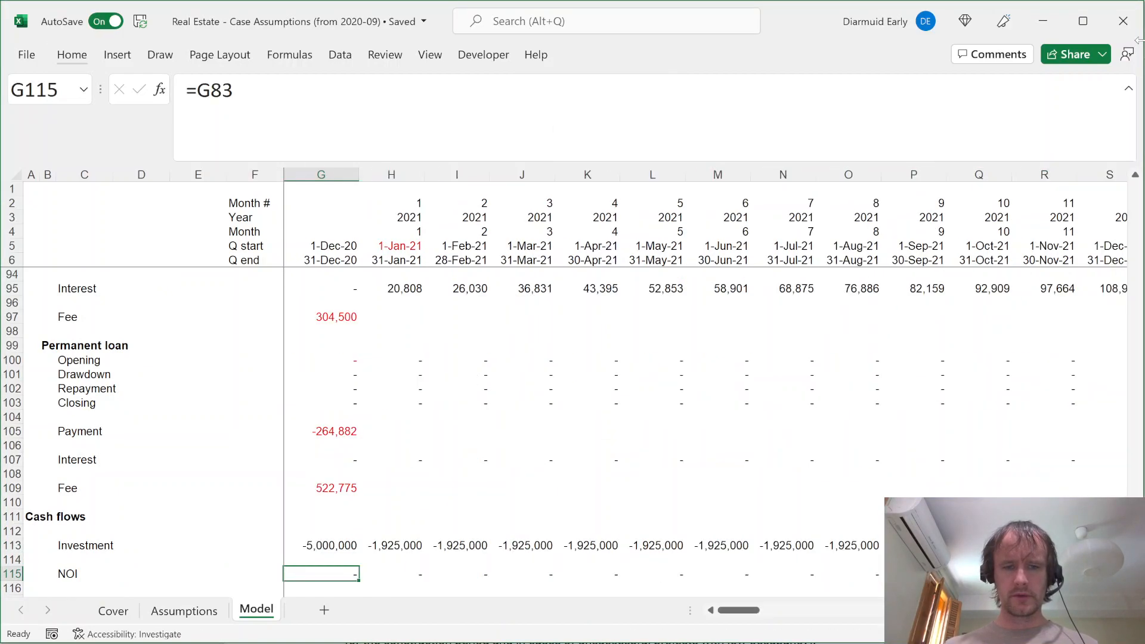
Review the monthly values along the NOI cash flow row
key(Right)
key(Right)
key(Right)
key(Right)
key(Right)
key(Right)
key(Right)
key(Right)
key(Right)
key(Right)
key(Right)
key(Right)
key(Right)
key(Right)
key(Right)
key(Right)
key(Right)
key(Right)
key(Right)
key(Right)
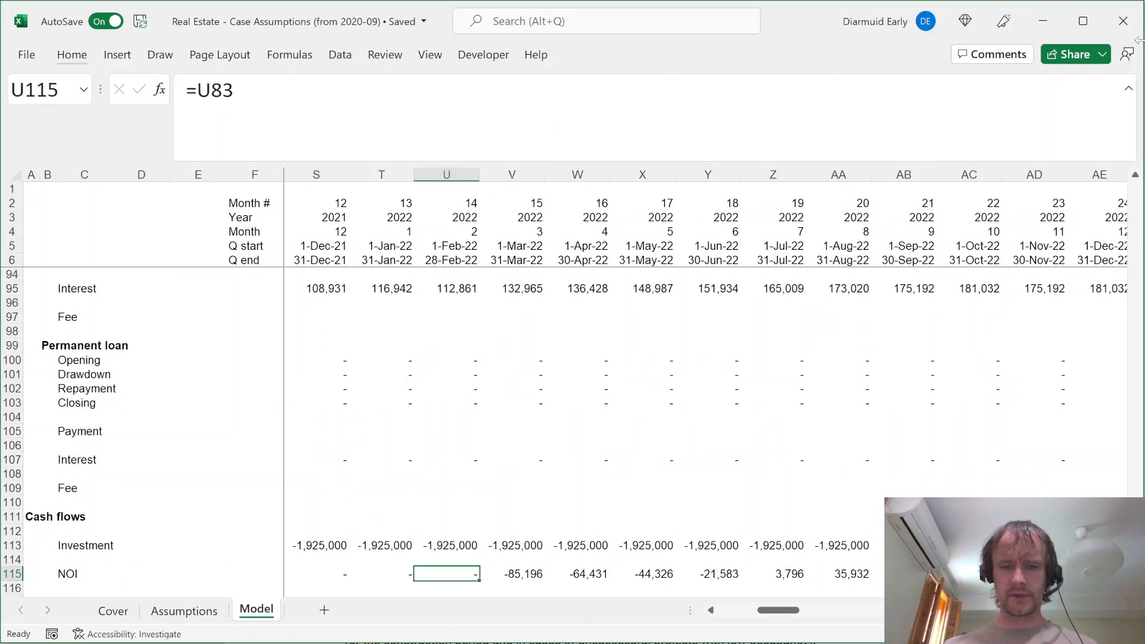
key(Right)
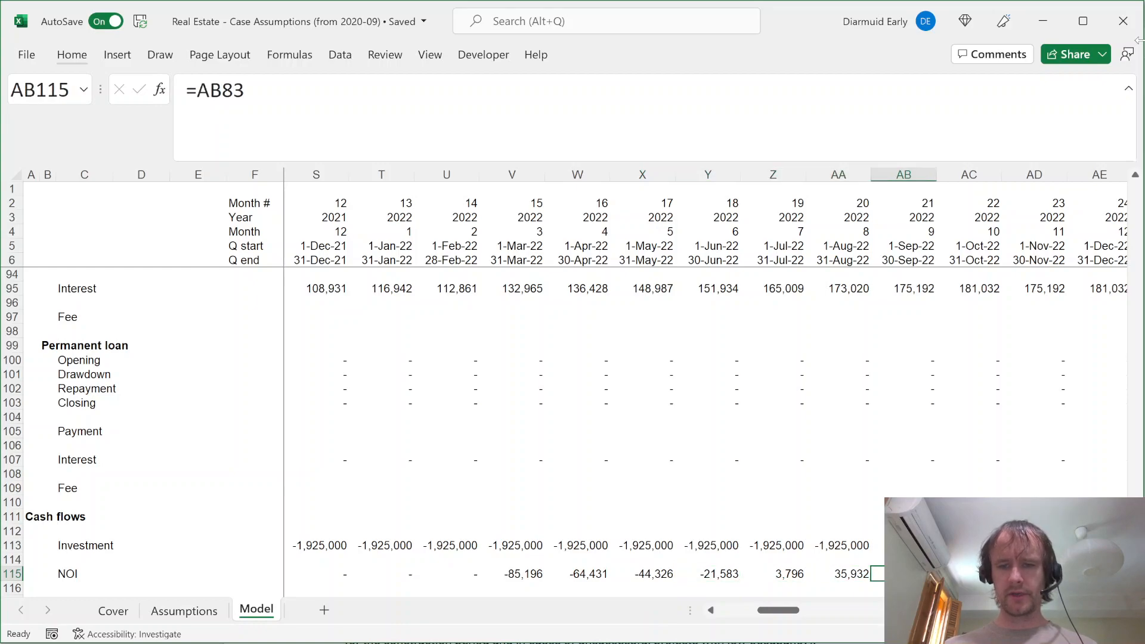
key(ctrl+Right)
key(ctrl+Left)
Enter the subheading "Construction loan" in B117 below the NOI row
key(Left)
key(Down)
key(Left)
key(Left)
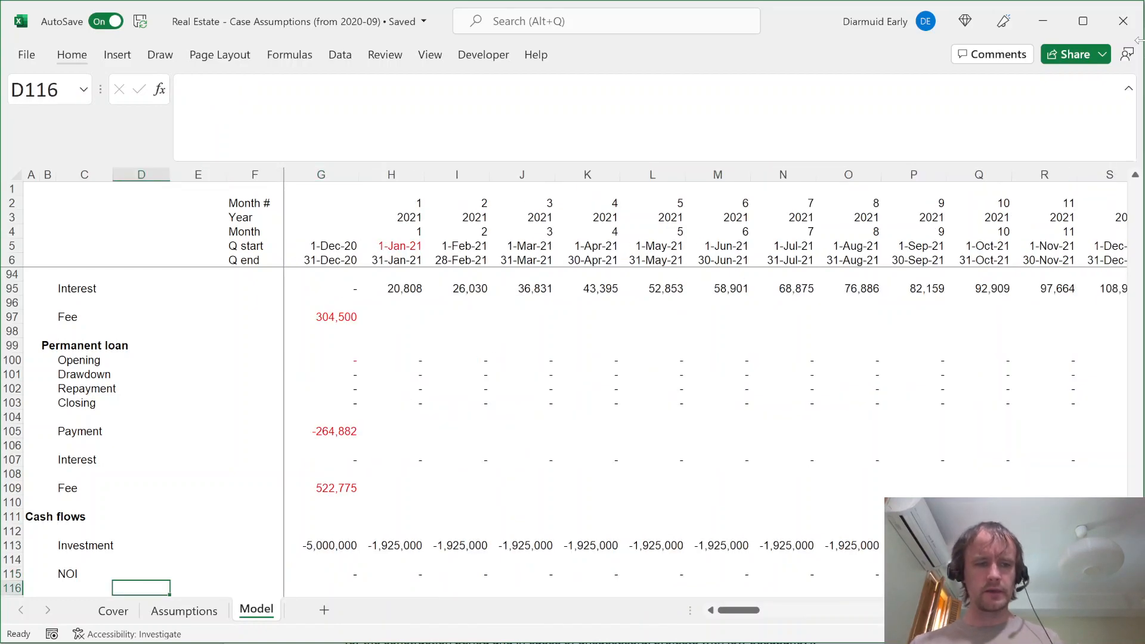
key(Down)
key(Left)
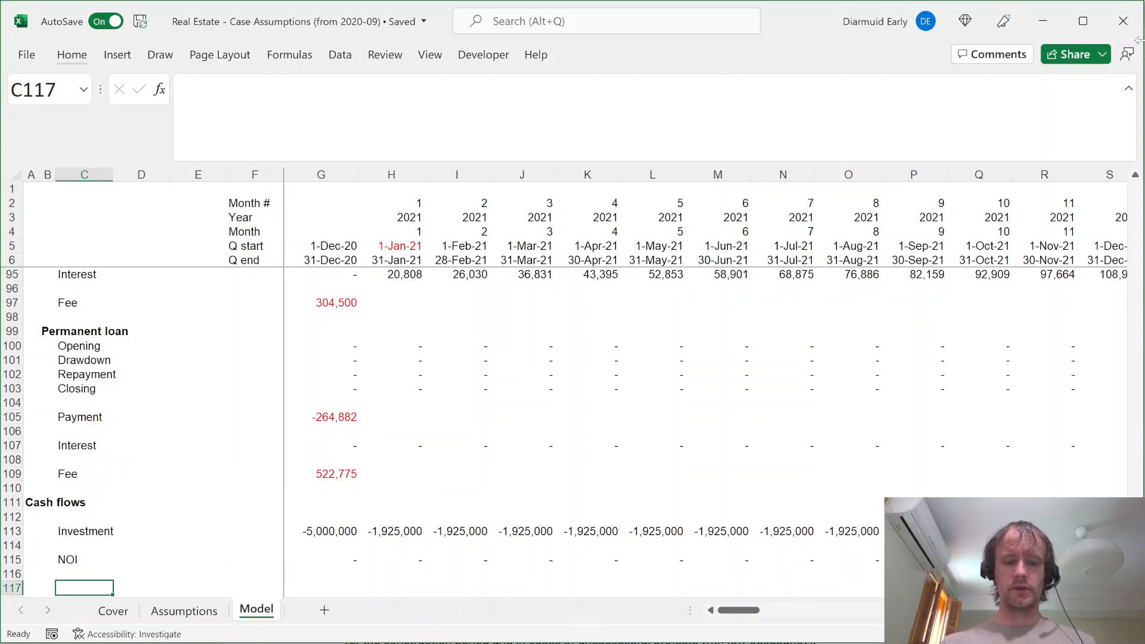
key(Left)
text(Conc)
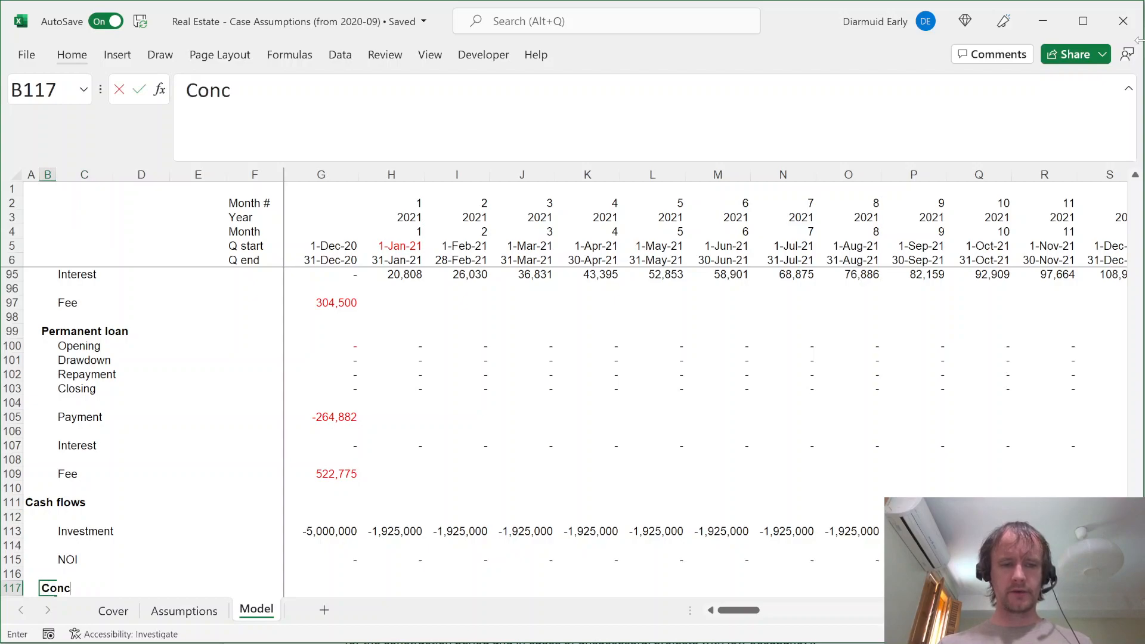
key(BackSpace)
text(struction loan)
key(Return)
key(Right)
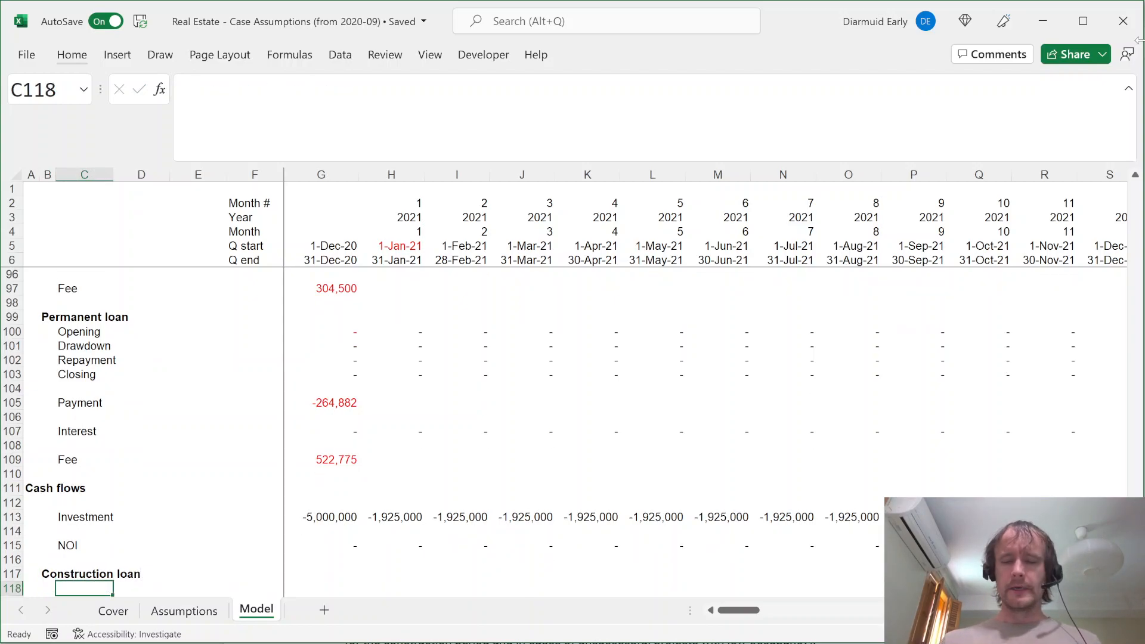
Enter the row labels Drawdown, Repayment, Interest and Fee in C118:C121 under the Construction loan subheading
text(Drawdown)
key(Return)
text(Repamy)
key(BackSpace)
key(BackSpace)
text(yment)
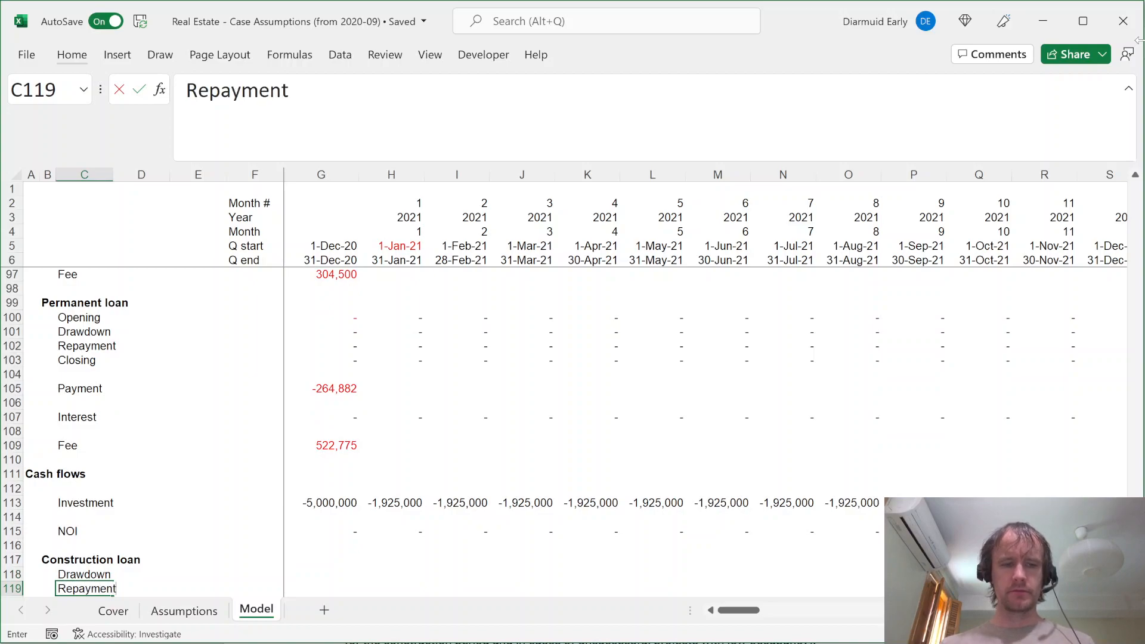
key(Return)
text(Interest)
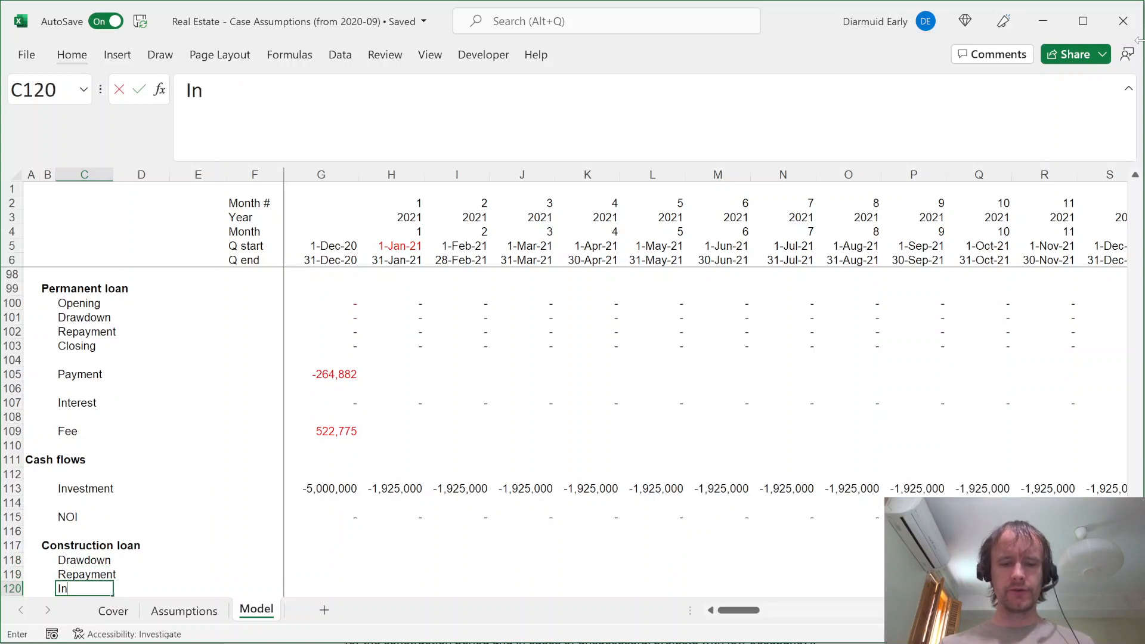
key(Return)
text(Fee)
Link G118 to the construction loan drawdown with =G91 and fill the formula right across the monthly columns
key(Right)
key(Up)
key(Up)
key(Up)
key(Right)
key(Right)
key(Right)
text(=)
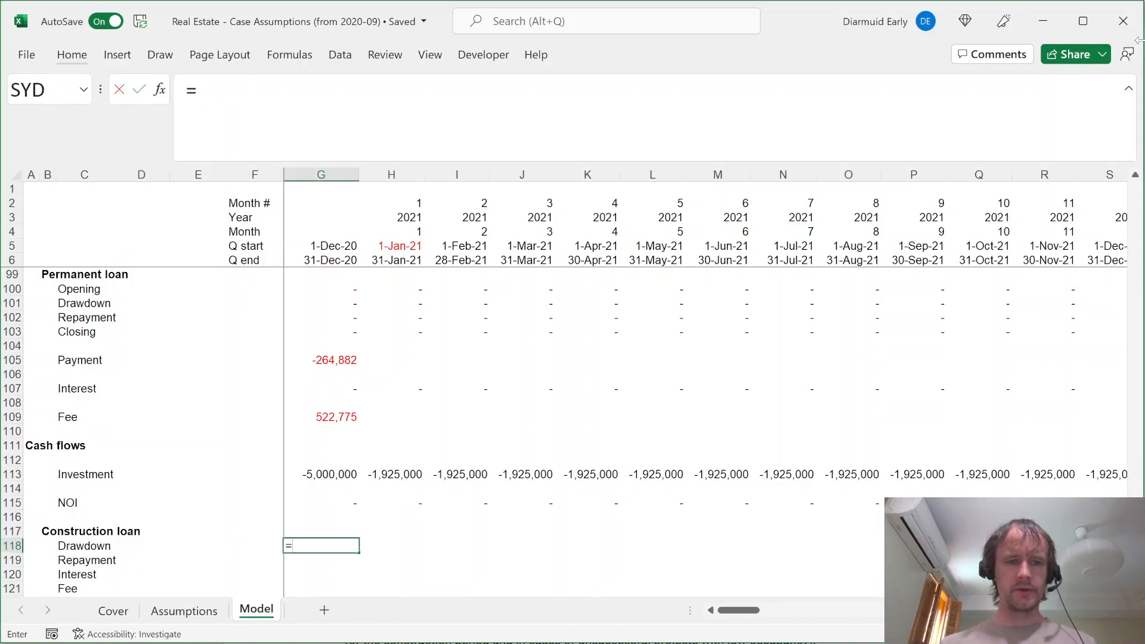
key(Page_Up)
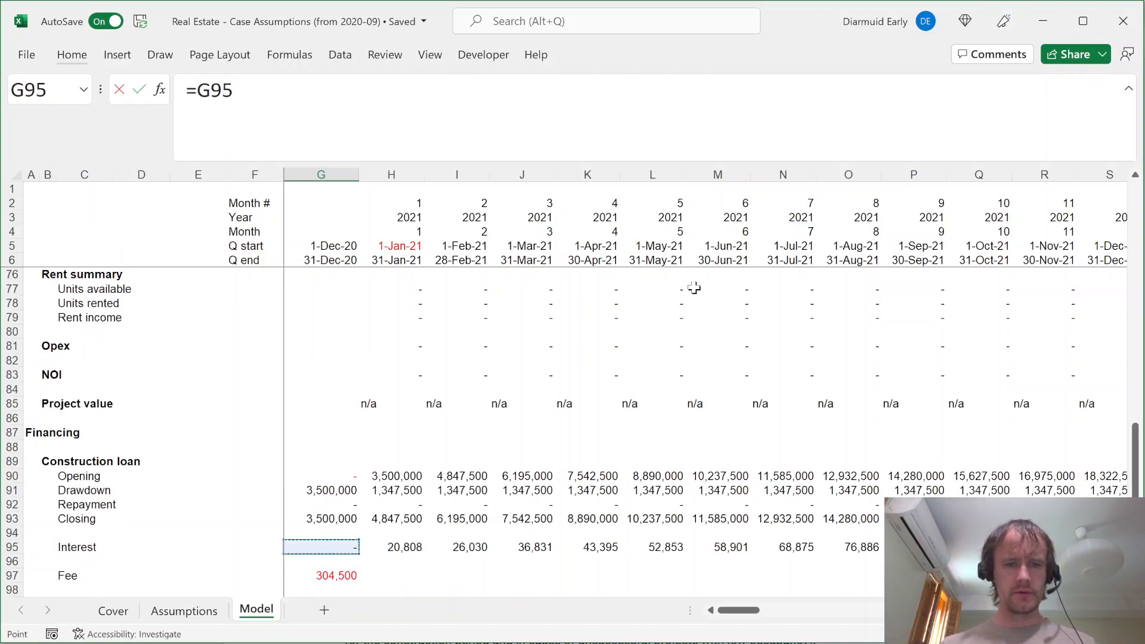
click(327, 490)
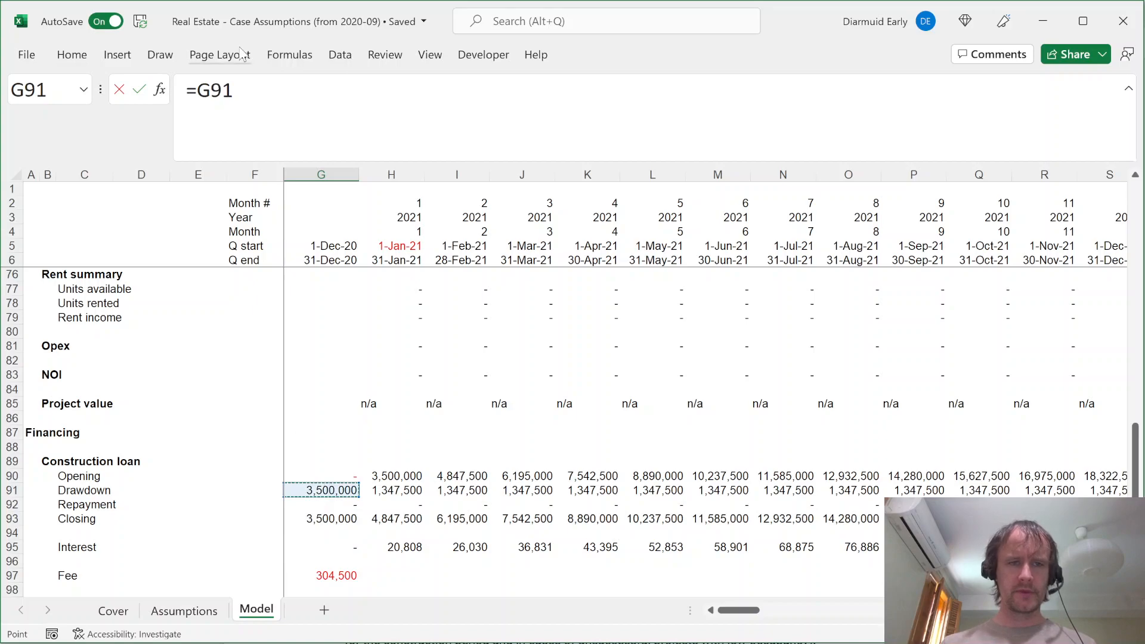
key(Return)
key(Up)
scroll(674, 382, right, 20)
key(Left)
key(Right)
Link G119 to the construction loan repayment in G92 and fill the formula right across the monthly columns
key(Down)
text(=)
key(Page_Up)
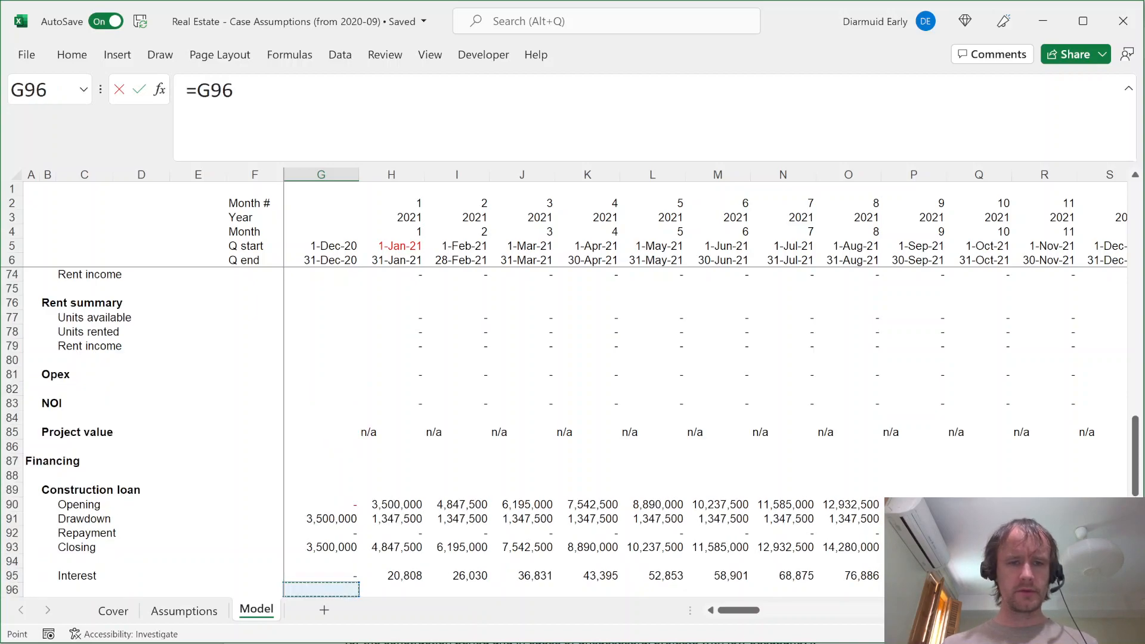
click(325, 532)
key(Return)
key(Up)
key(ctrl+shift+Right)
key(ctrl+r)
Check the extent and values of the construction loan's Repayment row in the Cash flows section
key(Left)
key(Right)
key(ctrl+Right)
key(ctrl+Left)
key(ctrl+Left)
key(Right)
key(Right)
key(Right)
key(Right)
key(Left)
key(Left)
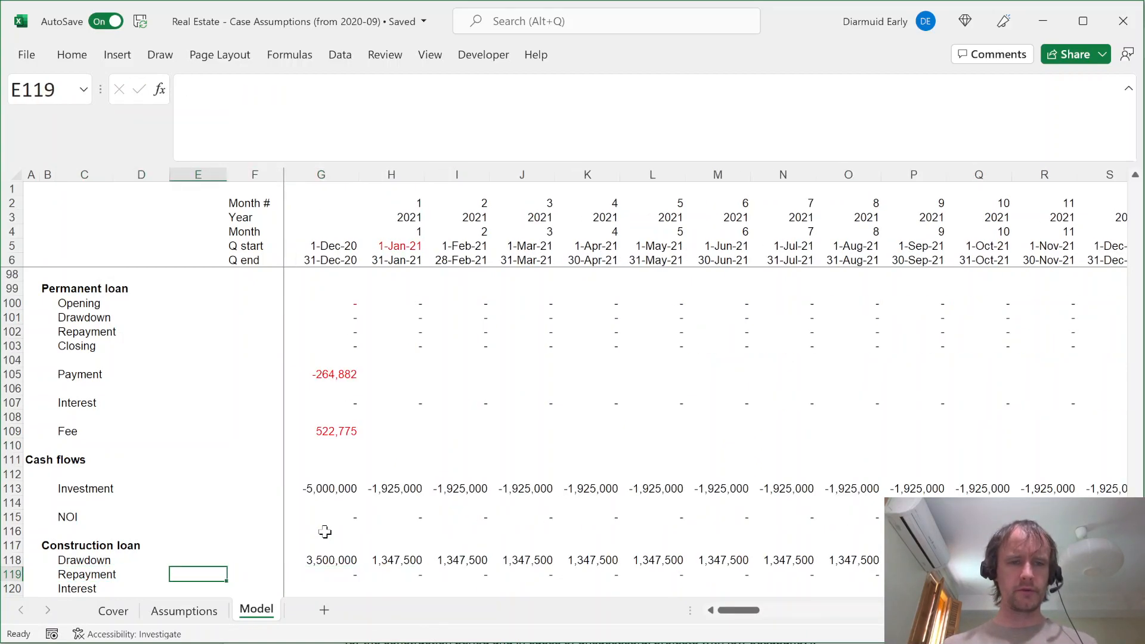
Total the construction loan Drawdown row in E118 with =SUM(G118:DW118) and autofit the column width
key(ctrl+Up)
key(ctrl+Up)
key(ctrl+Up)
key(ctrl+Up)
key(ctrl+Up)
key(ctrl+Up)
key(ctrl+Up)
key(ctrl+Down)
key(ctrl+Down)
key(ctrl+Down)
key(ctrl+Down)
key(ctrl+Down)
key(ctrl+Down)
key(Up)
key(Up)
text(=su)
key(Tab)
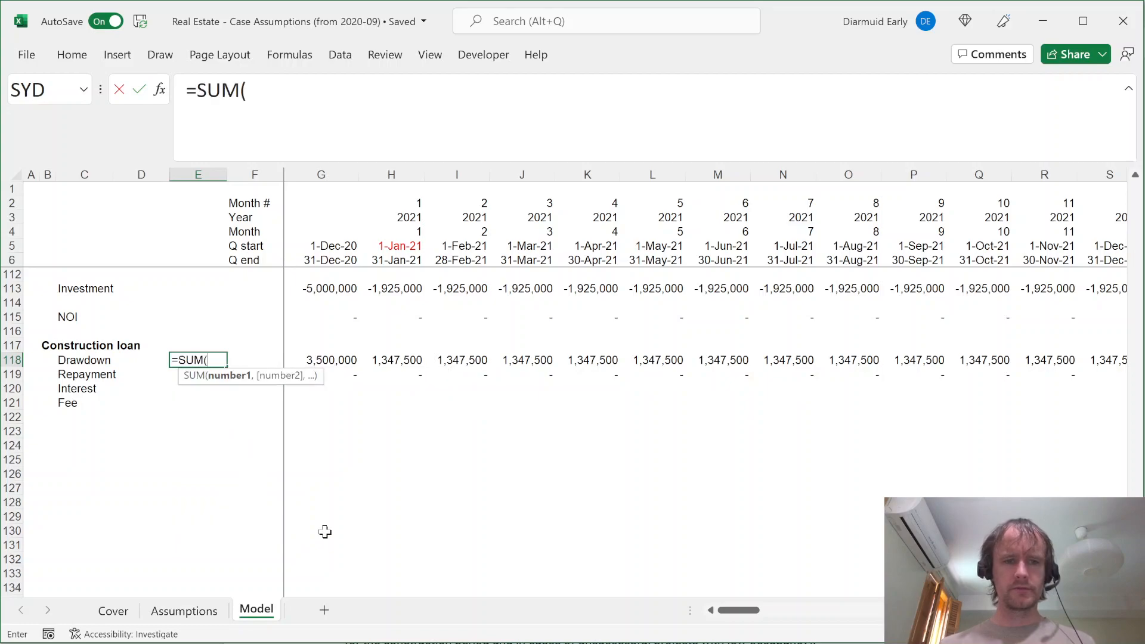
key(Right)
key(Right)
key(ctrl+shift+Right)
key(Return)
key(Up)
key(alt+o)
key(c)
key(a)
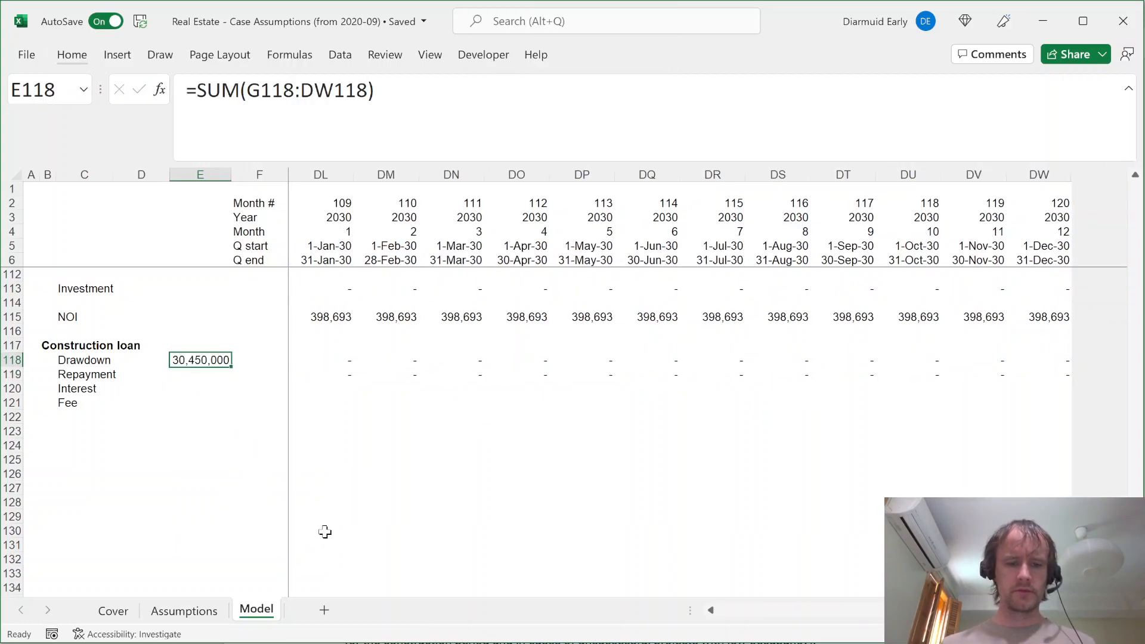
Copy the total formula down to the Repayment row in E119 and autofit column E again
key(Down)
key(ctrl+d)
key(alt+o)
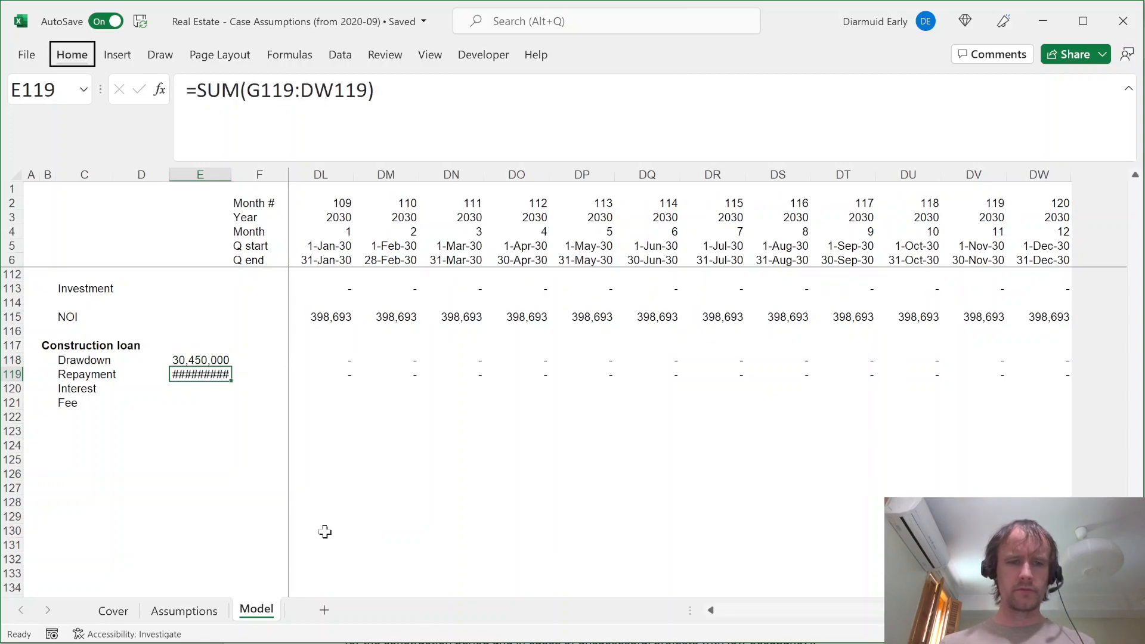
key(c)
key(a)
key(Up)
key(shift+Down)
Link the cash flow Interest cell G120 to the construction loan interest with =G95
key(Down)
key(Right)
key(Right)
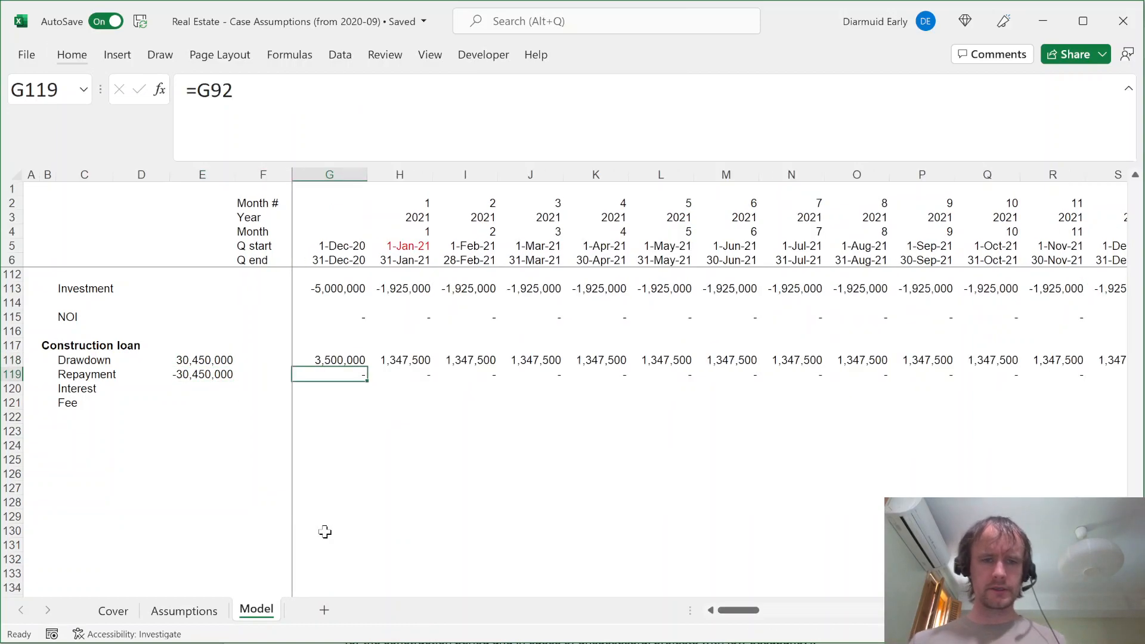
key(Down)
text(=)
key(Up)
key(Up)
key(Up)
key(Up)
key(Up)
key(Up)
key(Up)
key(Up)
key(Up)
key(Up)
key(Up)
key(Up)
key(Up)
key(Up)
key(Up)
key(Up)
key(Up)
key(Up)
key(Up)
key(Up)
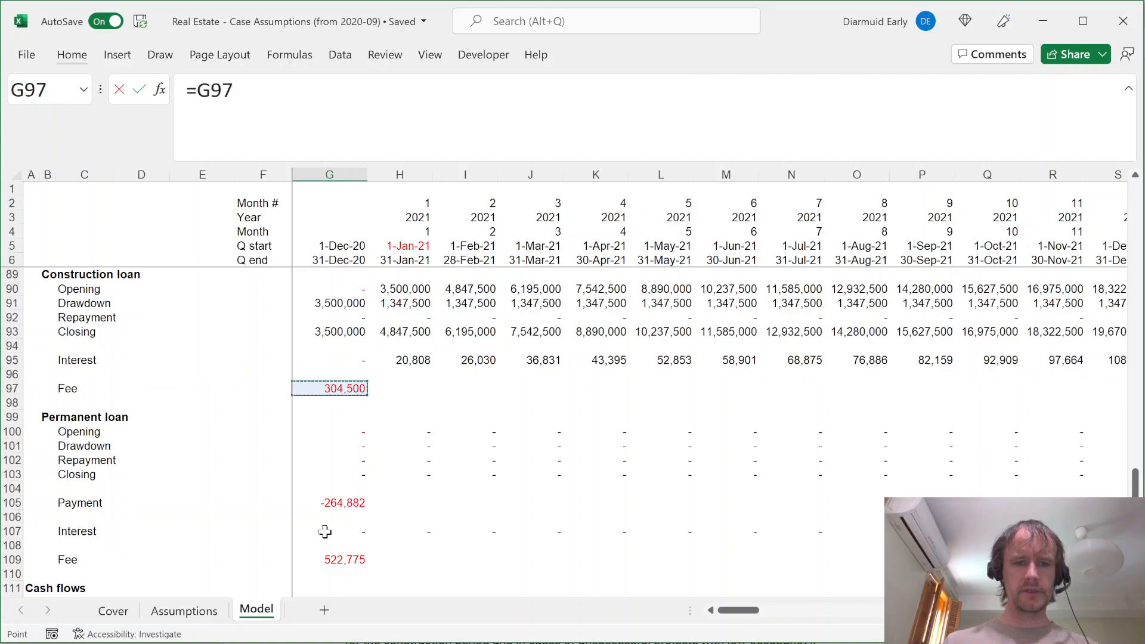
key(Up)
key(Up)
key(ctrl+Return)
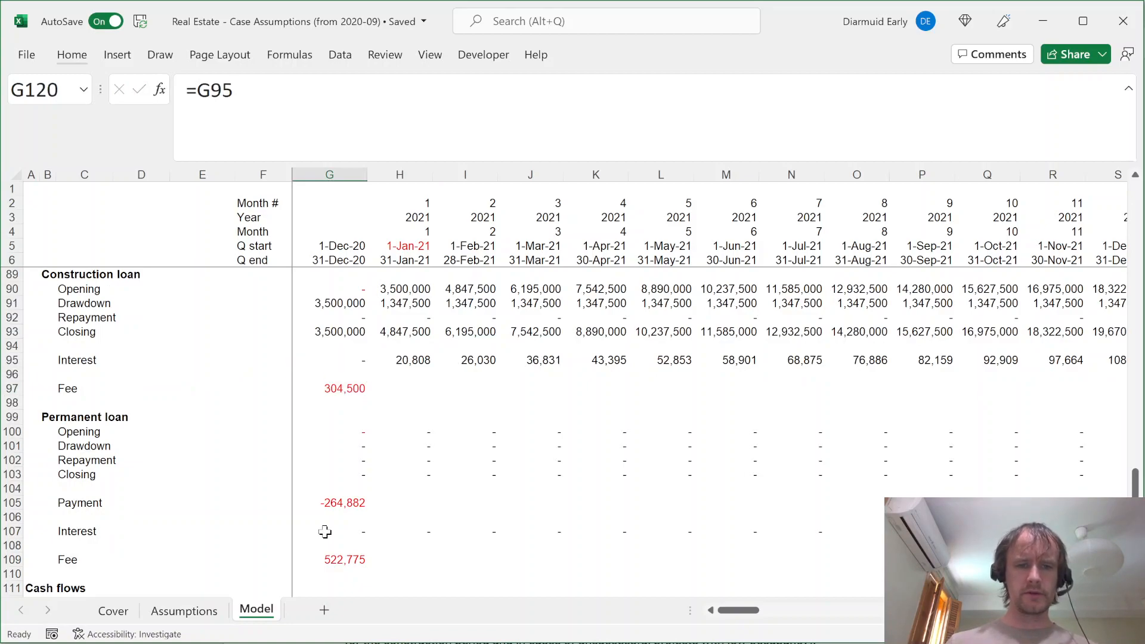
Reverse the sign of the interest link in G120 so the formula reads =-G95
key(Up)
key(Down)
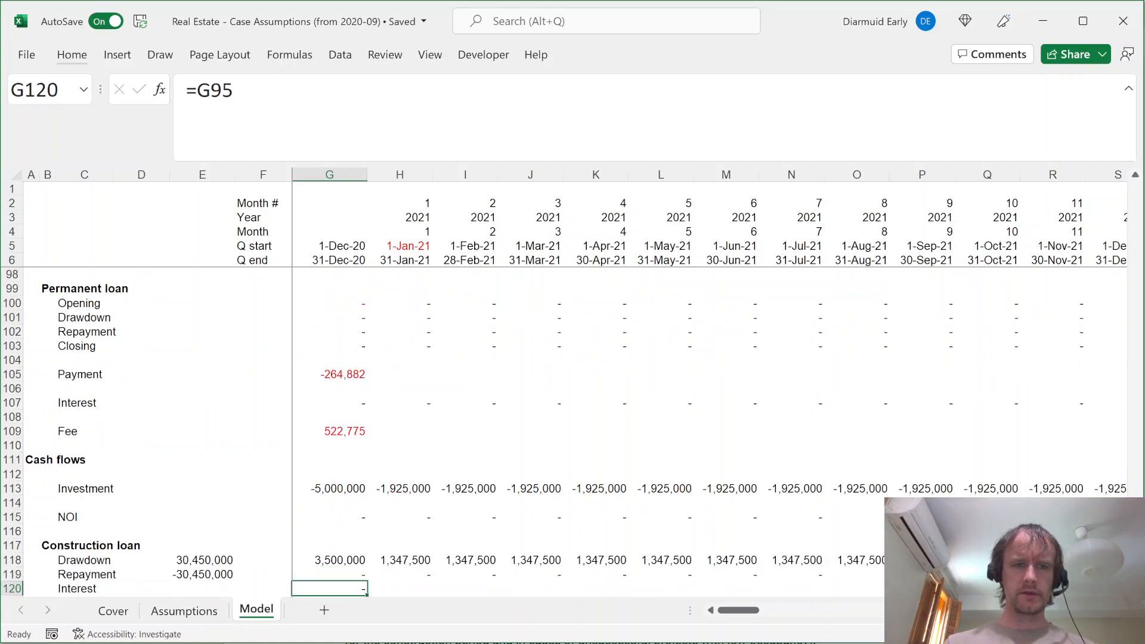
key(F2)
key(Left)
key(Left)
key(Left)
text(-)
key(ctrl+Return)
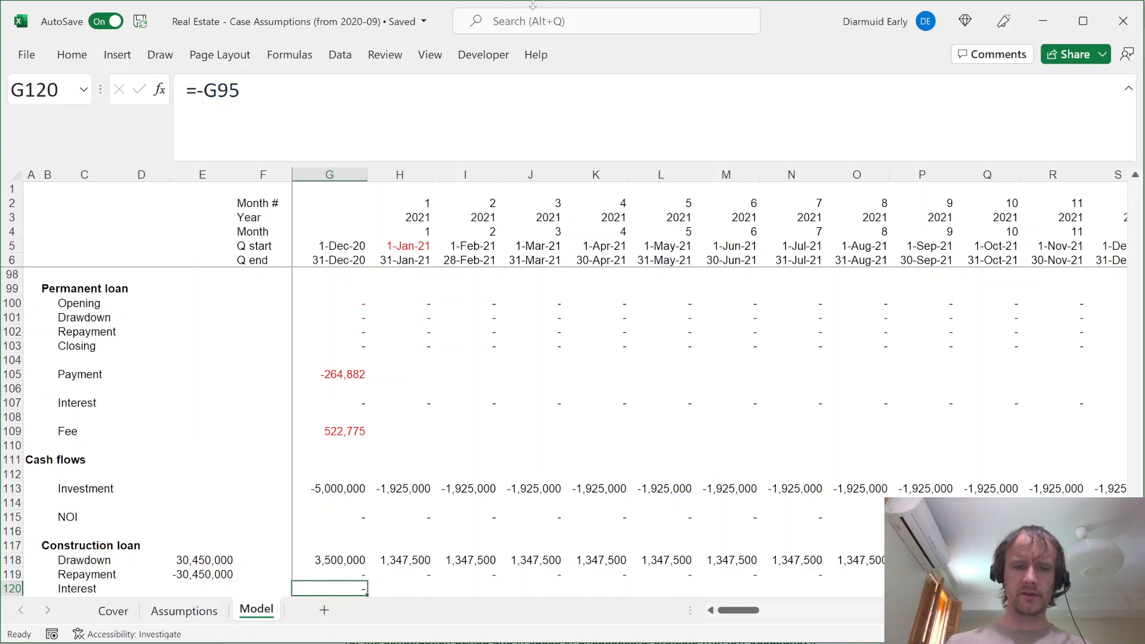
Fill the G120 interest formula across the monthly columns to DW and copy the row total down to E120
key(ctrl+shift+Right)
key(Left)
key(Left)
key(ctrl+d)
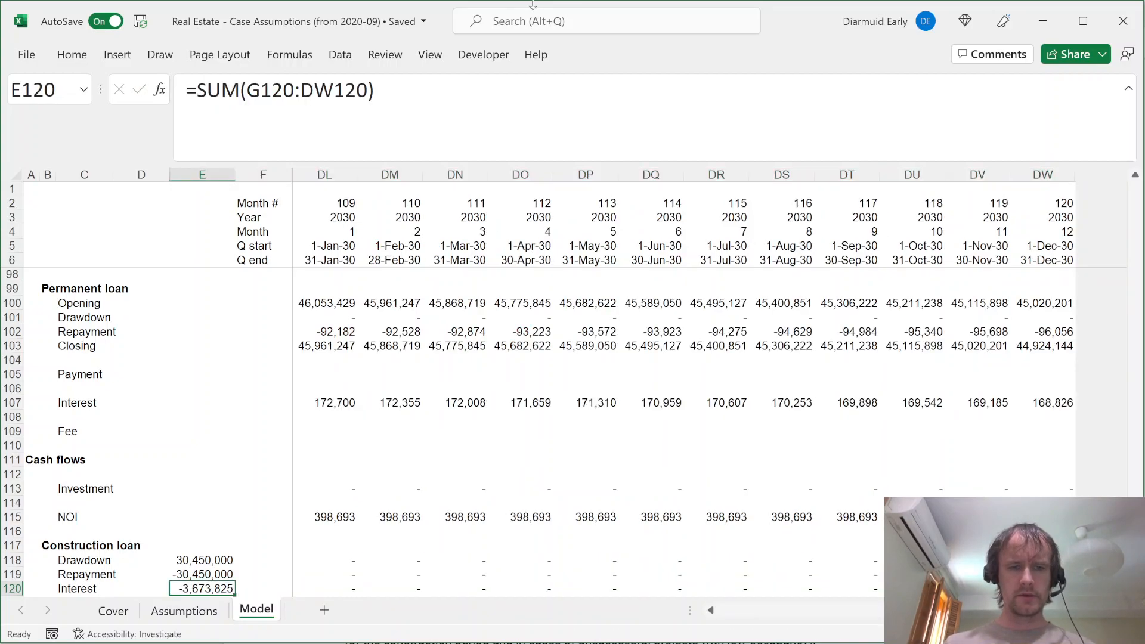
Link the cash flow Fee cell G121 to the construction loan fee with =G97
key(Right)
key(Right)
key(Right)
key(Left)
key(Down)
text(=)
key(Page_Up)
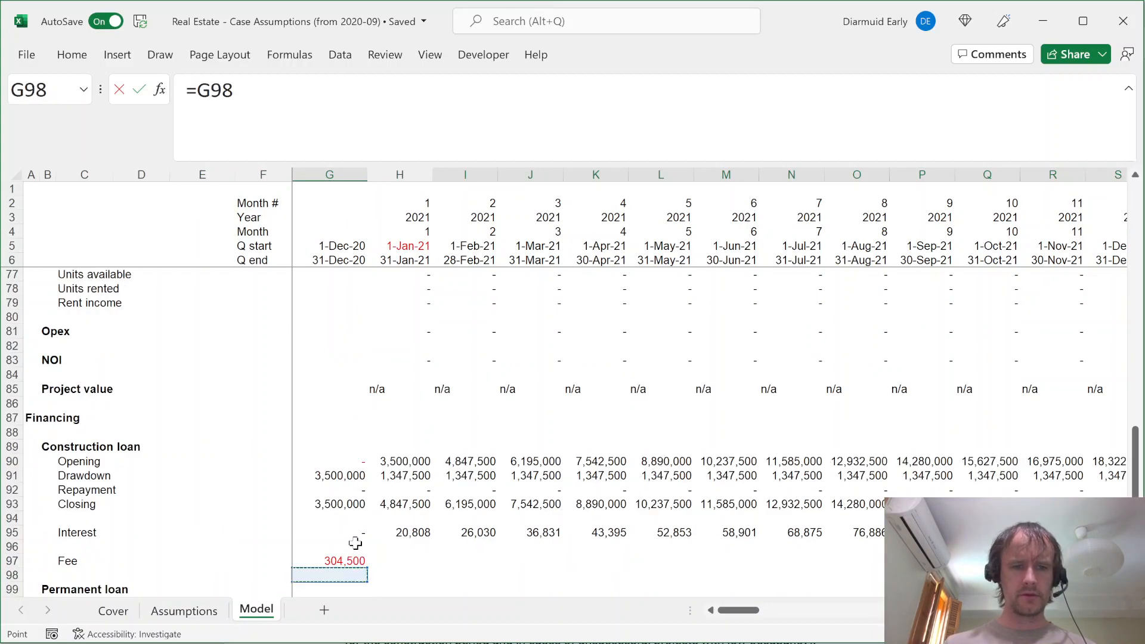
click(336, 560)
key(Return)
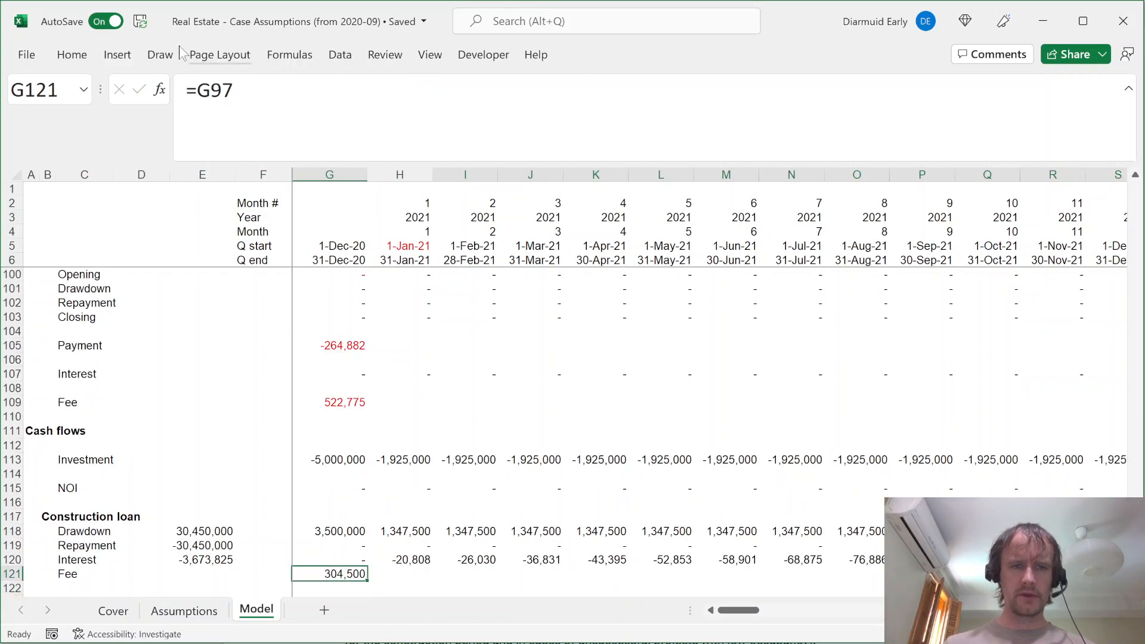
Change the fee formula in G121 to =-G97 and fill it right across the monthly columns
click(197, 90)
text(-)
key(ctrl+Return)
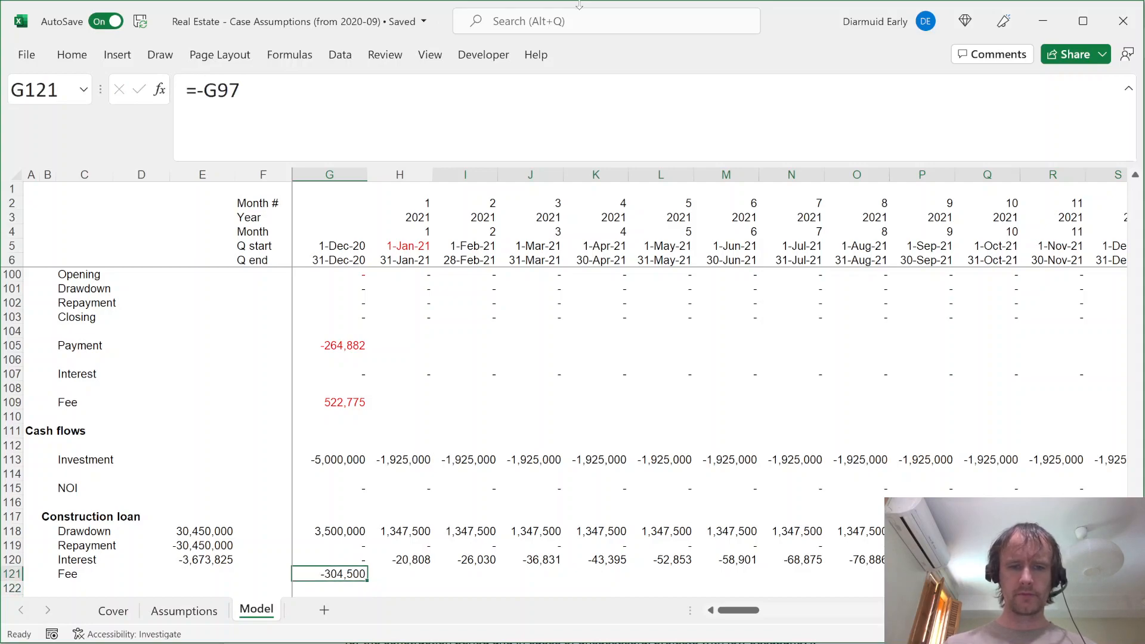
key(ctrl+Right)
key(Left)
key(ctrl+Left)
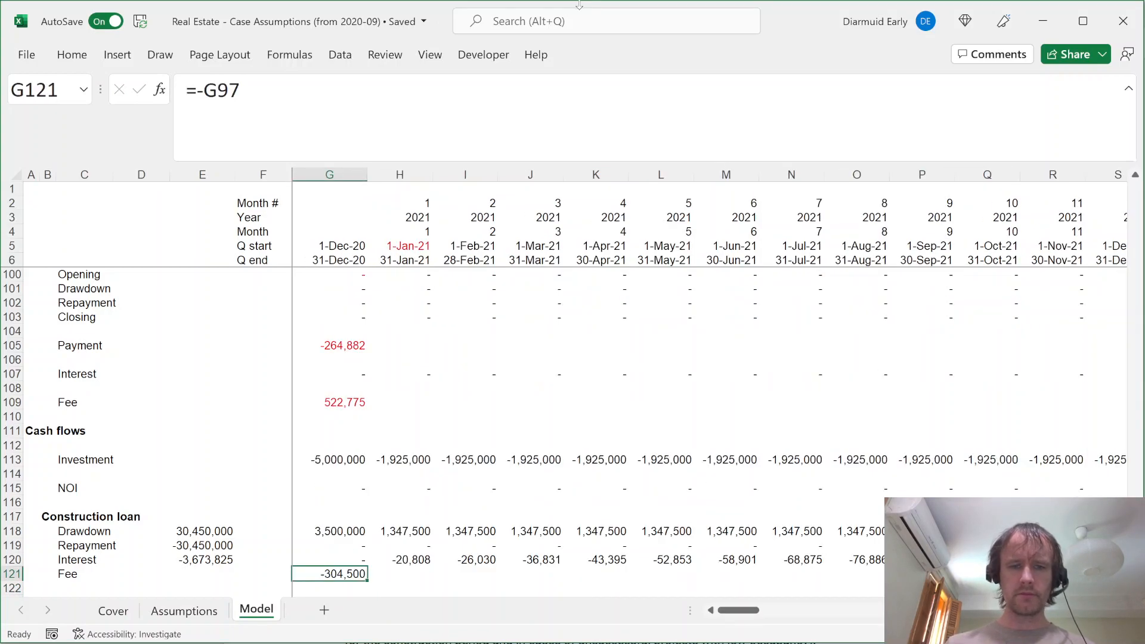
key(Left)
key(Right)
key(Down)
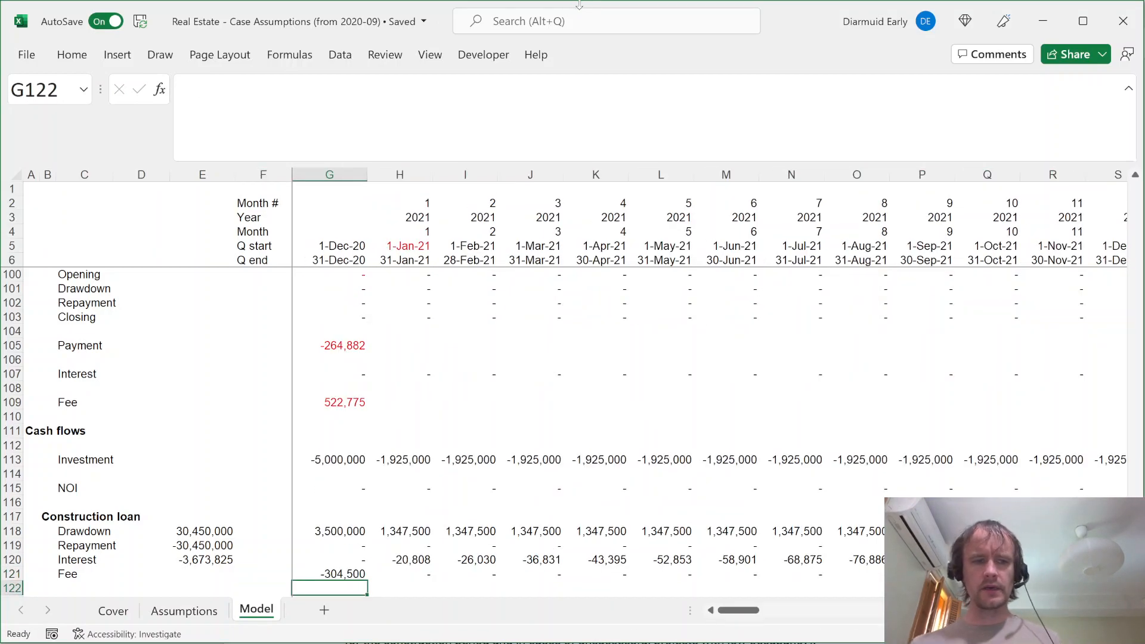
Enter the subheading Permanent loan in B123 below the construction loan cash flows
key(Up)
key(Left)
key(Left)
key(Down)
key(Left)
key(Left)
key(Left)
key(Down)
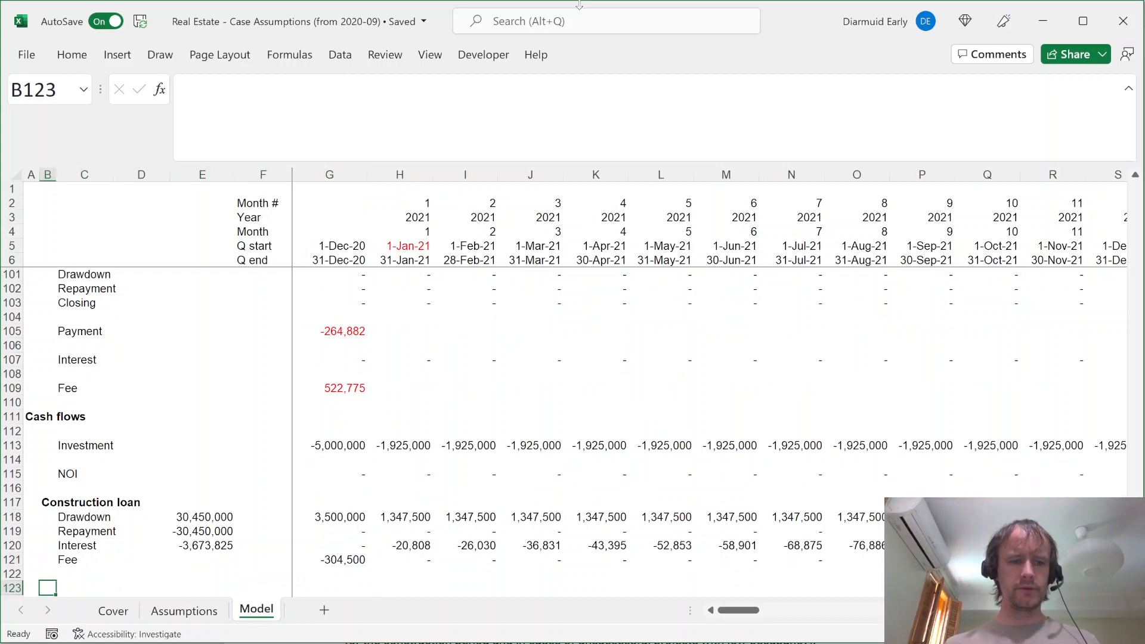
text(ermant)
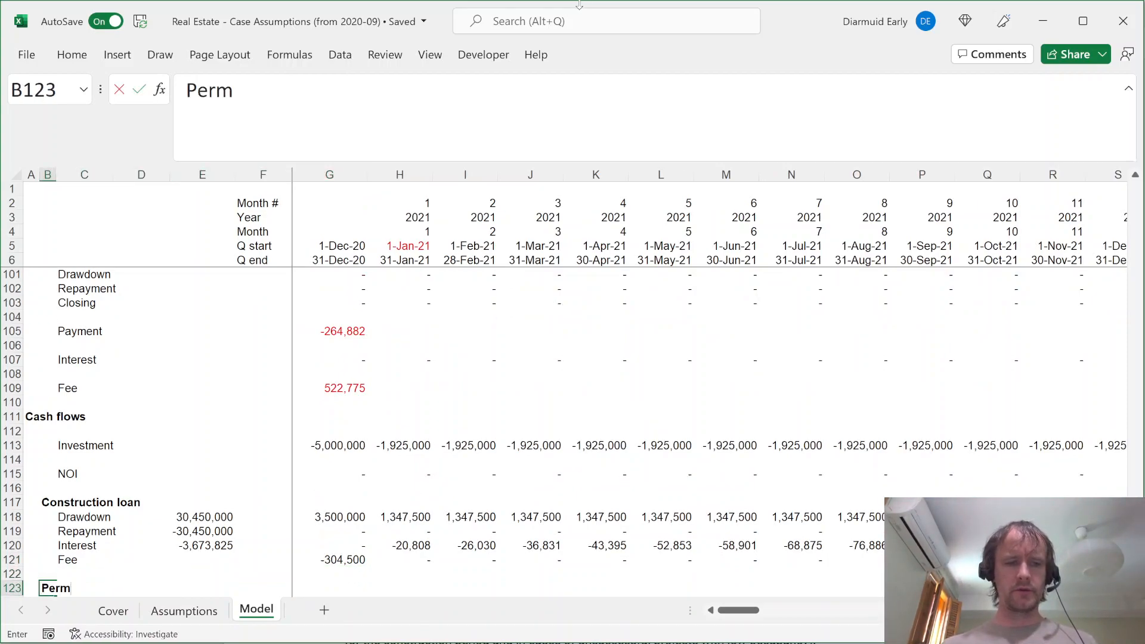
key(BackSpace)
text(ent loan)
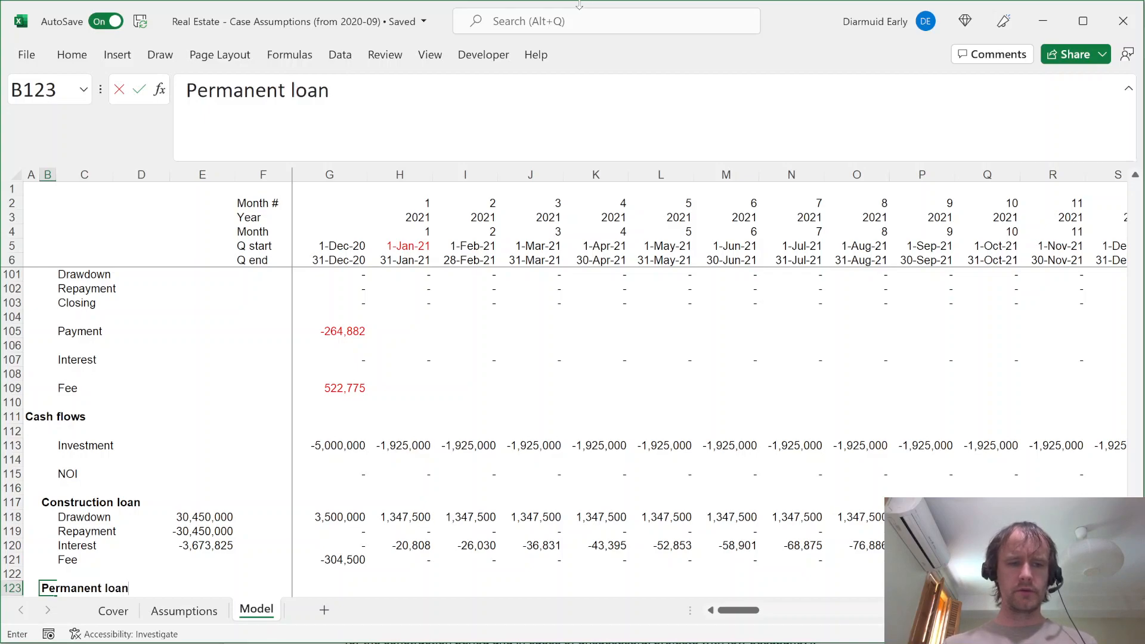
Copy the construction loan rows C118:DW121, including labels and totals, to C124 under the Permanent loan subheading
key(Right)
key(Right)
key(Right)
key(Right)
key(Down)
key(Up)
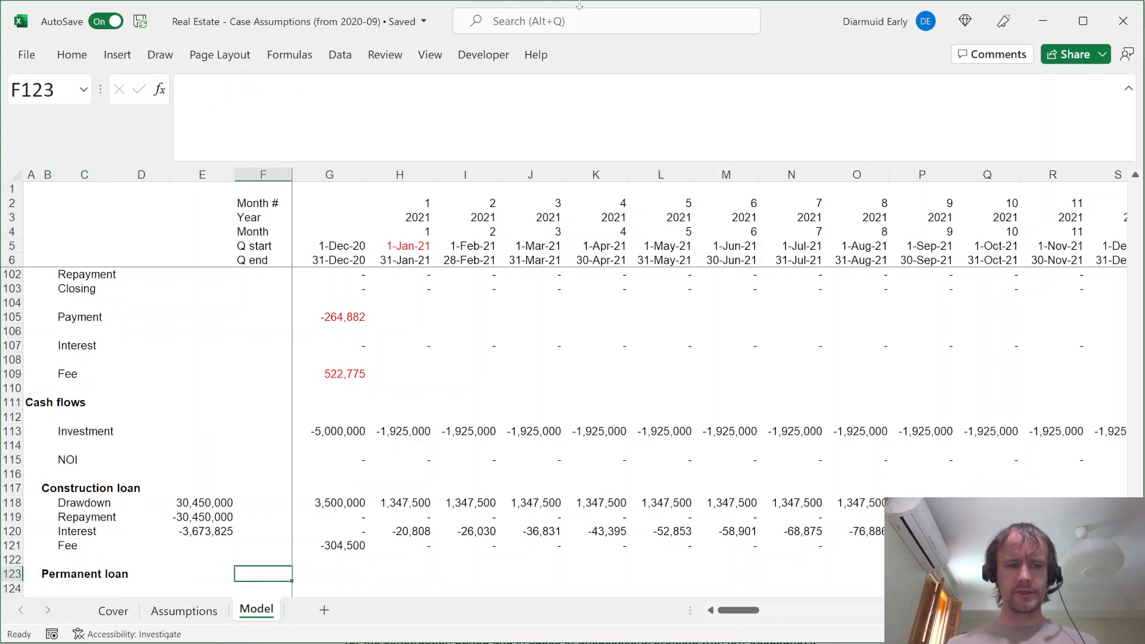
key(Left)
key(Up)
key(Up)
key(Left)
key(Left)
key(Up)
key(Up)
key(Up)
key(shift+Right)
key(shift+Right)
key(shift+Down)
key(shift+Down)
key(shift+Down)
key(ctrl+shift+Right)
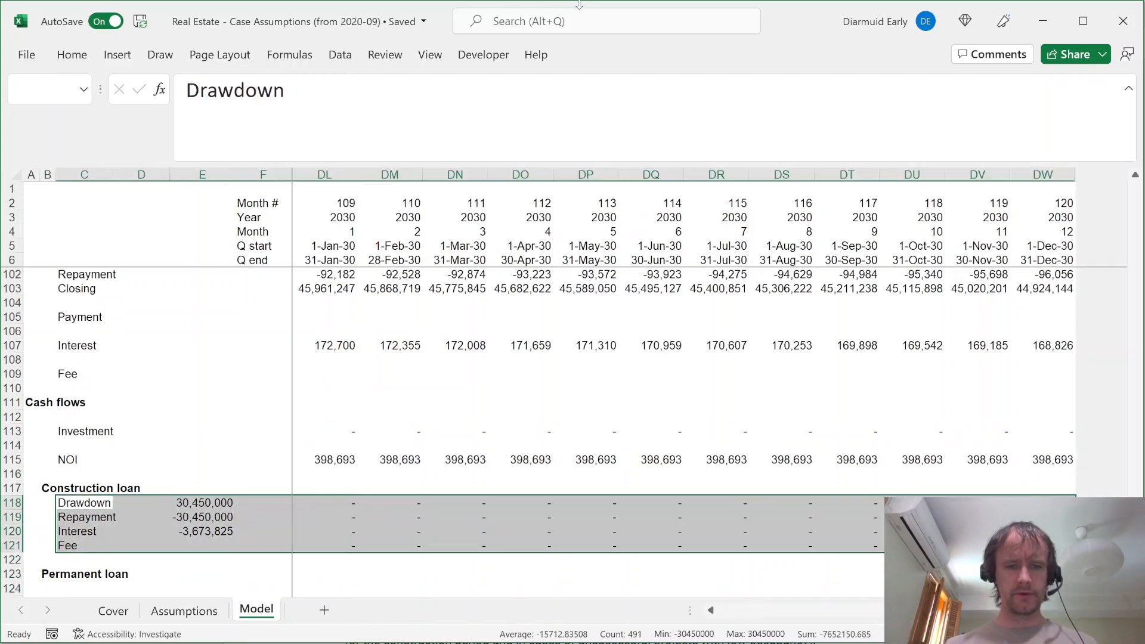
key(ctrl+c)
key(Down)
key(Down)
key(Down)
key(Down)
key(Down)
key(Down)
key(ctrl+v)
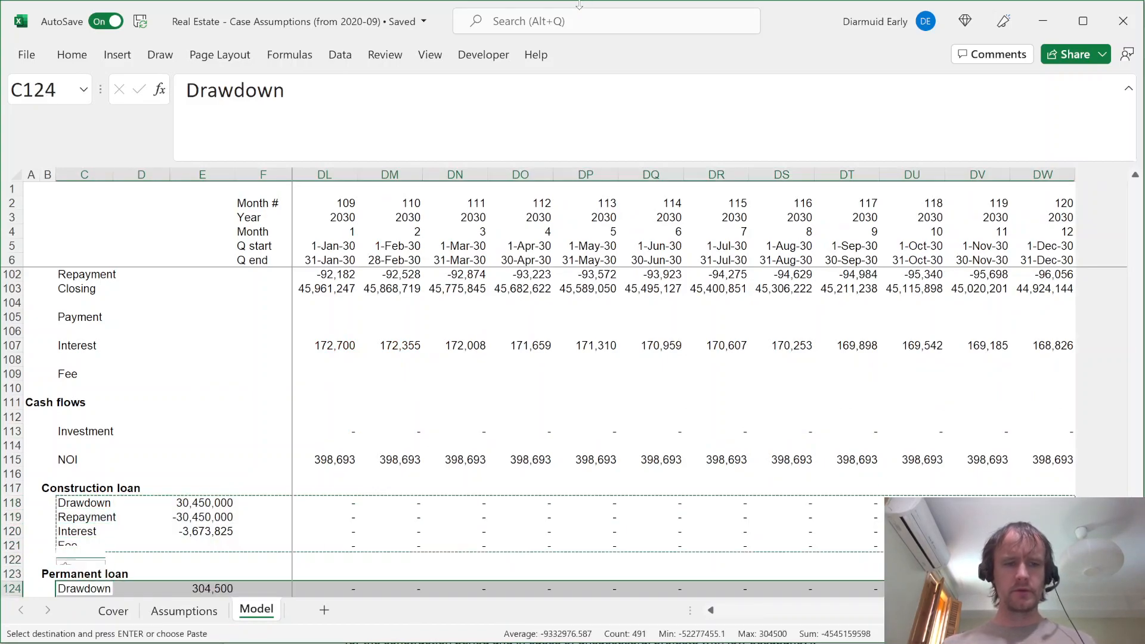
Link the permanent loan Drawdown cell G124 to the permanent loan calculation with =G101
key(Down)
key(Down)
key(Right)
key(Right)
key(Right)
key(Right)
key(Up)
key(Up)
text(=)
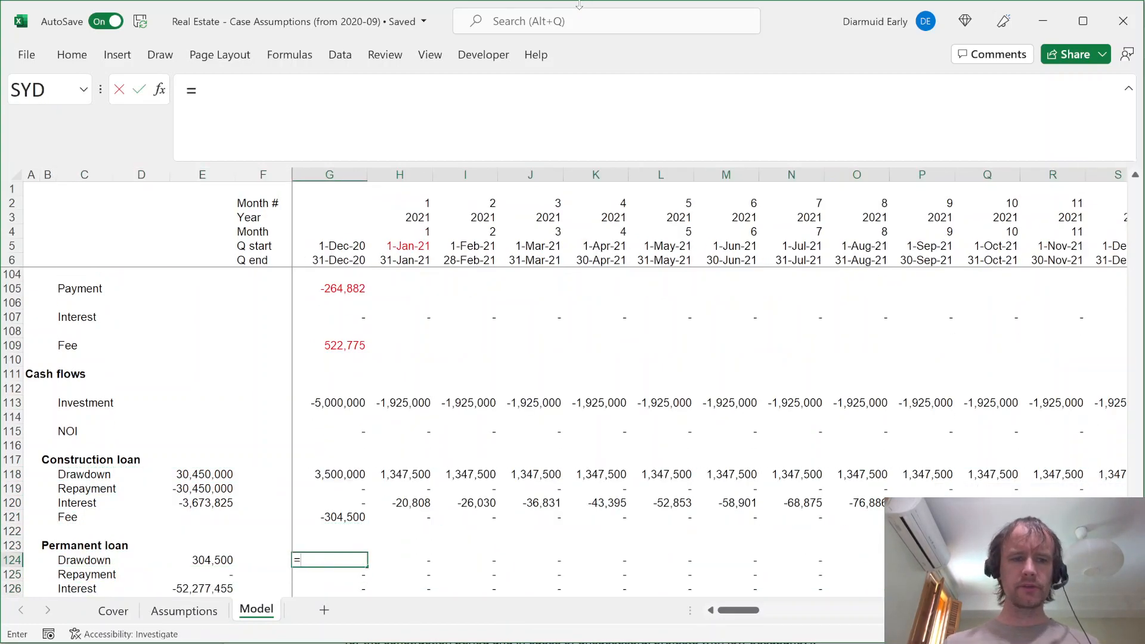
key(Up)
key(Up)
key(Up)
key(Up)
key(Up)
key(Up)
key(Up)
key(Up)
key(Up)
key(Up)
key(Up)
key(Up)
key(Up)
key(Up)
key(Up)
key(Up)
key(Up)
key(Up)
key(Up)
key(Up)
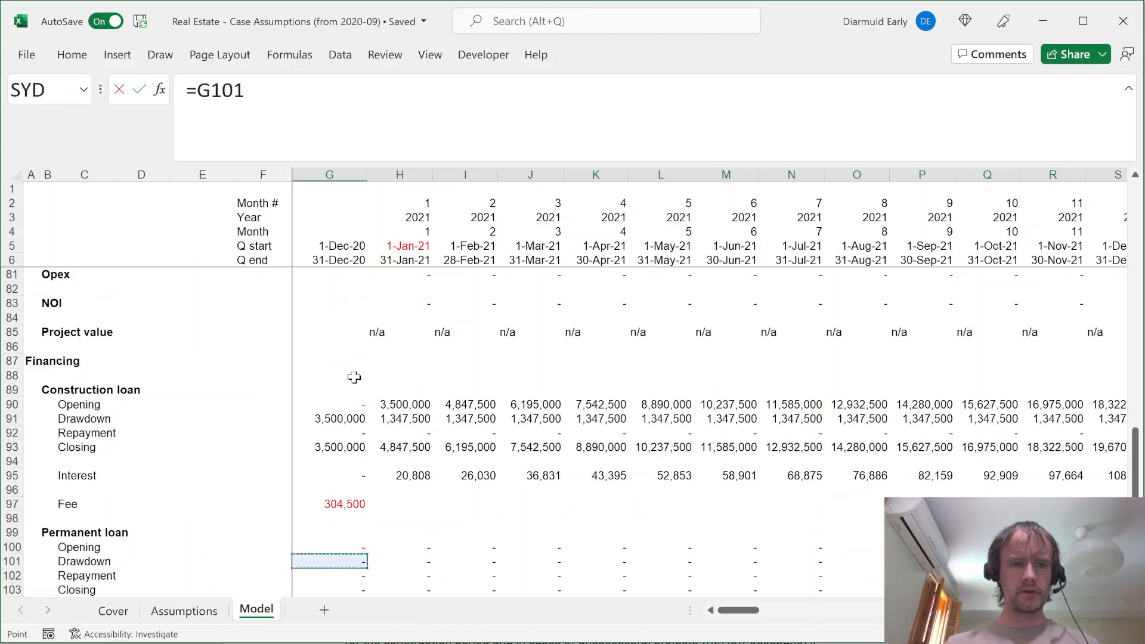
key(Return)
key(Up)
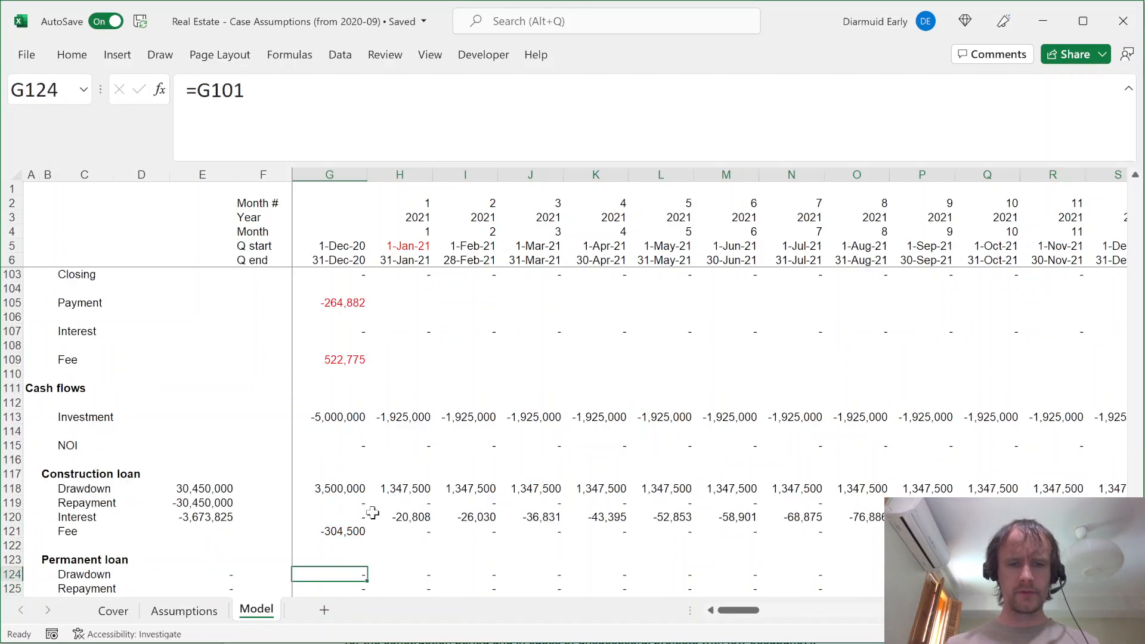
Fill the permanent loan Drawdown formula in G124 right across all the monthly columns
key(ctrl+shift+Right)
key(Left)
key(Left)
key(Down)
key(Right)
key(Right)
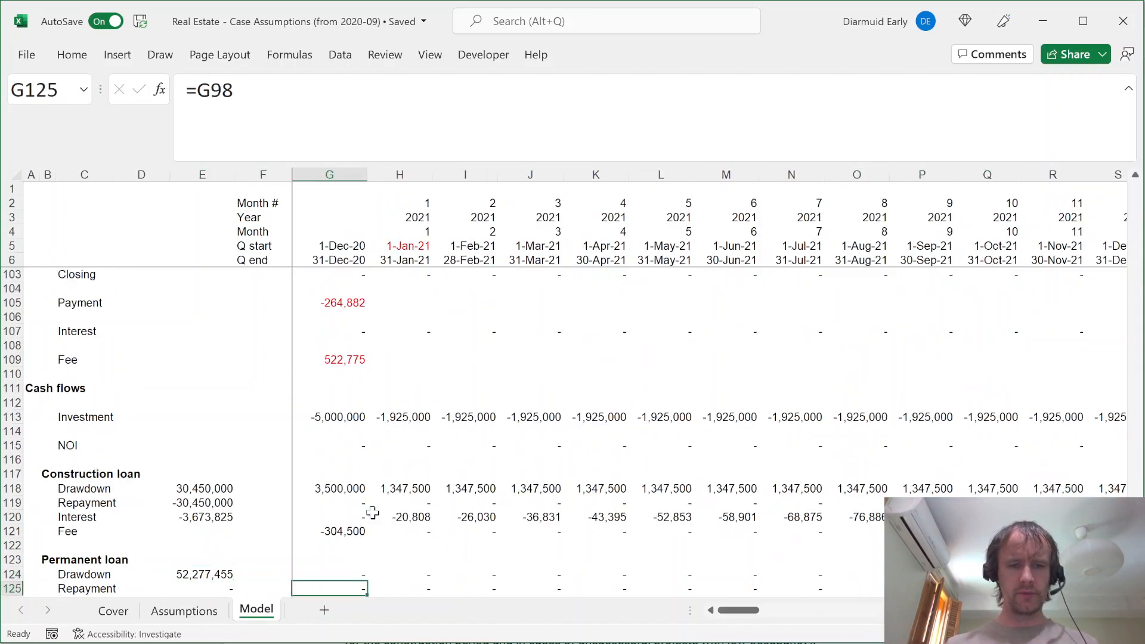
Link the permanent loan Repayment cell G125 to the loan calculation with =G102 and fill it right across the monthly columns
text(=)
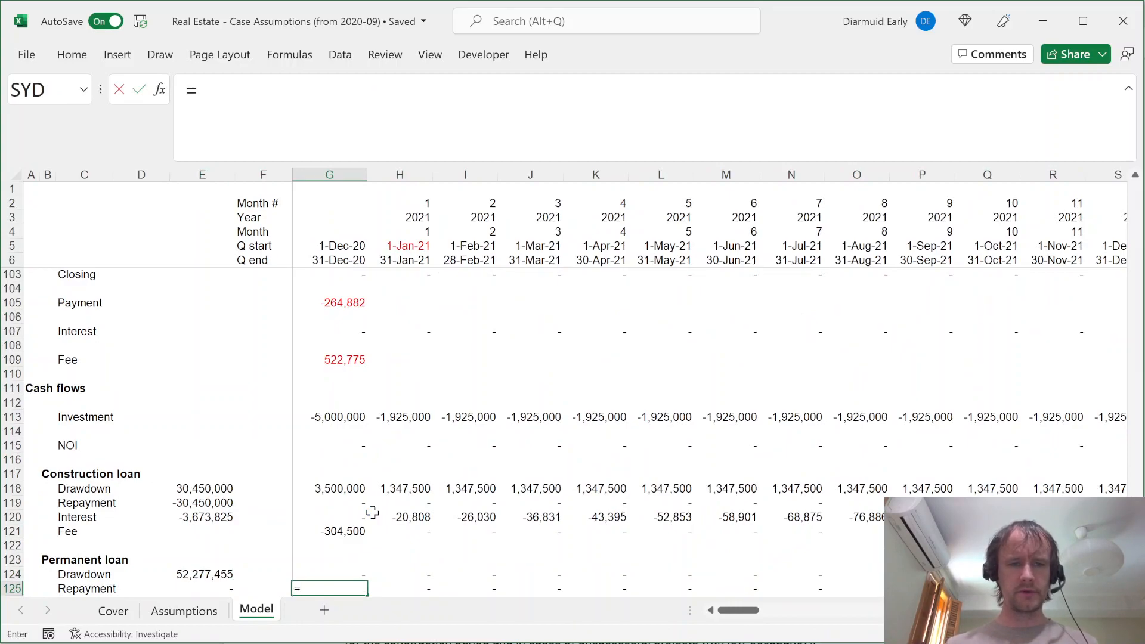
key(Up)
key(Up)
key(Up)
key(Up)
key(Up)
key(Up)
key(Up)
key(Up)
key(Up)
key(Up)
key(Up)
key(Up)
key(Up)
key(Up)
key(Up)
key(Up)
key(Up)
key(Up)
key(Up)
key(Up)
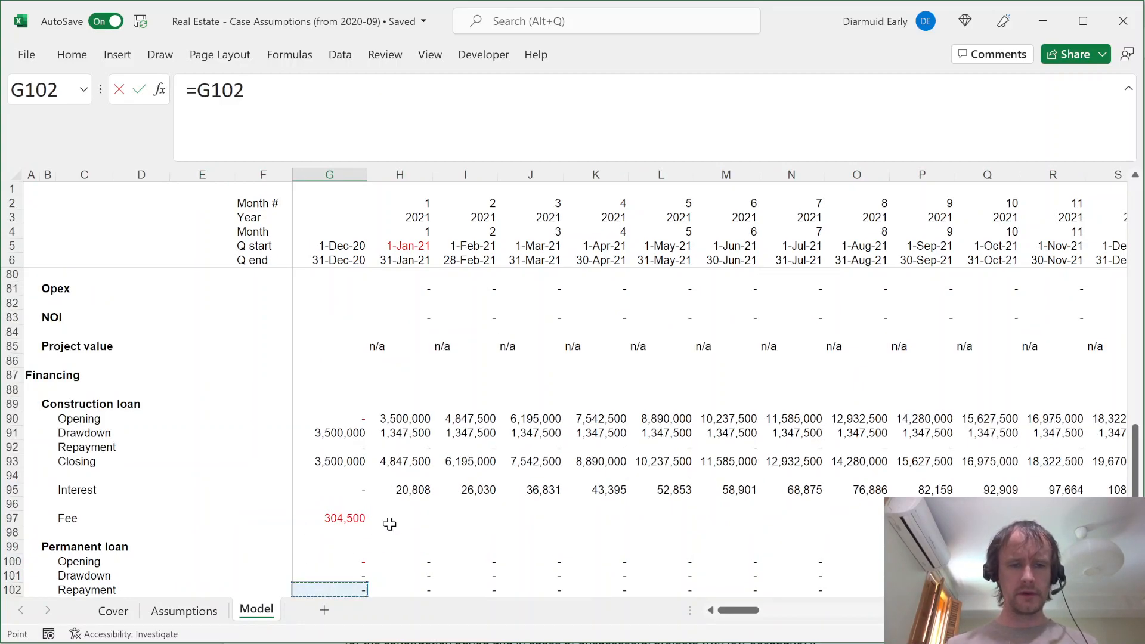
key(ctrl+Return)
key(ctrl+shift+Right)
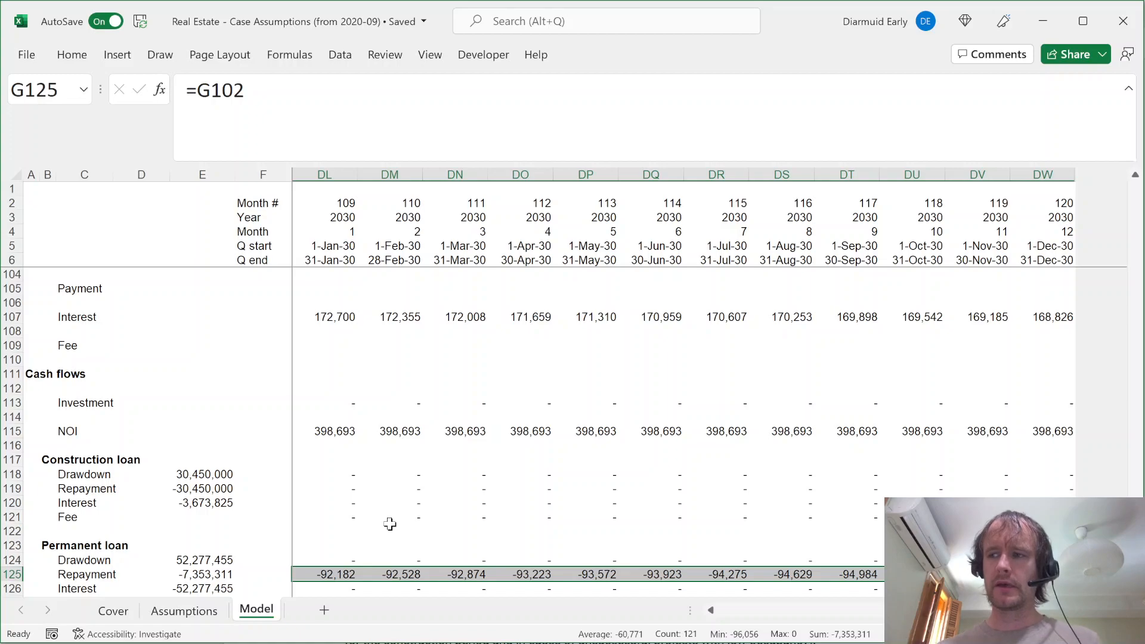
Check the copied Interest and Fee formulas in G126 and G127 against the construction loan Repayment formula in G119
key(Down)
key(Down)
key(Up)
key(Up)
key(Down)
key(Left)
key(Right)
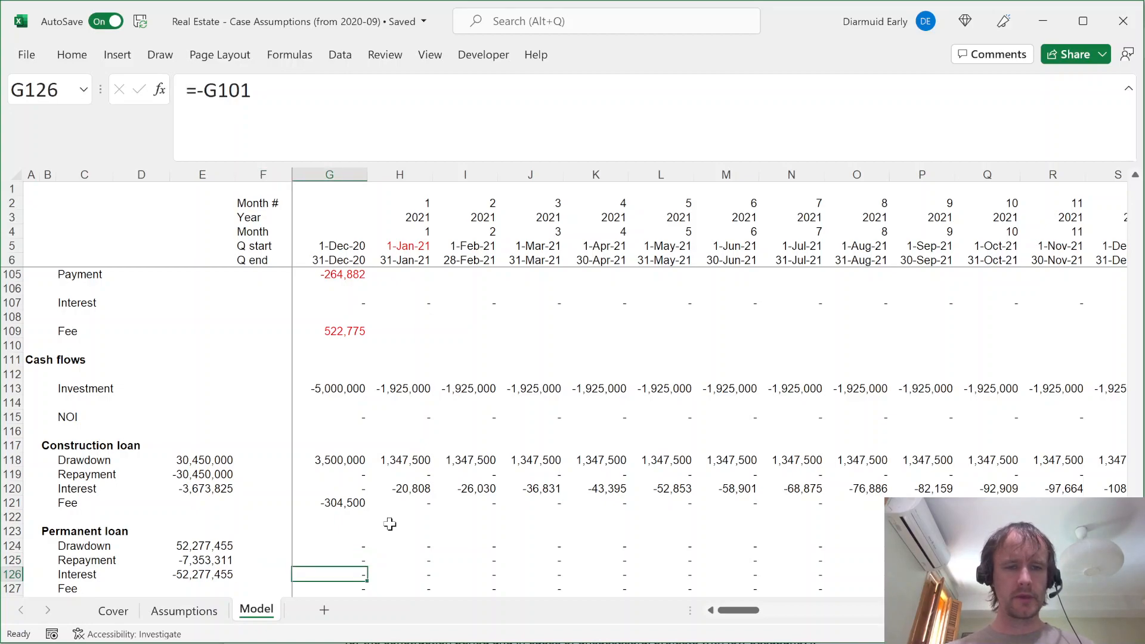
key(Up)
key(Up)
key(Up)
key(Up)
key(Up)
key(Up)
key(Up)
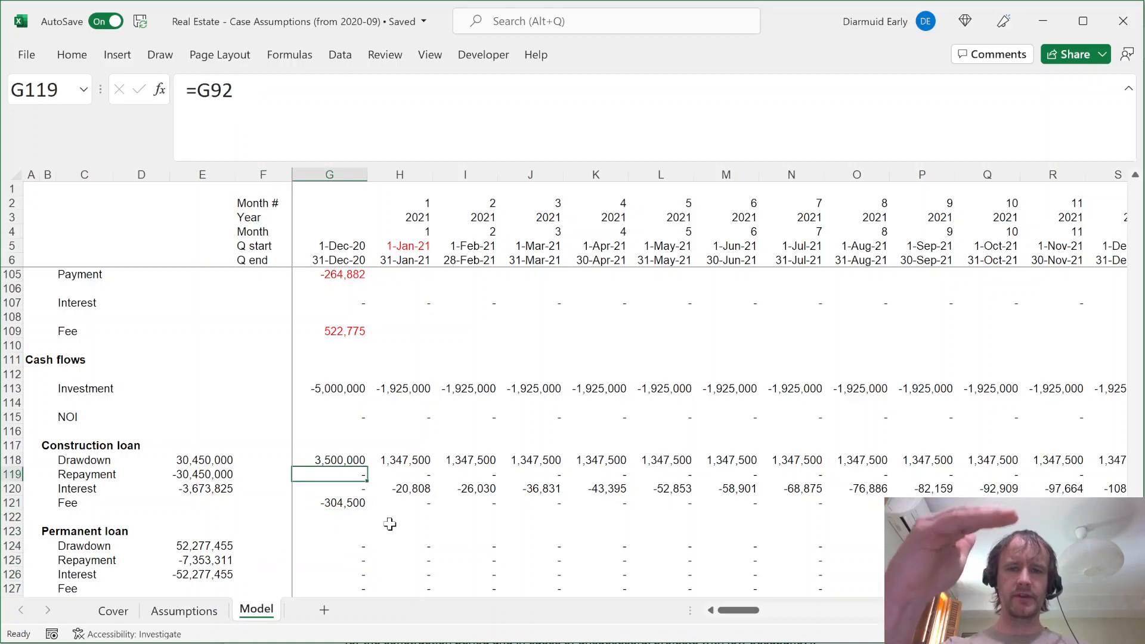
key(Down)
key(Down)
key(Down)
key(Down)
key(Down)
key(Down)
key(Down)
key(Down)
key(Down)
key(Down)
key(Down)
key(Down)
key(Down)
key(Down)
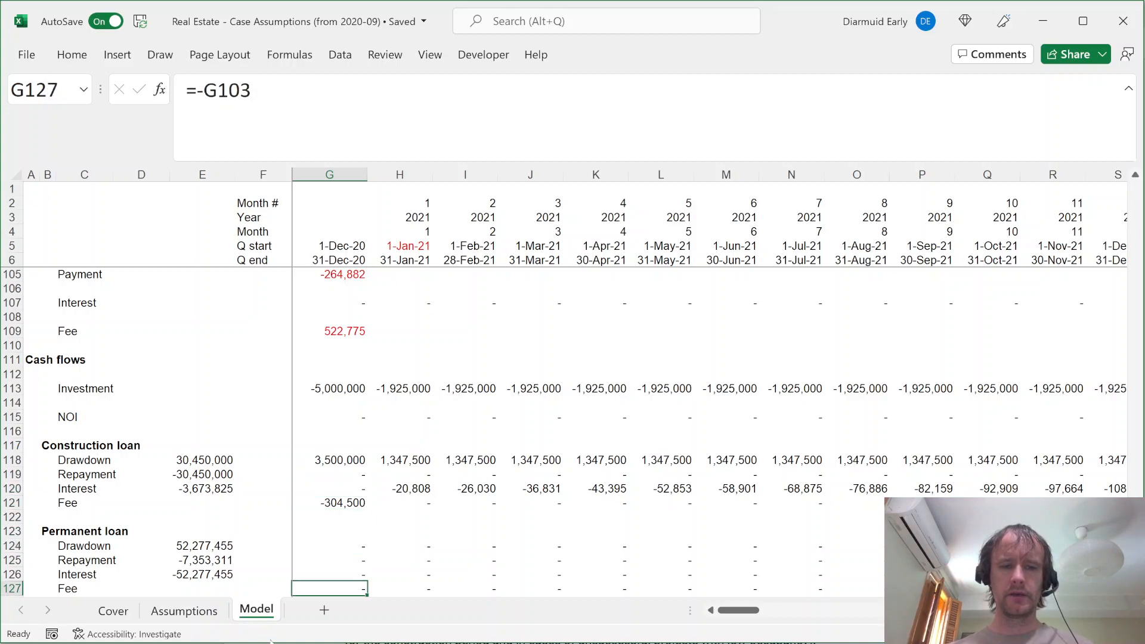
Examine the permanent loan Repayment row 125 from the first month through to the last
key(Up)
key(Up)
key(Up)
key(Up)
key(Up)
key(Up)
key(Up)
key(Up)
key(ctrl+shift+Right)
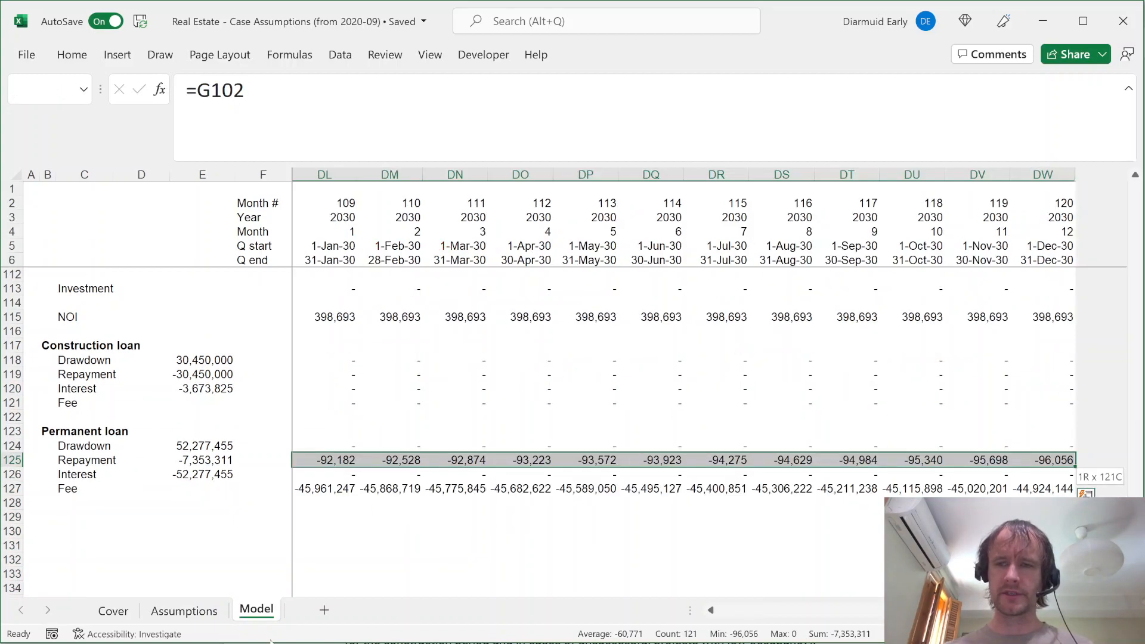
key(ctrl+Right)
key(ctrl+Left)
key(Left)
key(Right)
key(Right)
key(Left)
key(Left)
key(Down)
key(Left)
key(Down)
key(Left)
key(Down)
key(Left)
key(Down)
key(Left)
key(Down)
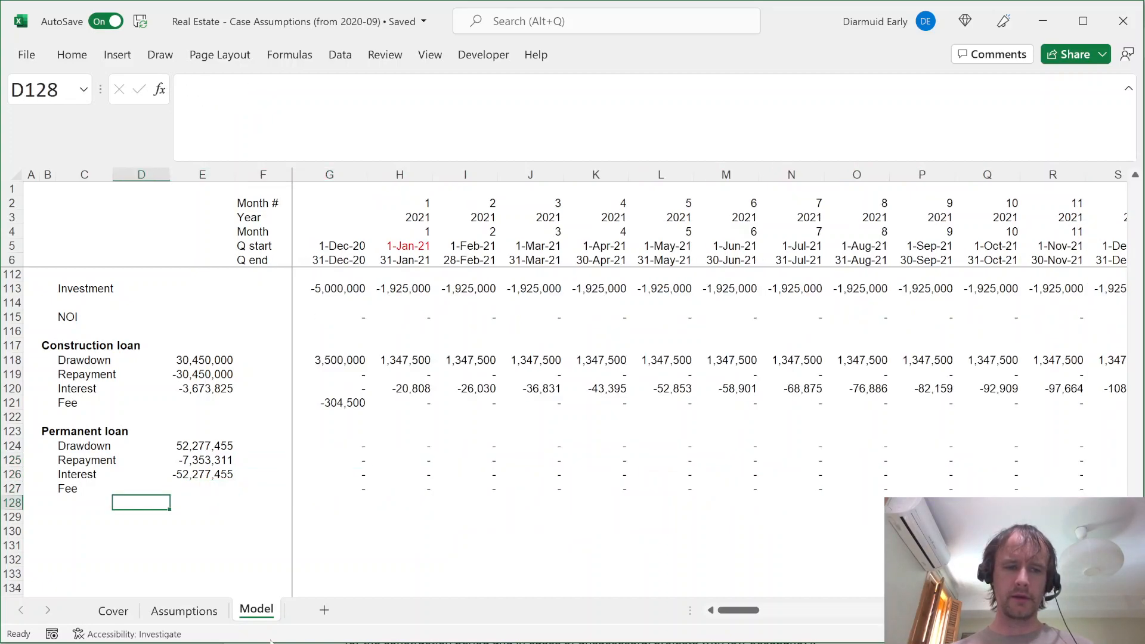
key(shift+space)
key(Down)
key(Up)
key(shift+space)
key(shift+Down)
key(shift+Down)
key(shift+Down)
Change the permanent loan Interest formula in G126 to =-G107 and fill it right across the monthly columns
key(Right)
key(Up)
key(Right)
key(Up)
key(Right)
key(Up)
key(Right)
key(Up)
key(Right)
key(Up)
key(Right)
key(Up)
key(Left)
key(Down)
key(Down)
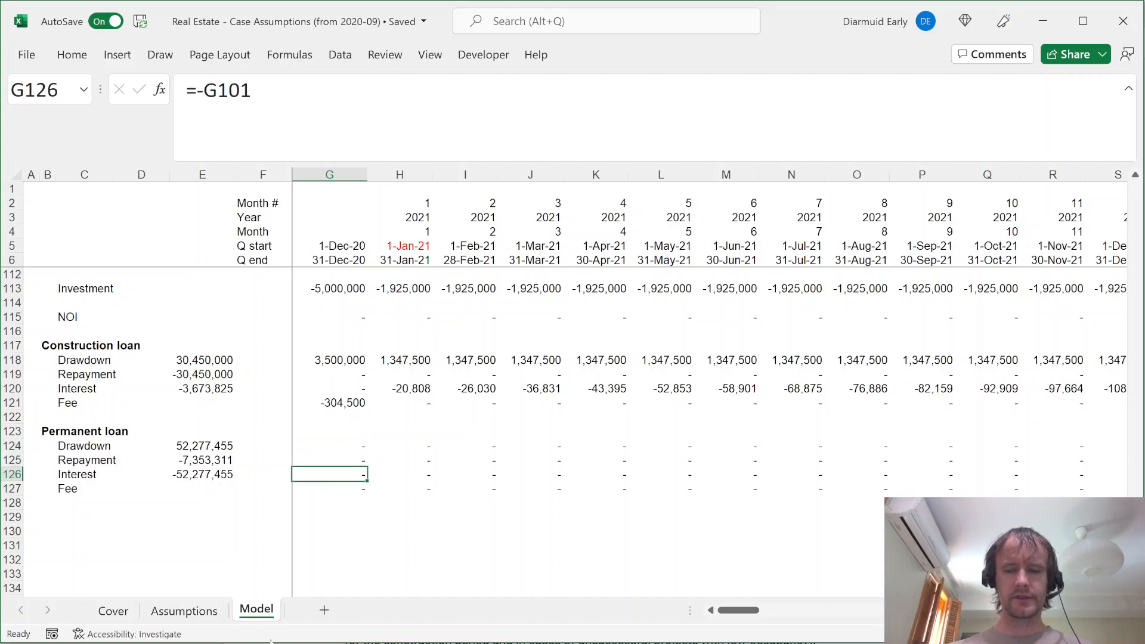
text(=)
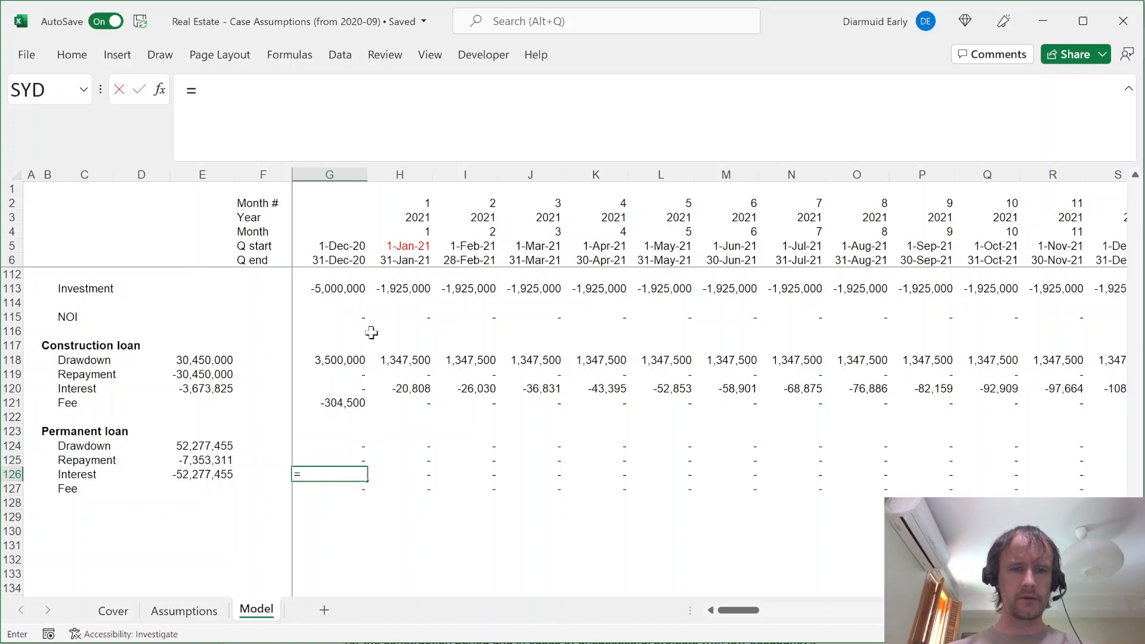
scroll(371, 327, up, 8)
click(329, 475)
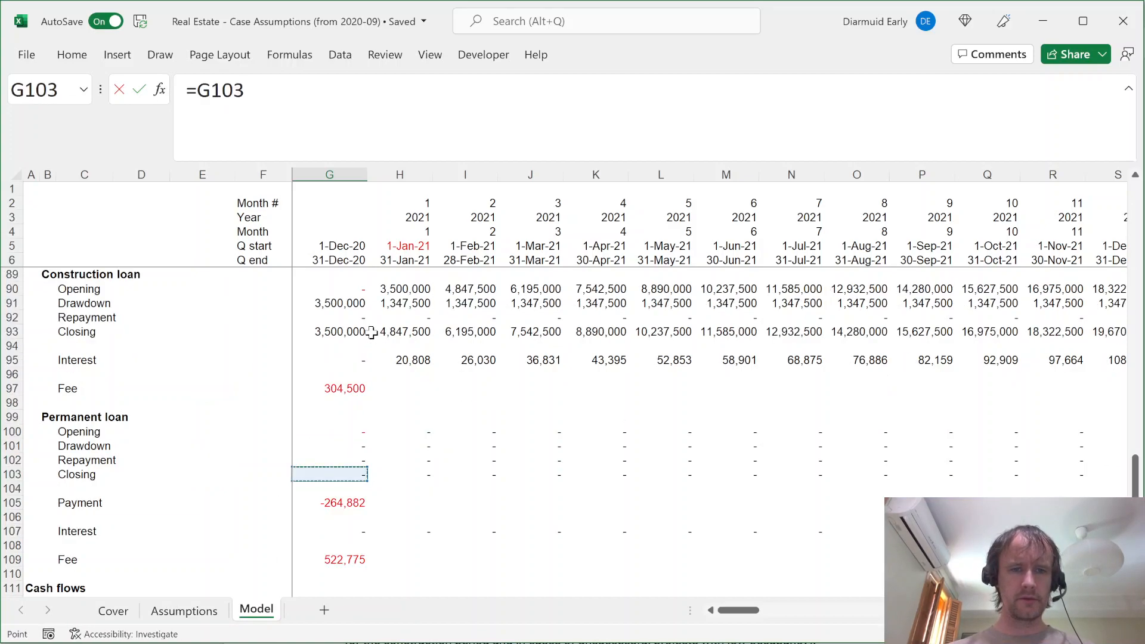
click(341, 531)
click(197, 89)
text(-)
key(ctrl+Return)
key(ctrl+shift+Right)
key(ctrl+r)
key(Left)
key(Right)
key(Down)
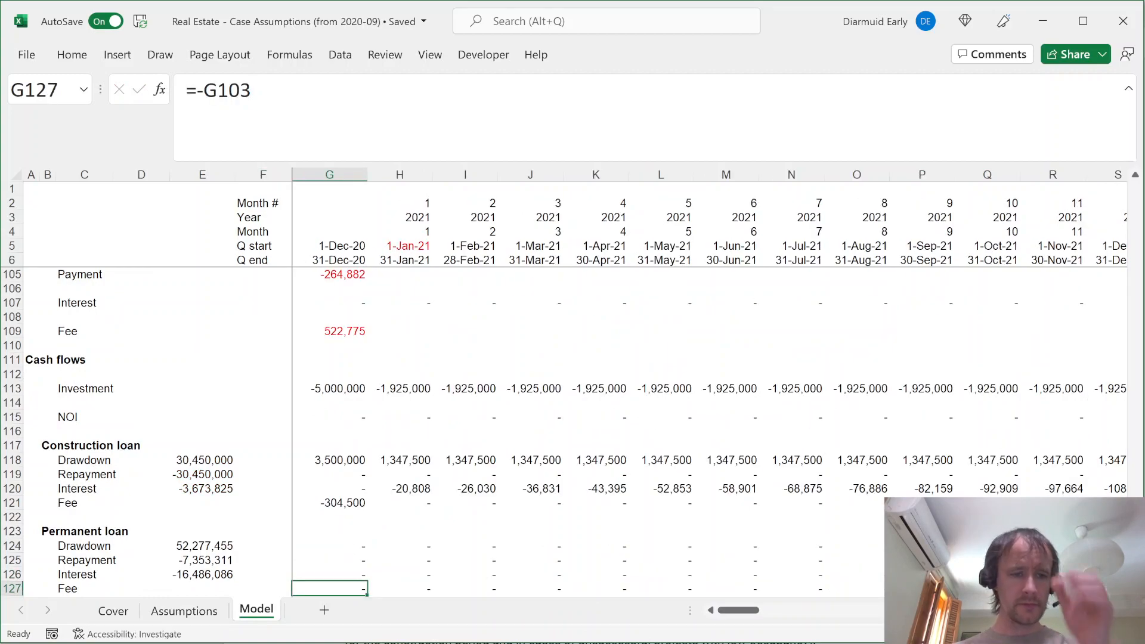
Change the permanent loan Fee formula in G127 to =-G109 and fill it right across the monthly columns
text(=)
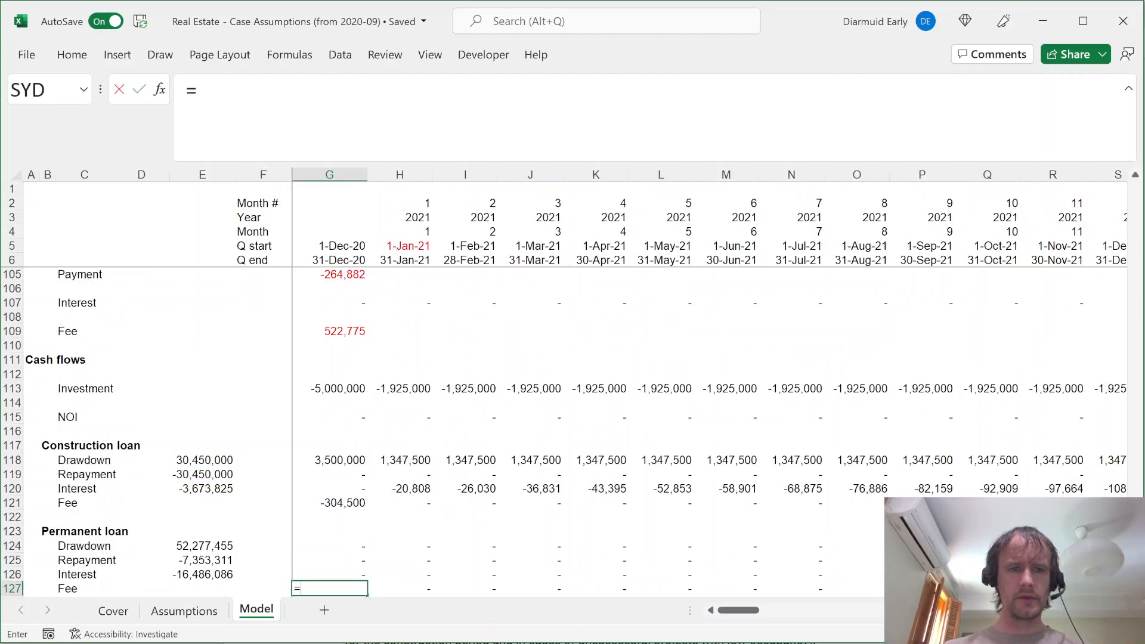
text(-)
click(337, 287)
key(Up)
key(Up)
key(Up)
key(Up)
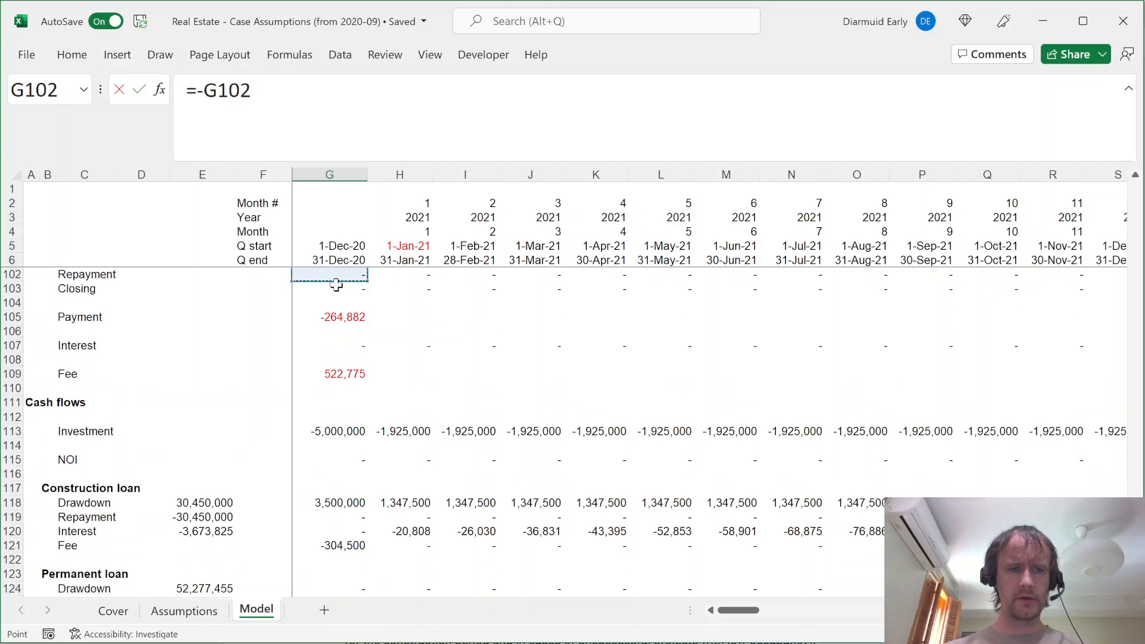
key(Down)
key(Down)
key(Down)
key(Down)
key(Down)
key(Down)
key(Down)
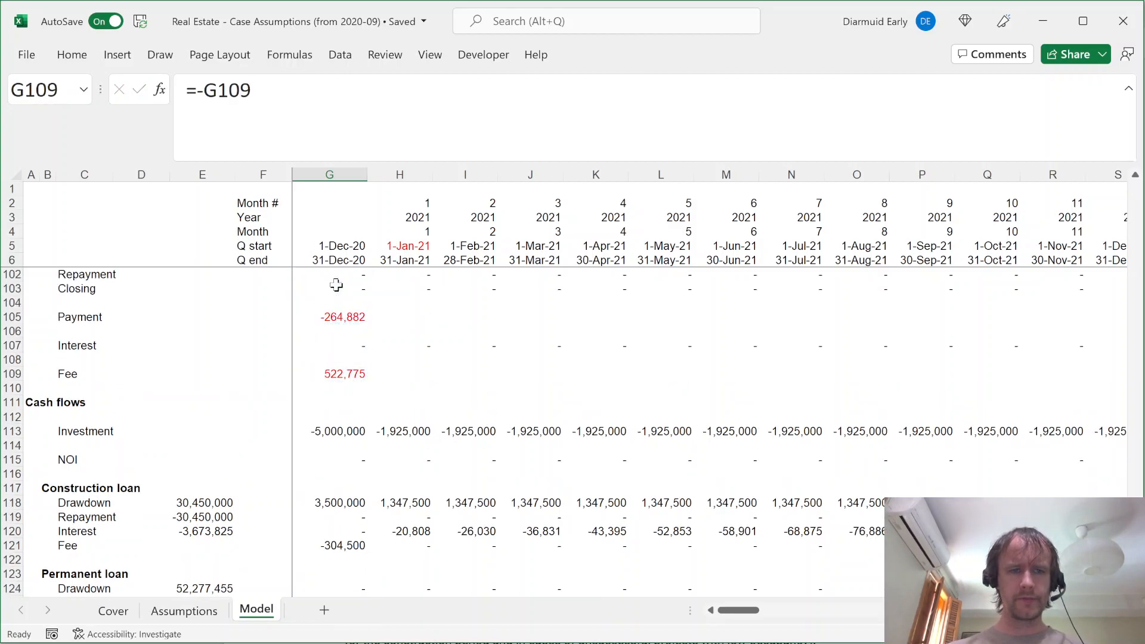
key(Return)
key(Up)
key(ctrl+shift+Right)
Copy the row total formula down from the Interest rows into the Fee totals E127 and E121 of both loans
key(Left)
key(Left)
key(ctrl+d)
key(Up)
key(Up)
key(Up)
key(Up)
key(Up)
key(Up)
key(ctrl+d)
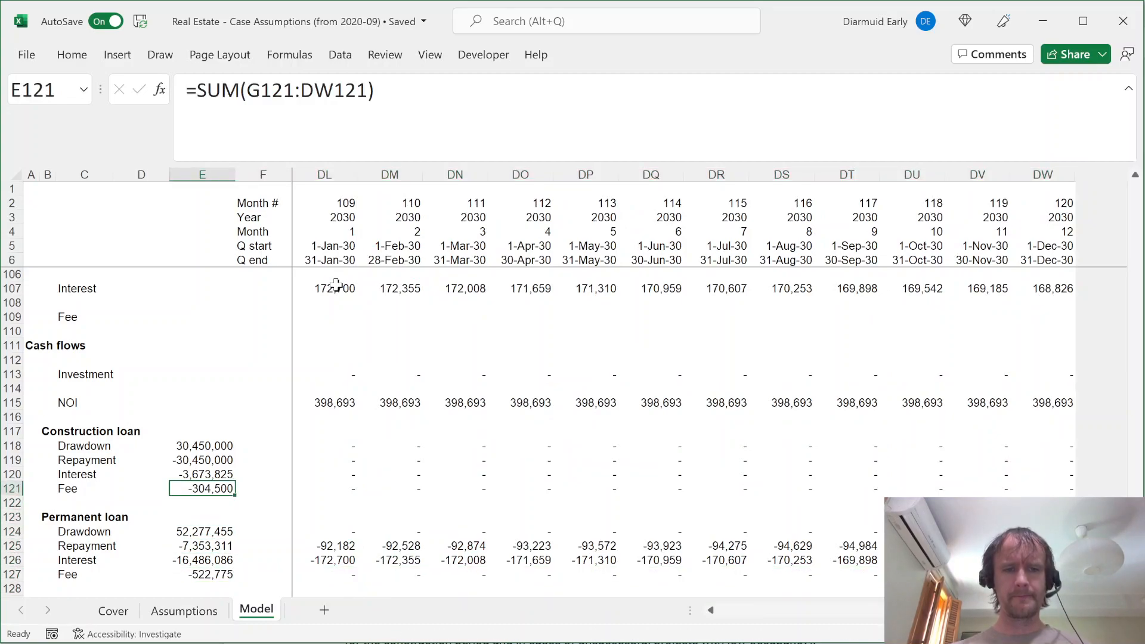
Enter the bold label "Equity cash flow before disposal" in B129, below the permanent loan rows
key(Up)
key(Up)
key(Up)
key(Down)
key(Down)
key(Down)
key(Down)
key(Down)
key(Down)
key(Down)
key(Down)
key(Down)
key(Down)
key(Down)
key(Left)
key(Left)
key(Left)
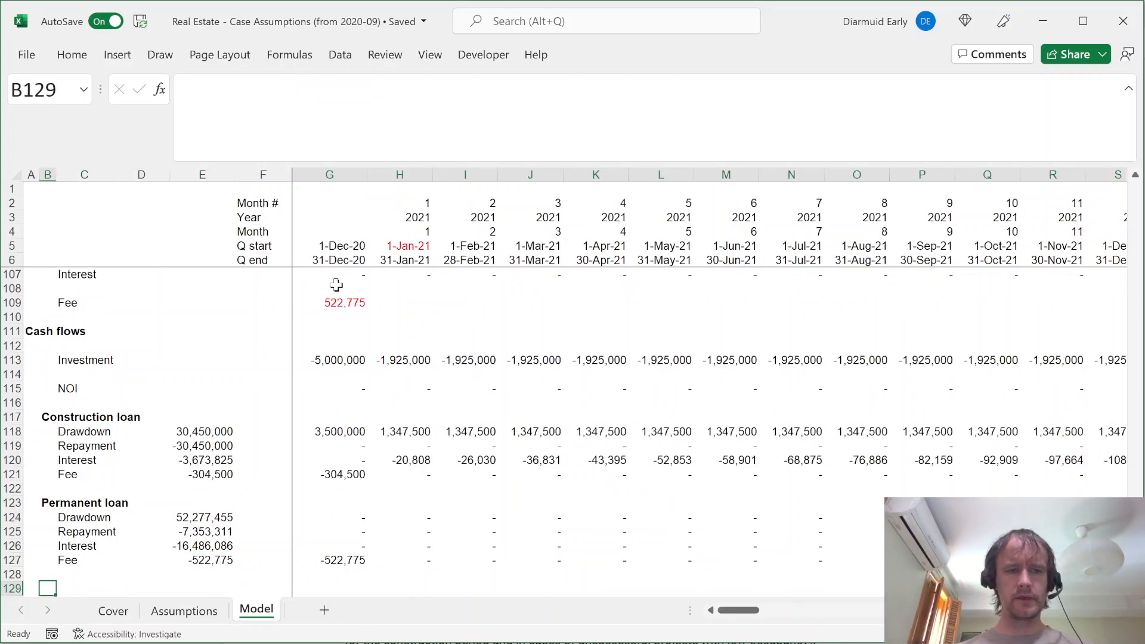
key(Down)
key(Right)
key(Left)
key(Up)
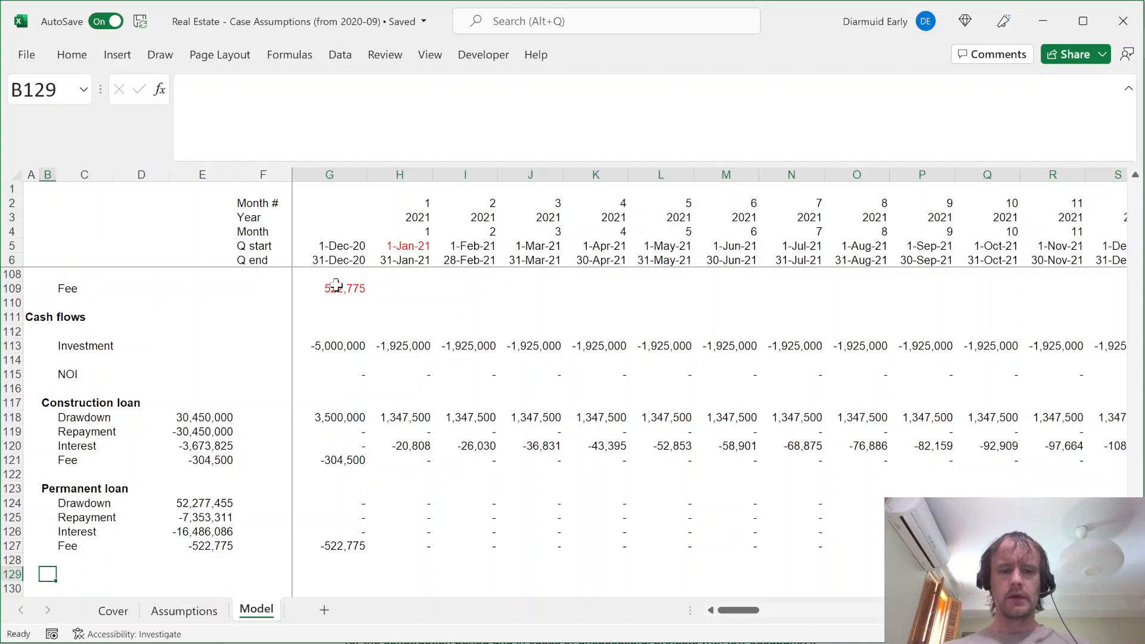
text(Equit)
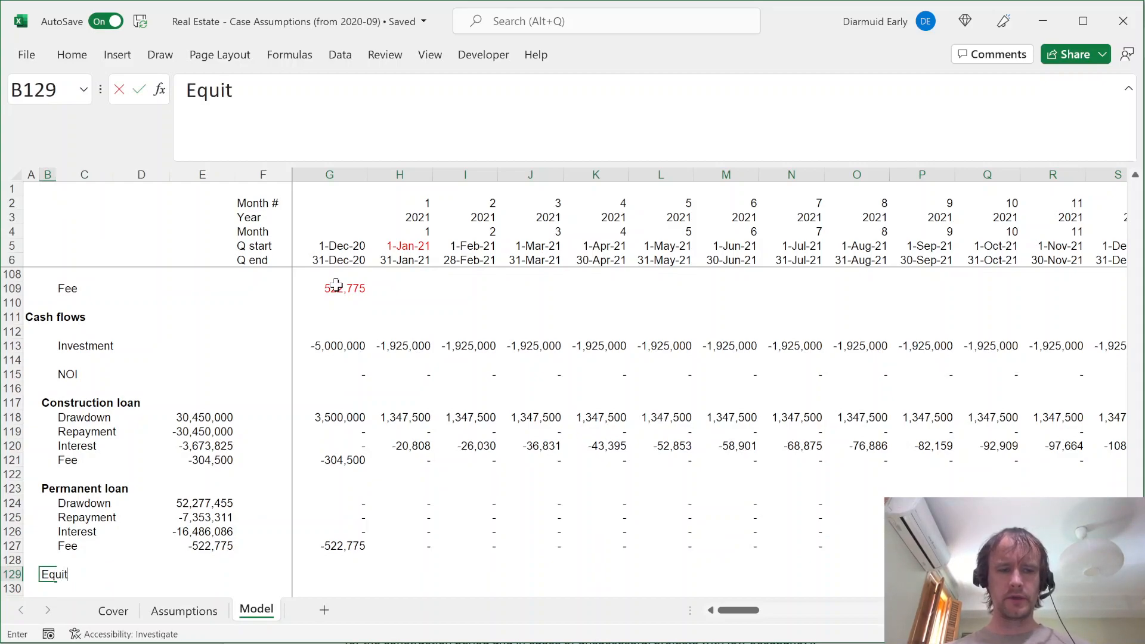
text(y cash flow before disposal)
key(ctrl+Return)
key(ctrl+b)
Sum the cash flow rows in G129 with =SUM(G113:G127) and fill the formula right across the monthly columns
key(Right)
key(Right)
key(Right)
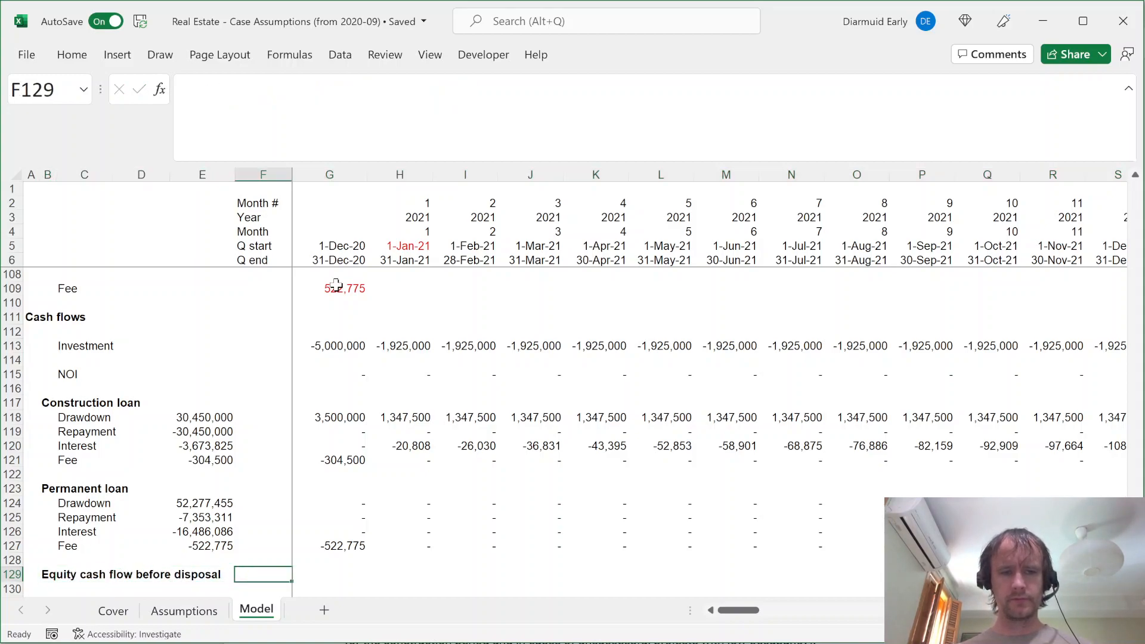
key(Right)
key(Right)
text(=su)
key(Tab)
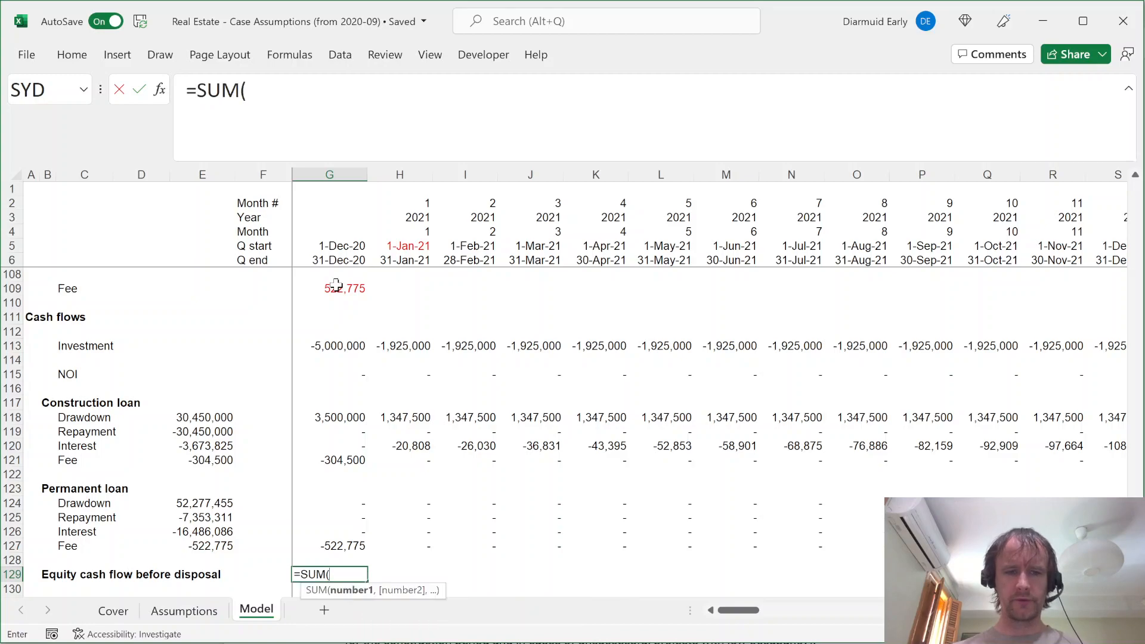
key(Up)
key(ctrl+shift+Up)
key(ctrl+shift+Up)
key(ctrl+shift+Up)
key(ctrl+shift+Up)
key(ctrl+shift+Up)
key(Return)
key(Up)
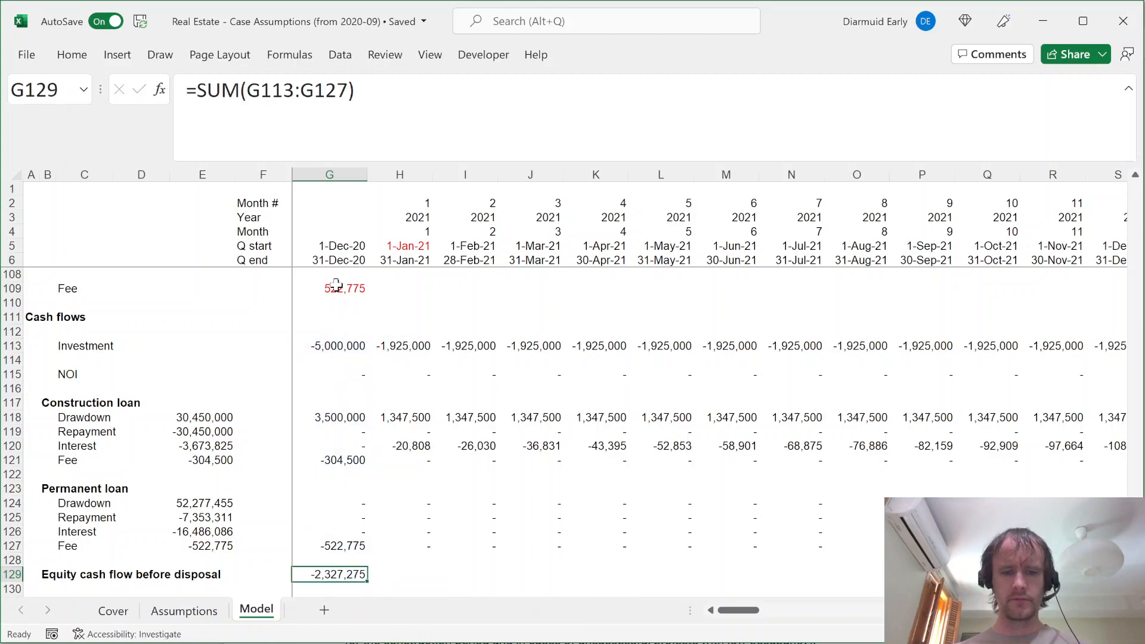
key(ctrl+shift+Right)
key(ctrl+r)
key(Left)
key(Right)
Add the section heading "Disposal cash flows" in B131
key(Down)
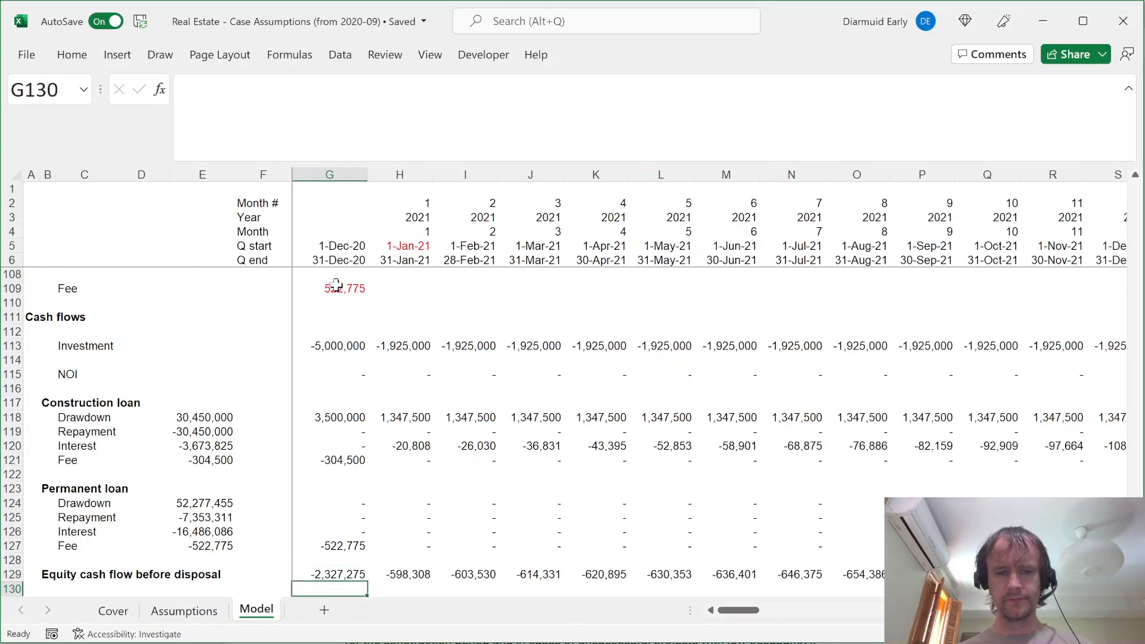
key(Down)
key(Down)
key(Left)
key(Left)
key(Down)
key(Left)
key(Left)
key(Left)
key(Up)
key(Up)
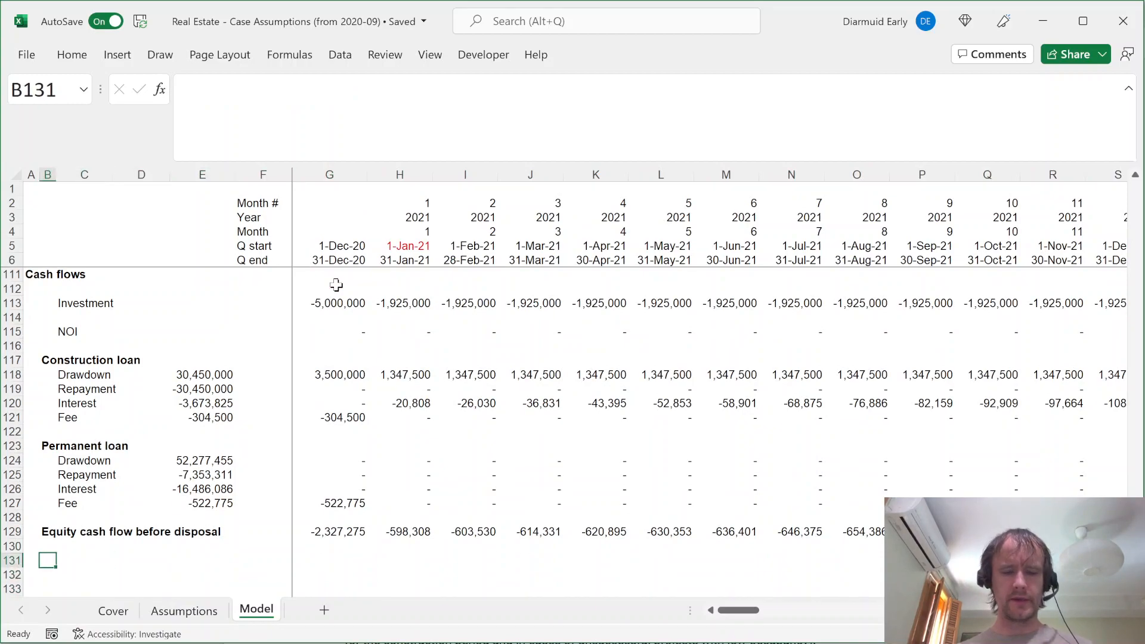
text(Disposal cash flows)
key(Return)
Label C132 to C134 as "Mortgage repayment", "Sale proceeds" and "Disposition fee"
key(Right)
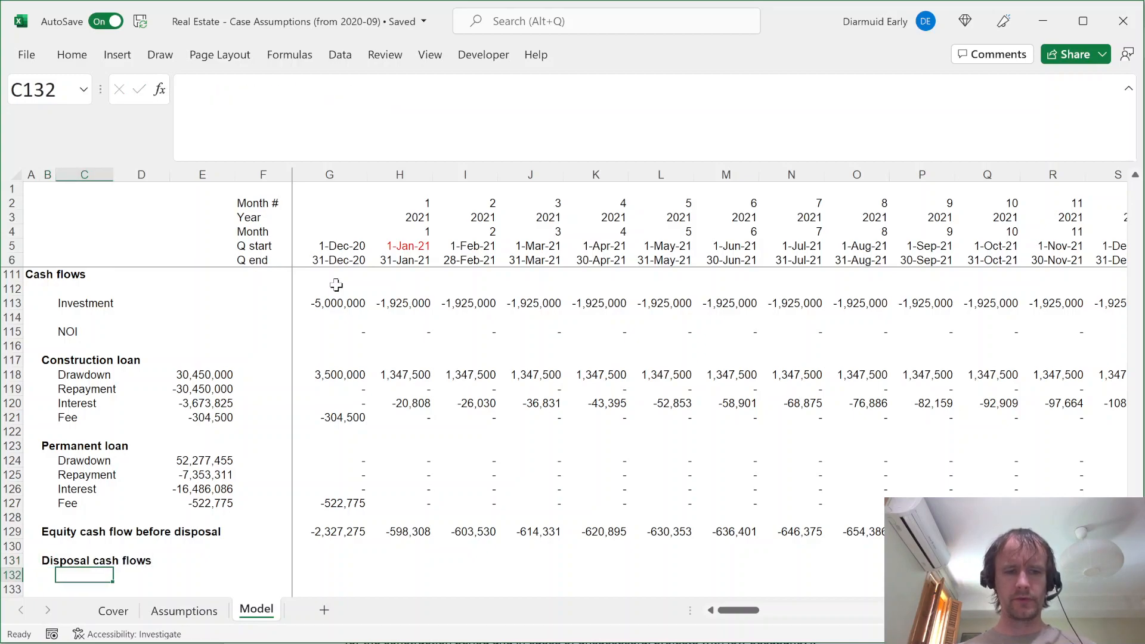
text(Mortgage r)
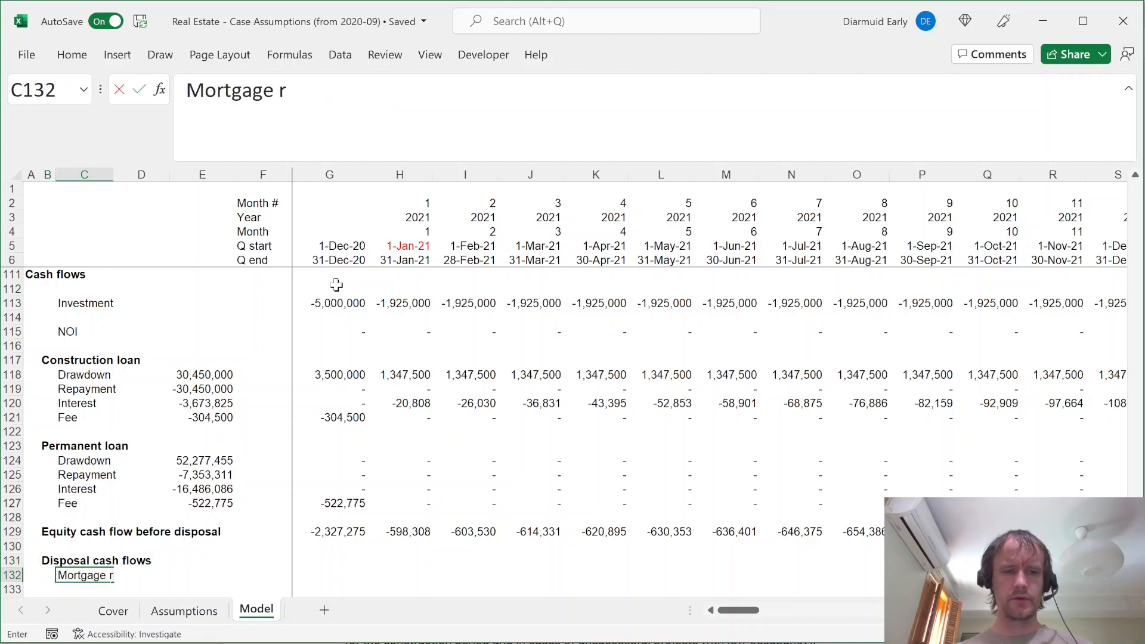
text(epayment)
key(Return)
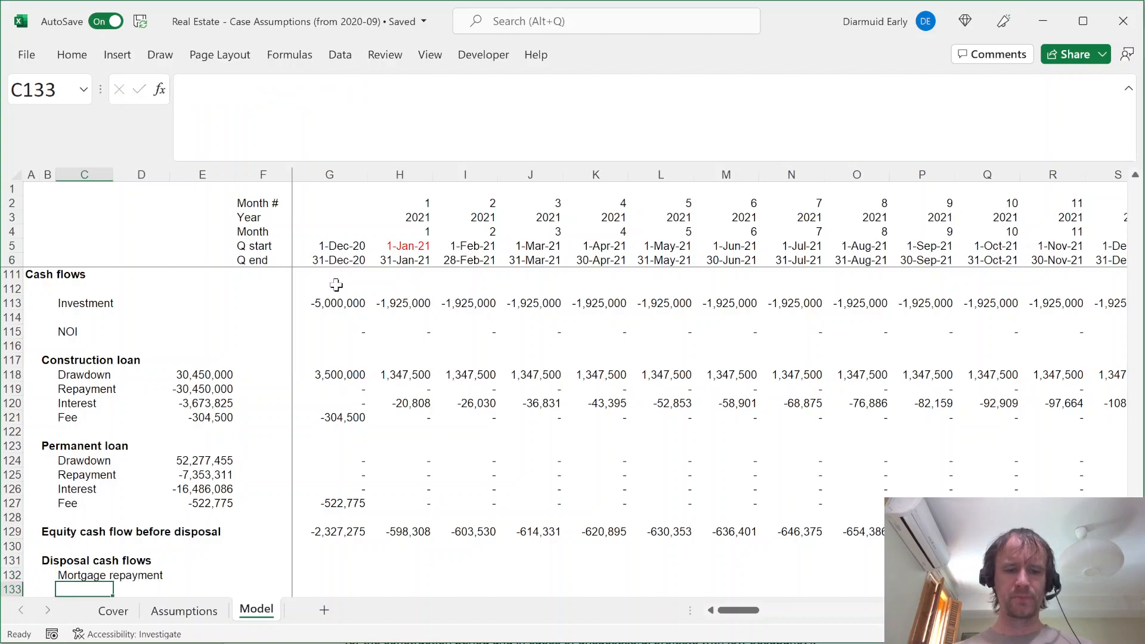
text(Sale proceeds)
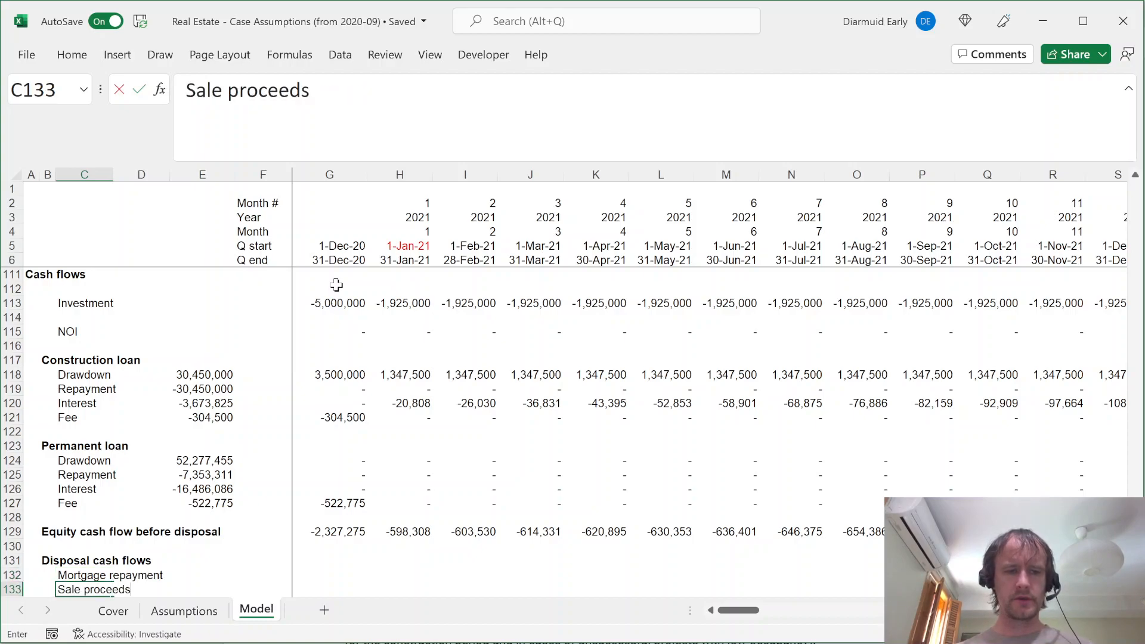
key(Return)
key(ctrl+Page_Up)
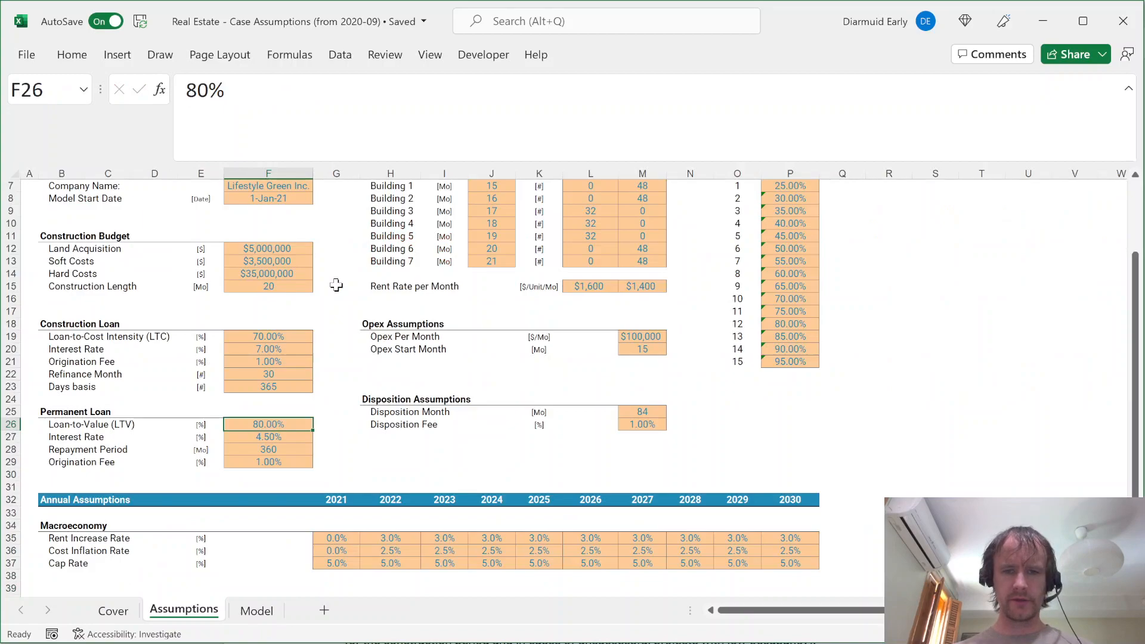
key(ctrl+Page_Down)
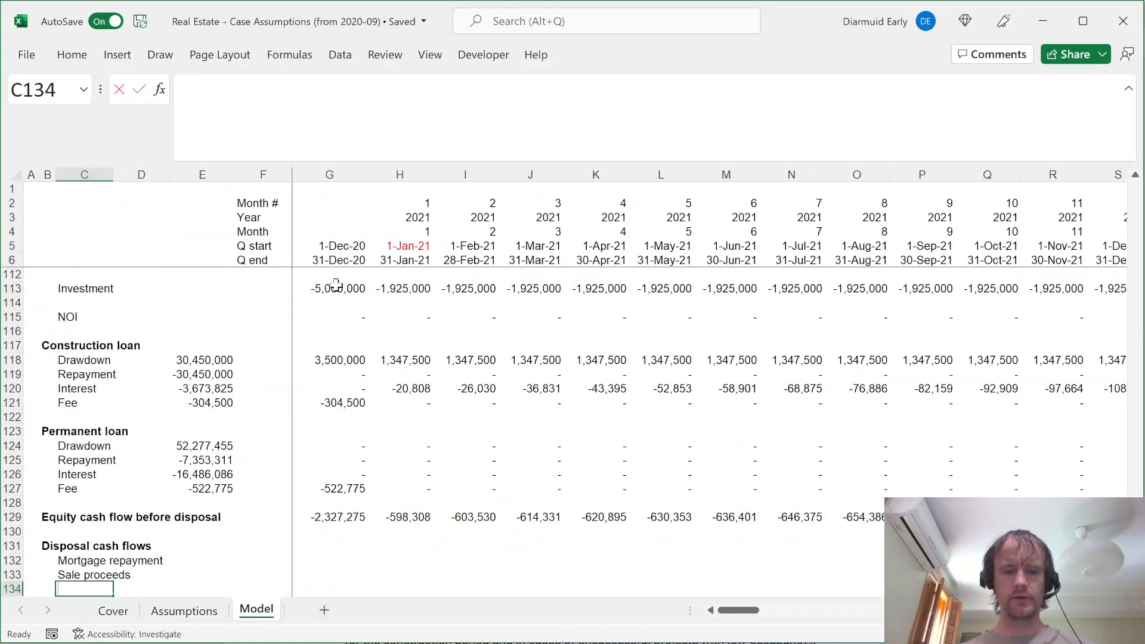
text(Disposition fee)
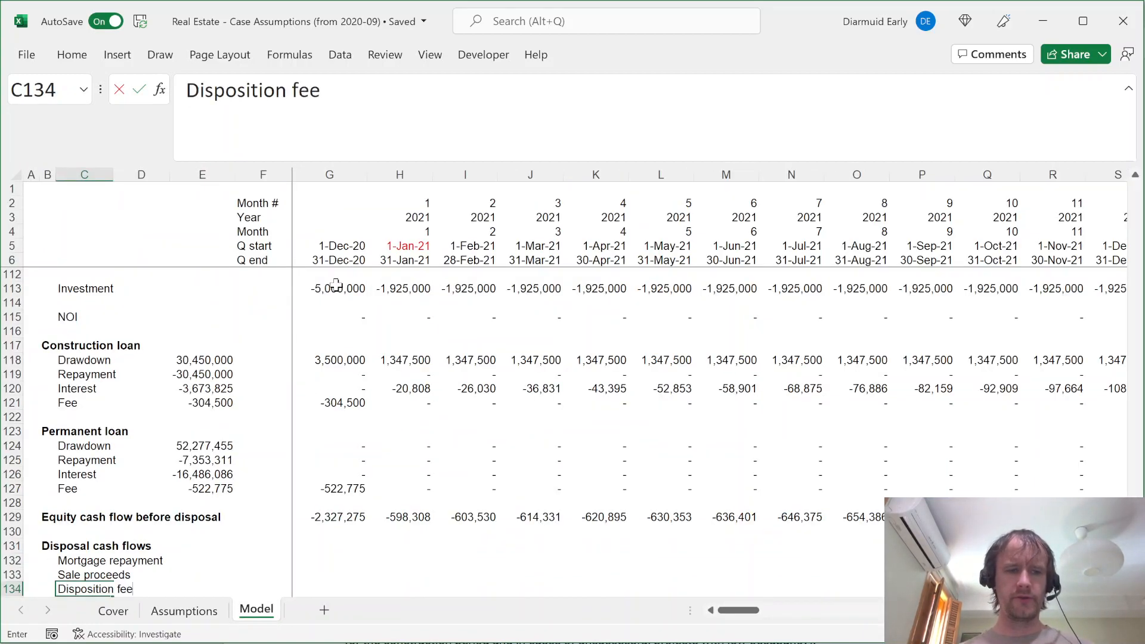
Start an IF formula in G132 that tests month G$2, with -G103 (permanent loan Closing) as the true result and 0 otherwise
key(Right)
key(Right)
key(Up)
key(Up)
key(Right)
key(Right)
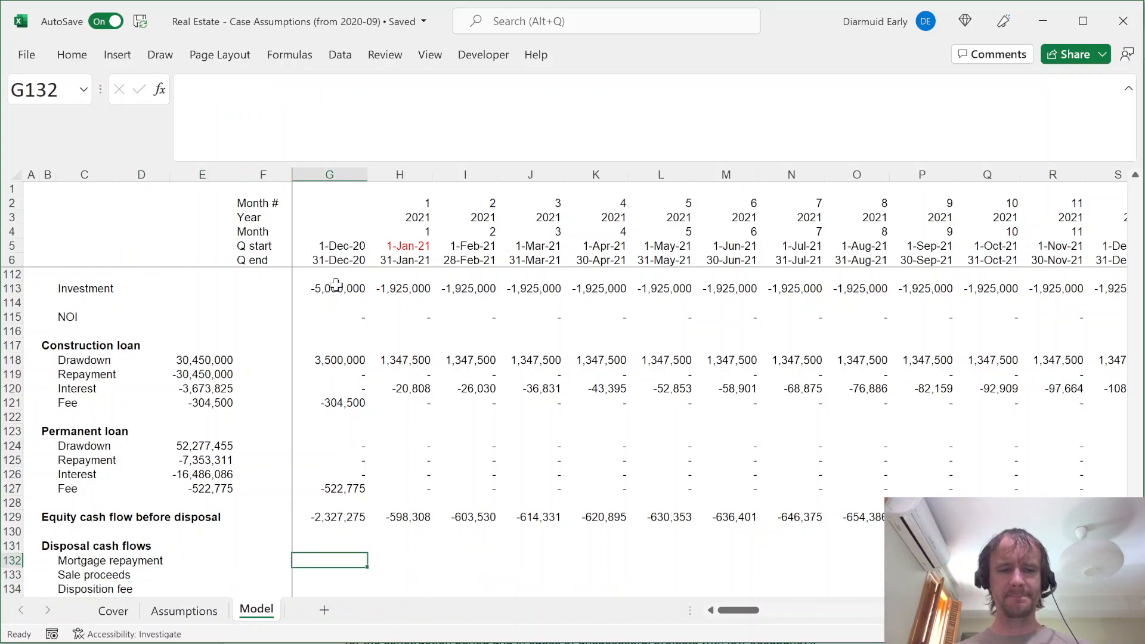
text(=IF()
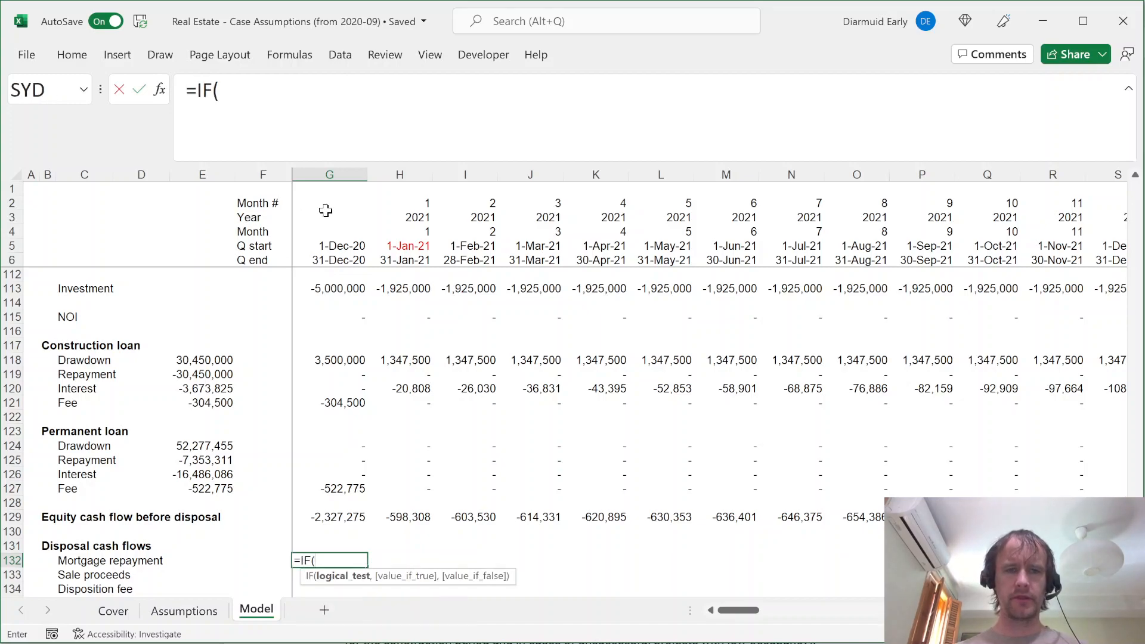
click(327, 213)
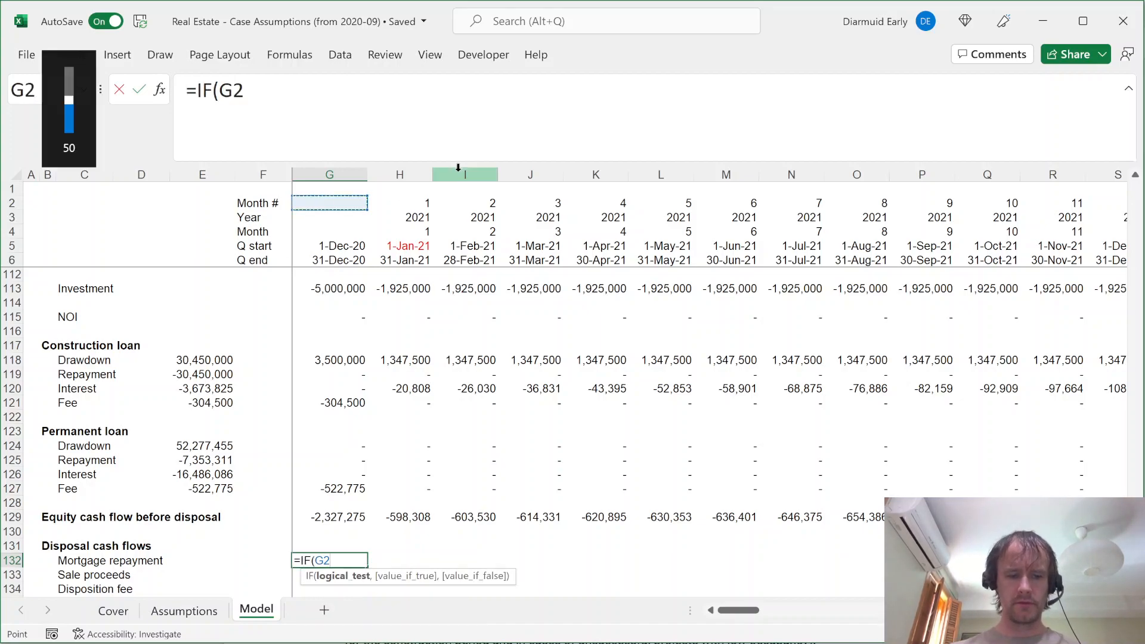
key(F4)
key(F4)
text(=)
key(alt+Return)
text(,-)
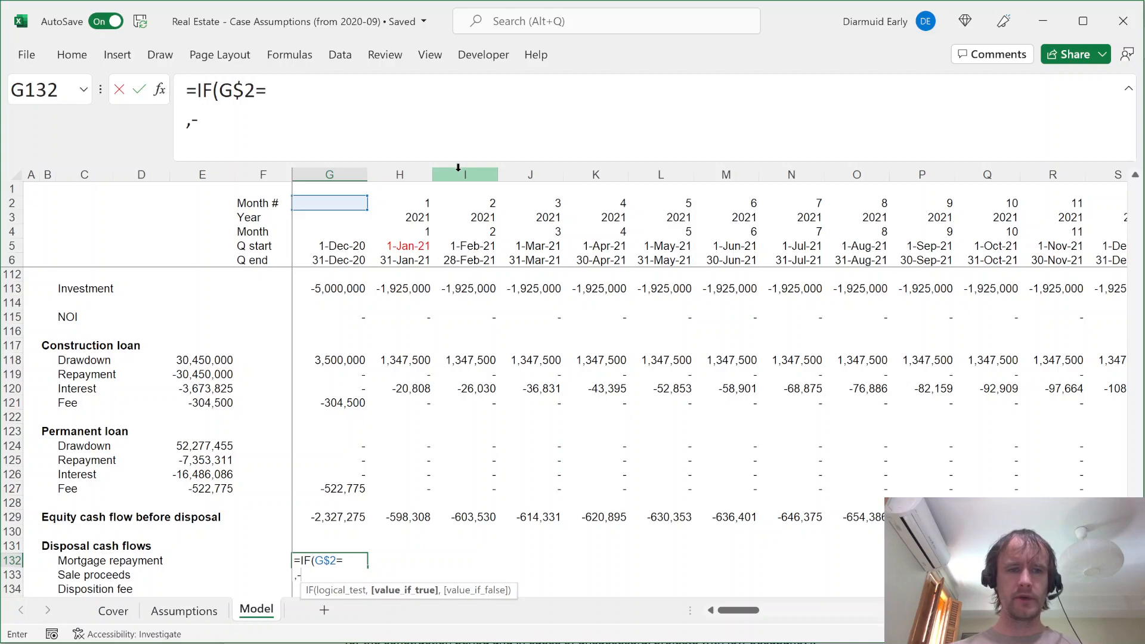
click(335, 304)
key(Up)
key(Up)
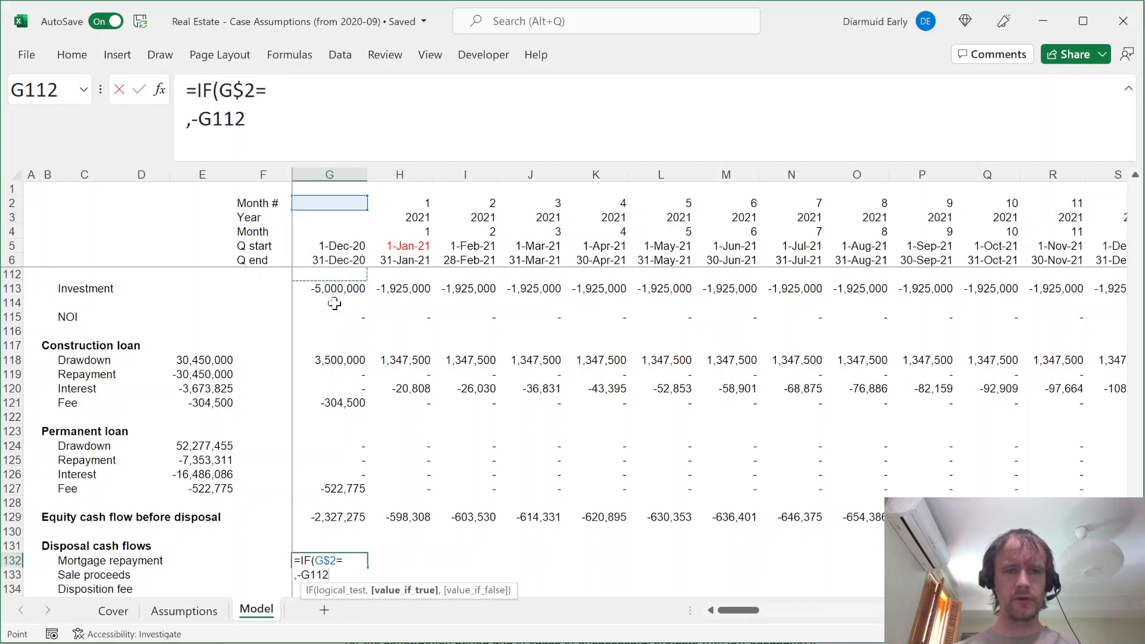
key(Up)
key(Up)
key(Up)
key(Up)
key(Up)
key(Up)
key(Up)
key(Up)
key(Up)
key(Up)
key(Up)
key(Up)
key(Up)
key(Up)
key(Up)
key(Up)
key(Up)
key(Down)
key(Down)
key(Down)
key(Down)
key(Down)
key(Down)
key(Down)
key(Down)
key(Down)
key(Up)
text(,0))
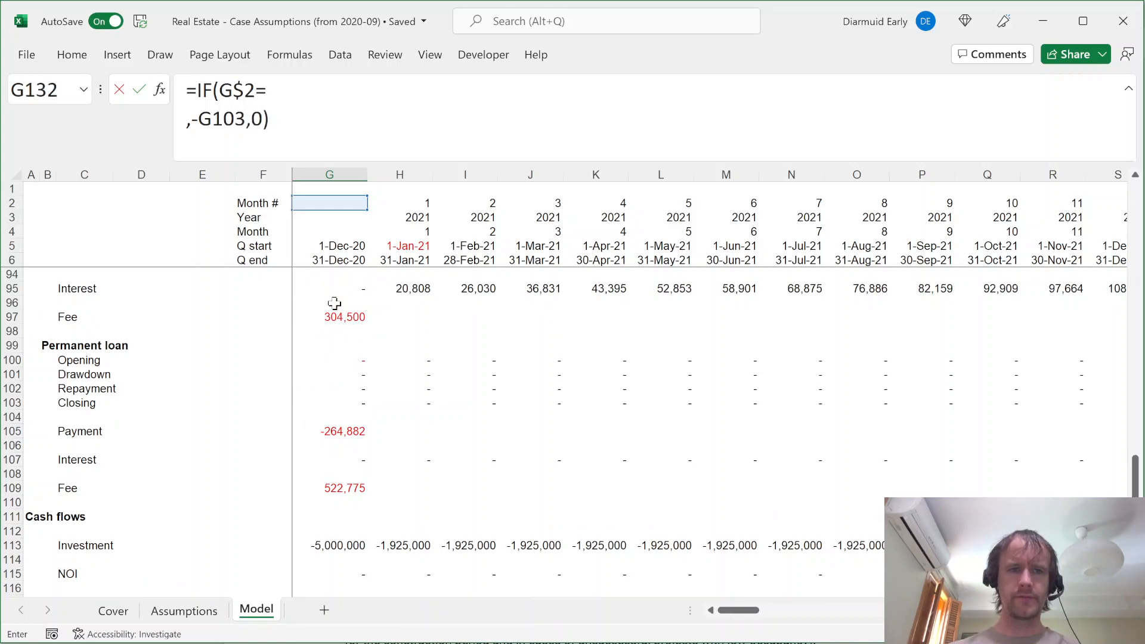
Complete the G132 condition by comparing G$2 with the disposition month, Assumptions!$M$25, and enter the formula
click(263, 119)
click(267, 89)
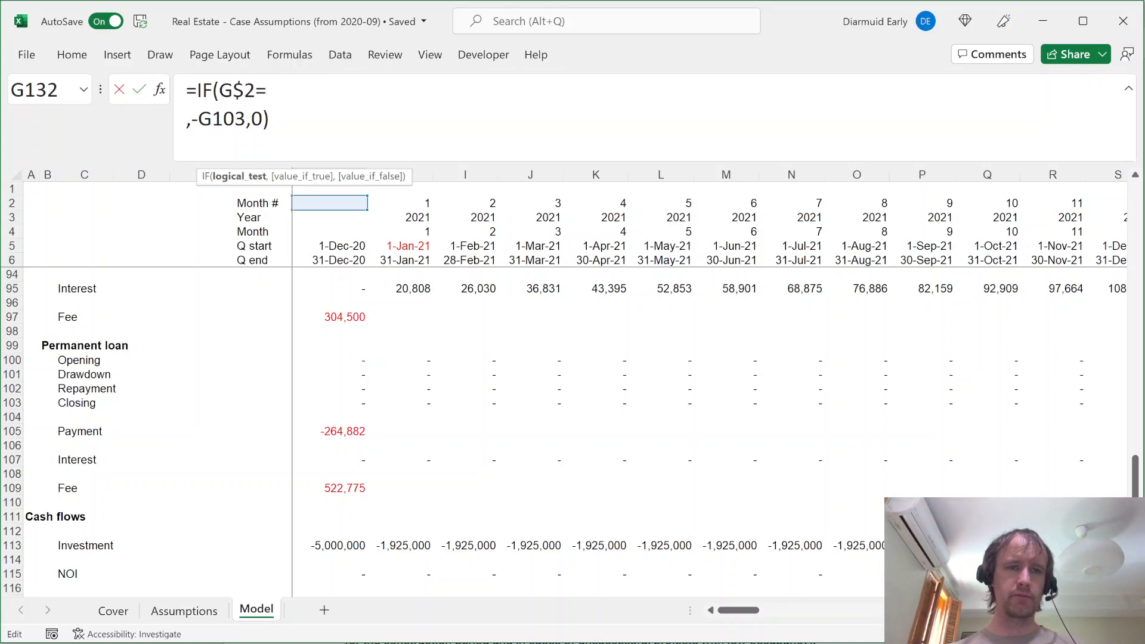
click(198, 119)
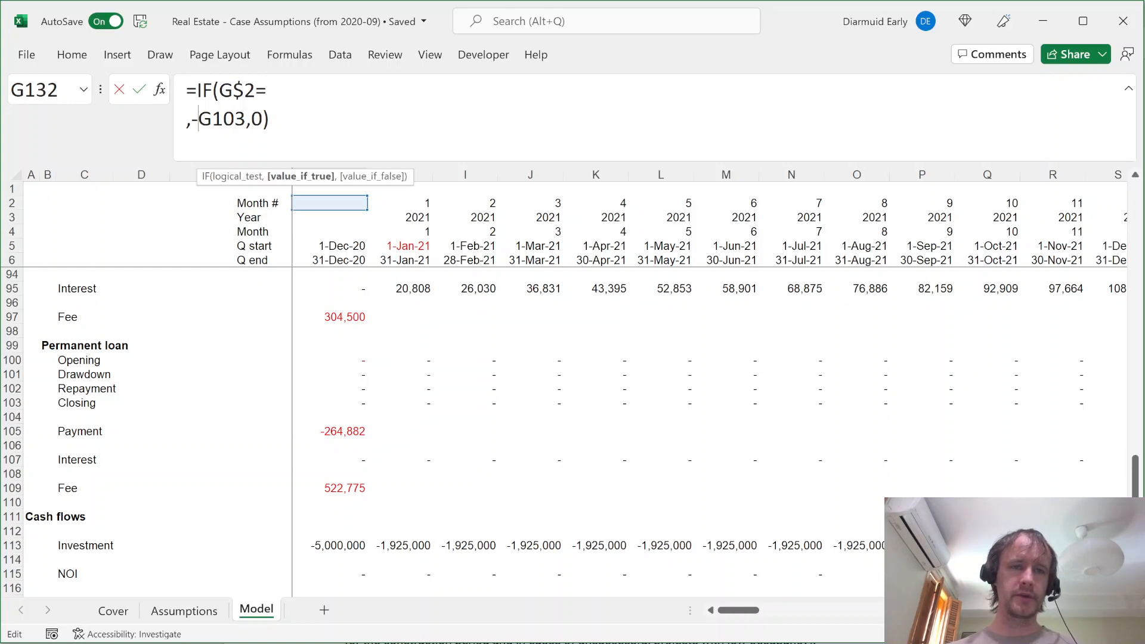
click(266, 90)
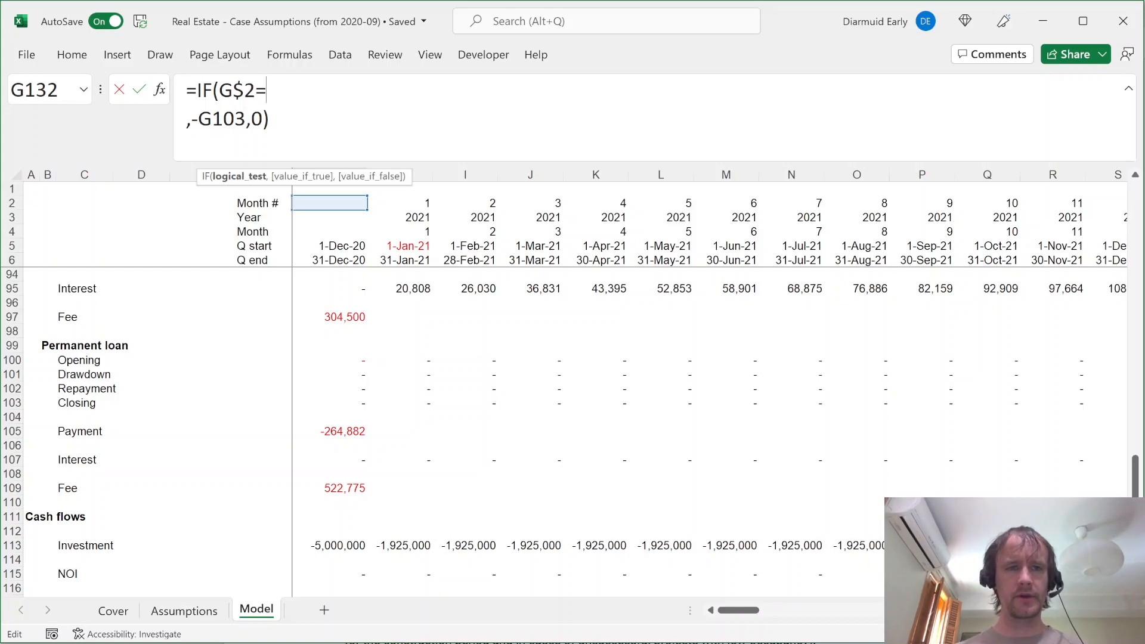
click(184, 611)
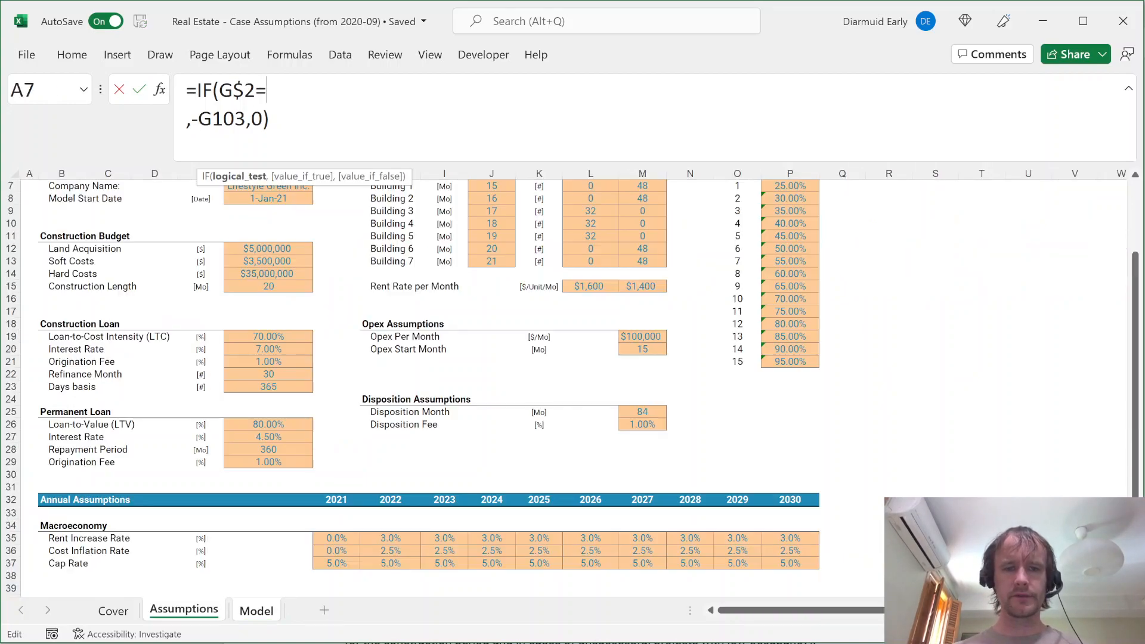
click(663, 412)
key(F4)
key(Return)
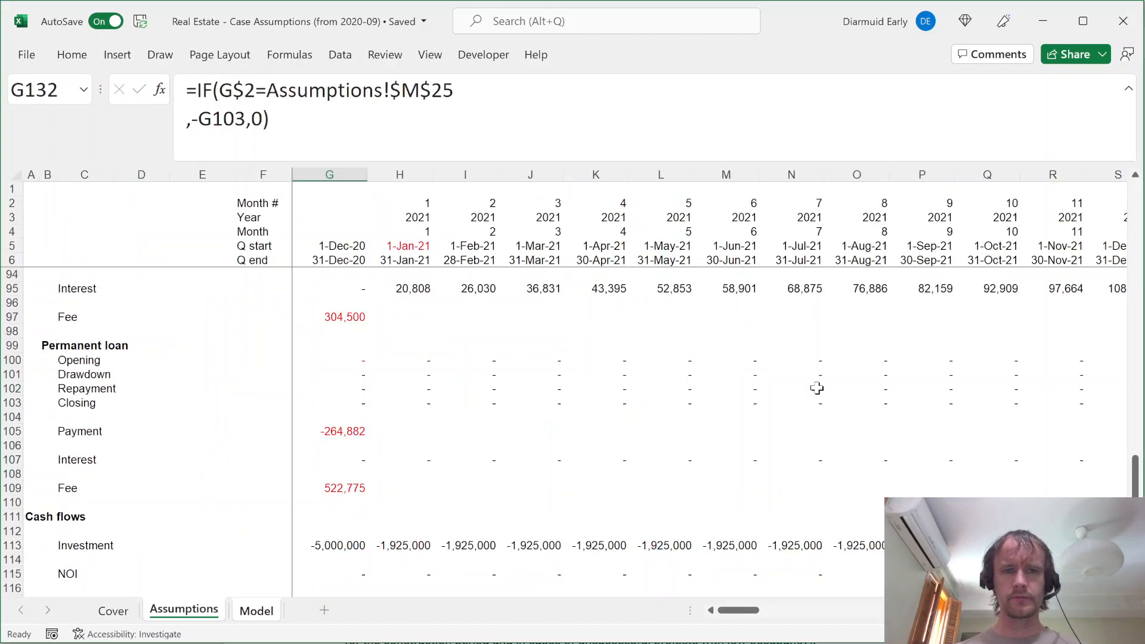
Remove the line break from the G132 formula and paste only the formatting of G129 onto G132
key(Up)
key(Up)
key(Up)
key(Up)
key(ctrl+c)
key(Down)
key(Down)
key(Down)
key(ctrl+alt+v)
key(t)
key(Return)
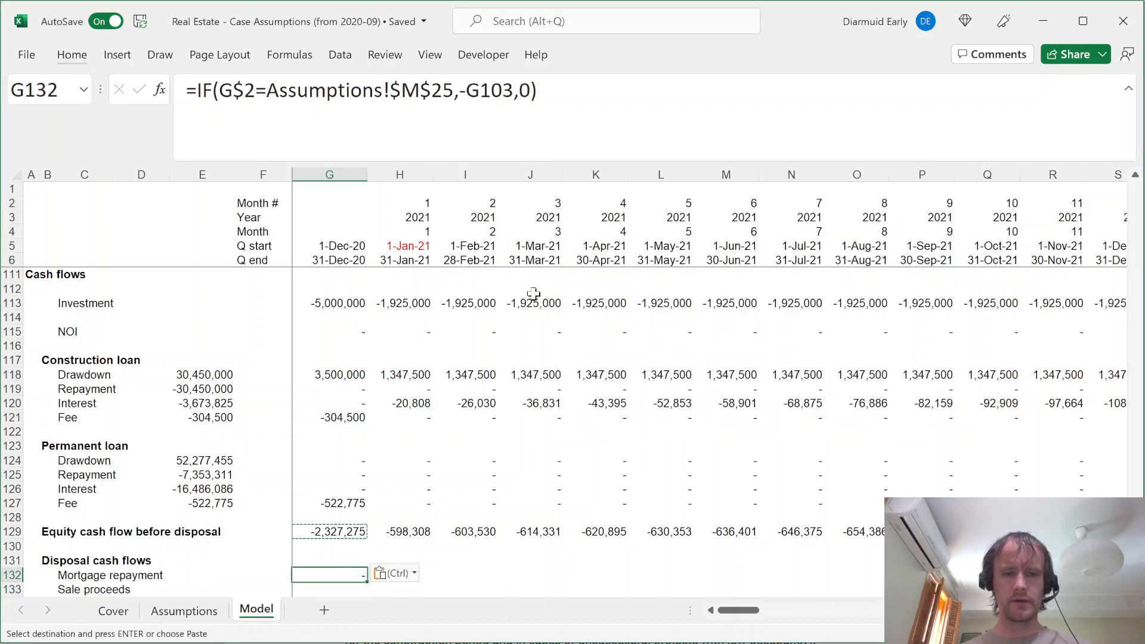
Fill the Mortgage repayment formula from G132 right across the monthly columns
key(ctrl+shift+Right)
key(Left)
key(Right)
Examine the Mortgage repayment row across the monthly columns up to disposition month 84
key(Right)
key(Right)
key(Right)
key(Right)
key(Right)
key(Right)
key(Right)
key(Right)
key(Right)
key(Right)
key(Right)
key(Right)
key(Right)
key(Right)
key(Right)
key(Right)
key(Right)
key(Right)
key(Right)
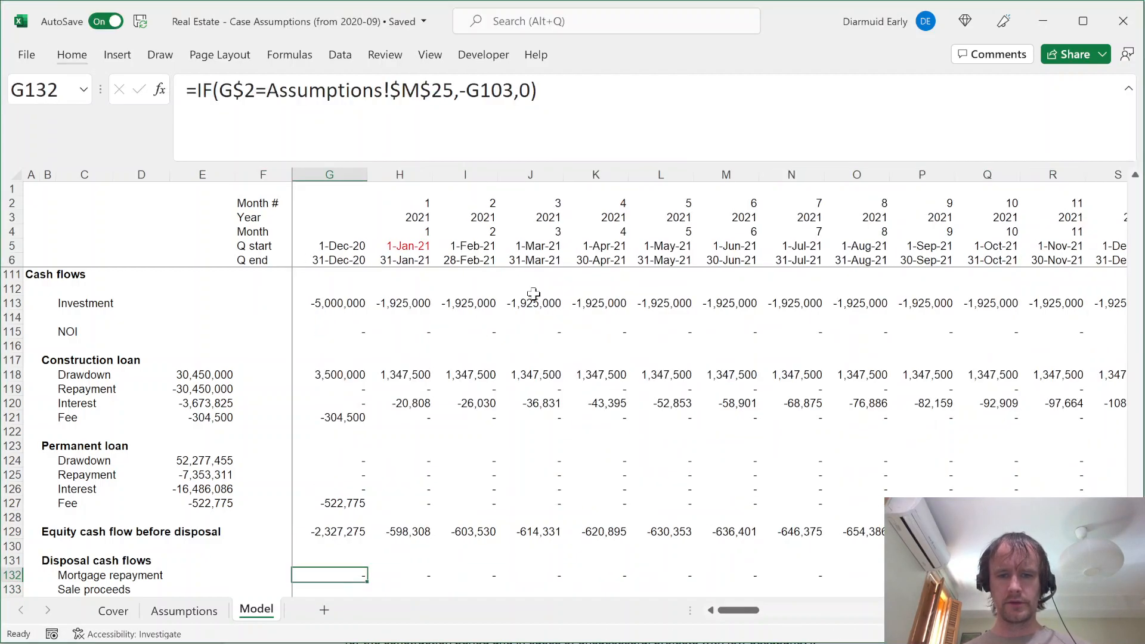
key(Right)
key(Right)
key(Right)
key(Right)
key(Right)
key(Right)
key(Right)
key(Right)
key(Right)
key(Right)
key(Right)
key(Right)
key(Right)
key(Right)
key(Right)
key(Right)
key(Right)
key(Right)
key(Right)
key(Right)
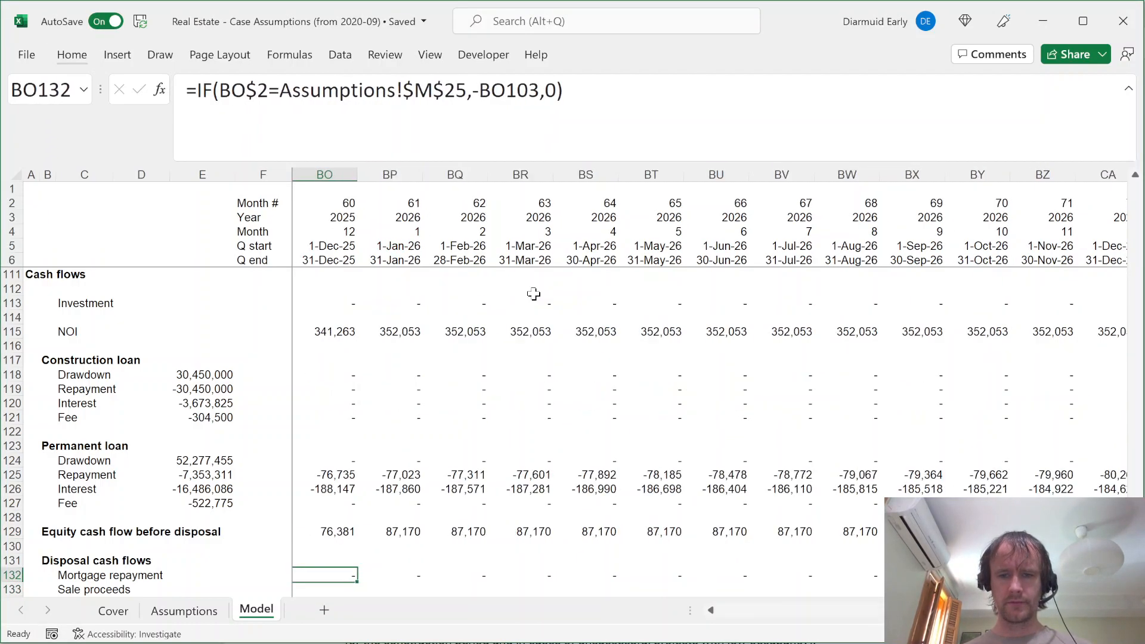
key(Left)
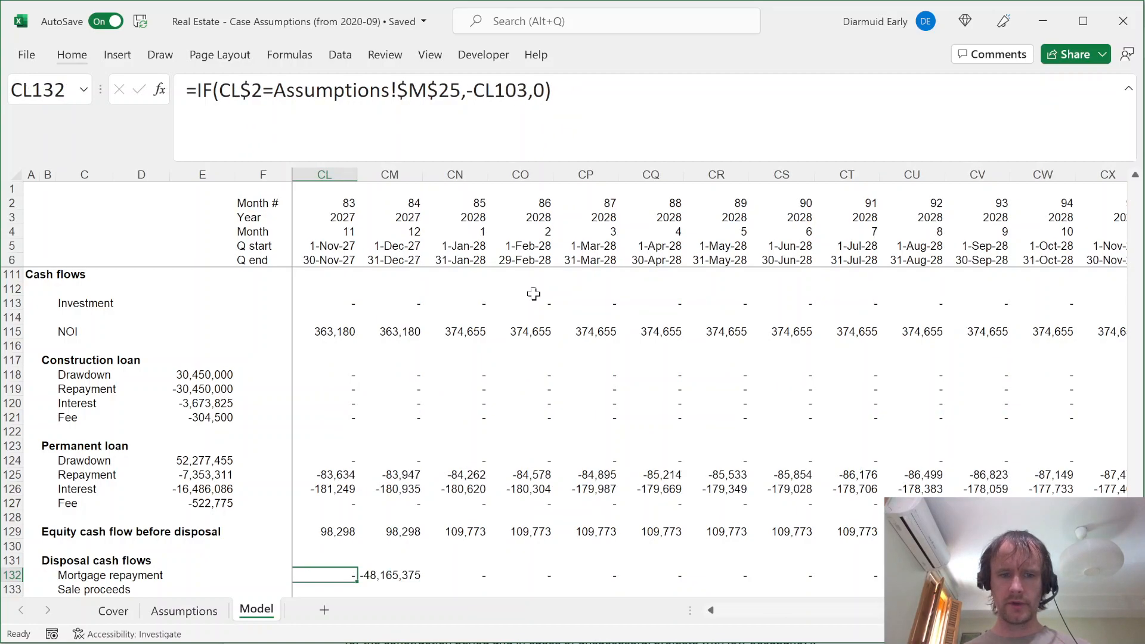
key(Right)
Return to the first monthly Sale proceeds cell, G133, and consult the Property Sale terms in the case materials PDF
key(ctrl+Left)
key(Left)
key(Down)
key(Right)
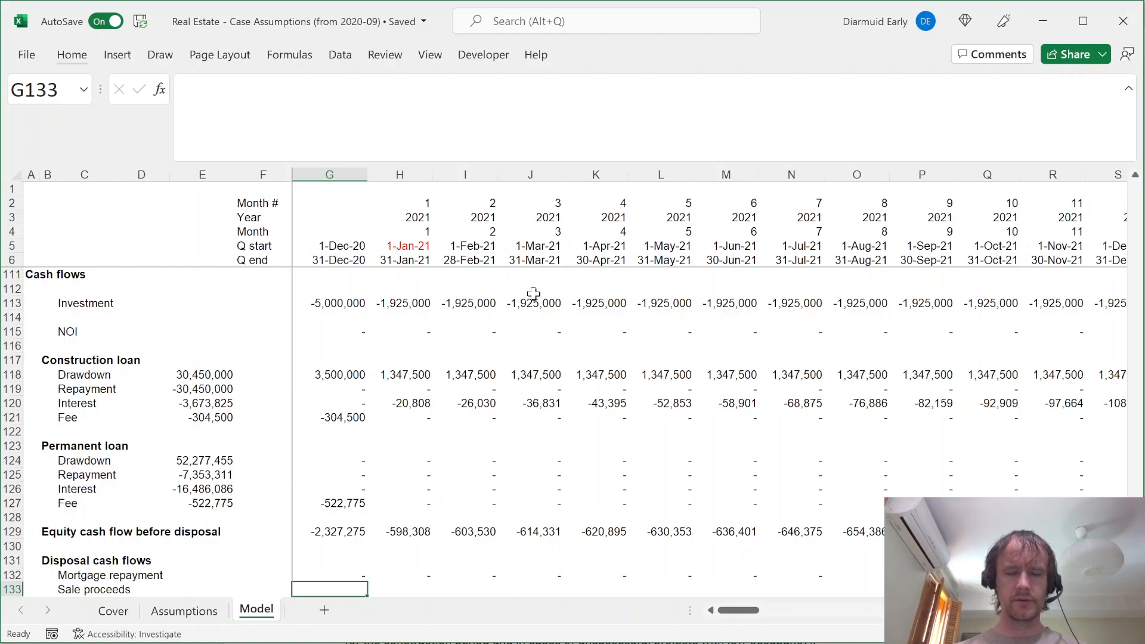
key(alt+Tab)
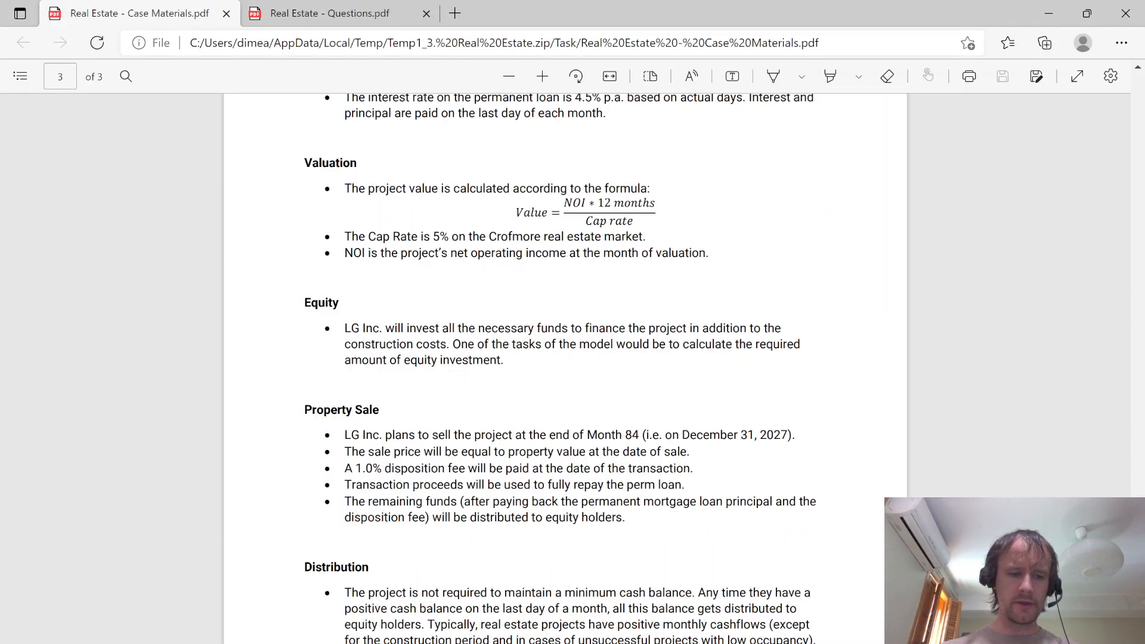
key(alt+Tab)
Reuse the Mortgage repayment IF formula in G133 and strip out its true and false results, keeping the Assumptions!$M$25 test
text(=)
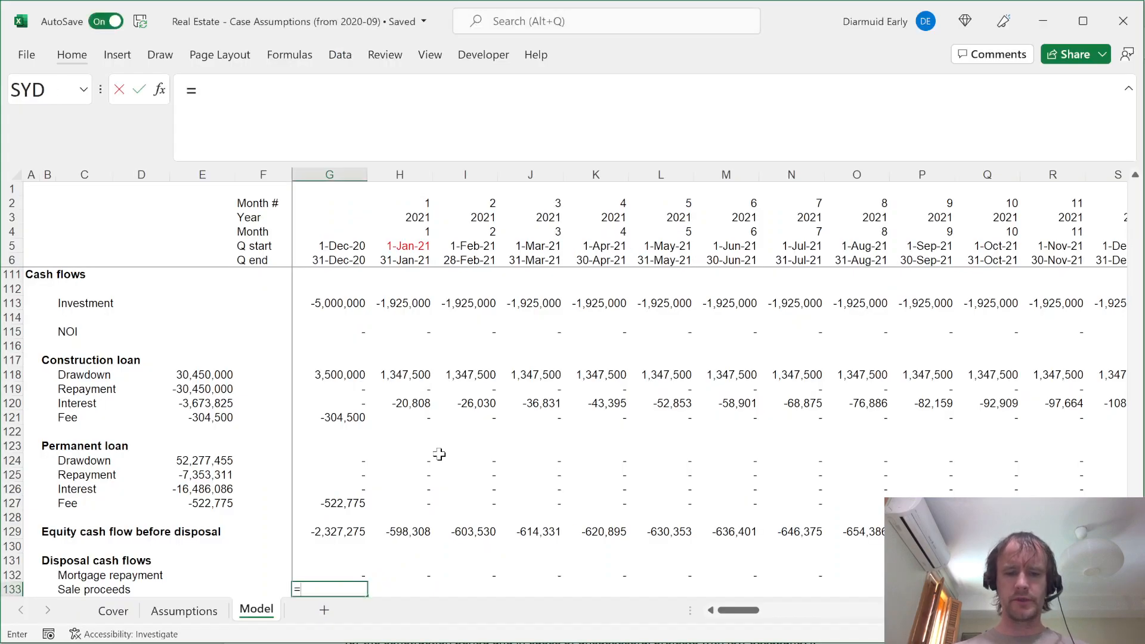
text(IF()
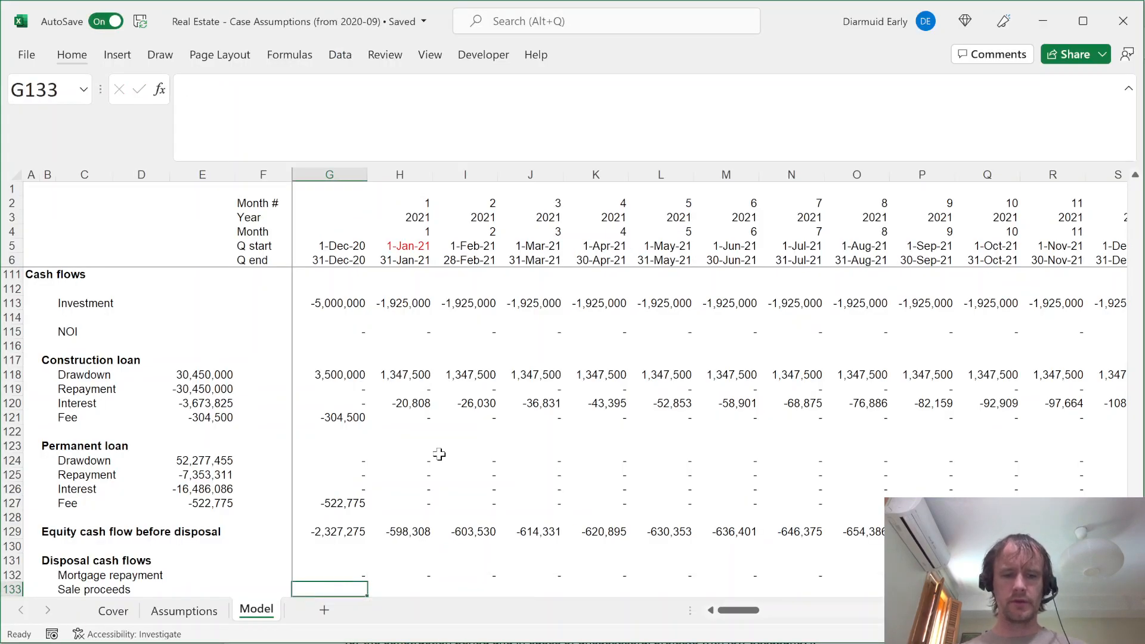
key(F2)
key(shift+Left)
key(shift+Left)
key(shift+Left)
key(shift+Left)
key(shift+Left)
key(shift+Left)
key(shift+Left)
key(shift+Left)
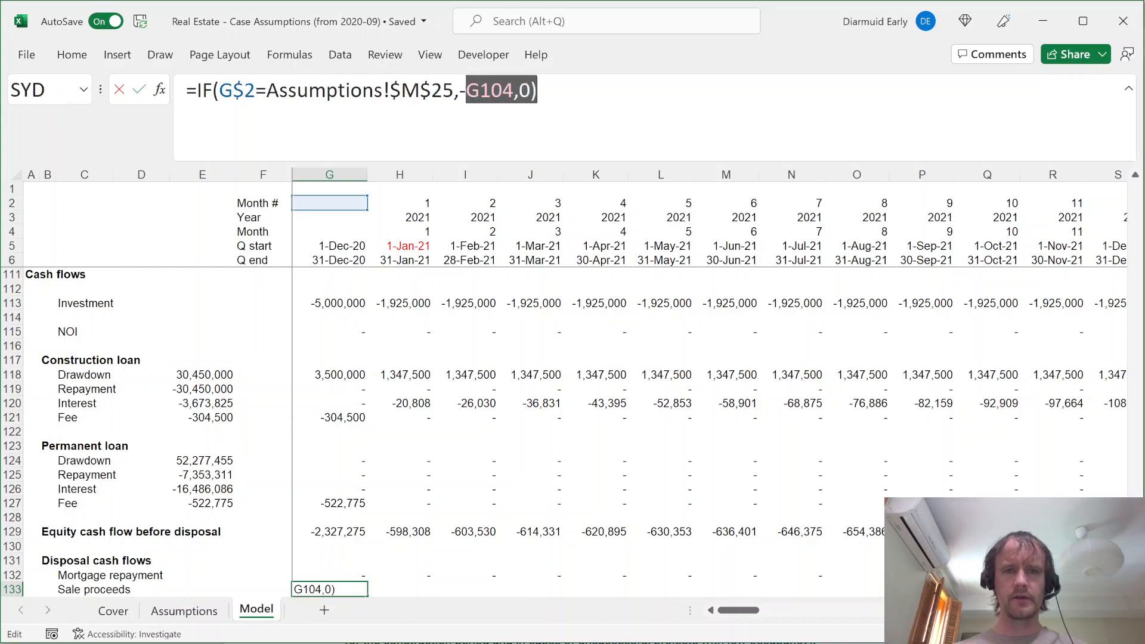
key(BackSpace)
Complete the G133 formula with the project value, G85, as the true result and 0 as the false result
click(330, 318)
key(Up)
key(Up)
key(Up)
key(Up)
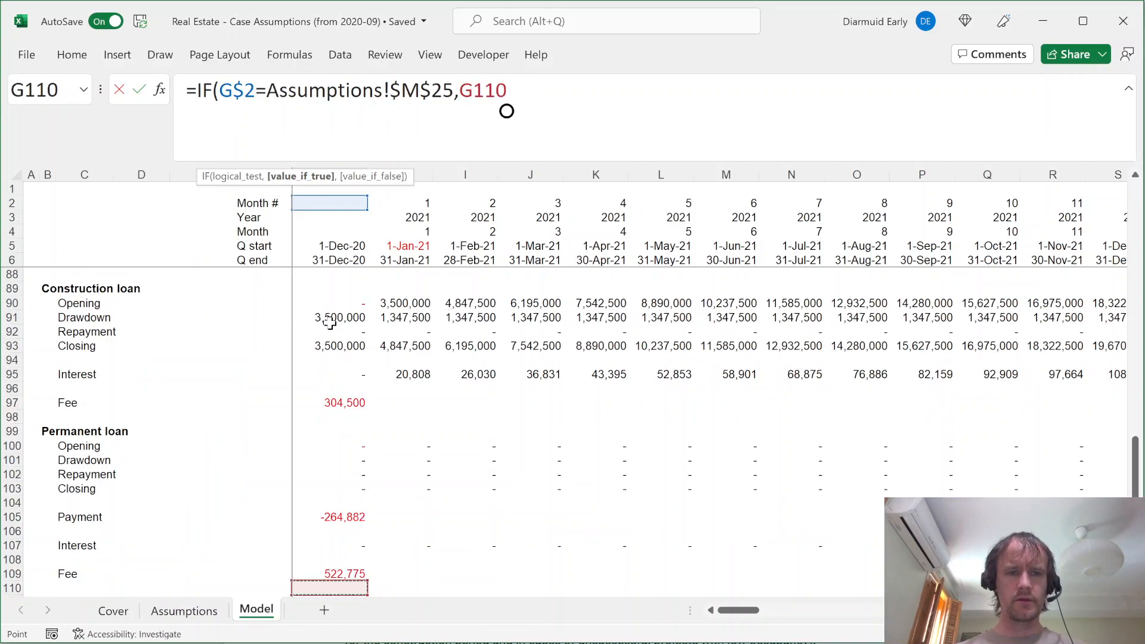
key(Up)
key(Up)
key(Up)
key(Up)
key(Up)
key(Up)
key(Up)
key(Up)
key(Up)
key(Up)
key(Up)
key(Up)
key(Up)
key(Up)
key(Up)
key(Up)
key(Up)
key(Up)
key(Up)
key(Up)
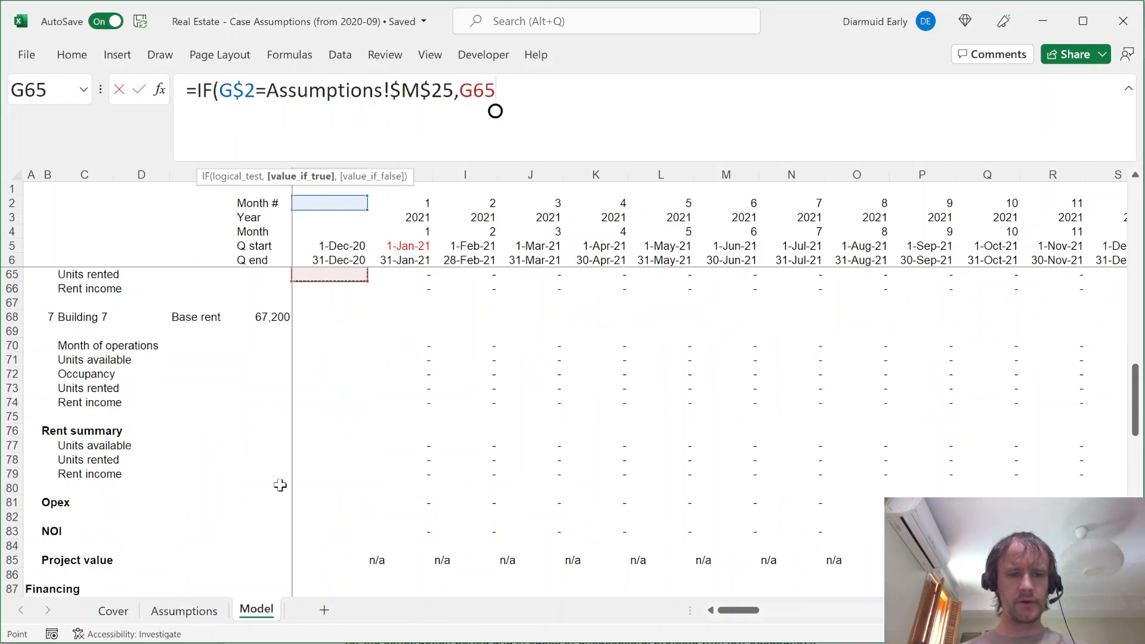
click(339, 561)
key(ctrl+Return)
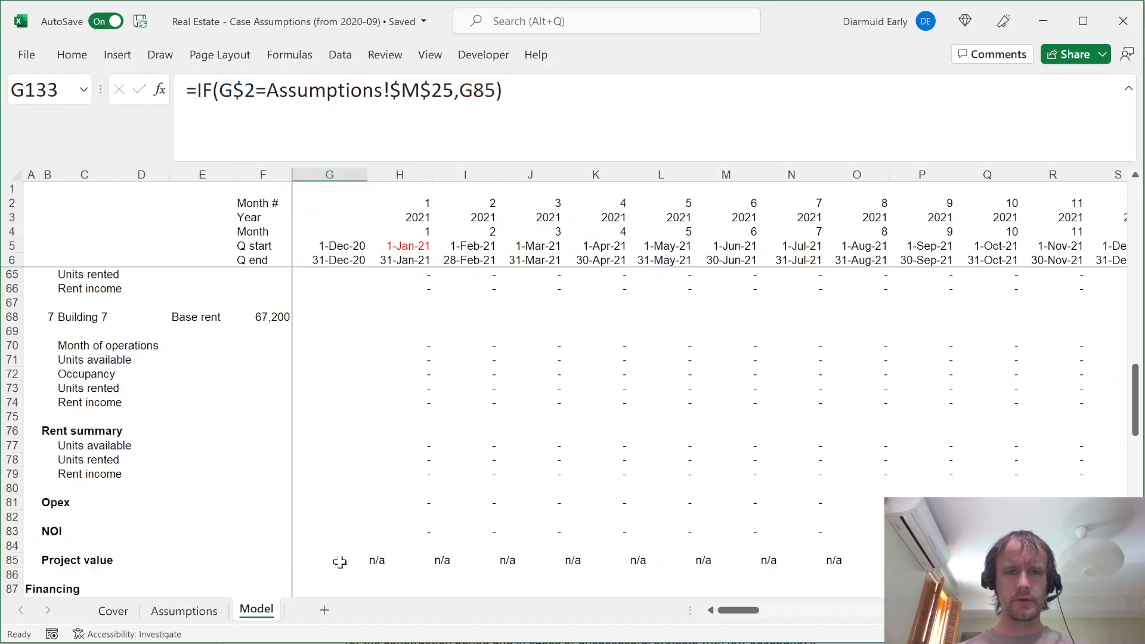
key(F2)
key(Left)
text(,0)
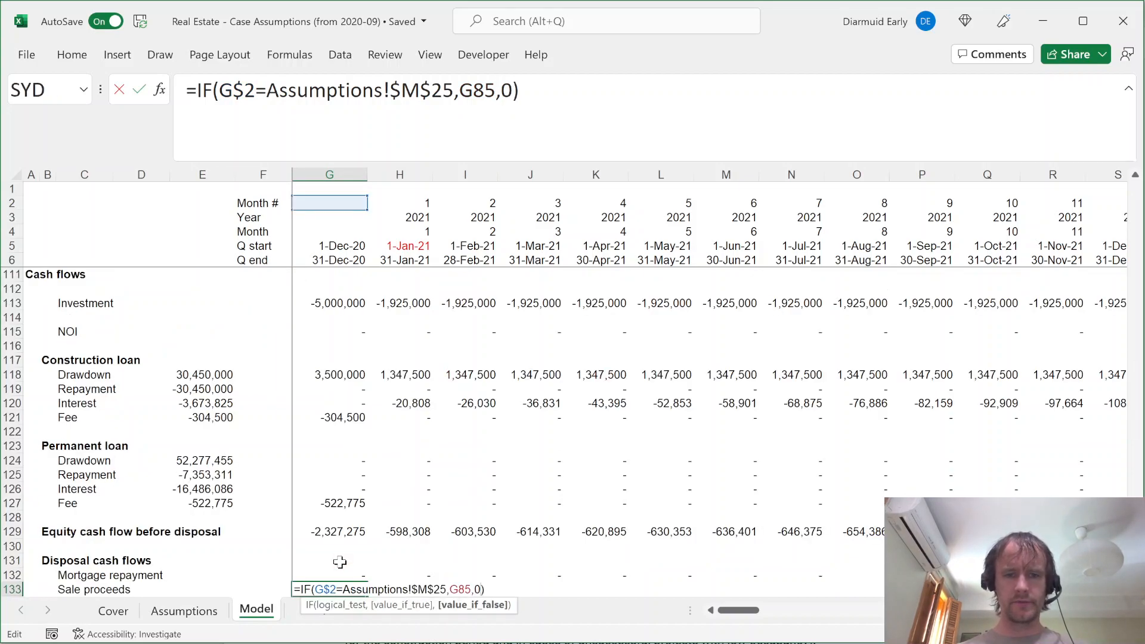
key(ctrl+Return)
Fill the Sale proceeds formula from G133 right across the monthly columns
key(ctrl+shift+Right)
key(ctrl+r)
key(Home)
Examine the Mortgage repayment and Sale proceeds amounts in disposition month 84, column CM
key(alt+Page_Down)
key(alt+Page_Down)
key(alt+Page_Down)
key(alt+Page_Down)
key(alt+Page_Down)
key(alt+Page_Down)
key(alt+Page_Down)
key(alt+Page_Down)
key(alt+Page_Up)
key(Left)
key(Right)
key(shift+Up)
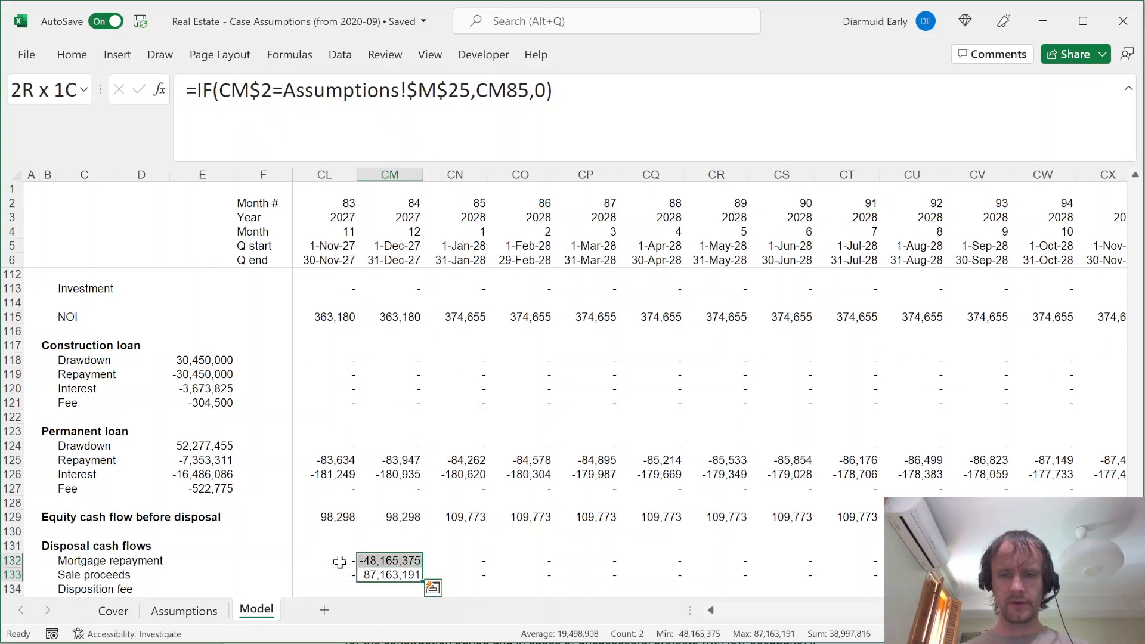
Enter the Disposition fee formula =-G133*Assumptions!$M$26 in G134
key(Down)
key(ctrl+Left)
key(Right)
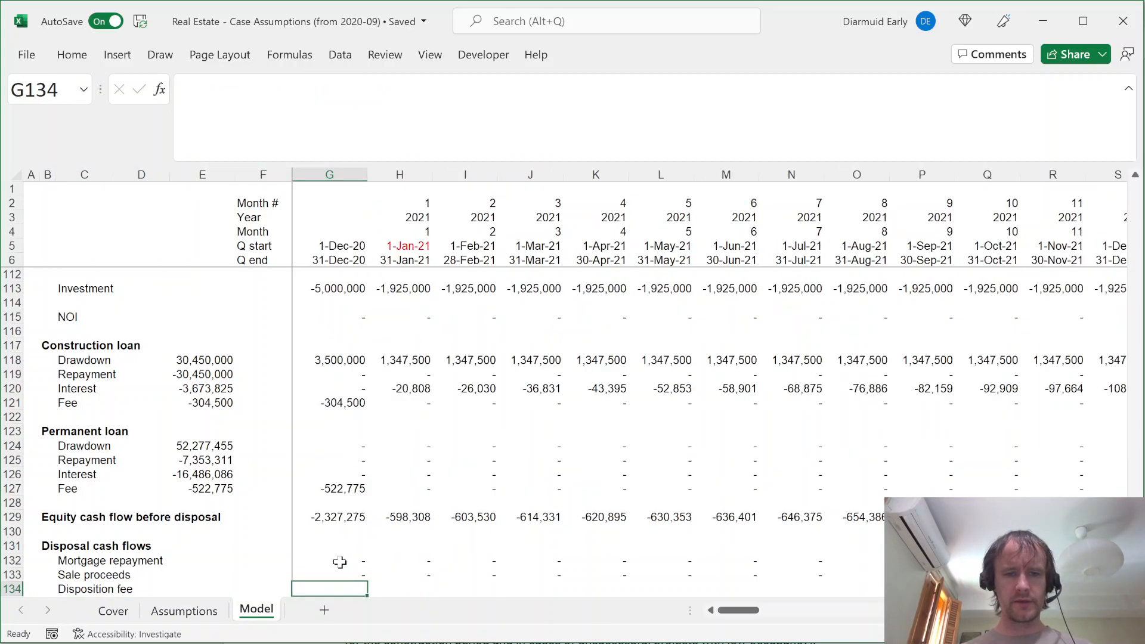
text(=-)
key(Up)
text(*)
key(ctrl+Page_Up)
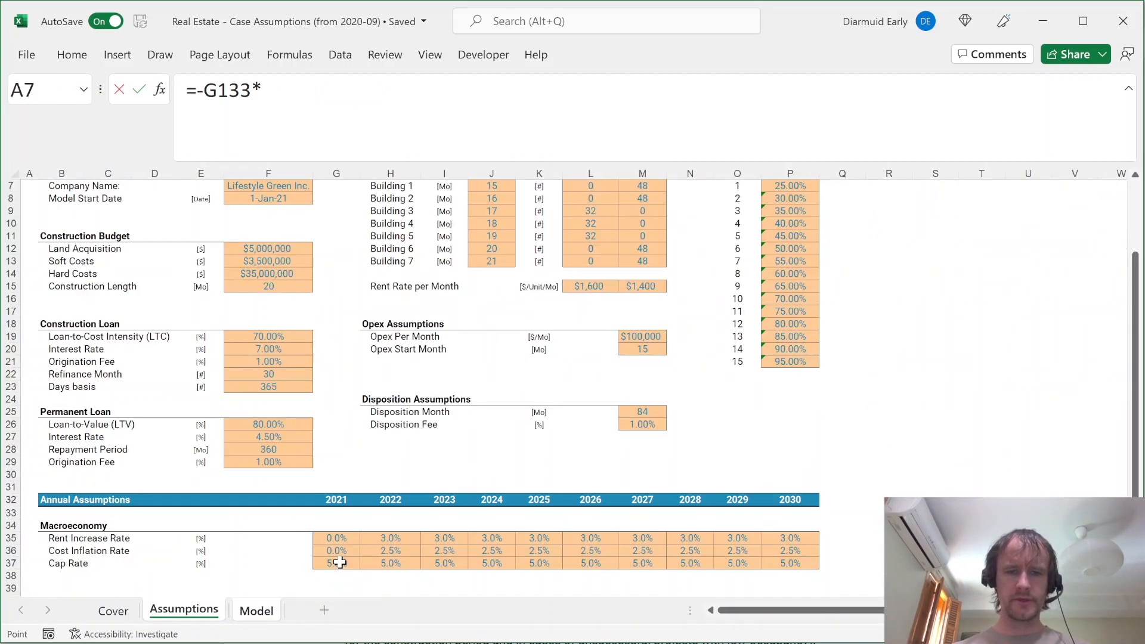
click(641, 423)
key(F4)
key(Return)
Fill the Disposition fee formula right across the monthly columns and apply the number formatting of G133 to the row
key(Up)
key(ctrl+shift+Right)
key(Up)
key(Down)
key(ctrl+c)
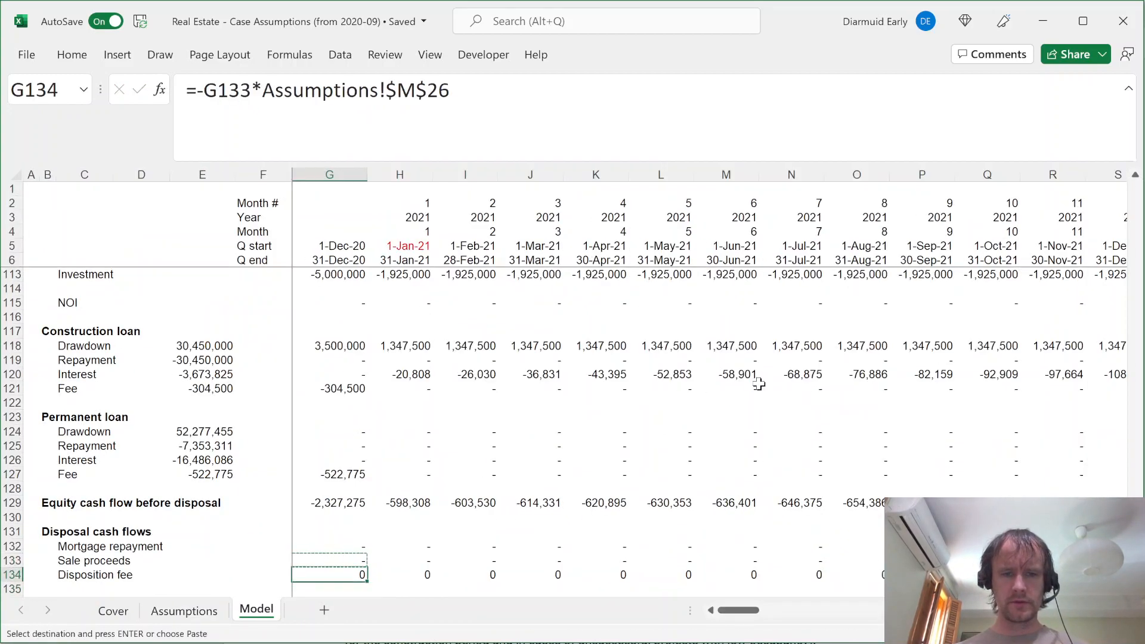
key(ctrl+shift+Right)
key(ctrl+v)
Label row 136 "Equity cash flow including disposal" in B136
key(Down)
key(Left)
key(Left)
key(Left)
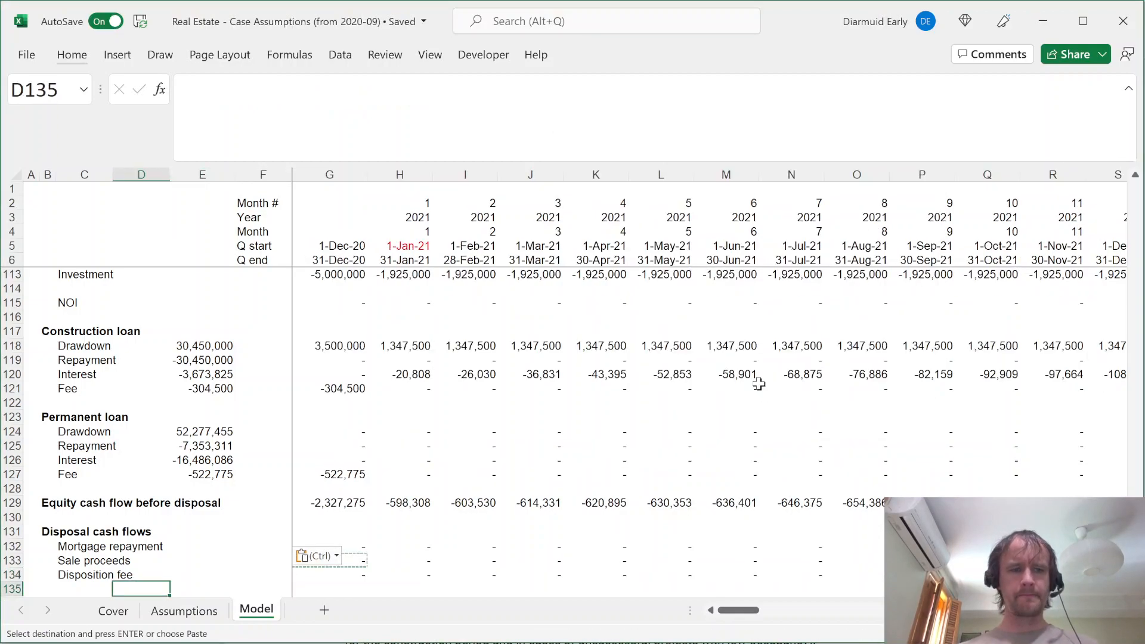
key(Left)
key(Left)
key(Down)
text(Equity cash)
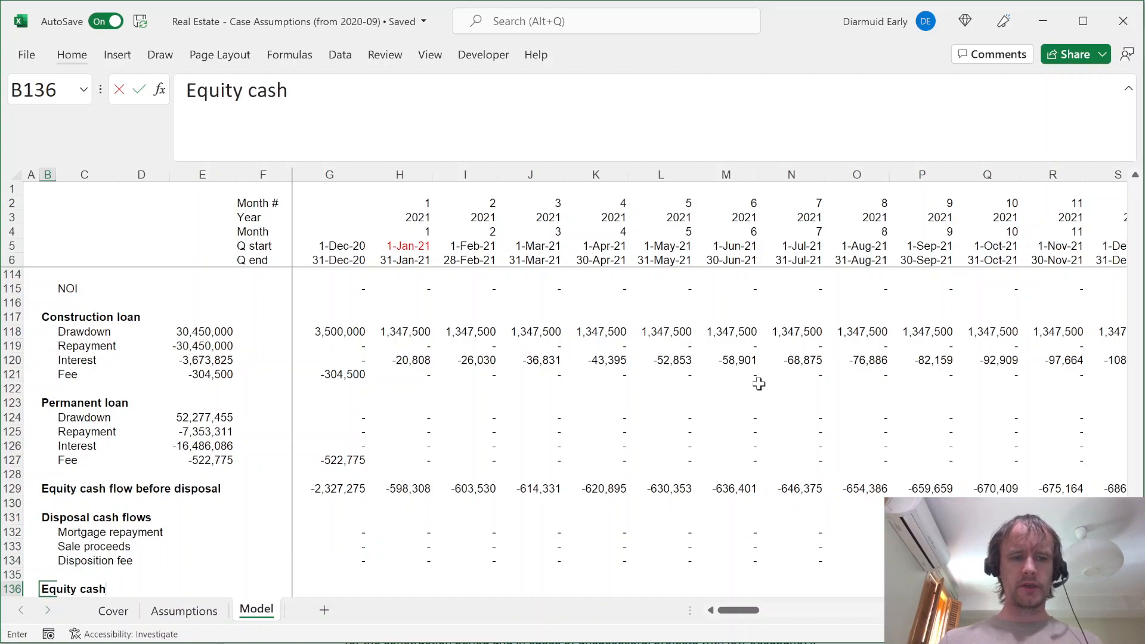
text( flow including disposal)
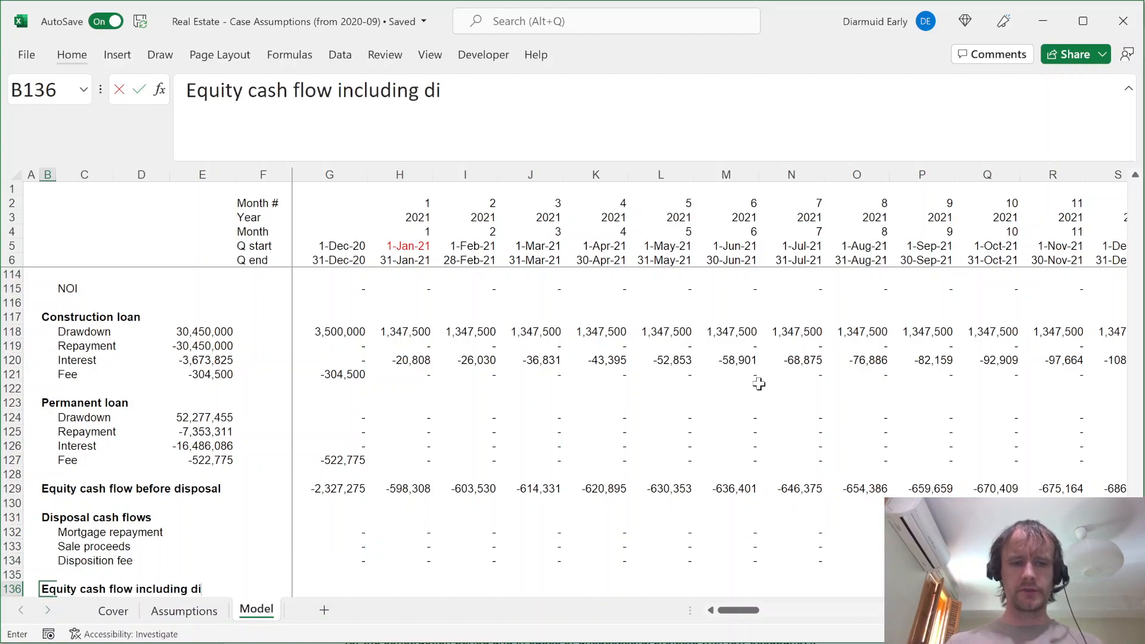
Start an IF formula in G136 that tests whether month G$2 is at or before the disposition month, Assumptions!$M$25
key(Right)
key(Right)
key(Right)
key(Right)
key(Right)
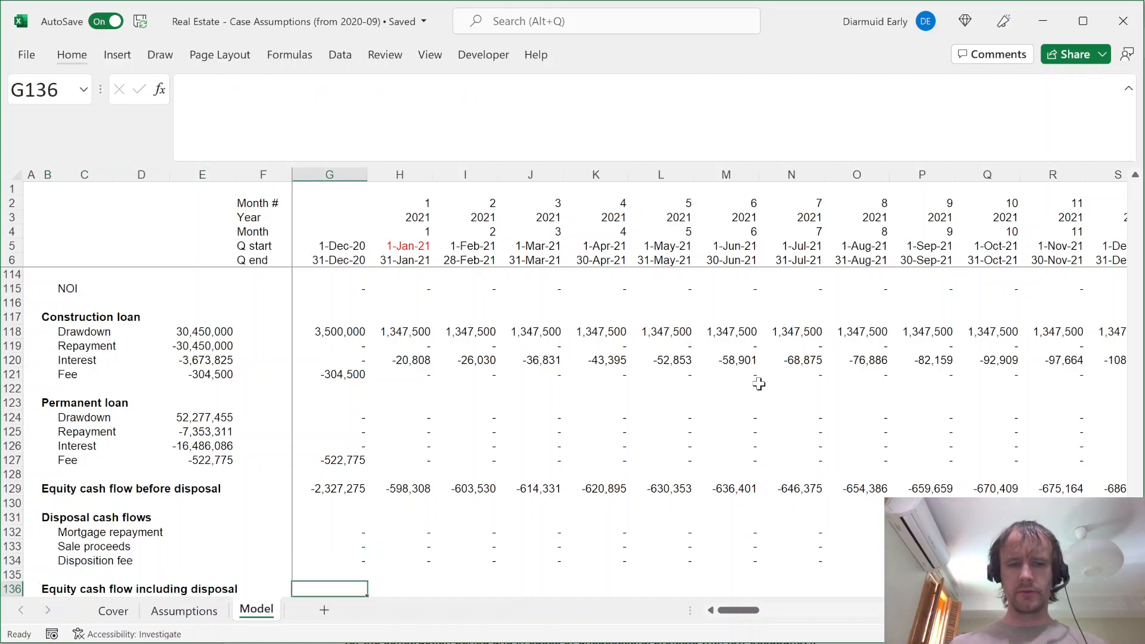
text(=IF()
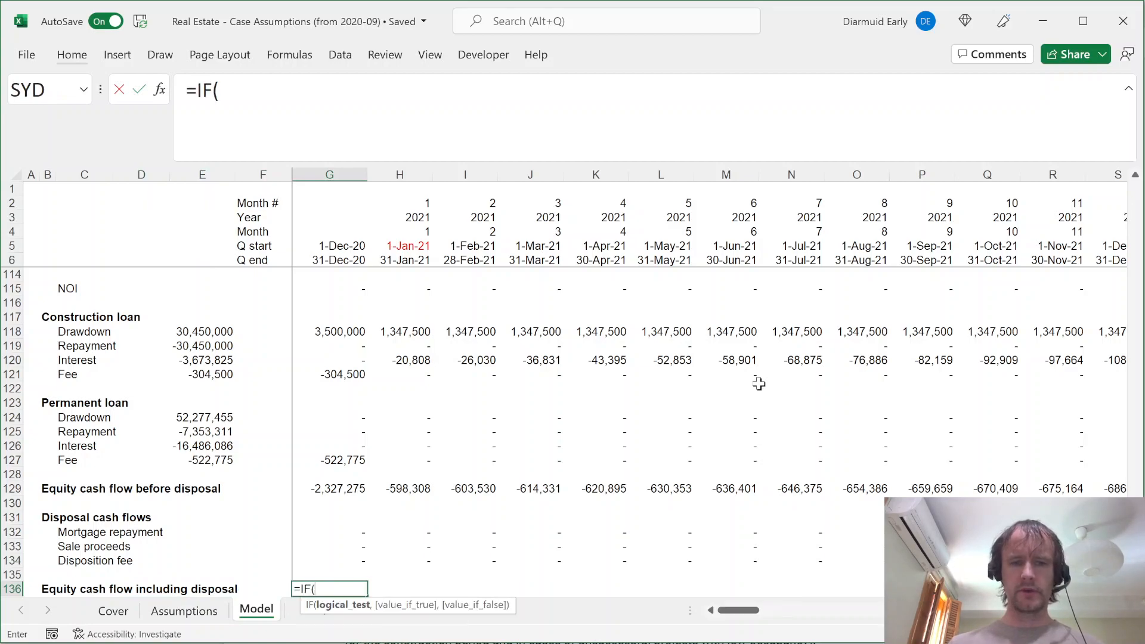
click(319, 203)
key(F4)
key(F4)
text(<=)
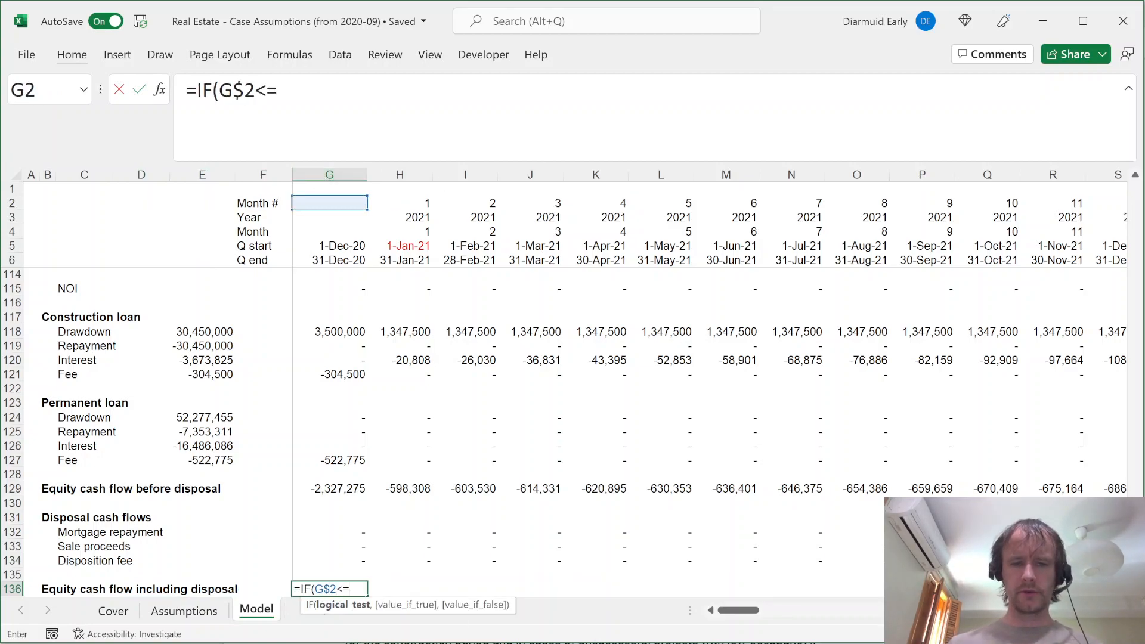
key(ctrl+Page_Up)
click(649, 412)
key(F4)
key(ctrl+Page_Down)
text(,)
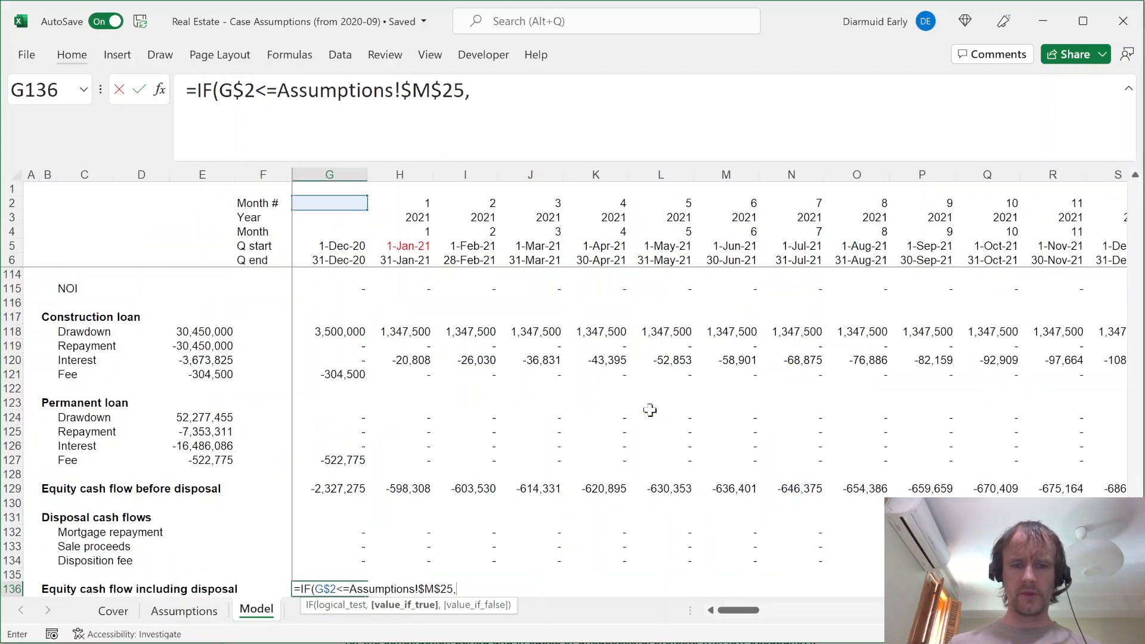
Complete the G136 formula with G129+G135 as the true result and 0 as the false result
text(G129)
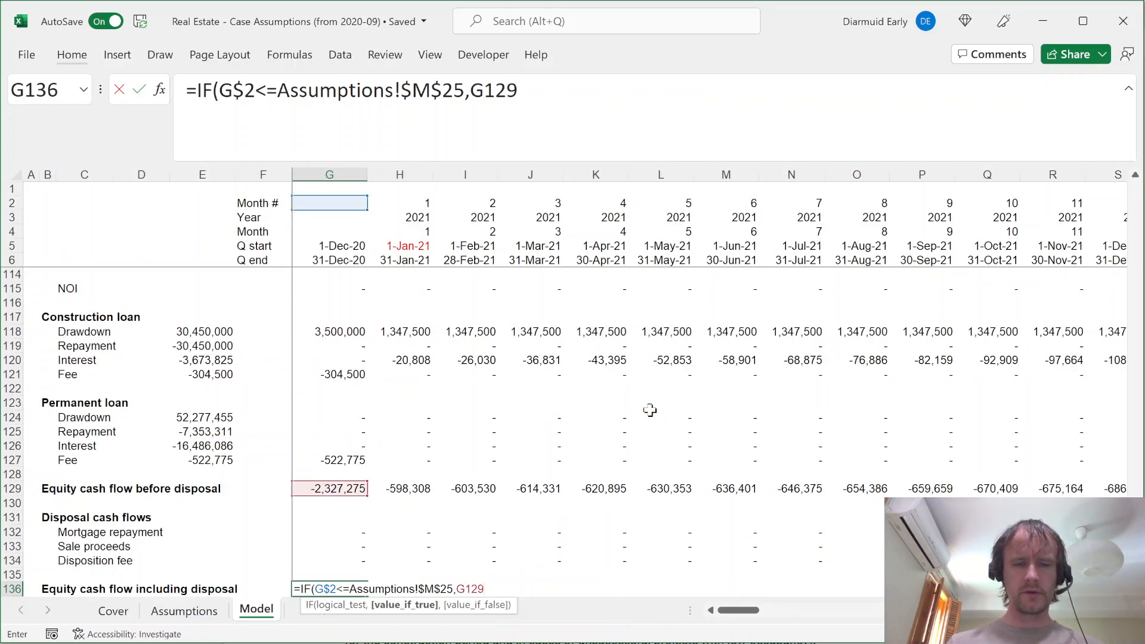
text(+)
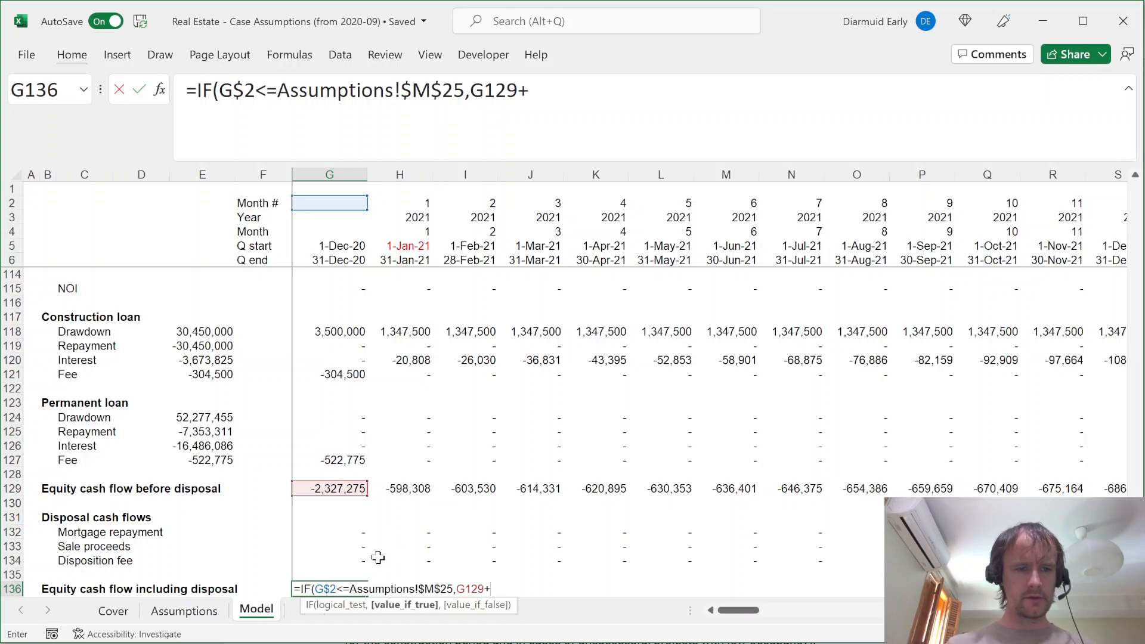
text(G135,0))
key(Return)
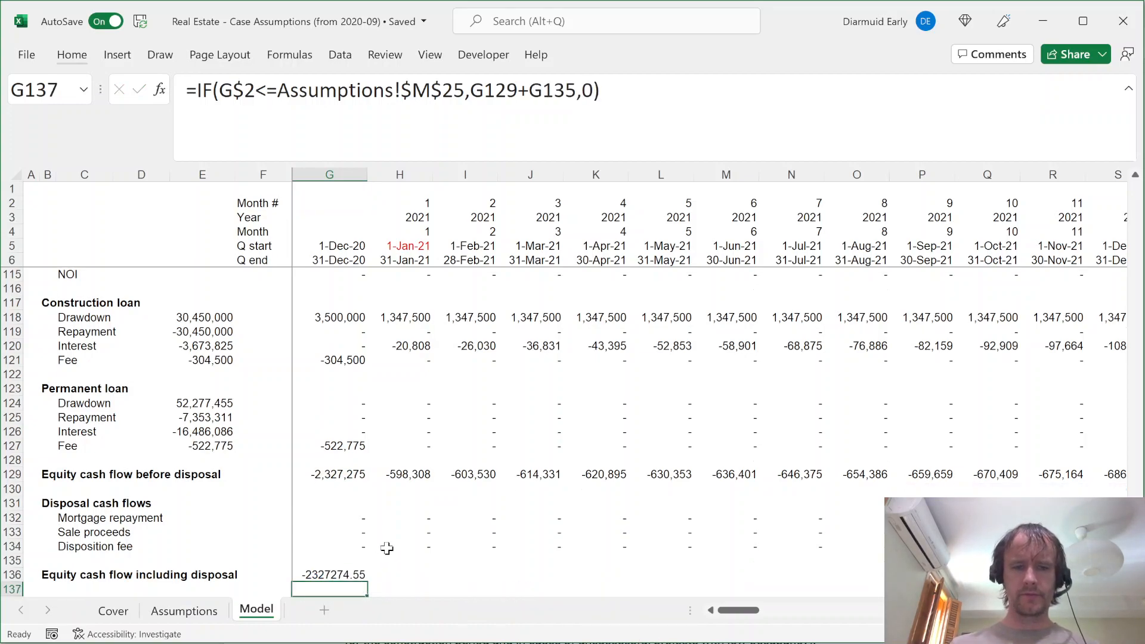
Apply the formatting of G134 to the equity cash flow including disposal in G136
key(Up)
key(Up)
key(Up)
key(ctrl+c)
key(Down)
key(Down)
key(alt)
key(e)
key(s)
key(t)
key(Return)
Insert a row above the equity cash flow including disposal and label C135 "Total" under the disposal cash flows
key(alt)
key(i)
key(r)
key(Up)
key(Left)
key(Left)
key(Left)
key(Left)
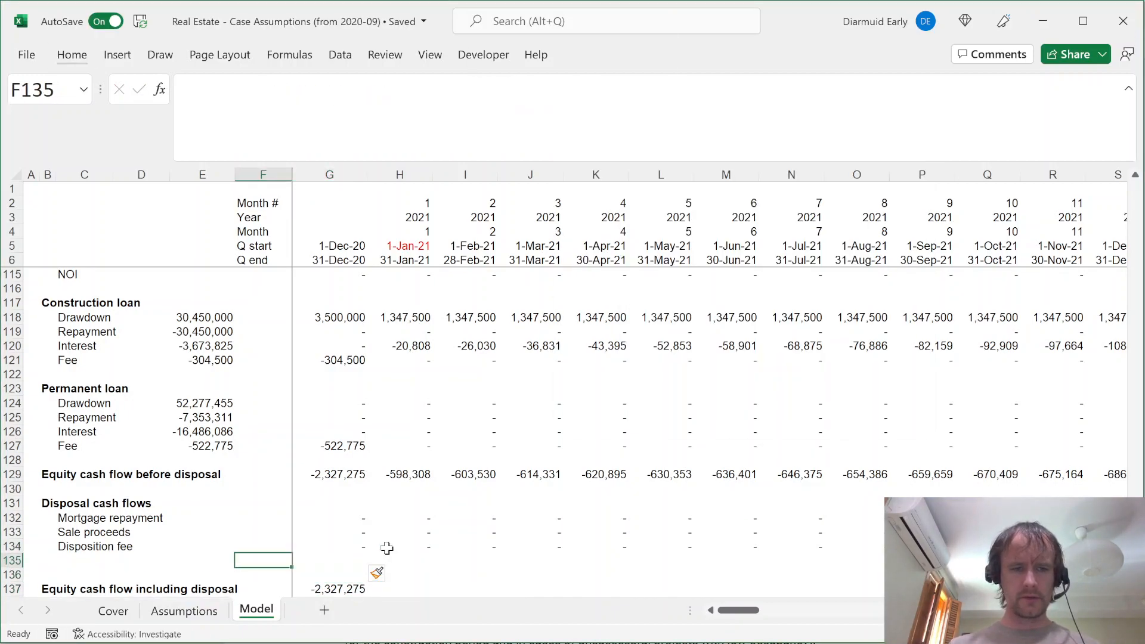
text(Total)
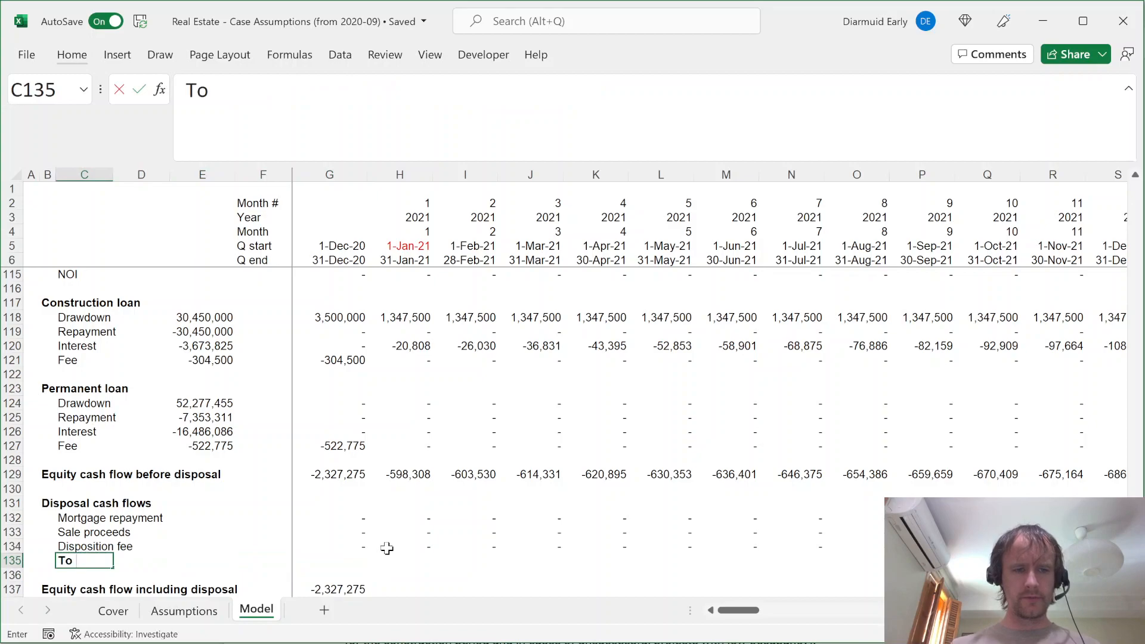
Sum the disposal cash flows in G135, then fill the total right across the monthly columns and give the row a top border
key(Tab)
key(Tab)
key(Right)
key(Right)
key(alt+=)
key(Return)
key(Up)
key(ctrl+shift+Right)
key(ctrl+r)
key(alt+h)
key(b)
key(p)
Fill the G137 equity cash flow including disposal formula right across all monthly columns through DW
key(Left)
key(Down)
key(Down)
key(Right)
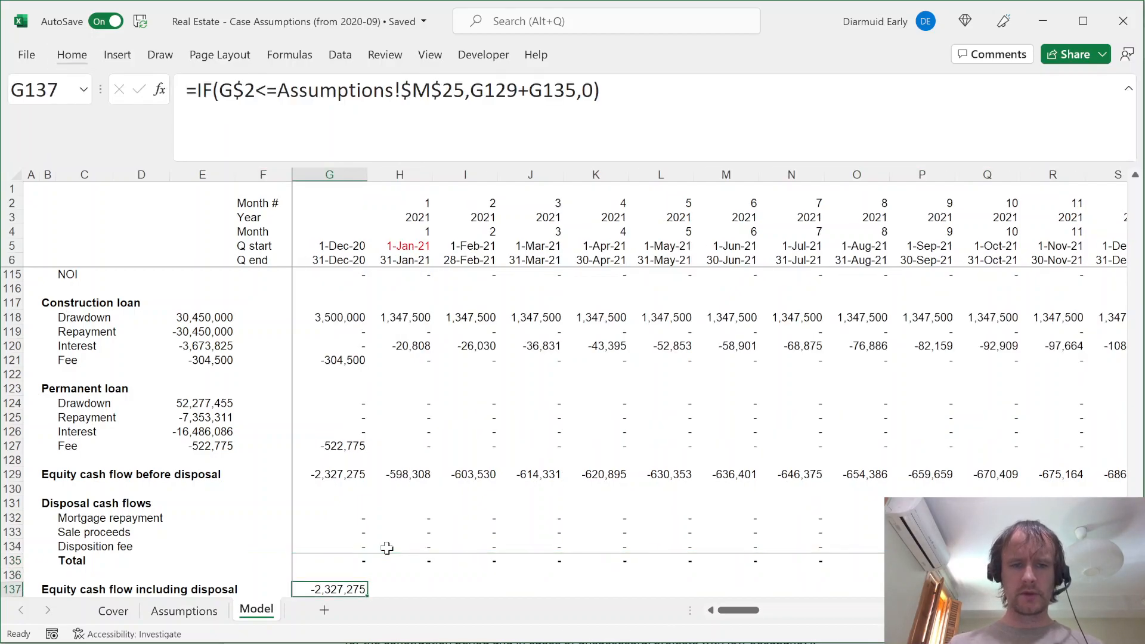
key(ctrl+shift+Right)
key(ctrl+r)
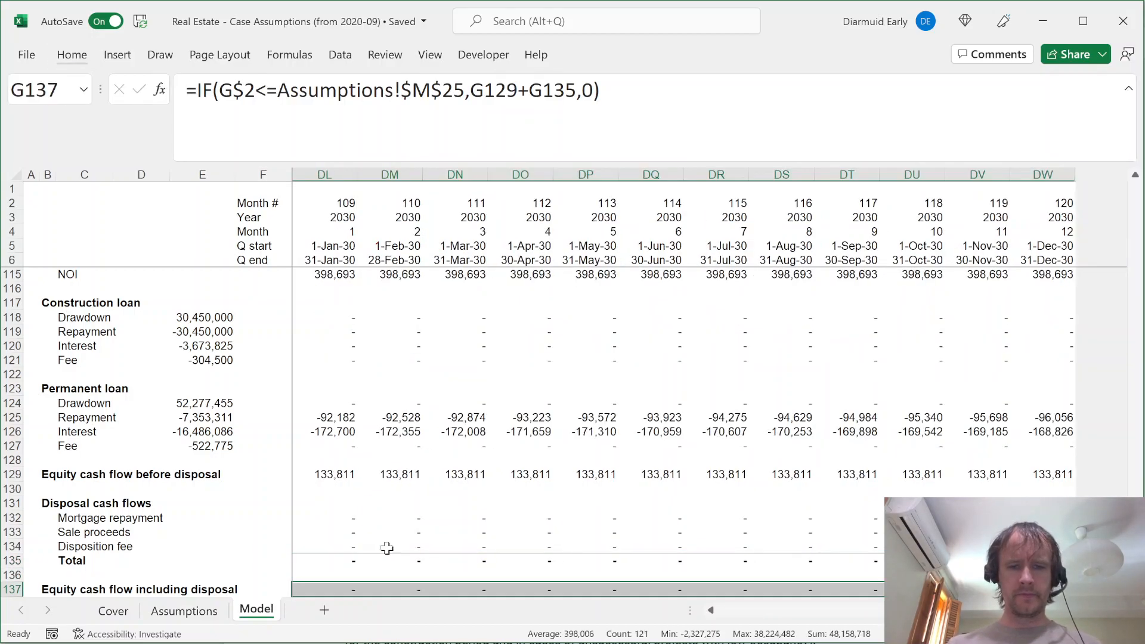
Examine the equity cash flow including disposal along row 137, especially around the disposition month
key(Left)
key(Right)
key(Right)
key(Right)
key(Right)
key(Right)
key(Right)
key(Right)
key(Right)
key(Right)
key(Right)
key(Right)
key(Right)
key(Right)
key(Right)
key(Right)
key(Right)
key(Right)
key(Right)
key(Right)
key(Right)
key(Right)
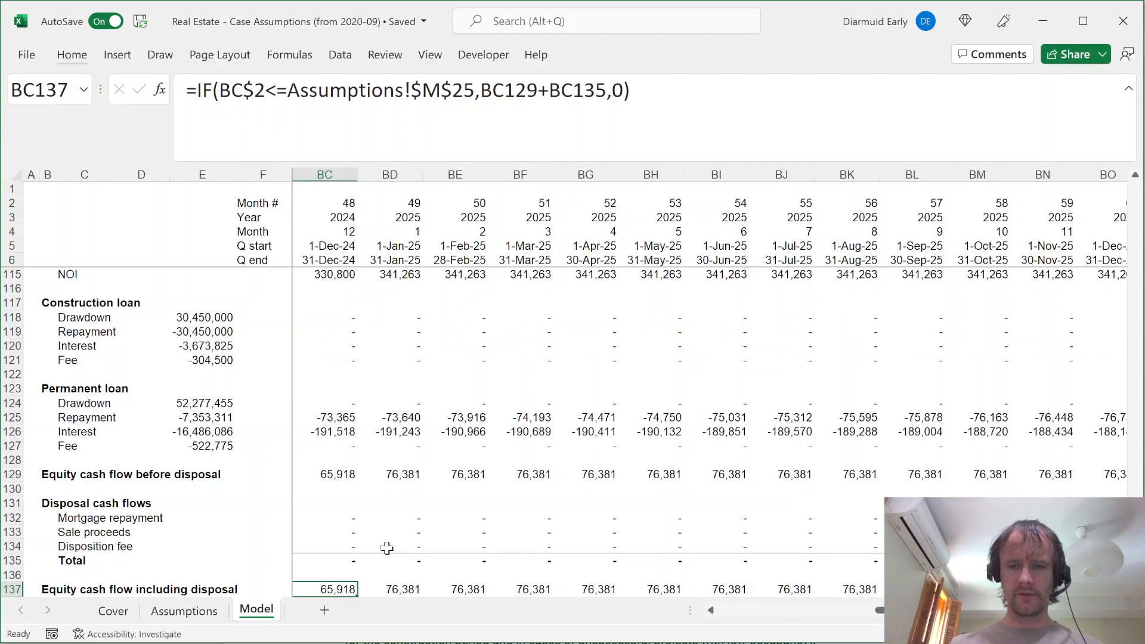
key(Left)
key(Left)
key(Left)
key(Left)
key(Left)
key(Left)
key(Left)
key(Left)
key(Left)
key(Left)
key(Left)
key(Left)
key(Left)
key(Left)
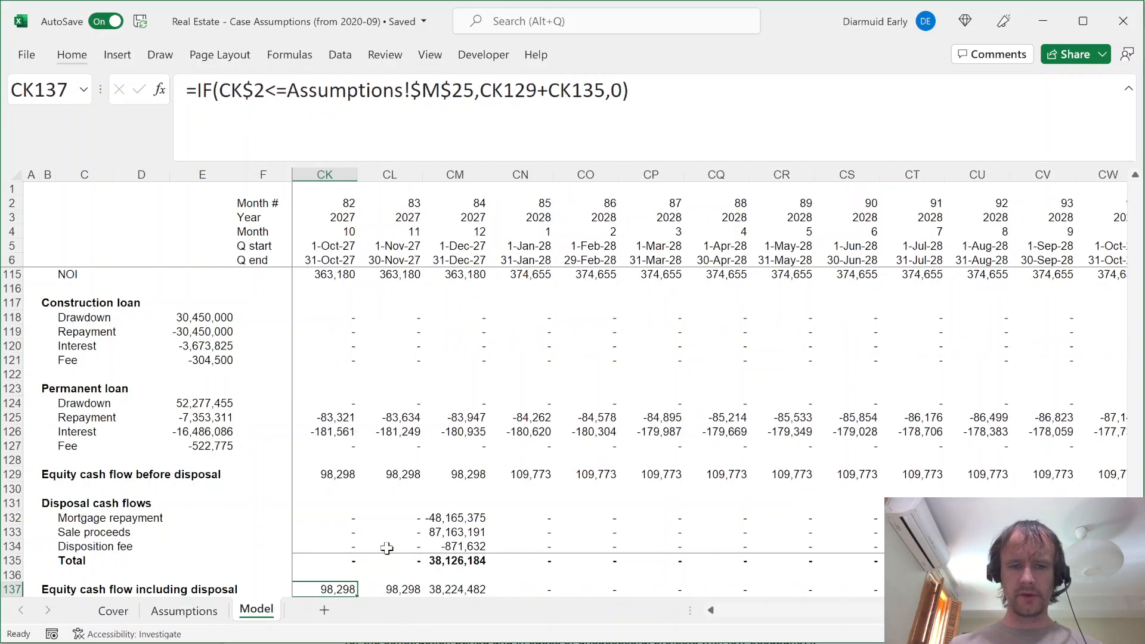
key(Right)
key(Right)
key(Down)
key(Up)
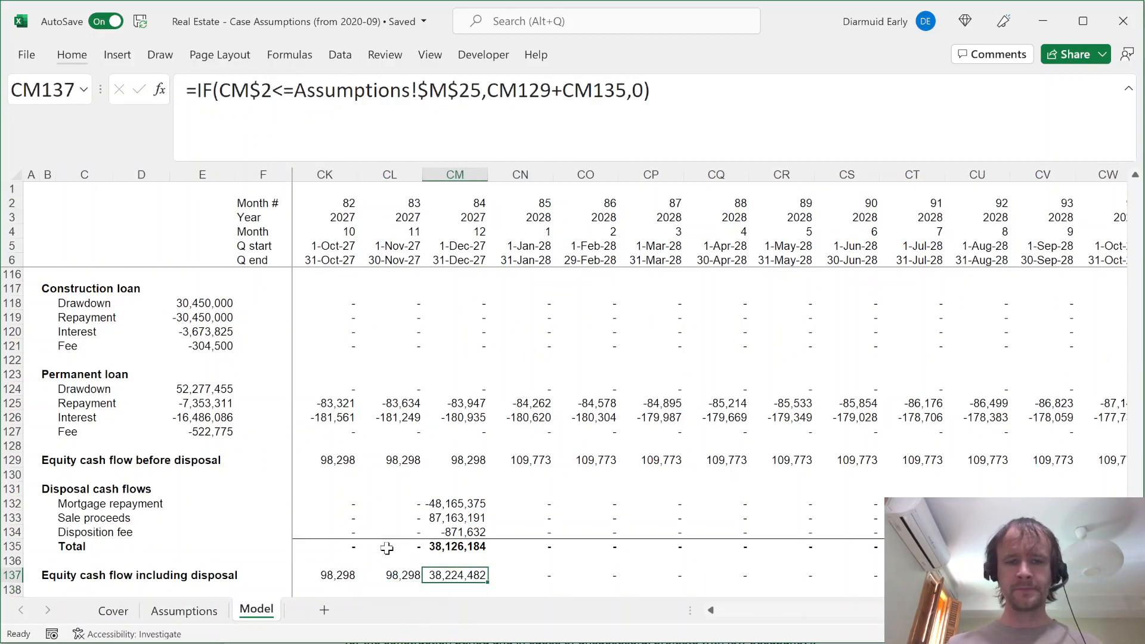
key(ctrl+Left)
key(Left)
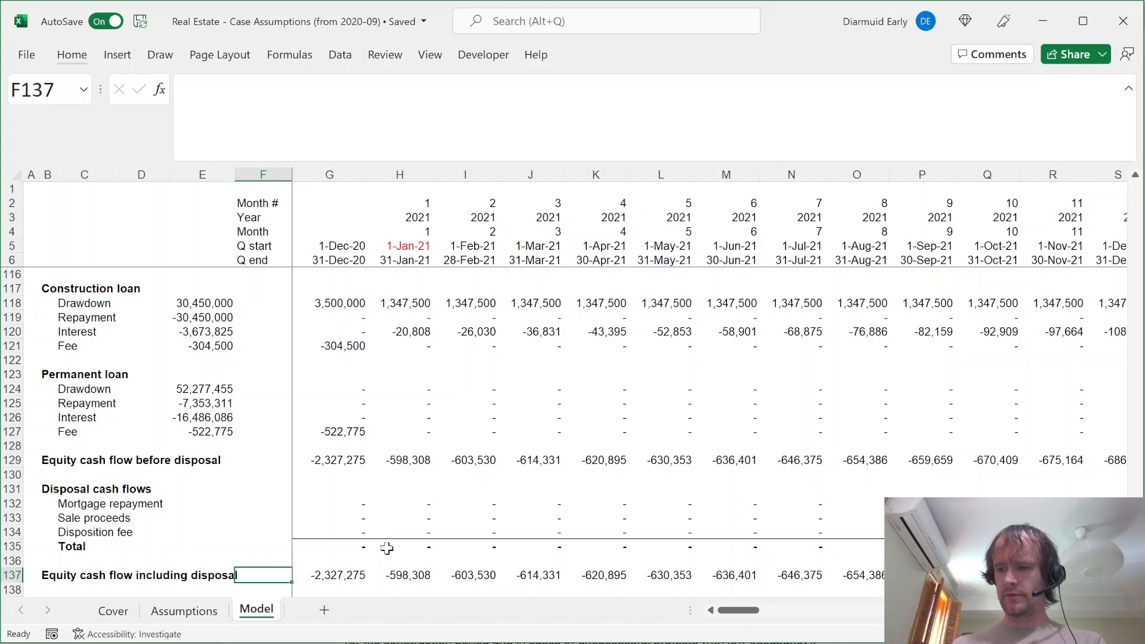
key(Down)
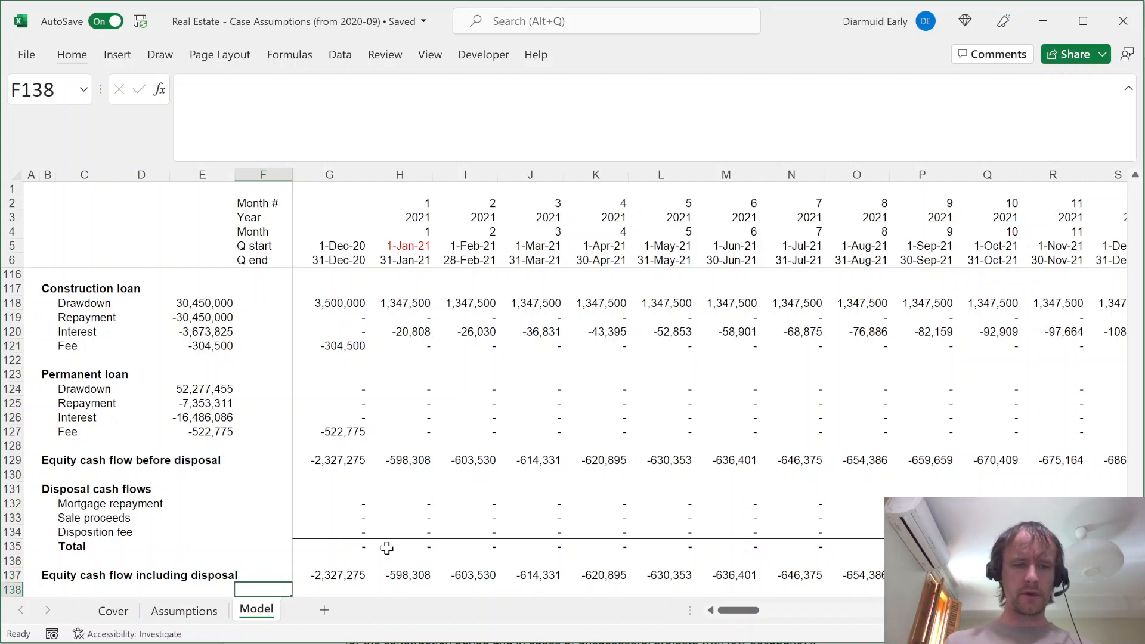
key(Down)
key(Up)
key(Right)
key(Up)
key(Right)
key(Left)
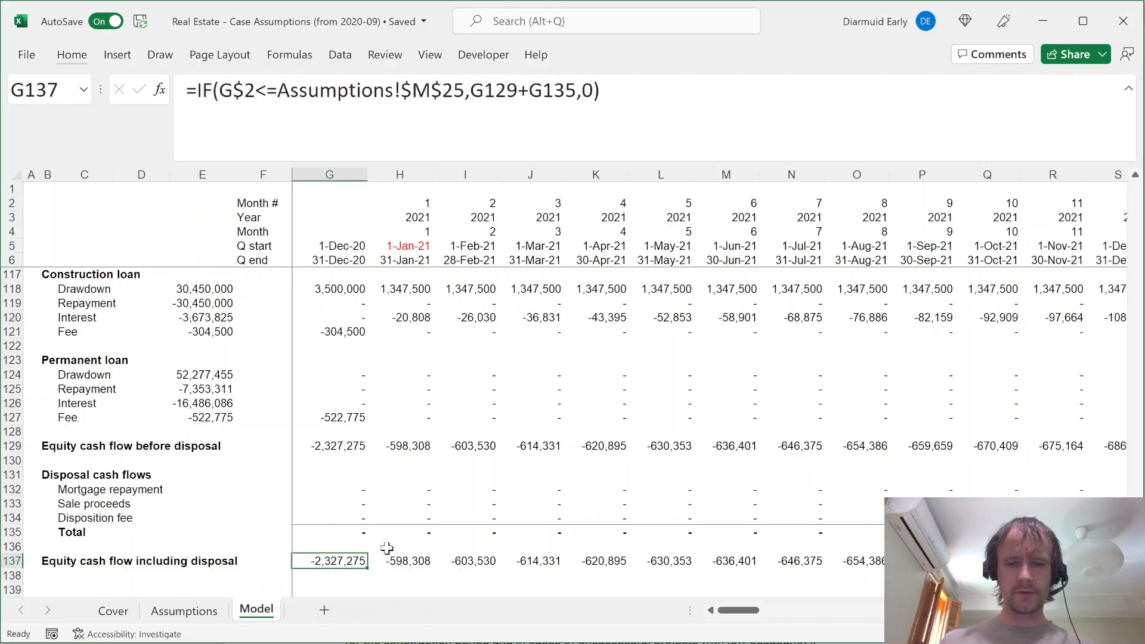
key(ctrl+shift+Right)
key(ctrl+Left)
key(Right)
key(Right)
key(Right)
key(Right)
key(Right)
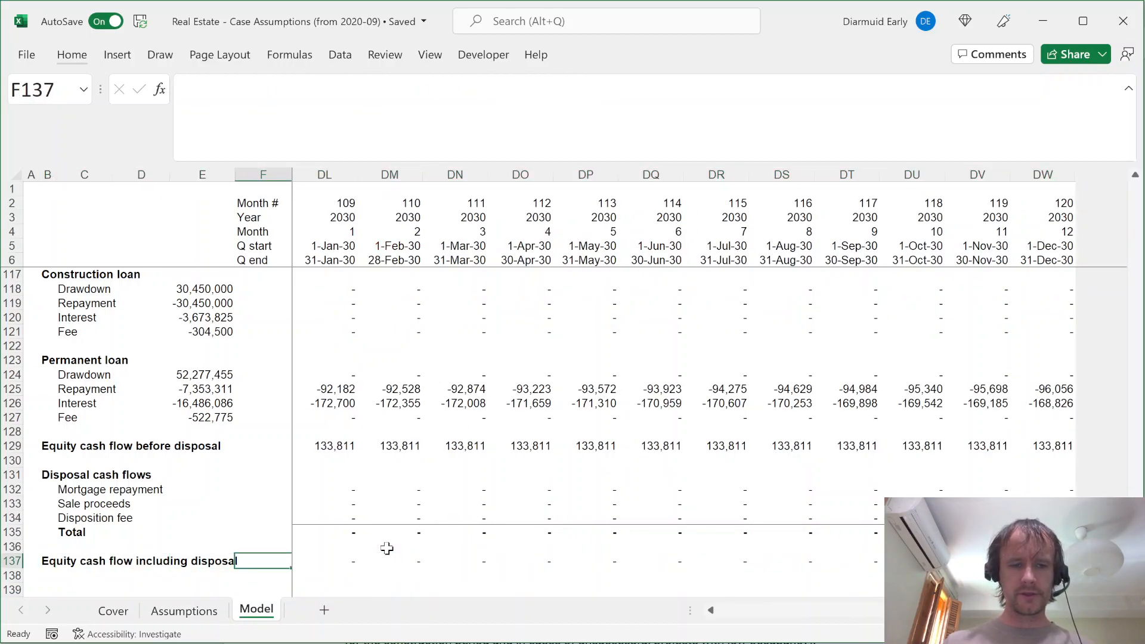
Review the Model sheet from its first rows down to the disposal cash flows
key(ctrl+Home)
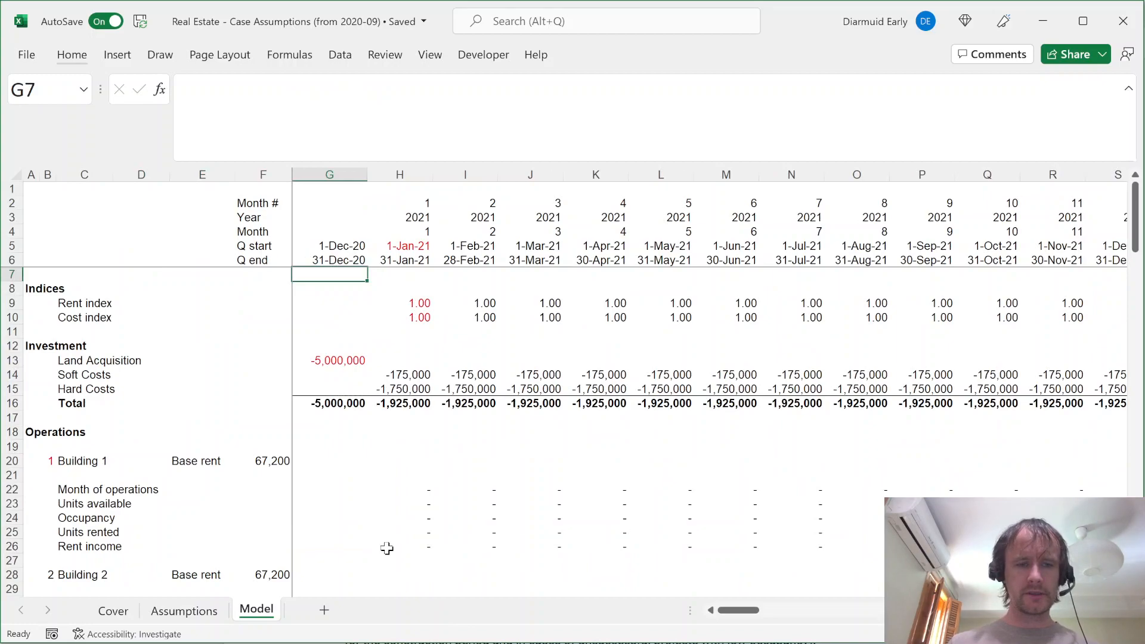
key(Page_Down)
key(Page_Down)
key(Page_Down)
key(Page_Down)
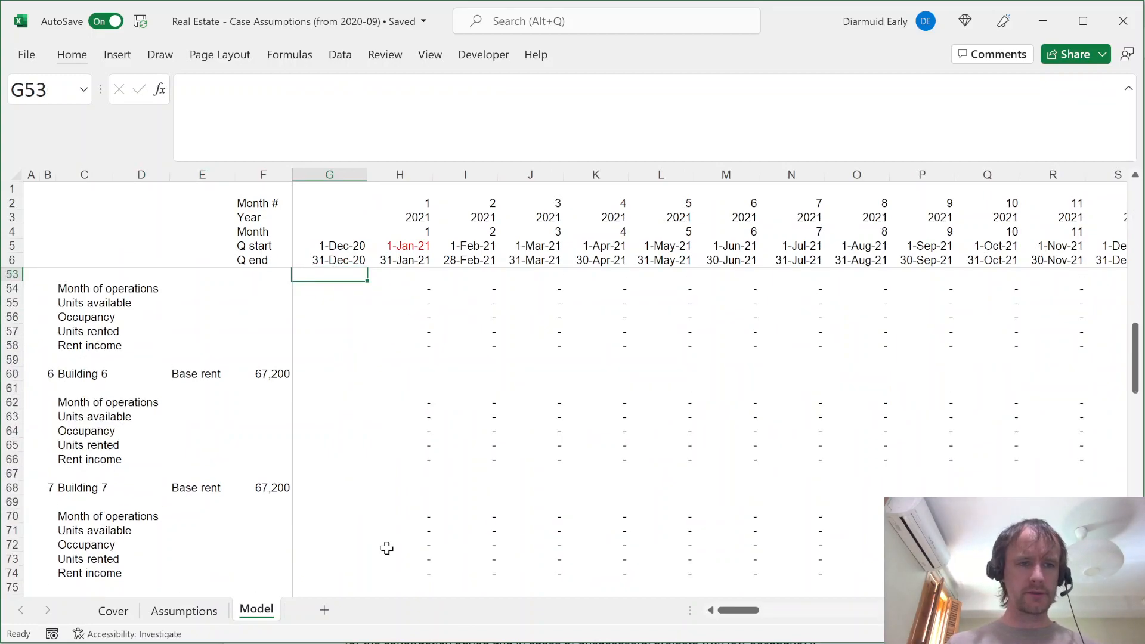
key(Page_Down)
key(Page_Down)
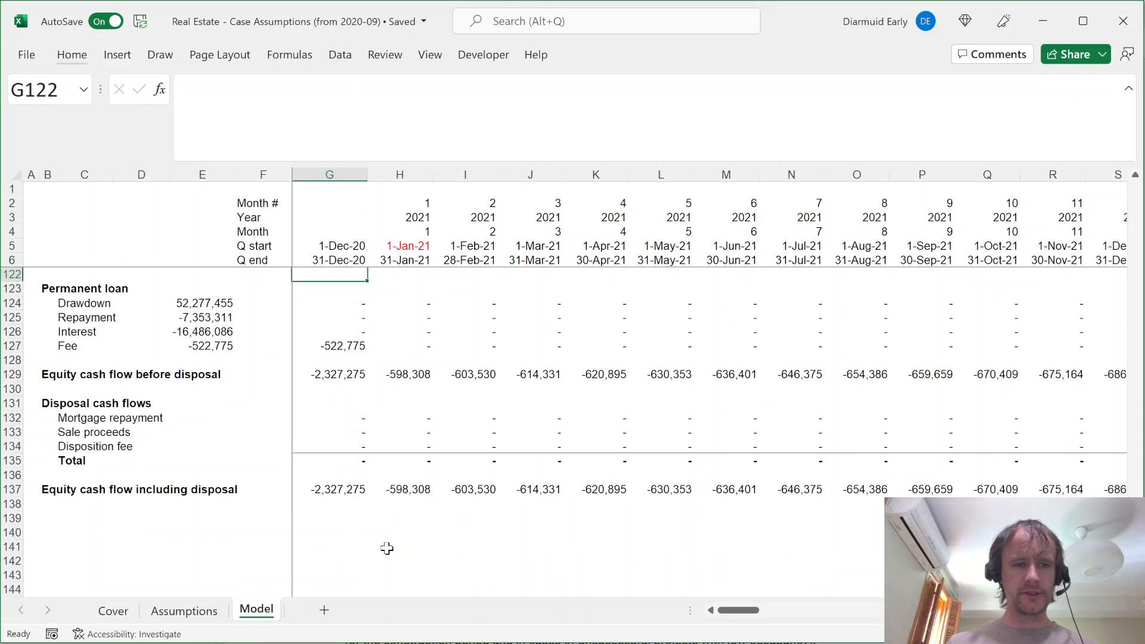
key(Up)
key(Up)
key(Up)
key(Up)
key(Up)
key(Up)
key(Up)
key(Up)
key(Up)
key(Up)
key(Up)
key(Up)
key(Up)
key(Up)
key(Up)
key(Up)
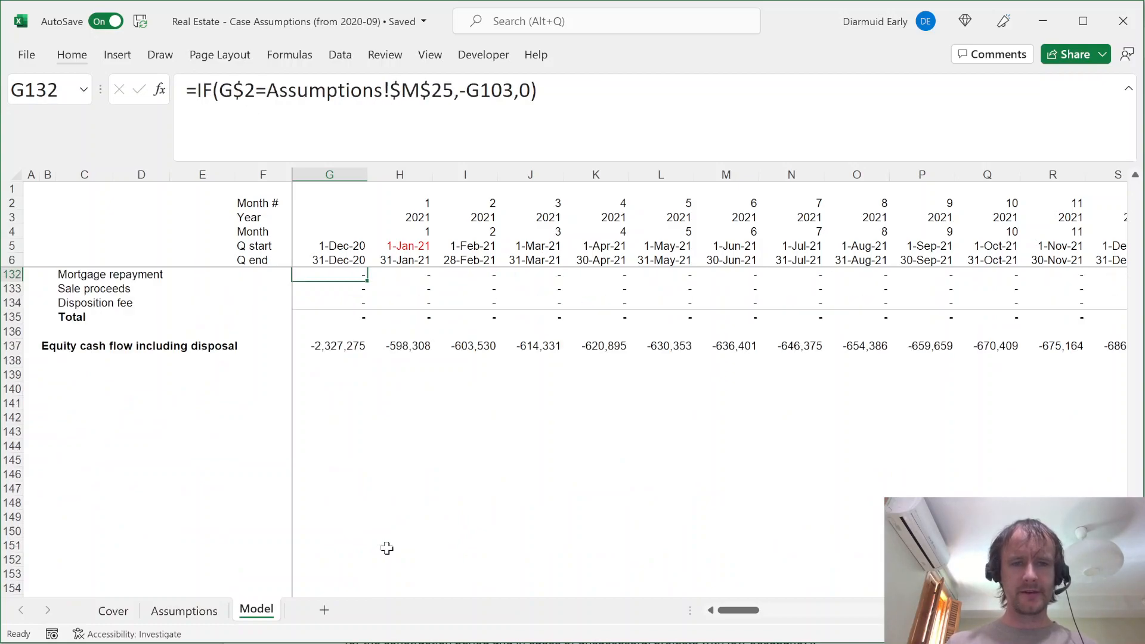
Make the equity cash flow including disposal values in row 137 bold across all monthly columns
key(Down)
key(Down)
key(Down)
key(Down)
key(Down)
key(Down)
key(Down)
key(Down)
key(ctrl+shift+Right)
key(ctrl+b)
key(Left)
key(Right)
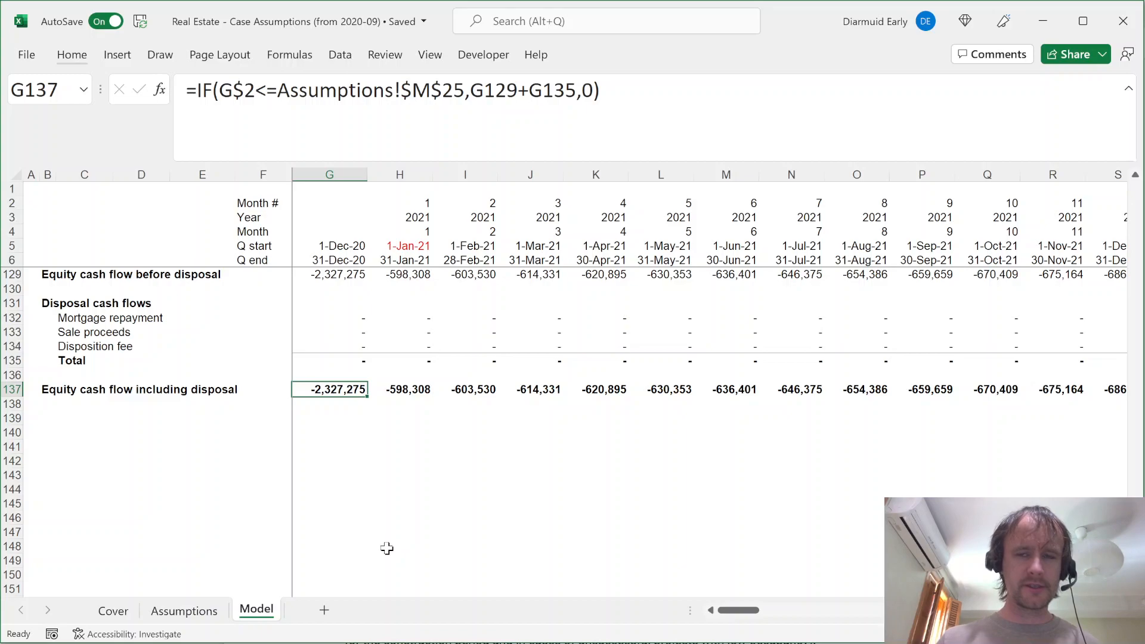
Label row 139 "IRR" in B139
key(Left)
key(Left)
key(Left)
key(Down)
key(Left)
key(Down)
key(Left)
key(Down)
key(Up)
text(IRR)
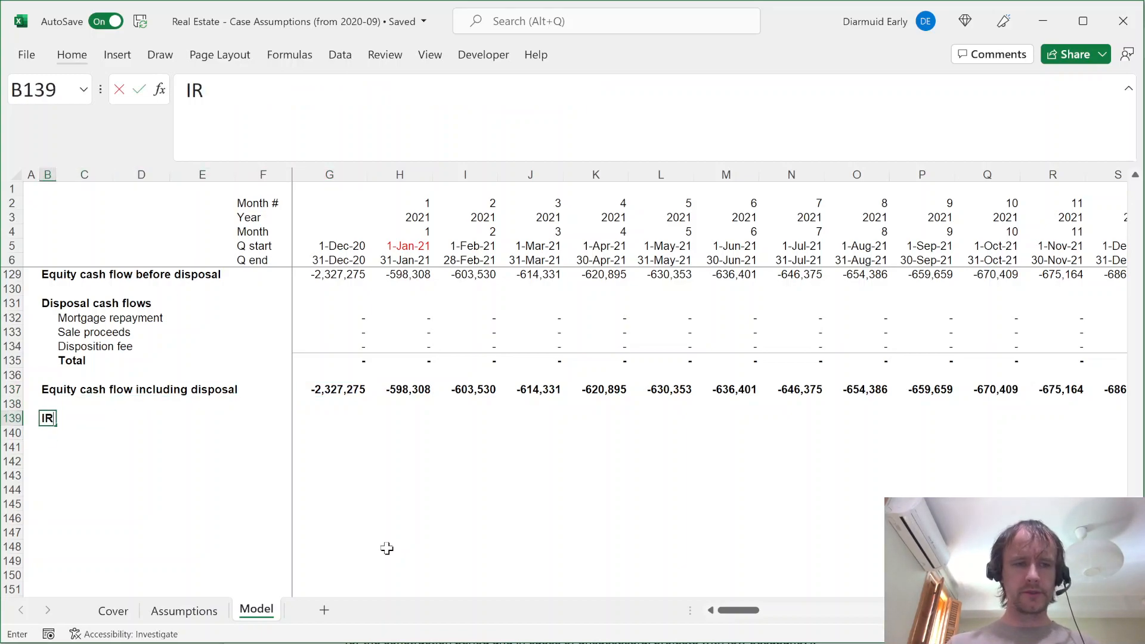
Enter =XIRR(G137:DW137,G6:DW6) in G139 to calculate the IRR from the equity cash flows and period end dates
key(Right)
key(Right)
key(Right)
key(Right)
key(Right)
text(=xi)
key(Tab)
key(Up)
key(Up)
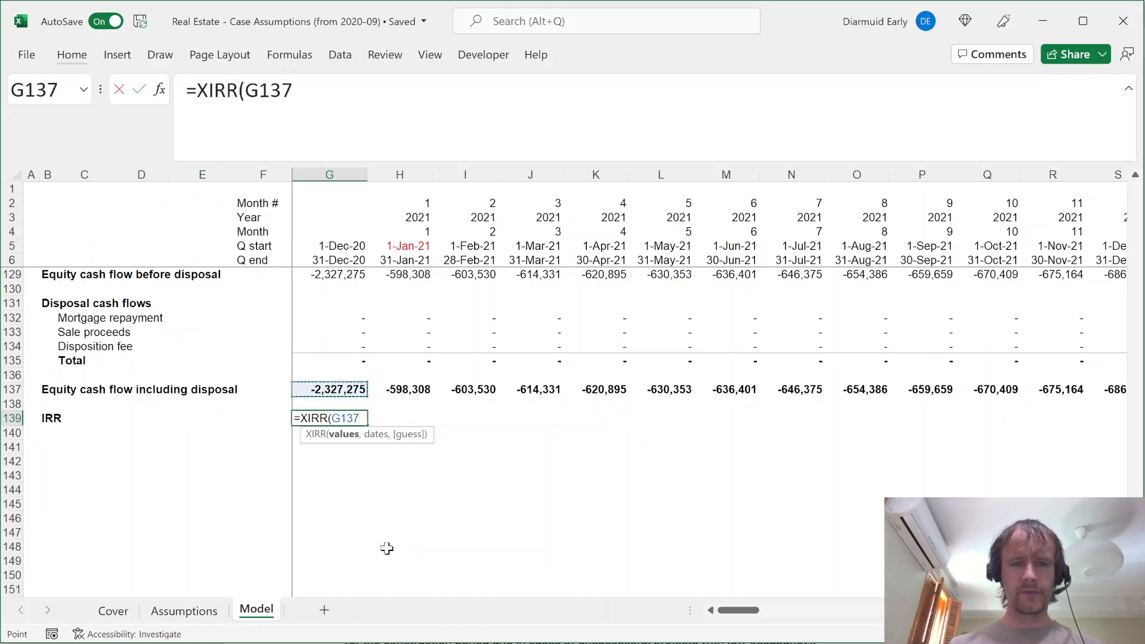
key(ctrl+shift+Right)
text(,)
key(Up)
key(ctrl+Up)
key(ctrl+Up)
key(ctrl+Up)
key(ctrl+shift+Right)
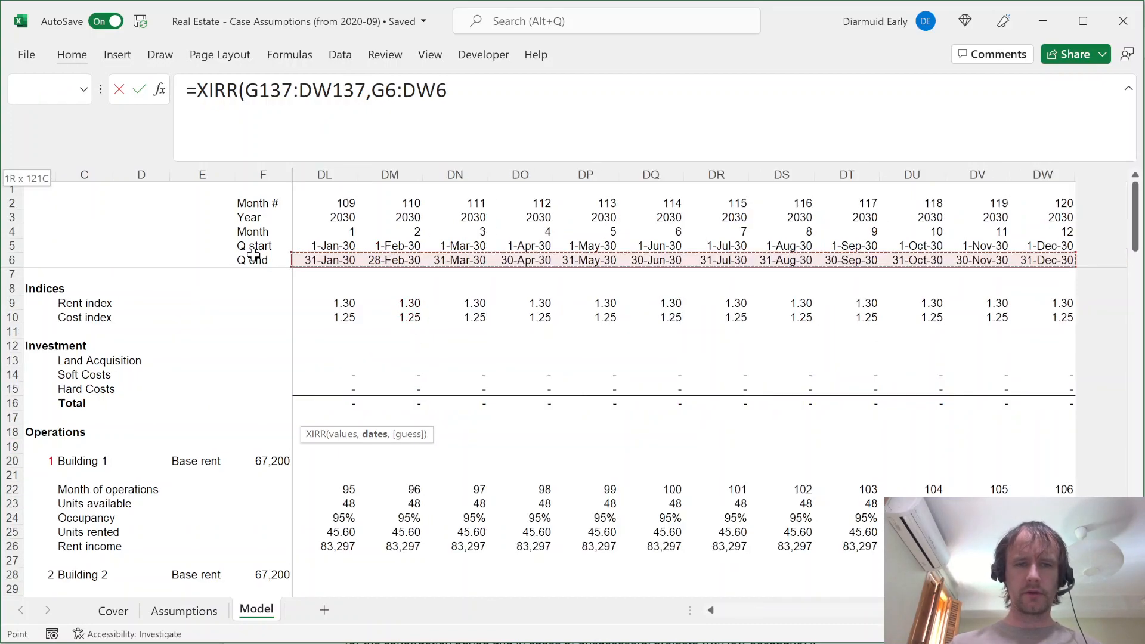
key(Return)
Format the IRR in G139 as a percentage with one decimal place
key(Up)
key(ctrl+shift+5)
key(alt+h)
key(0)
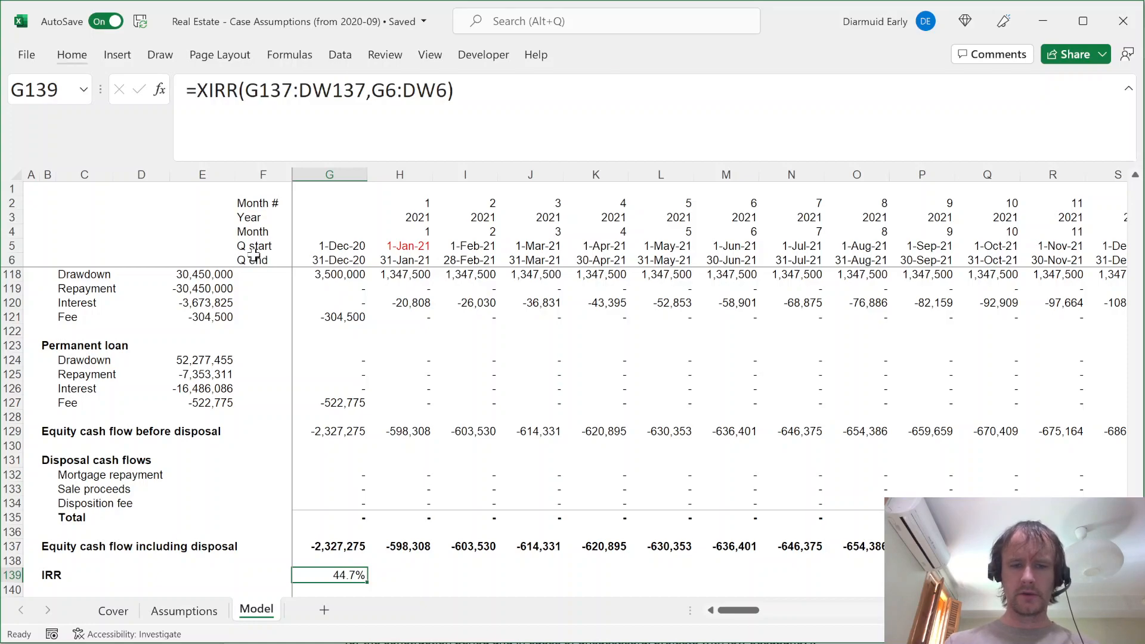
Show the IRR percentage in G139 with two decimal places and make it bold
key(alt+h)
key(0)
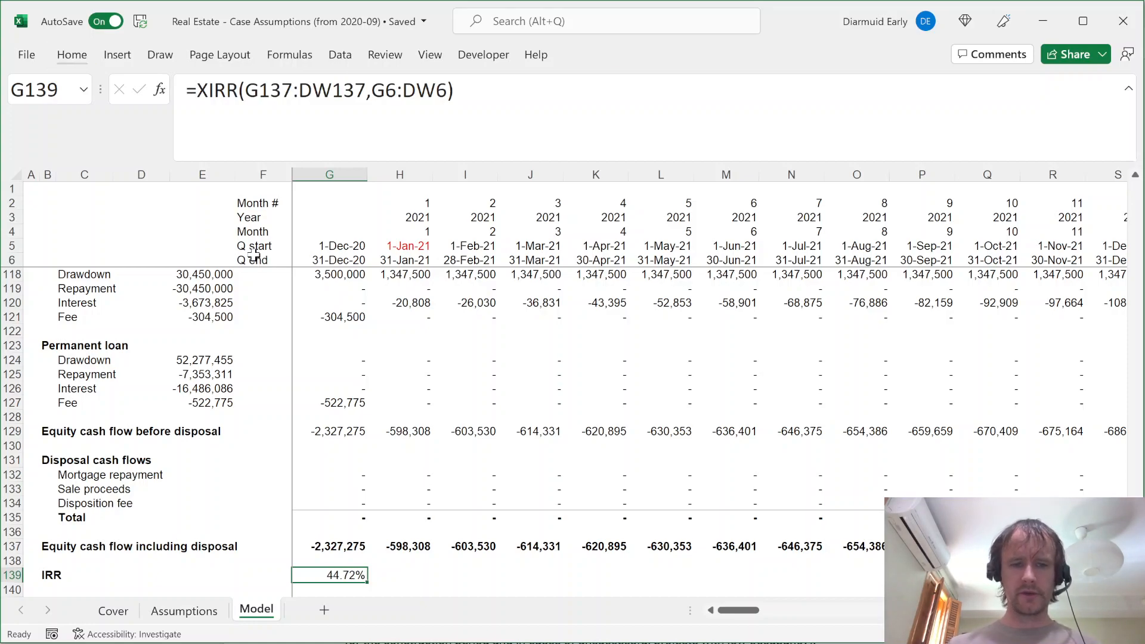
key(ctrl+b)
key(Down)
key(Down)
key(Down)
key(Up)
key(Up)
key(Up)
Check the Disposition Month input on the Assumptions sheet, and return to the beginning of the Model sheet
key(ctrl+Page_Up)
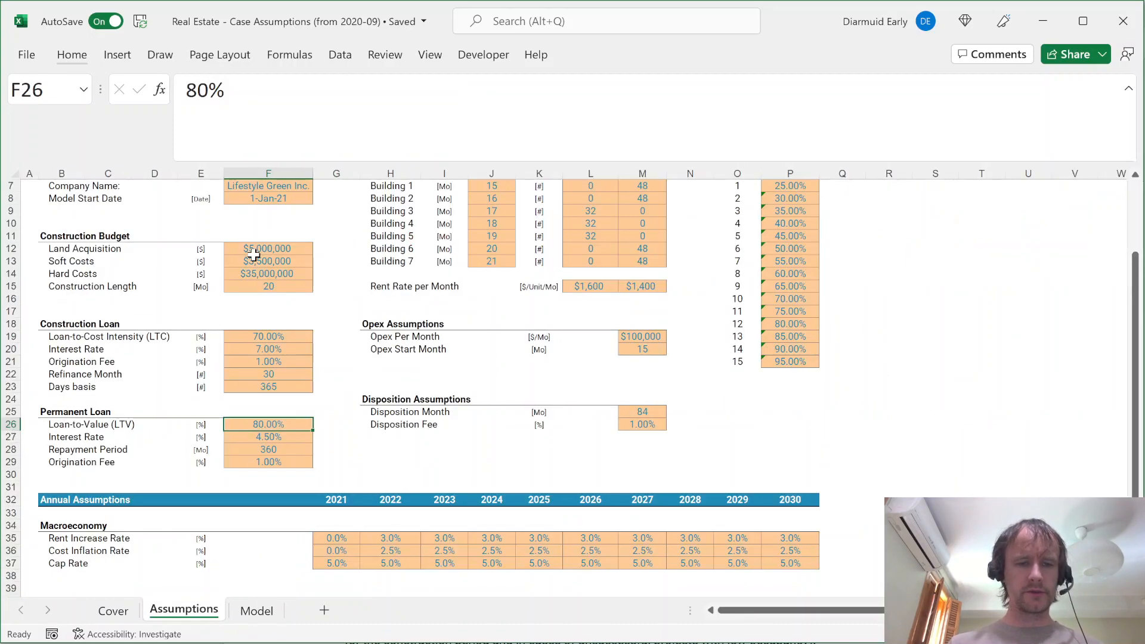
click(635, 410)
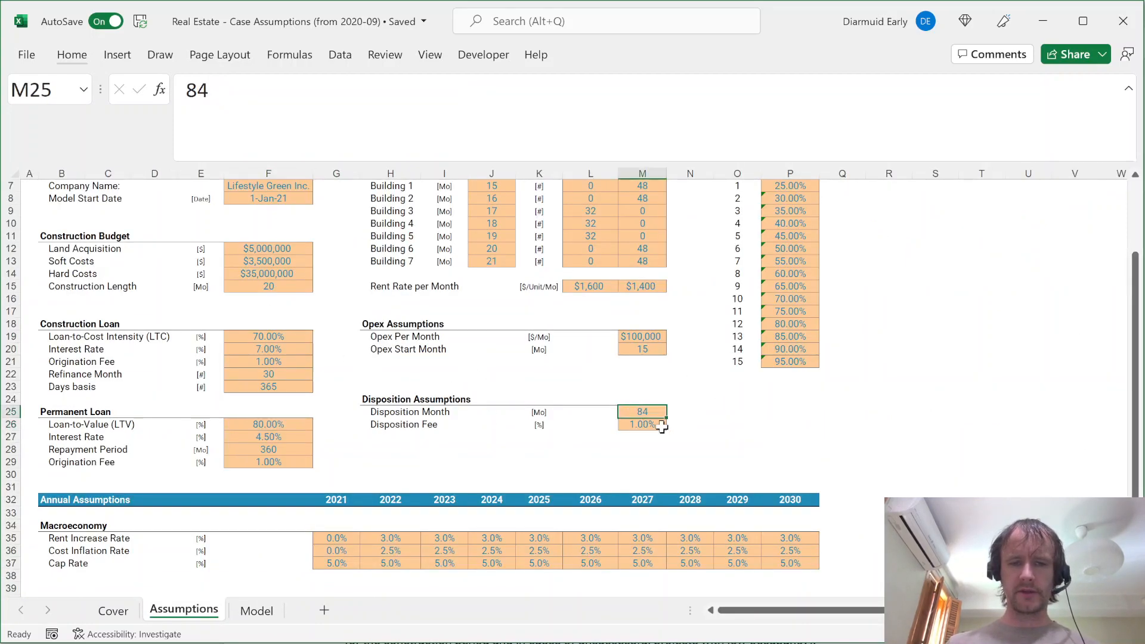
key(ctrl+Page_Down)
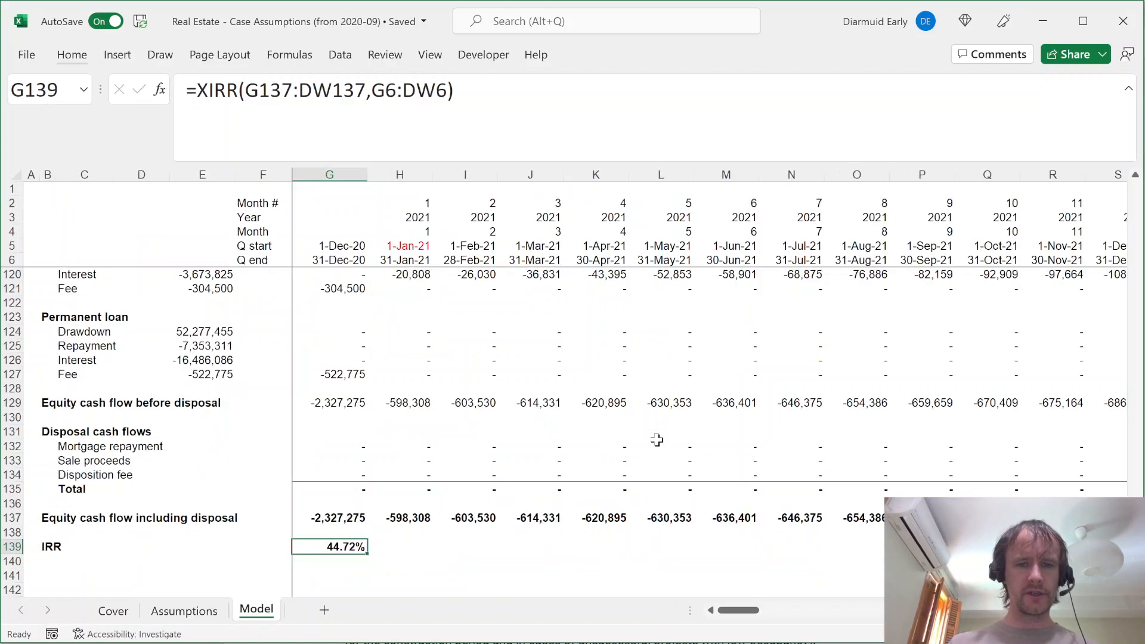
click(376, 574)
key(Down)
key(Down)
key(Down)
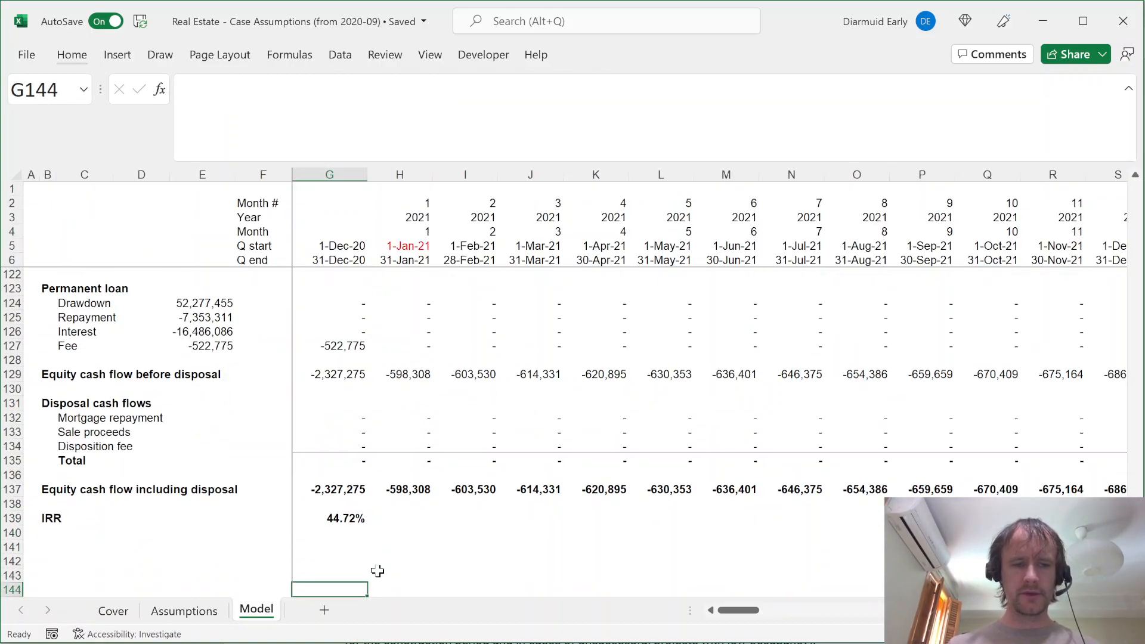
key(Home)
key(Right)
key(ctrl+Up)
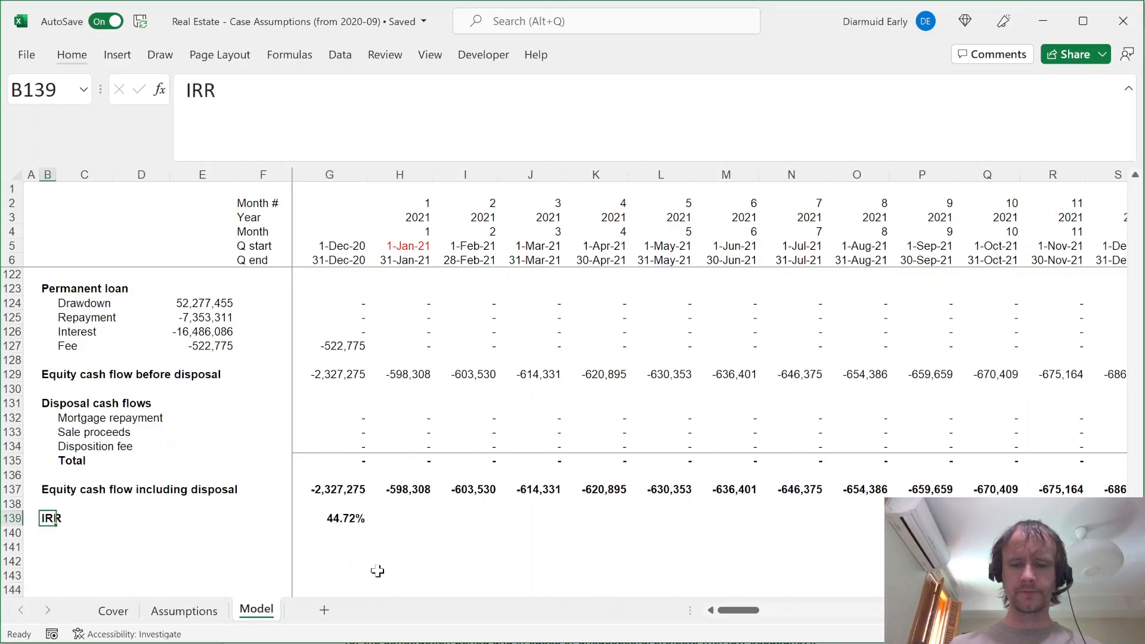
key(ctrl+Home)
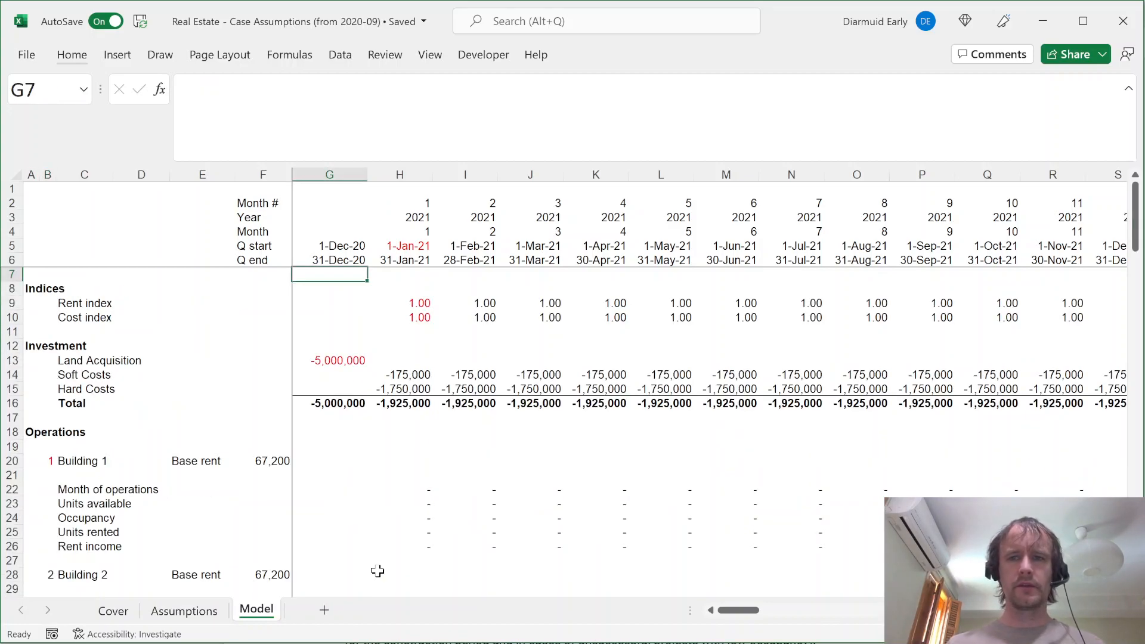